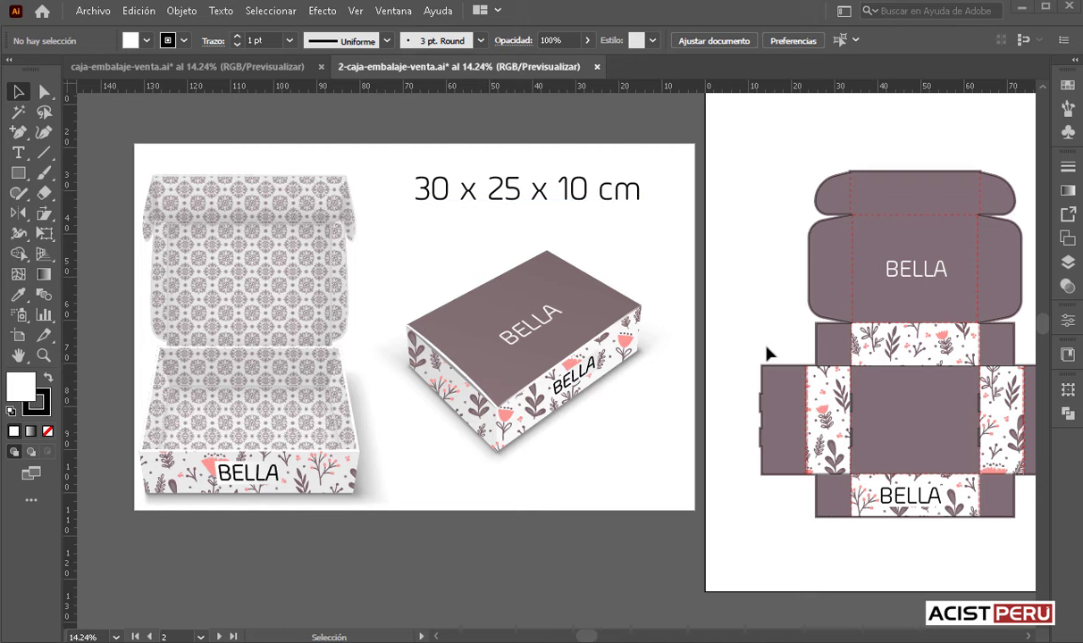
# - Show the Capas panel, toggle CAJA copia visibility, and switch to caja-embalaje-venta.ai
pyautogui.press('space')
pyautogui.moveTo(761, 334)
pyautogui.mouseDown()
pyautogui.moveTo(454, 359)
pyautogui.moveTo(316, 353)
pyautogui.mouseUp()
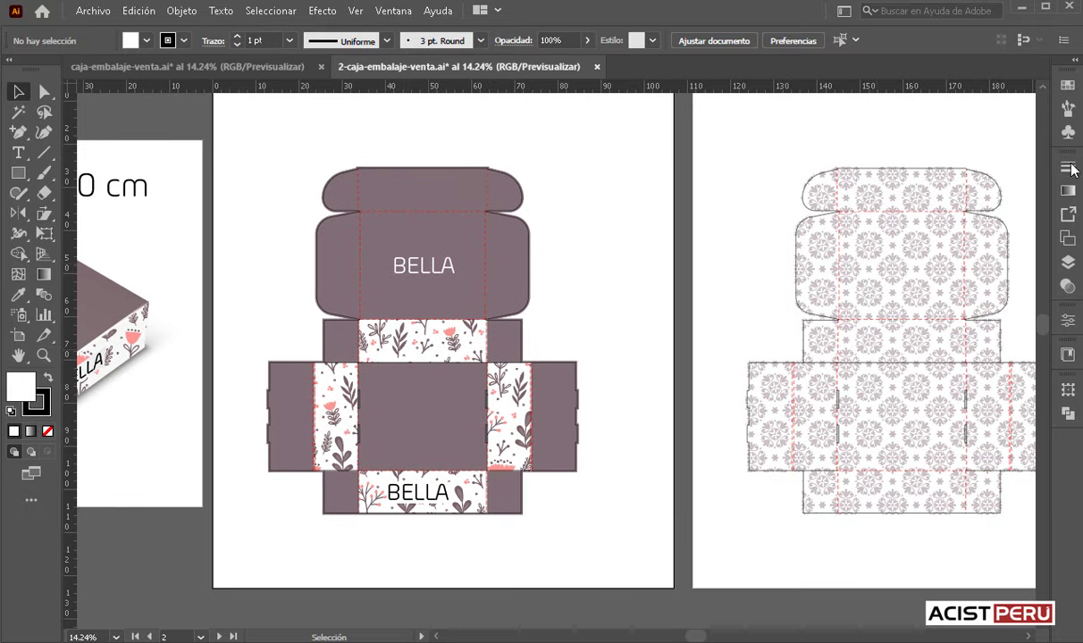
pyautogui.click(1075, 262)
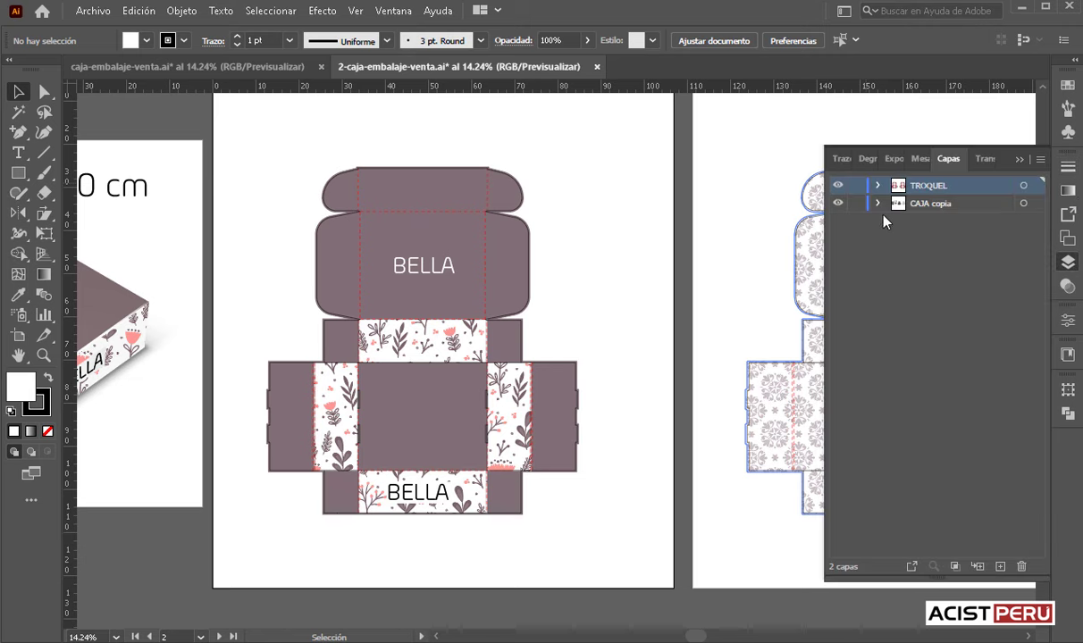
pyautogui.click(837, 204)
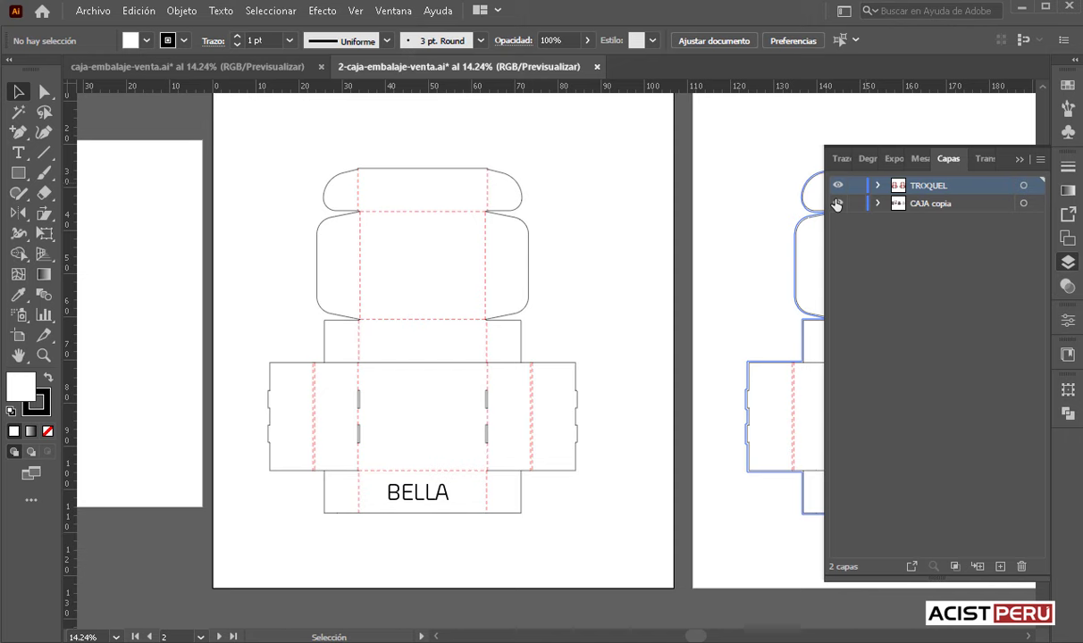
pyautogui.click(837, 203)
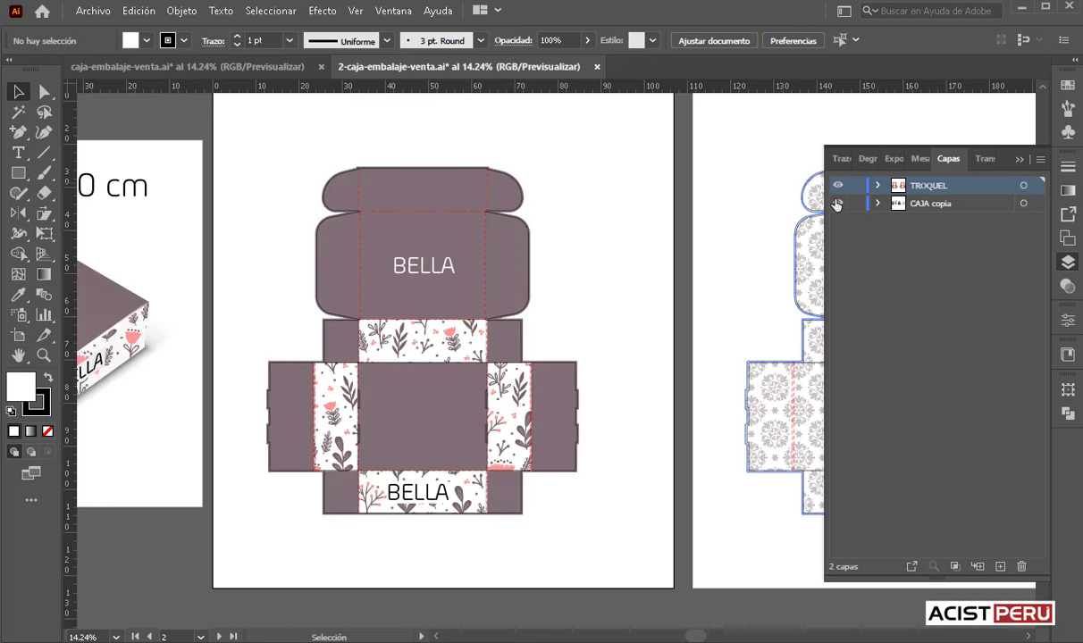
pyautogui.click(233, 72)
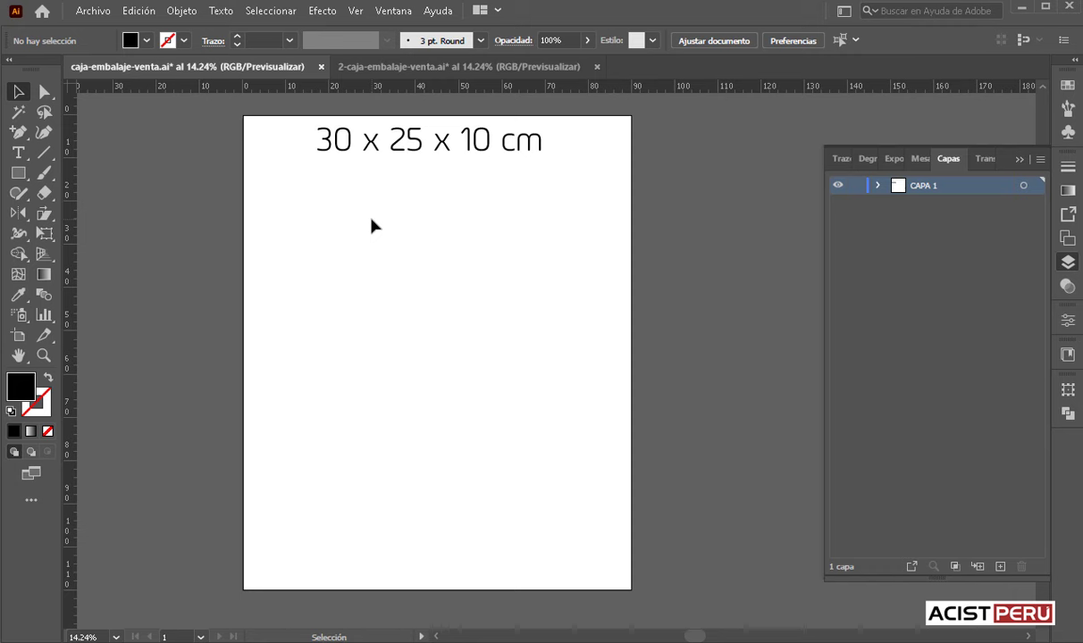
# - Check the artboard's size and confirm the rulers stay in centimetres
pyautogui.click(18, 335)
pyautogui.click(428, 202)
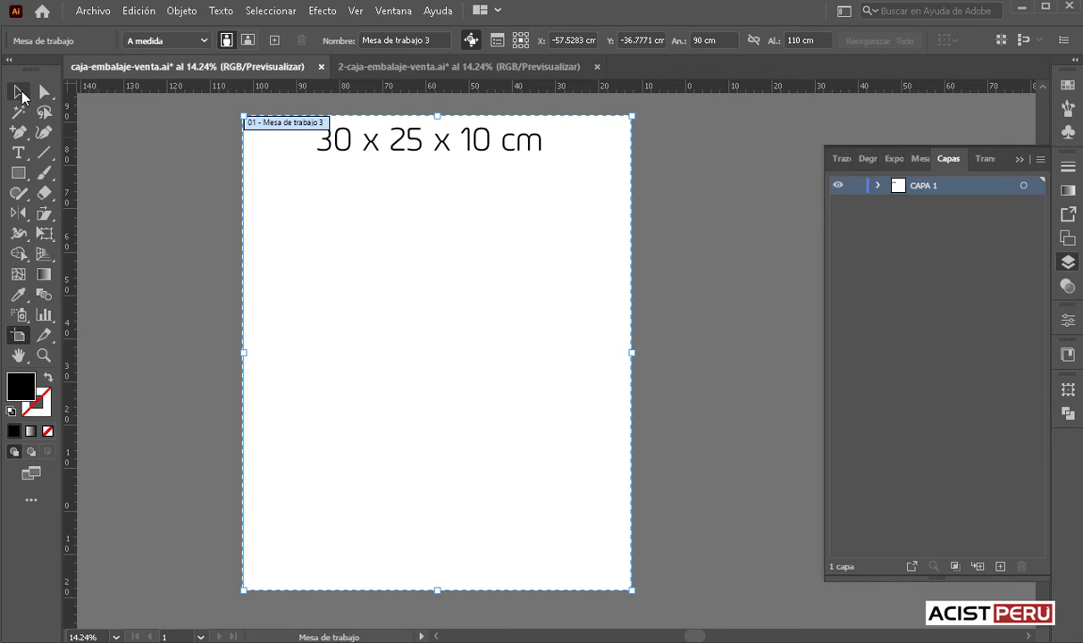
pyautogui.click(20, 92)
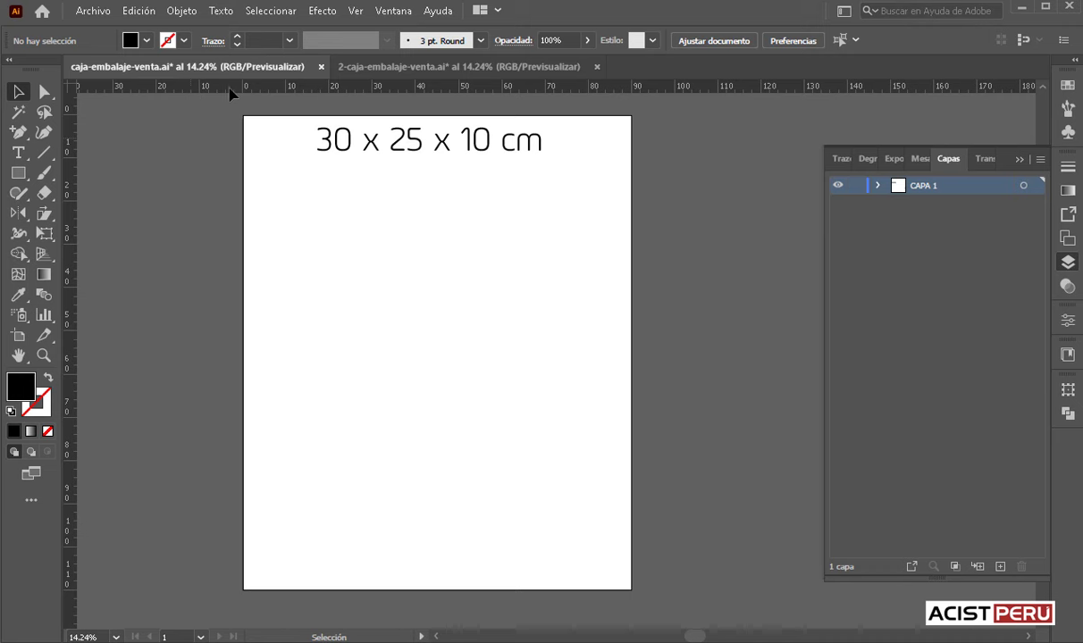
pyautogui.rightClick(374, 92)
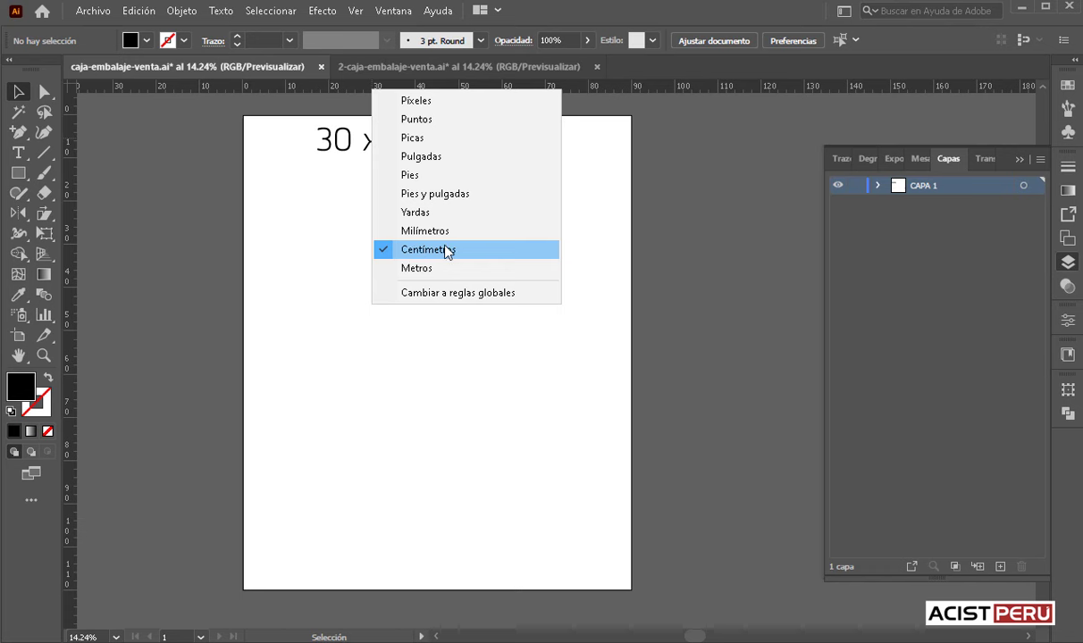
pyautogui.click(370, 393)
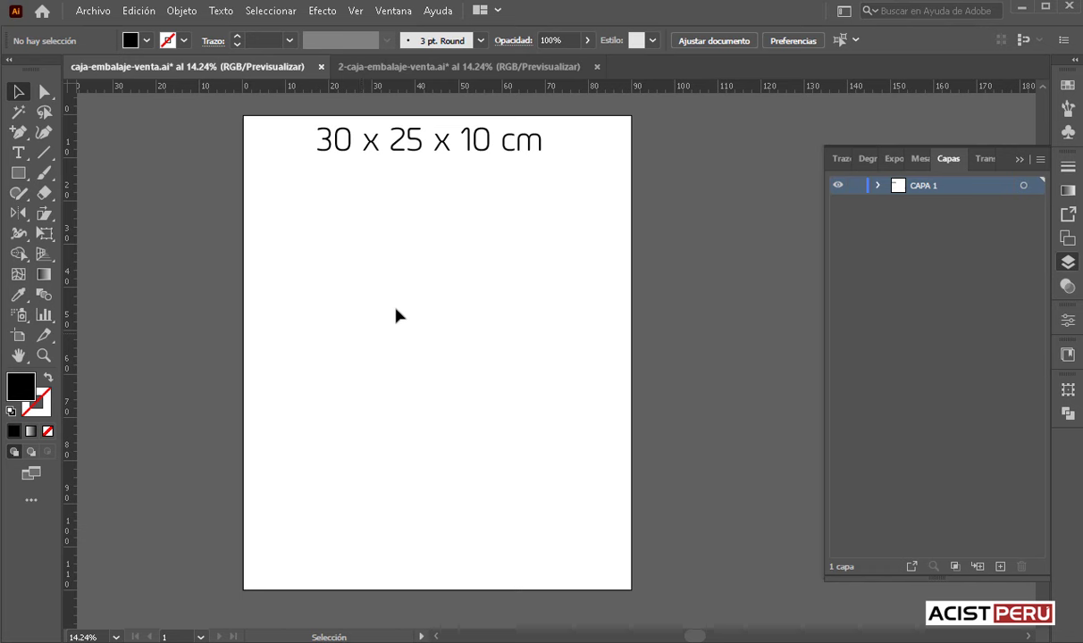
# - Reset default colours and draw a 30 x 25 cm rectangle on the artboard
pyautogui.press('d')
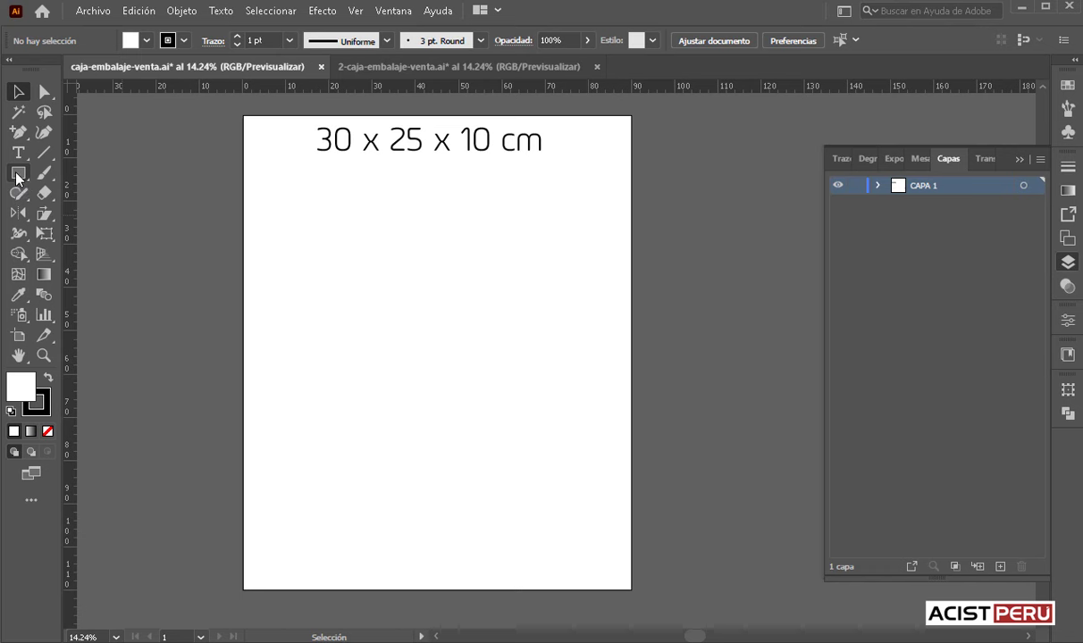
pyautogui.click(17, 175)
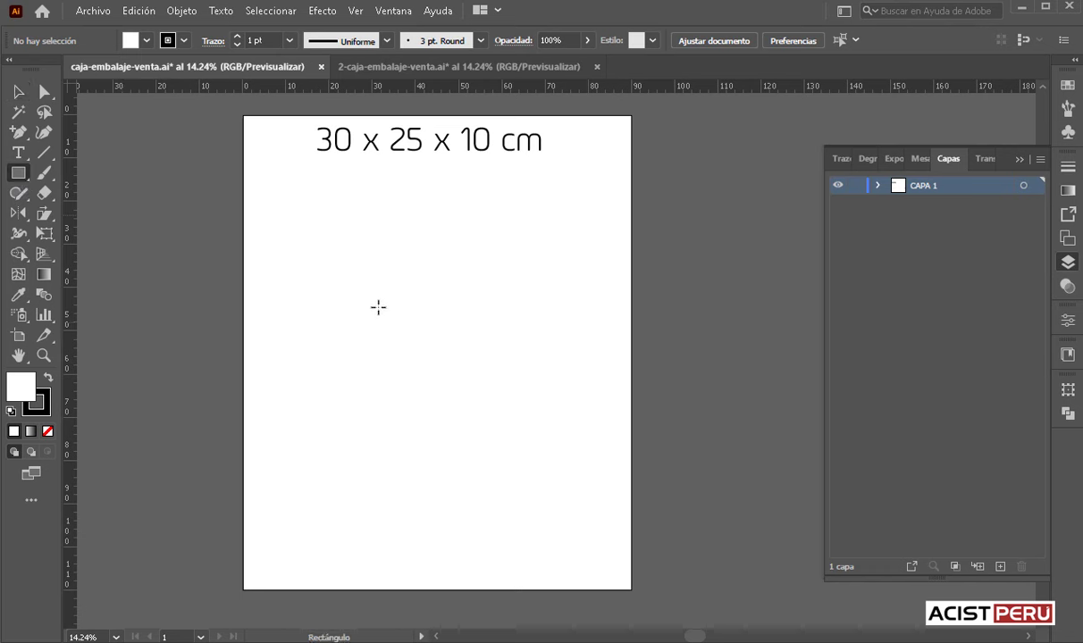
pyautogui.click(357, 313)
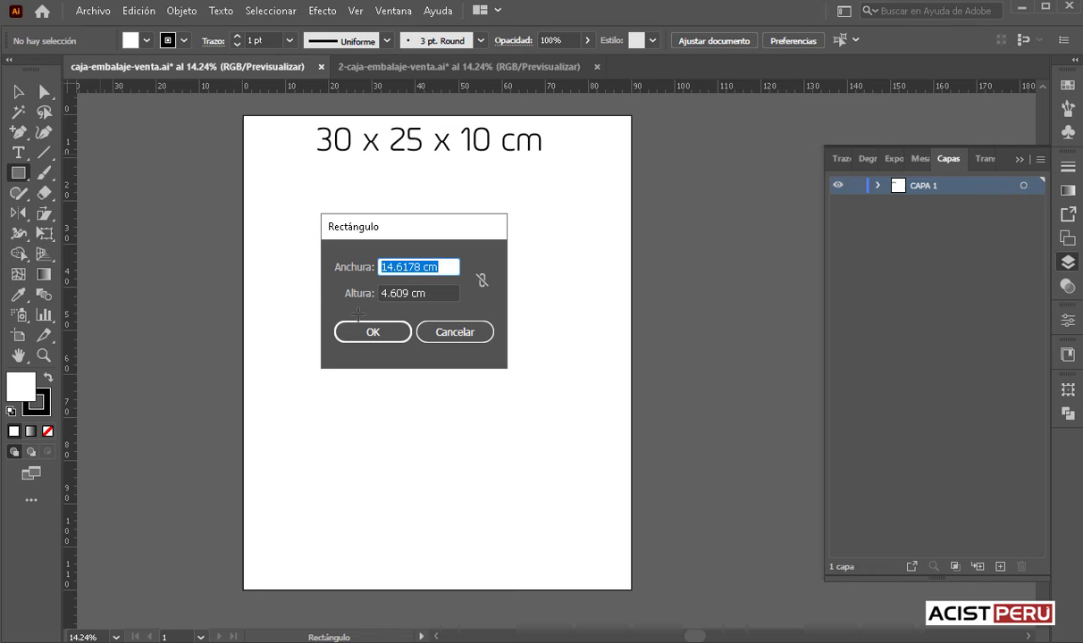
pyautogui.write('3')
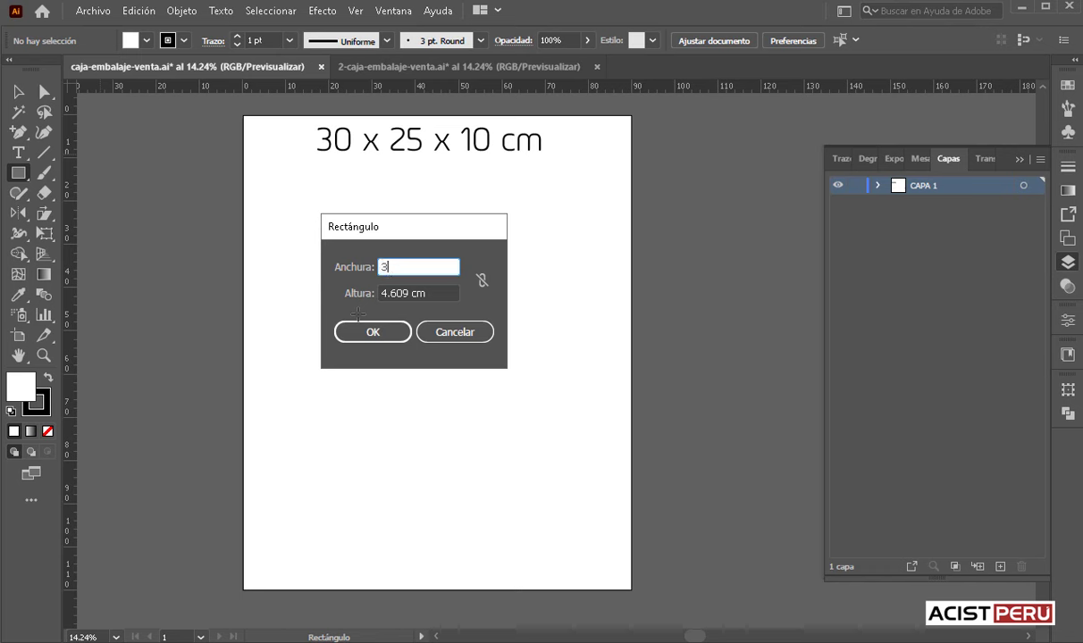
pyautogui.write('0')
pyautogui.press('Tab')
pyautogui.write('25')
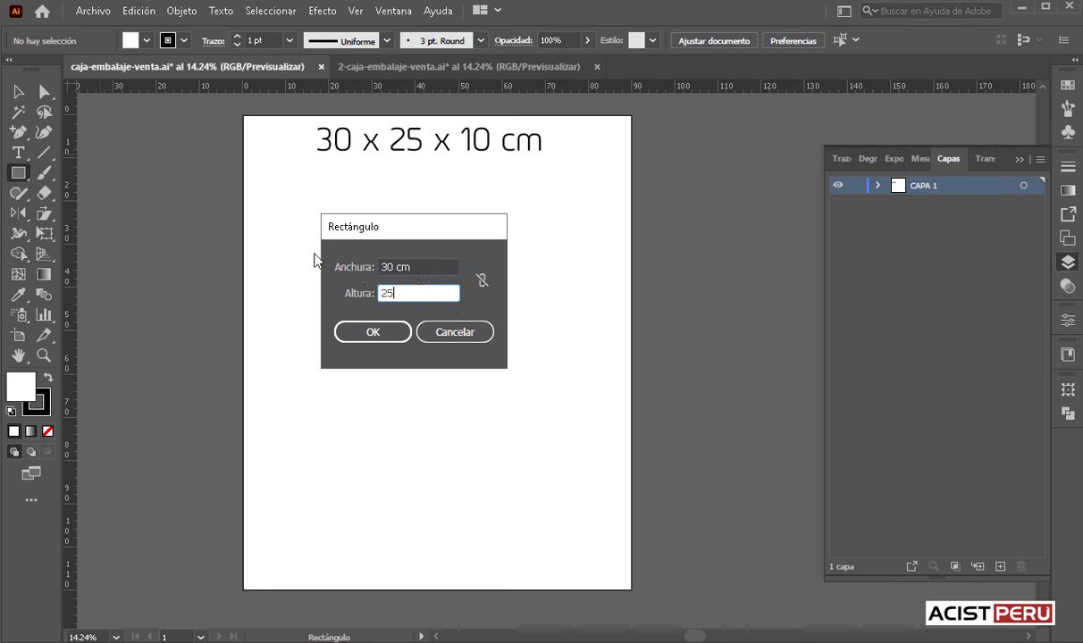
pyautogui.click(375, 331)
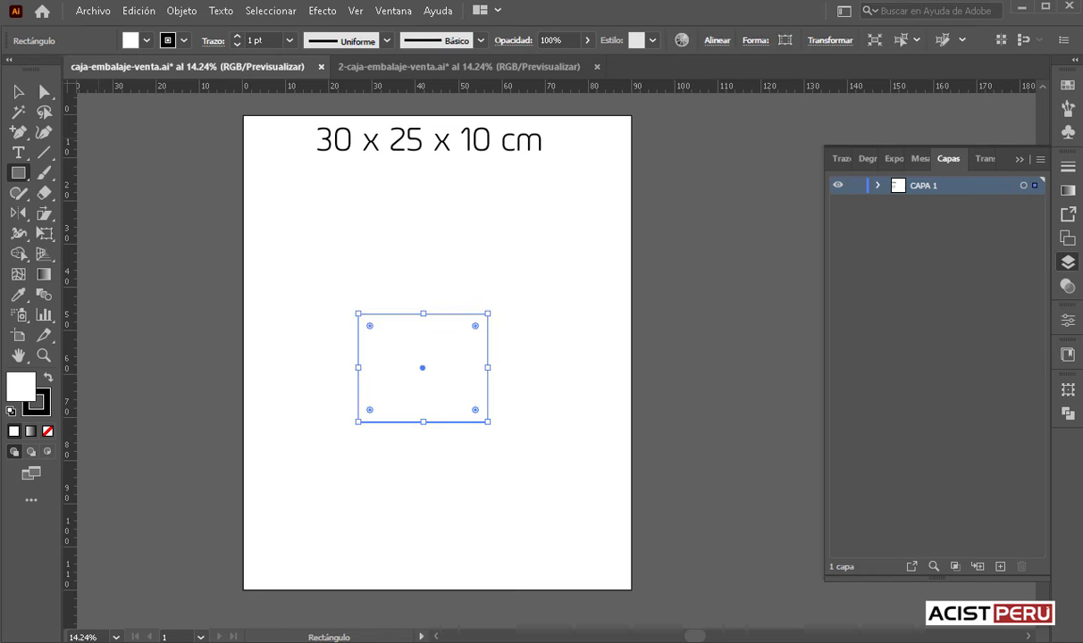
# - Raise the rectangle's stroke weight to 3 pt
pyautogui.click(16, 93)
pyautogui.click(407, 234)
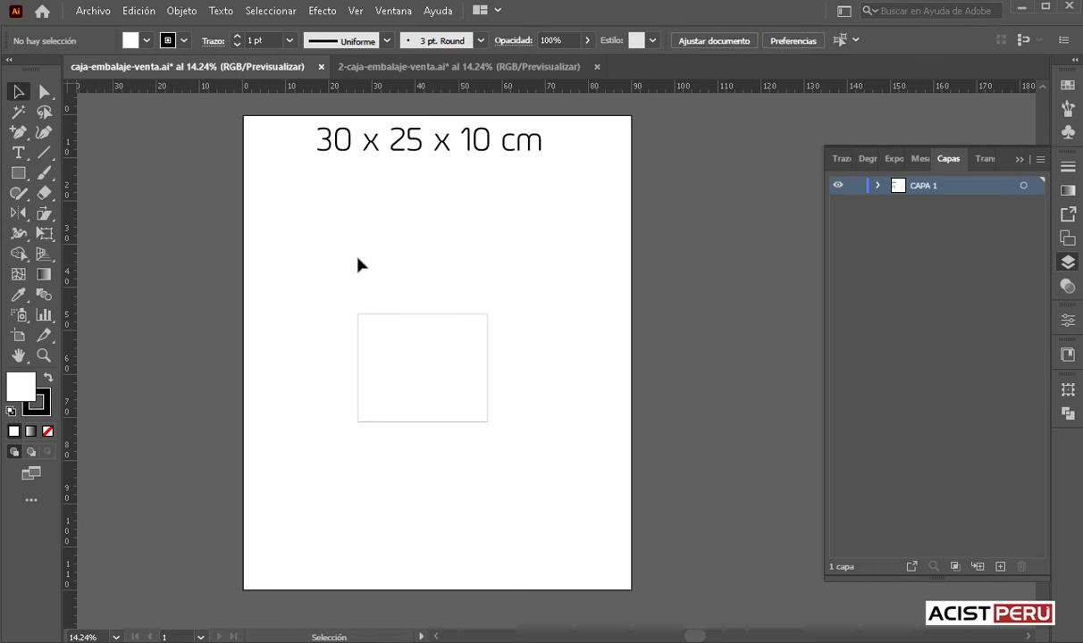
pyautogui.moveTo(335, 266)
pyautogui.mouseDown()
pyautogui.moveTo(506, 463)
pyautogui.moveTo(430, 386)
pyautogui.mouseUp()
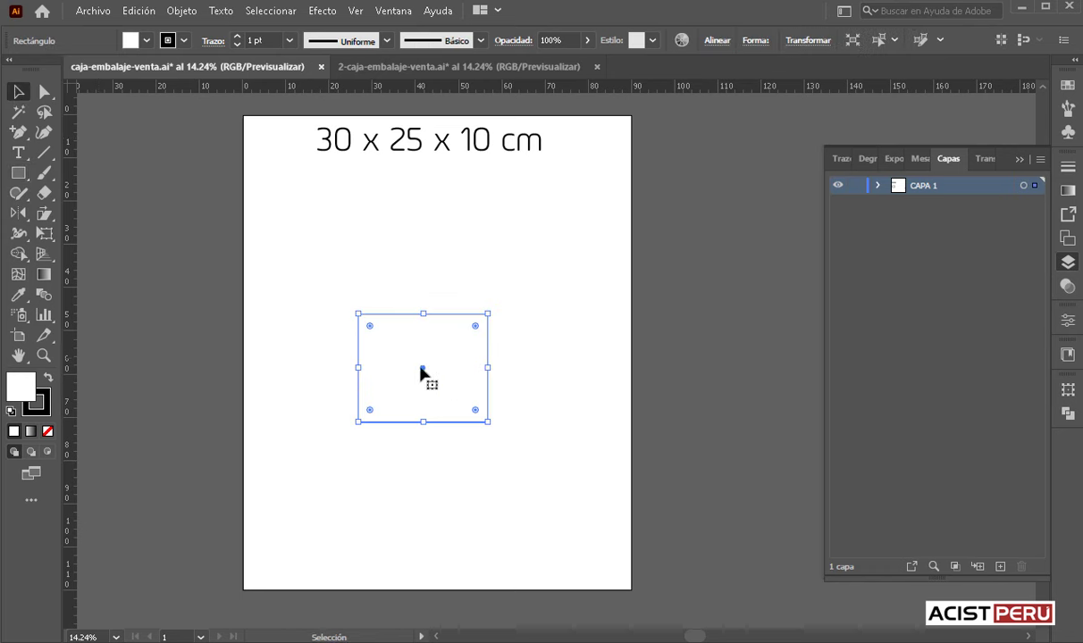
pyautogui.click(237, 37)
pyautogui.click(238, 38)
pyautogui.click(406, 277)
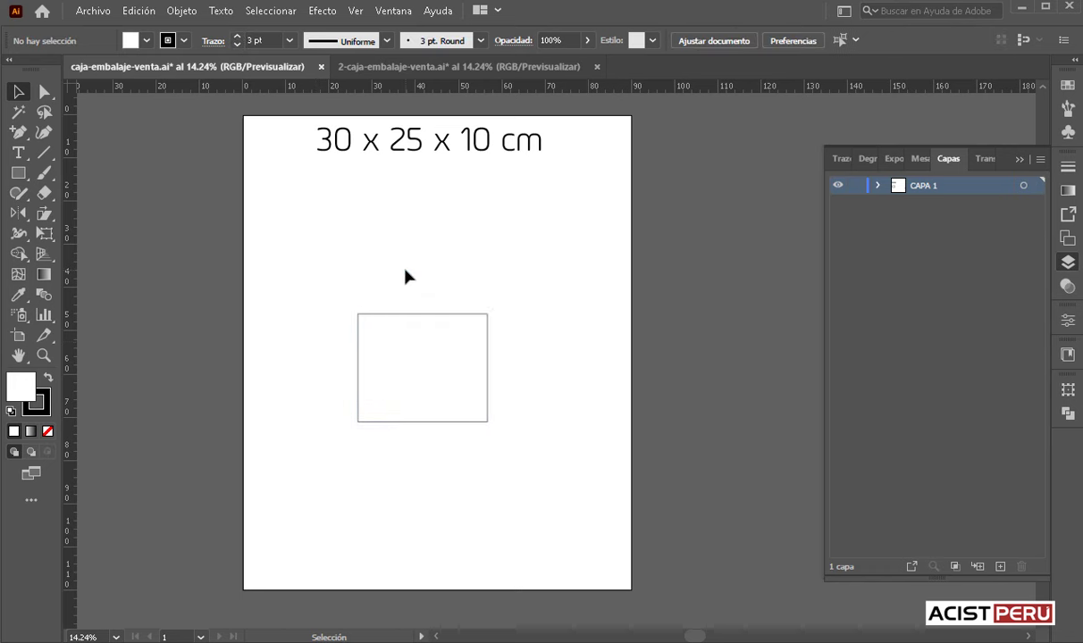
pyautogui.click(398, 353)
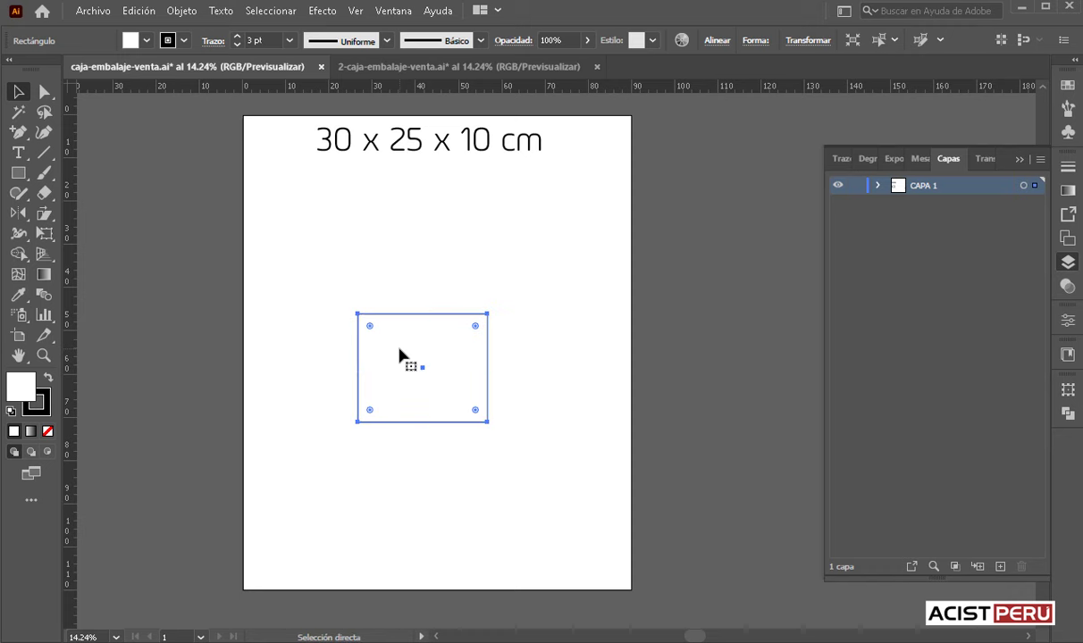
# - Zoom to 25% and pull out a shallow strip along the panel's top edge
pyautogui.hotkey('ctrl', '+')
pyautogui.hotkey('ctrl', '+')
pyautogui.press('v')
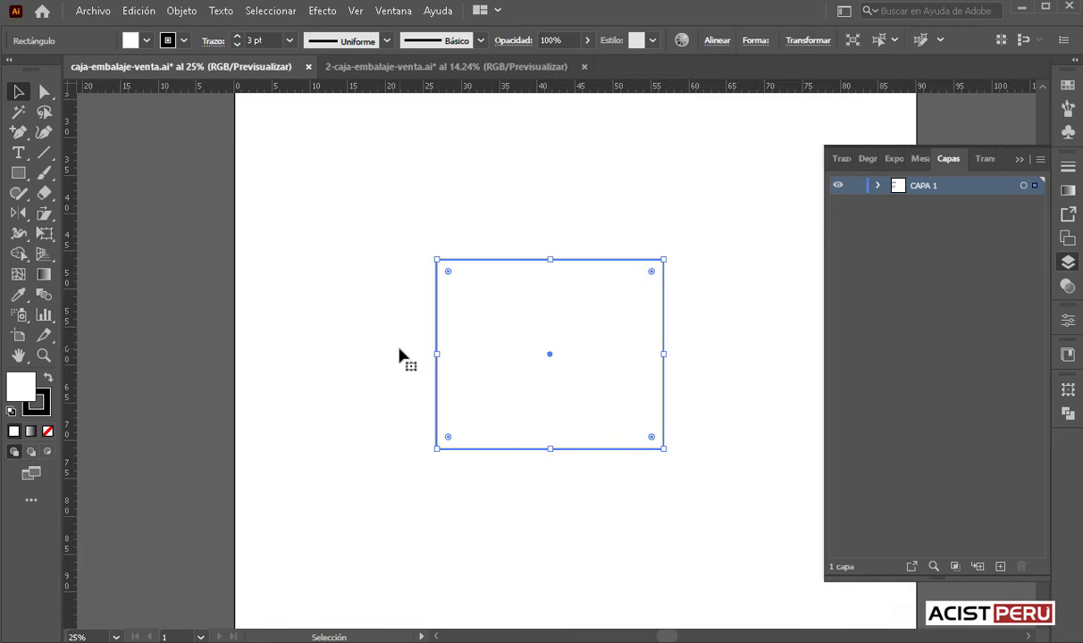
pyautogui.moveTo(512, 364); pyautogui.dragTo(335, 412)
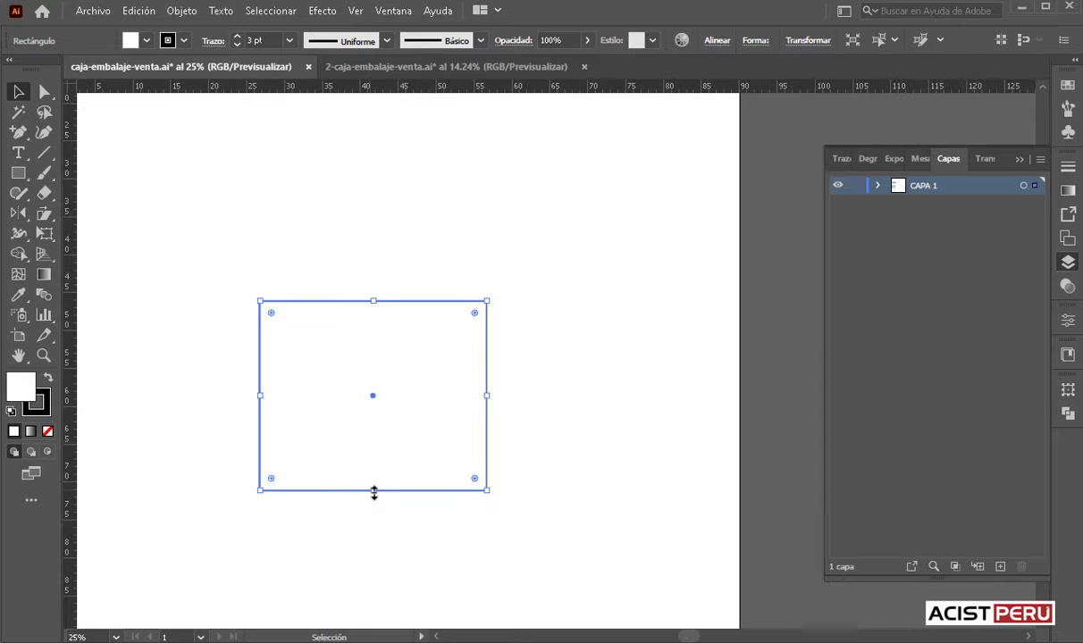
pyautogui.moveTo(373, 489); pyautogui.dragTo(387, 243)
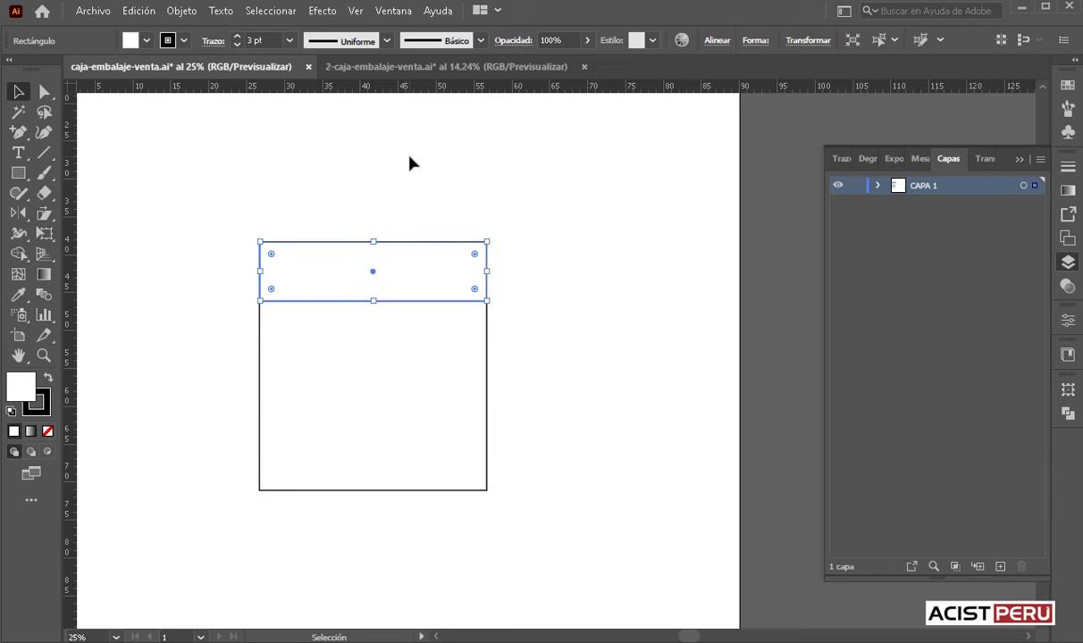
# - In the Transform panel, with a centre reference point, size the top strip 29.6 x 10 cm
pyautogui.click(392, 14)
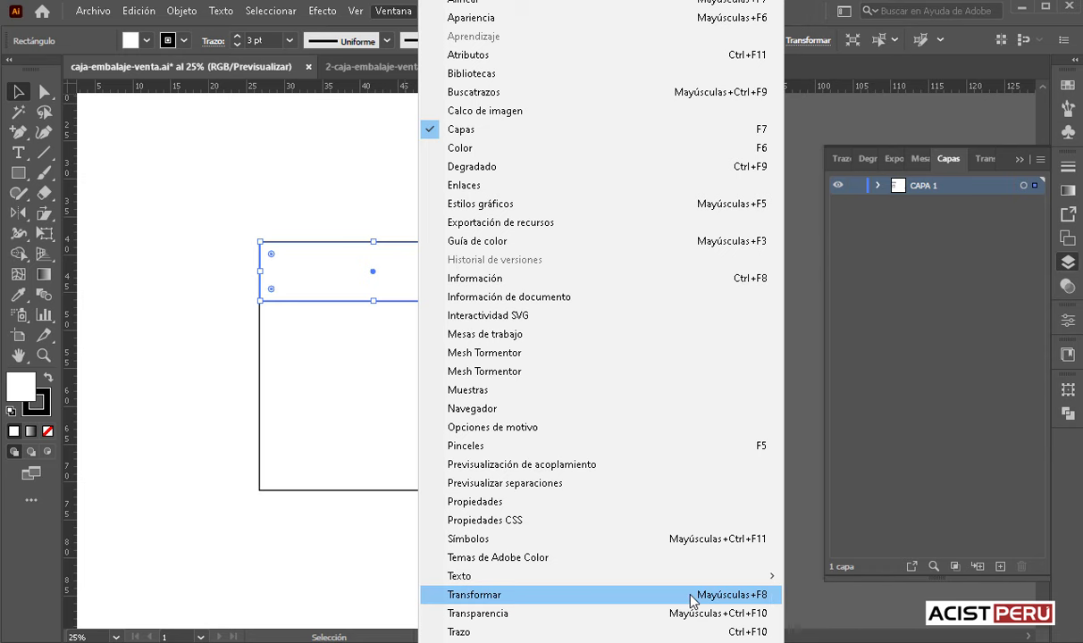
pyautogui.click(756, 595)
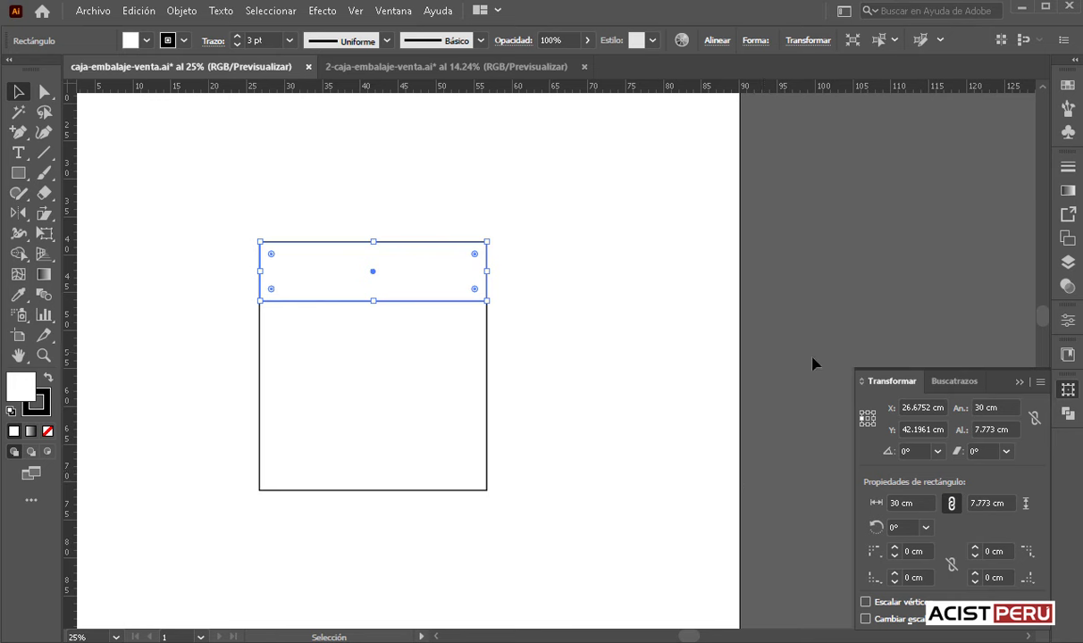
pyautogui.click(867, 420)
pyautogui.click(1002, 406)
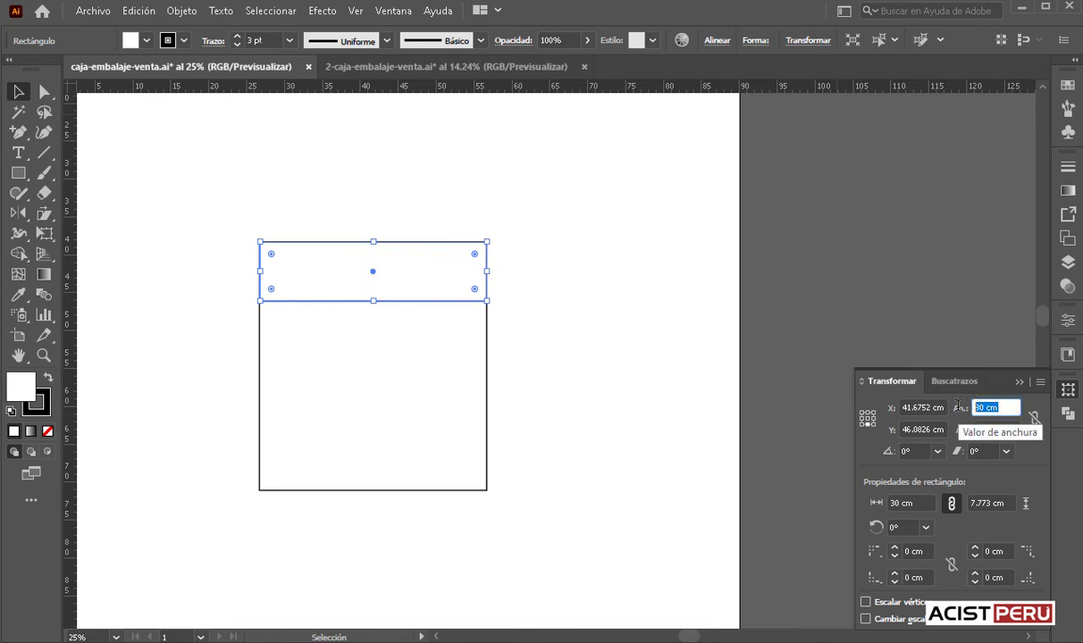
pyautogui.write('2')
pyautogui.write('9.6')
pyautogui.press('Return')
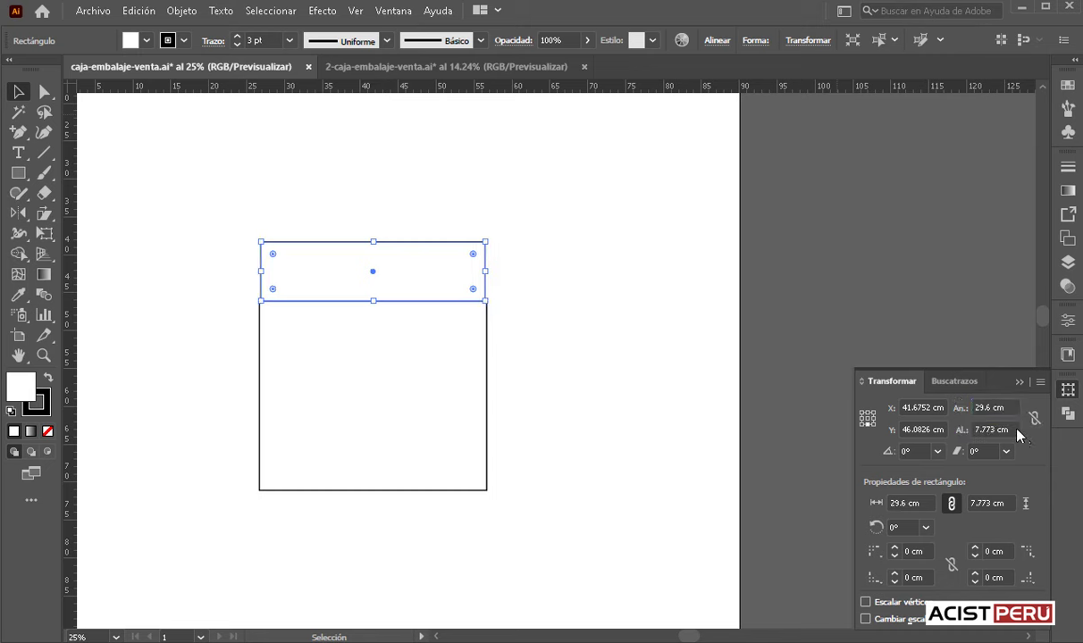
pyautogui.press('Tab')
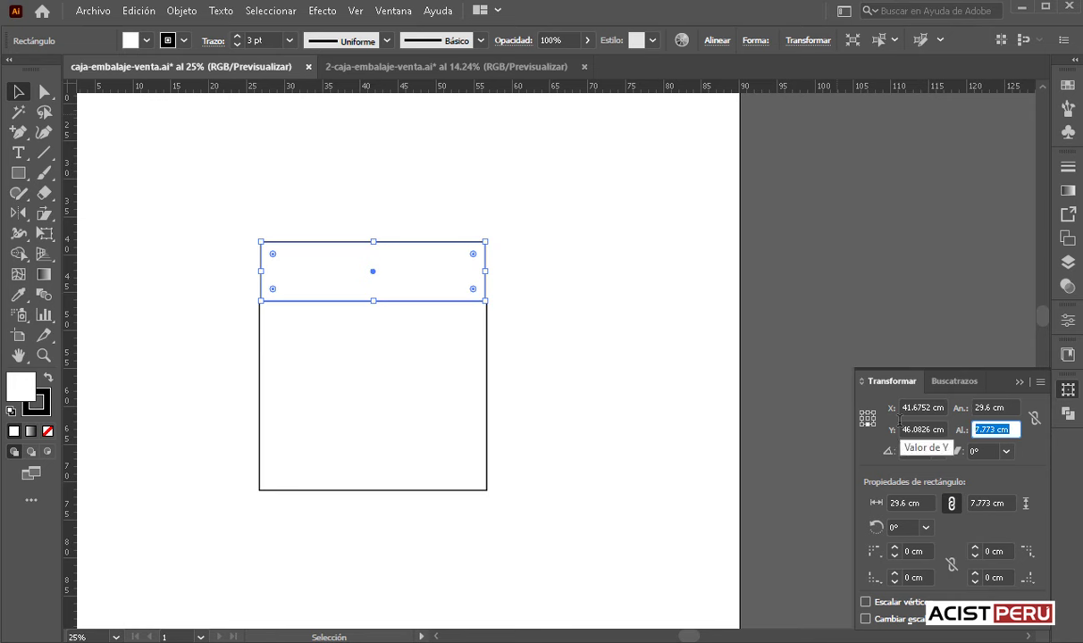
pyautogui.write('10')
pyautogui.press('Return')
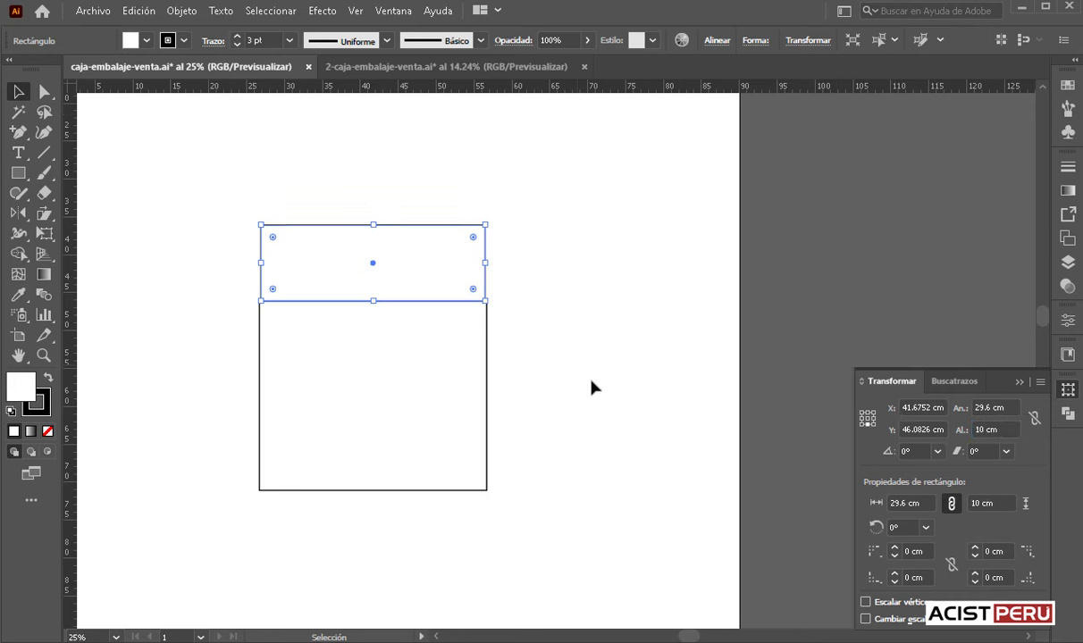
pyautogui.click(563, 386)
pyautogui.click(419, 361)
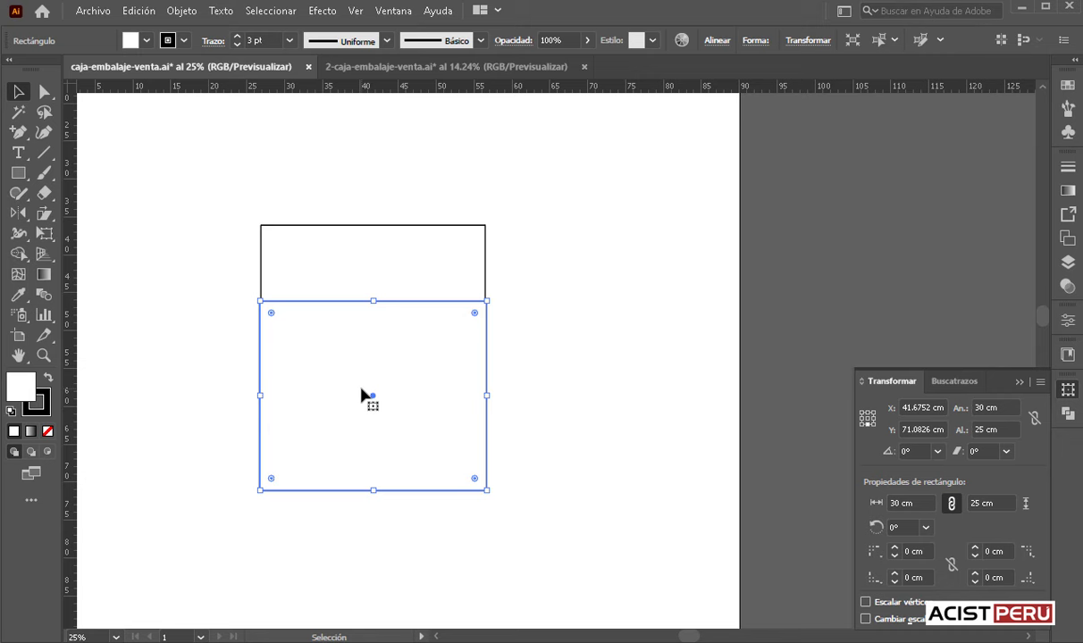
# - Pull out a strip below the main panel and size it 29.6 x 9.85 cm
pyautogui.press('a')
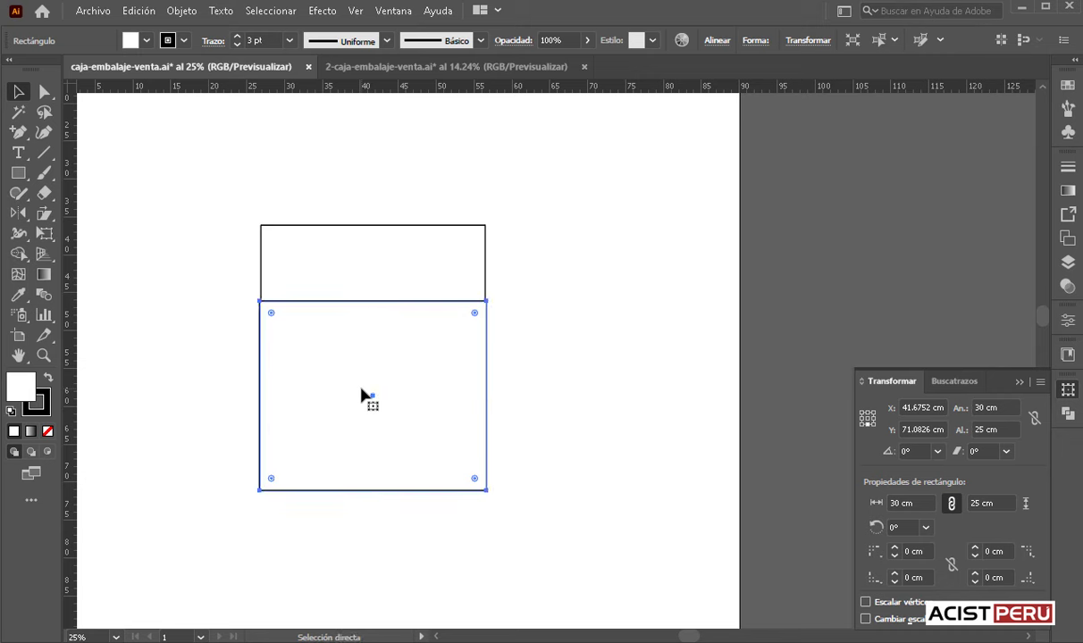
pyautogui.press('v')
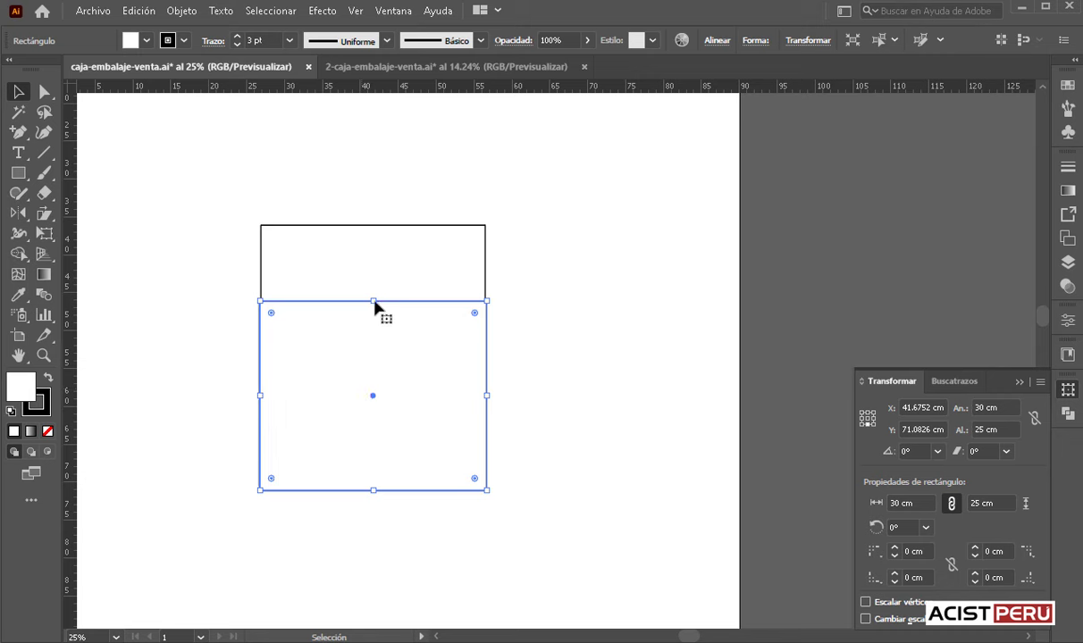
pyautogui.moveTo(373, 301); pyautogui.dragTo(373, 542)
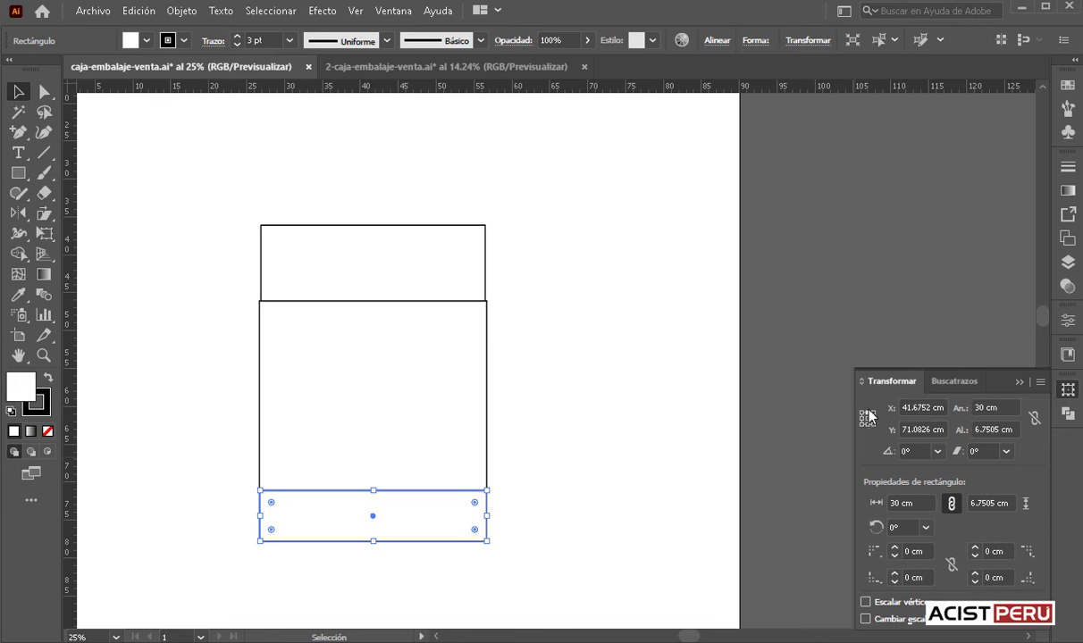
pyautogui.click(1004, 408)
pyautogui.tripleClick(1004, 407)
pyautogui.write('29.6')
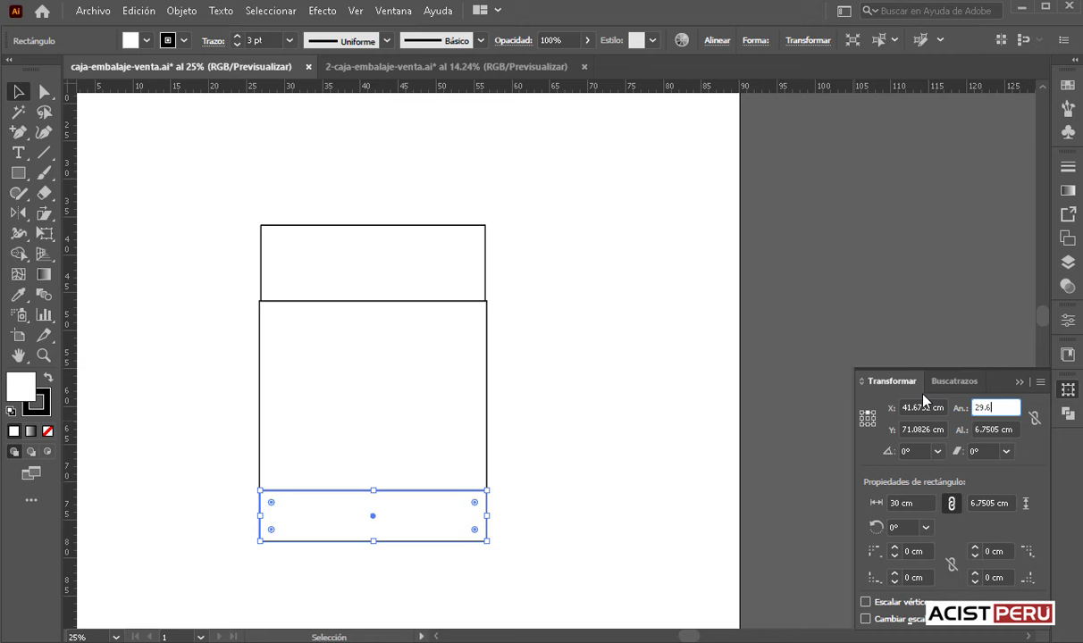
pyautogui.press('Return')
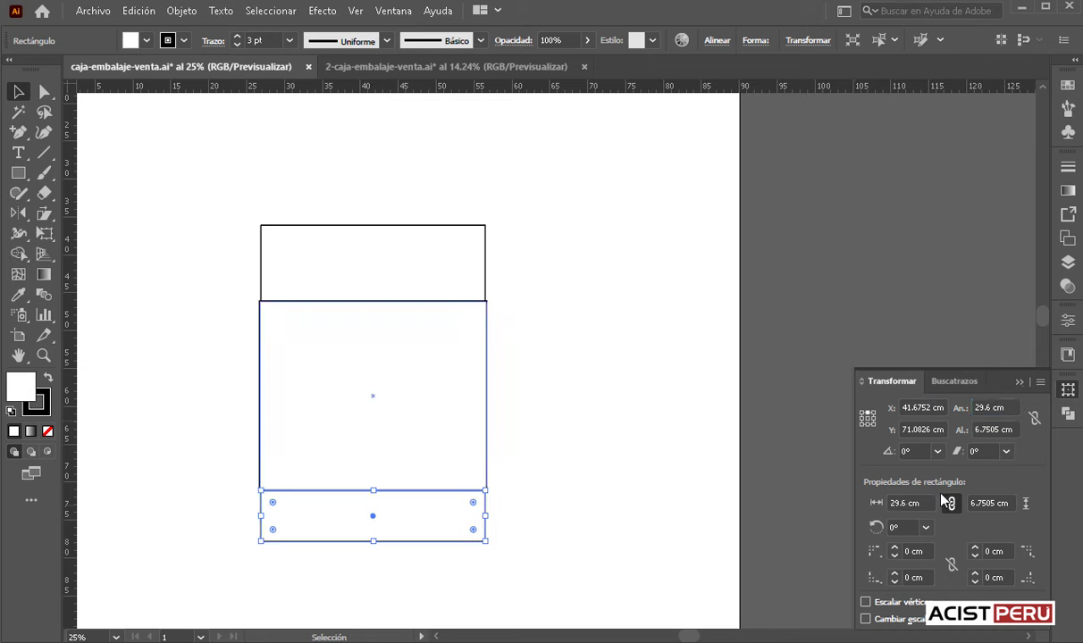
pyautogui.click(992, 429)
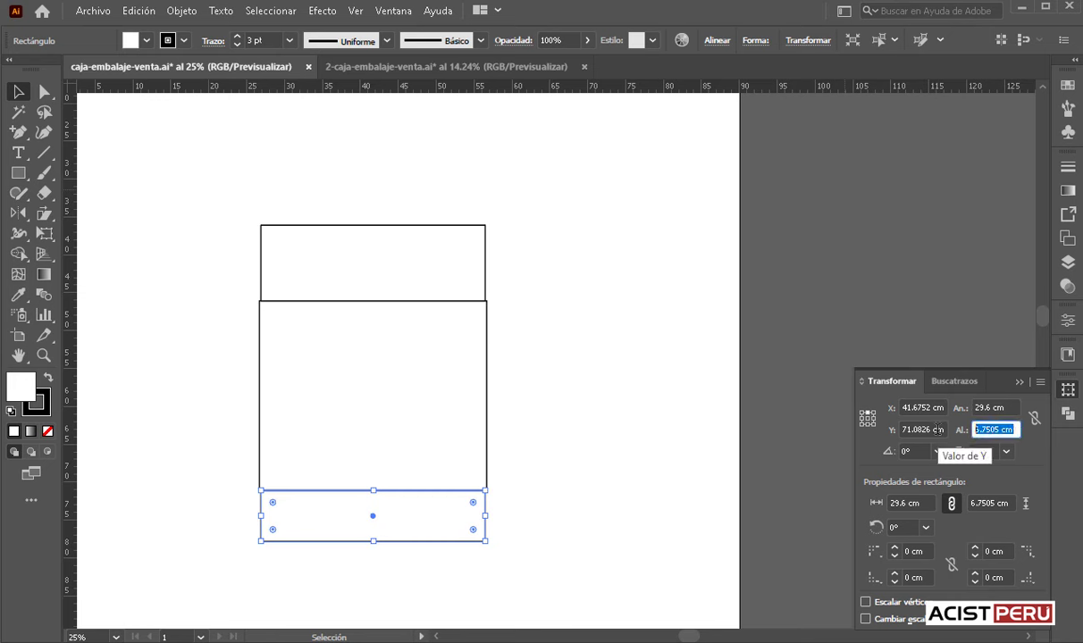
pyautogui.write('9.8')
pyautogui.write('5')
pyautogui.press('Return')
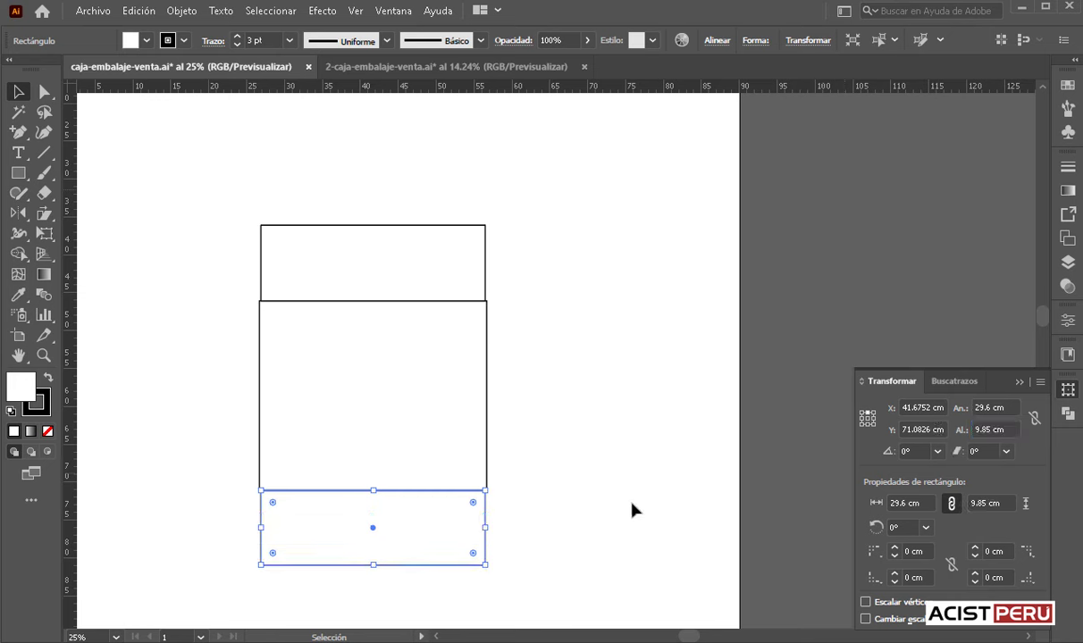
pyautogui.click(599, 504)
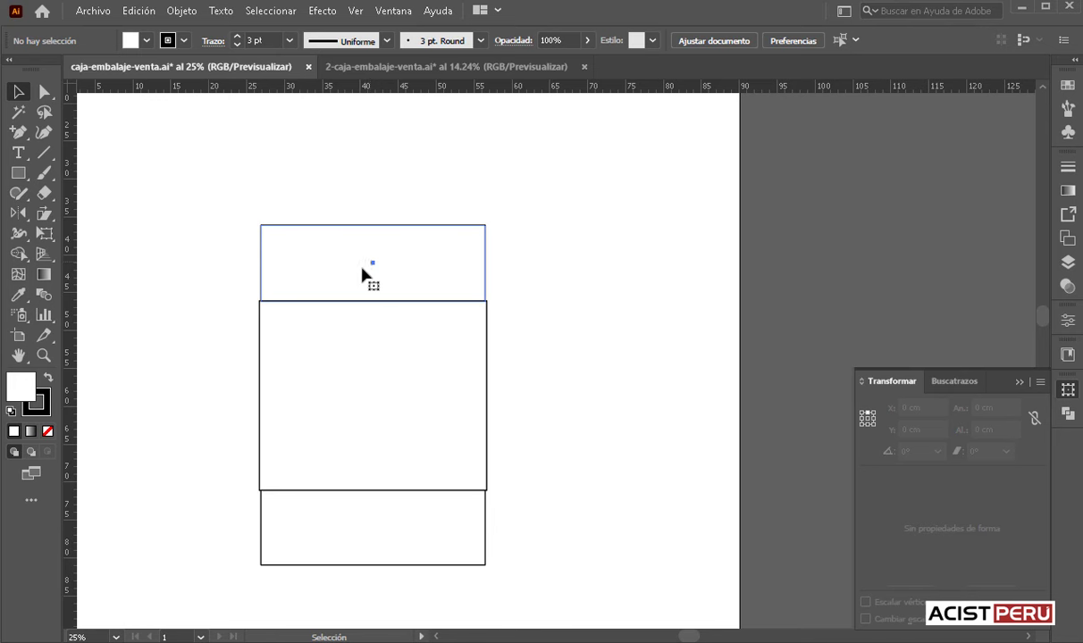
# - Drag out a new rectangle above the top flap
pyautogui.click(421, 281)
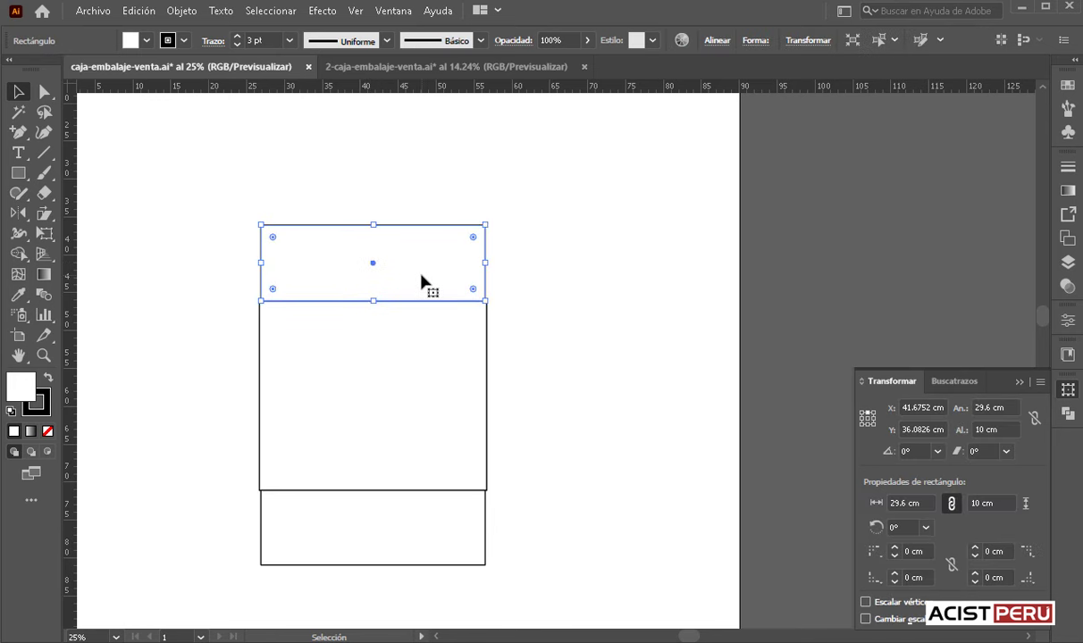
pyautogui.press('a')
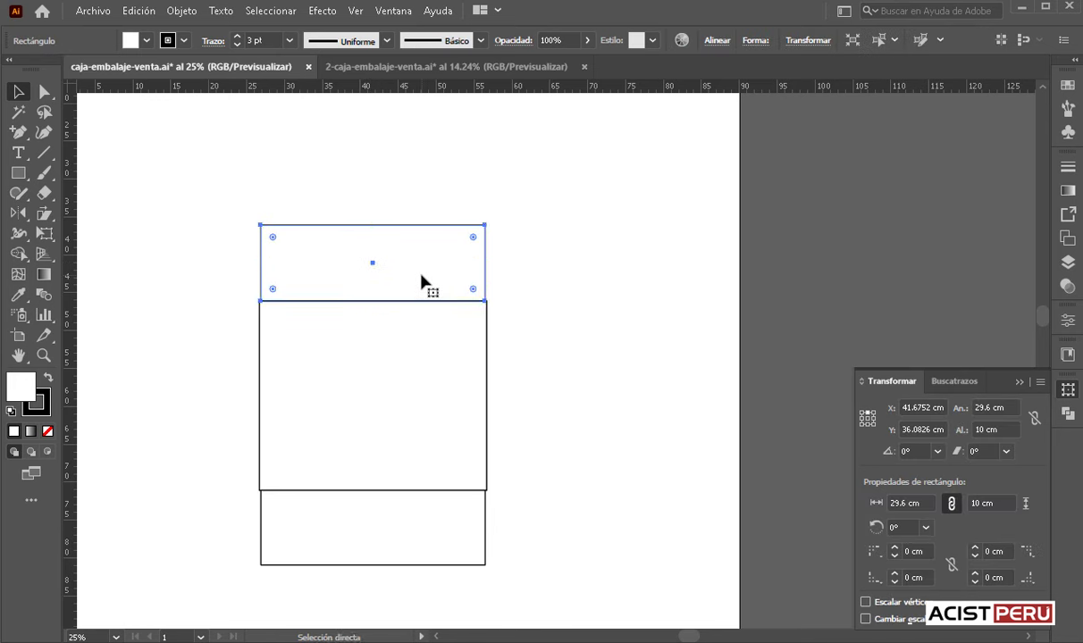
pyautogui.press('v')
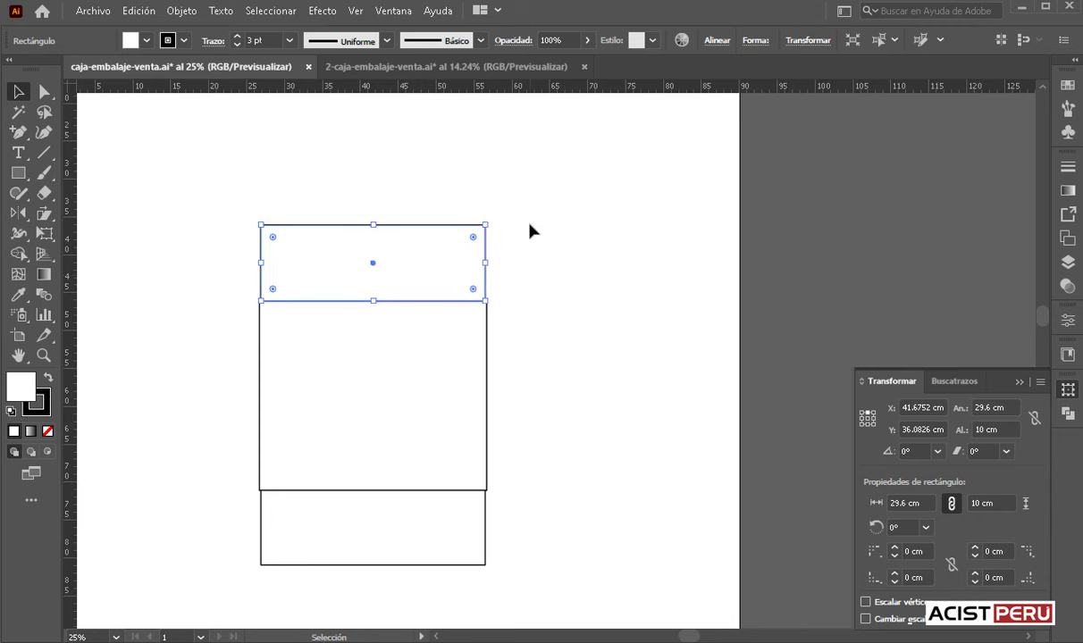
pyautogui.scroll(2, 529, 232)
pyautogui.scroll(1, 528, 231)
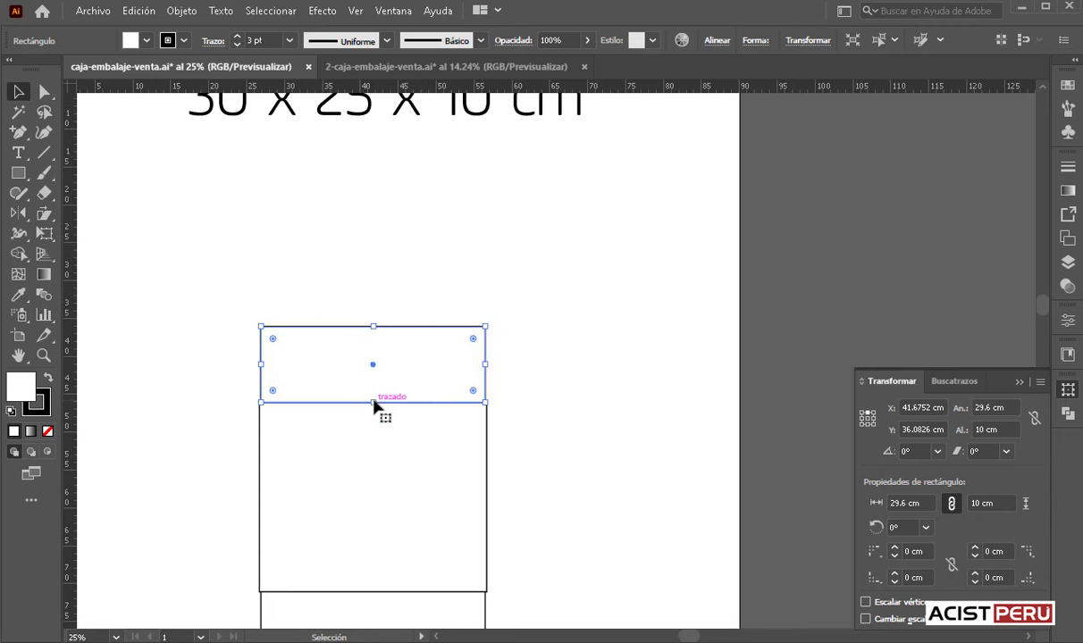
pyautogui.moveTo(377, 404); pyautogui.dragTo(391, 163)
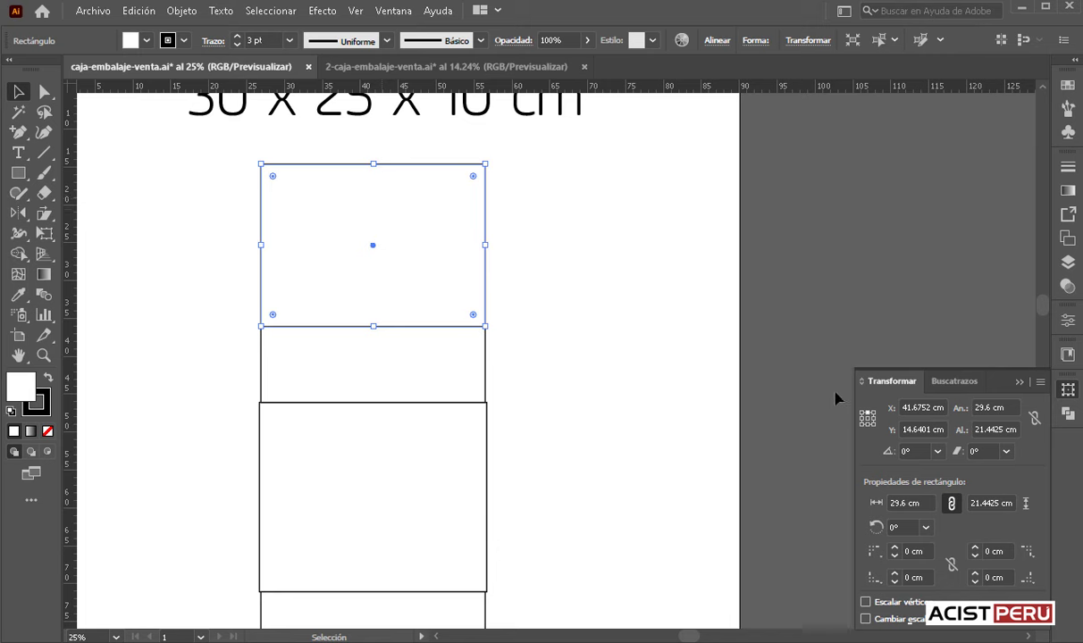
# - With a bottom reference point, size the new lid panel 29 x 25 cm
pyautogui.click(867, 426)
pyautogui.click(994, 407)
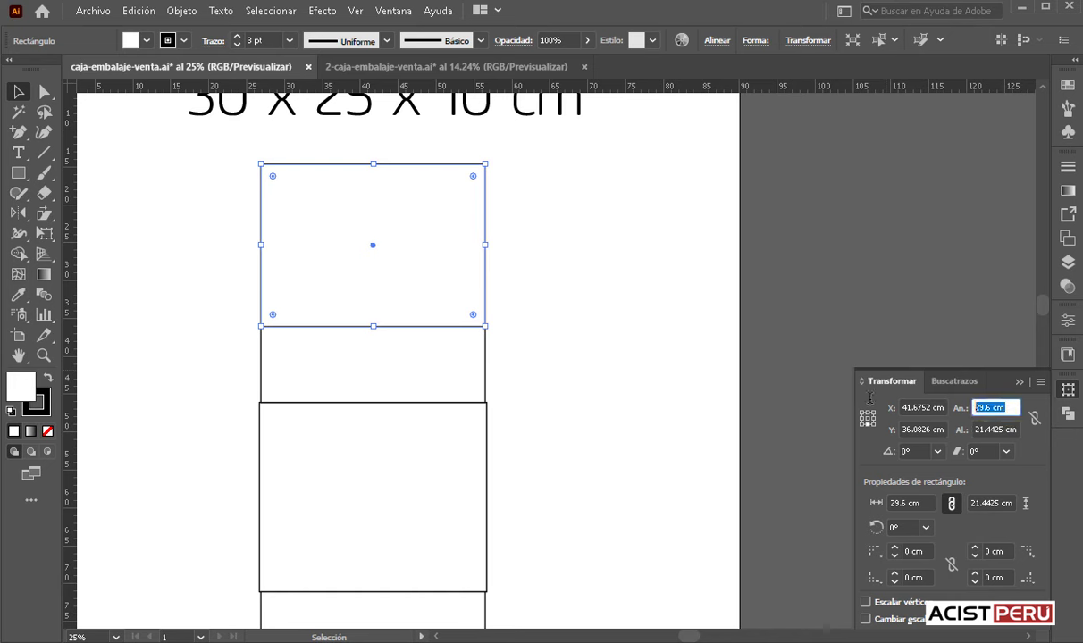
pyautogui.write('29')
pyautogui.press('Return')
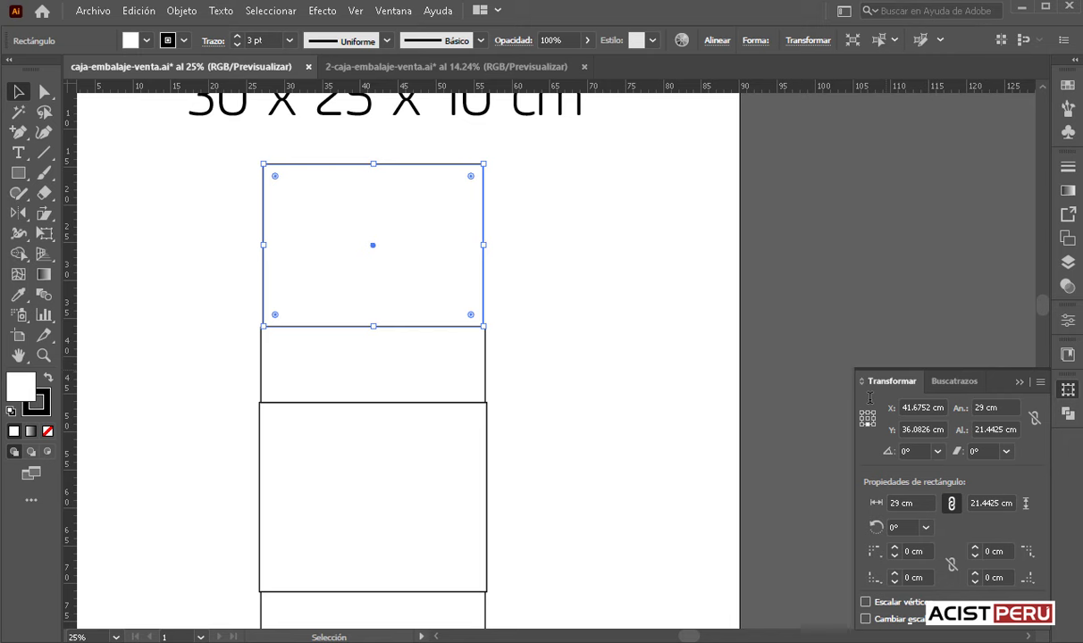
pyautogui.press('Tab')
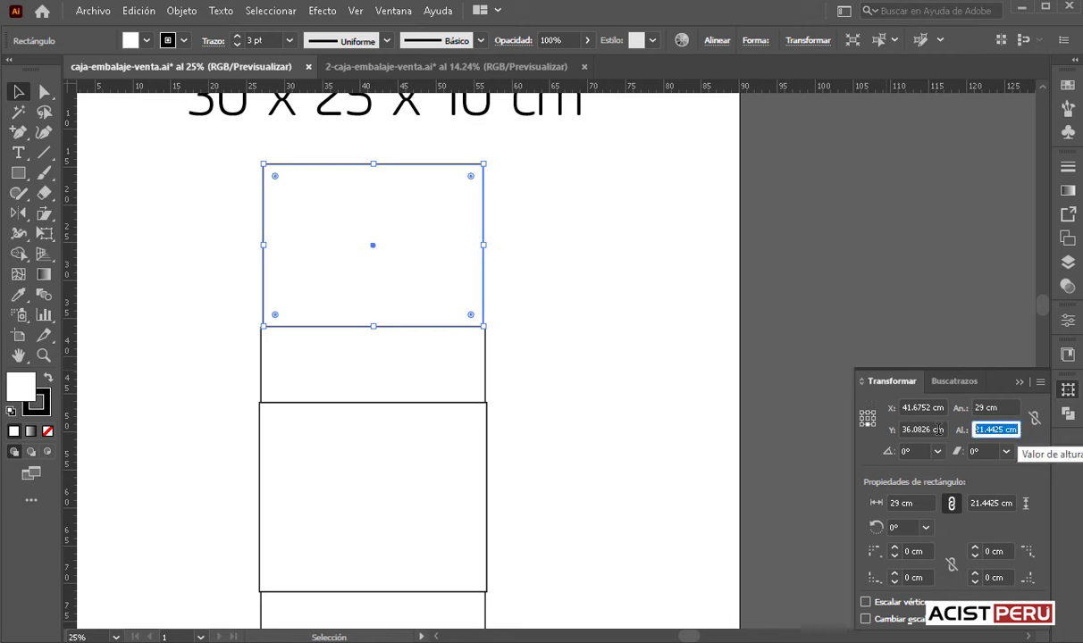
pyautogui.write('25')
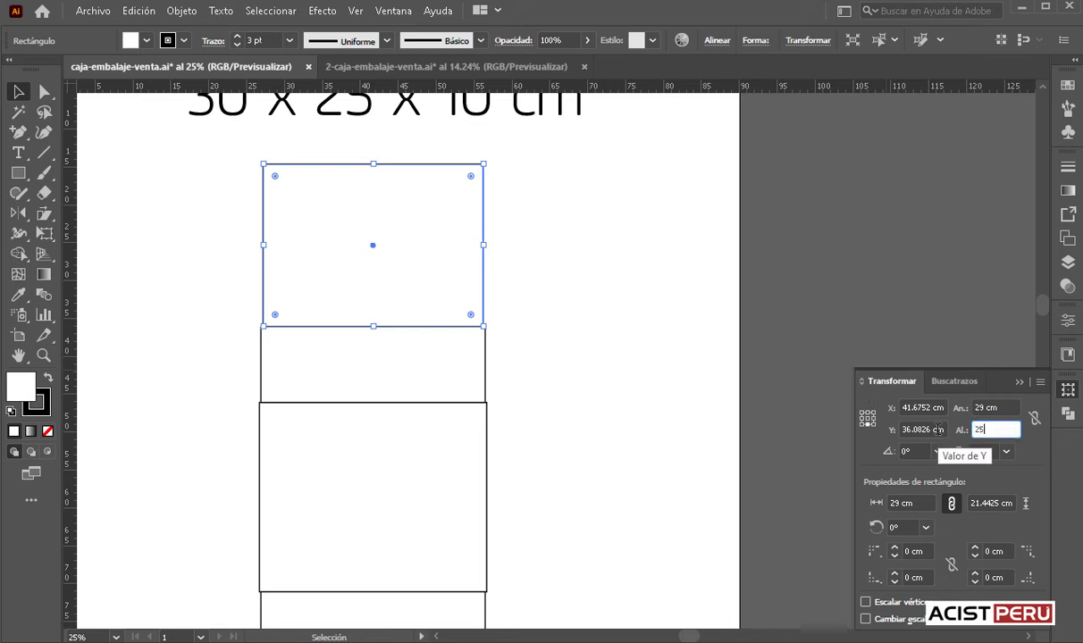
pyautogui.press('Return')
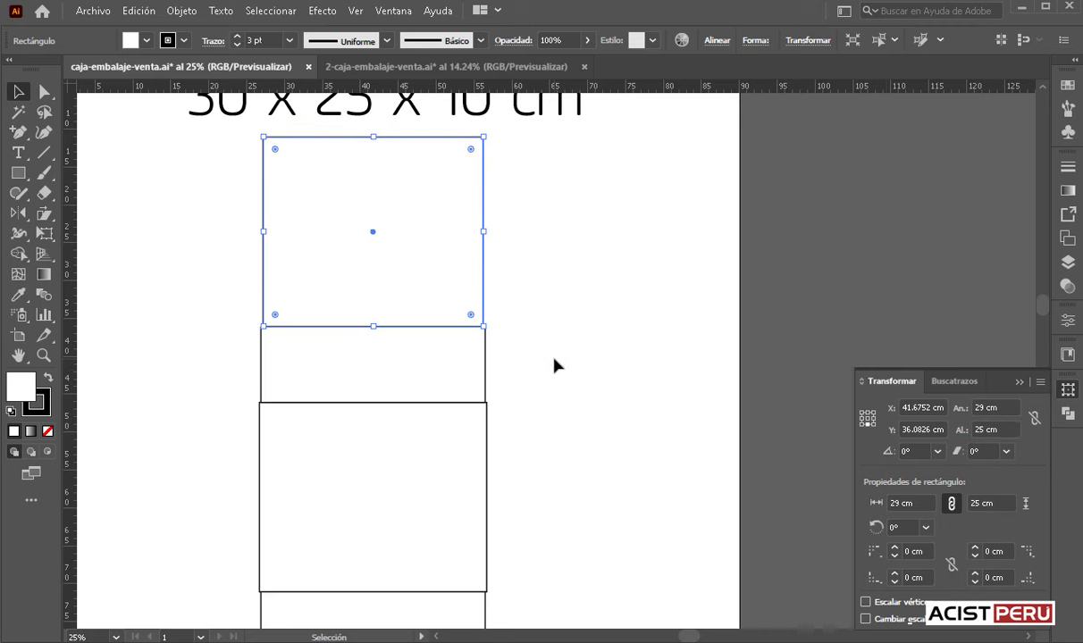
pyautogui.click(554, 365)
pyautogui.hotkey('ctrl', '-')
# - Move the whole box layout down about 5.5 cm
pyautogui.press('v')
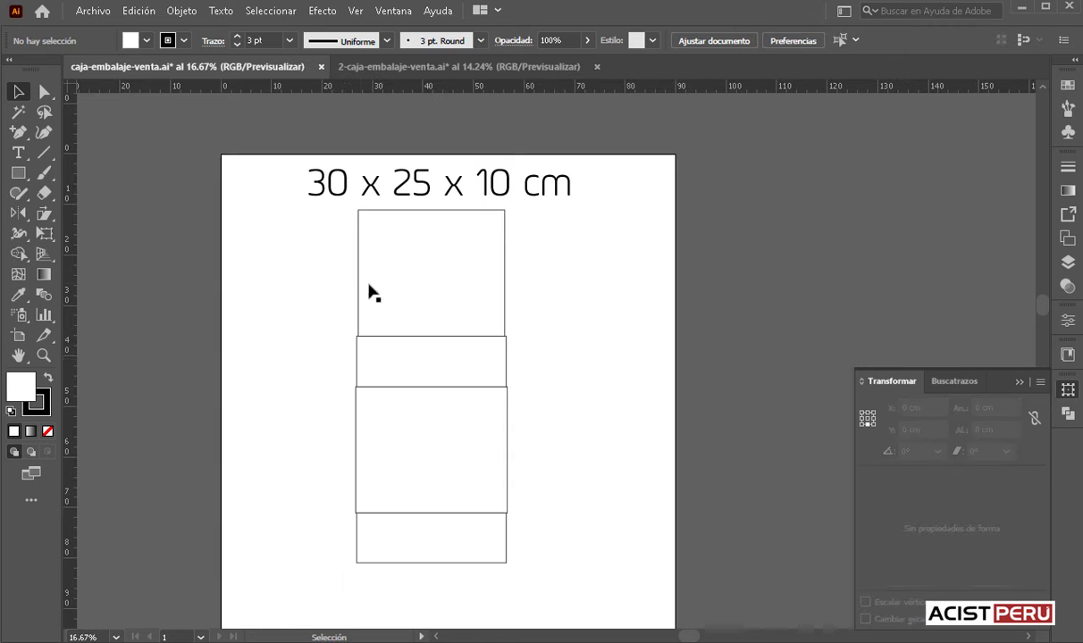
pyautogui.moveTo(312, 234); pyautogui.dragTo(562, 570)
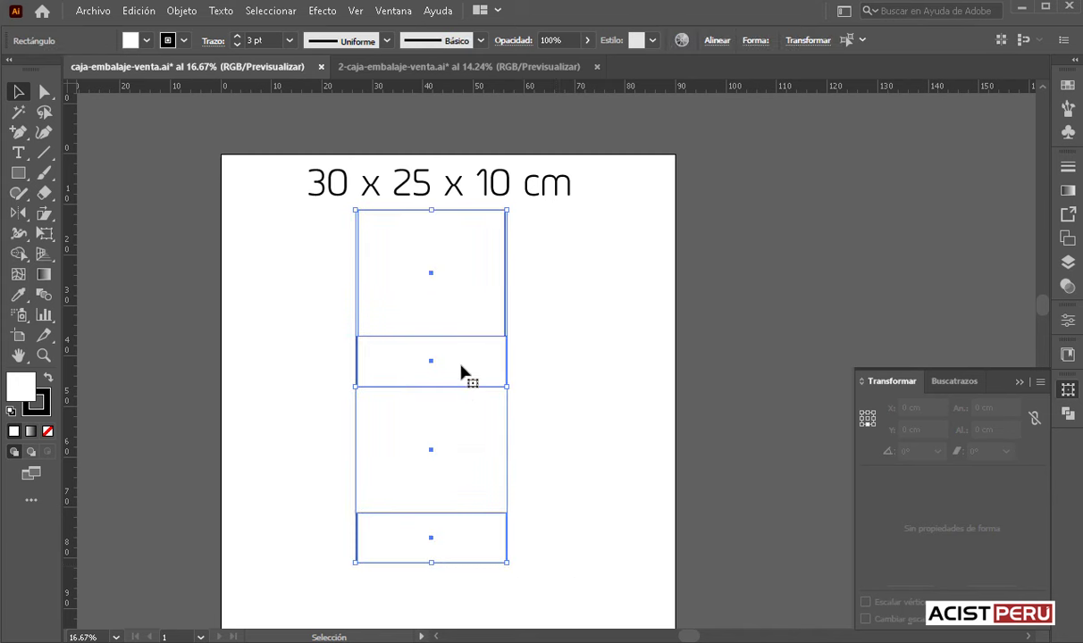
pyautogui.moveTo(462, 333); pyautogui.dragTo(461, 380)
pyautogui.click(589, 353)
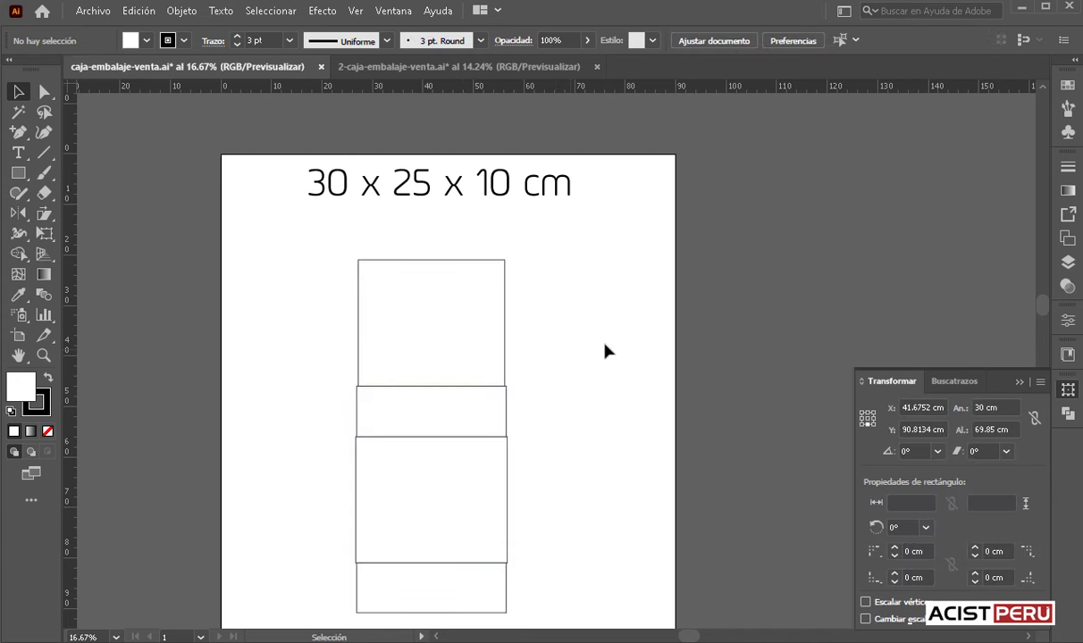
# - Drag out a new rectangle above the 29 x 25 cm lid panel
pyautogui.click(421, 308)
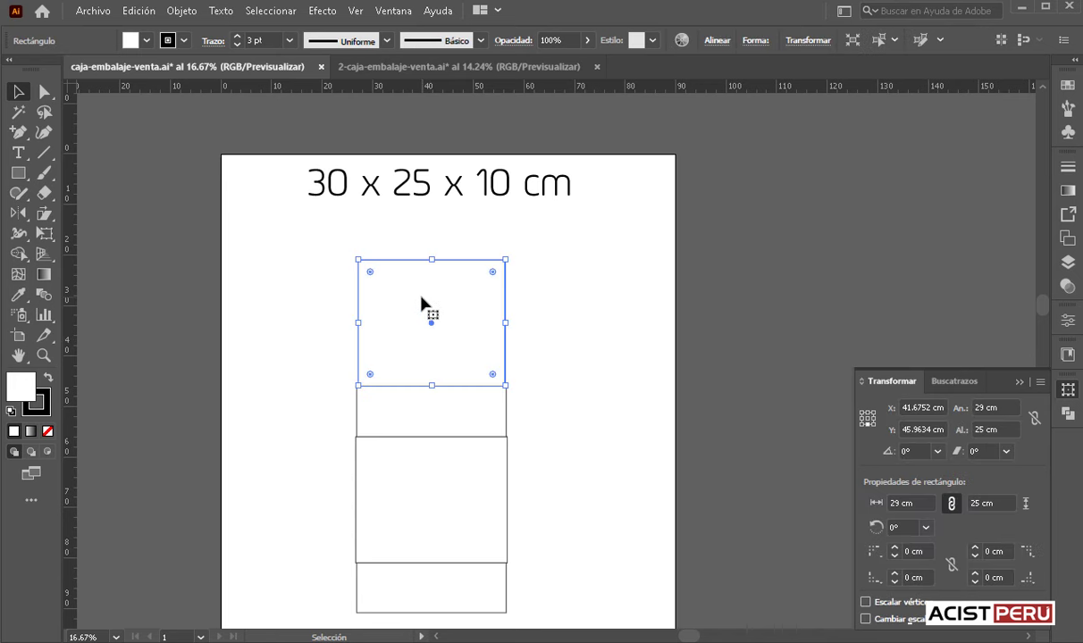
pyautogui.press('a')
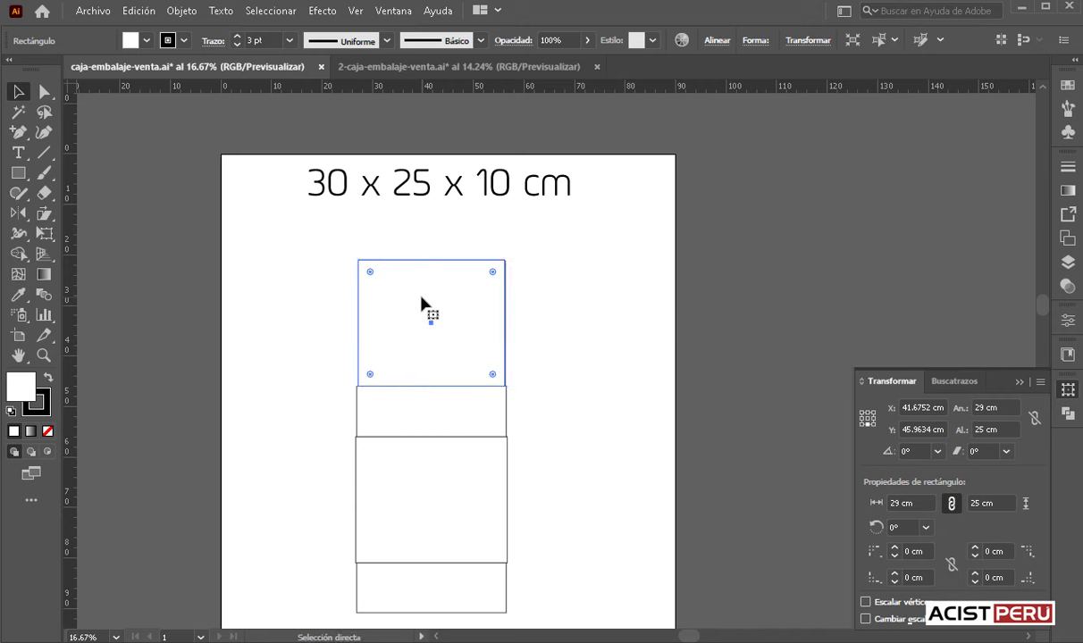
pyautogui.press('v')
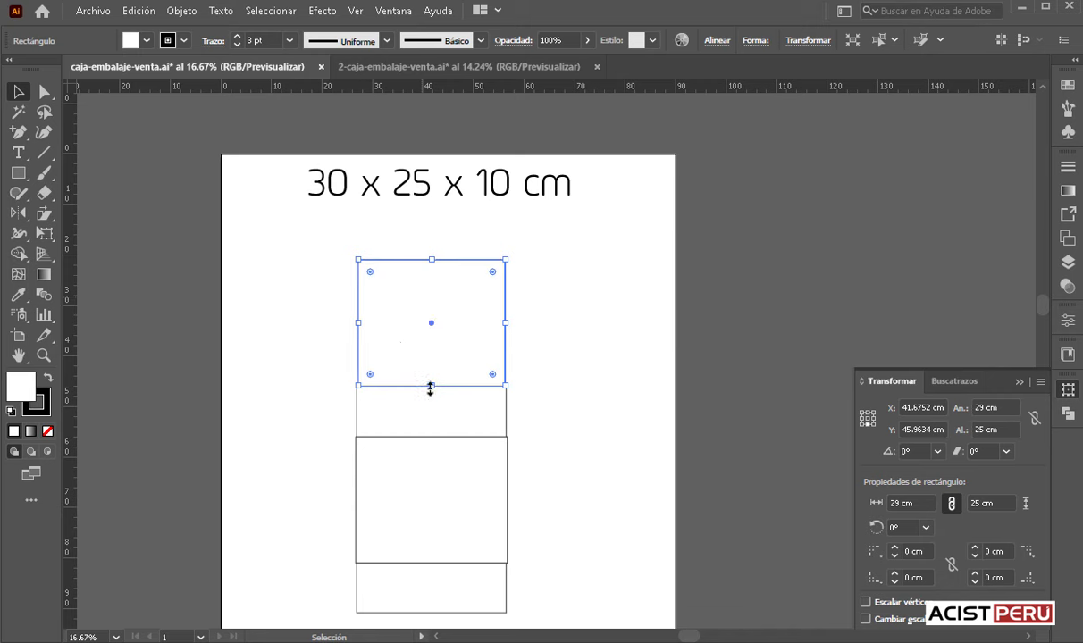
pyautogui.moveTo(430, 385); pyautogui.dragTo(430, 218)
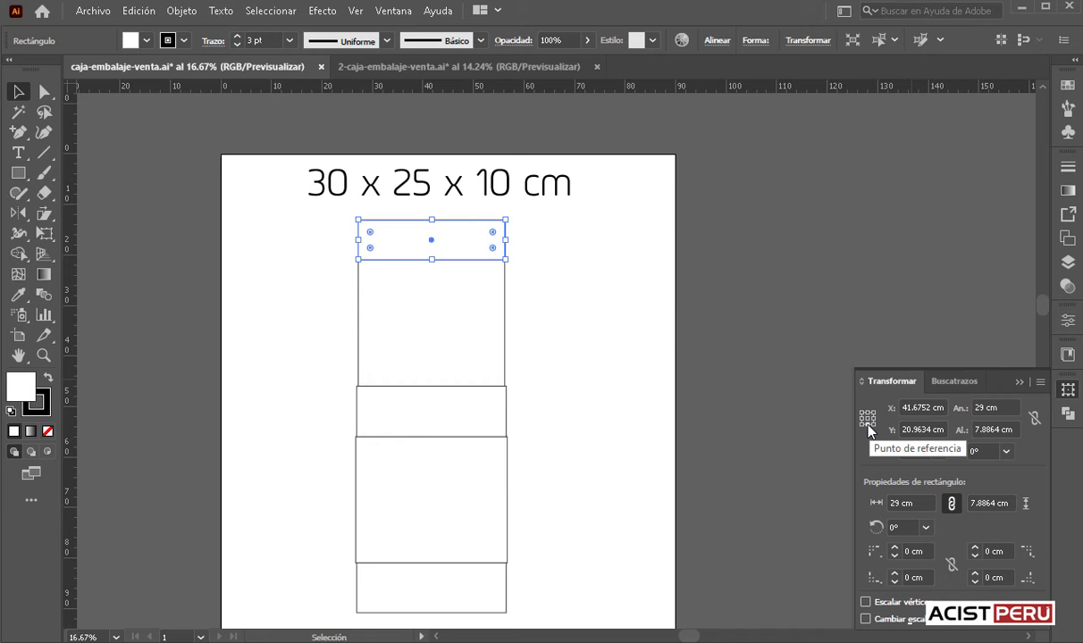
# - Size the new top flap to 30 x 10 cm
pyautogui.doubleClick(992, 407)
pyautogui.write('30')
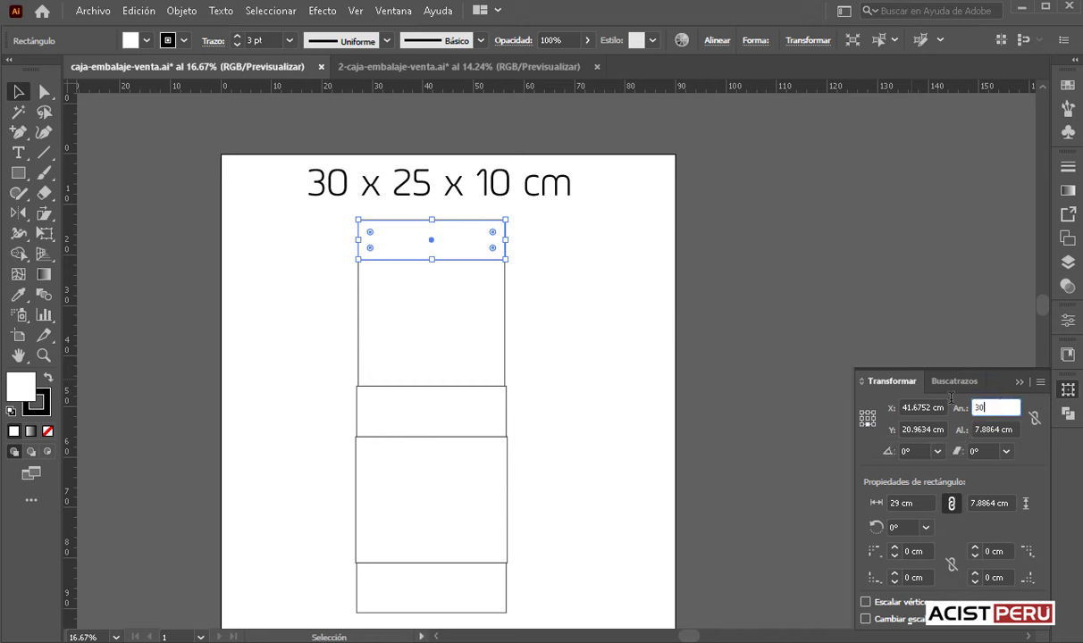
pyautogui.press('Return')
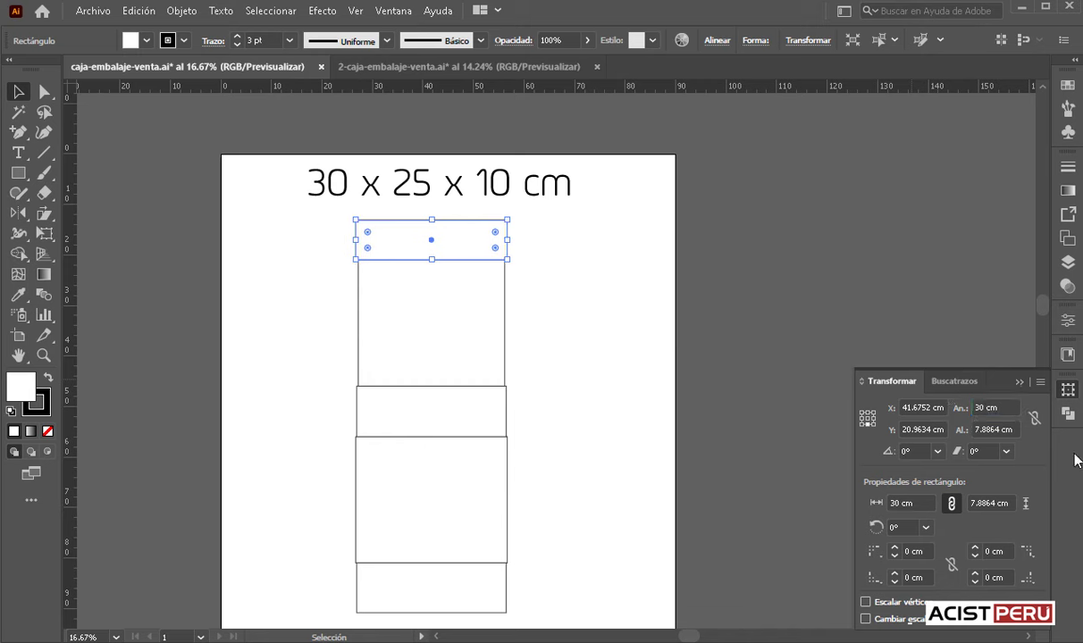
pyautogui.click(1015, 432)
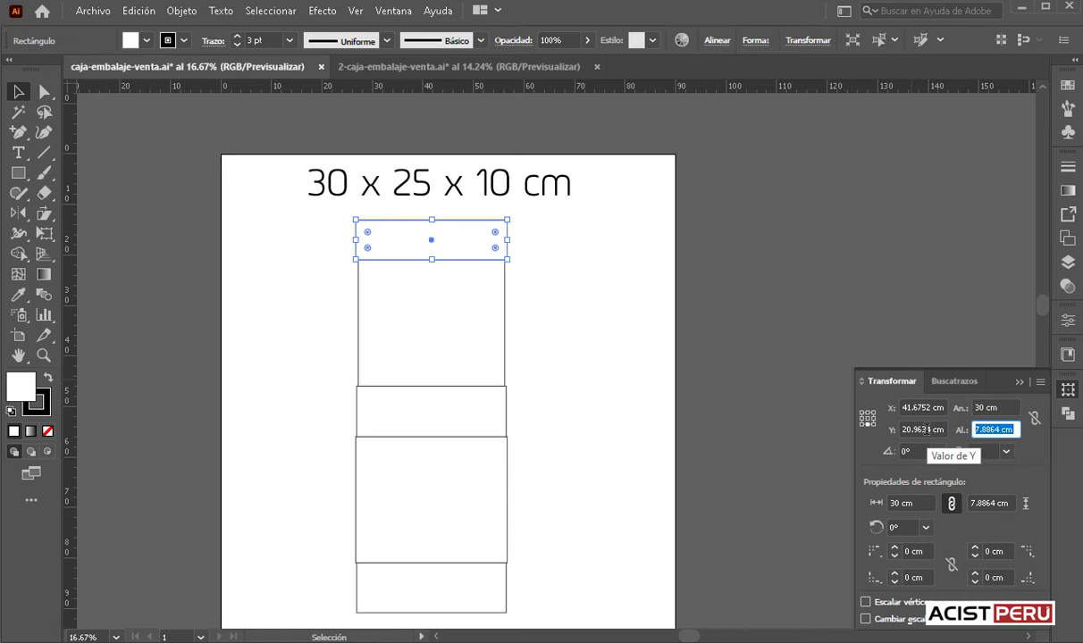
pyautogui.write('10')
pyautogui.press('Return')
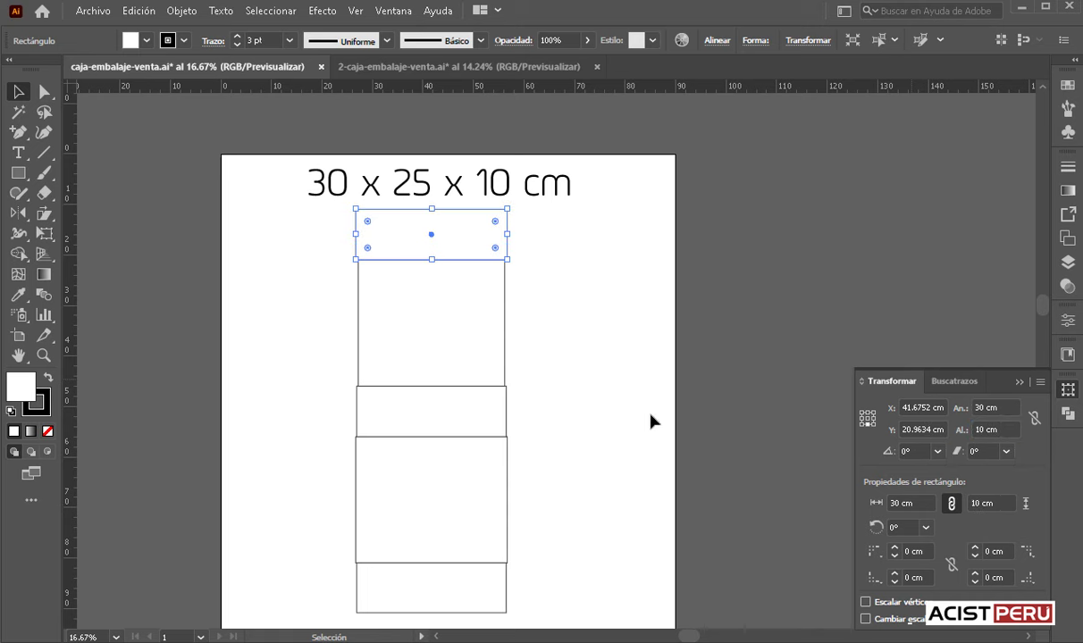
pyautogui.click(615, 350)
pyautogui.hotkey('ctrl', '+')
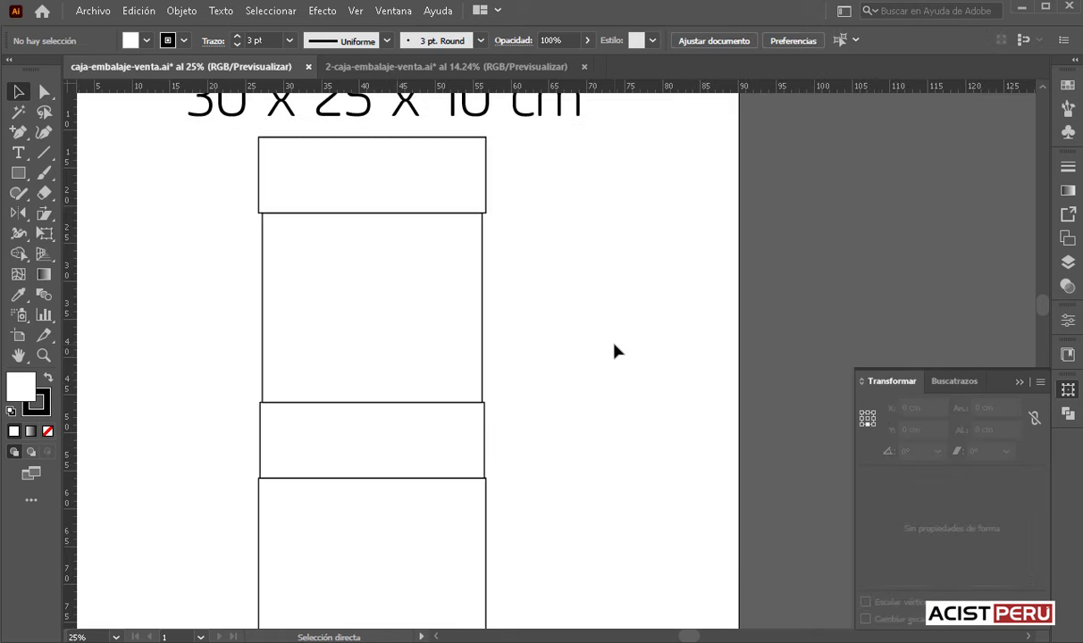
pyautogui.hotkey('ctrl', '+')
# - Zoom in and copy the bottom flap to a new piece right of the bottom panel
pyautogui.moveTo(484, 310)
pyautogui.mouseDown()
pyautogui.moveTo(565, 398)
pyautogui.moveTo(564, 383)
pyautogui.mouseUp()
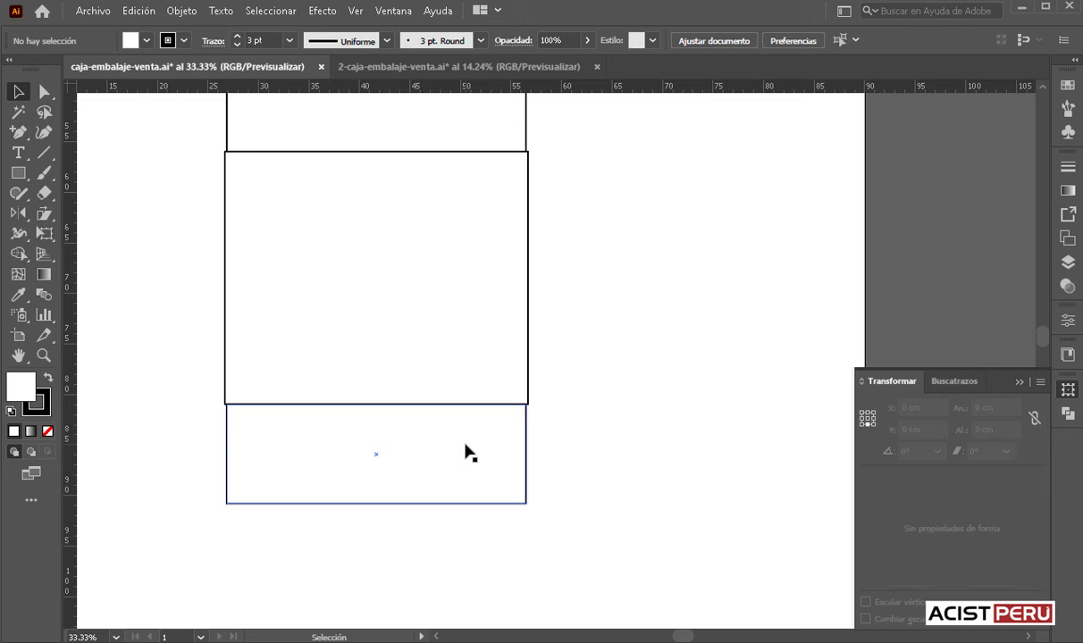
pyautogui.press('ctrl')
pyautogui.hotkey('ctrl', '+')
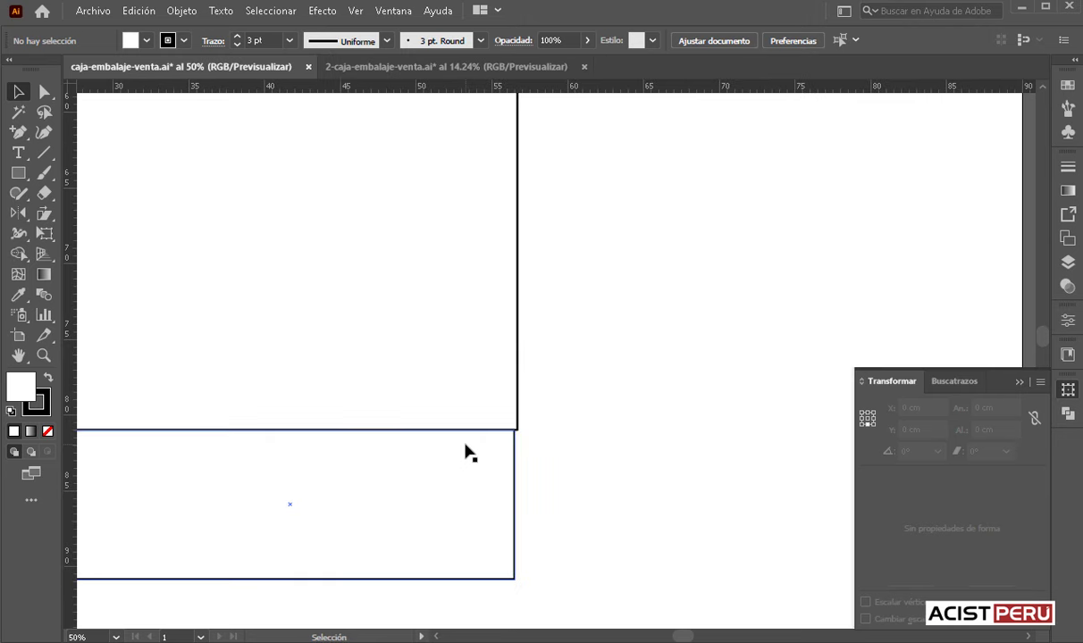
pyautogui.moveTo(563, 493)
pyautogui.mouseDown()
pyautogui.moveTo(606, 455)
pyautogui.moveTo(497, 444)
pyautogui.mouseUp()
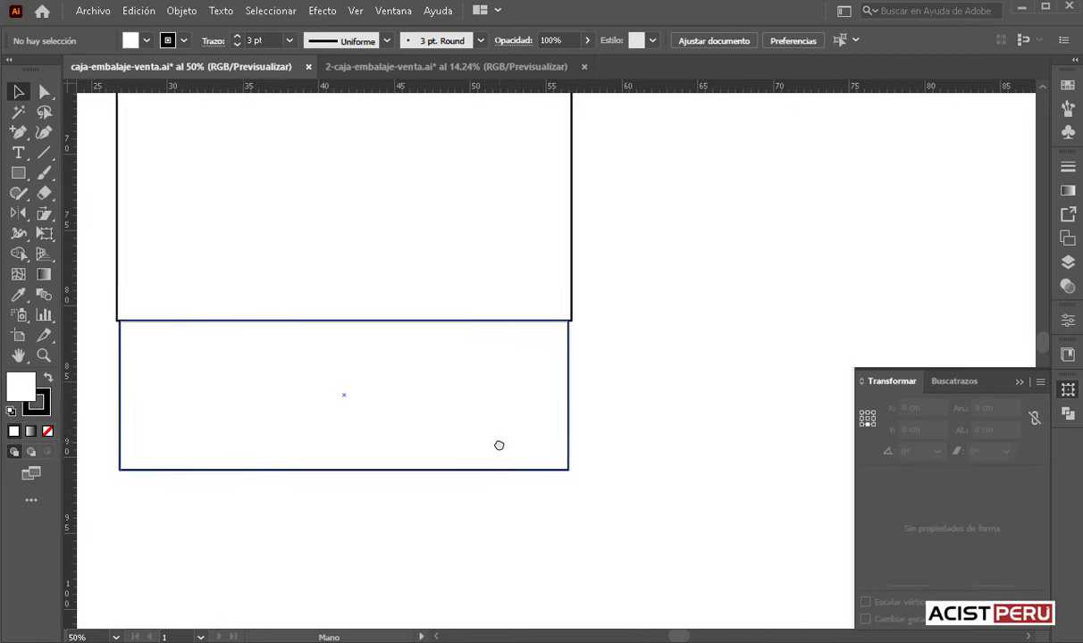
pyautogui.click(226, 404)
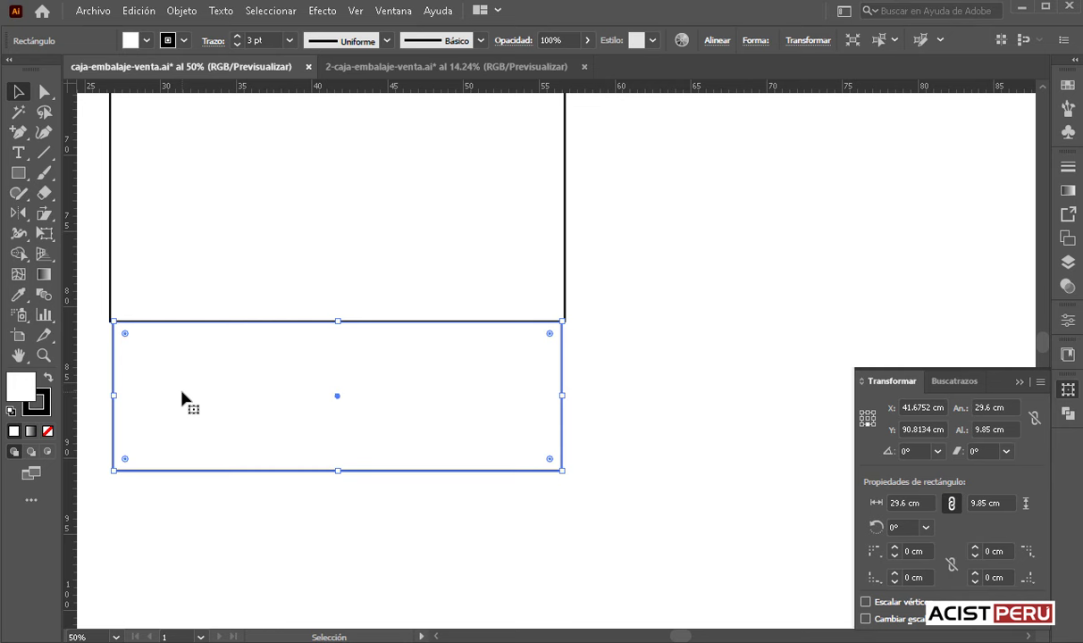
pyautogui.press('a')
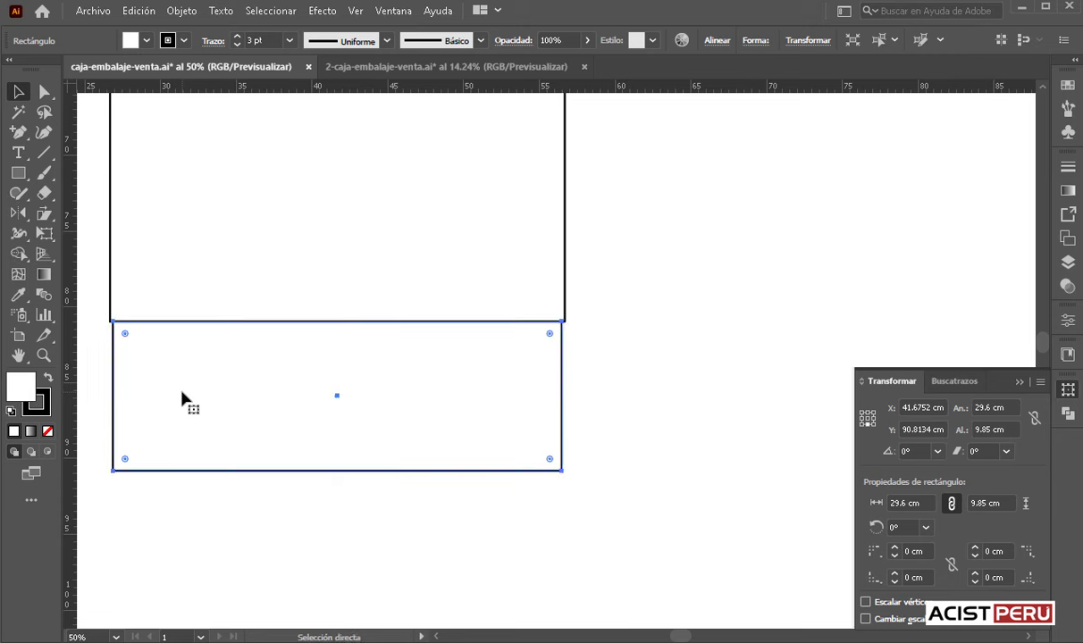
pyautogui.press('v')
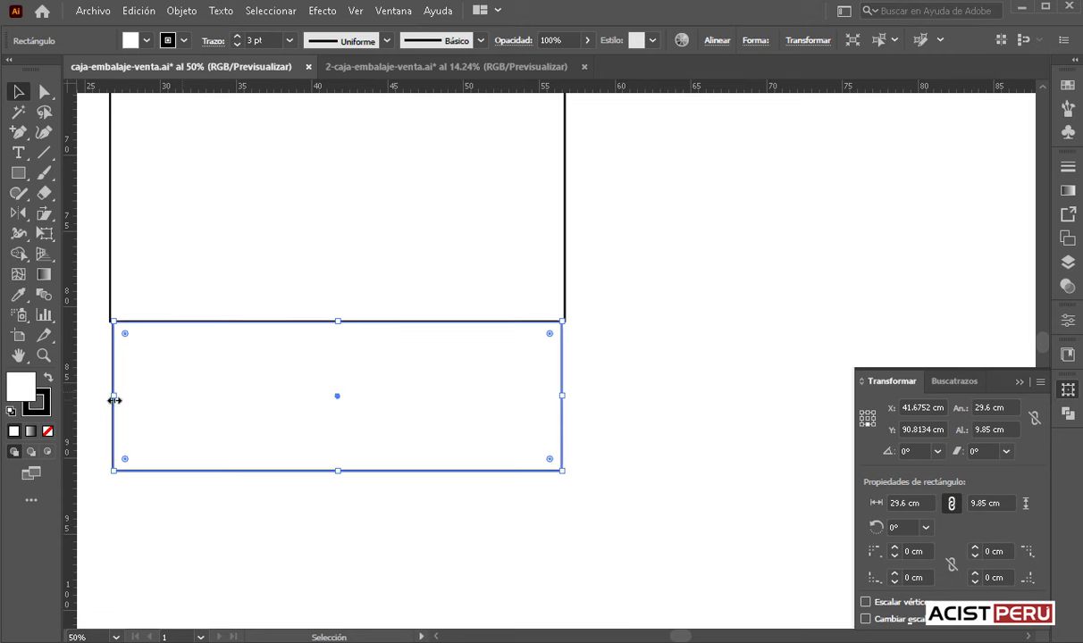
pyautogui.moveTo(114, 394); pyautogui.dragTo(688, 396)
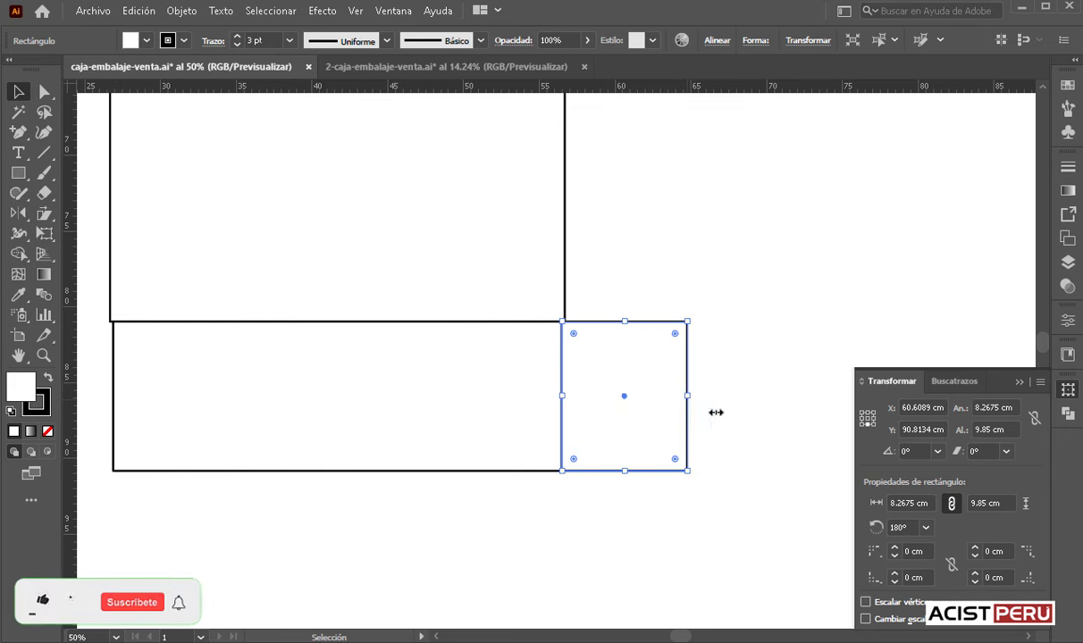
# - With a top-left reference point, set the new piece's width to 8 cm
pyautogui.click(862, 414)
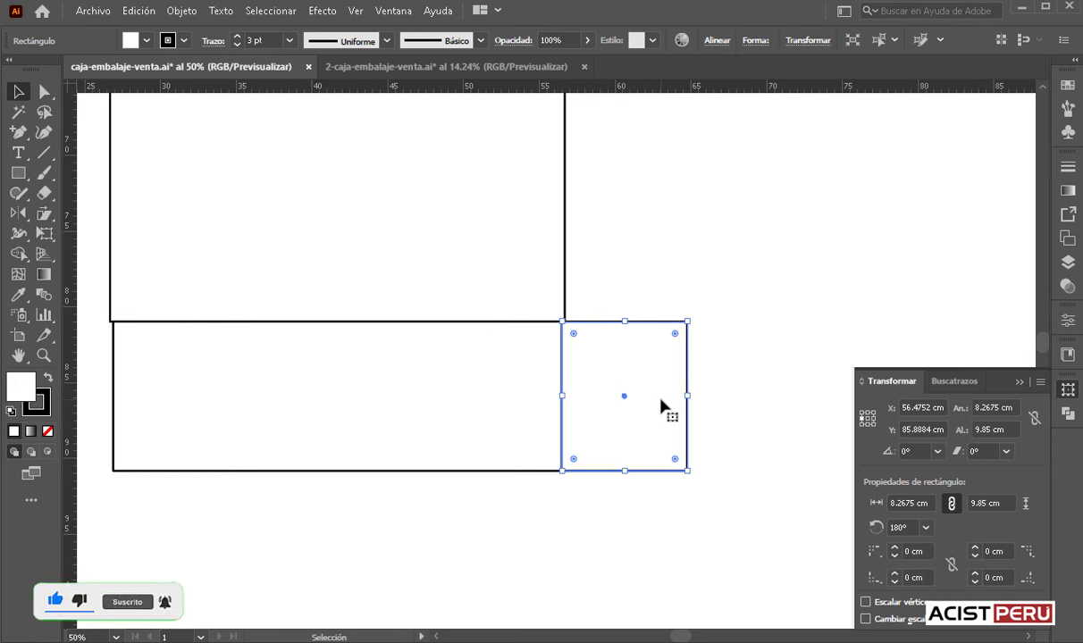
pyautogui.click(993, 407)
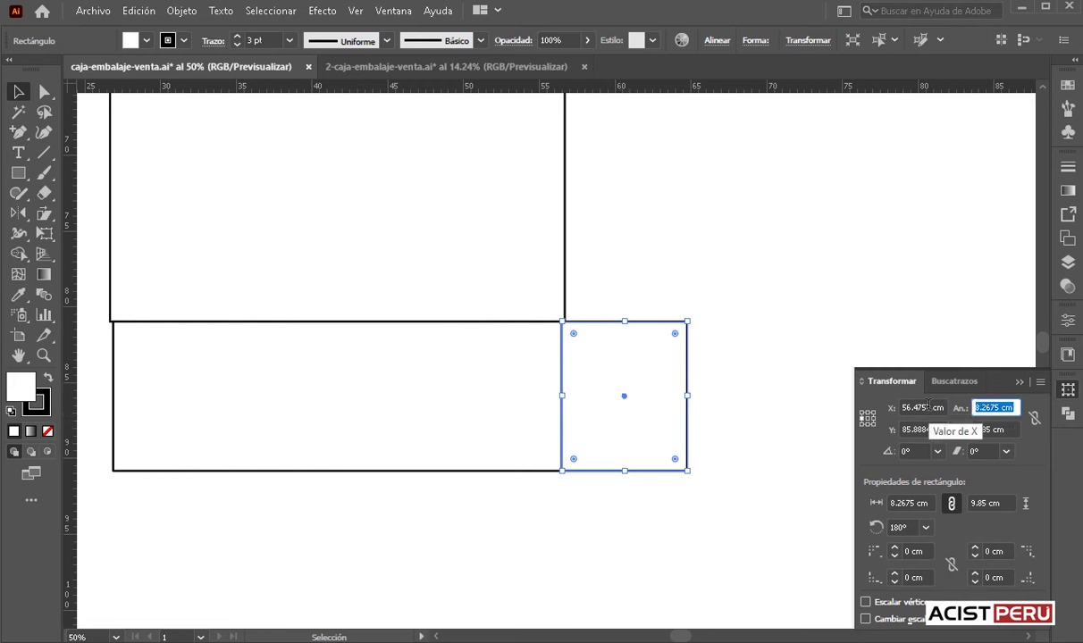
pyautogui.write('8')
pyautogui.press('Return')
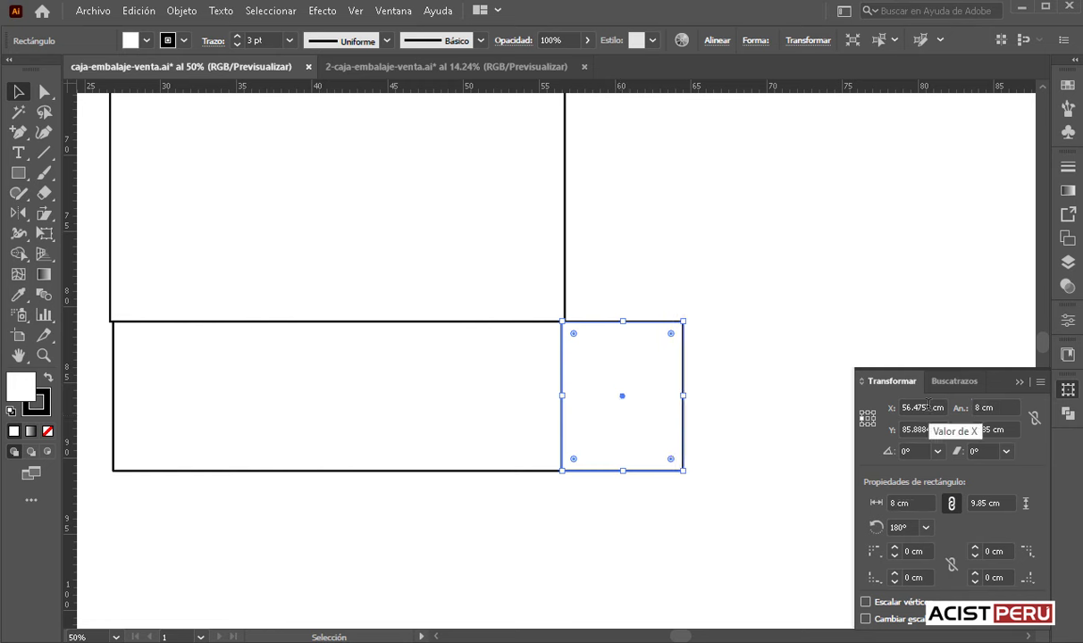
pyautogui.click(730, 419)
# - Copy the 30 x 25 cm main panel past its right edge and make the copy 10 cm wide
pyautogui.hotkey('ctrl', '-')
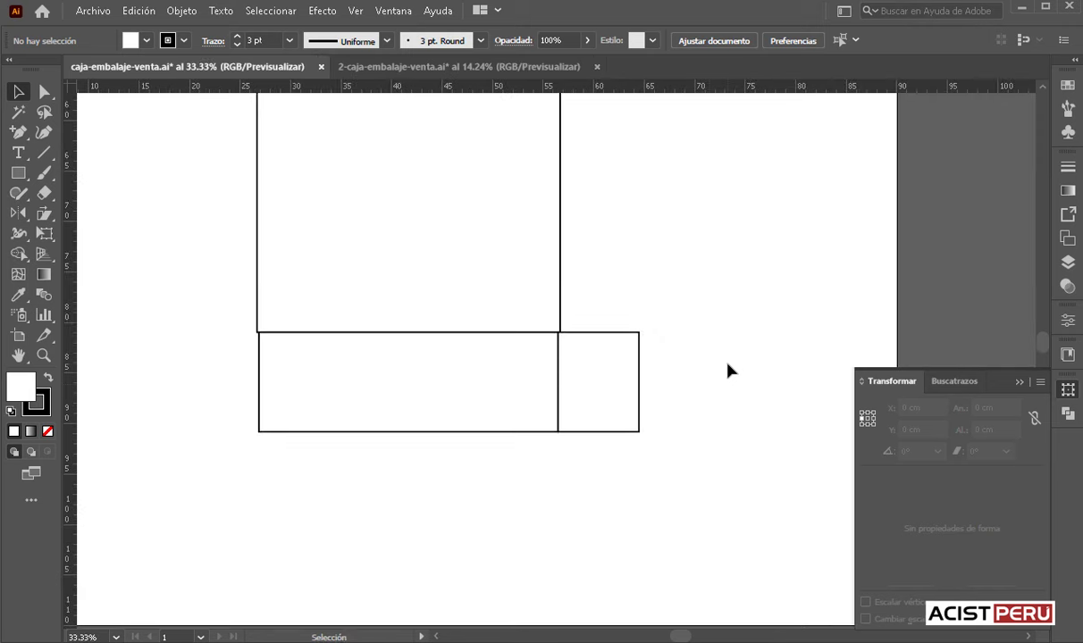
pyautogui.moveTo(682, 357); pyautogui.dragTo(623, 446)
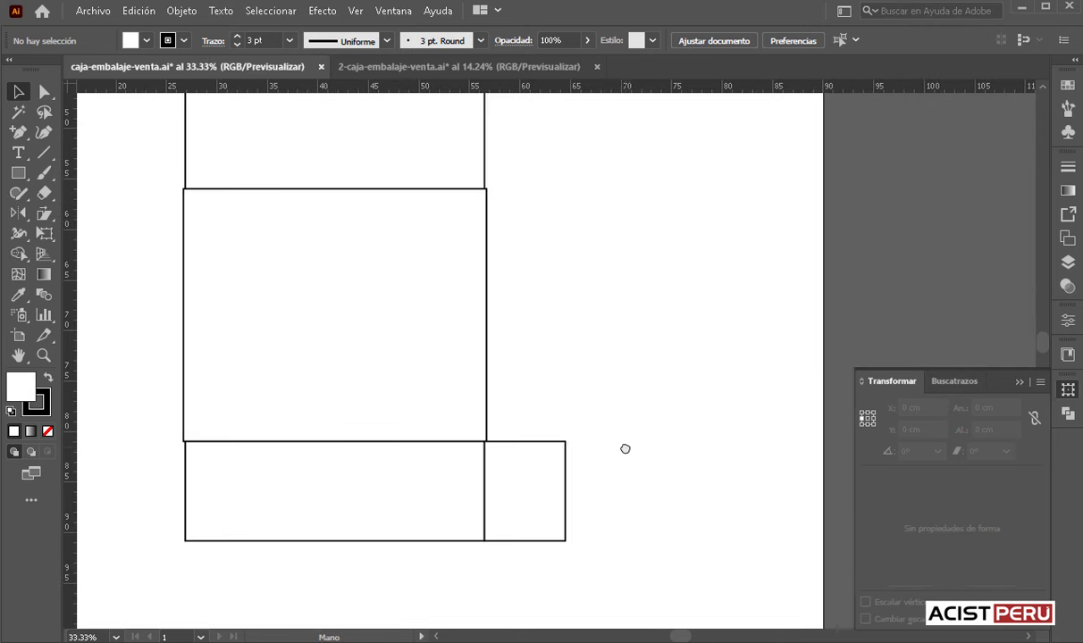
pyautogui.click(312, 305)
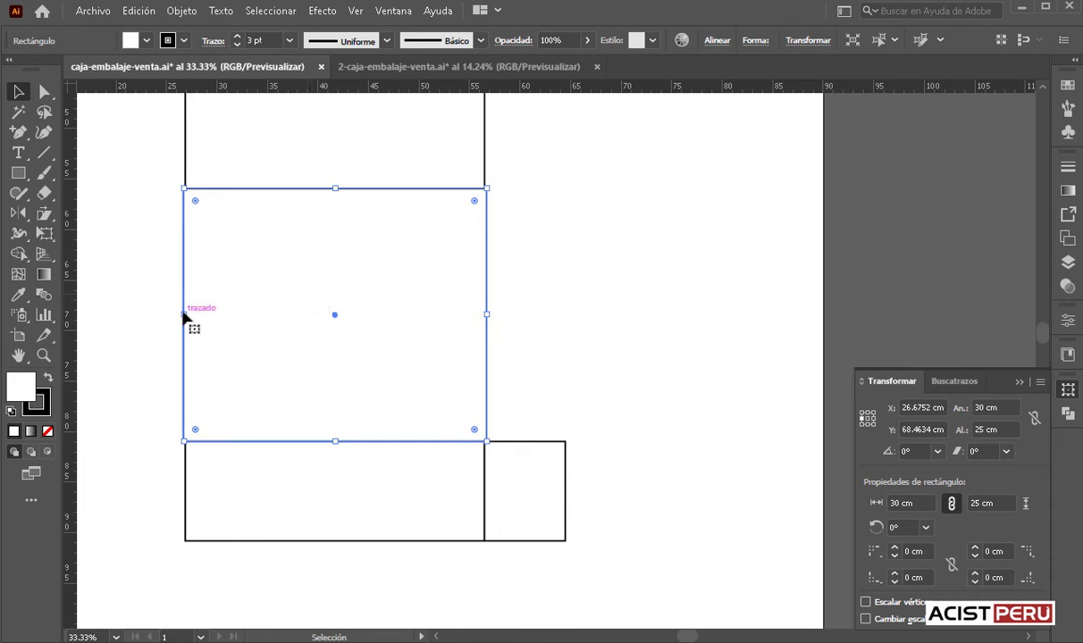
pyautogui.moveTo(184, 314); pyautogui.dragTo(590, 322)
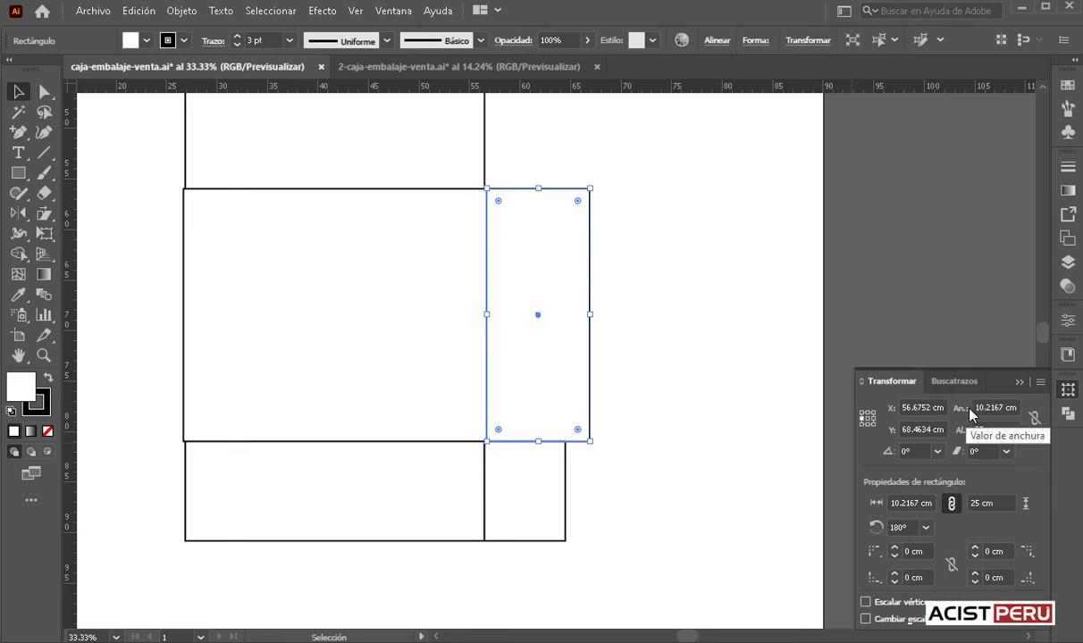
pyautogui.click(995, 407)
pyautogui.write('10')
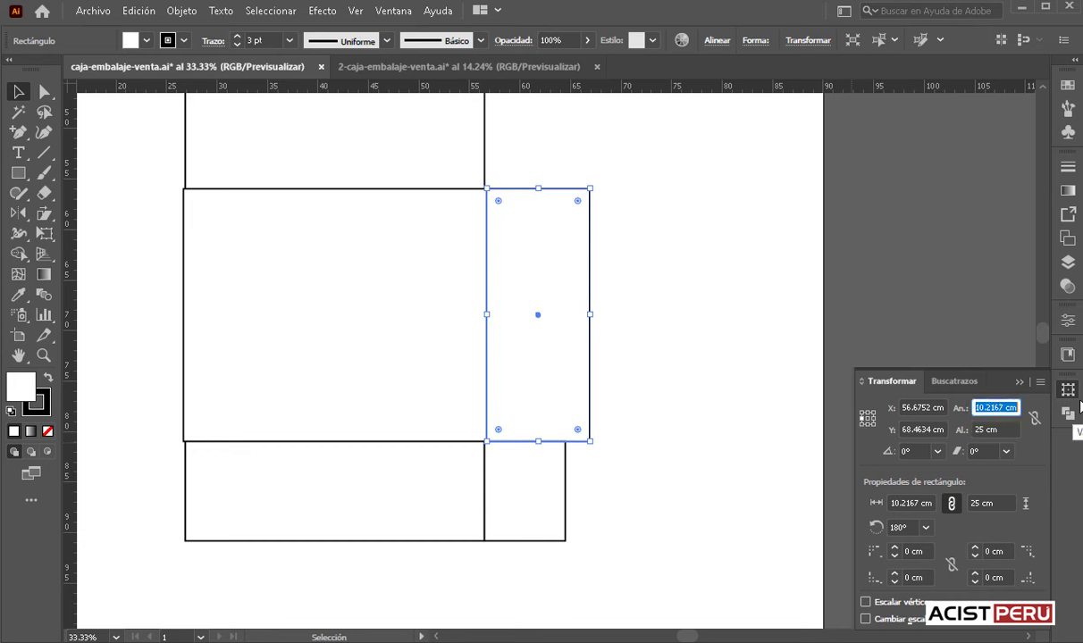
pyautogui.press('Return')
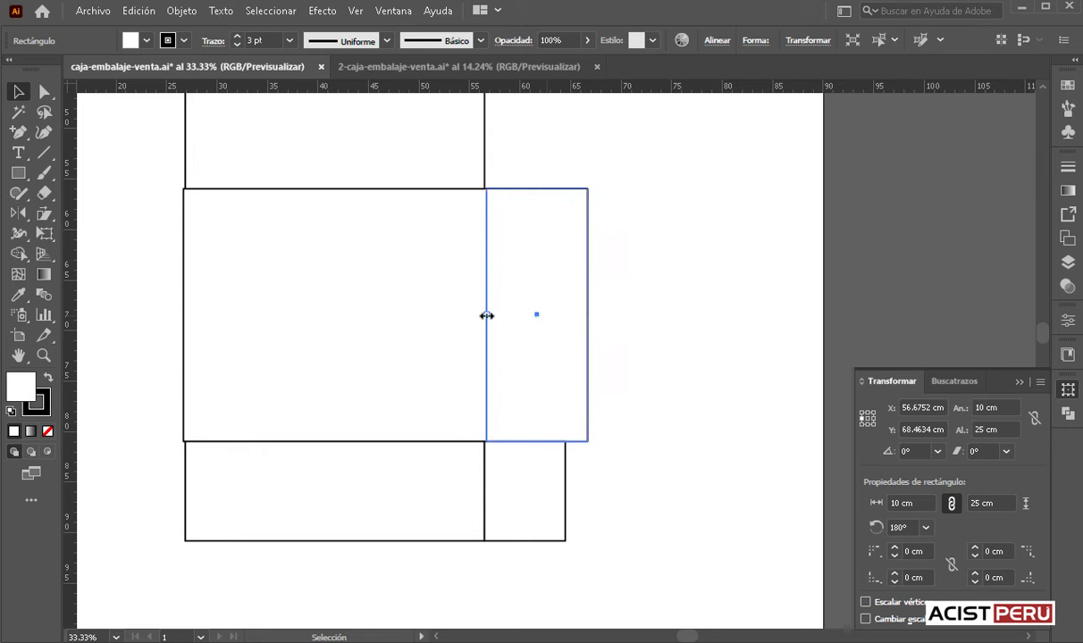
# - Copy the side panel to its right and narrow the copy to a 0.4 cm-wide strip
pyautogui.moveTo(486, 316); pyautogui.dragTo(658, 315)
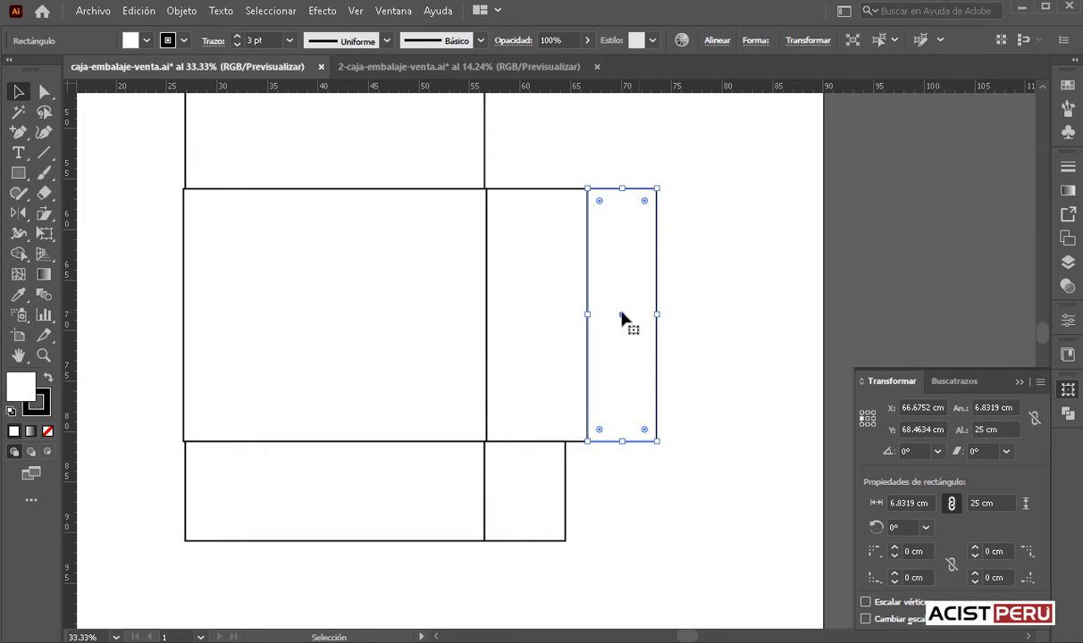
pyautogui.click(987, 407)
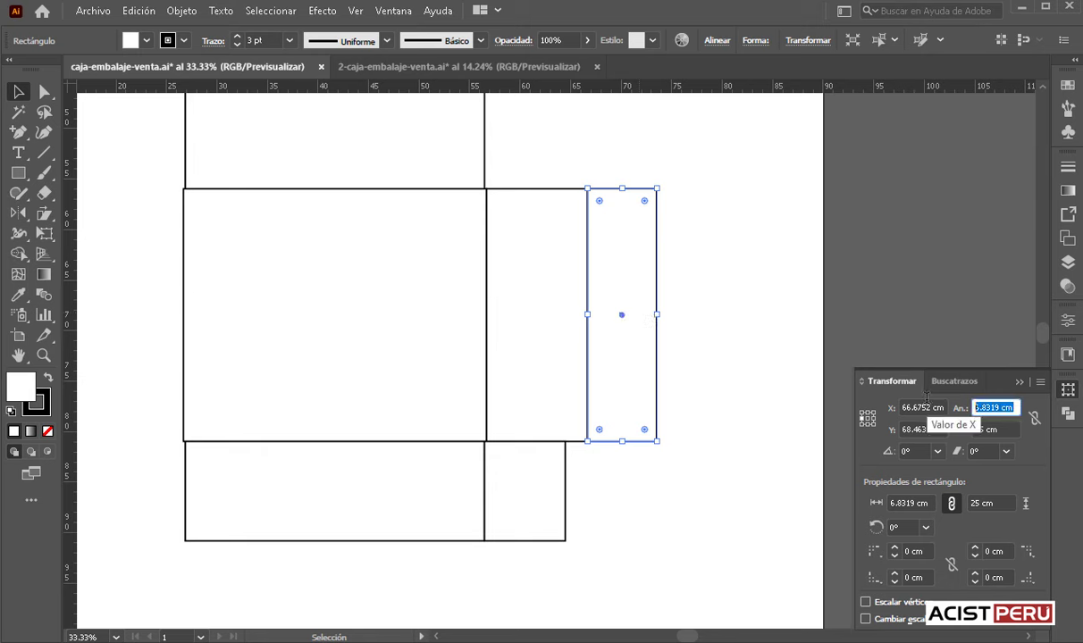
pyautogui.write('0.4')
pyautogui.press('Return')
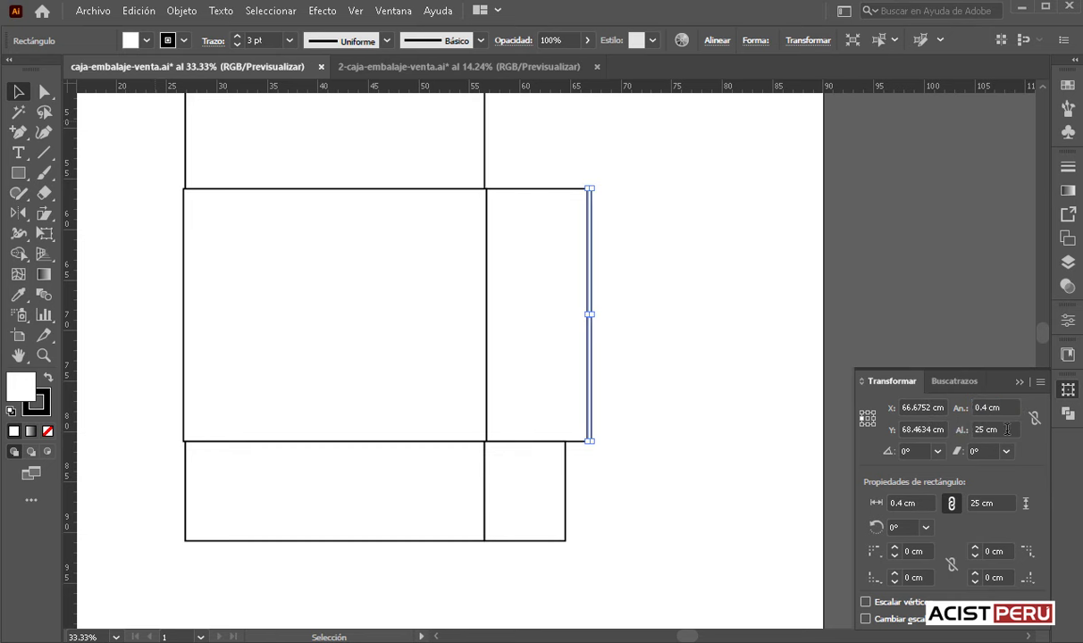
pyautogui.click(682, 312)
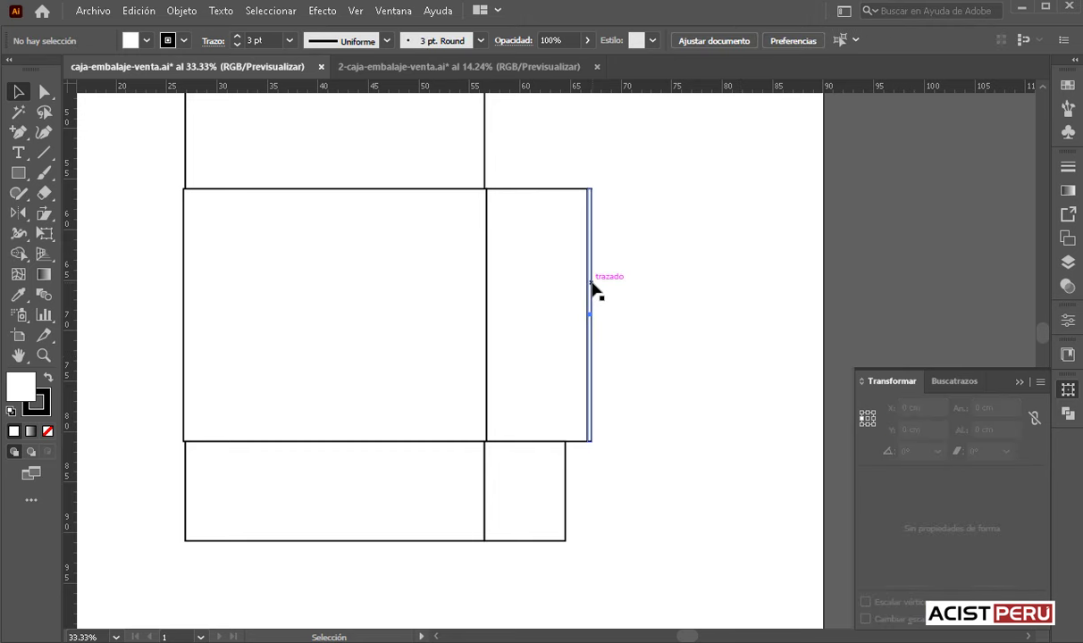
pyautogui.click(591, 288)
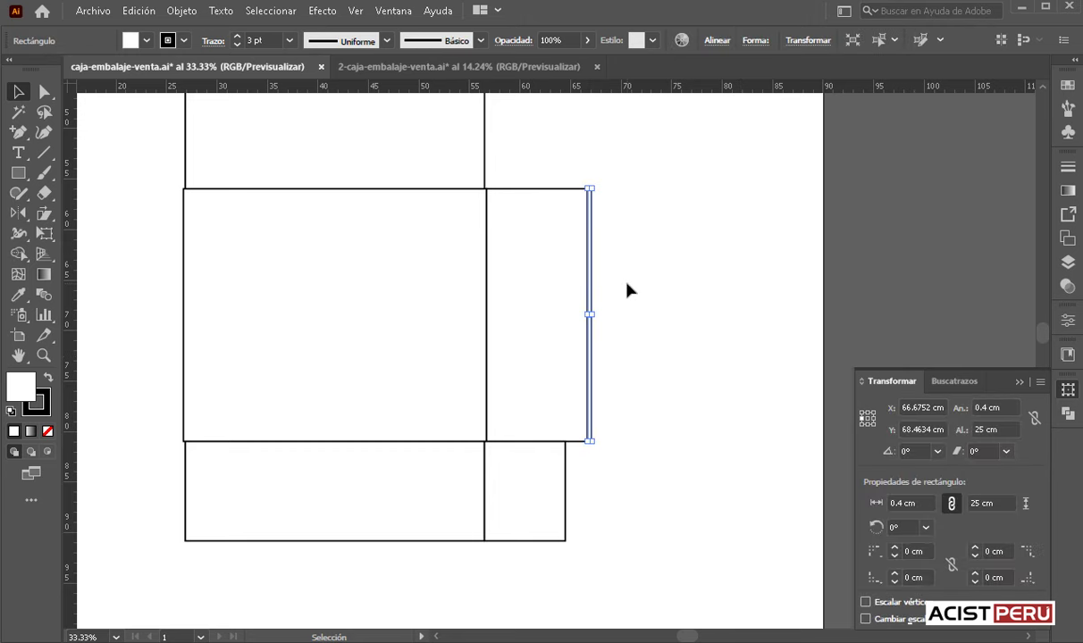
pyautogui.hotkey('ctrl', '+')
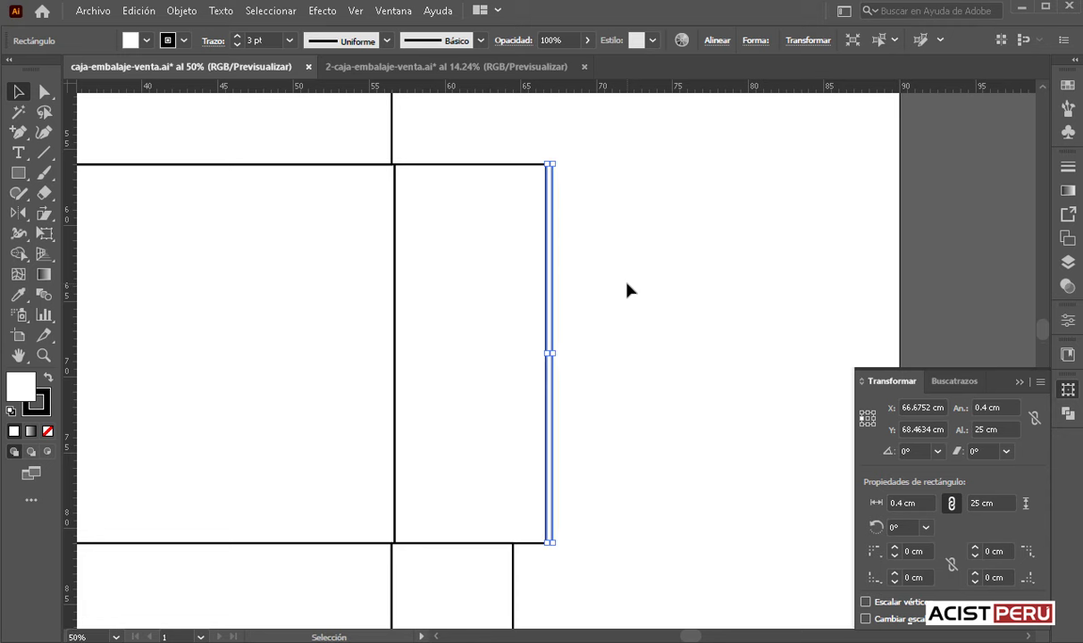
pyautogui.hotkey('ctrl', '+')
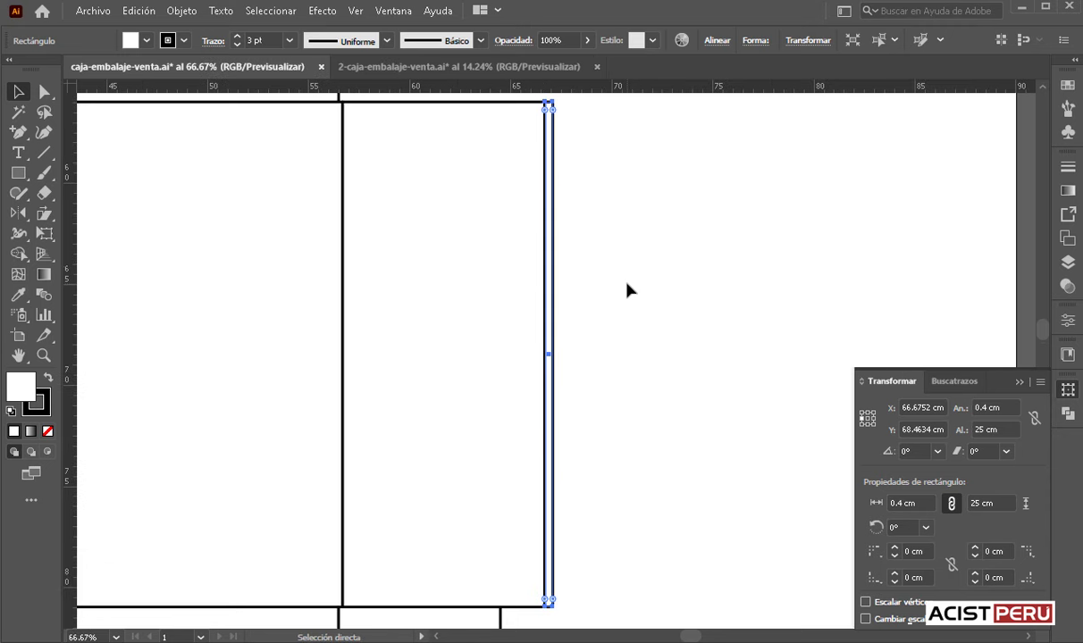
# - Copy the strip to its right and size the copy to a 10 × 24.6 cm panel
pyautogui.press('v')
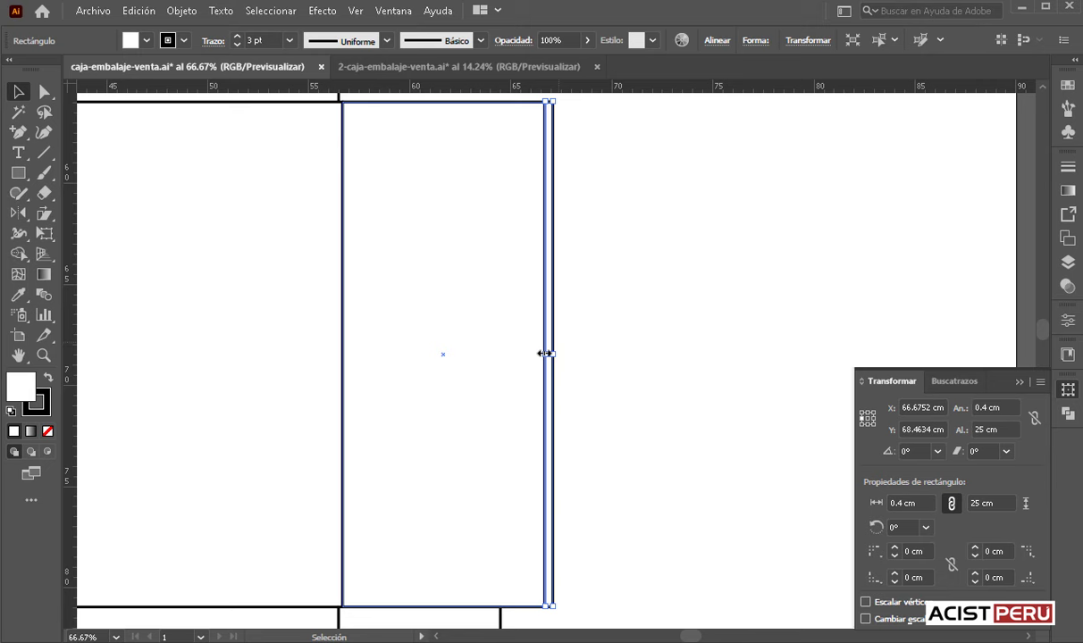
pyautogui.moveTo(542, 354); pyautogui.dragTo(713, 350)
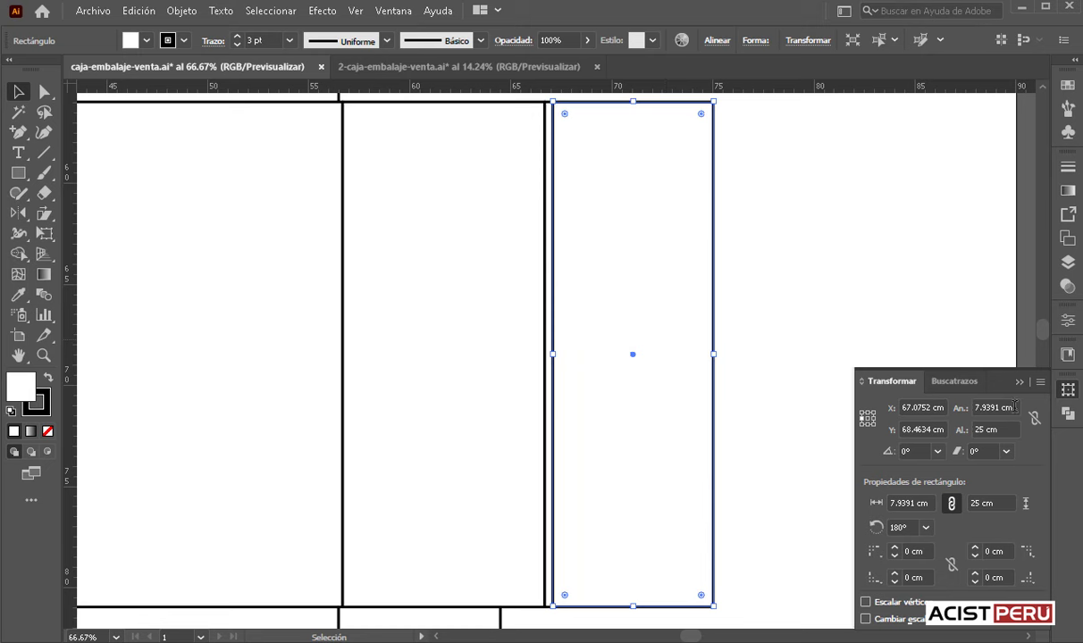
pyautogui.click(978, 407)
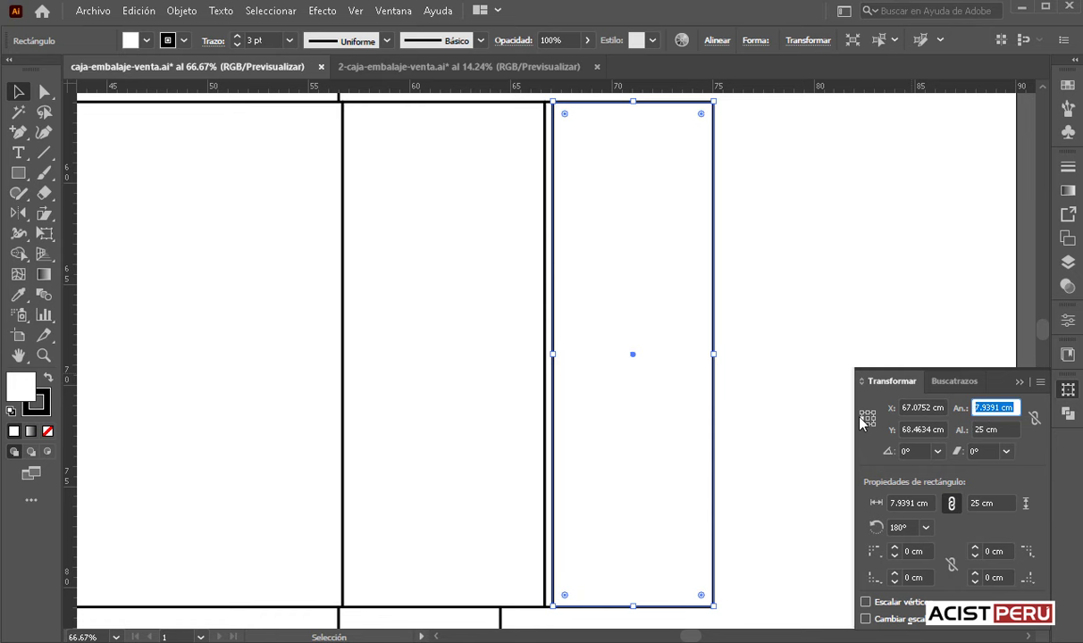
pyautogui.write('10')
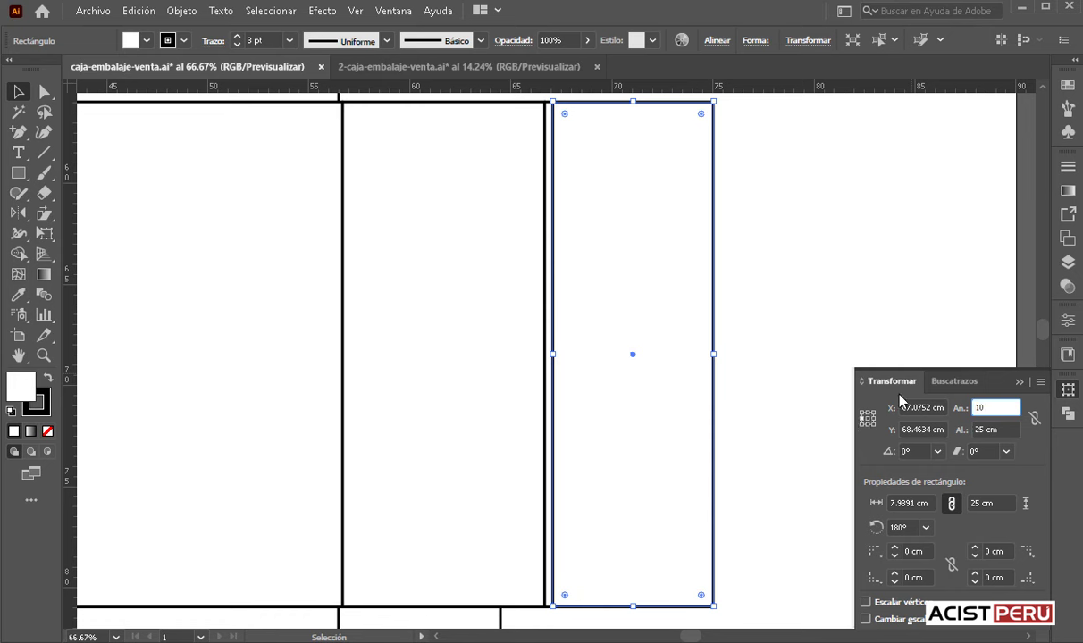
pyautogui.press('Return')
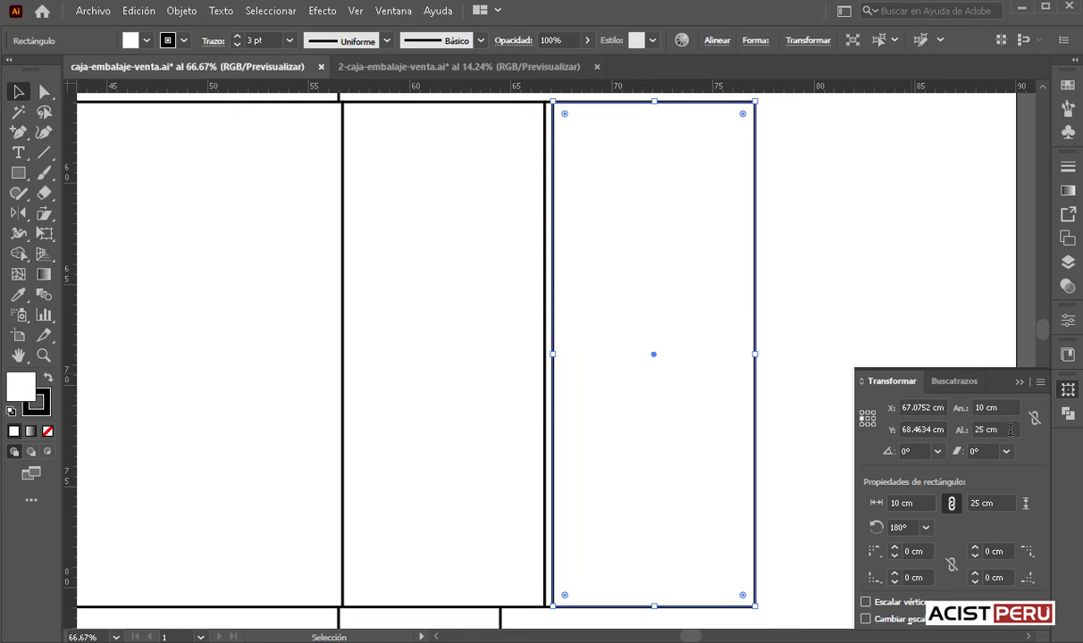
pyautogui.press('Tab')
pyautogui.write('24.')
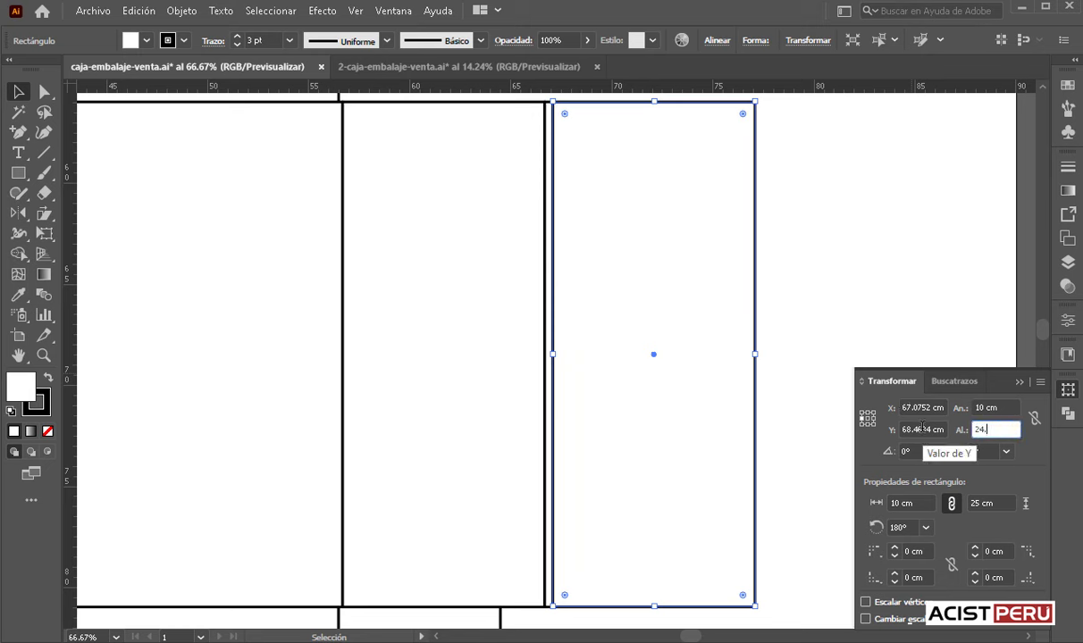
pyautogui.press('Return')
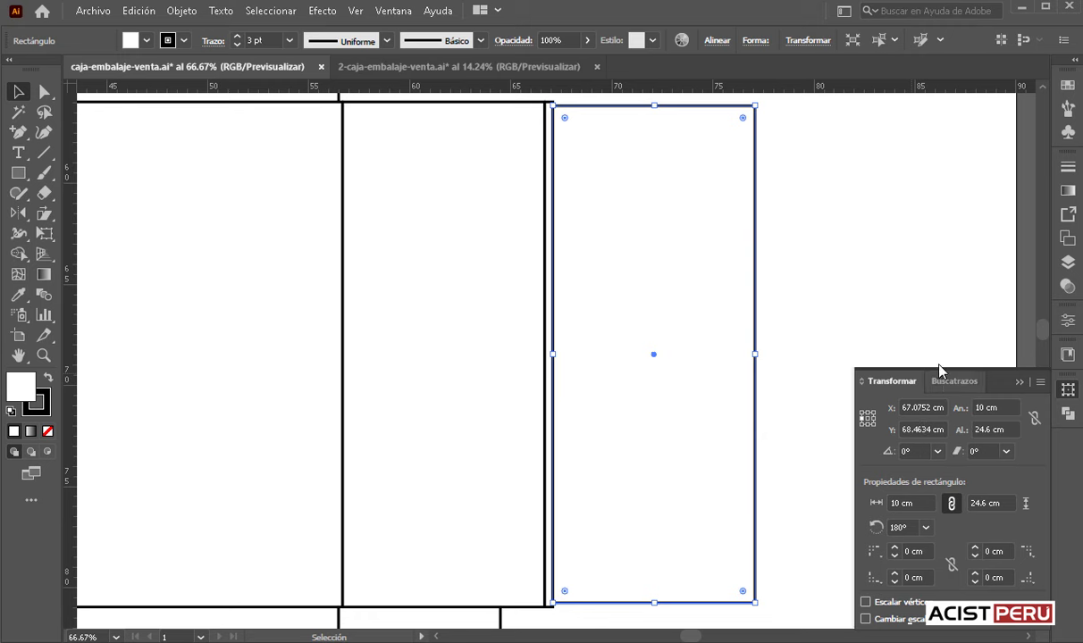
# - Zoom out and review the layout, selecting the right, main, side and upper panels
pyautogui.click(798, 295)
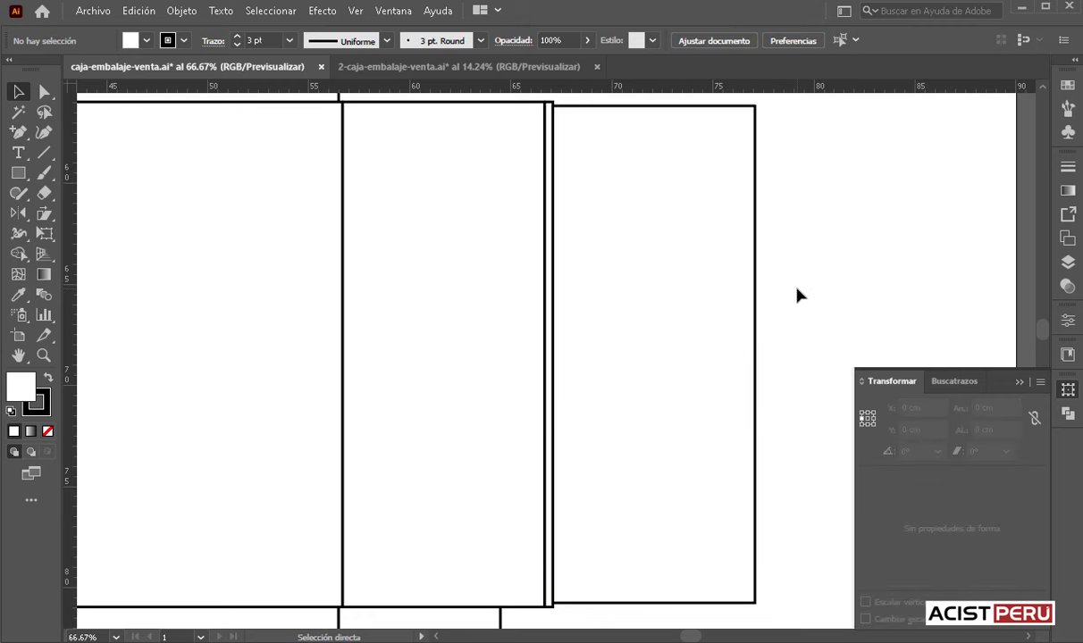
pyautogui.hotkey('ctrl', '-')
pyautogui.hotkey('ctrl', '-')
pyautogui.click(597, 284)
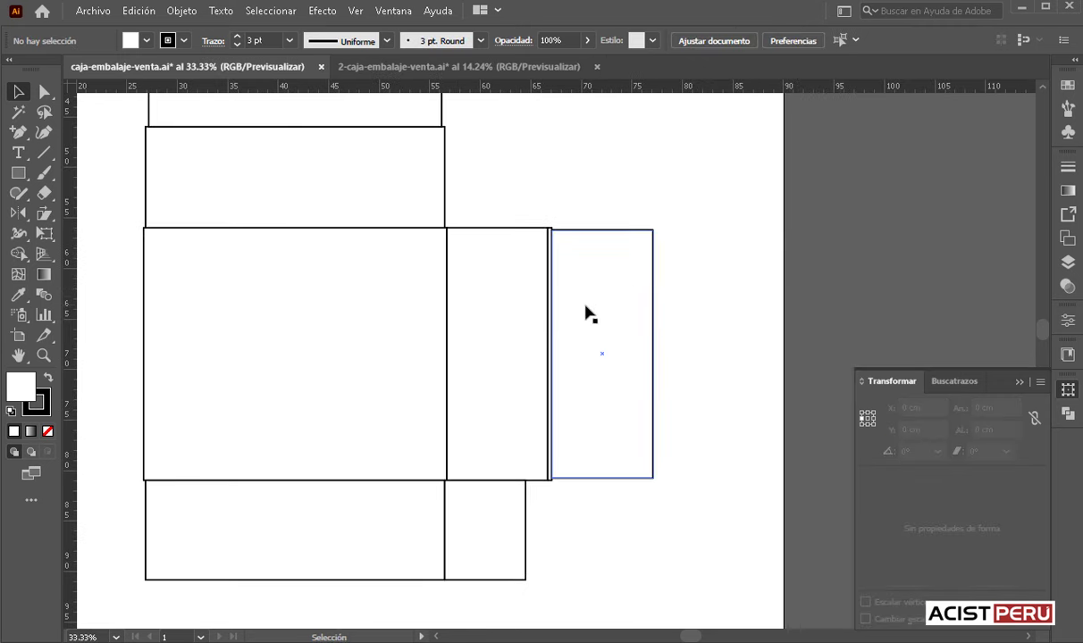
pyautogui.click(416, 285)
pyautogui.click(514, 380)
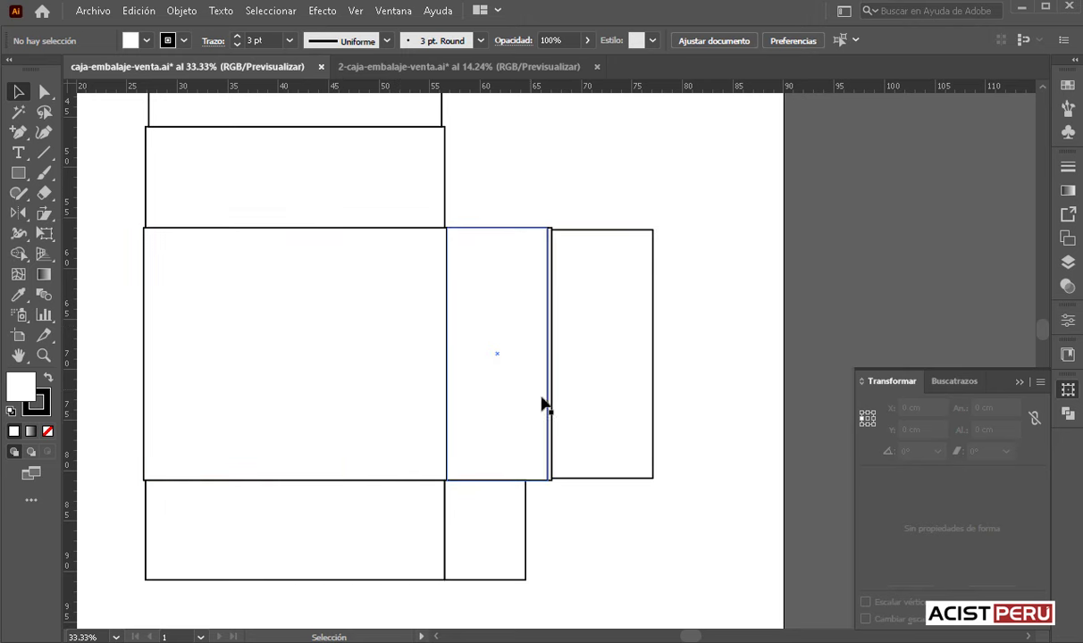
pyautogui.moveTo(418, 380); pyautogui.dragTo(491, 454)
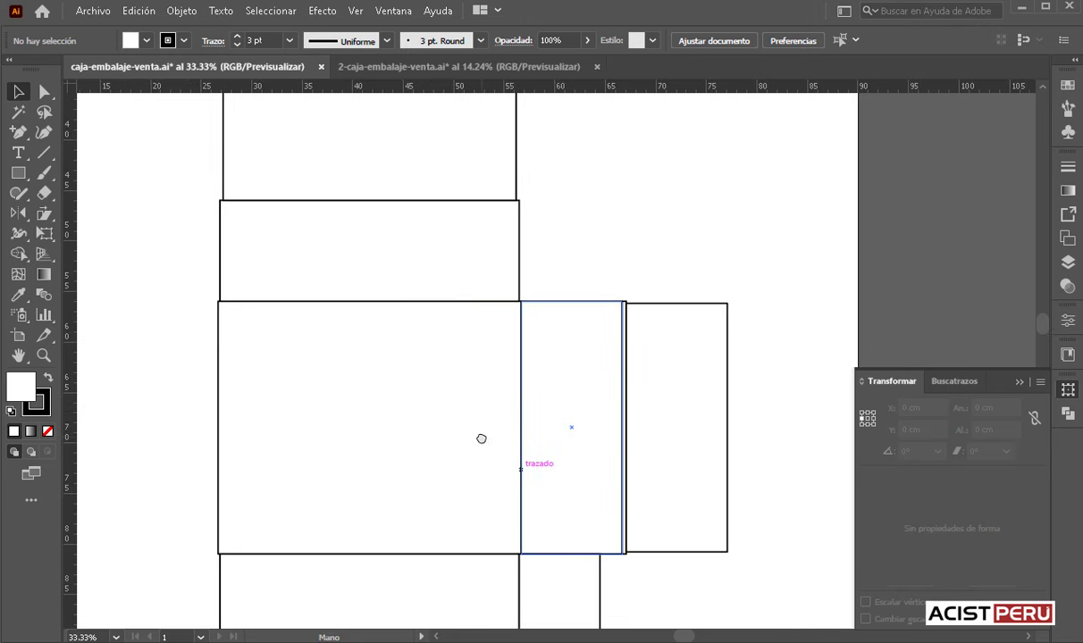
pyautogui.click(415, 246)
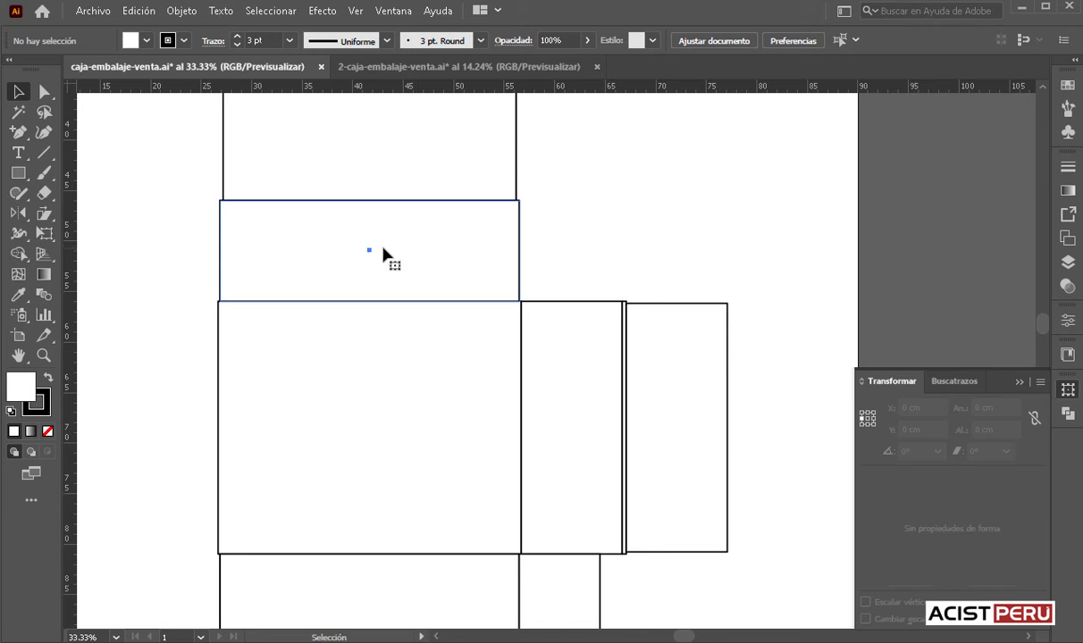
# - Flip a copy of the 29.6 × 10 cm upper panel out to its right
pyautogui.click(383, 253)
pyautogui.press('a')
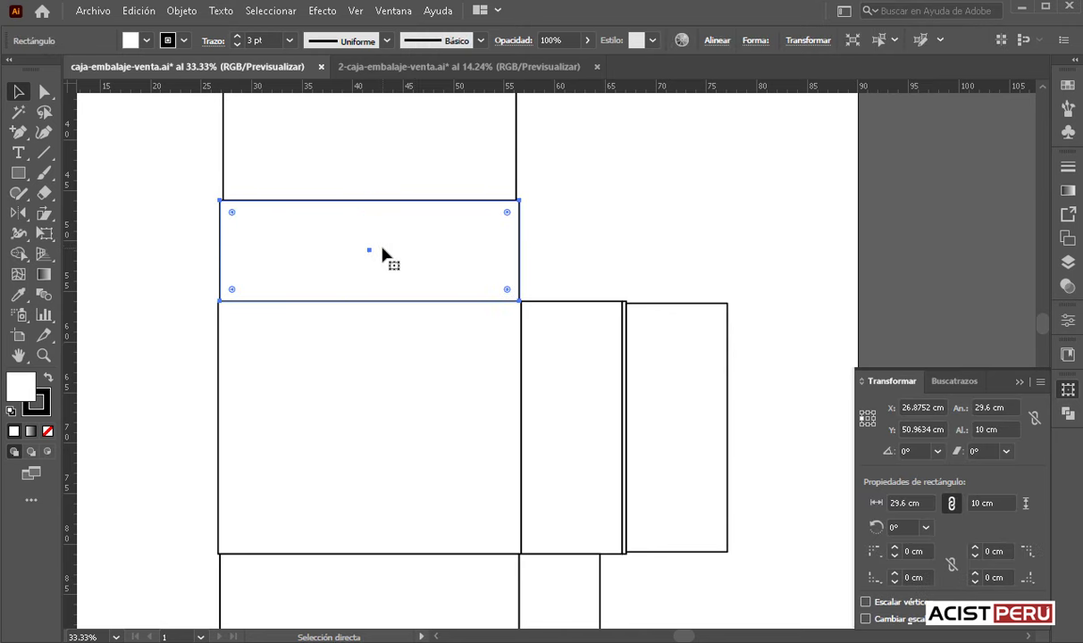
pyautogui.press('v')
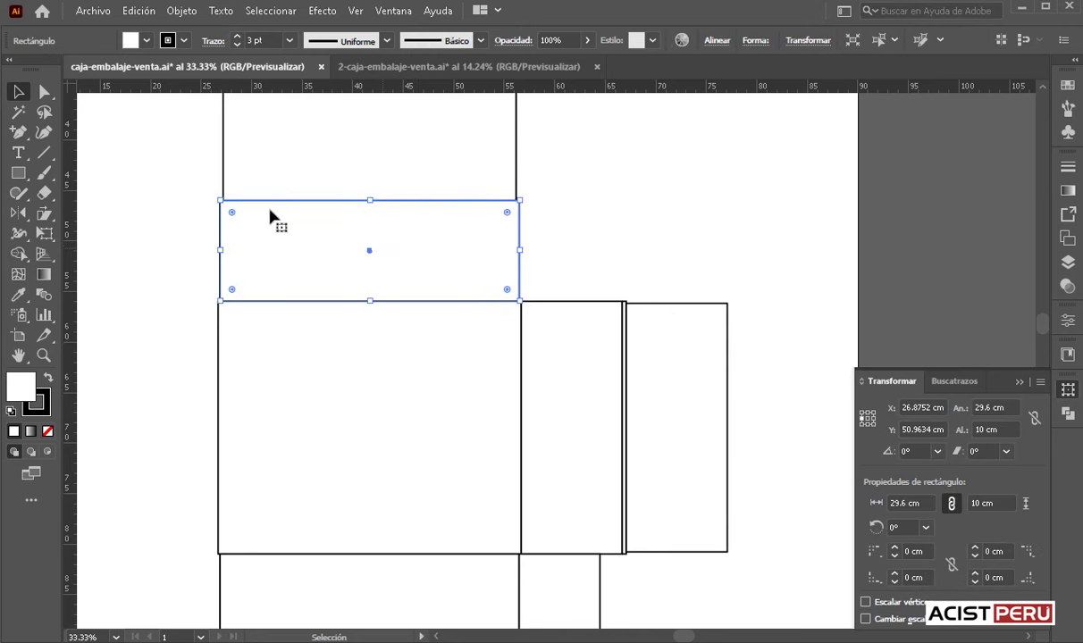
pyautogui.moveTo(220, 250); pyautogui.dragTo(605, 254)
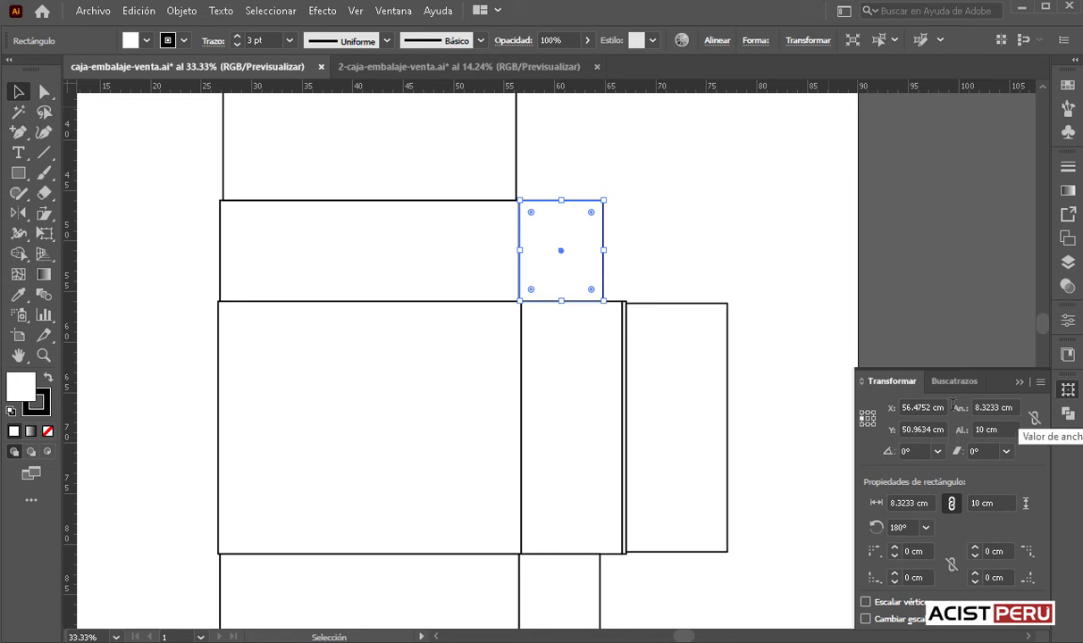
# - Resize the copy to an 8 × 9.8 cm flap and zoom in on it
pyautogui.click(991, 408)
pyautogui.write('8')
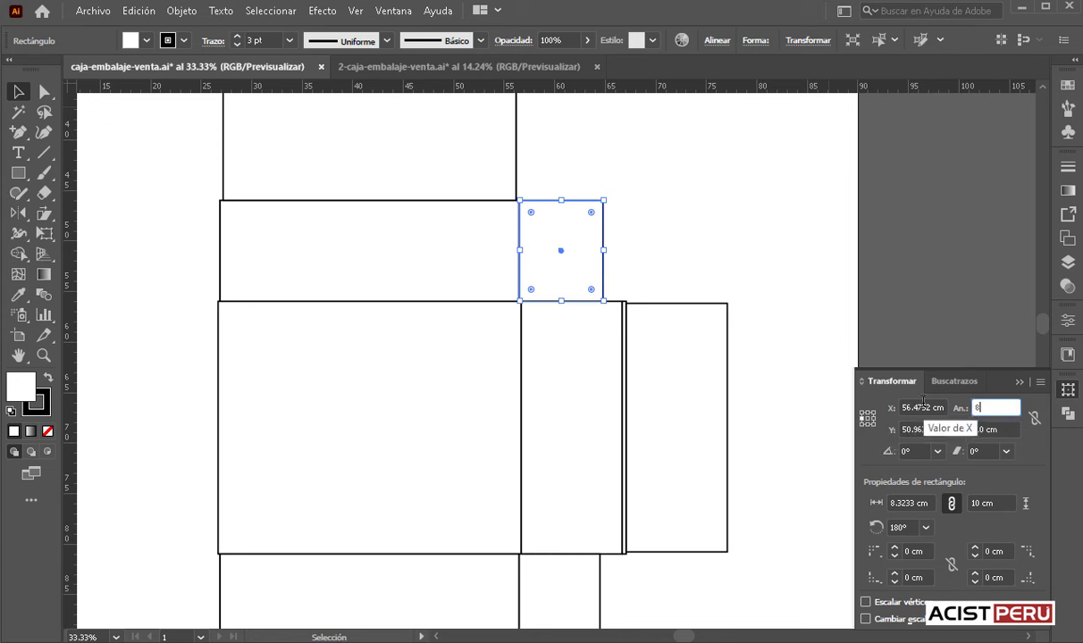
pyautogui.press('Return')
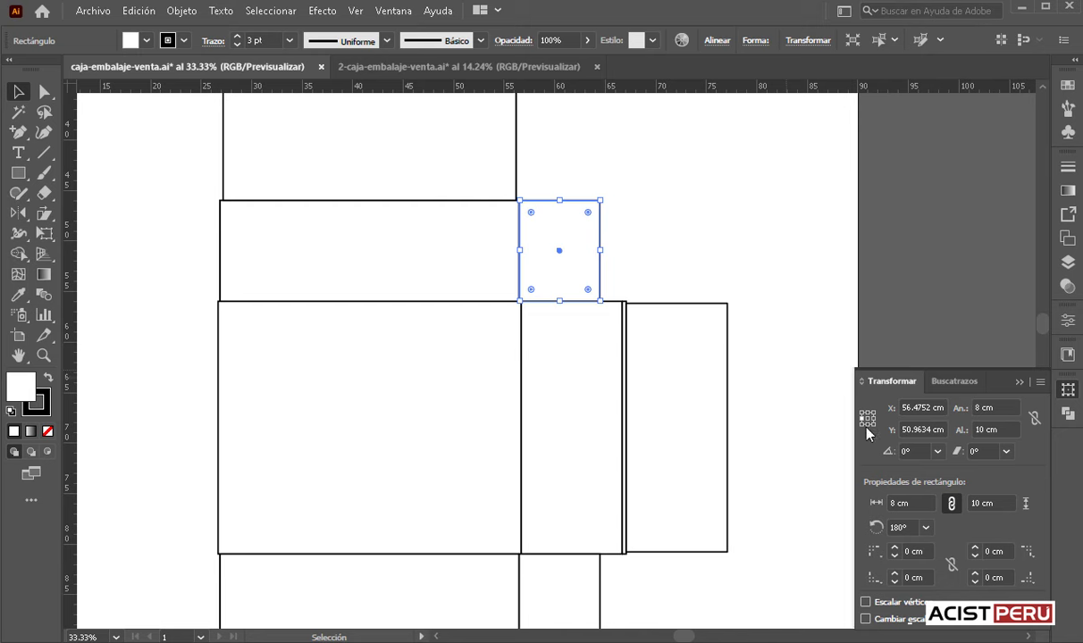
pyautogui.click(990, 429)
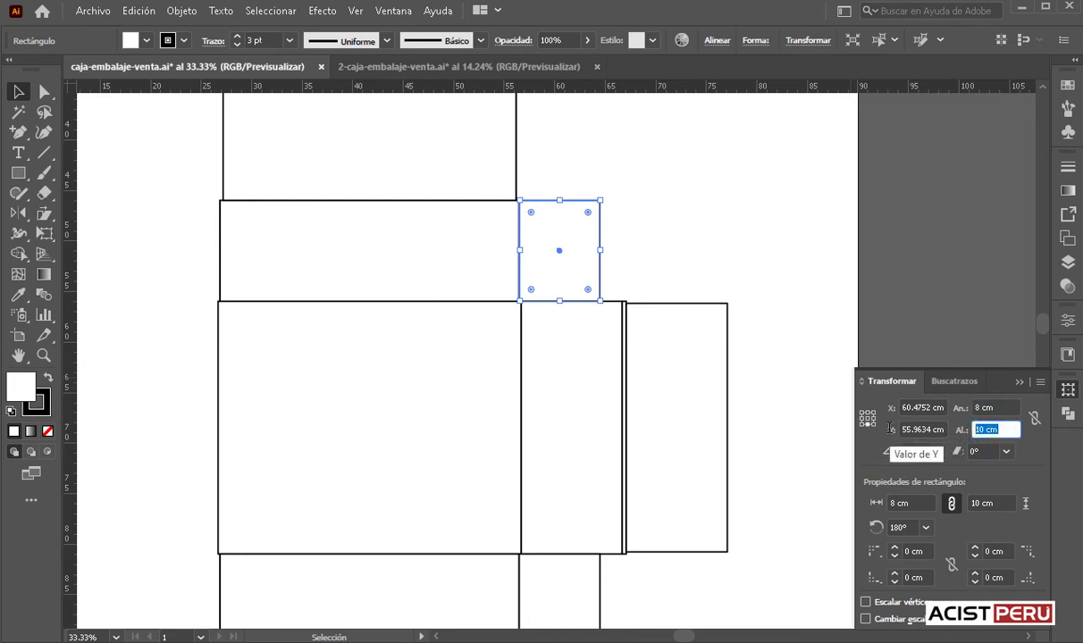
pyautogui.write('9.8')
pyautogui.press('Return')
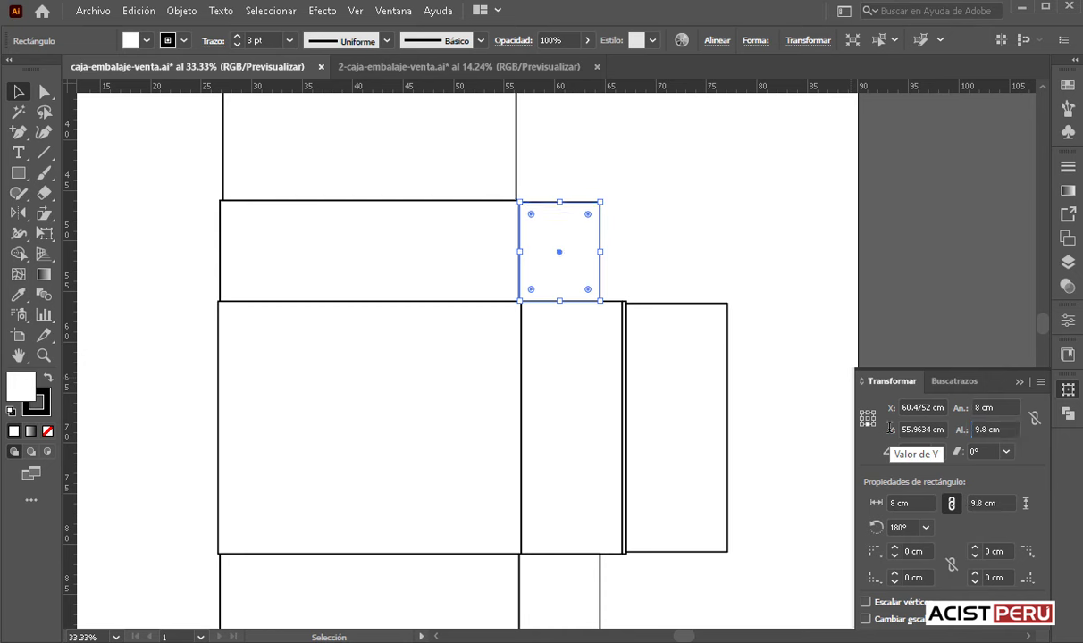
pyautogui.click(733, 188)
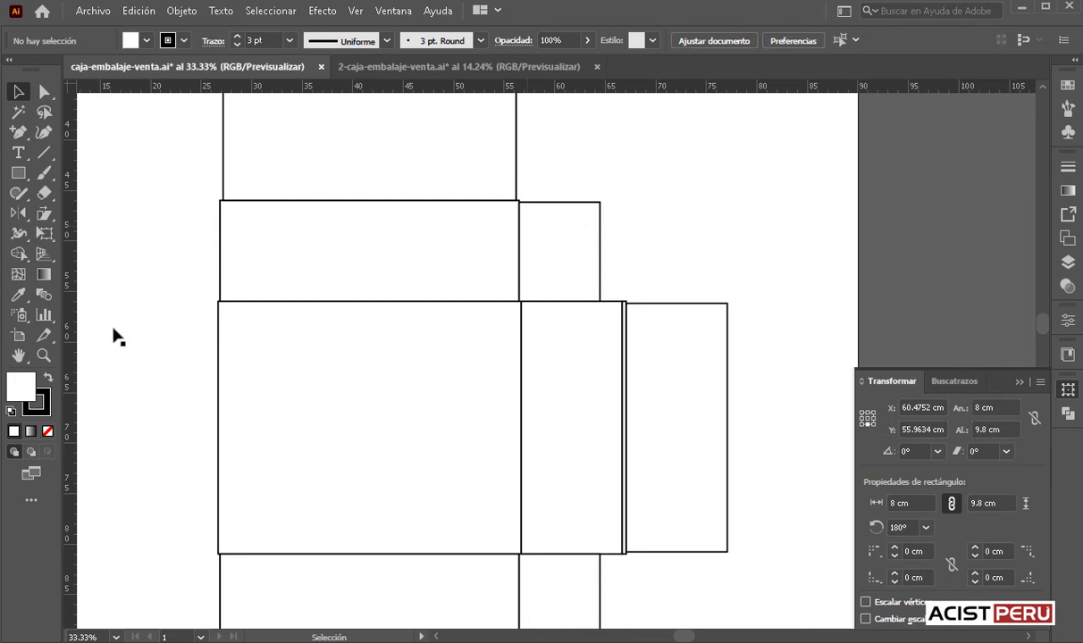
pyautogui.click(42, 354)
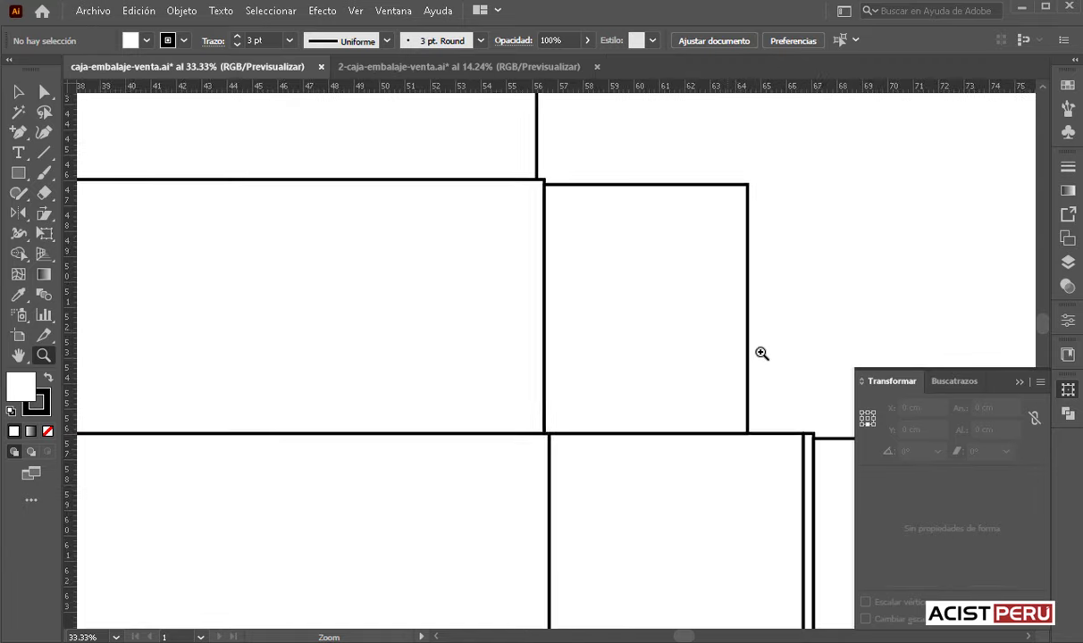
pyautogui.moveTo(674, 305); pyautogui.dragTo(761, 353)
pyautogui.press('v')
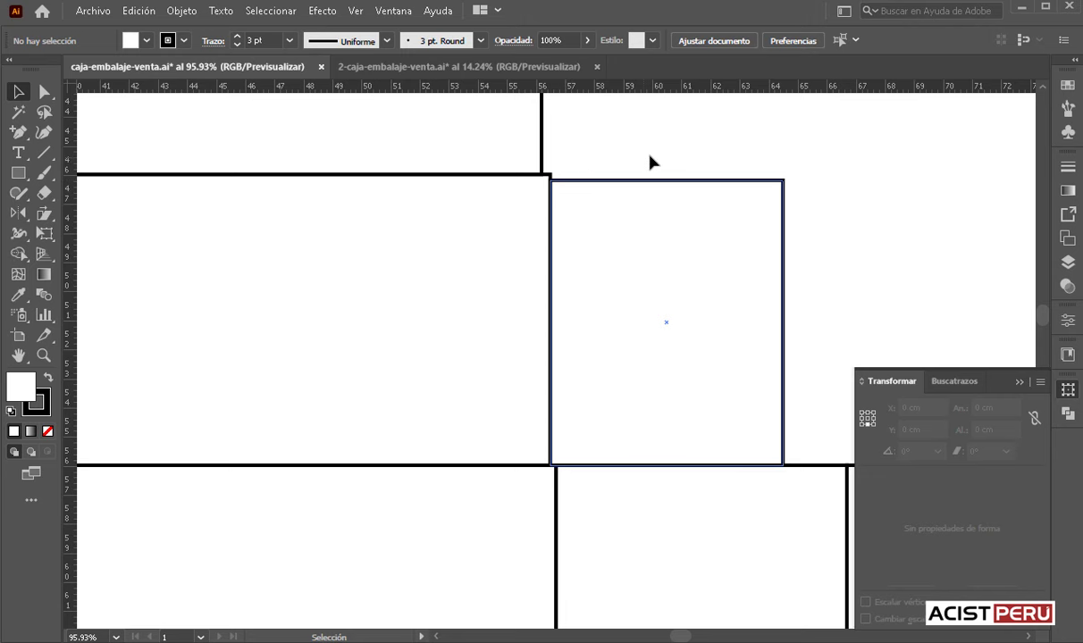
# - Zoom out and flip a copy of the 29 × 25 cm panel to its right
pyautogui.press('a')
pyautogui.hotkey('ctrl', '-')
pyautogui.hotkey('ctrl', '-')
pyautogui.hotkey('ctrl', '-')
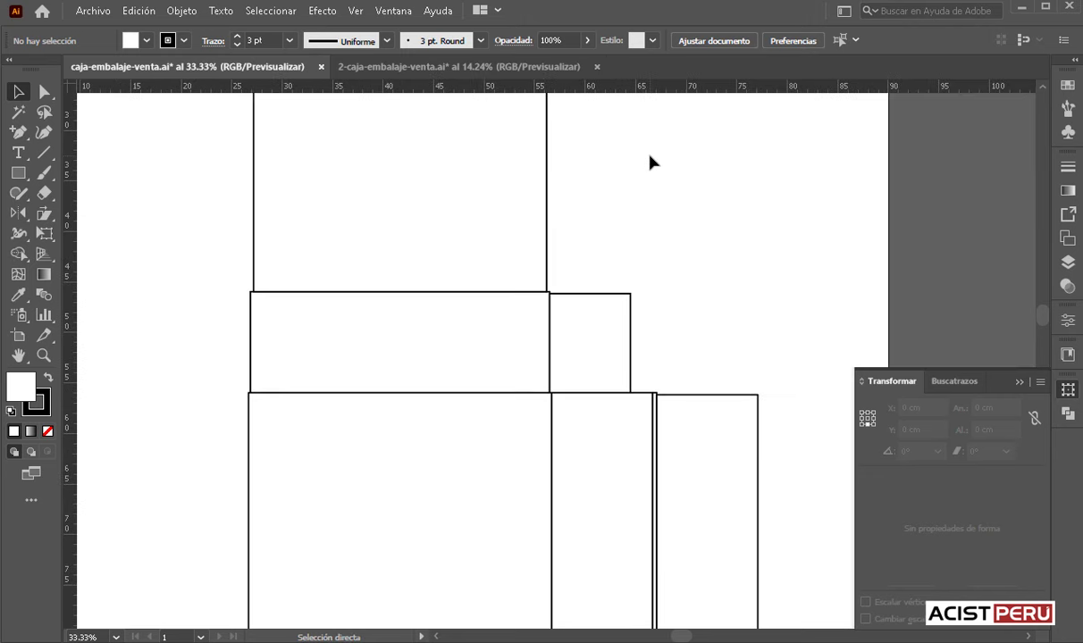
pyautogui.hotkey('ctrl', '-')
pyautogui.press('space')
pyautogui.moveTo(565, 315); pyautogui.dragTo(535, 400)
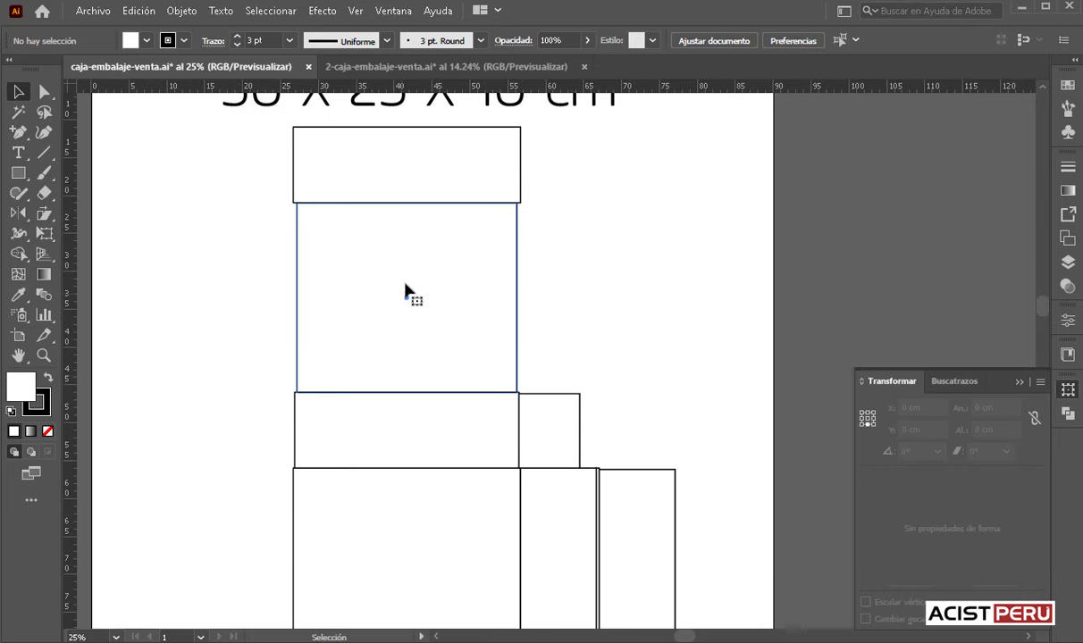
pyautogui.click(404, 290)
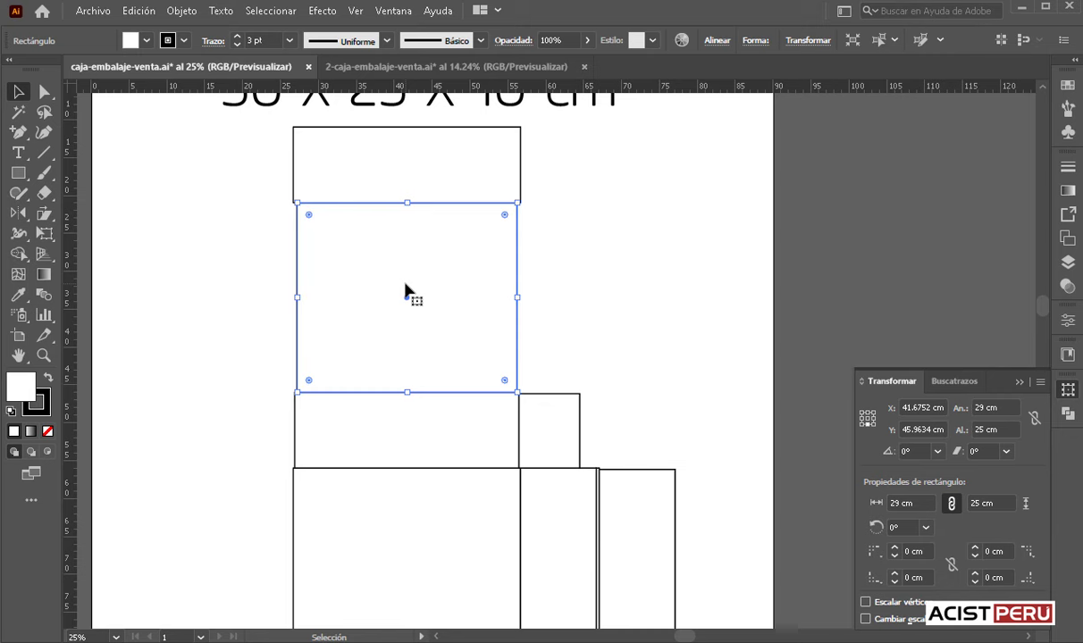
pyautogui.press('ctrl')
pyautogui.moveTo(297, 301)
pyautogui.mouseDown()
pyautogui.moveTo(655, 314)
pyautogui.moveTo(625, 312)
pyautogui.mouseUp()
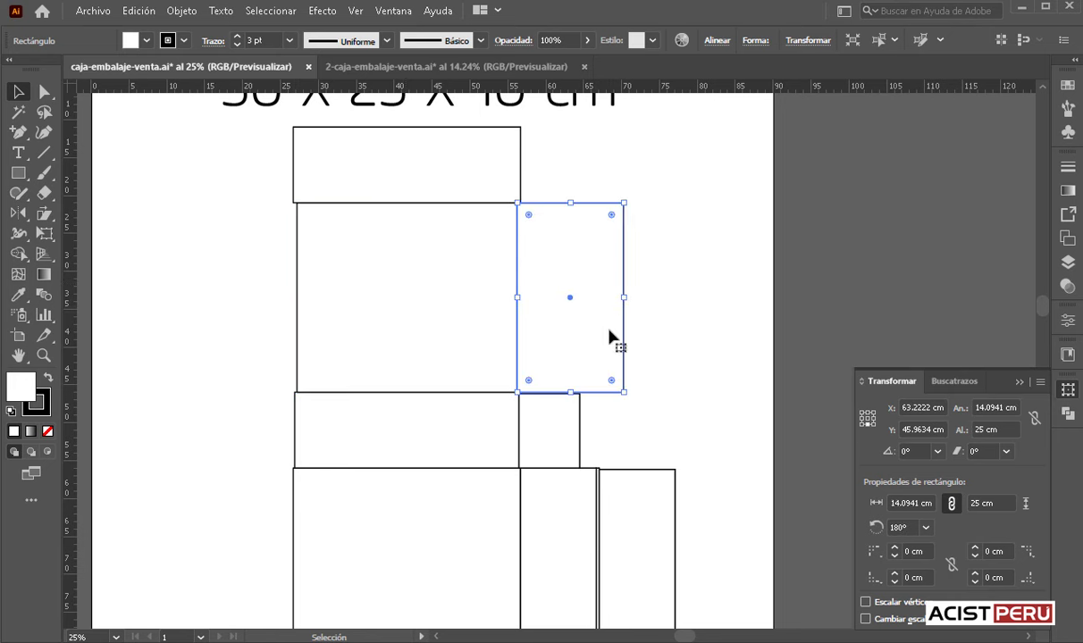
# - Set the copy's width to 10 cm, measured from its centre reference point
pyautogui.click(866, 418)
pyautogui.click(987, 407)
pyautogui.write('1')
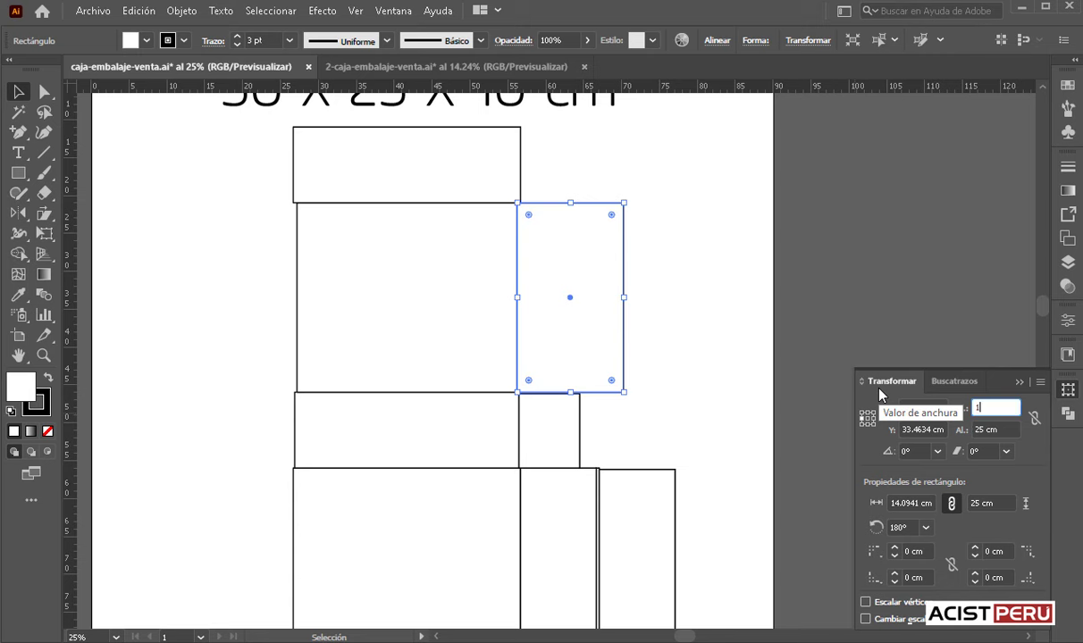
pyautogui.write('0')
pyautogui.press('Return')
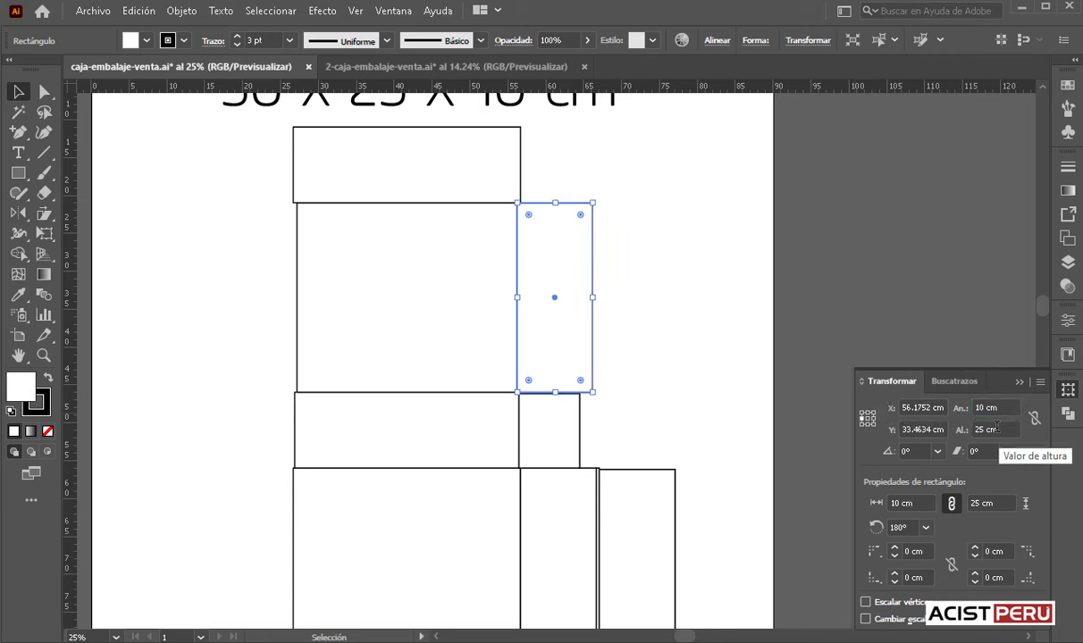
pyautogui.click(665, 223)
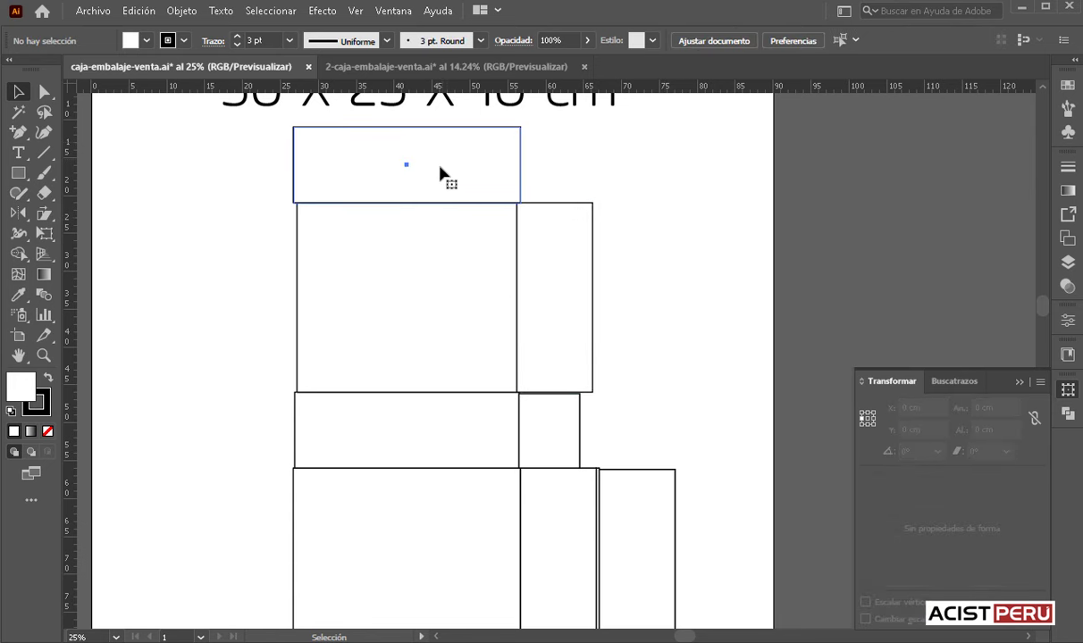
# - Flip a copy of the top 30 × 10 cm panel rightward and size it 8 × 9.6 cm
pyautogui.click(440, 168)
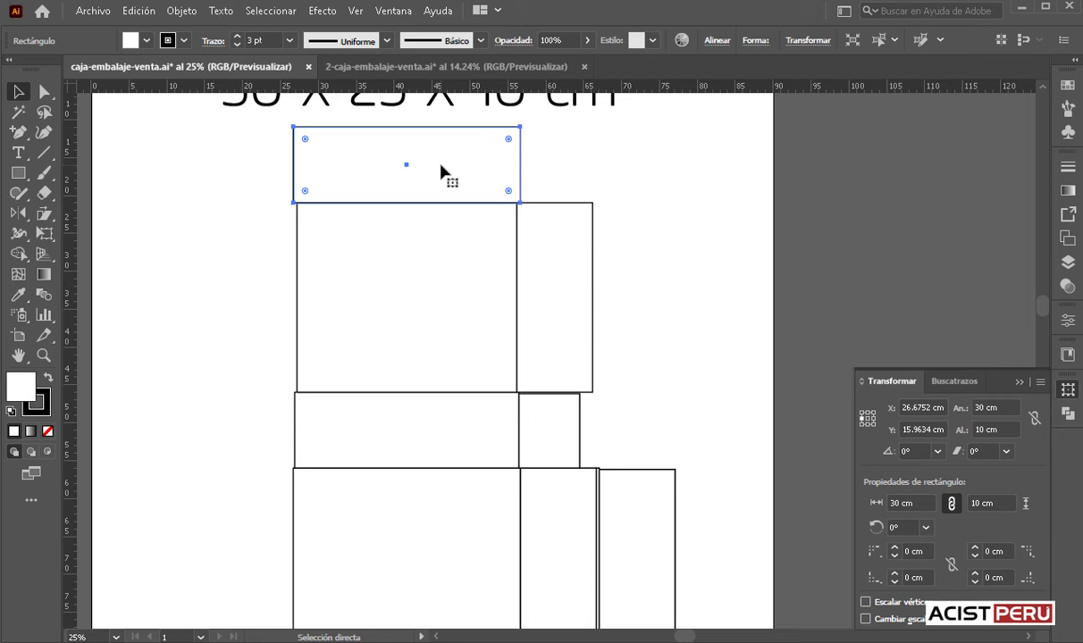
pyautogui.press('v')
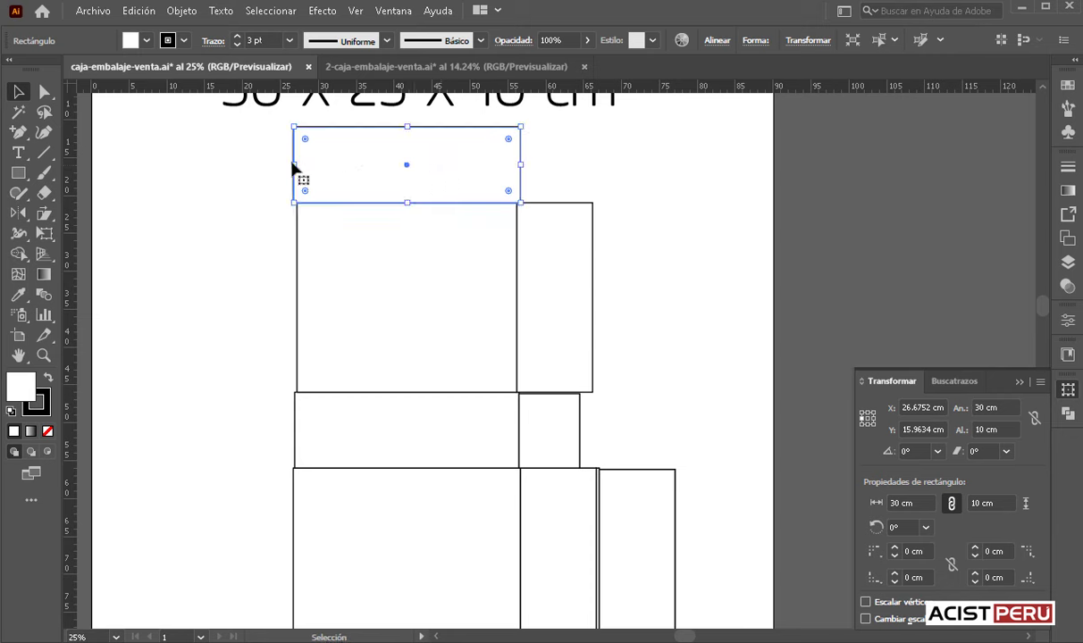
pyautogui.moveTo(310, 164); pyautogui.dragTo(577, 167)
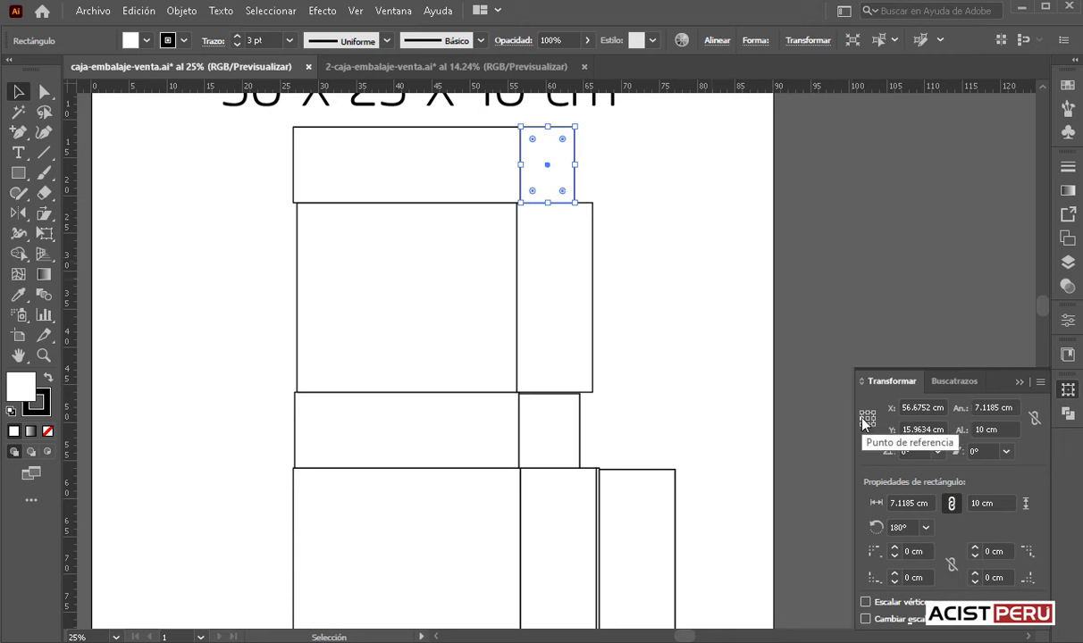
pyautogui.click(992, 407)
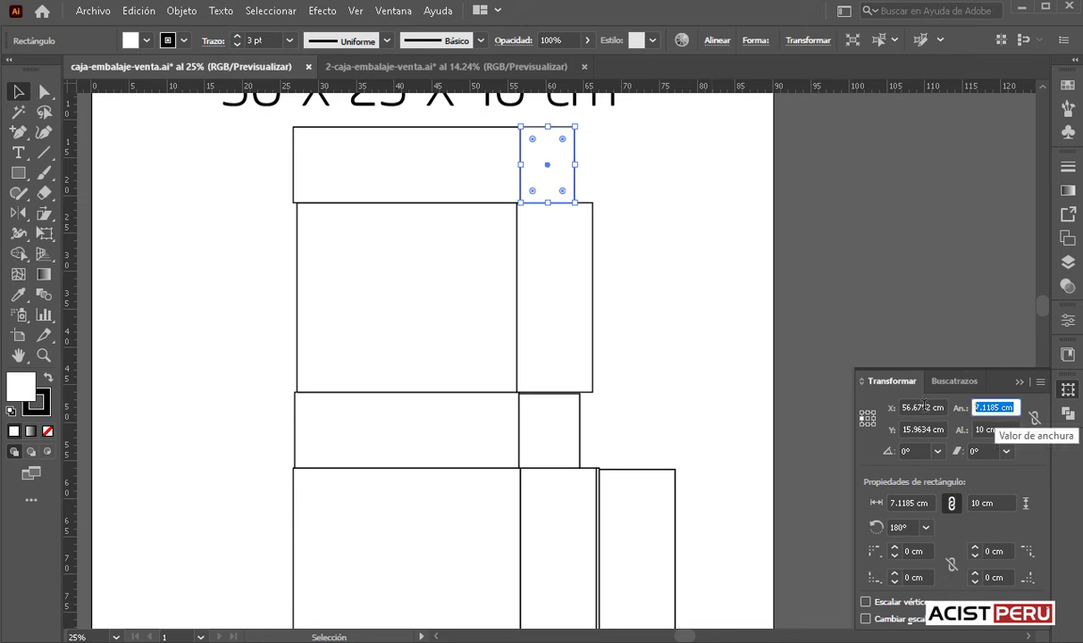
pyautogui.write('8')
pyautogui.press('Return')
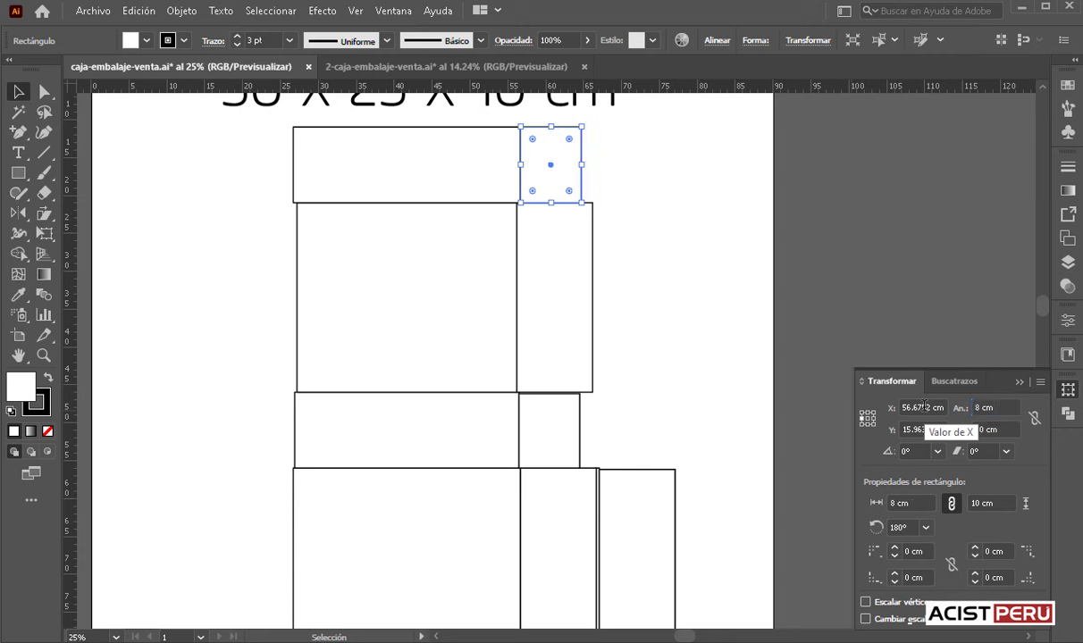
pyautogui.press('Tab')
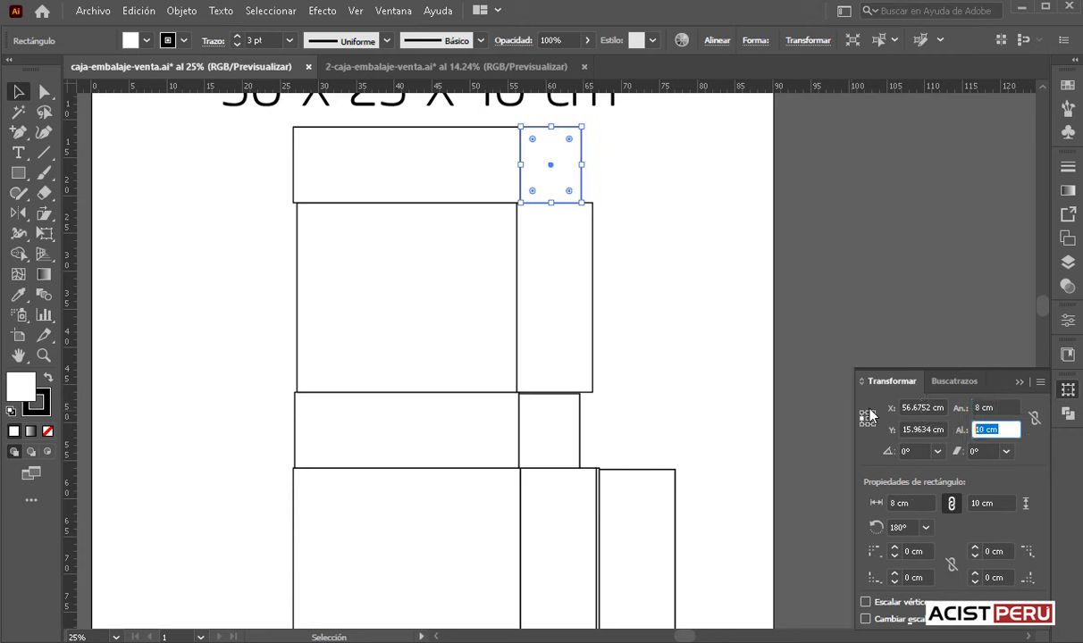
pyautogui.write('9.6')
pyautogui.press('Return')
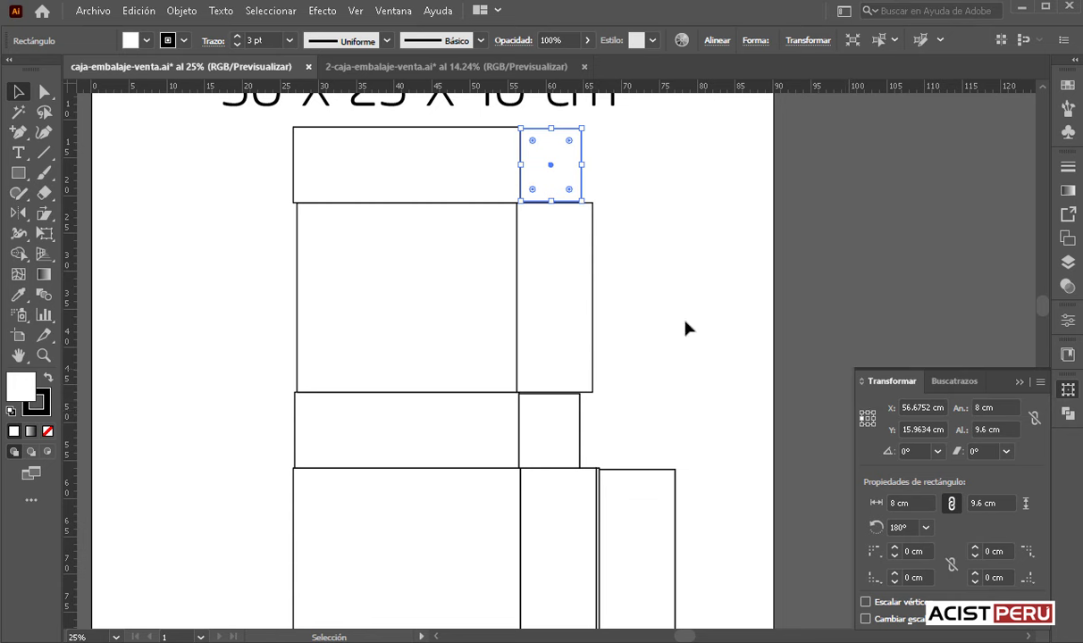
pyautogui.click(672, 271)
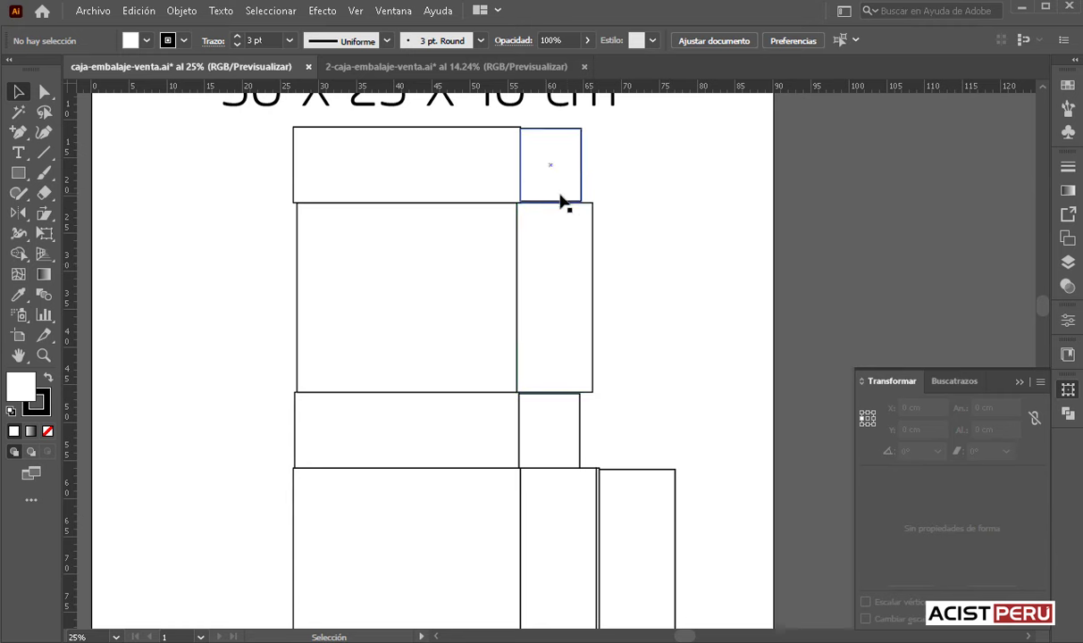
# - Zoom in on the right side flap and flip a copy of it outward
pyautogui.scroll(-3, 609, 307)
pyautogui.scroll(-2, 616, 268)
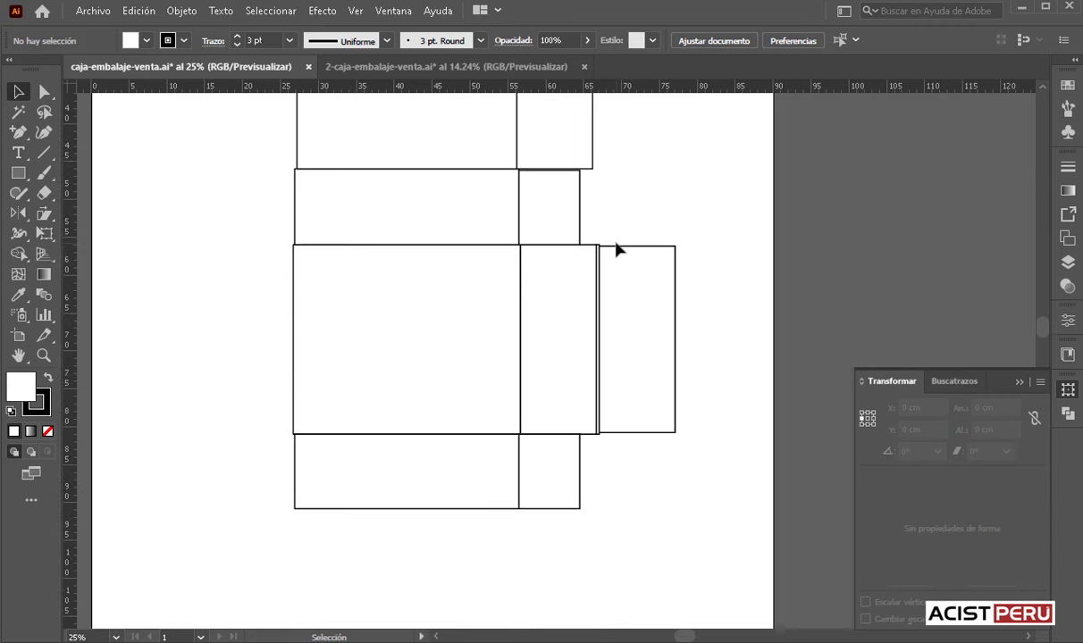
pyautogui.scroll(-1, 616, 250)
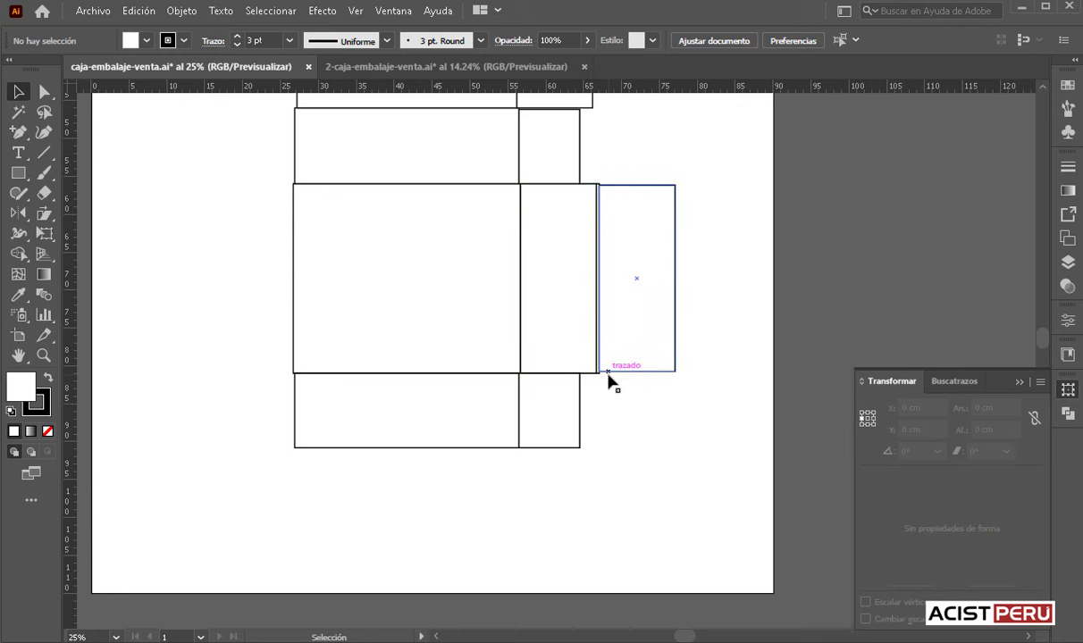
pyautogui.scroll(1, 625, 357)
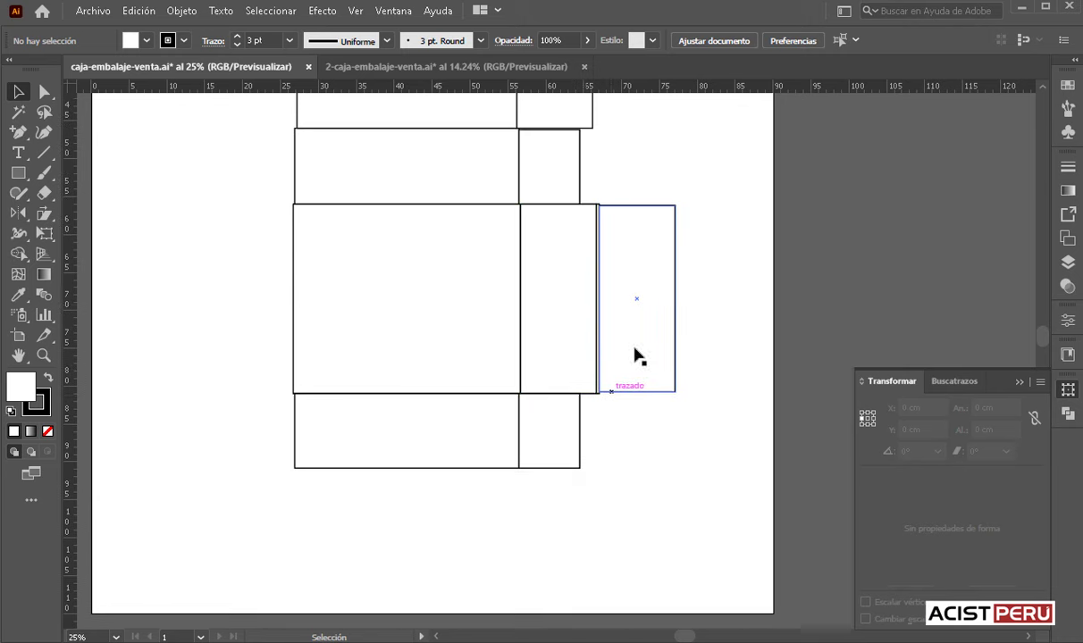
pyautogui.click(42, 354)
pyautogui.moveTo(531, 292); pyautogui.dragTo(691, 379)
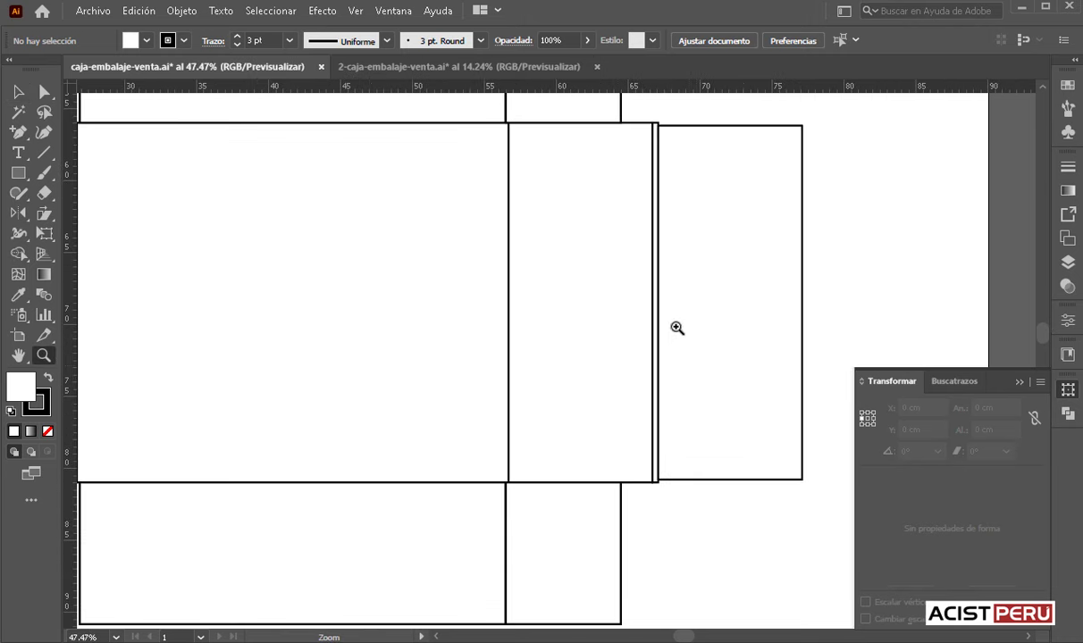
pyautogui.moveTo(625, 305); pyautogui.dragTo(536, 312)
pyautogui.click(23, 92)
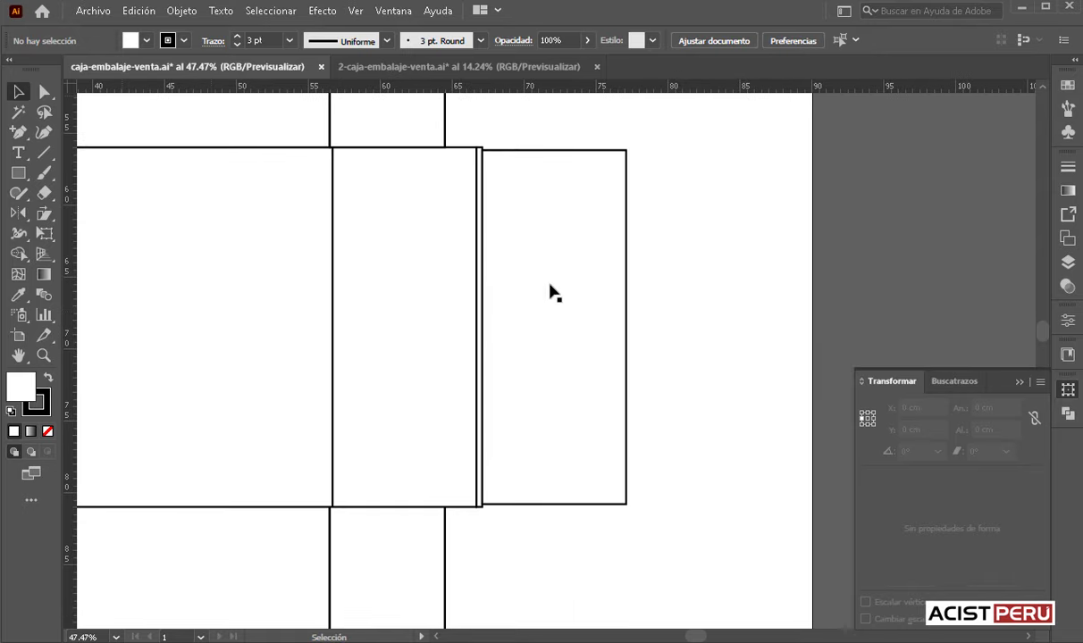
pyautogui.click(544, 284)
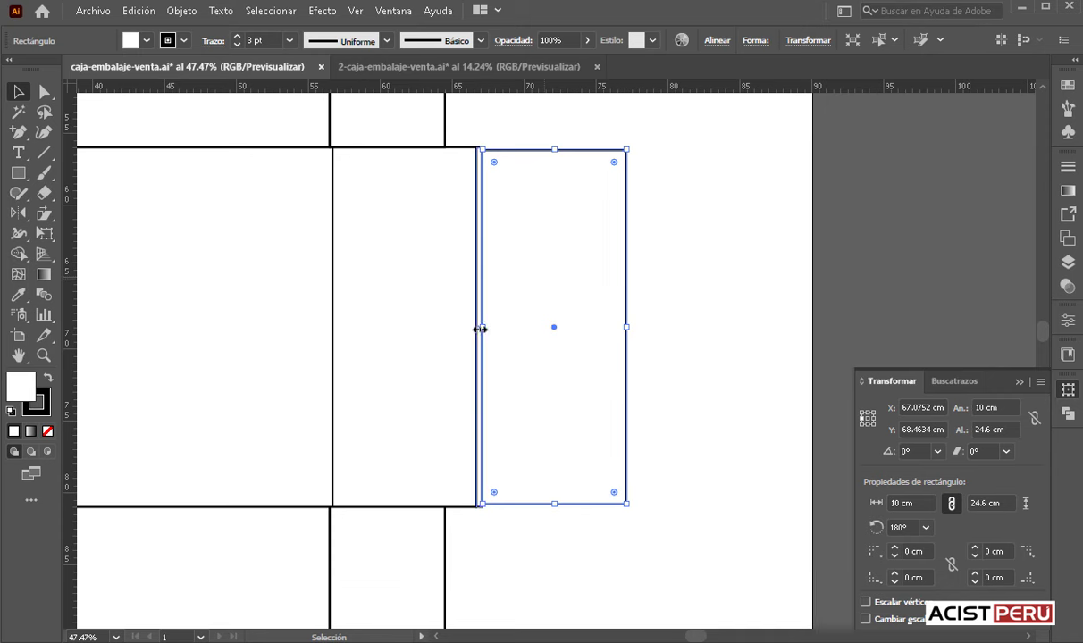
pyautogui.moveTo(483, 330); pyautogui.dragTo(652, 328)
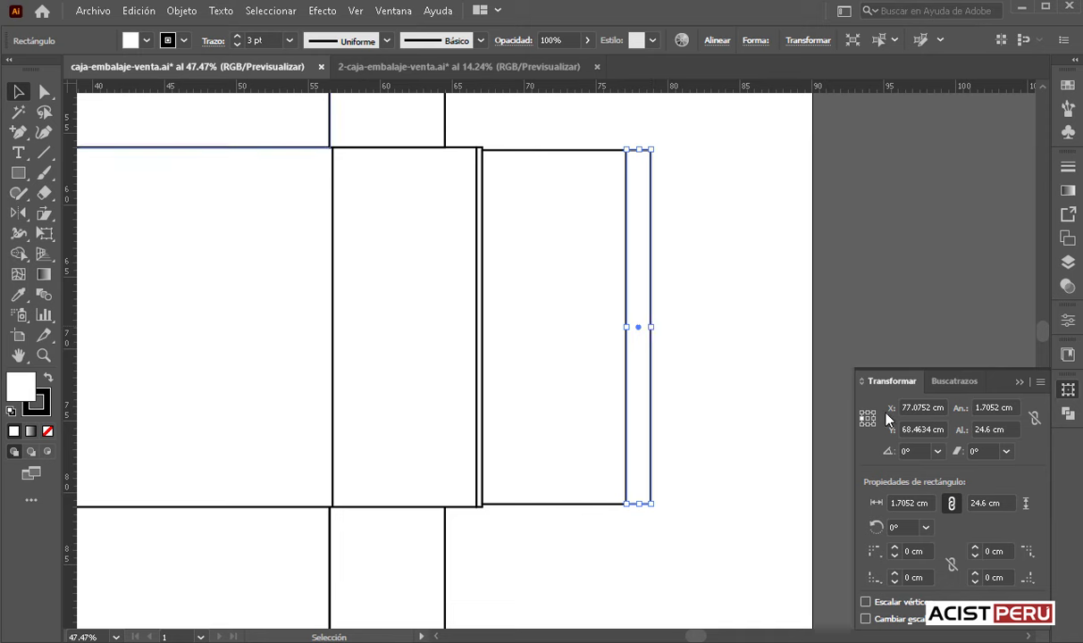
# - Resize the copy to a 0.4 × 4 cm tab
pyautogui.click(1012, 407)
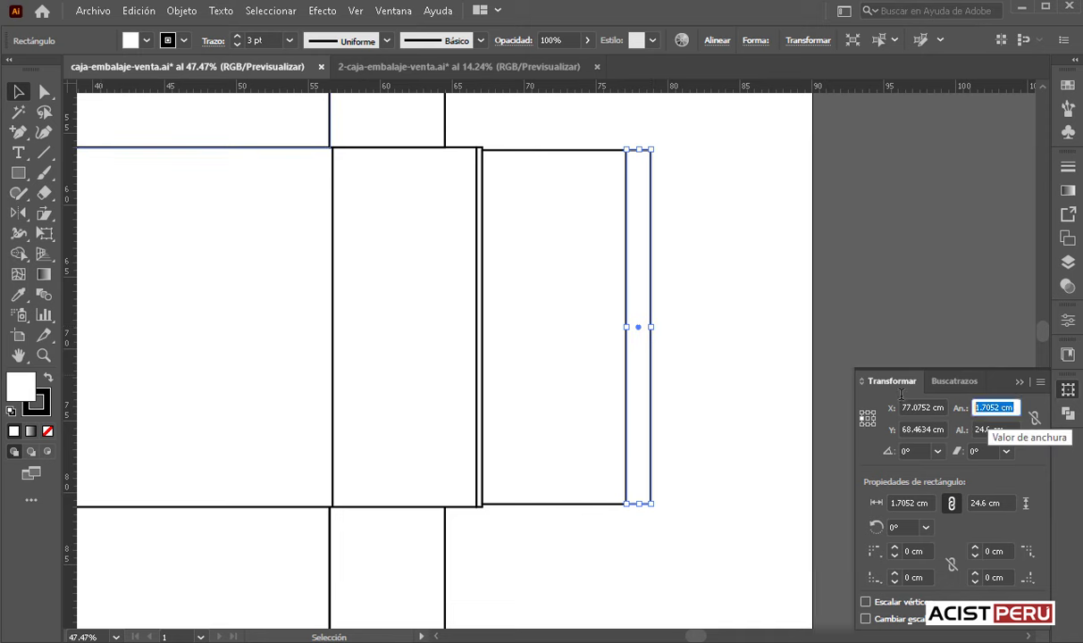
pyautogui.press('BackSpace')
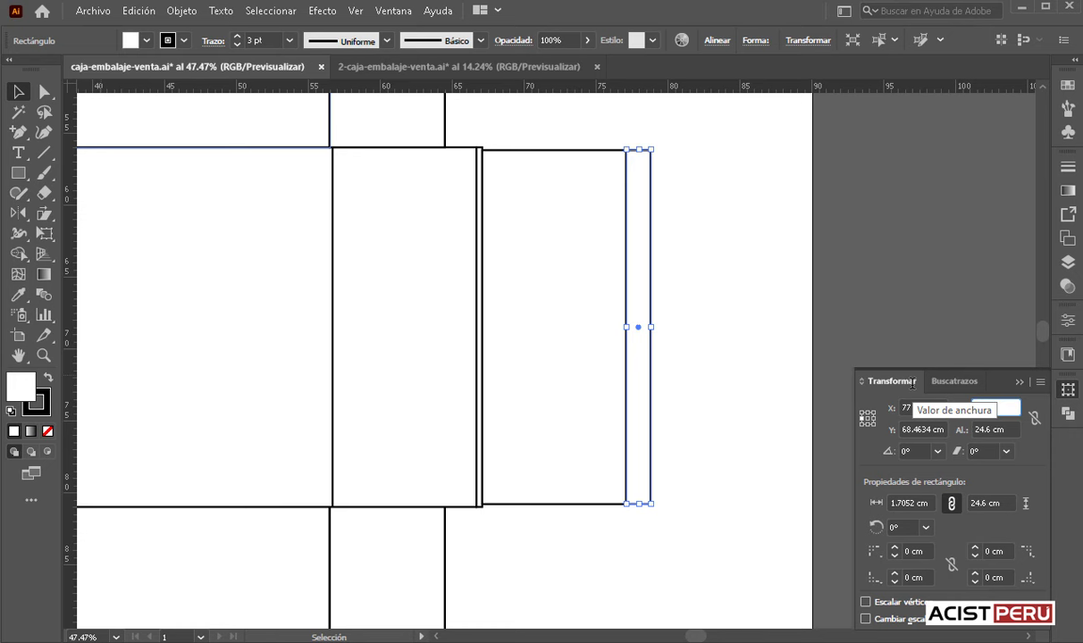
pyautogui.write('0.4')
pyautogui.press('Tab')
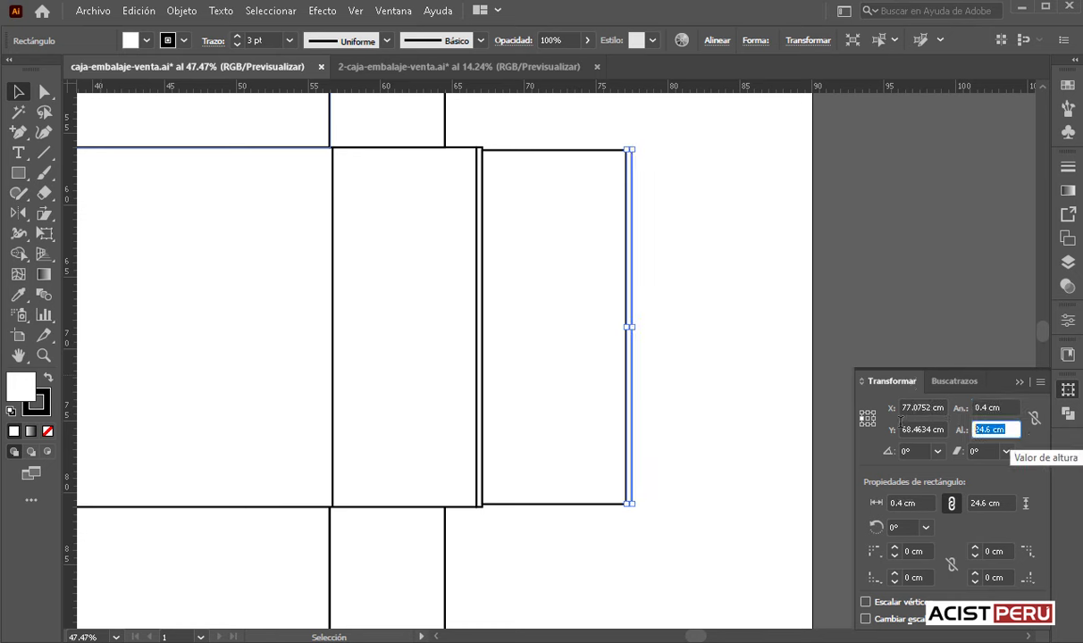
pyautogui.write('4')
pyautogui.press('Return')
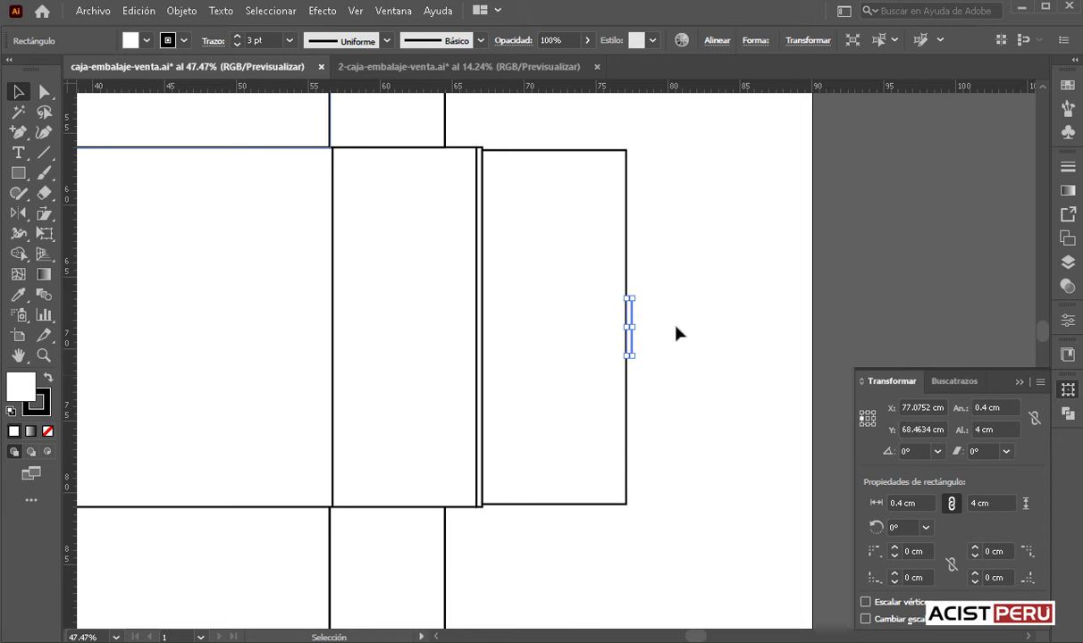
pyautogui.click(699, 295)
# - Shorten a stray small rectangle near the tab, then delete it
pyautogui.press('a')
pyautogui.hotkey('ctrl', '+')
pyautogui.hotkey('ctrl', '+')
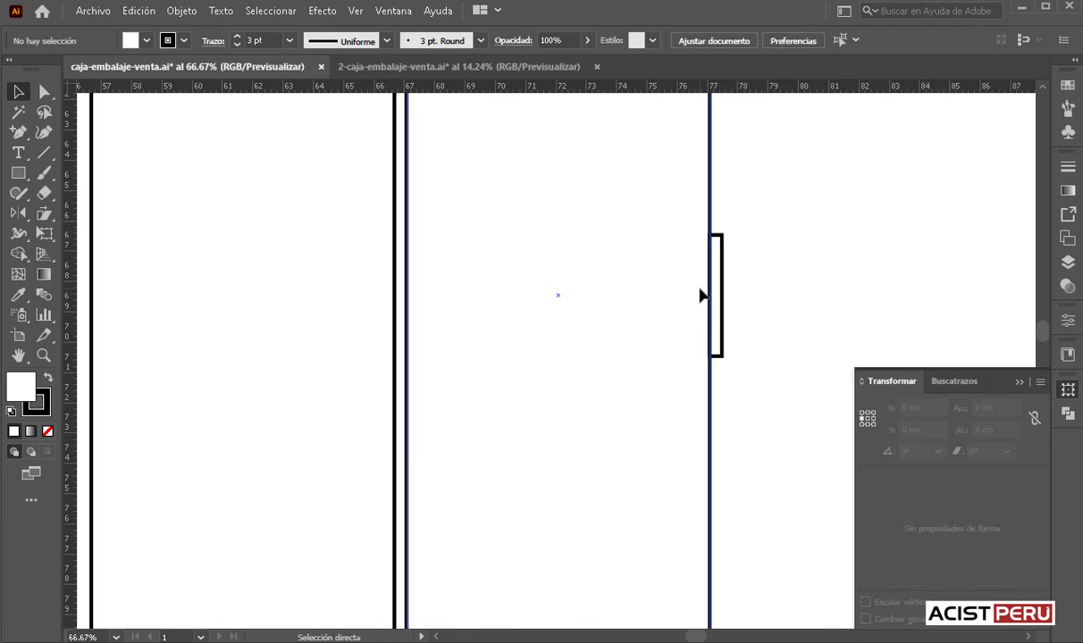
pyautogui.moveTo(681, 362); pyautogui.dragTo(542, 436)
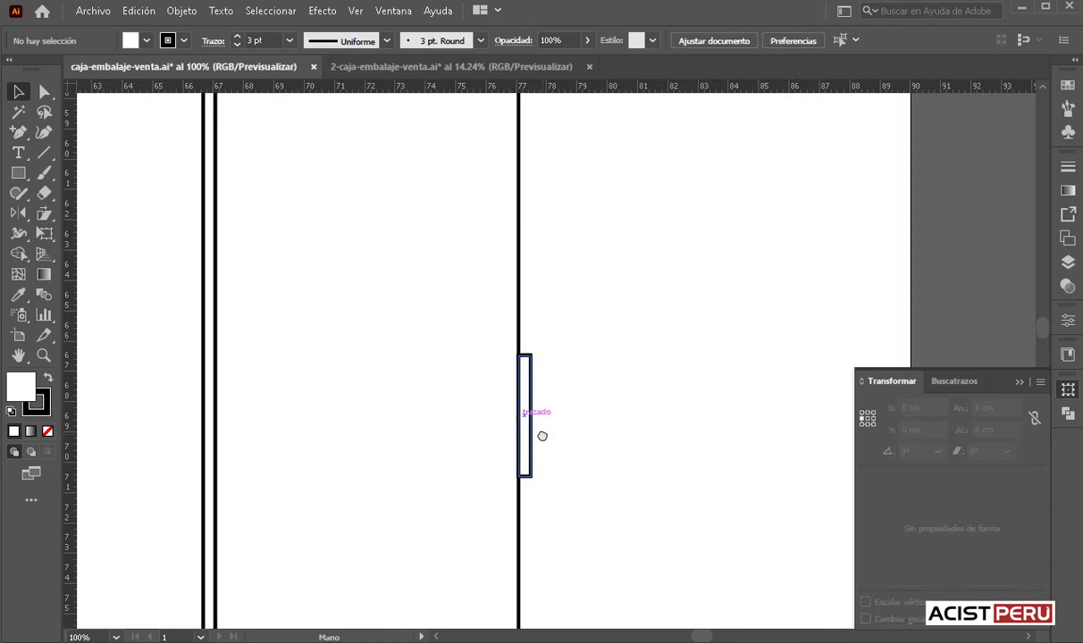
pyautogui.click(529, 434)
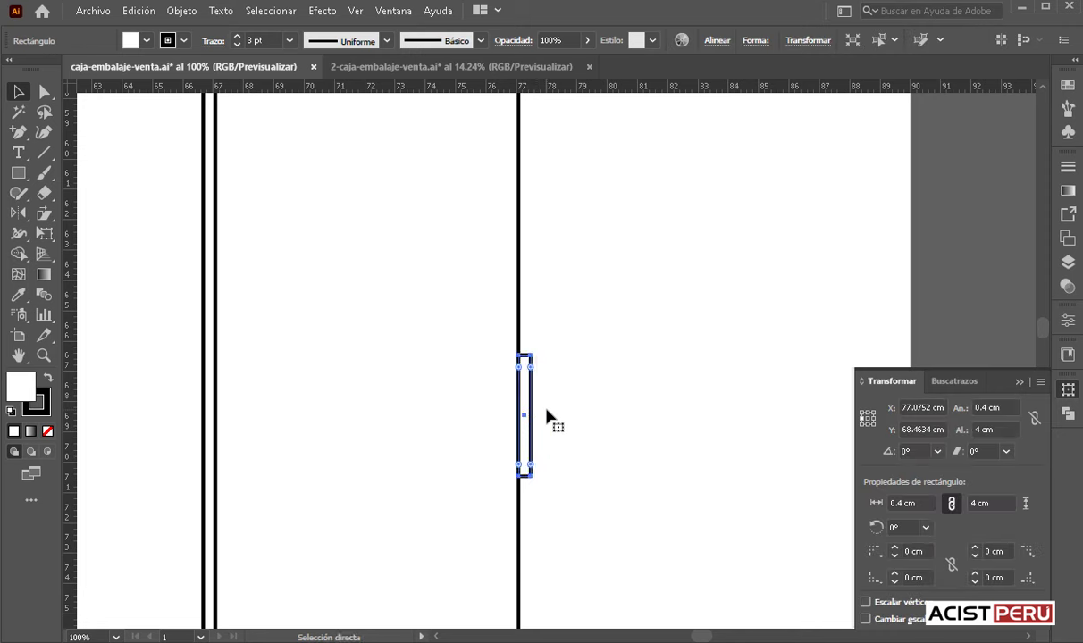
pyautogui.press('ctrl')
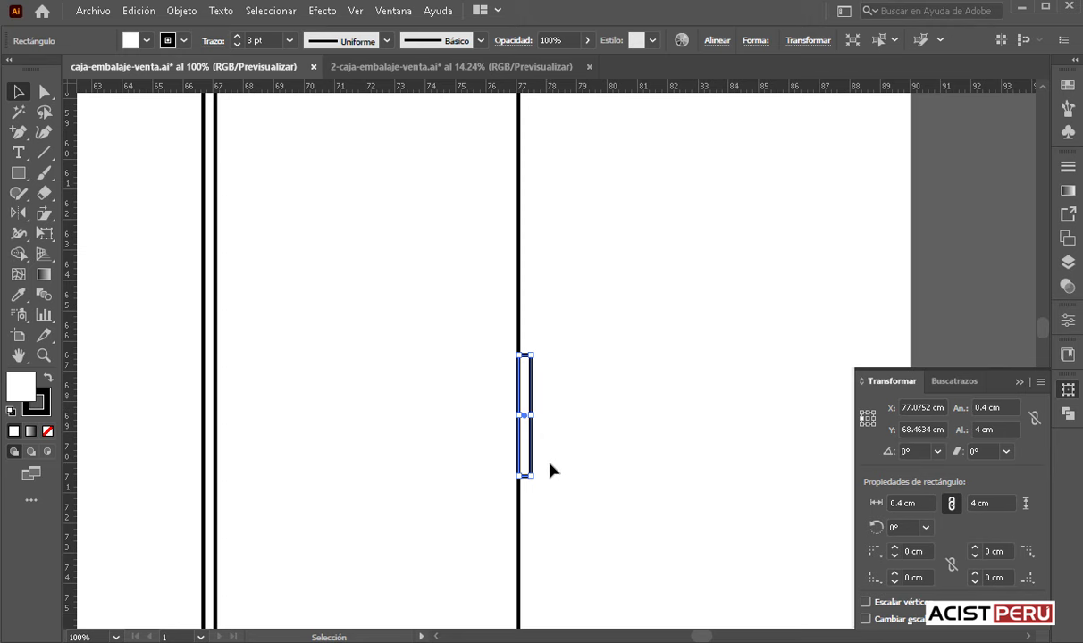
pyautogui.hotkey('ctrl', '+')
pyautogui.hotkey('ctrl', '+')
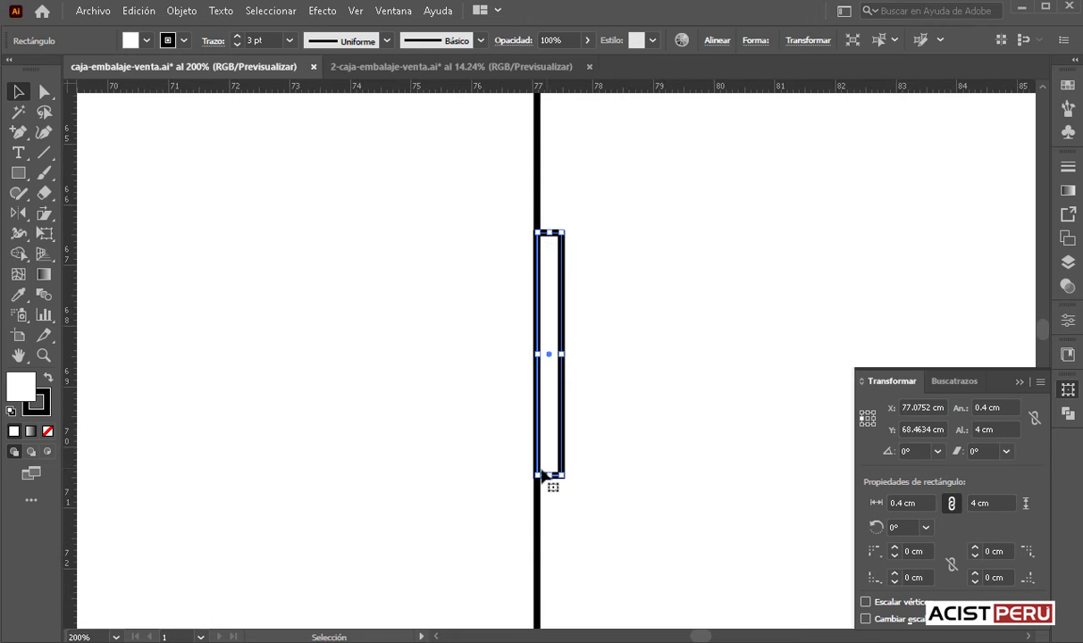
pyautogui.moveTo(549, 476); pyautogui.dragTo(562, 122)
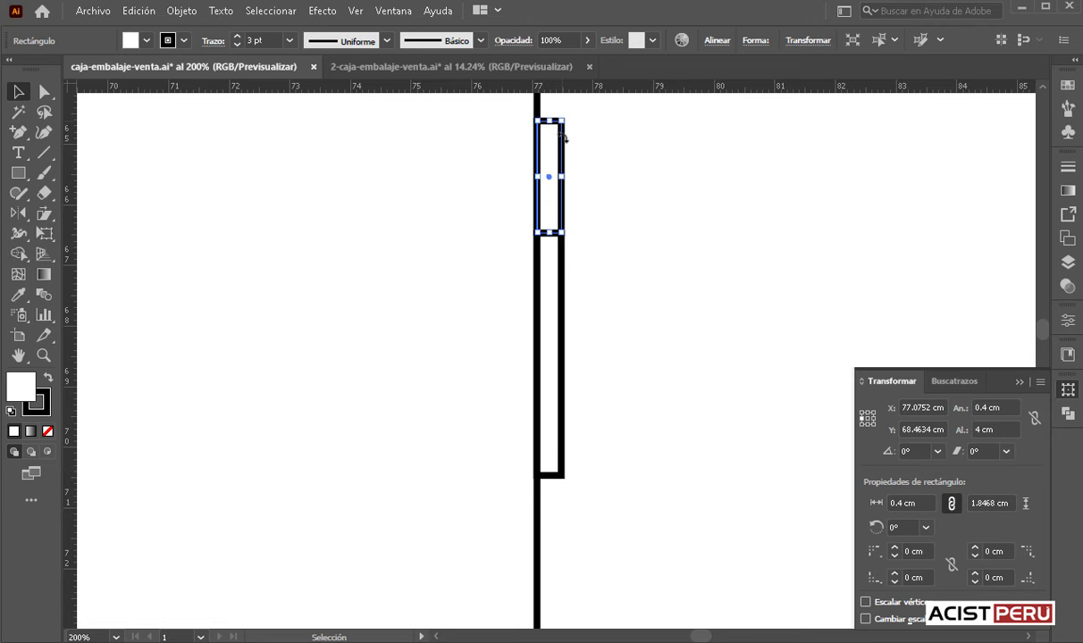
pyautogui.moveTo(652, 167)
pyautogui.mouseDown()
pyautogui.moveTo(611, 234)
pyautogui.moveTo(593, 242)
pyautogui.mouseUp()
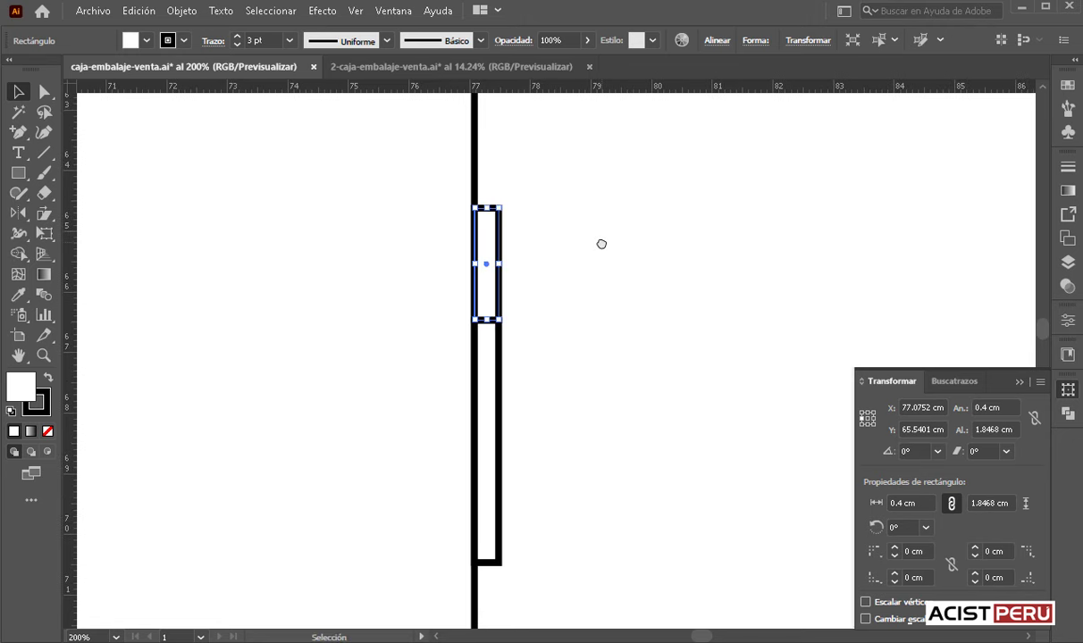
pyautogui.hotkey('ctrl', '-')
pyautogui.hotkey('ctrl', '-')
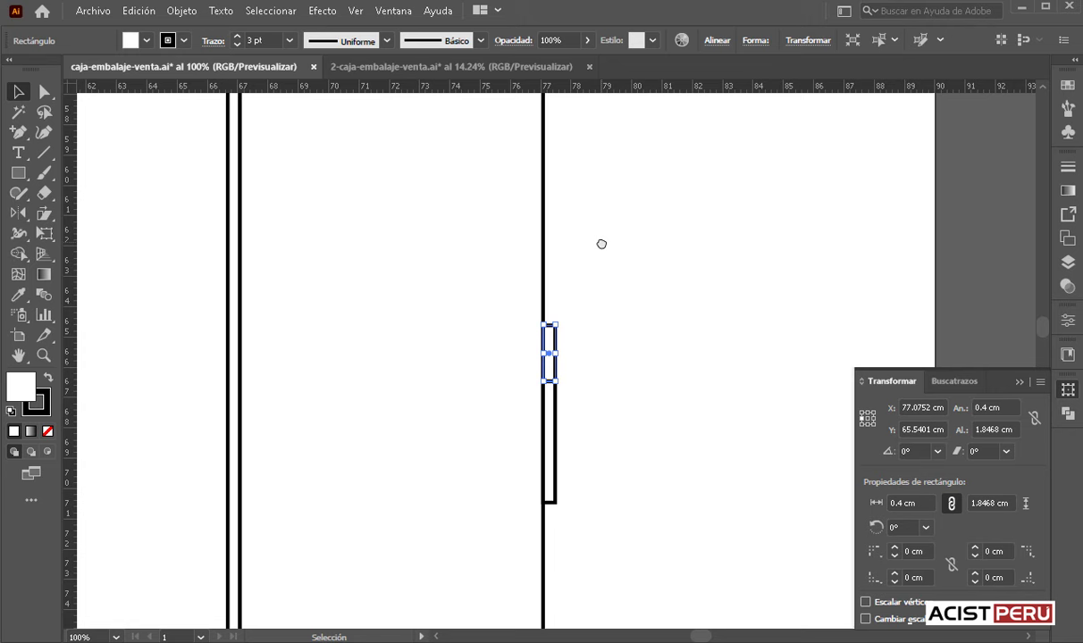
pyautogui.press('Delete')
# - Copy the tab up and down the panel edge and delete the middle copy
pyautogui.hotkey('ctrl', 'shift', 'a')
pyautogui.hotkey('ctrl', '+')
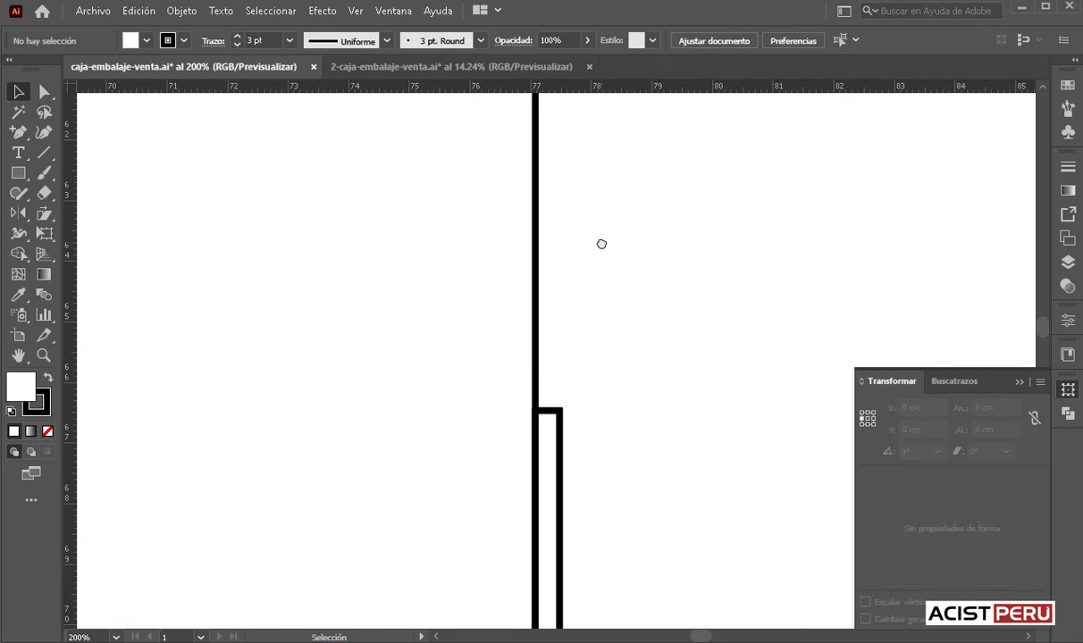
pyautogui.moveTo(657, 419); pyautogui.dragTo(541, 379)
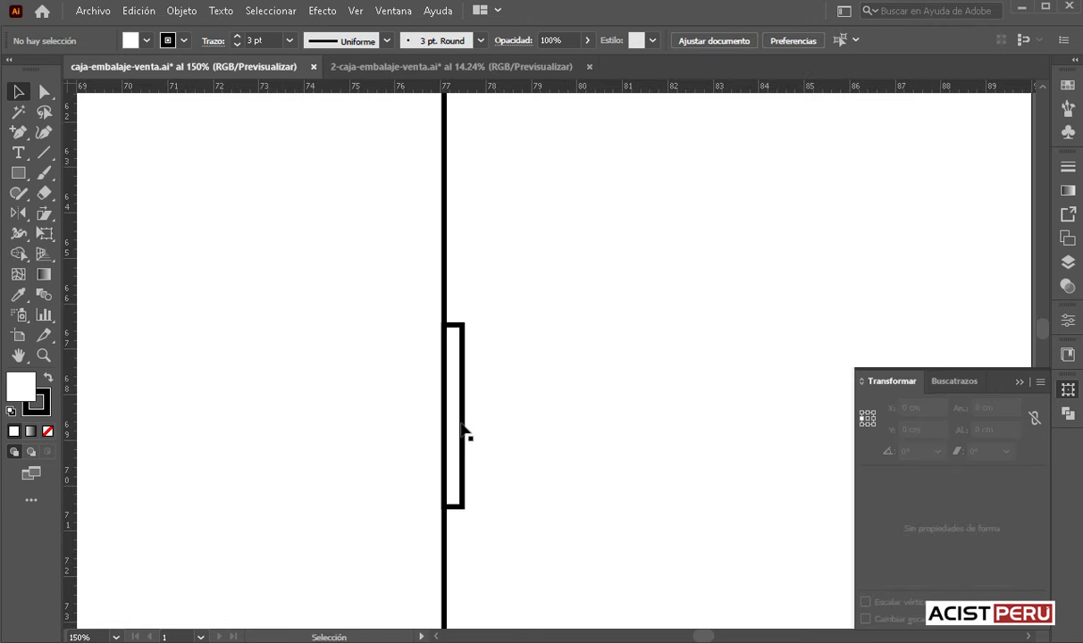
pyautogui.moveTo(461, 429)
pyautogui.mouseDown()
pyautogui.moveTo(466, 249)
pyautogui.moveTo(467, 268)
pyautogui.mouseUp()
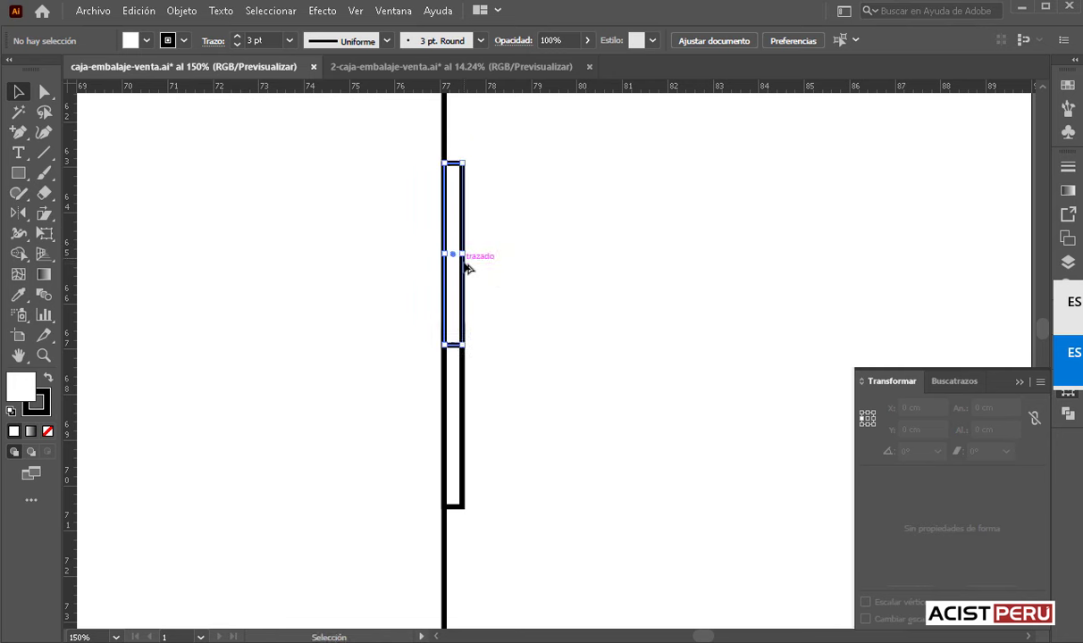
pyautogui.moveTo(460, 393); pyautogui.dragTo(457, 561)
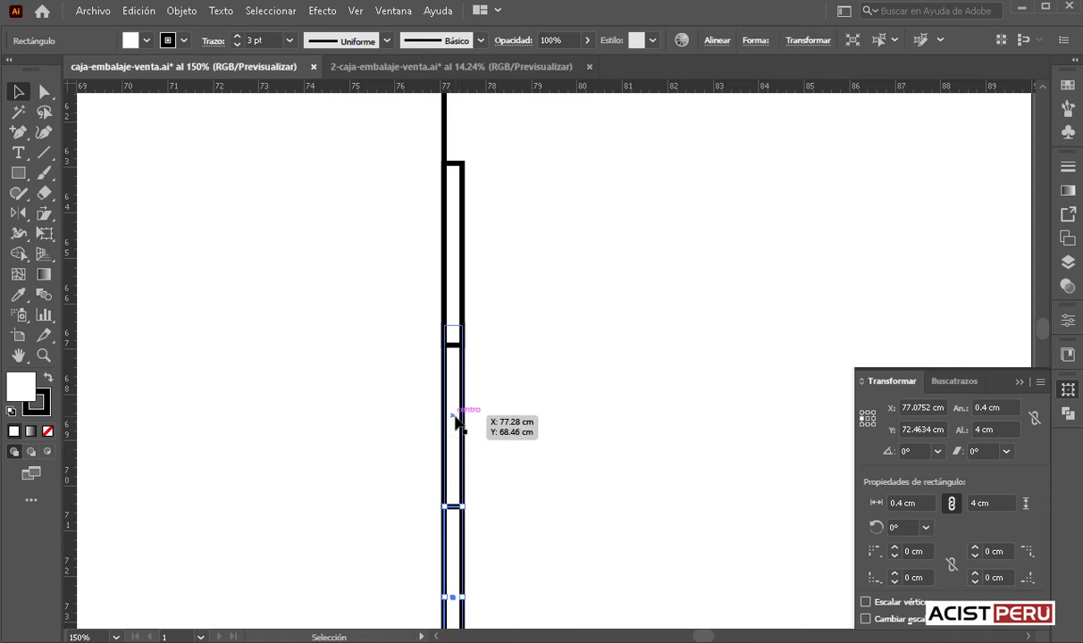
pyautogui.click(456, 420)
pyautogui.press('Delete')
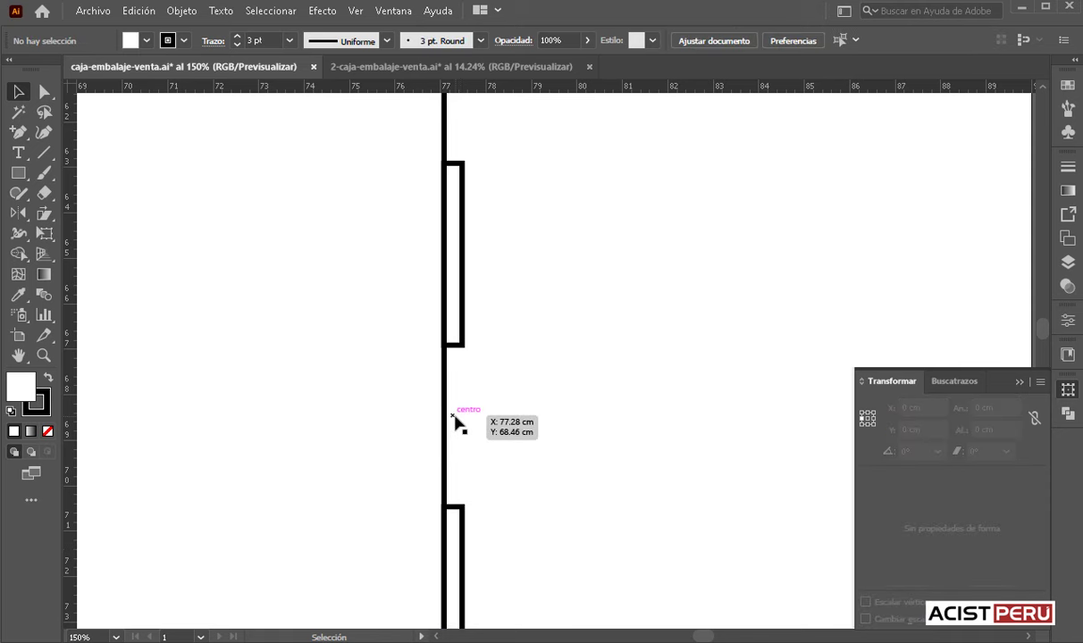
pyautogui.hotkey('ctrl', '+')
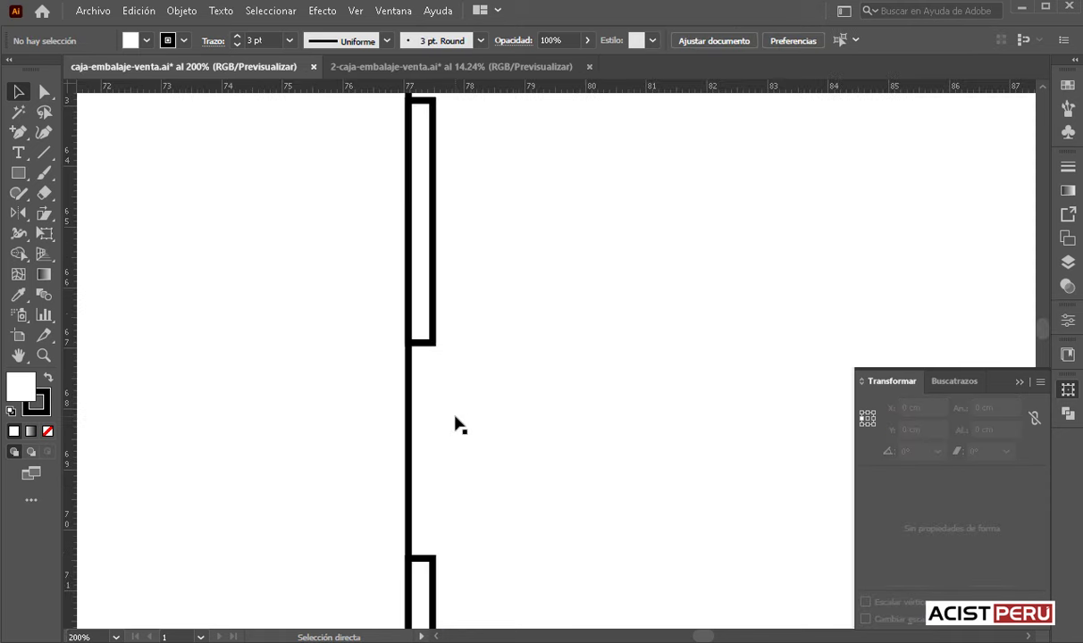
pyautogui.hotkey('ctrl', '+')
pyautogui.hotkey('ctrl', '+')
pyautogui.hotkey('ctrl', '-')
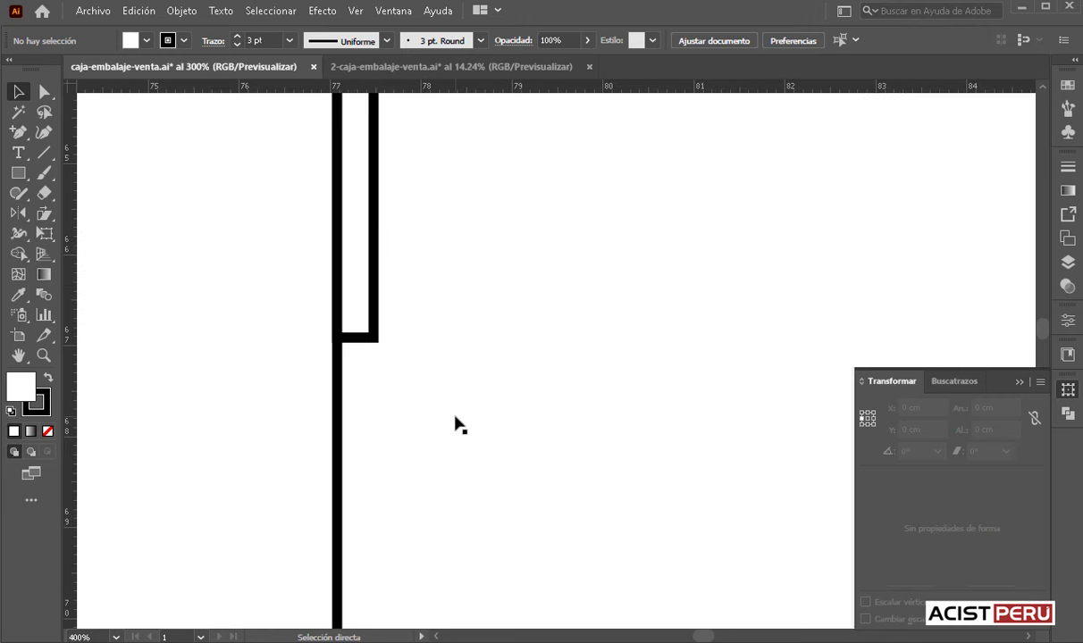
pyautogui.hotkey('ctrl', '-')
pyautogui.hotkey('ctrl', '-')
pyautogui.hotkey('ctrl', '-')
pyautogui.hotkey('ctrl', '-')
pyautogui.hotkey('ctrl', '-')
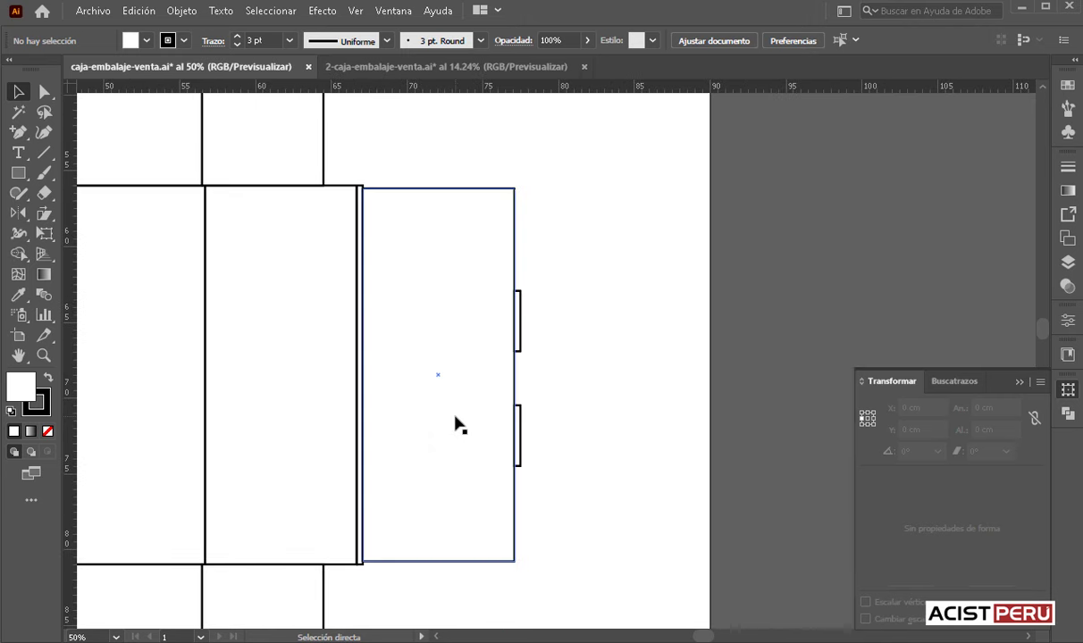
# - Select both 0.4 × 4 cm tabs and drag copies 20.8 cm left onto the main panel's edge
pyautogui.moveTo(467, 446); pyautogui.dragTo(557, 447)
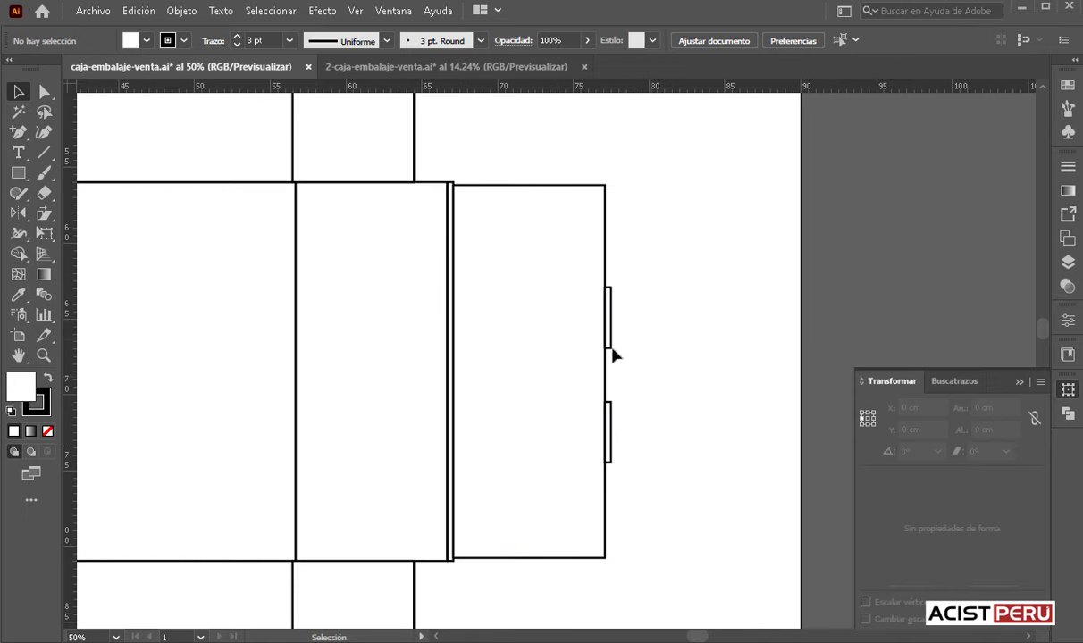
pyautogui.click(608, 321)
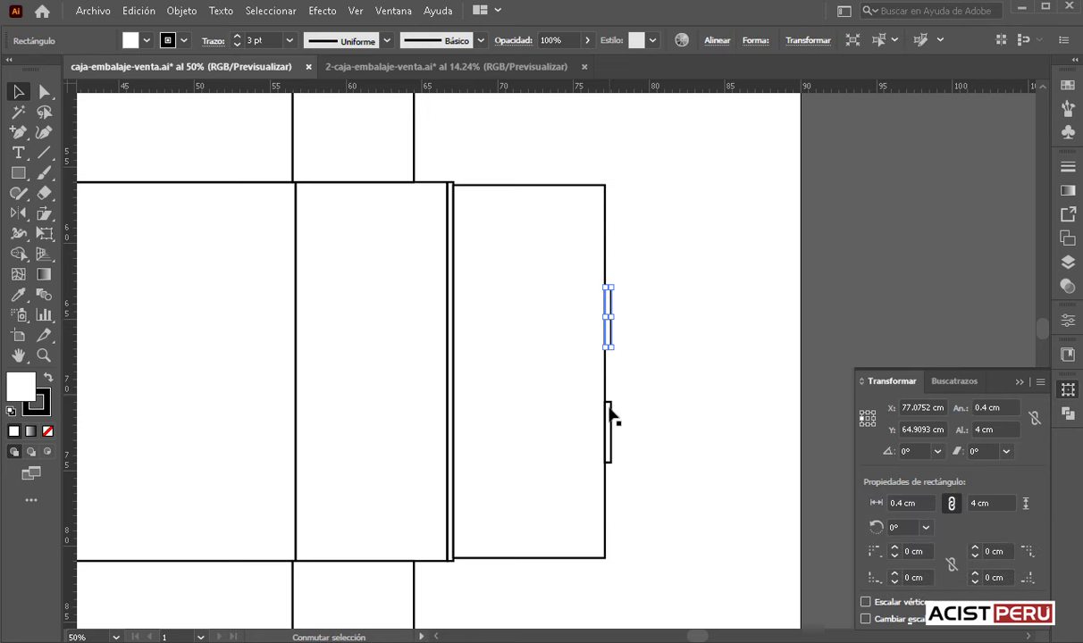
pyautogui.keyDown('shift'); pyautogui.click(610, 415); pyautogui.keyUp('shift')
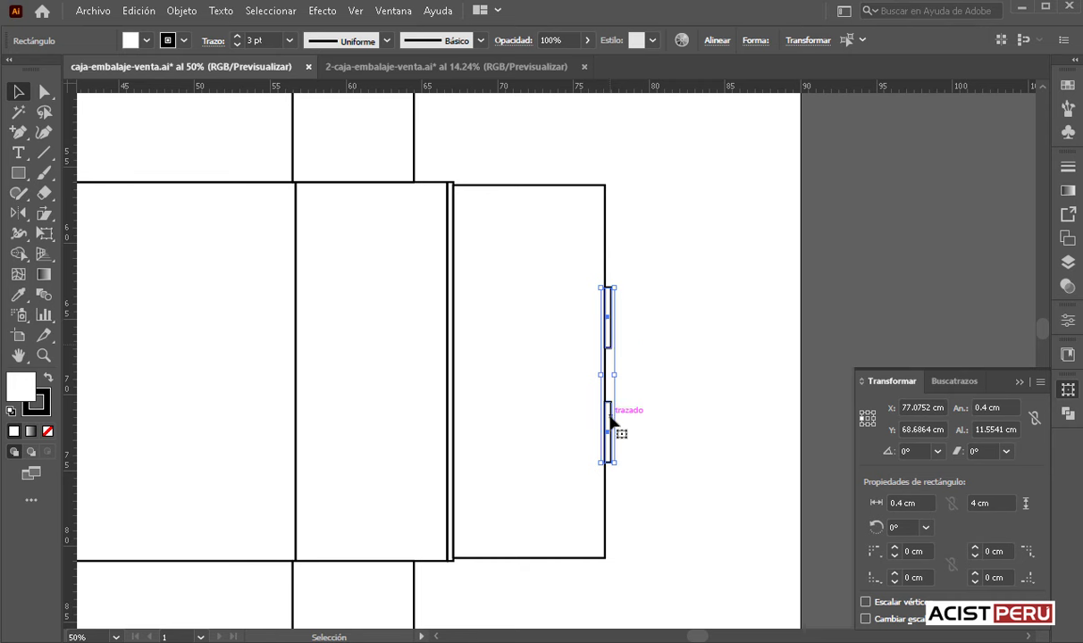
pyautogui.press('a')
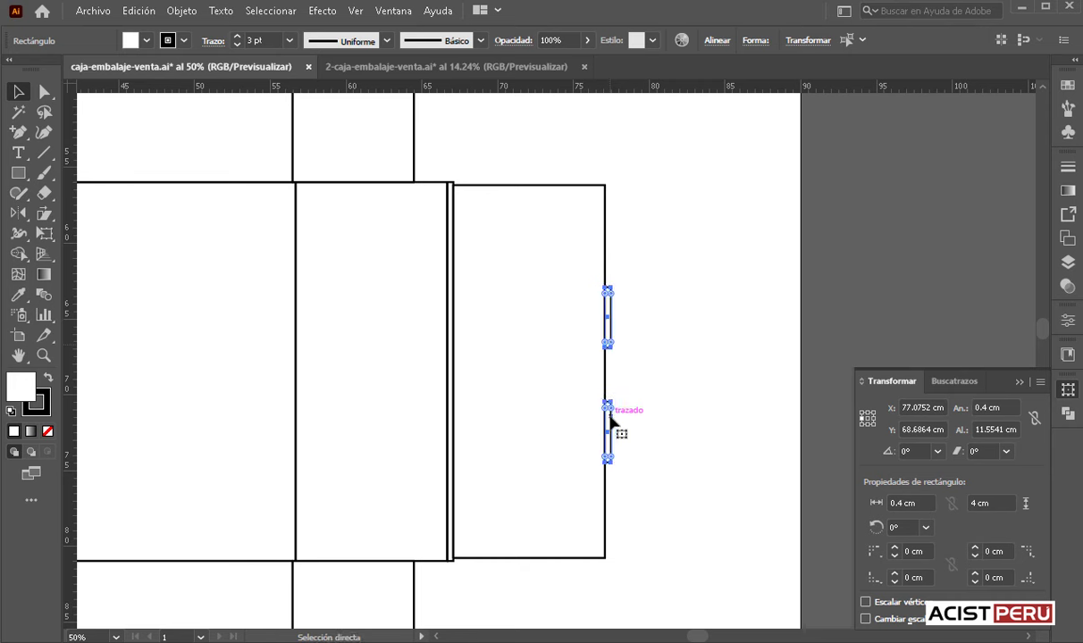
pyautogui.press('v')
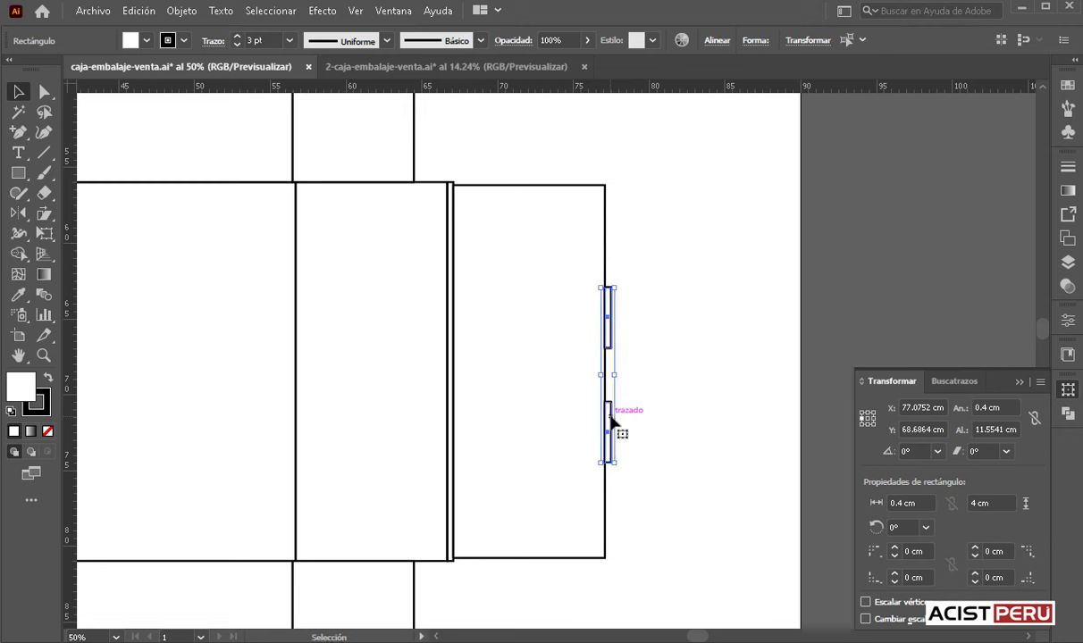
pyautogui.moveTo(611, 420); pyautogui.dragTo(298, 417)
pyautogui.click(224, 295)
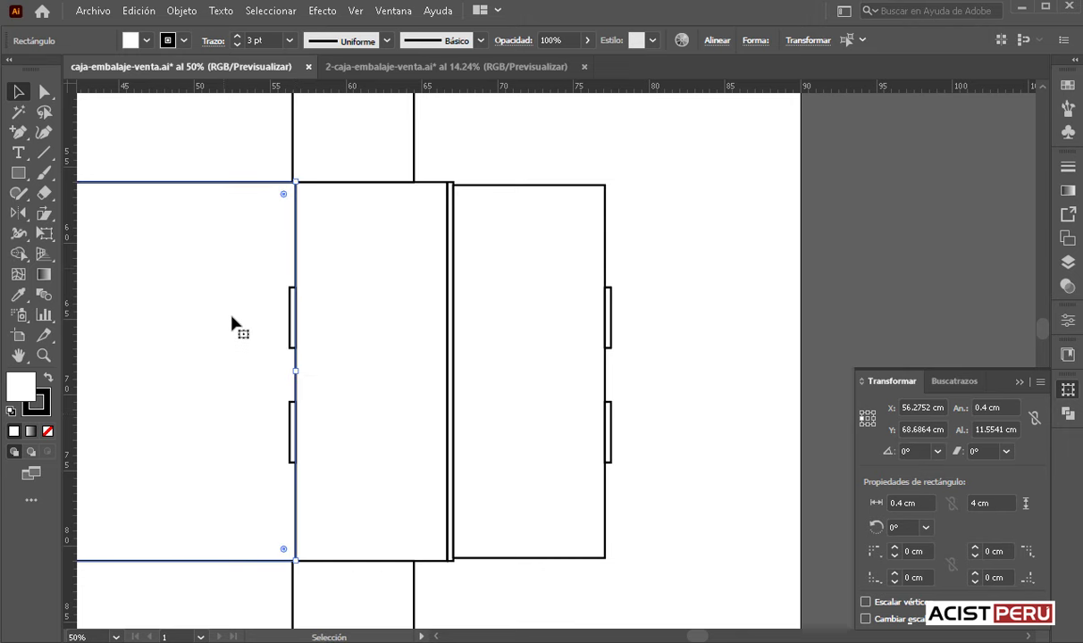
pyautogui.click(43, 355)
pyautogui.moveTo(277, 304); pyautogui.dragTo(483, 430)
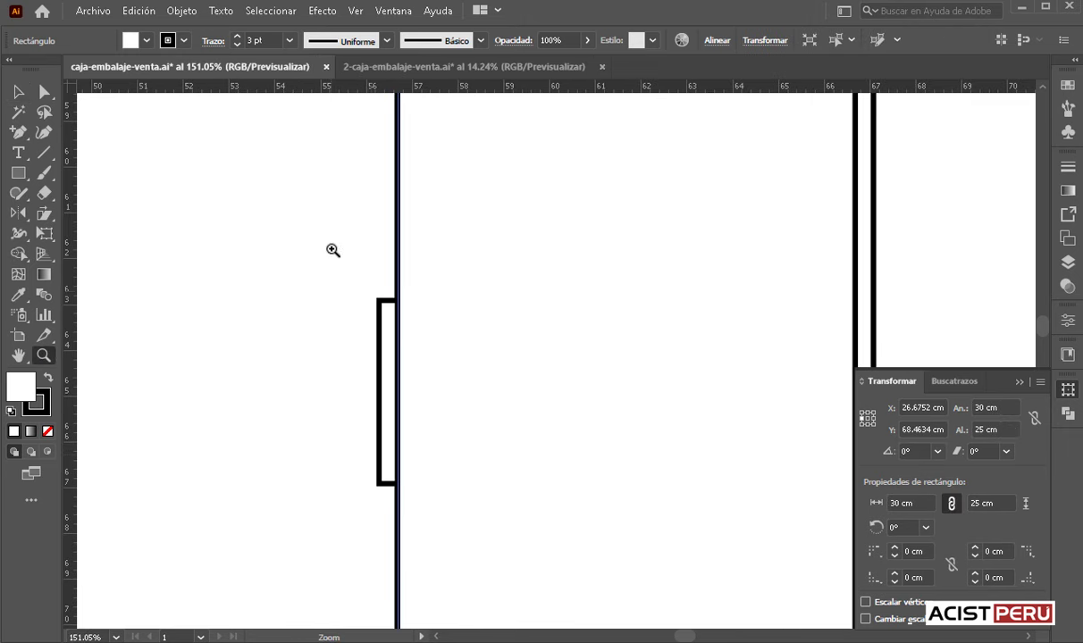
pyautogui.moveTo(332, 250)
pyautogui.mouseDown()
pyautogui.moveTo(563, 450)
pyautogui.moveTo(422, 376)
pyautogui.moveTo(459, 369)
pyautogui.mouseUp()
pyautogui.moveTo(329, 246); pyautogui.dragTo(658, 423)
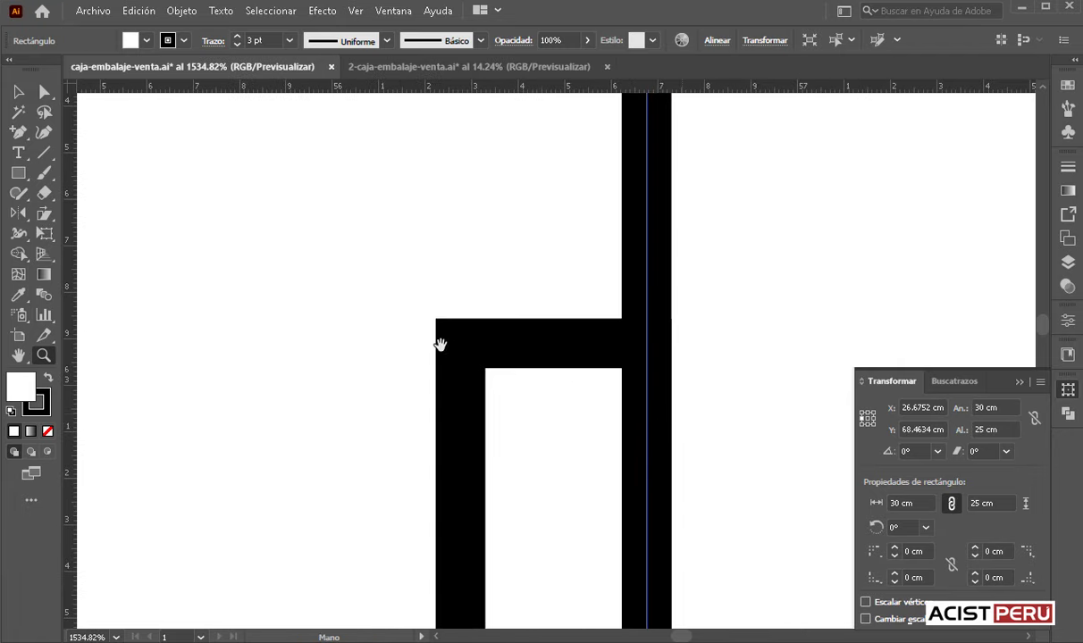
pyautogui.moveTo(440, 341)
pyautogui.mouseDown()
pyautogui.moveTo(304, 274)
pyautogui.moveTo(469, 341)
pyautogui.mouseUp()
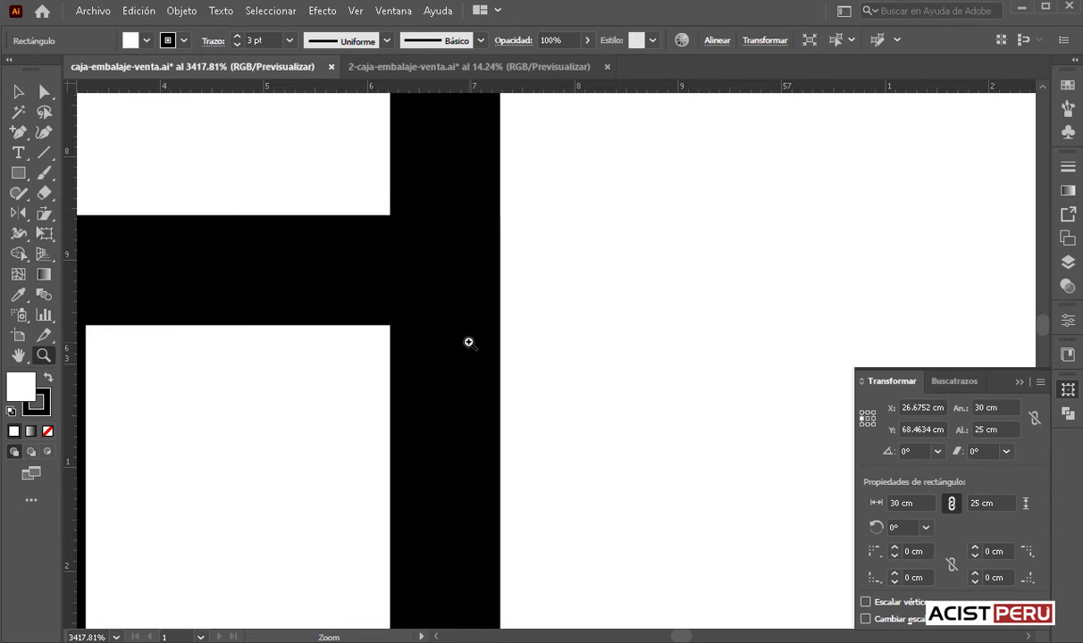
pyautogui.click(354, 11)
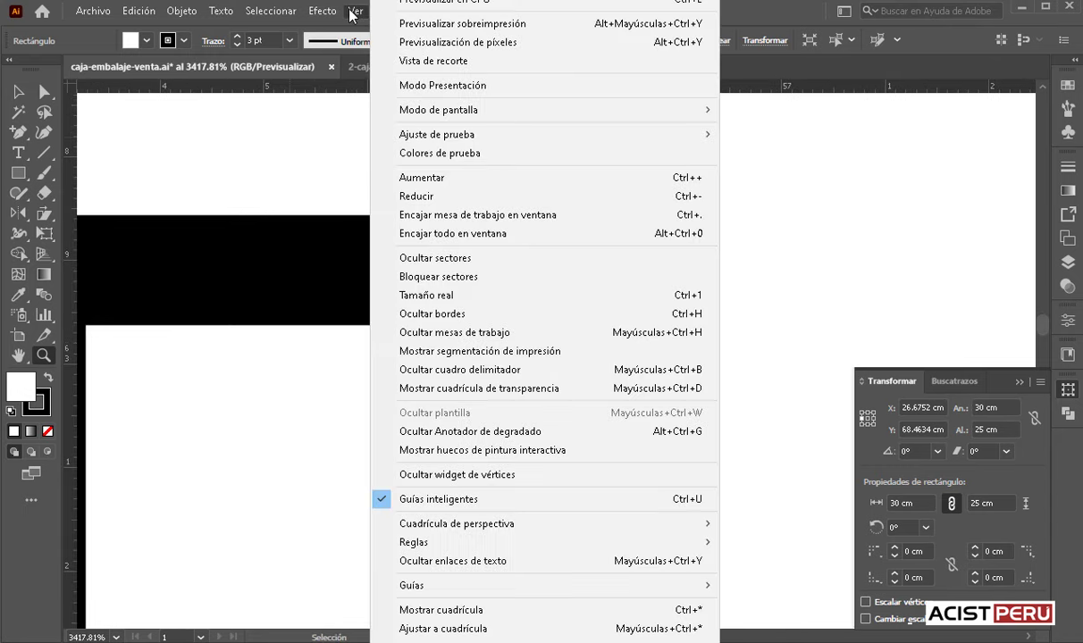
pyautogui.hotkey('ctrl', 'y')
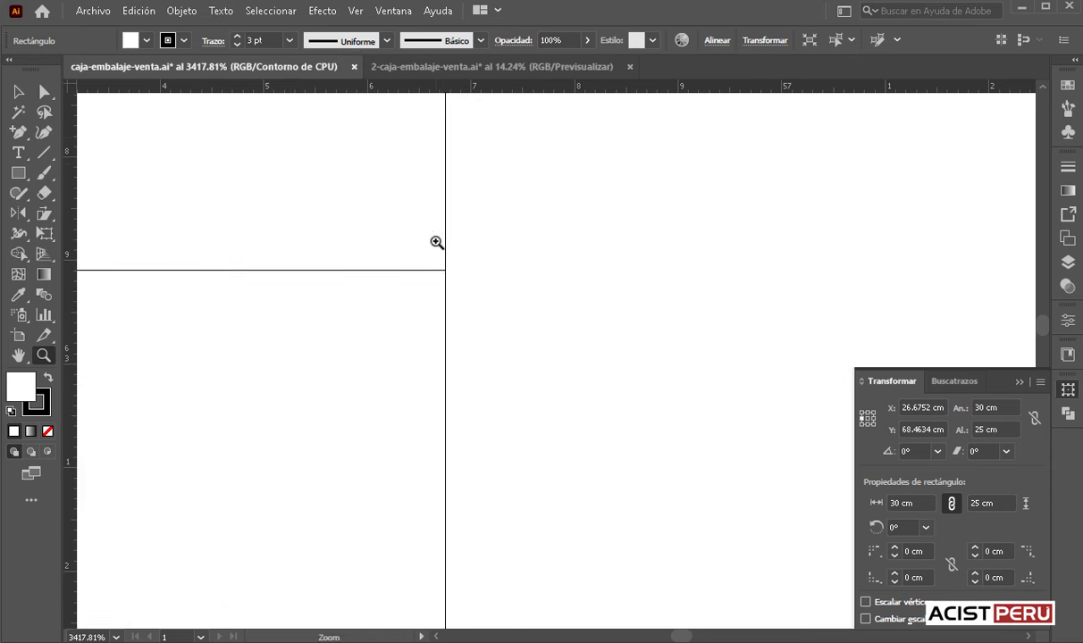
pyautogui.moveTo(426, 258); pyautogui.dragTo(592, 366)
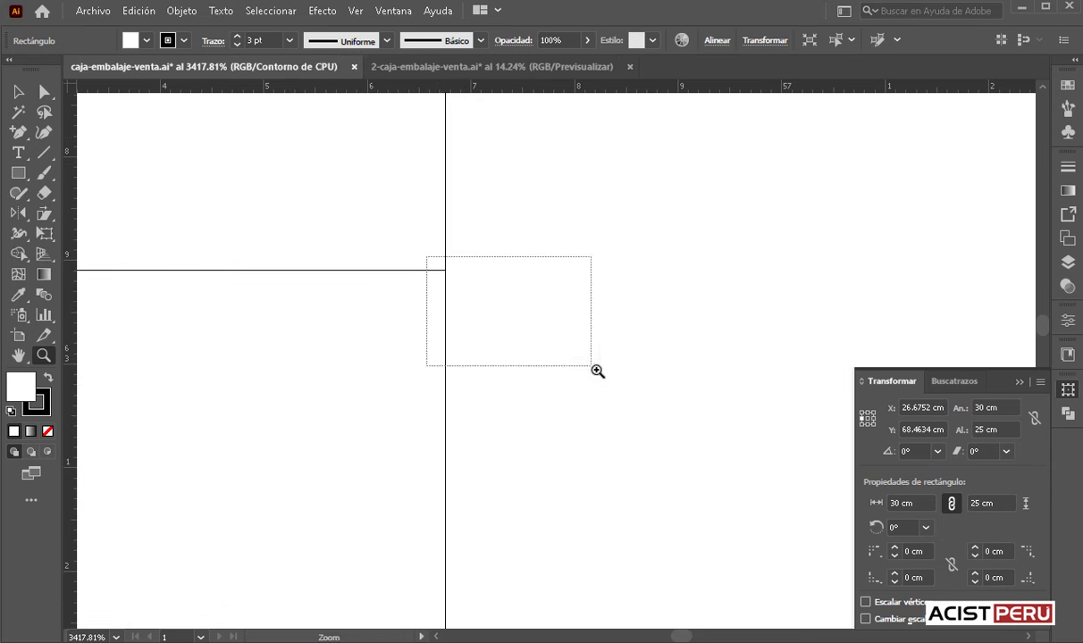
pyautogui.click(411, 263)
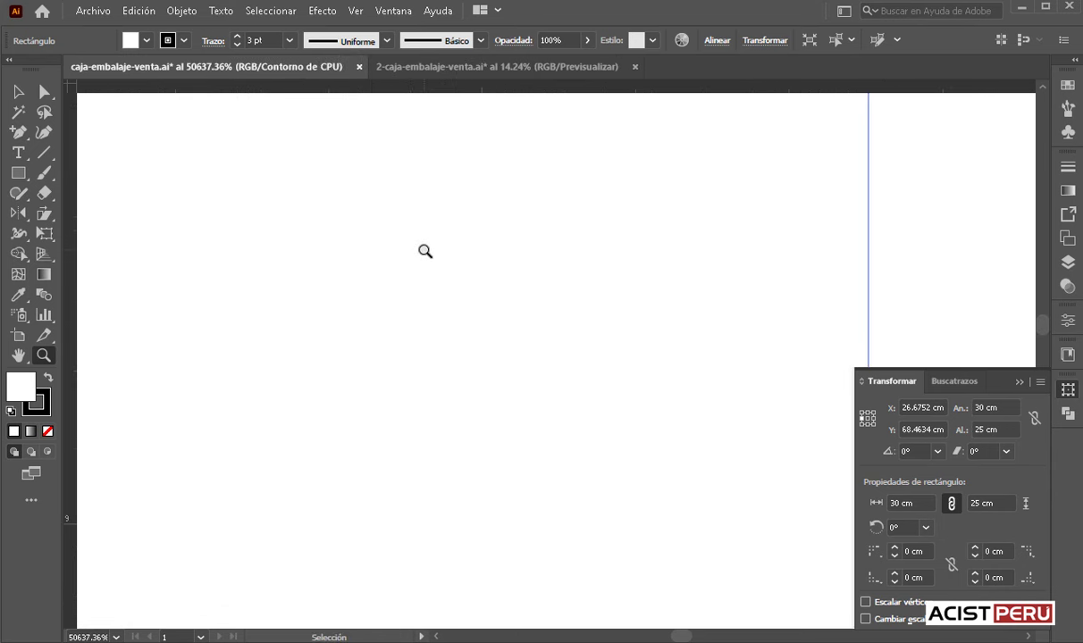
pyautogui.hotkey('ctrl', '-')
pyautogui.hotkey('ctrl', '-')
pyautogui.hotkey('ctrl', '-')
pyautogui.hotkey('ctrl', '-')
pyautogui.hotkey('ctrl', '-')
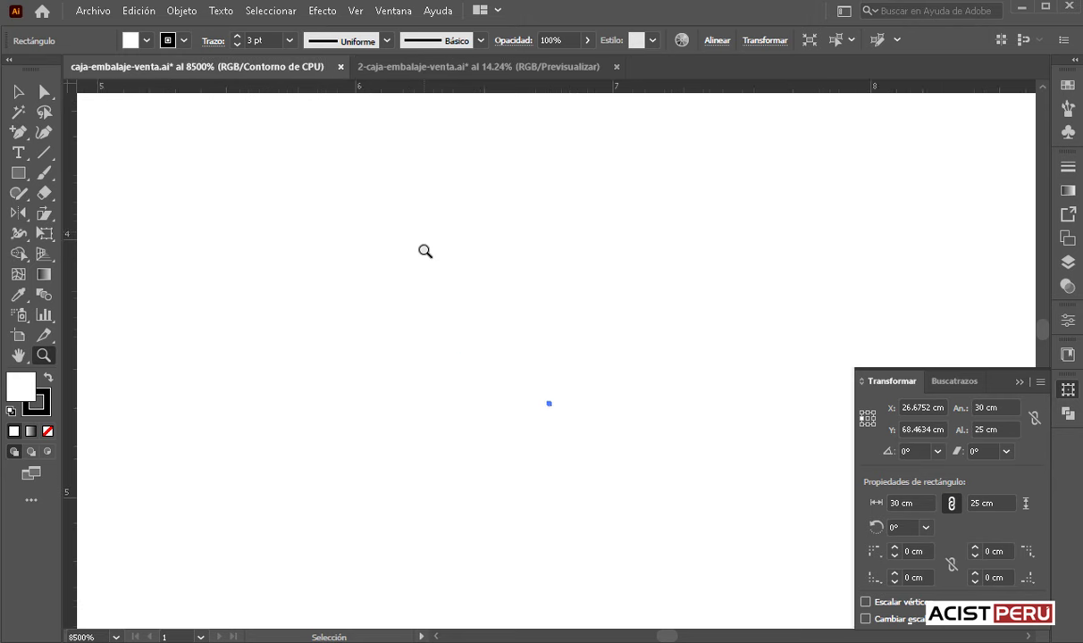
pyautogui.hotkey('ctrl', '-')
pyautogui.hotkey('ctrl', '-')
pyautogui.hotkey('ctrl', '-')
pyautogui.hotkey('ctrl', '-')
pyautogui.hotkey('ctrl', '-')
pyautogui.hotkey('ctrl', '-')
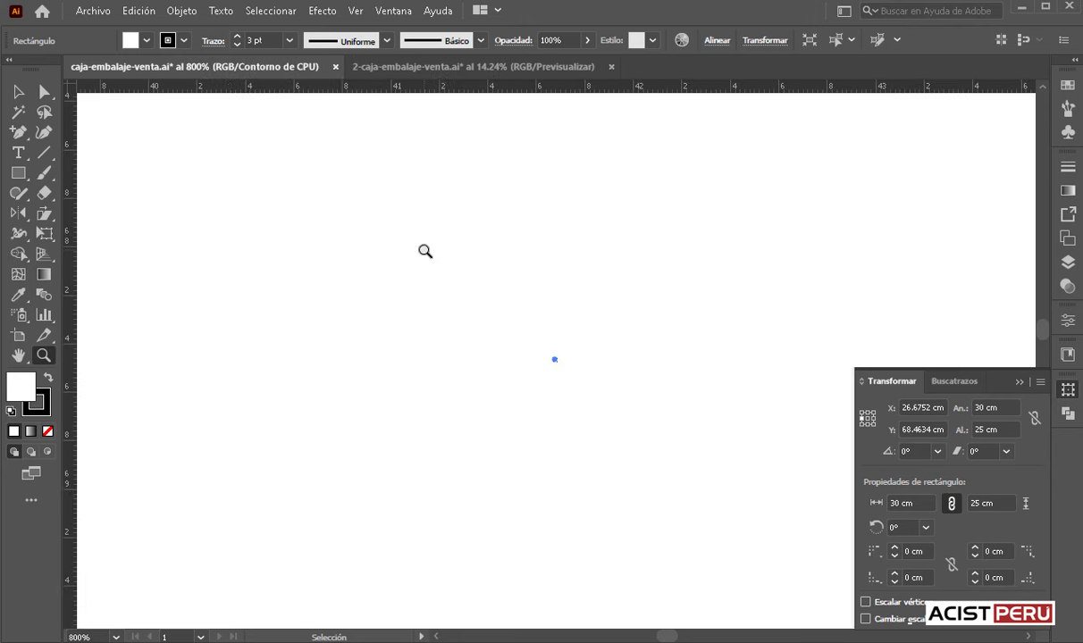
pyautogui.hotkey('ctrl', '-')
pyautogui.hotkey('ctrl', '-')
pyautogui.hotkey('ctrl', '-')
pyautogui.hotkey('ctrl', '-')
pyautogui.hotkey('ctrl', '-')
pyautogui.hotkey('ctrl', '-')
pyautogui.hotkey('ctrl', '-')
pyautogui.hotkey('ctrl', '-')
pyautogui.hotkey('ctrl', '-')
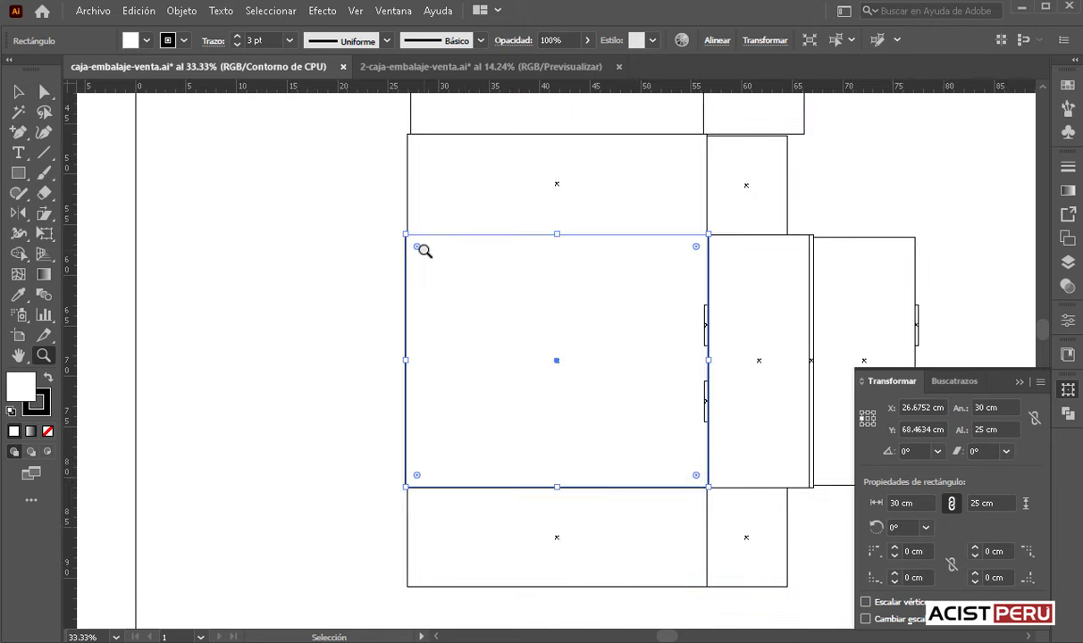
pyautogui.moveTo(679, 296); pyautogui.dragTo(772, 379)
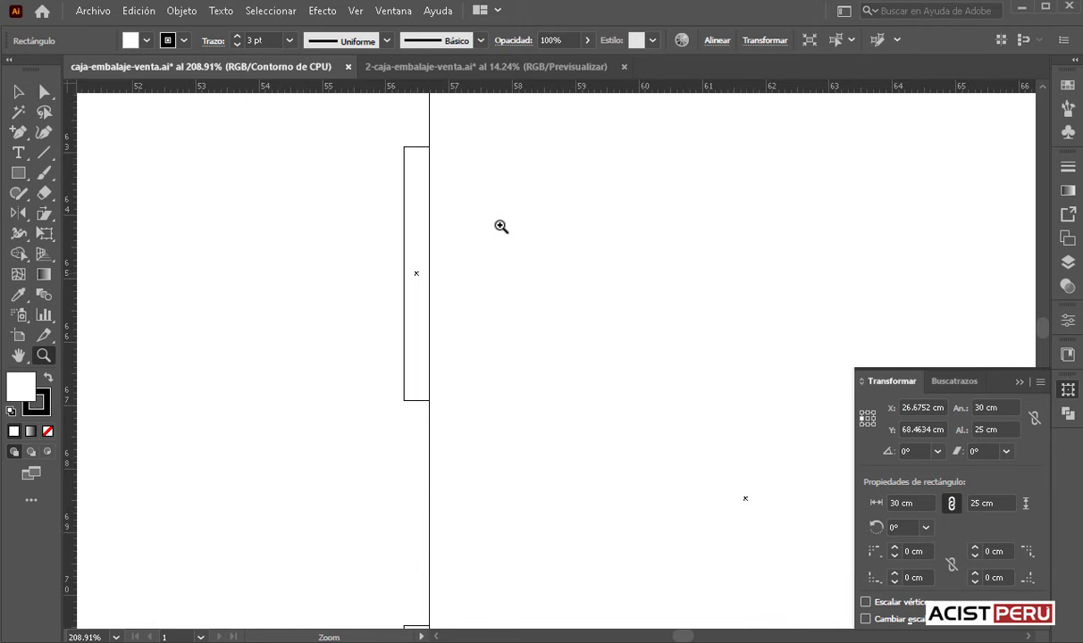
pyautogui.moveTo(450, 175); pyautogui.dragTo(517, 230)
pyautogui.moveTo(210, 124); pyautogui.dragTo(466, 258)
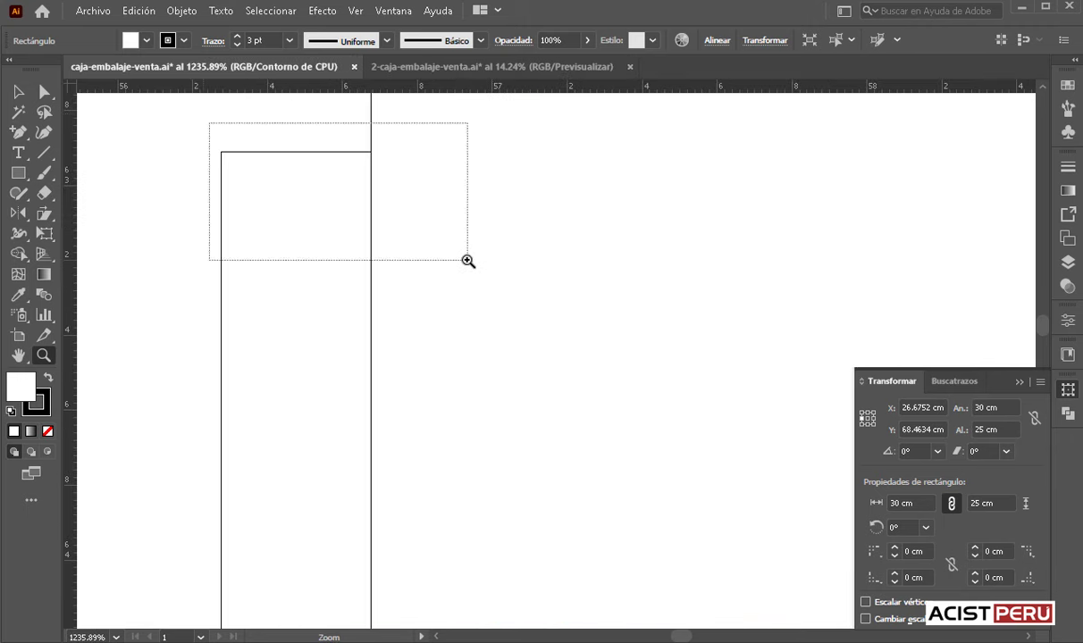
pyautogui.moveTo(637, 217); pyautogui.dragTo(746, 285)
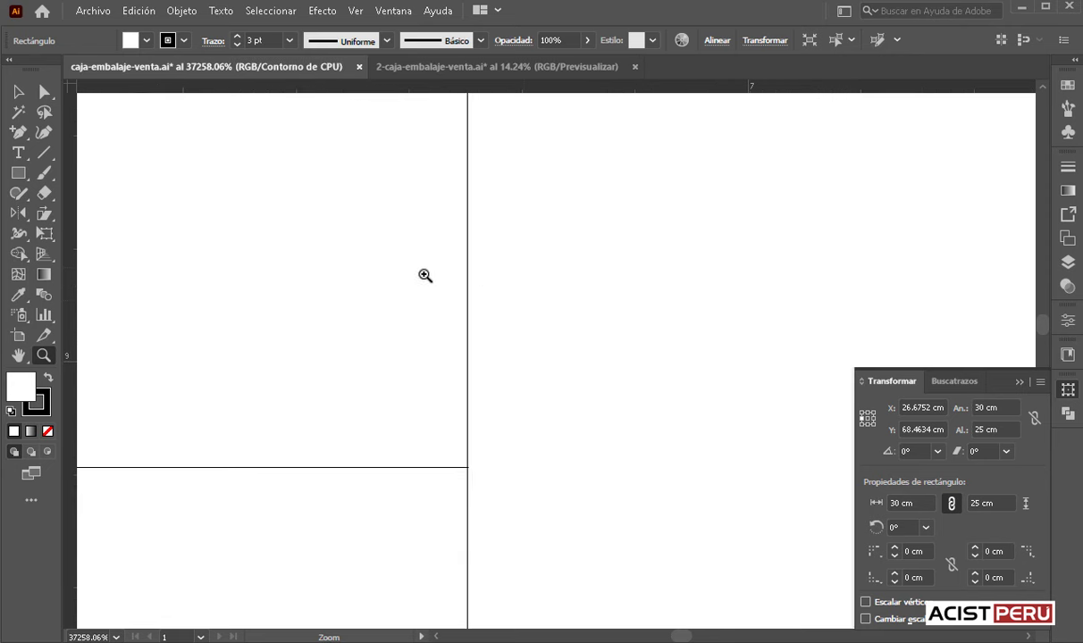
pyautogui.hotkey('ctrl', '-')
pyautogui.hotkey('ctrl', '-')
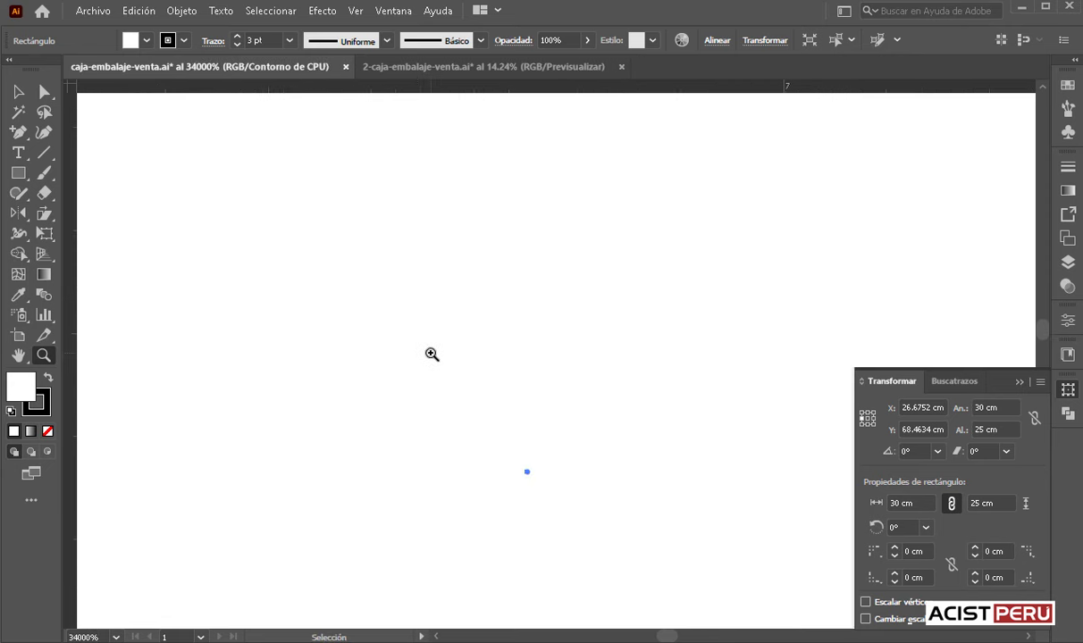
pyautogui.hotkey('ctrl', '-')
pyautogui.hotkey('ctrl', '-')
pyautogui.hotkey('ctrl', '-')
pyautogui.hotkey('ctrl', '-')
pyautogui.hotkey('ctrl', '-')
pyautogui.hotkey('ctrl', '-')
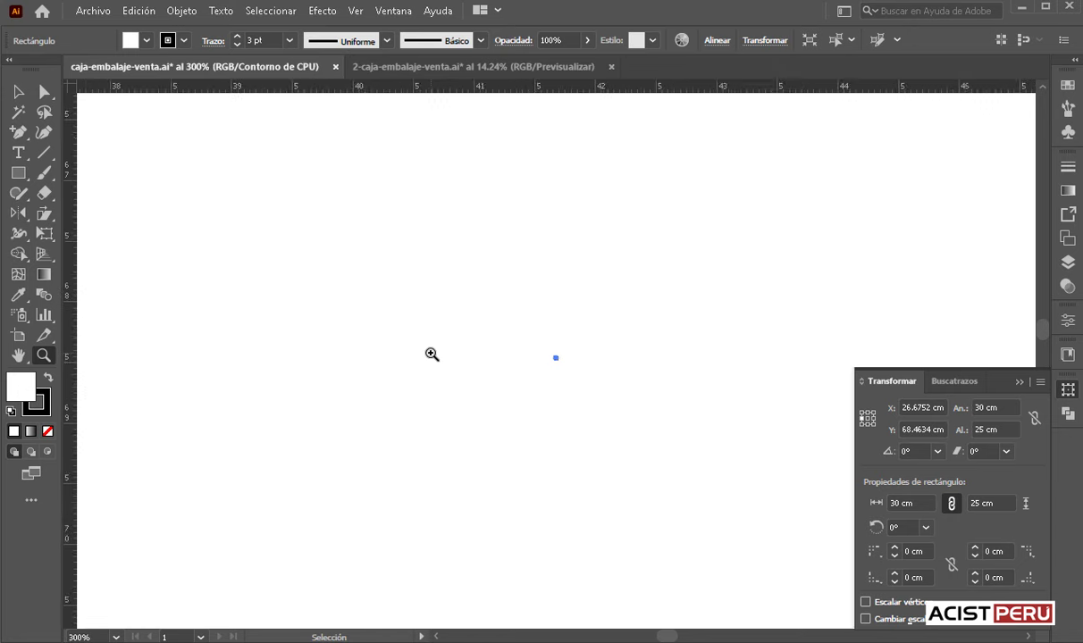
pyautogui.hotkey('ctrl', '-')
pyautogui.hotkey('ctrl', '-')
pyautogui.hotkey('ctrl', '-')
pyautogui.hotkey('ctrl', '-')
pyautogui.hotkey('ctrl', '-')
pyautogui.hotkey('ctrl', '-')
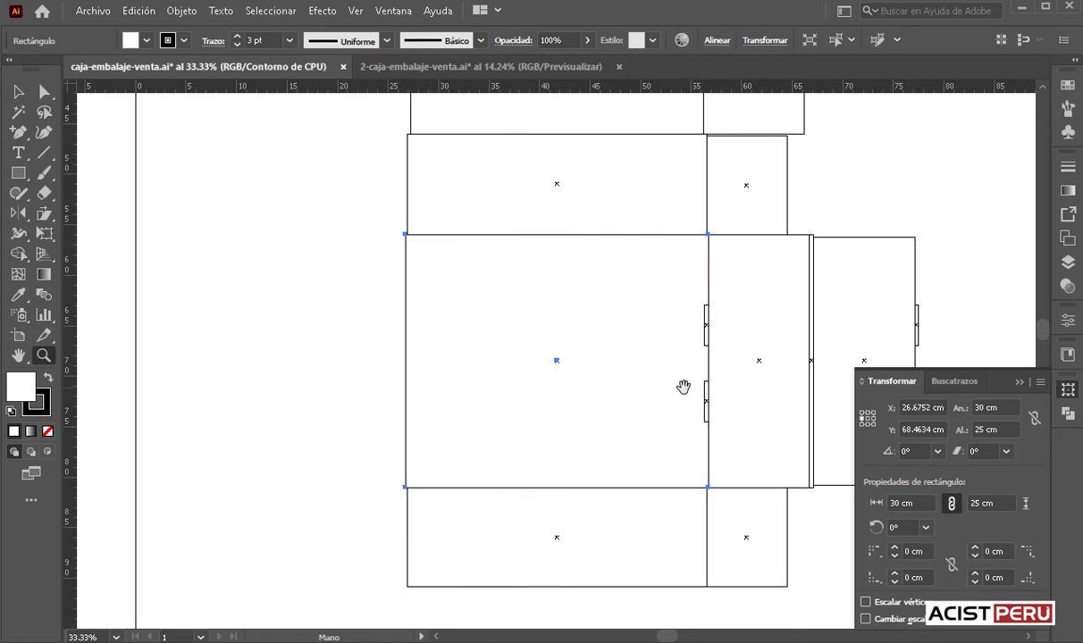
pyautogui.moveTo(684, 387); pyautogui.dragTo(461, 379)
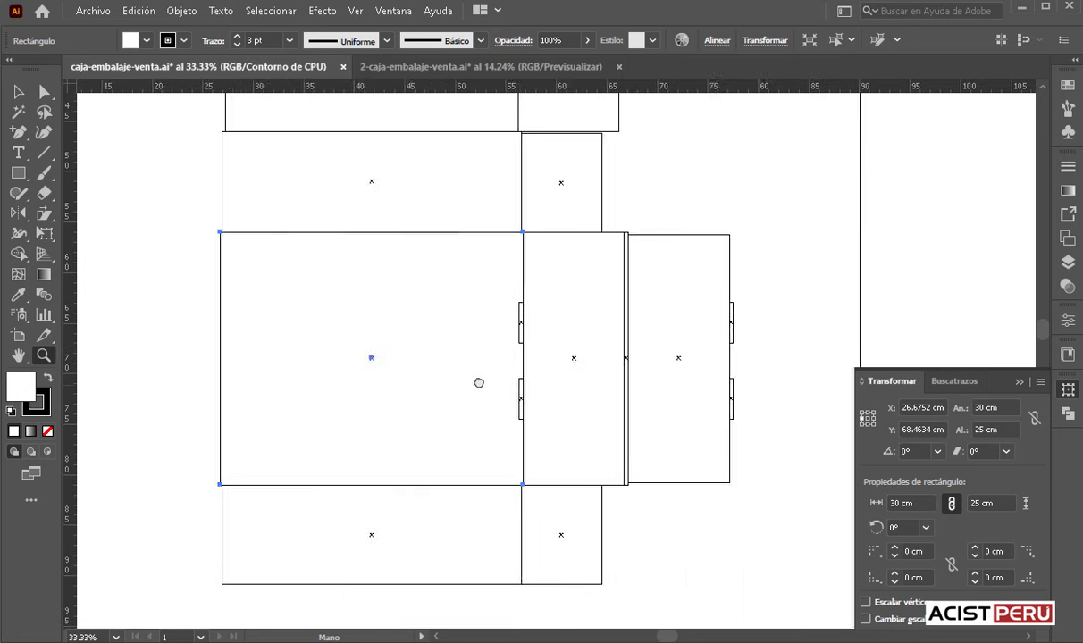
# - Switch the view from outline to full Preview and zoom toward the tabs
pyautogui.click(355, 15)
pyautogui.click(428, 3)
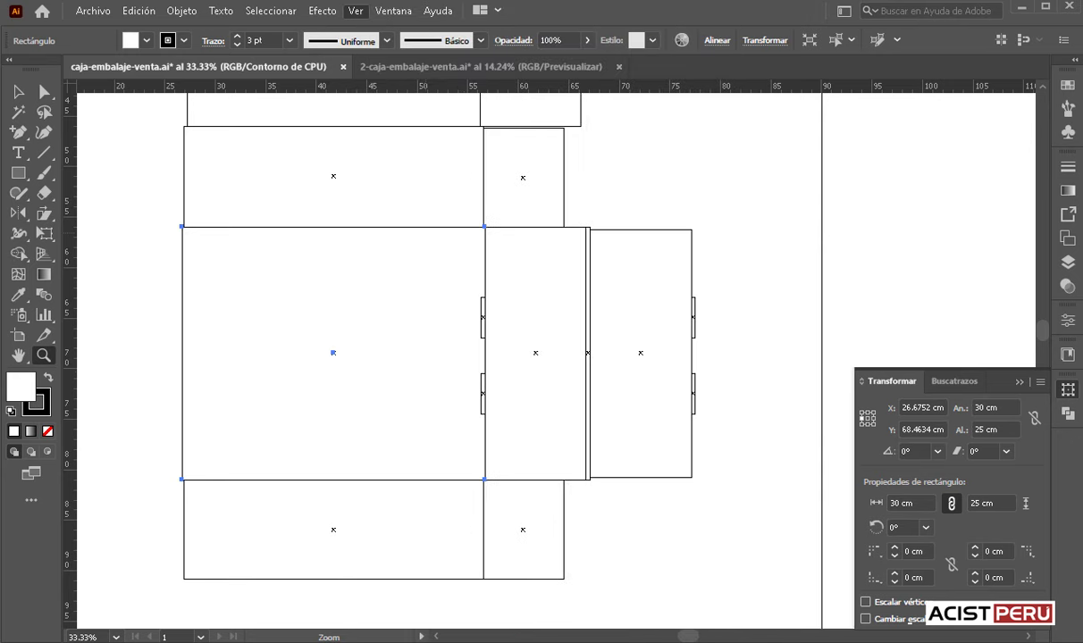
pyautogui.click(18, 91)
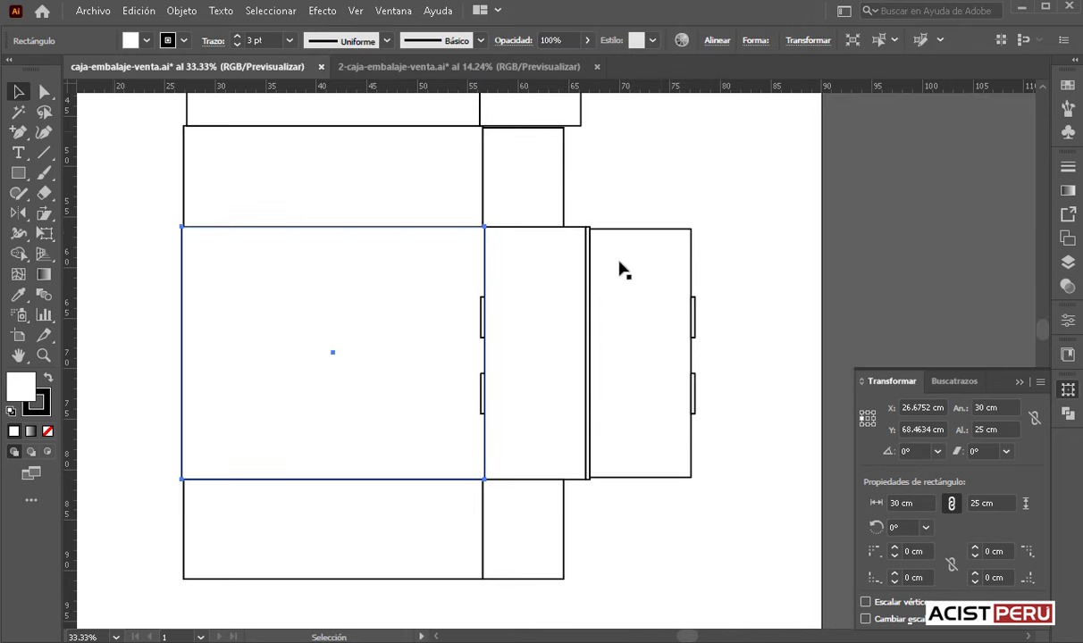
pyautogui.click(756, 225)
pyautogui.hotkey('ctrl', '+')
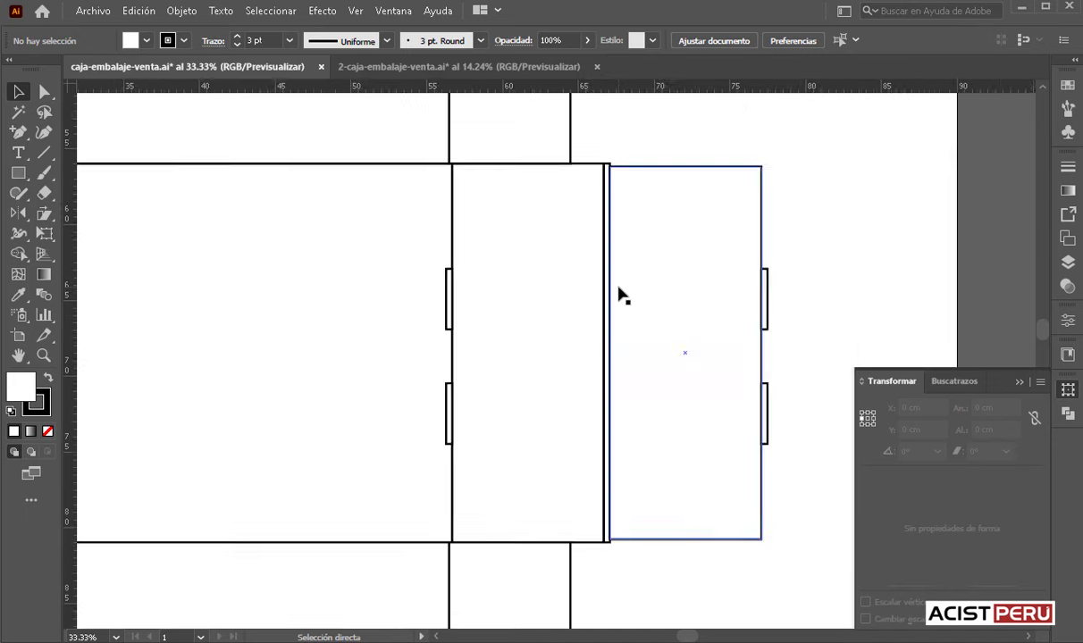
pyautogui.hotkey('ctrl', '+')
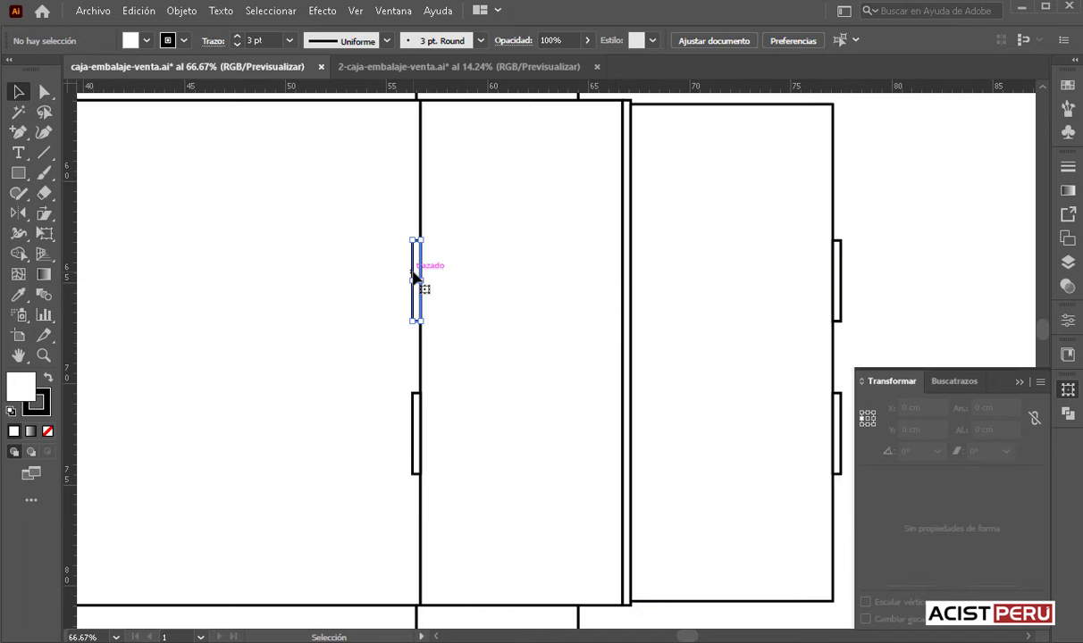
# - Set both small tabs on the main panel's edge to 4.2 cm tall
pyautogui.click(415, 273)
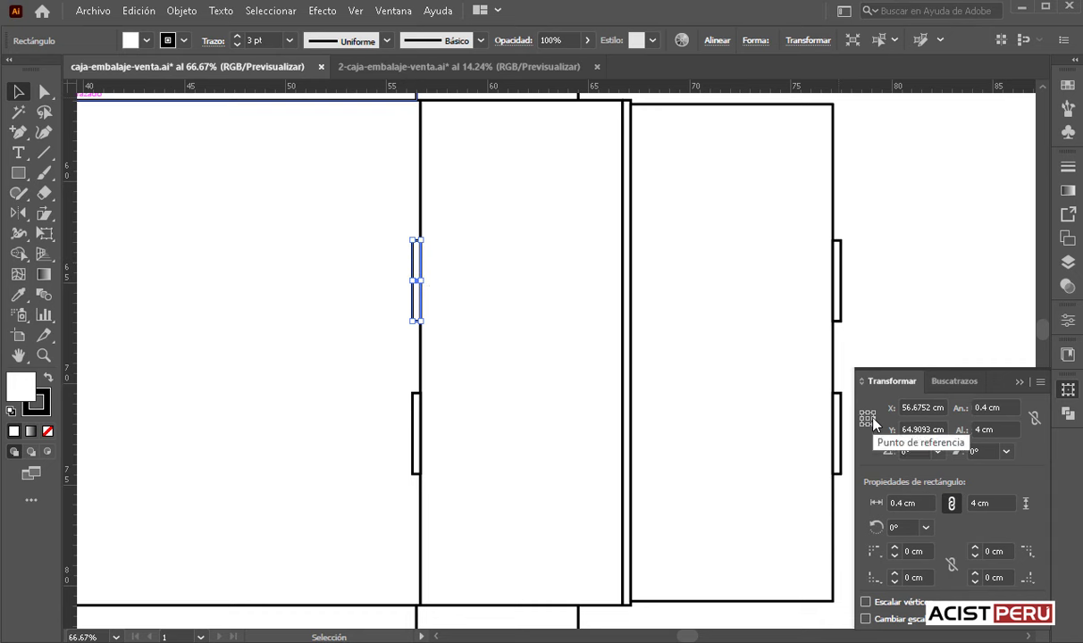
pyautogui.click(993, 430)
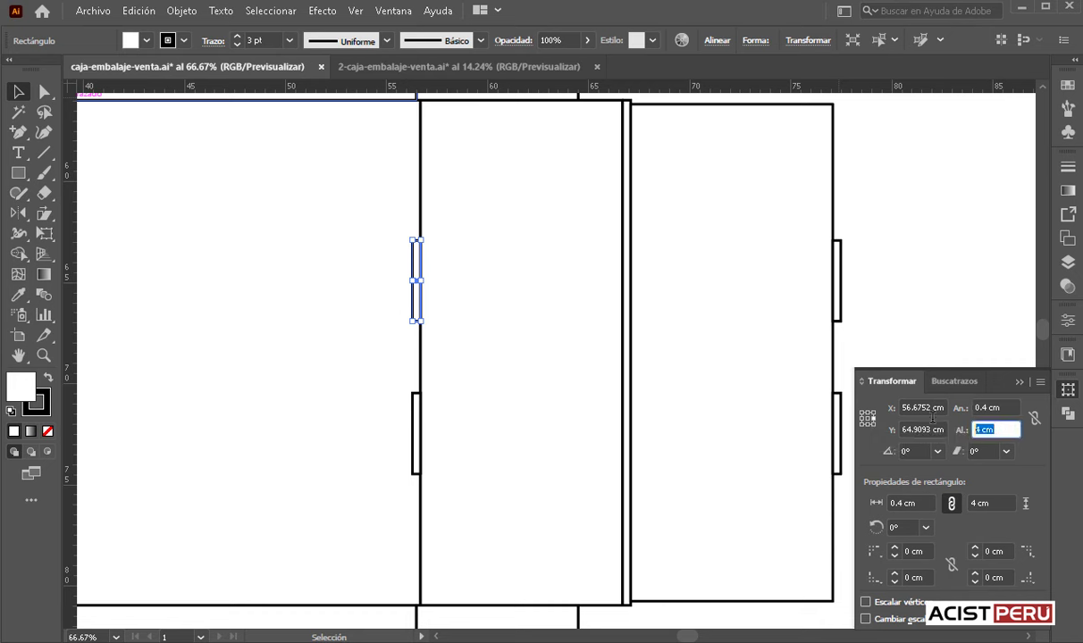
pyautogui.write('4.2')
pyautogui.press('Return')
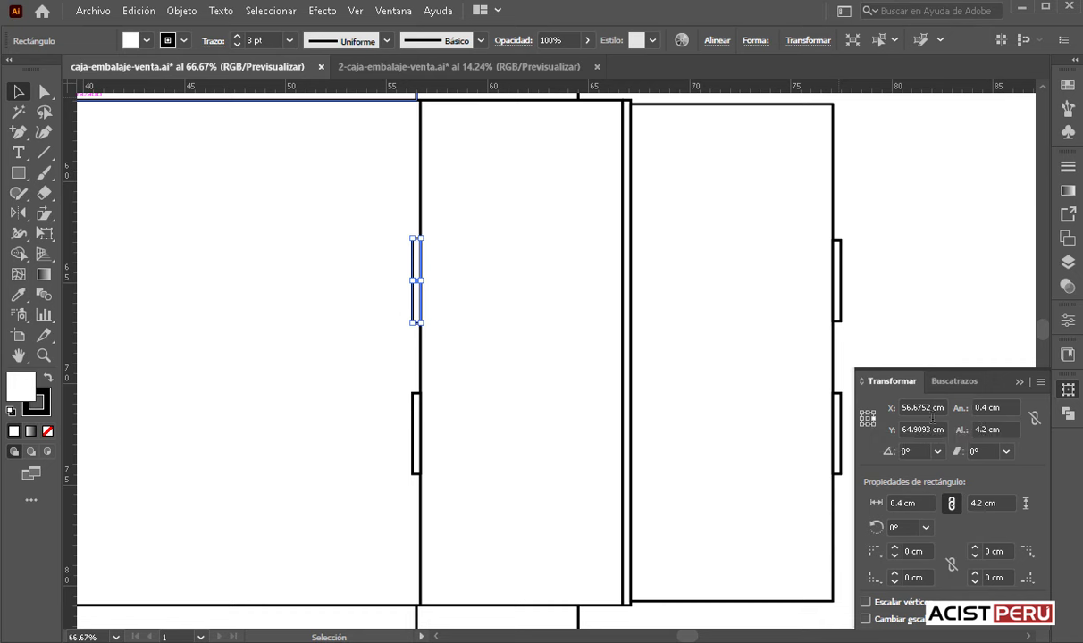
pyautogui.click(416, 437)
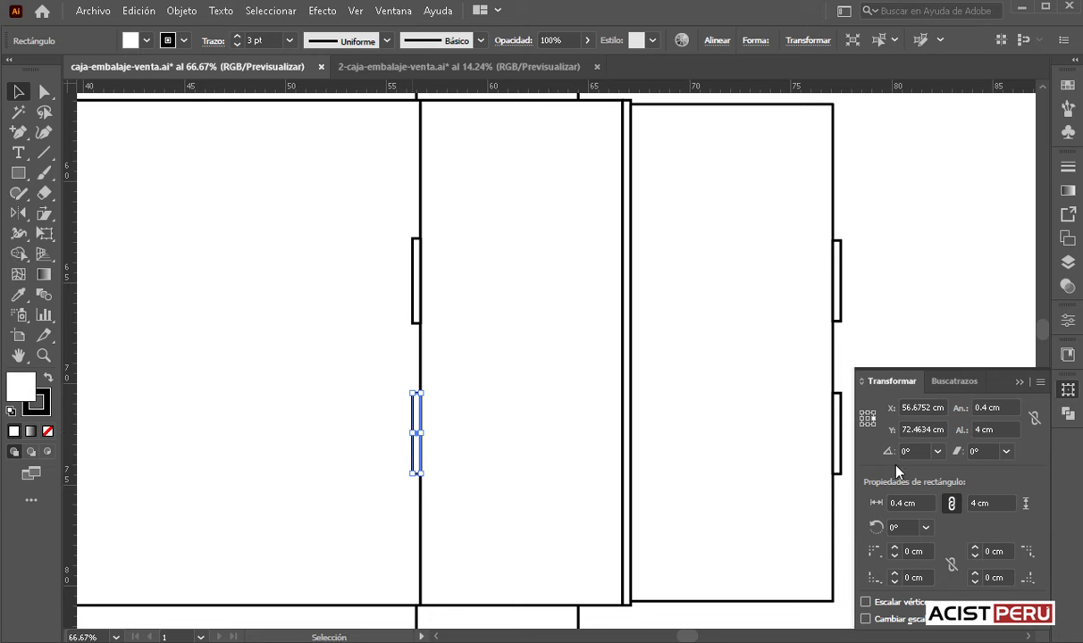
pyautogui.click(1000, 422)
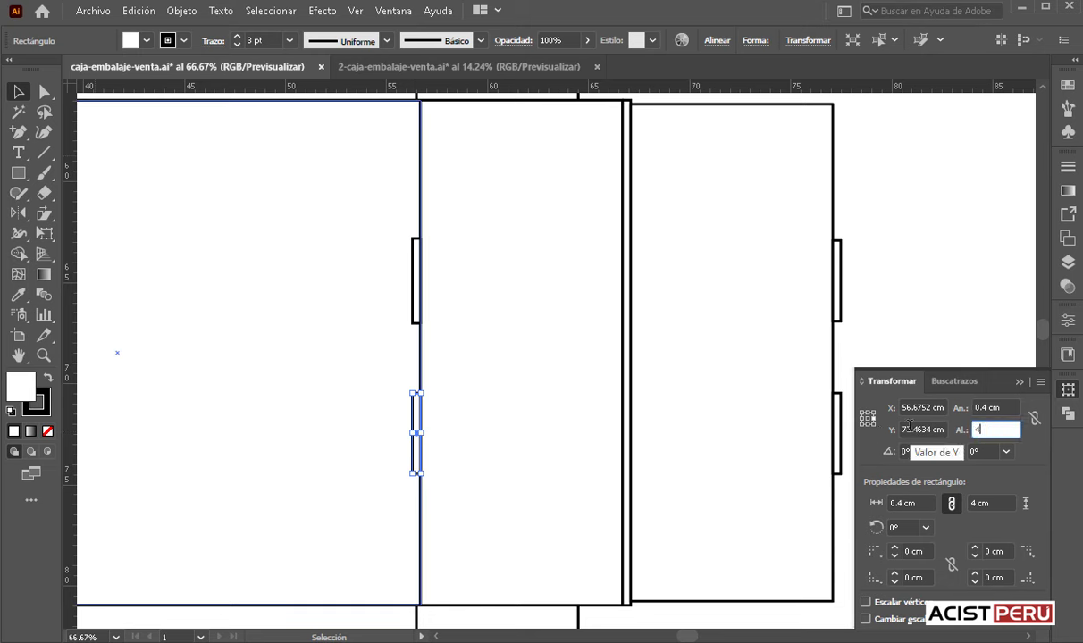
pyautogui.write('.2')
pyautogui.press('Return')
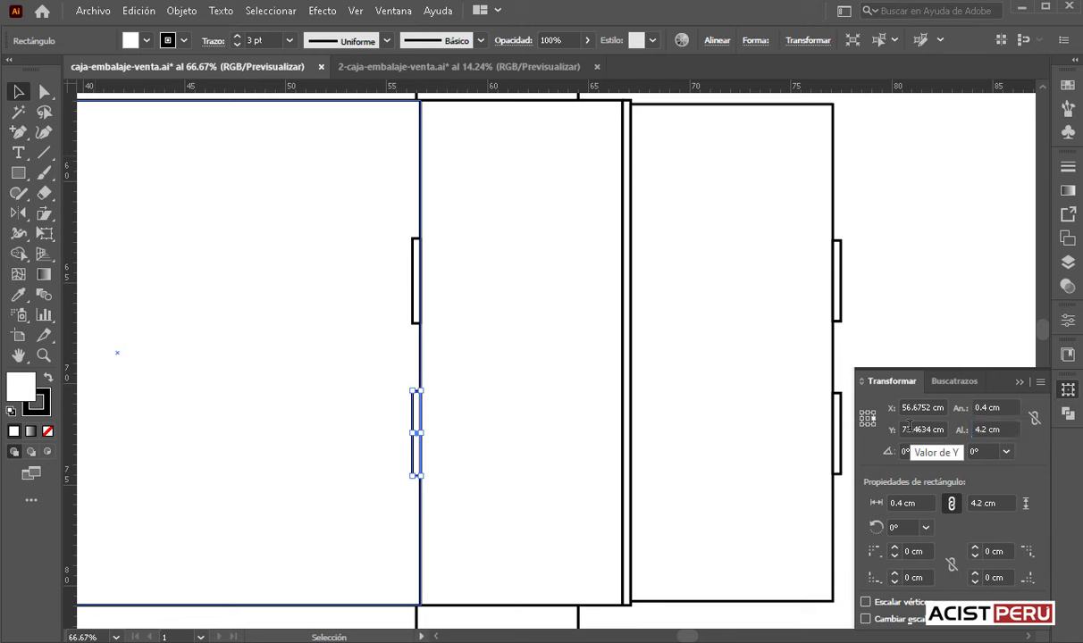
pyautogui.hotkey('ctrl', 'shift', 'a')
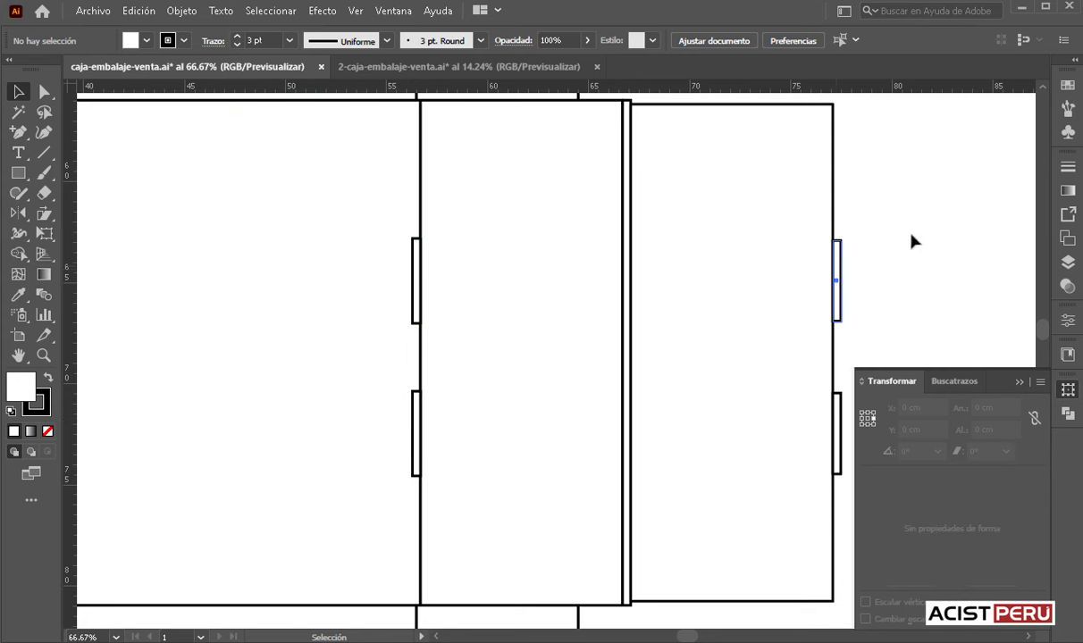
pyautogui.hotkey('ctrl', '-')
pyautogui.hotkey('ctrl', '-')
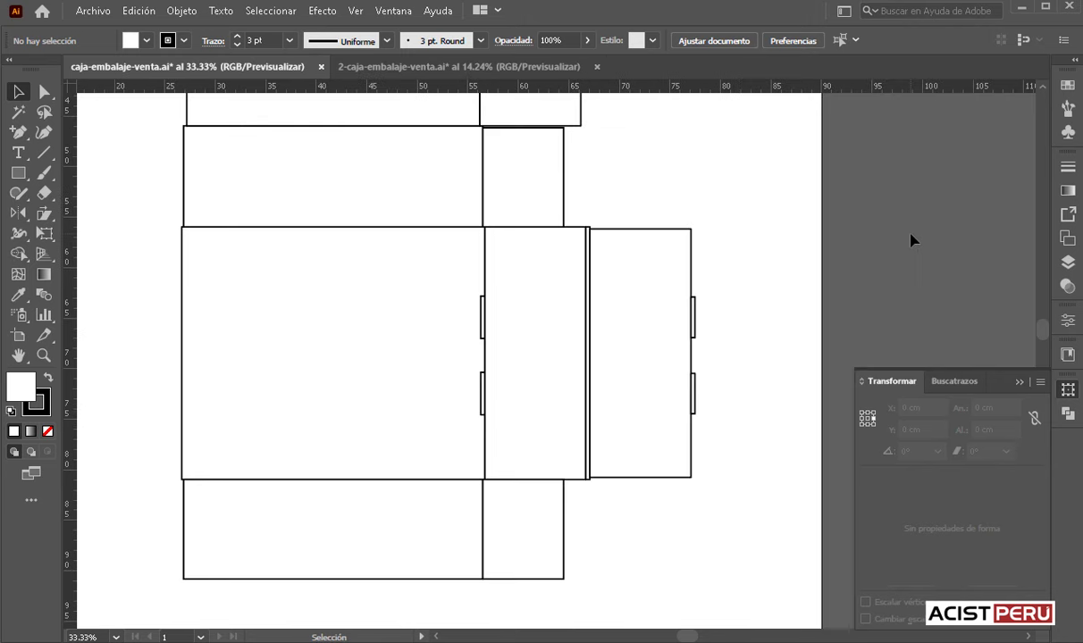
pyautogui.moveTo(592, 268); pyautogui.dragTo(598, 372)
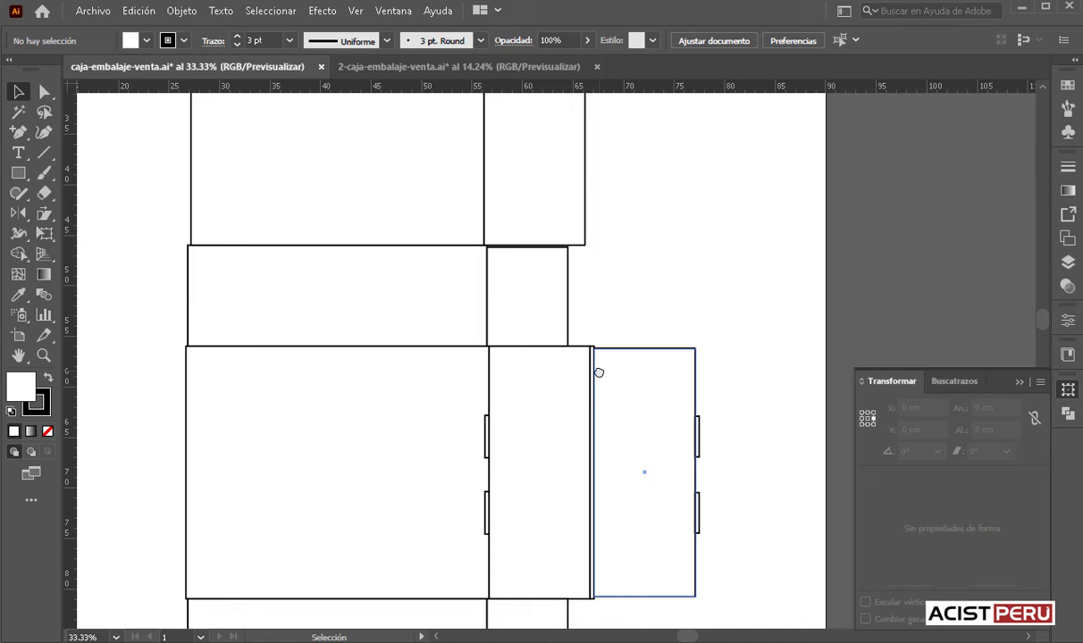
pyautogui.moveTo(644, 227)
pyautogui.mouseDown()
pyautogui.moveTo(644, 292)
pyautogui.moveTo(624, 356)
pyautogui.mouseUp()
pyautogui.click(508, 237)
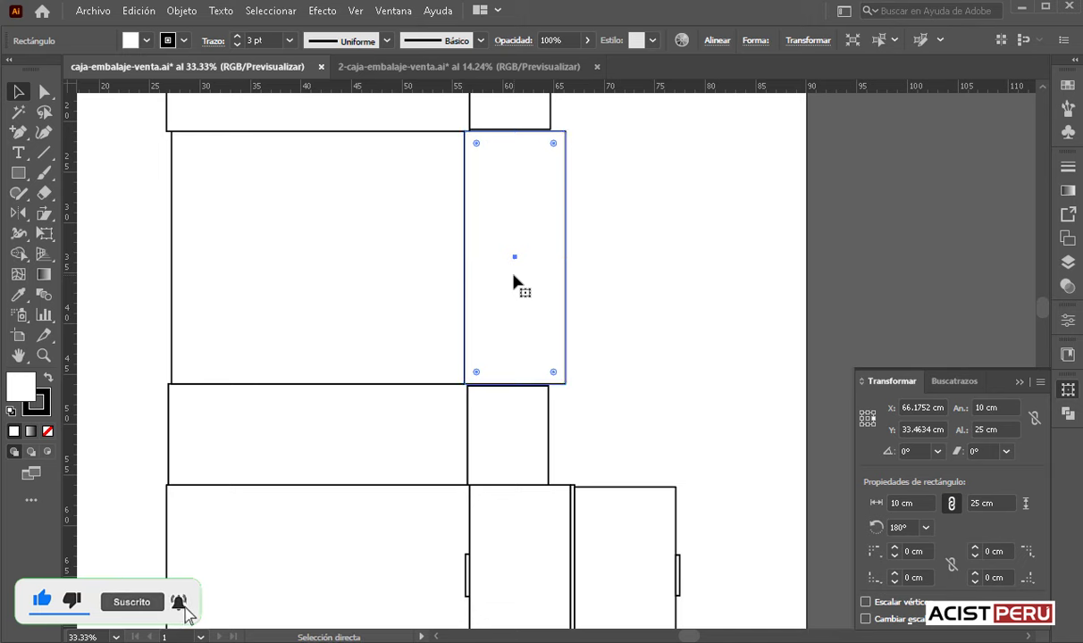
pyautogui.hotkey('ctrl', '+')
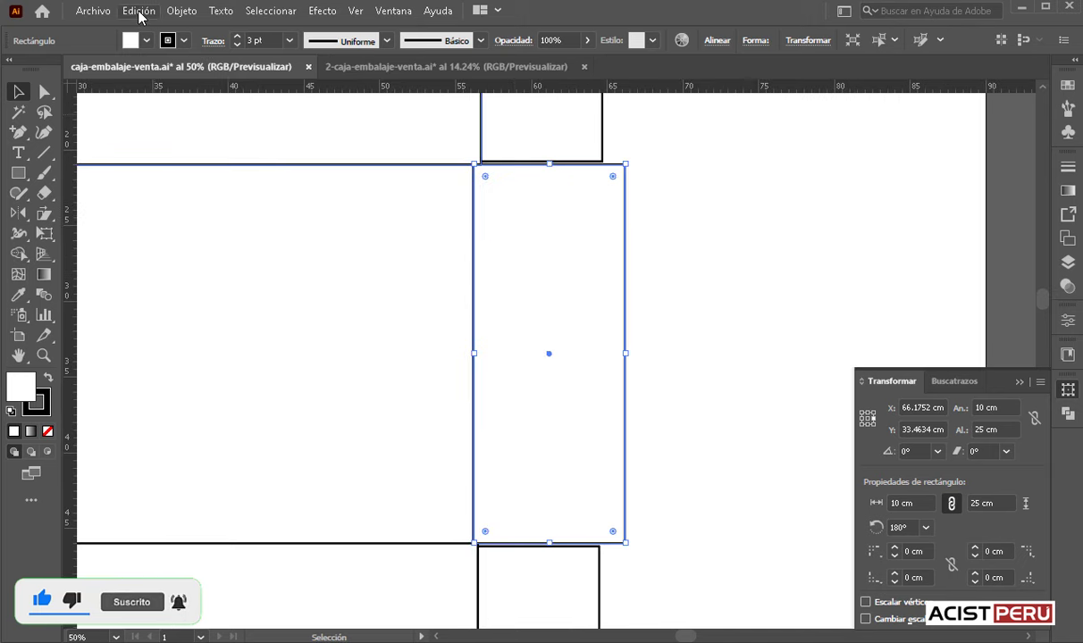
pyautogui.click(138, 11)
pyautogui.moveTo(173, 549)
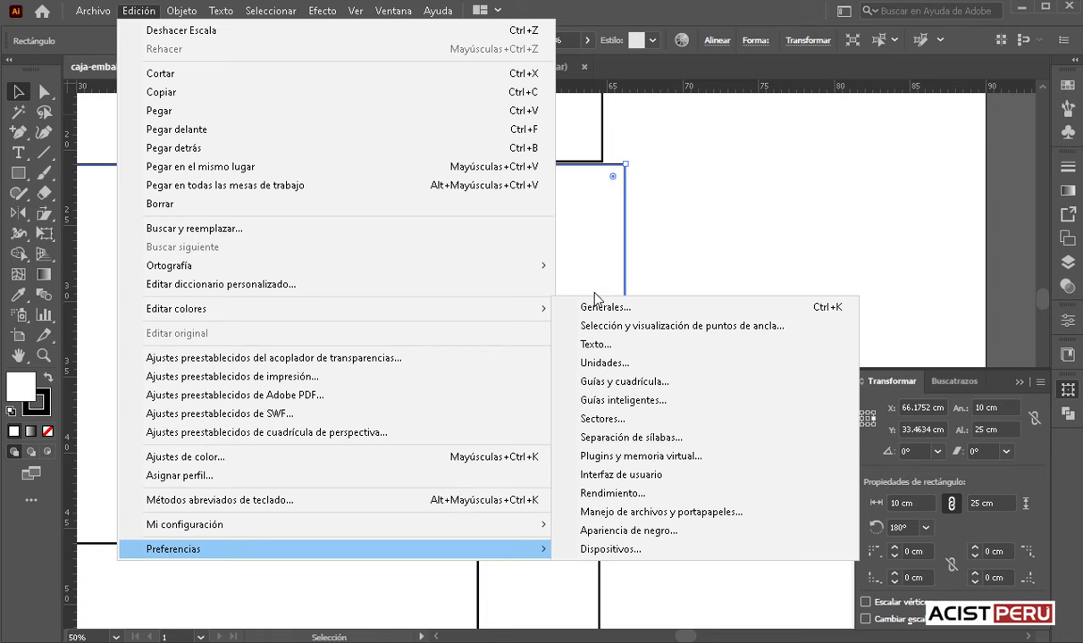
pyautogui.click(617, 307)
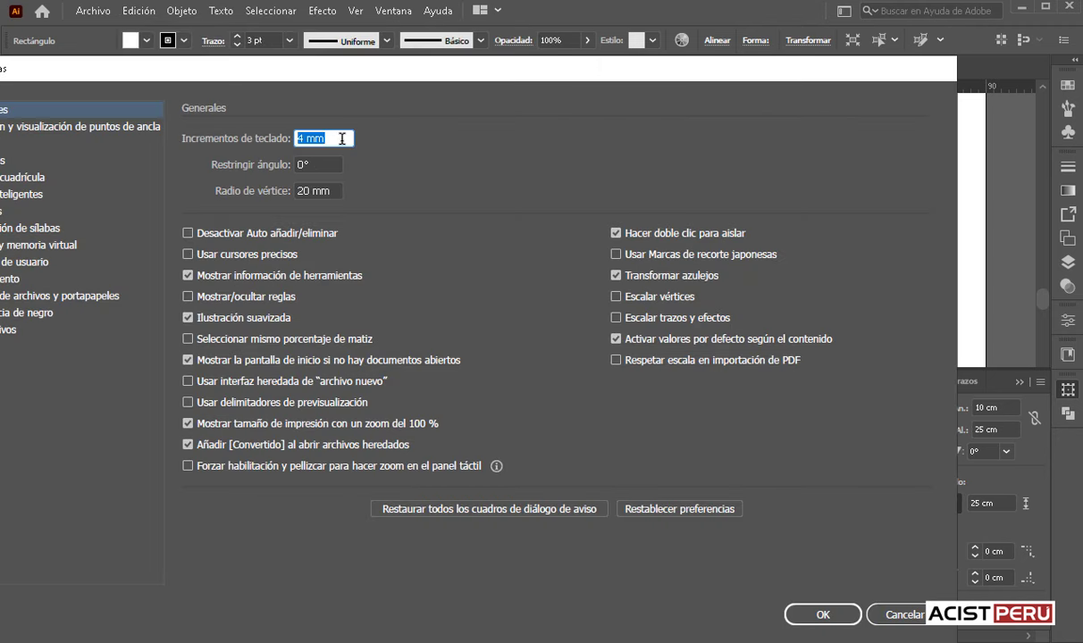
pyautogui.moveTo(341, 139); pyautogui.dragTo(303, 139)
pyautogui.click(821, 615)
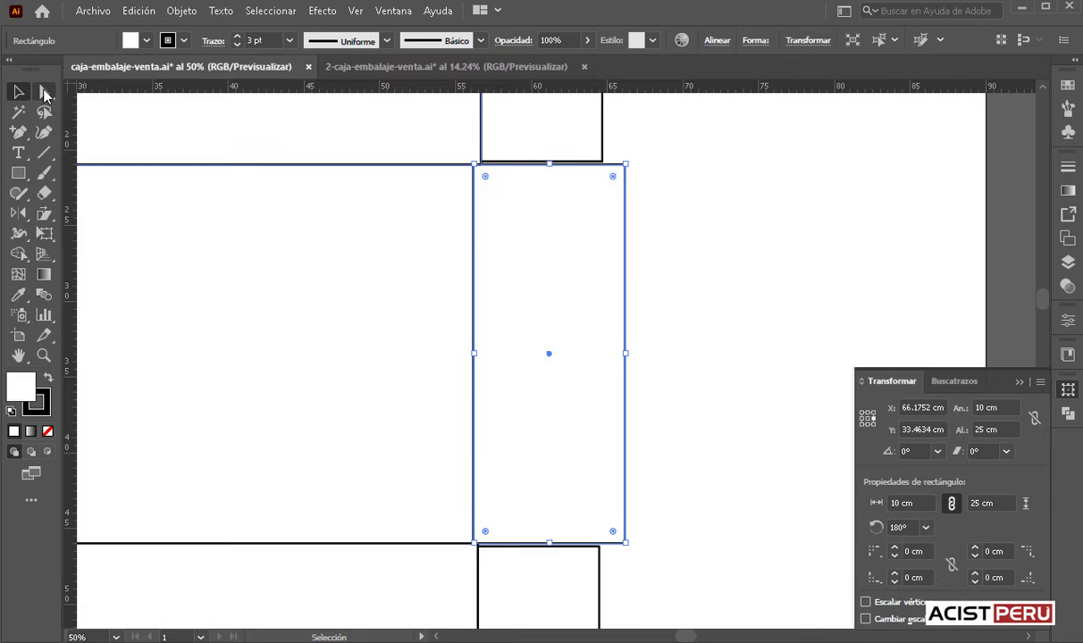
# - Taper the side flap by nudging its top-right corner down and bottom-right corner up
pyautogui.click(44, 92)
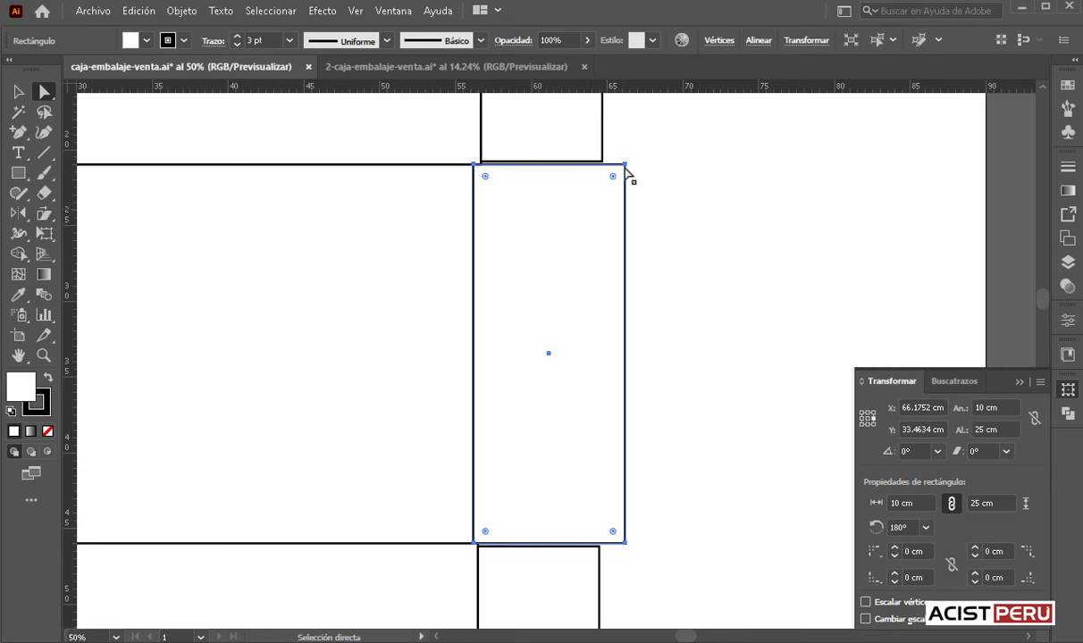
pyautogui.click(626, 165)
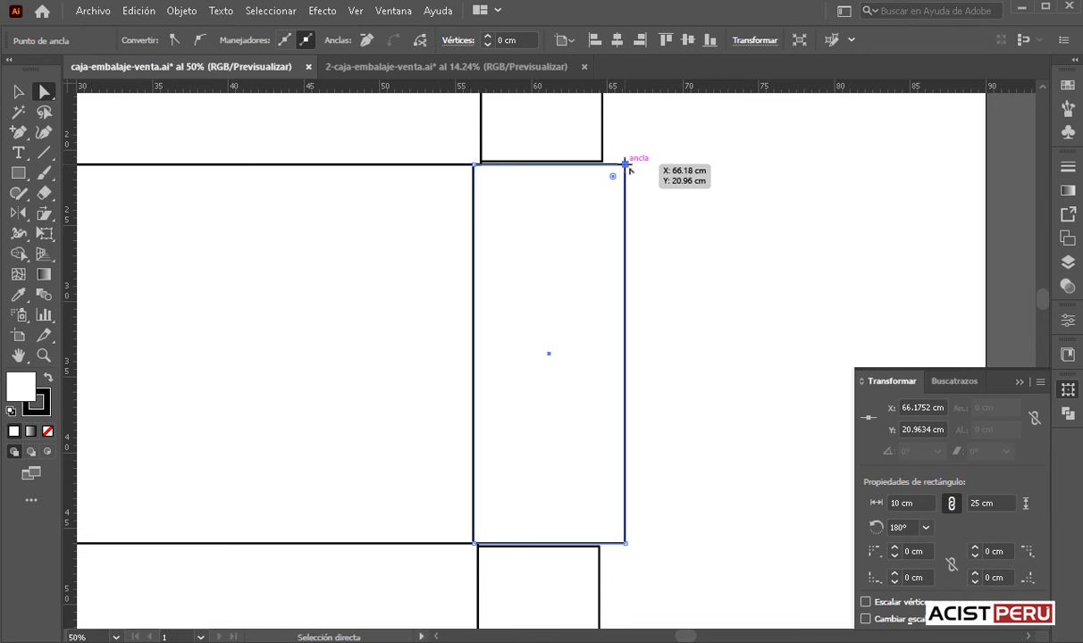
pyautogui.press('Down')
pyautogui.press('Down')
pyautogui.press('Down')
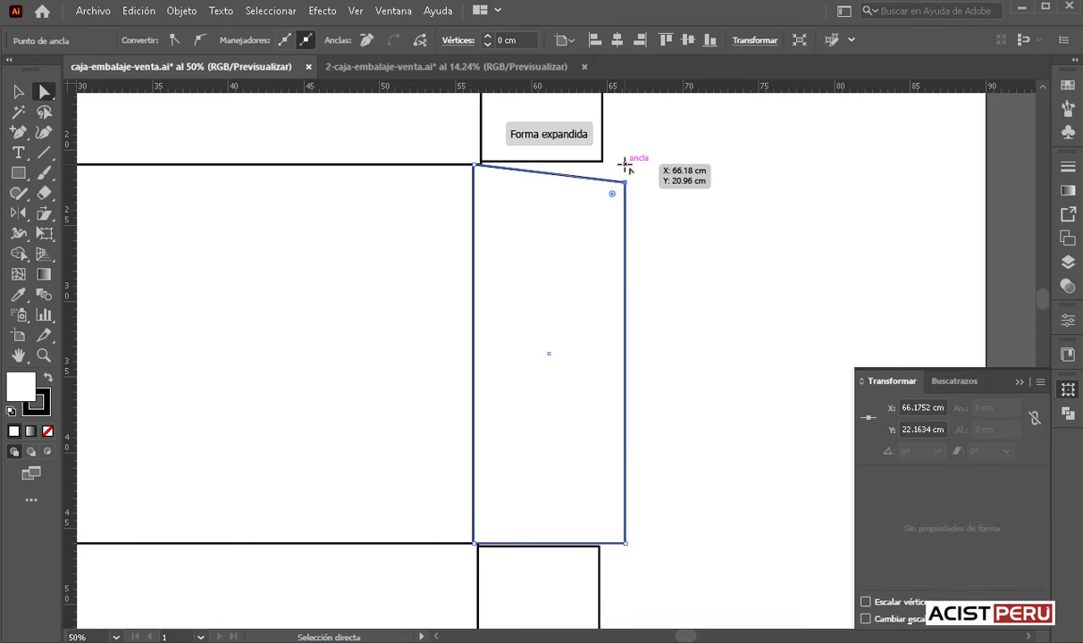
pyautogui.press('Down')
pyautogui.press('Down')
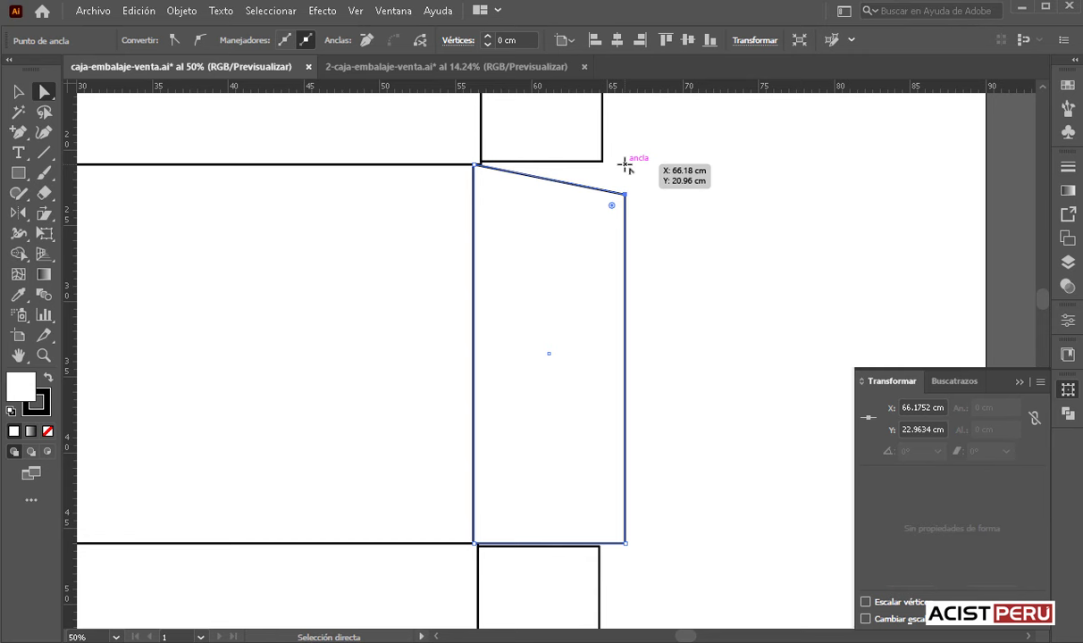
pyautogui.click(625, 544)
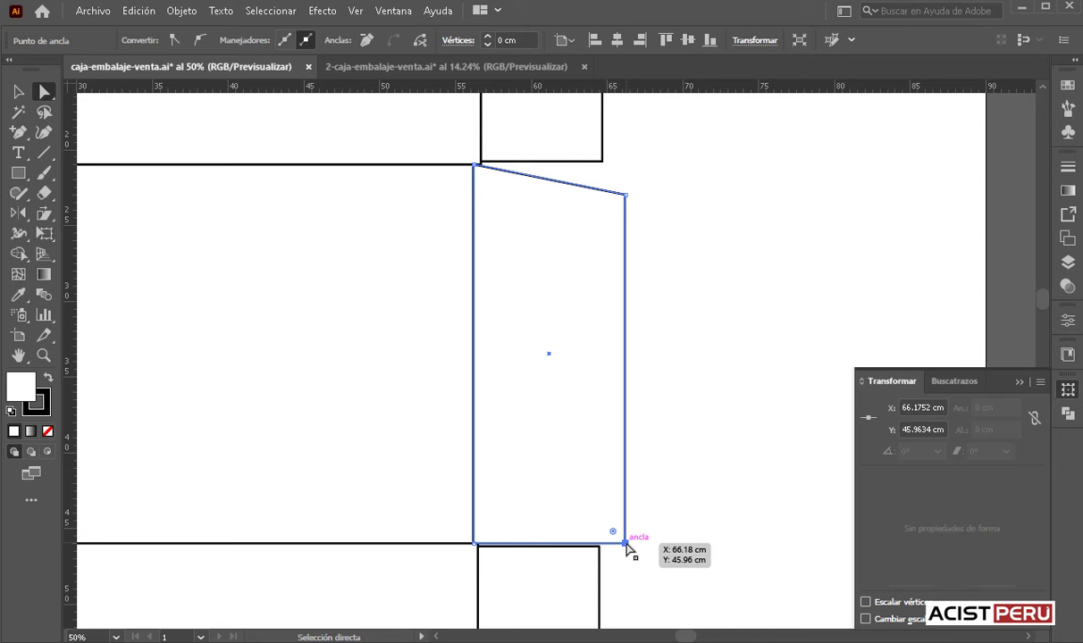
pyautogui.hotkey('shift', 'Up')
pyautogui.hotkey('shift', 'Up')
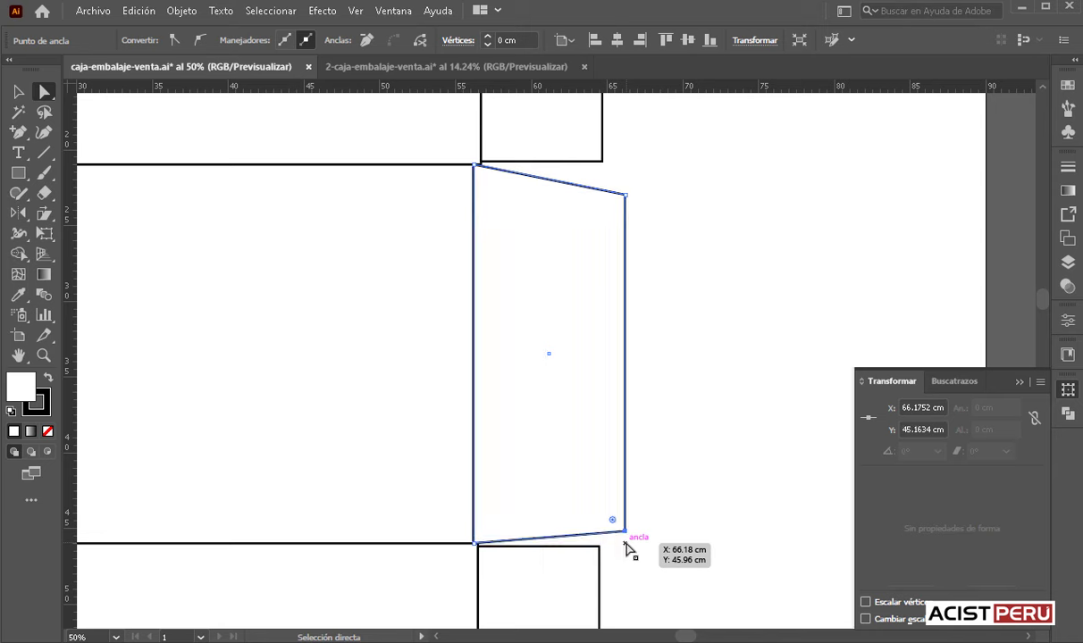
pyautogui.hotkey('shift', 'Up')
pyautogui.hotkey('shift', 'Up')
pyautogui.hotkey('shift', 'Up')
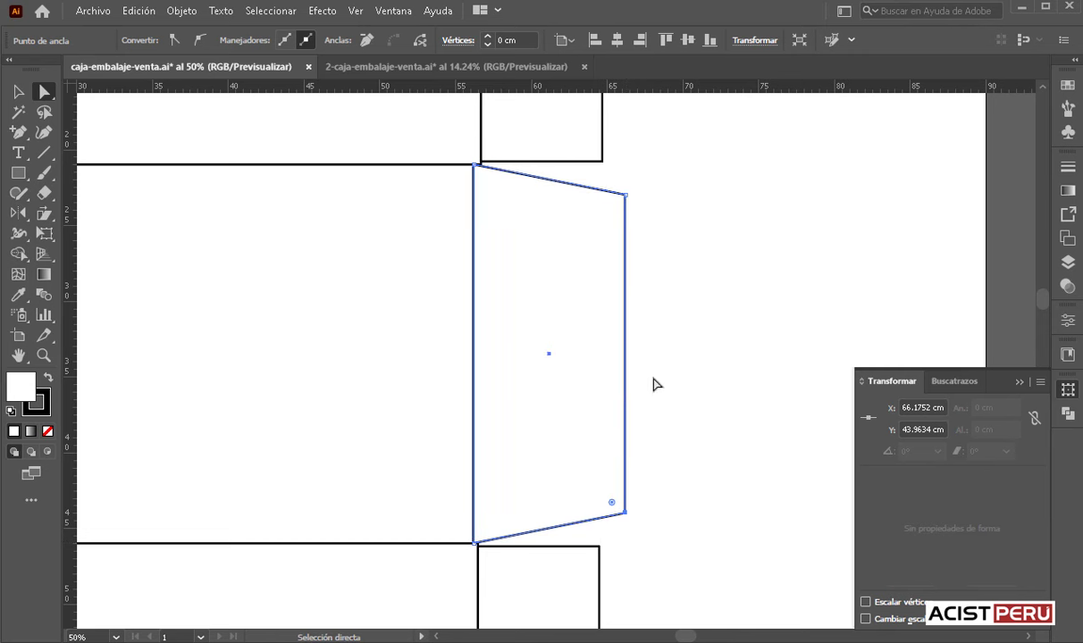
pyautogui.click(587, 345)
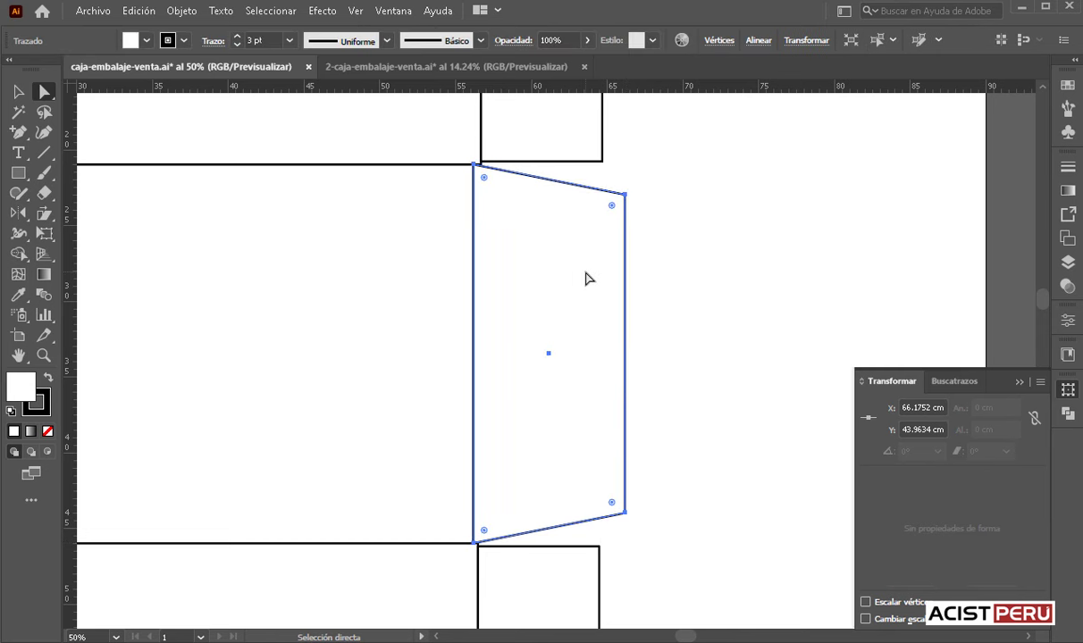
# - Round the flap's two outer corners with a 4 cm radius
pyautogui.click(624, 193)
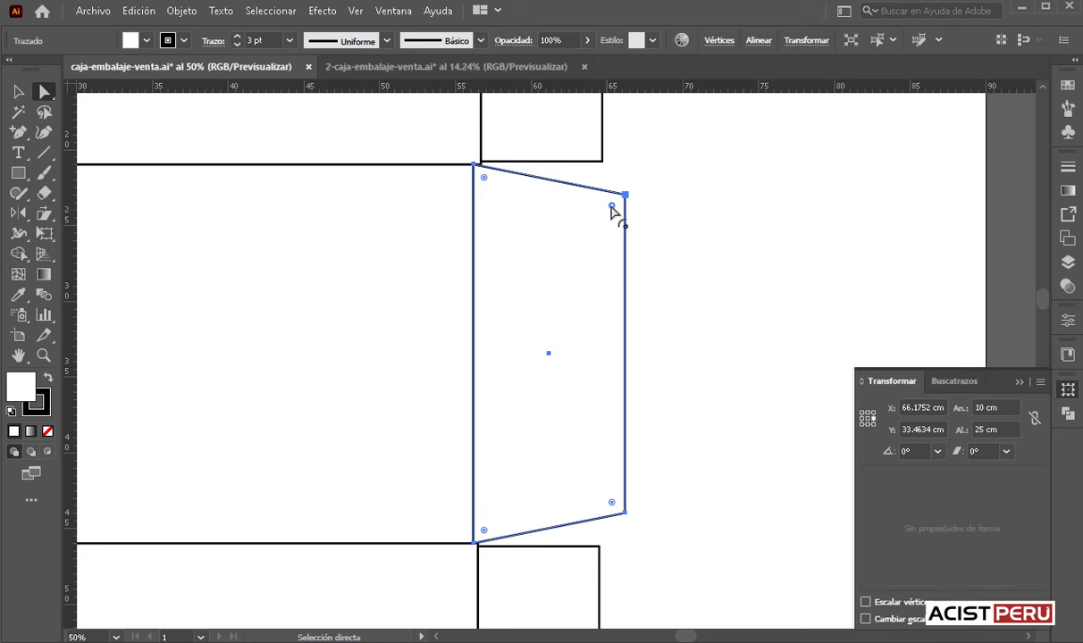
pyautogui.keyDown('shift'); pyautogui.click(610, 506); pyautogui.keyUp('shift')
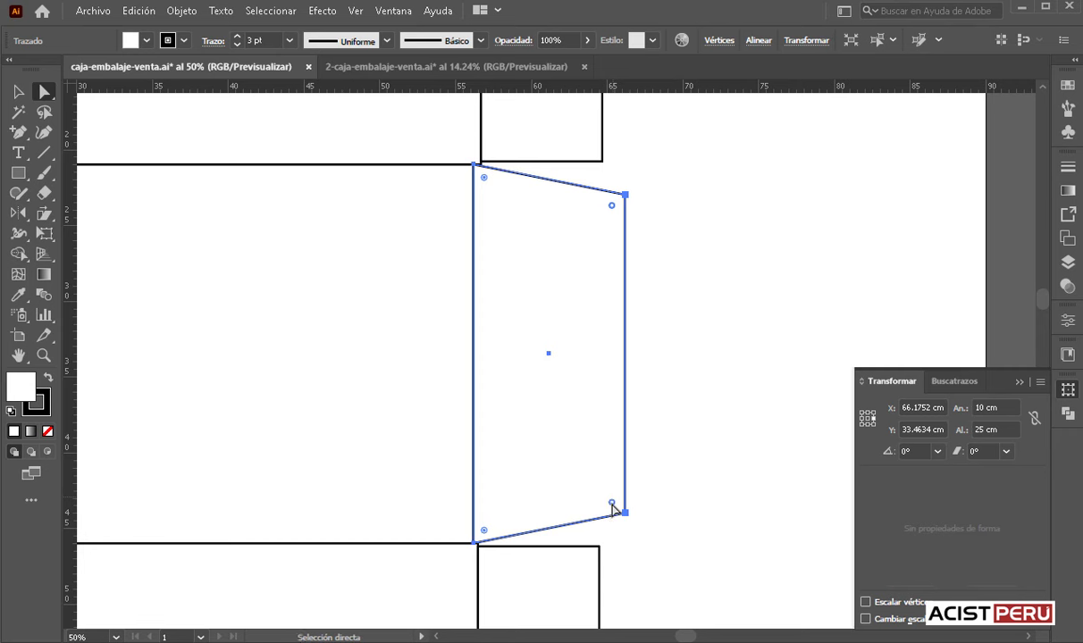
pyautogui.doubleClick(611, 206)
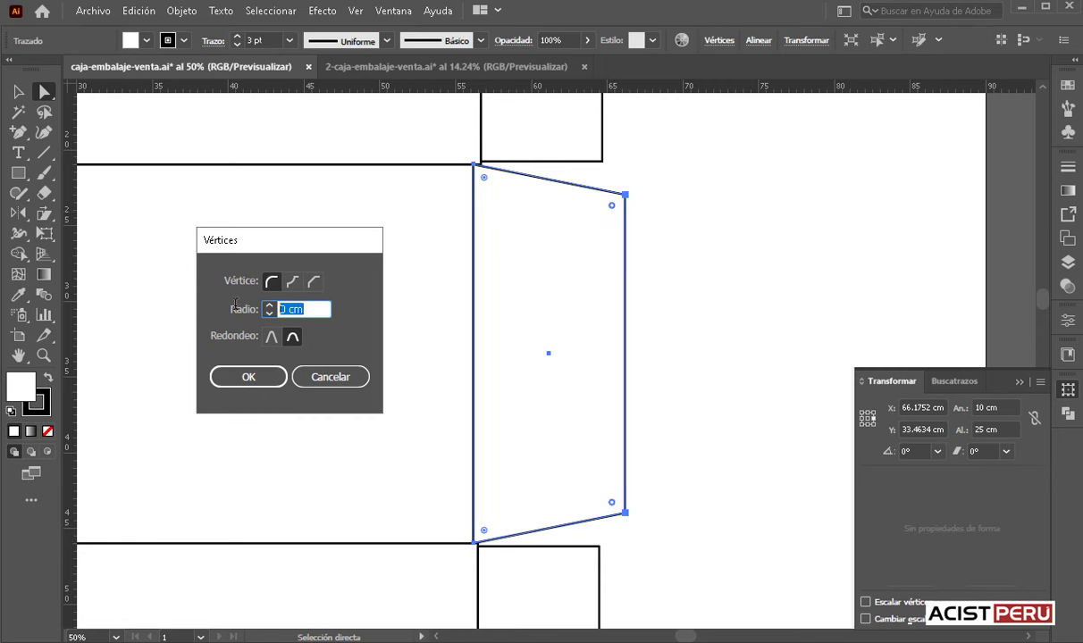
pyautogui.write('4')
pyautogui.press('Return')
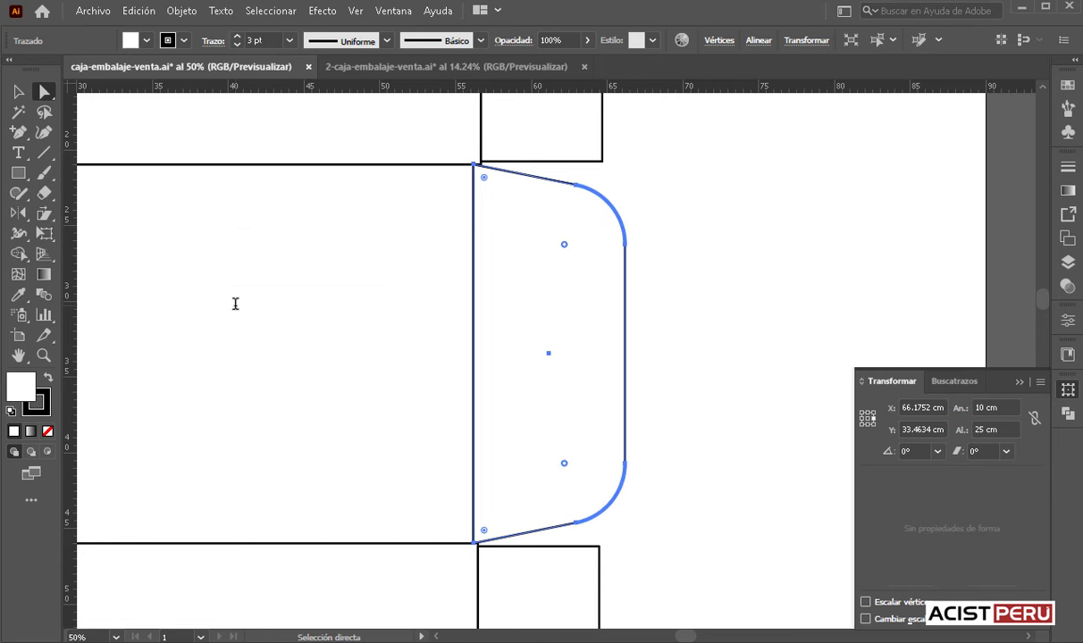
pyautogui.click(728, 297)
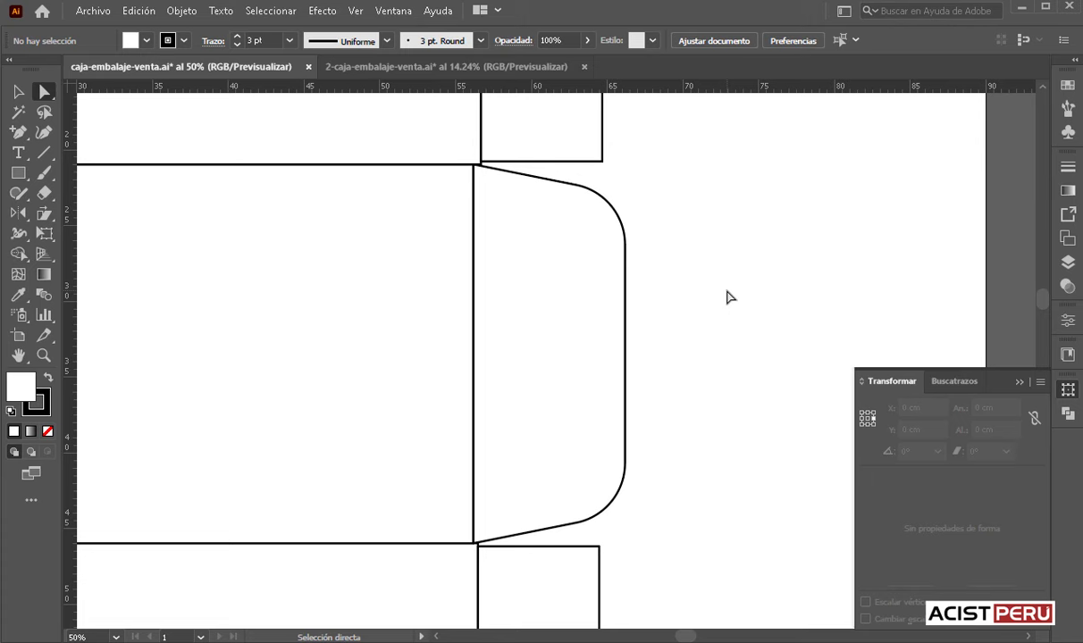
pyautogui.hotkey('ctrl', '-')
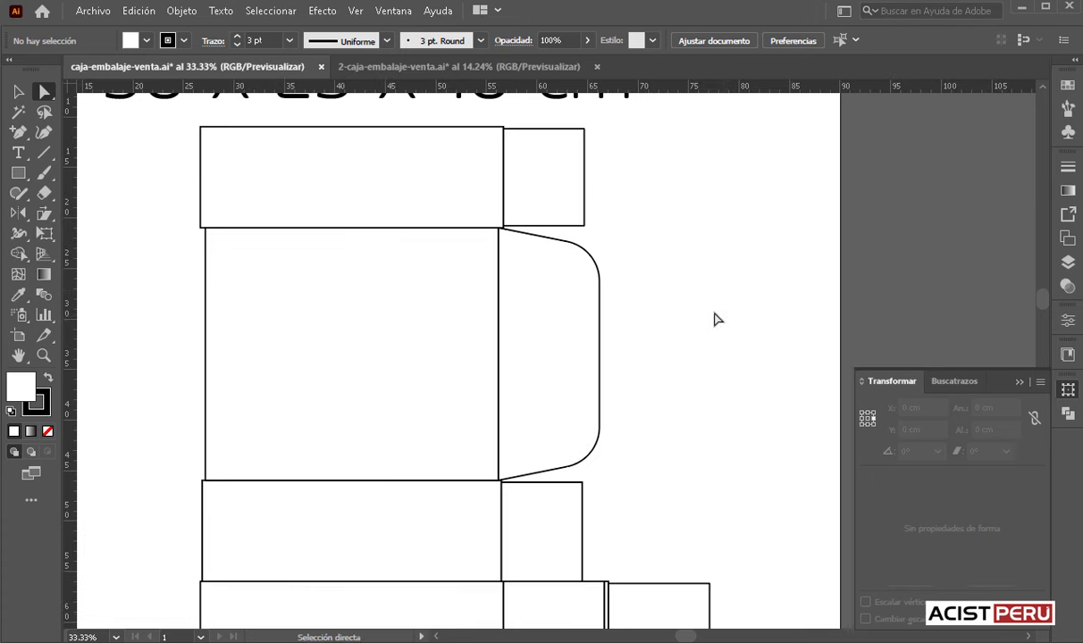
# - Taper the small flap beside the top panel by lowering its top outer anchor
pyautogui.moveTo(667, 305); pyautogui.dragTo(645, 381)
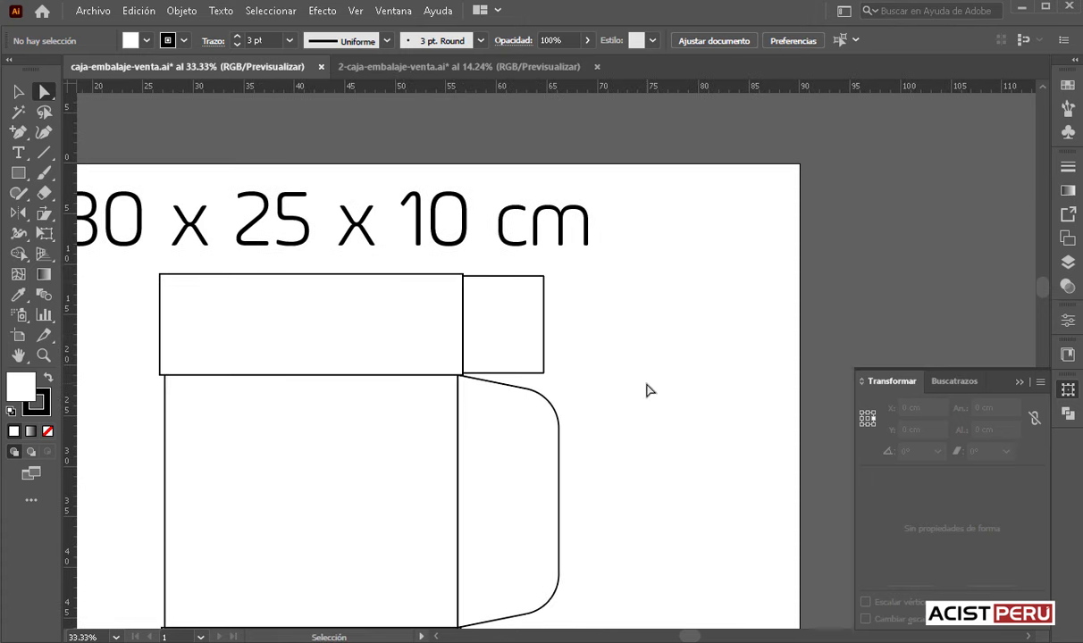
pyautogui.hotkey('ctrl', '+')
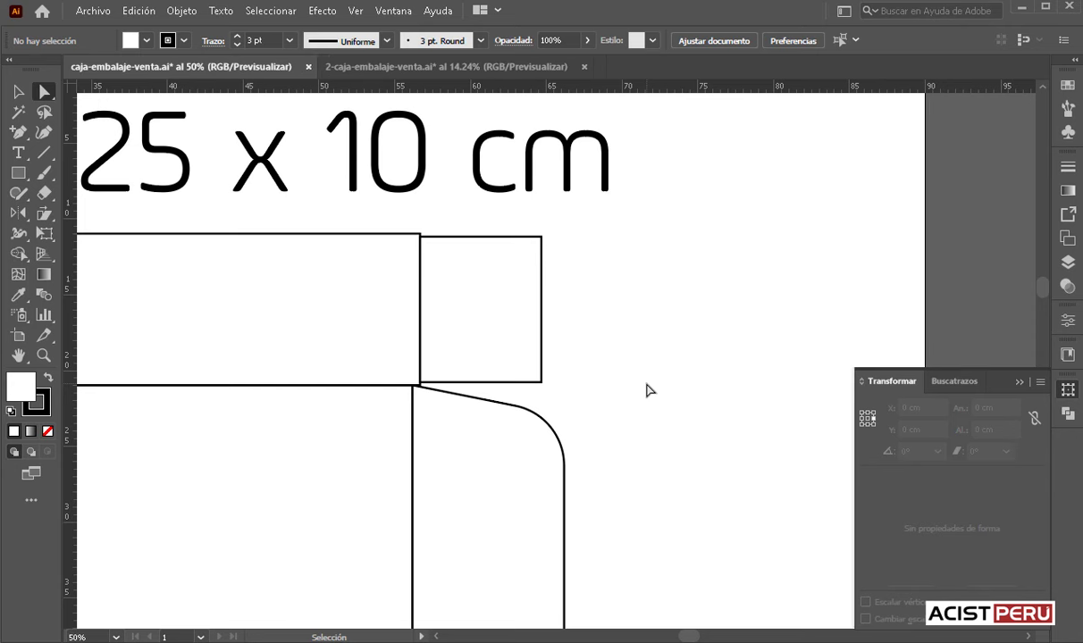
pyautogui.hotkey('ctrl', '+')
pyautogui.press('a')
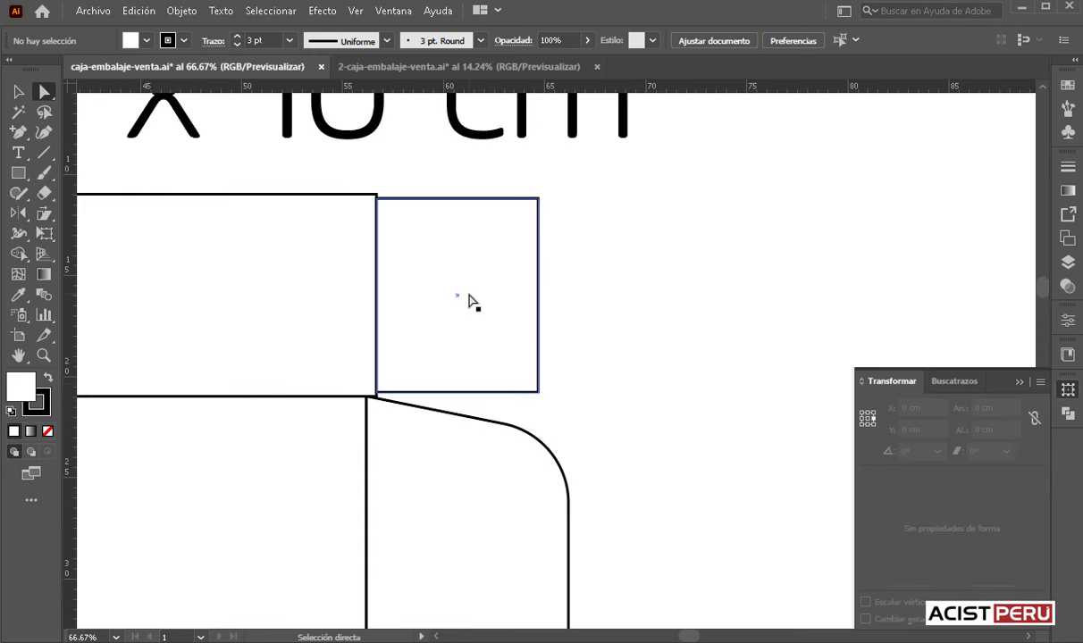
pyautogui.click(469, 301)
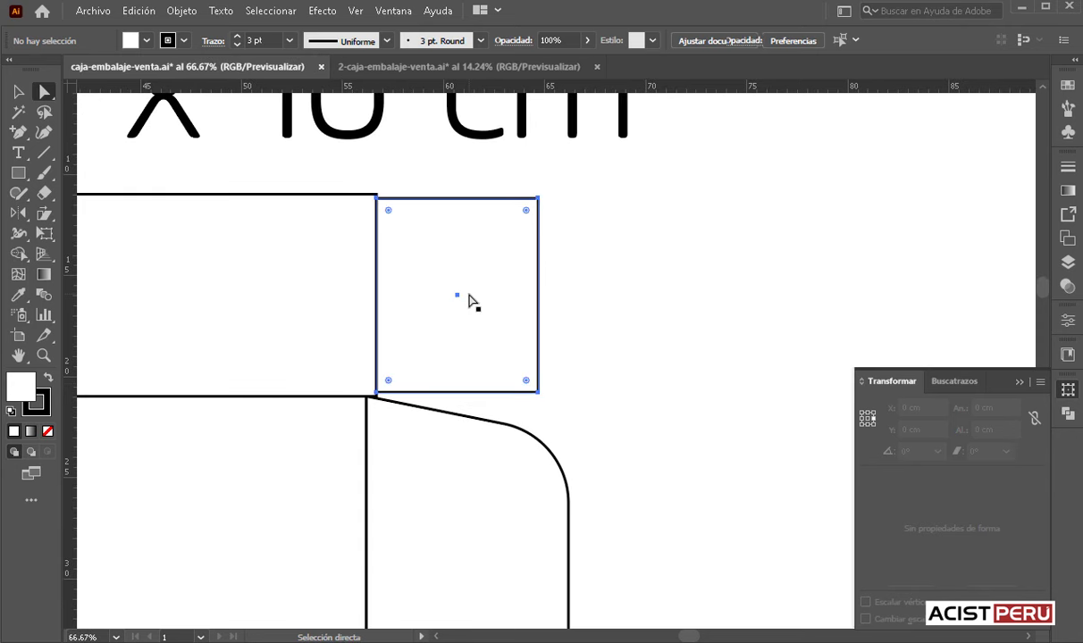
pyautogui.click(537, 199)
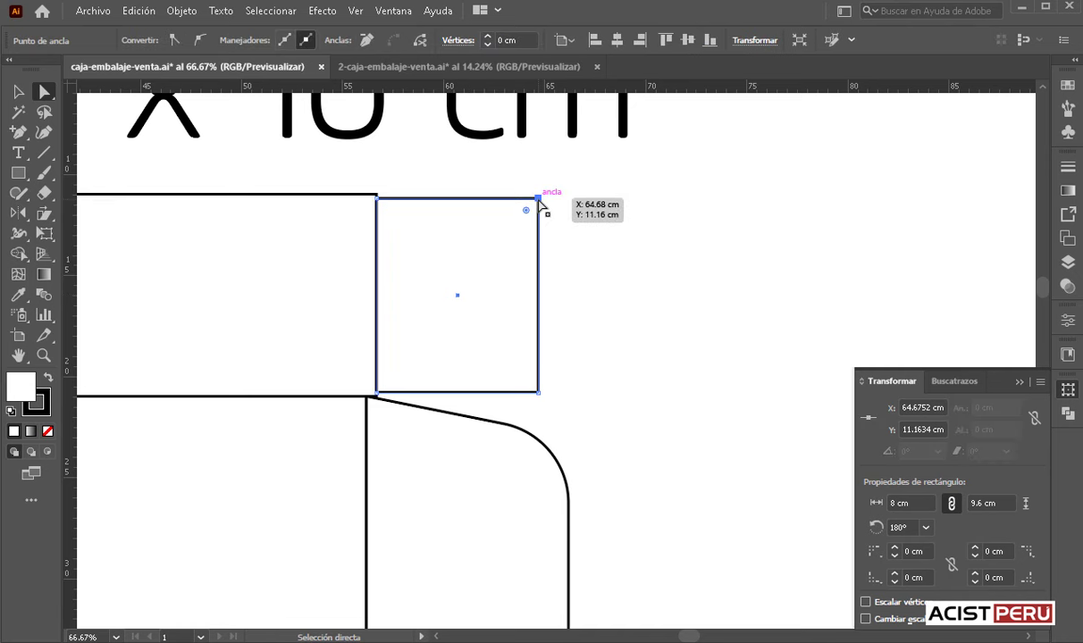
pyautogui.press('Down')
pyautogui.press('Down')
pyautogui.press('Down')
pyautogui.press('Down')
pyautogui.press('Down')
pyautogui.press('Down')
pyautogui.press('Down')
pyautogui.press('Down')
pyautogui.press('Down')
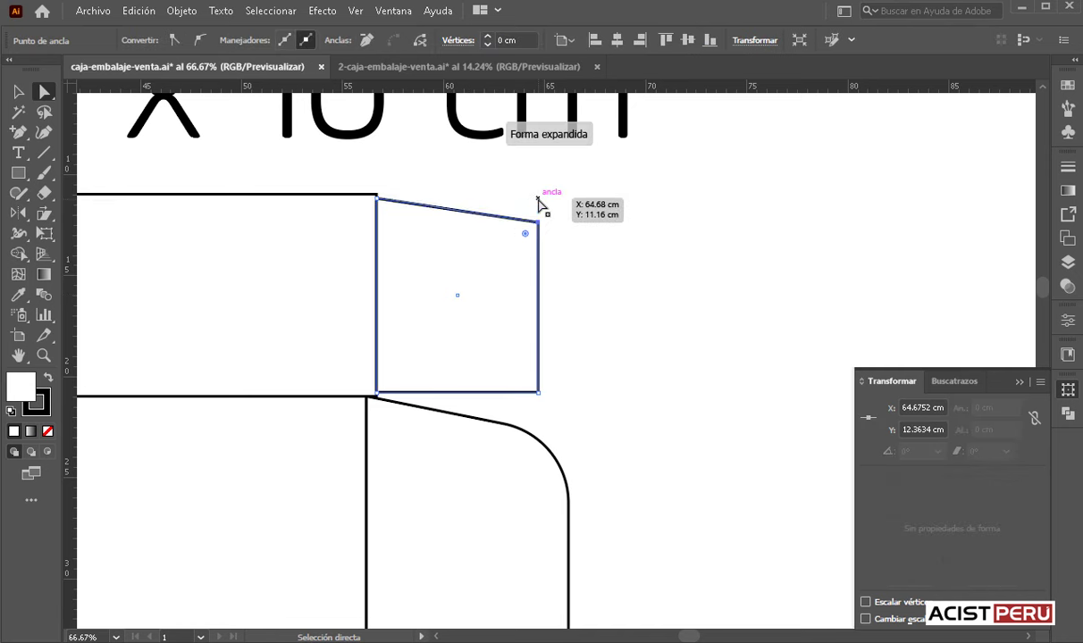
pyautogui.press('Down')
pyautogui.press('Down')
pyautogui.press('Down')
pyautogui.press('Down')
pyautogui.press('Down')
pyautogui.press('Down')
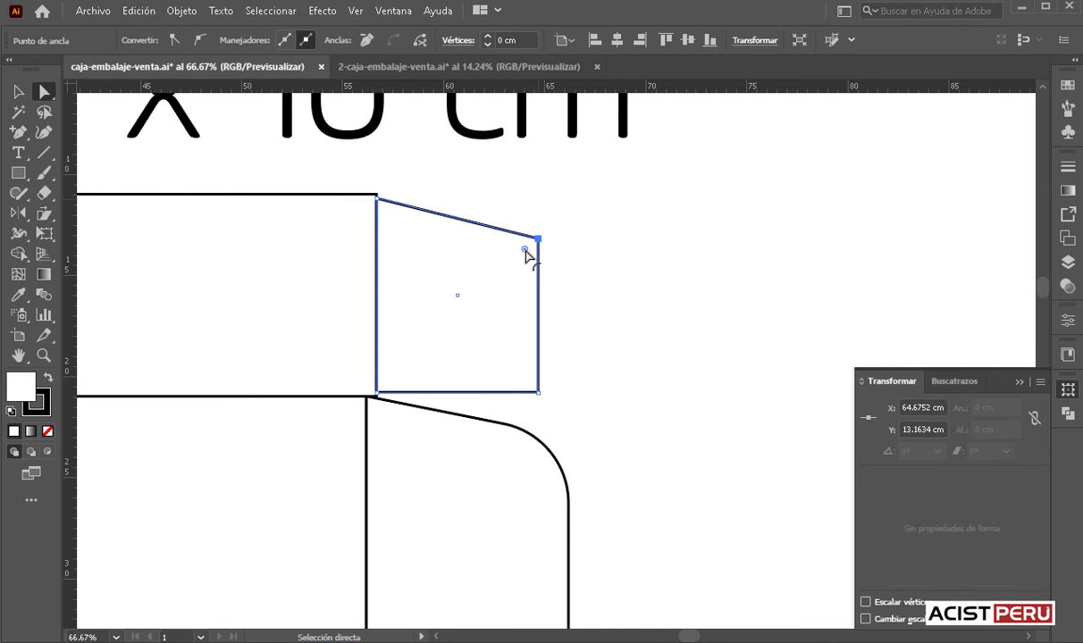
# - Round the flap's top outer corner to 6 cm and its bottom outer corner to 2 cm
pyautogui.doubleClick(525, 250)
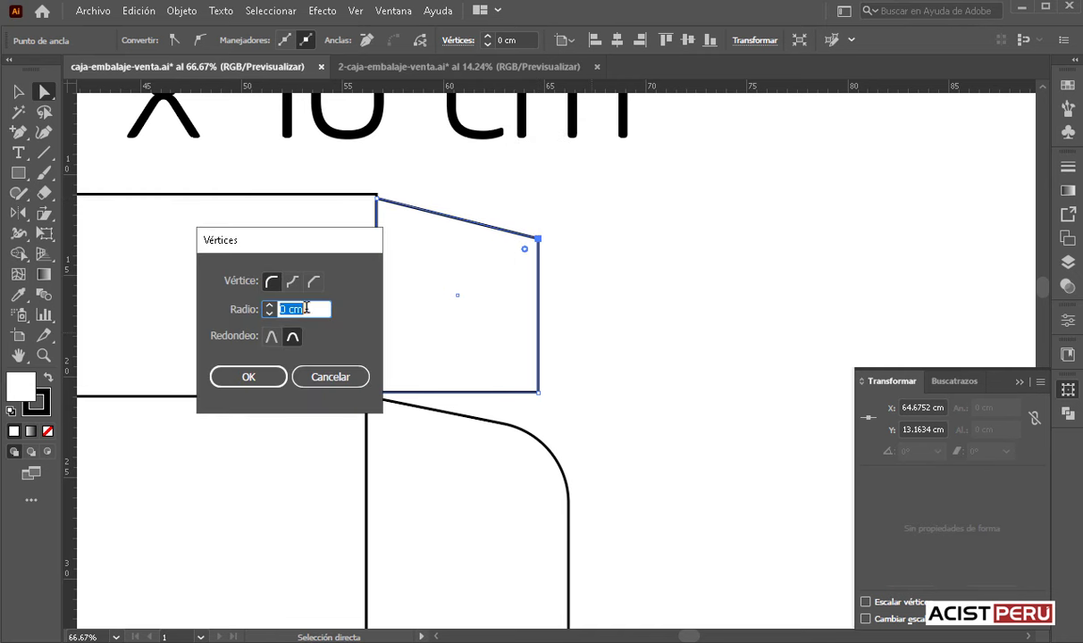
pyautogui.write('6')
pyautogui.press('Return')
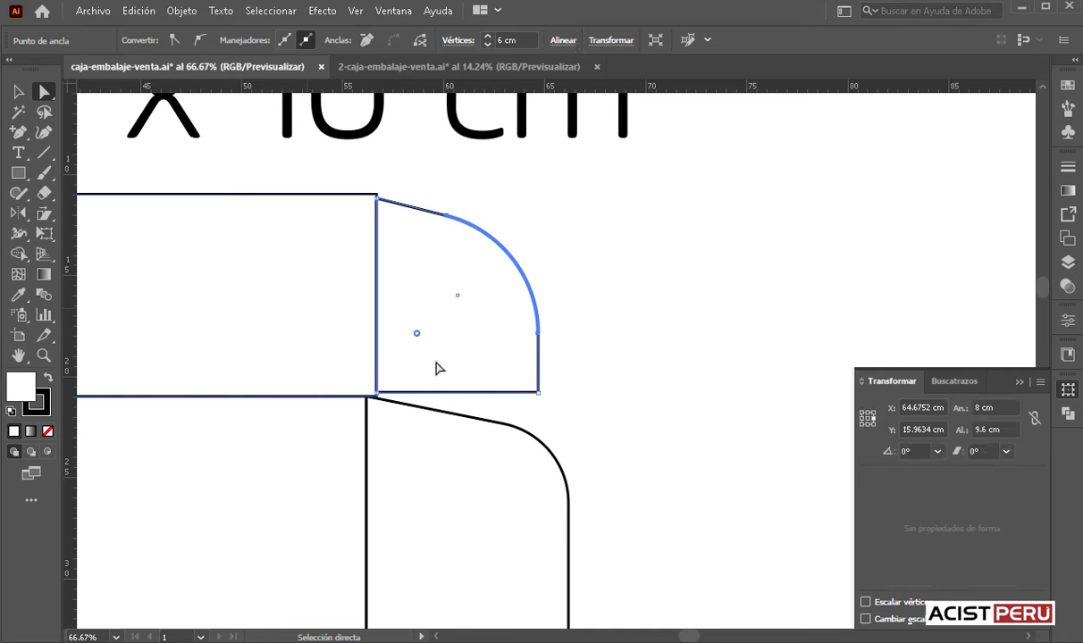
pyautogui.click(501, 364)
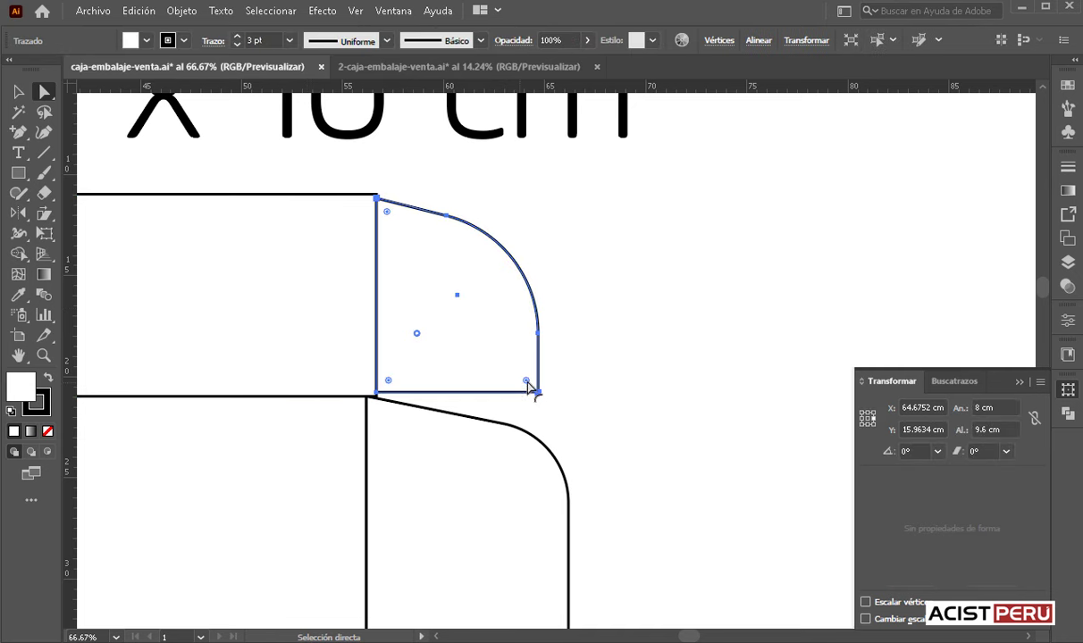
pyautogui.doubleClick(526, 382)
pyautogui.write('2')
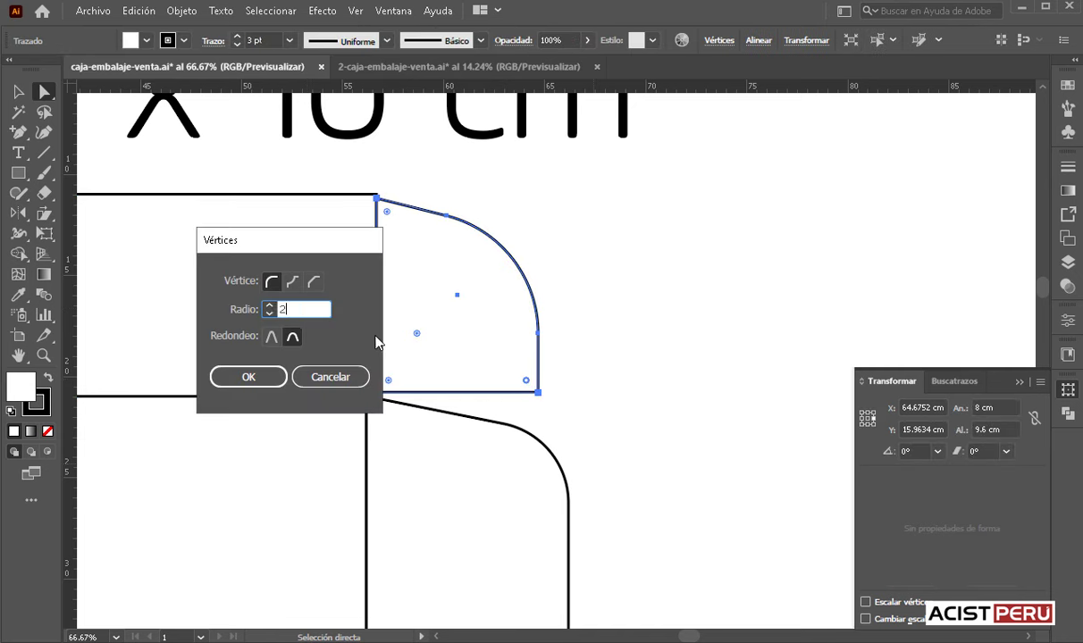
pyautogui.press('Return')
pyautogui.click(689, 307)
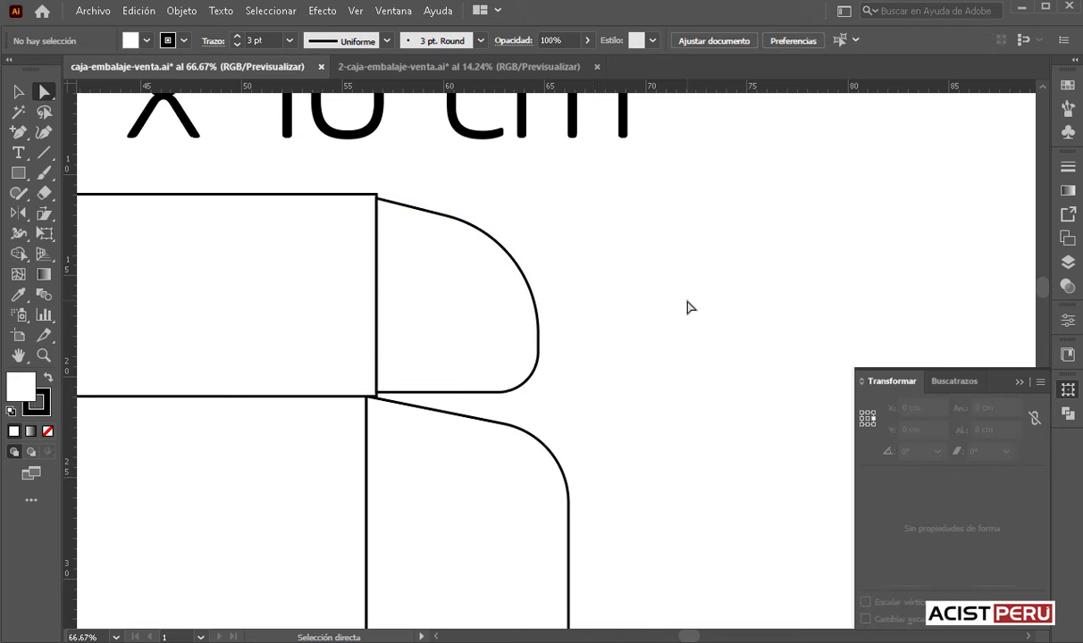
pyautogui.hotkey('ctrl', '-')
pyautogui.hotkey('ctrl', '-')
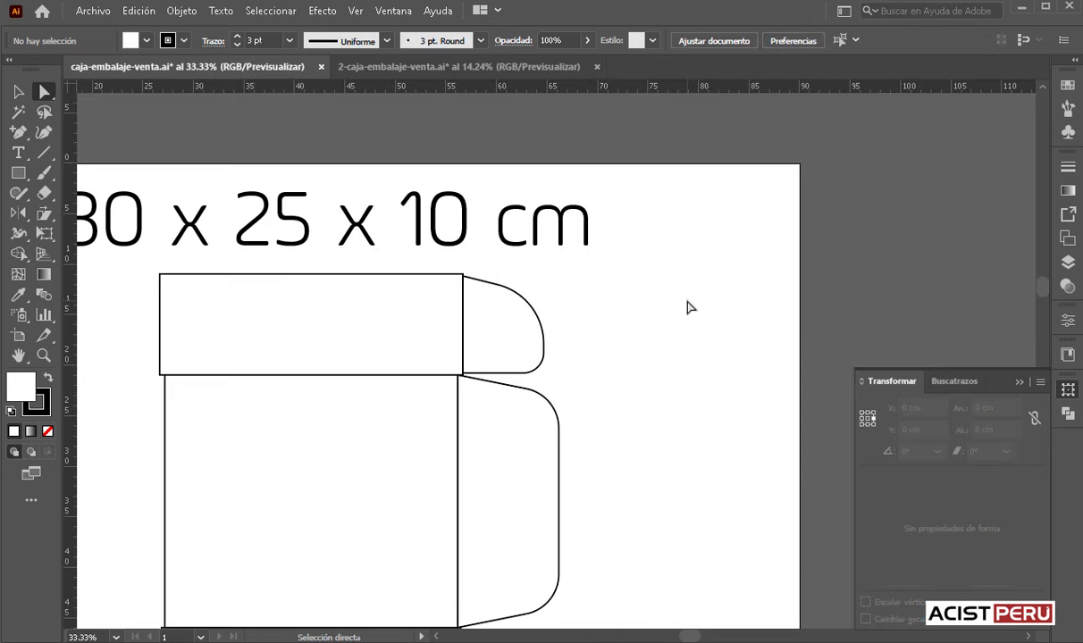
# - Scroll down to bring the right side flap's lower edge into view
pyautogui.scroll(-2, 527, 420)
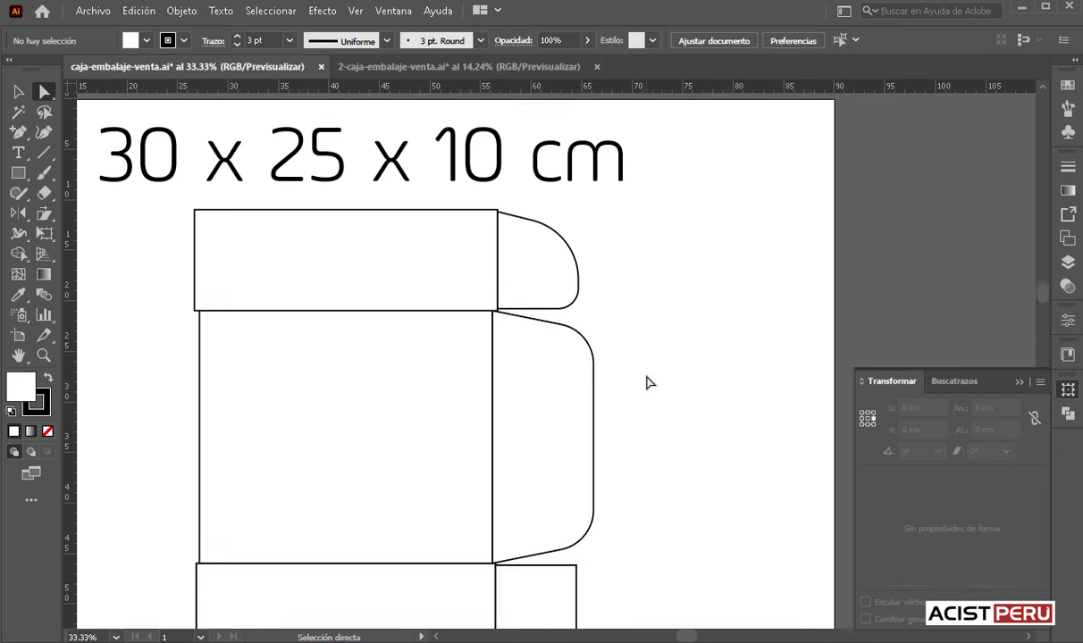
pyautogui.scroll(-3, 645, 379)
pyautogui.scroll(-2, 649, 382)
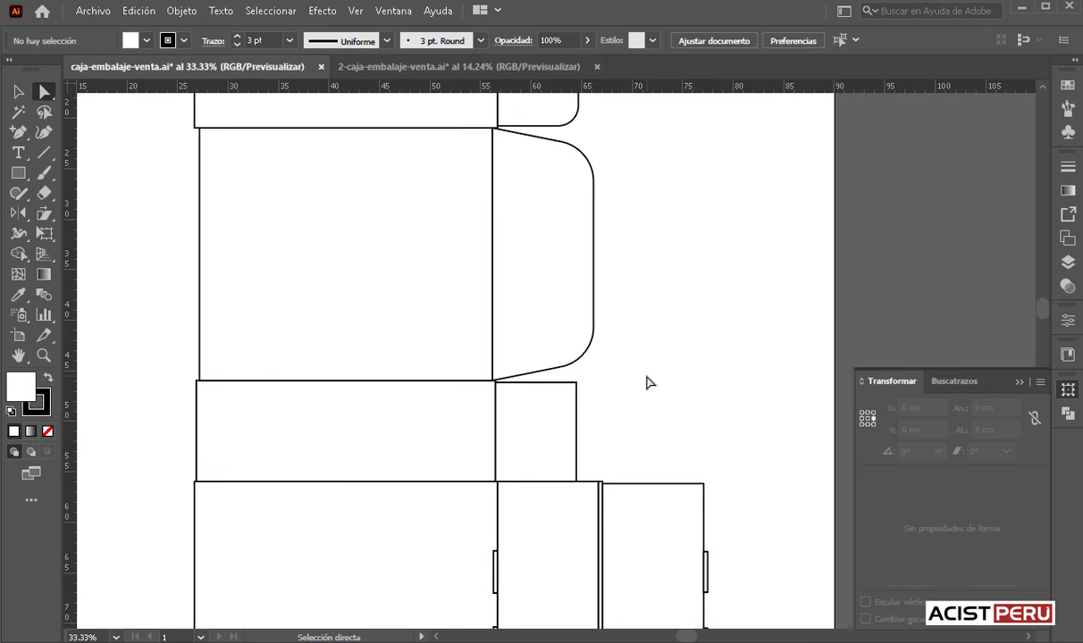
pyautogui.scroll(-1, 649, 382)
pyautogui.scroll(-2, 650, 382)
pyautogui.scroll(-2, 650, 382)
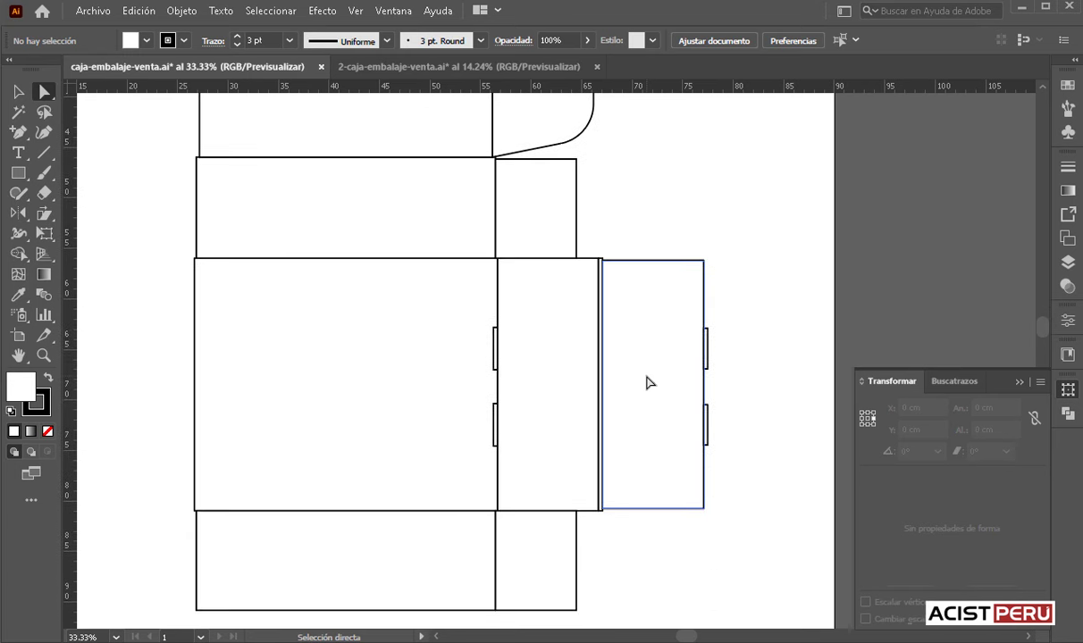
pyautogui.scroll(-1, 649, 382)
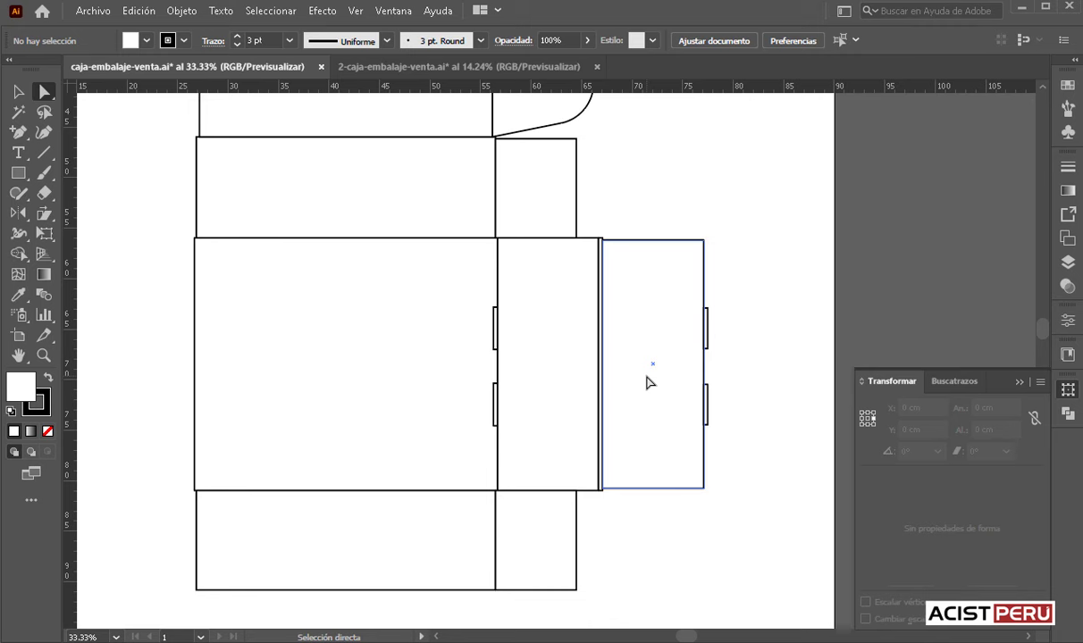
pyautogui.scroll(1, 649, 382)
pyautogui.scroll(2, 649, 382)
# - Zoom in on the side flap's lower joint and select the 29.6 x 10 cm strip below it
pyautogui.click(43, 355)
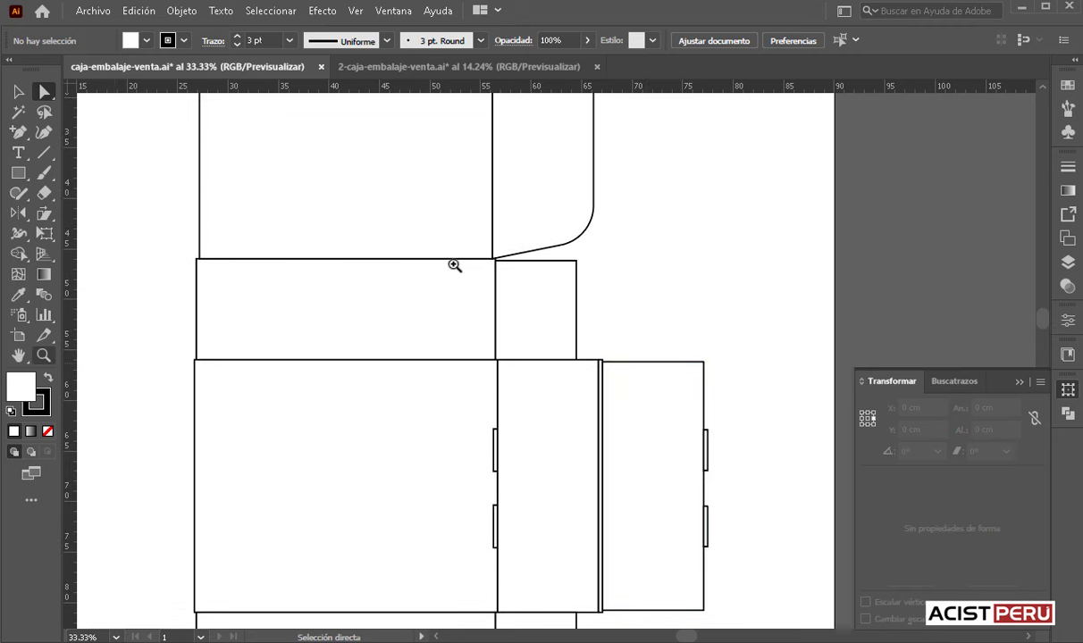
pyautogui.moveTo(455, 266)
pyautogui.mouseDown()
pyautogui.moveTo(503, 257)
pyautogui.moveTo(648, 341)
pyautogui.moveTo(541, 284)
pyautogui.moveTo(661, 340)
pyautogui.moveTo(725, 340)
pyautogui.moveTo(469, 309)
pyautogui.moveTo(651, 435)
pyautogui.moveTo(608, 403)
pyautogui.mouseUp()
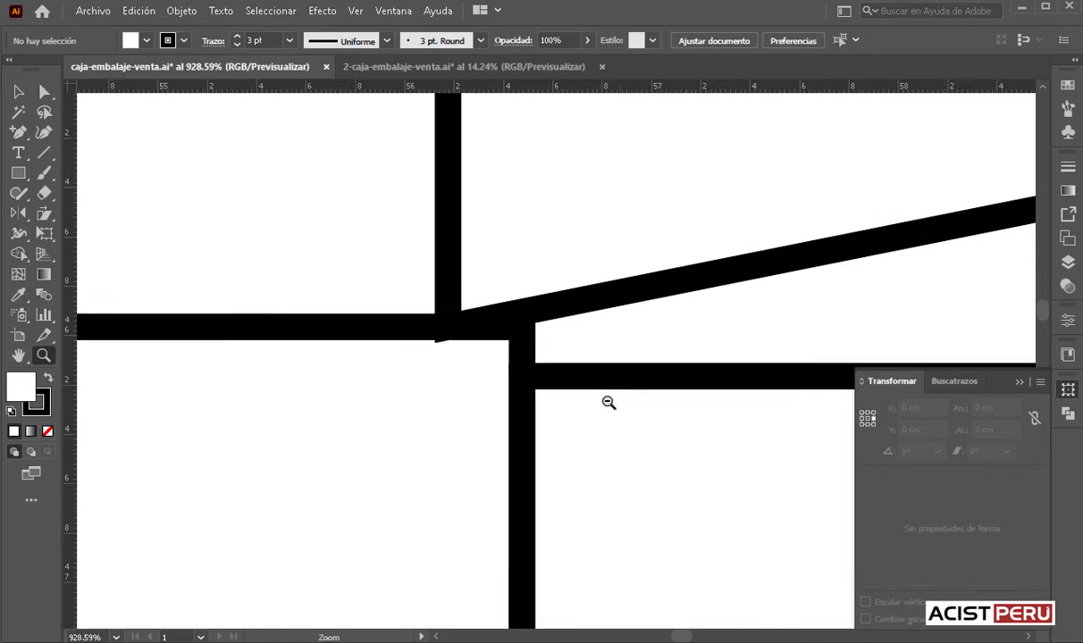
pyautogui.click(45, 94)
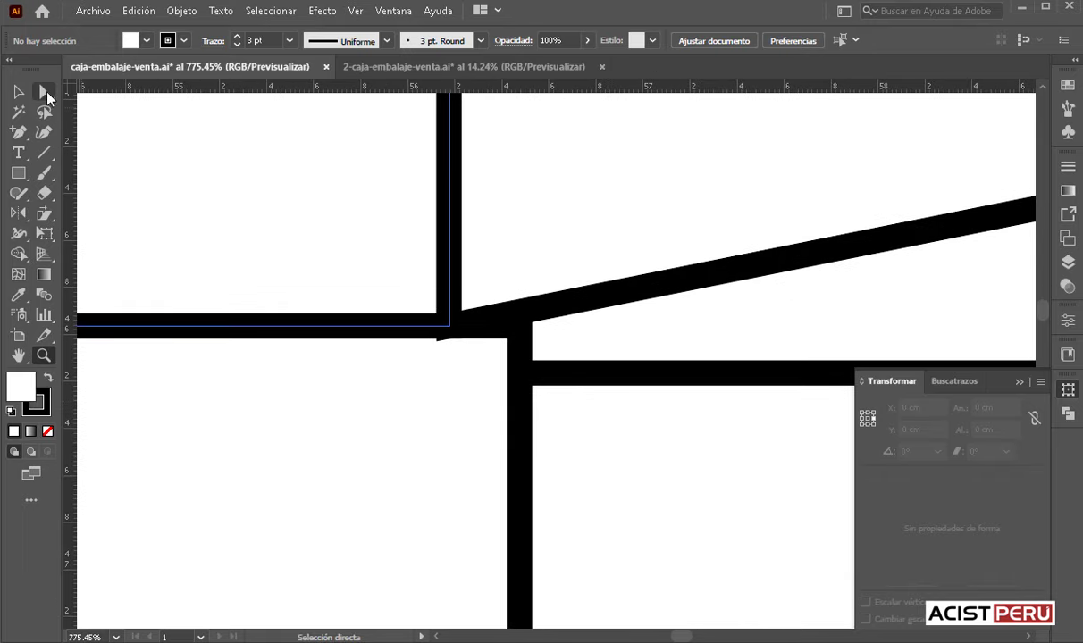
pyautogui.click(515, 347)
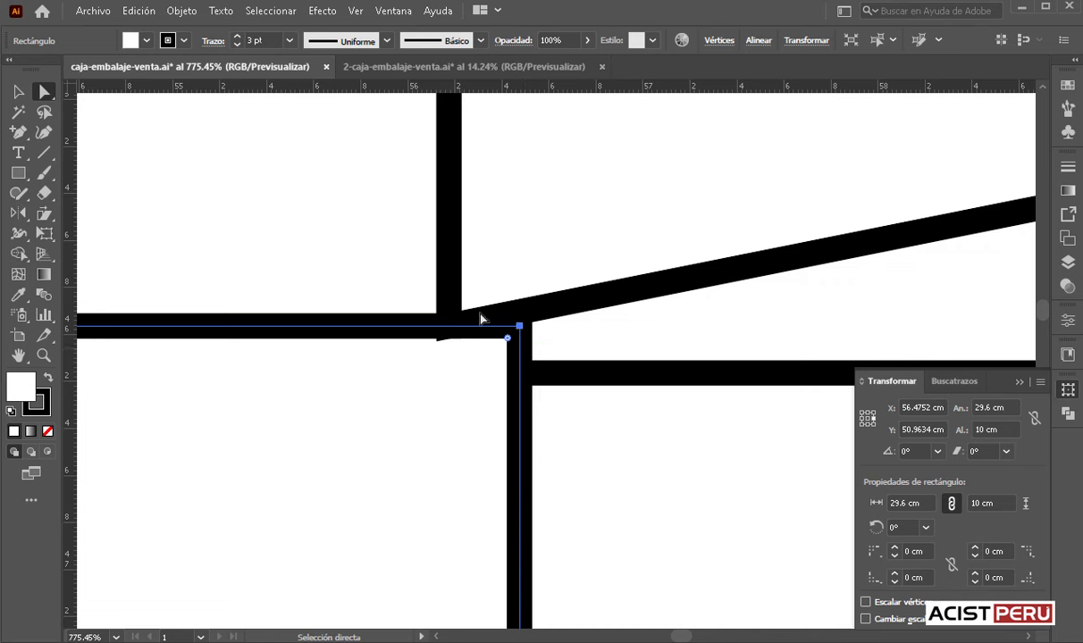
# - Add an anchor on the rectangle edge and pull its corner down onto the lower panel's corner
pyautogui.click(16, 134)
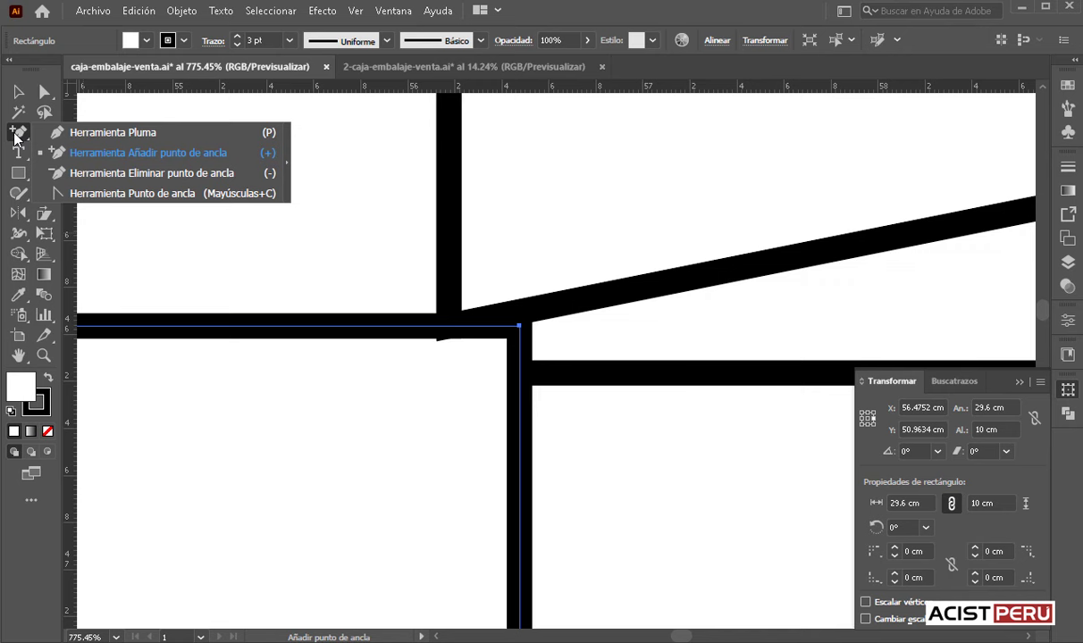
pyautogui.click(108, 132)
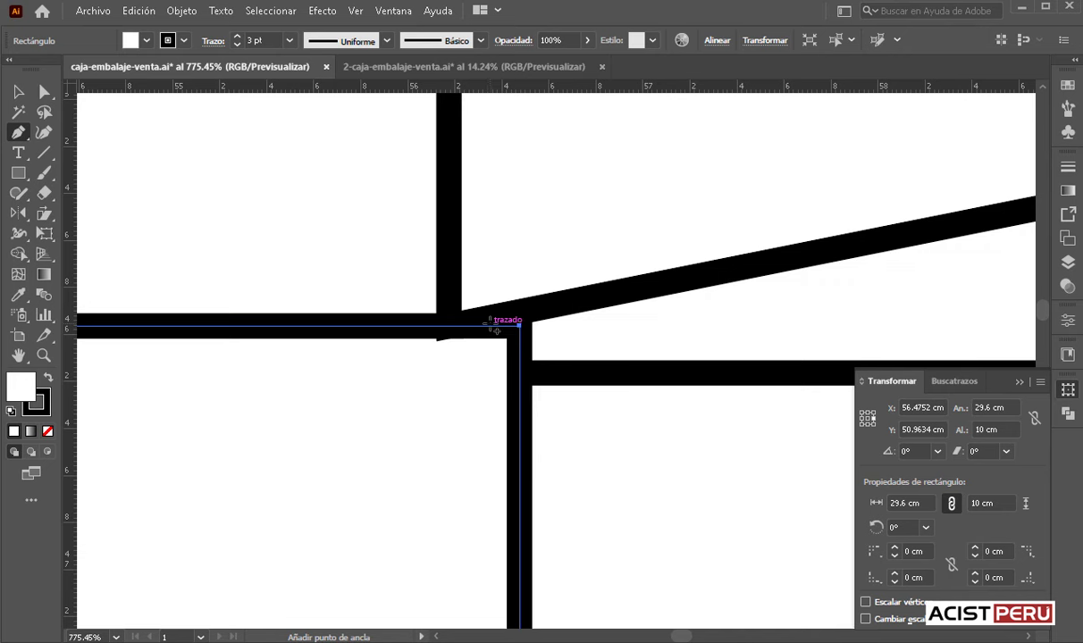
pyautogui.click(494, 329)
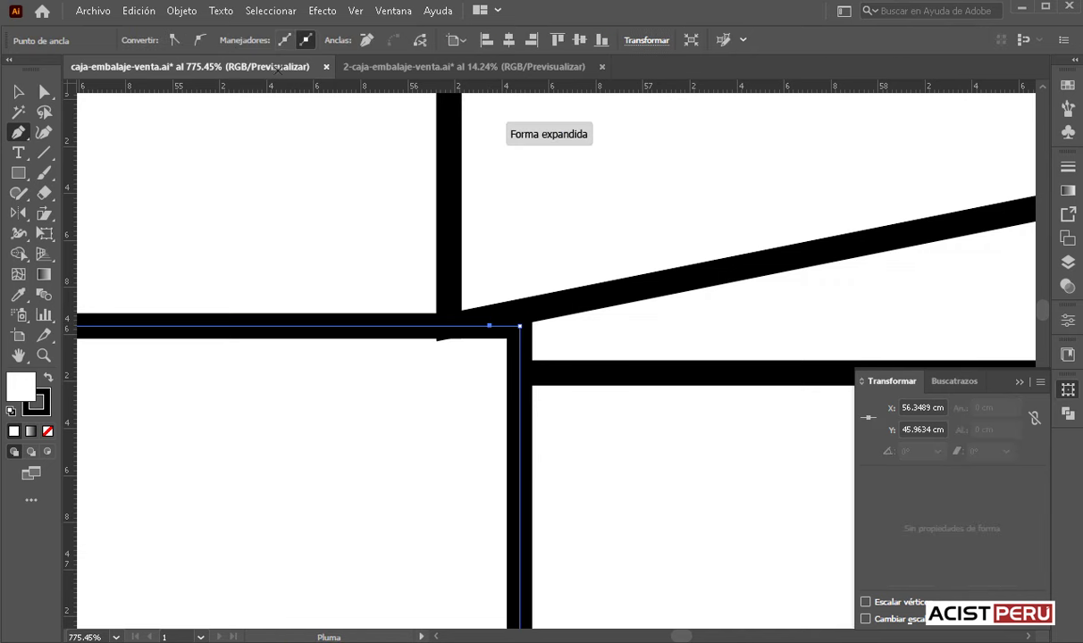
pyautogui.click(43, 92)
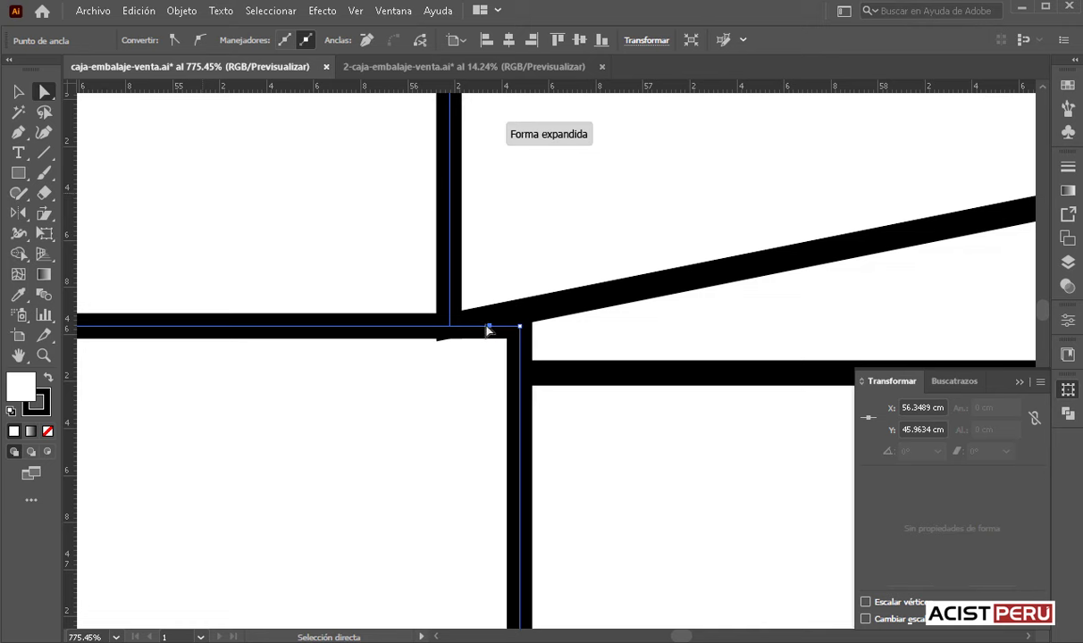
pyautogui.moveTo(491, 331); pyautogui.dragTo(448, 327)
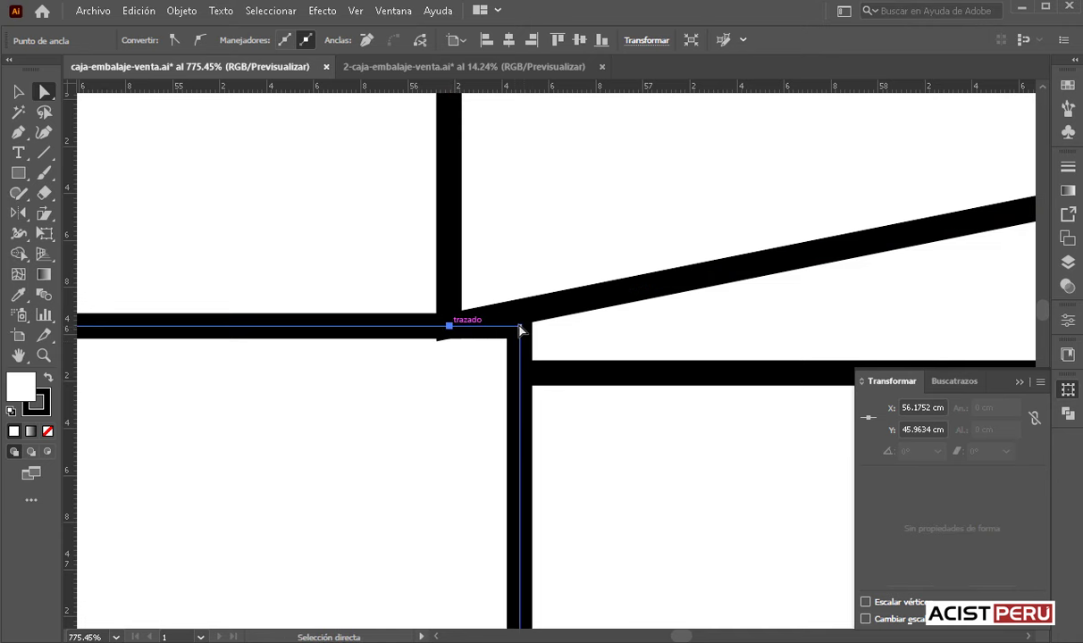
pyautogui.click(520, 326)
pyautogui.moveTo(520, 326); pyautogui.dragTo(519, 371)
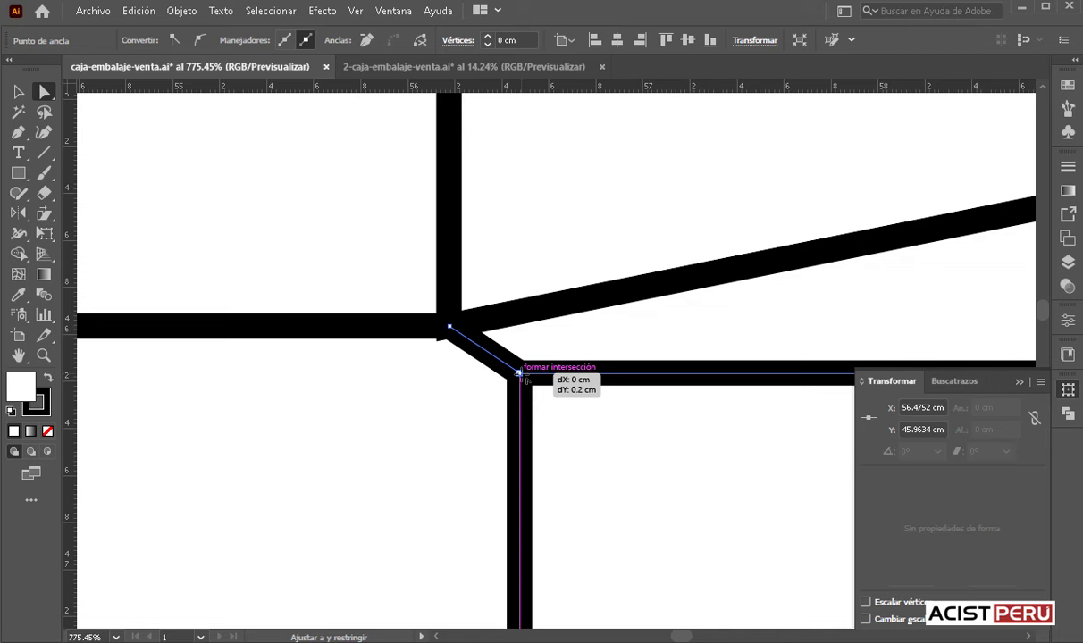
pyautogui.click(585, 347)
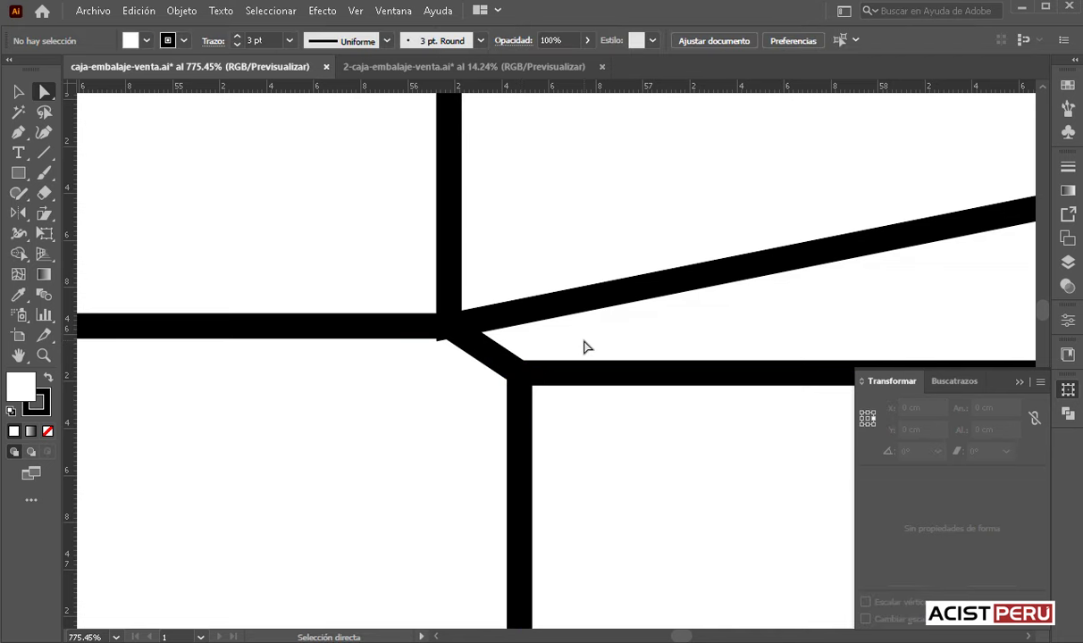
# - Zoom in on the upper flap junction and select the upper-left rectangle
pyautogui.hotkey('ctrl', '-')
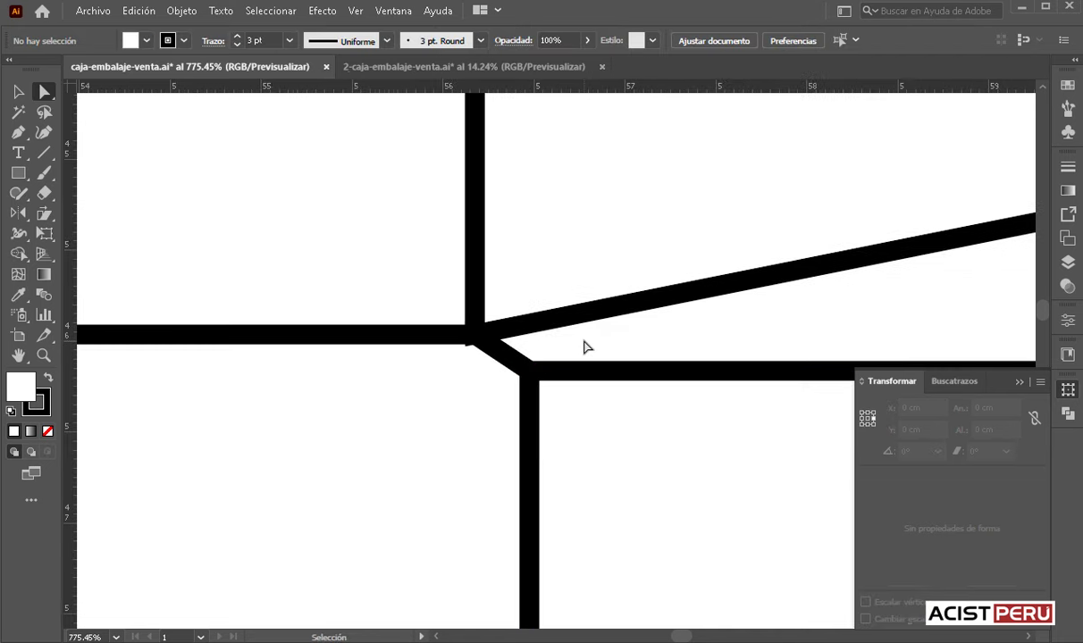
pyautogui.hotkey('ctrl', '-')
pyautogui.hotkey('ctrl', '-')
pyautogui.hotkey('ctrl', '-')
pyautogui.hotkey('ctrl', '-')
pyautogui.hotkey('ctrl', '-')
pyautogui.hotkey('ctrl', '-')
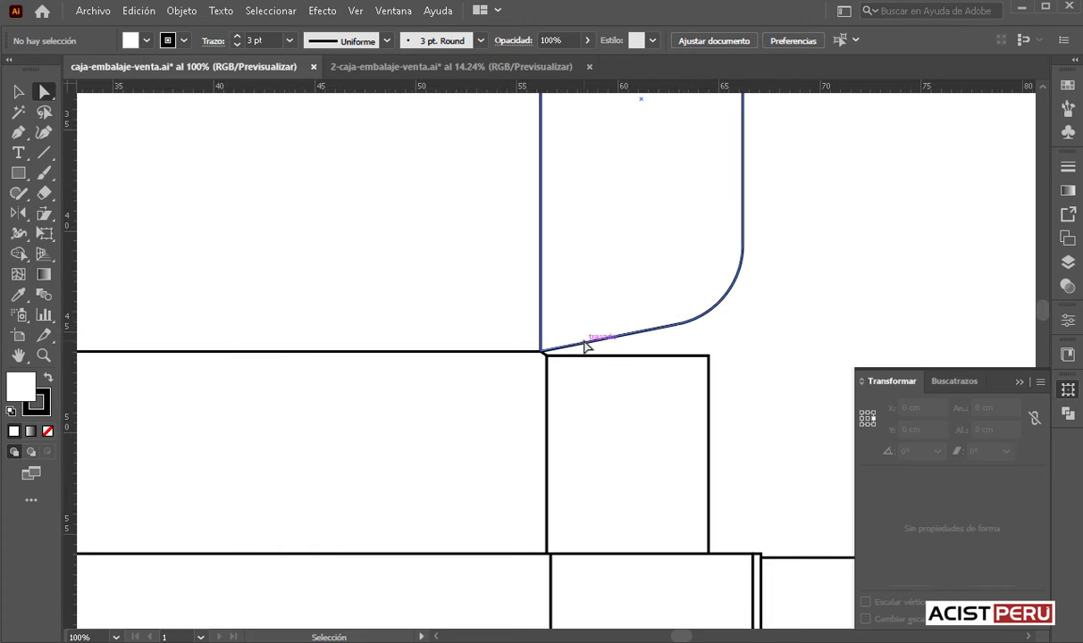
pyautogui.hotkey('ctrl', '-')
pyautogui.hotkey('ctrl', '-')
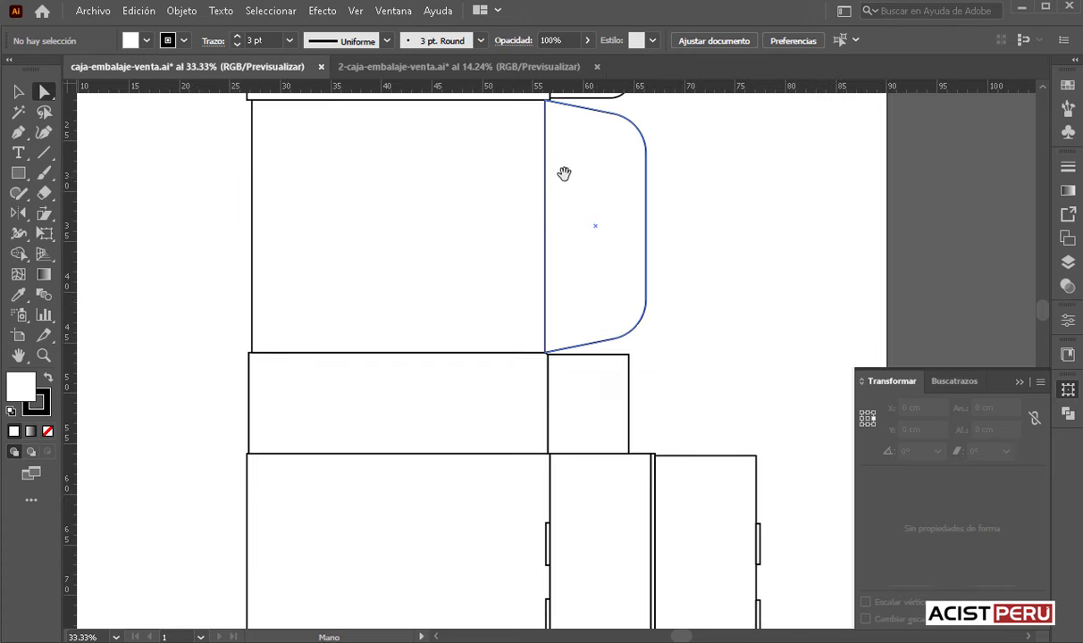
pyautogui.moveTo(563, 173); pyautogui.dragTo(558, 295)
pyautogui.click(43, 354)
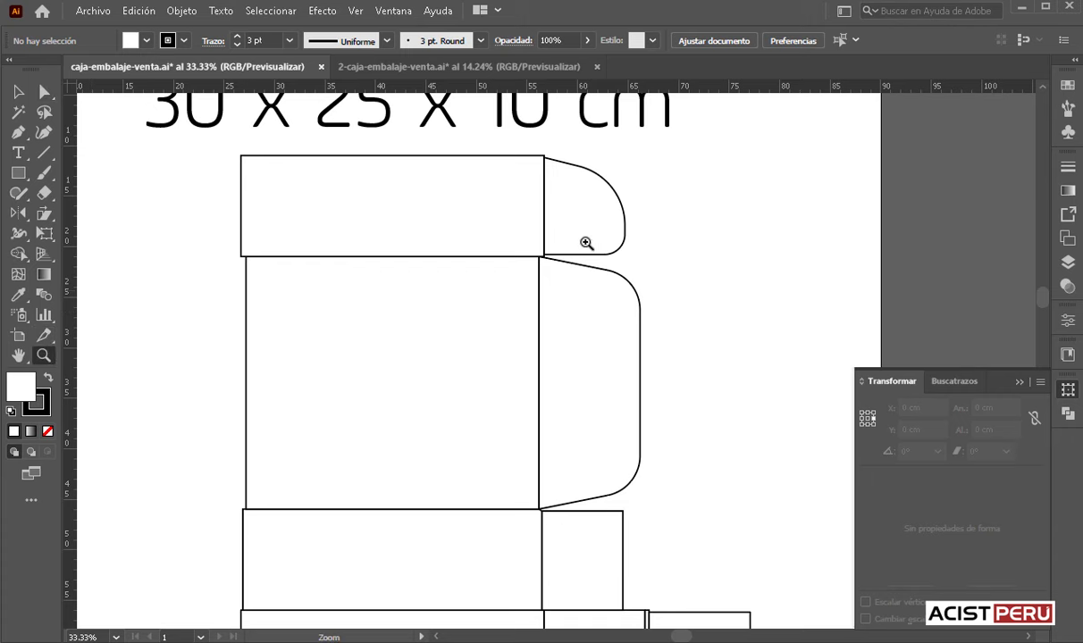
pyautogui.click(587, 283)
pyautogui.moveTo(705, 329); pyautogui.dragTo(621, 338)
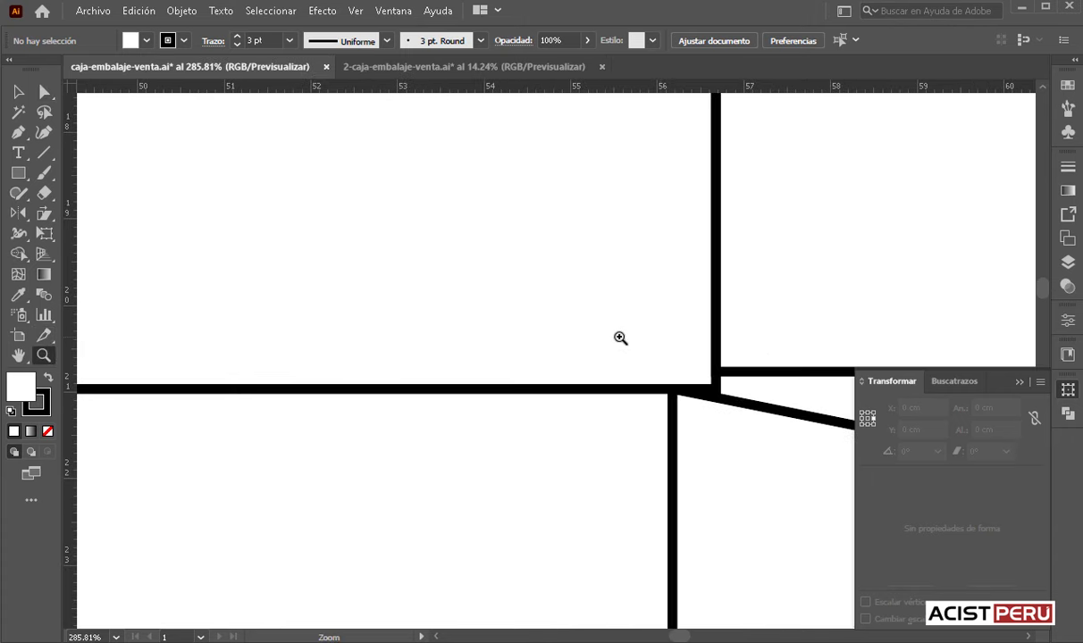
pyautogui.moveTo(514, 343)
pyautogui.mouseDown()
pyautogui.moveTo(403, 334)
pyautogui.moveTo(430, 345)
pyautogui.mouseUp()
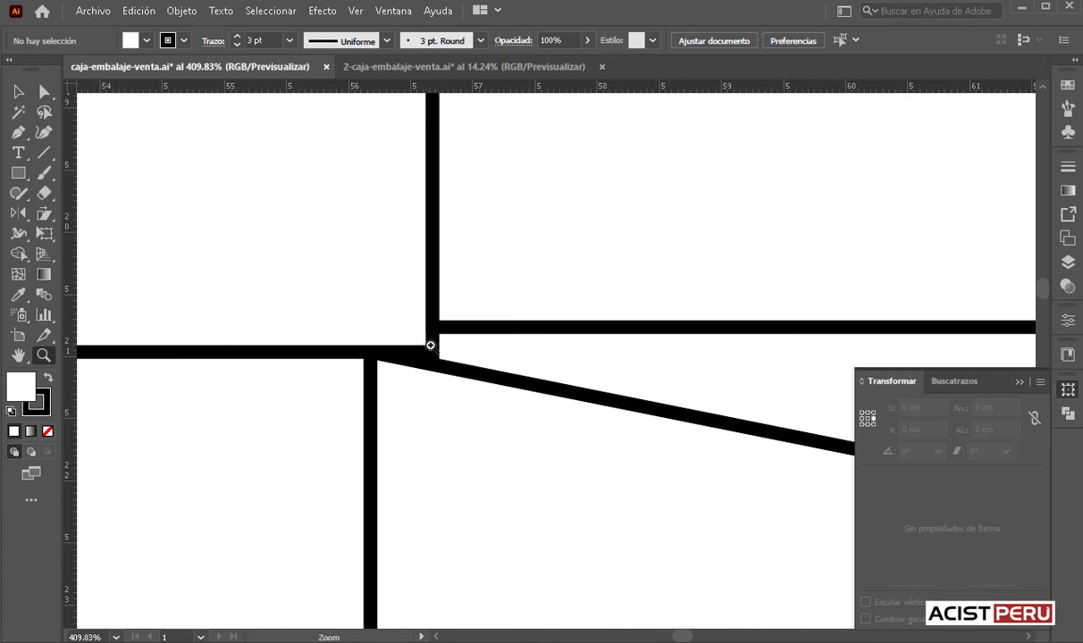
pyautogui.click(44, 91)
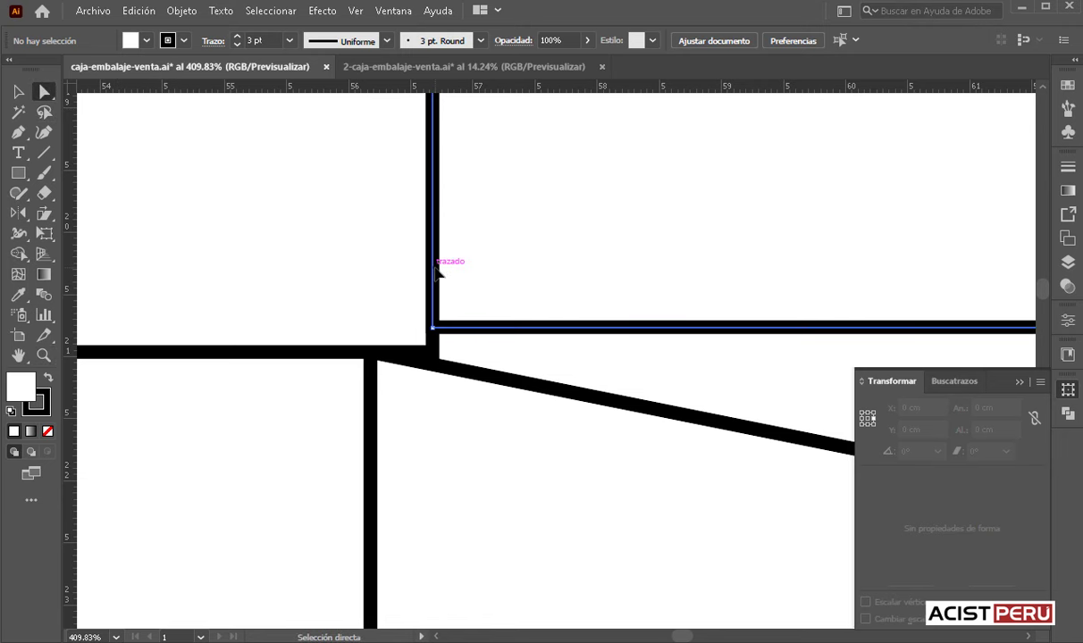
pyautogui.click(431, 327)
pyautogui.click(346, 348)
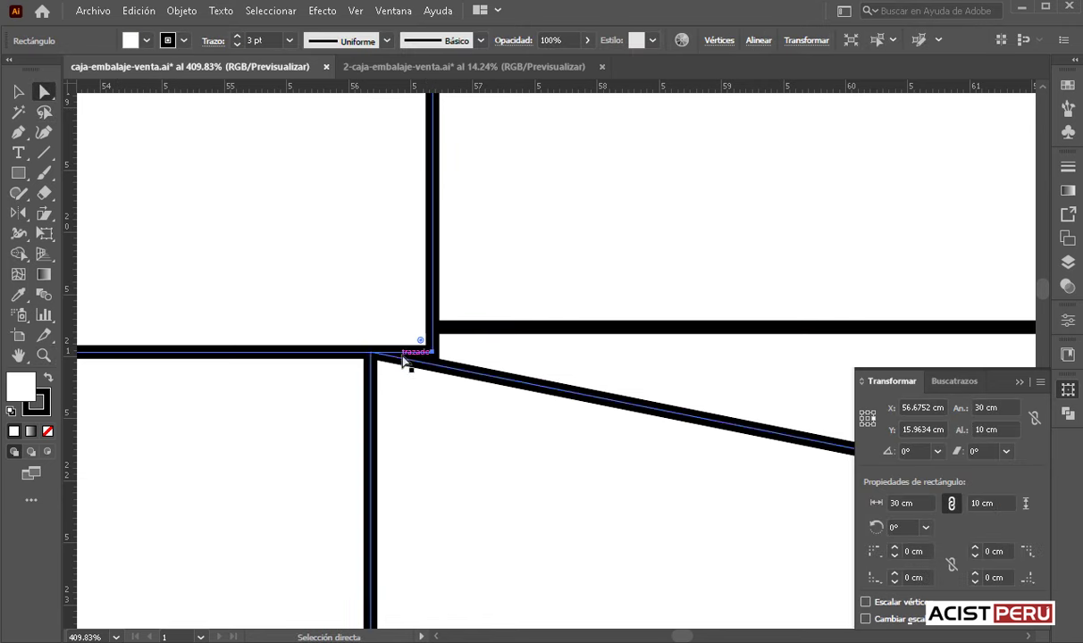
# - Reframe the view closely on the line intersection at the flap junction
pyautogui.click(18, 133)
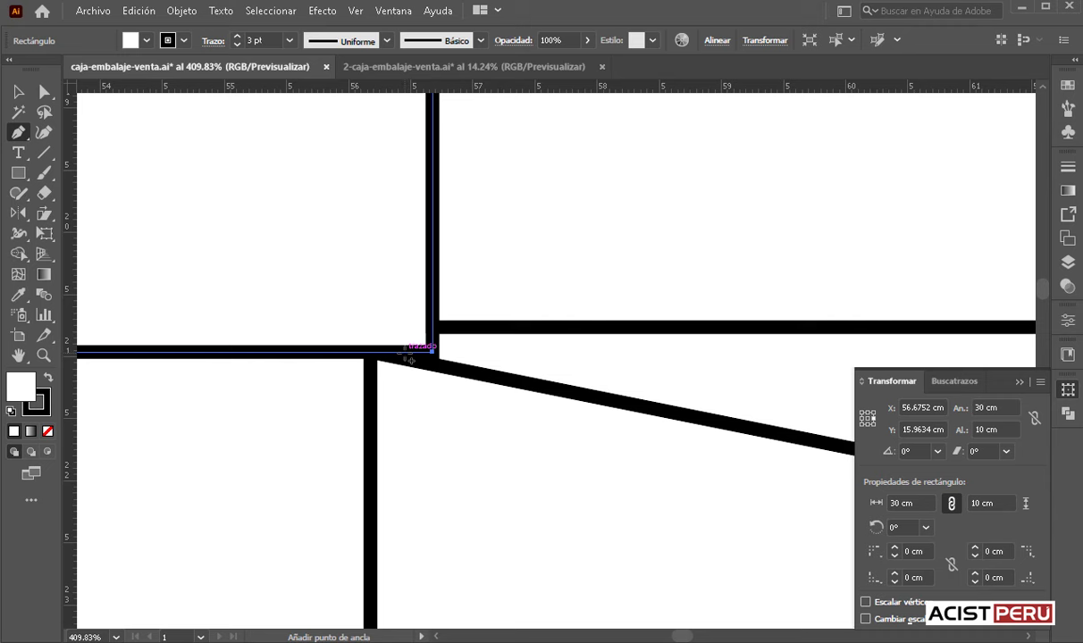
pyautogui.hotkey('ctrl', '+')
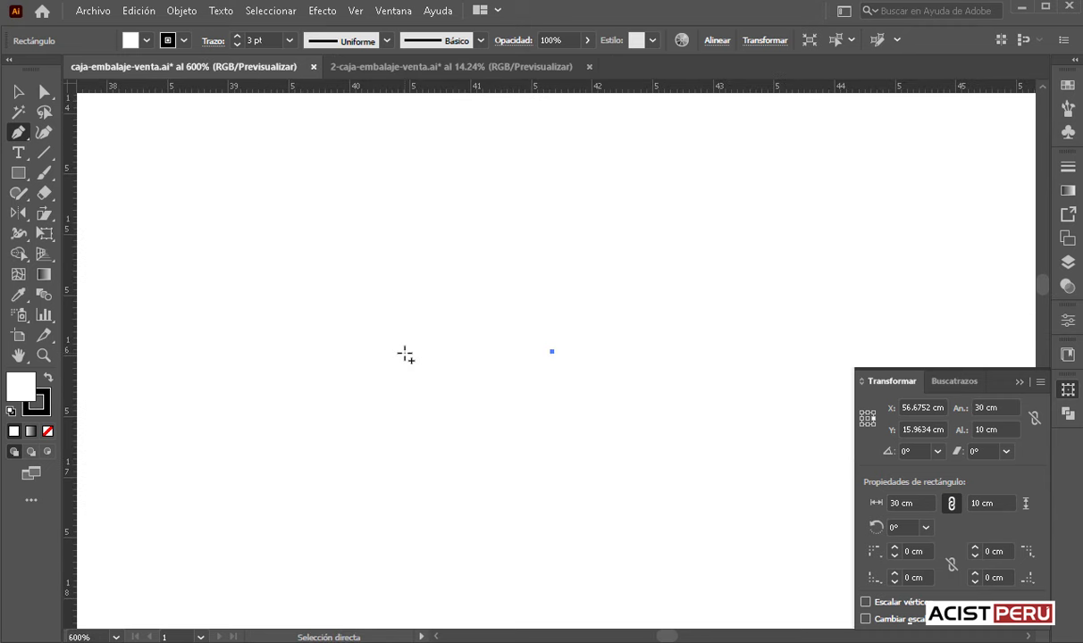
pyautogui.hotkey('ctrl', '1')
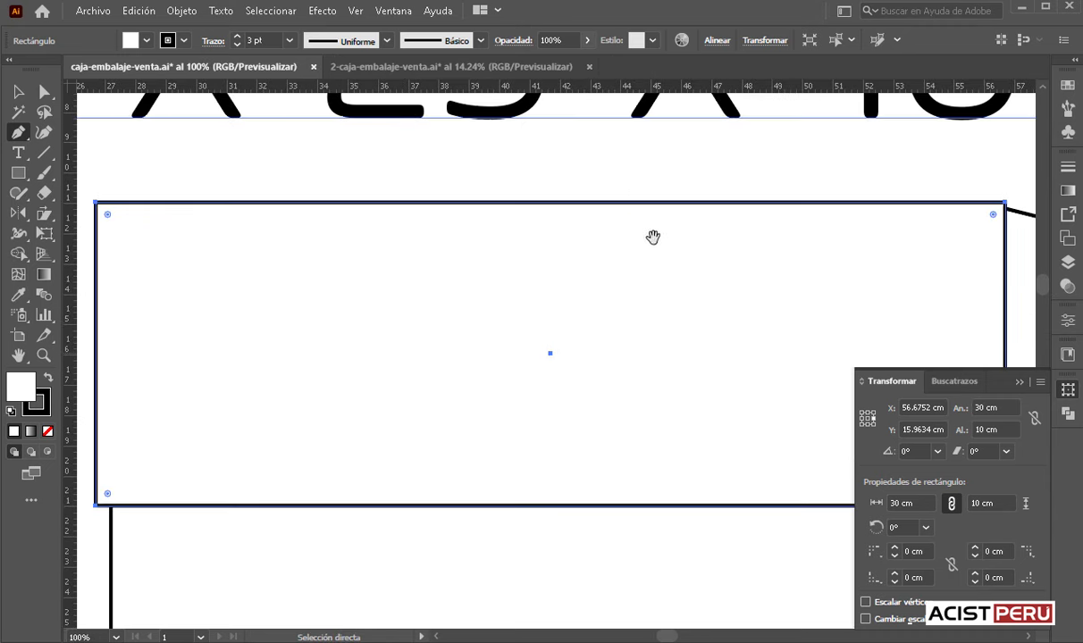
pyautogui.moveTo(1009, 393); pyautogui.dragTo(443, 270)
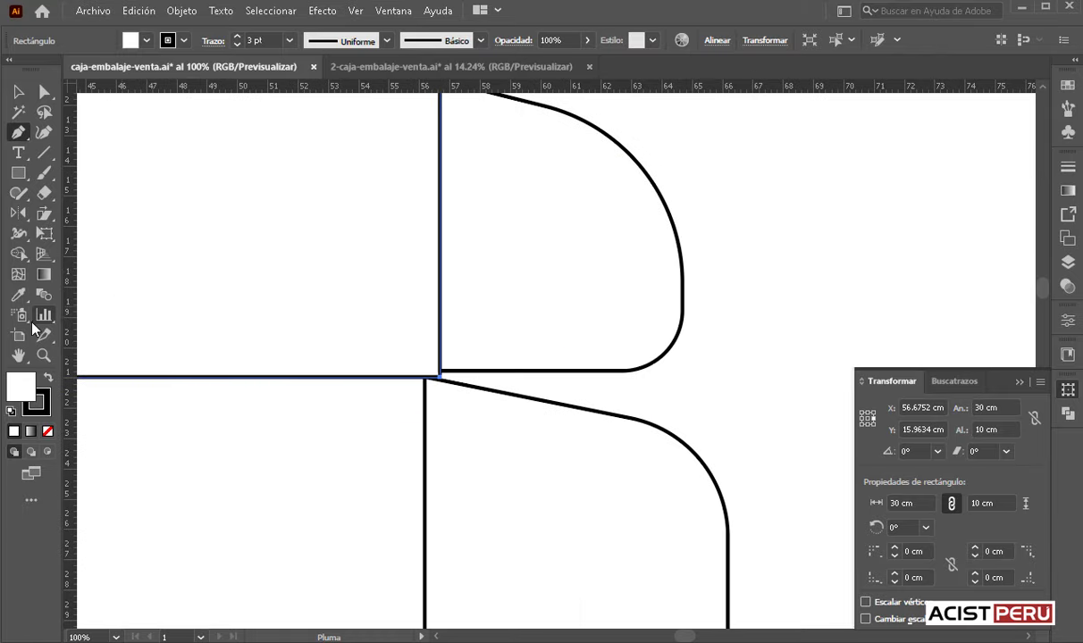
pyautogui.click(44, 354)
pyautogui.moveTo(411, 370); pyautogui.dragTo(631, 443)
pyautogui.click(486, 365)
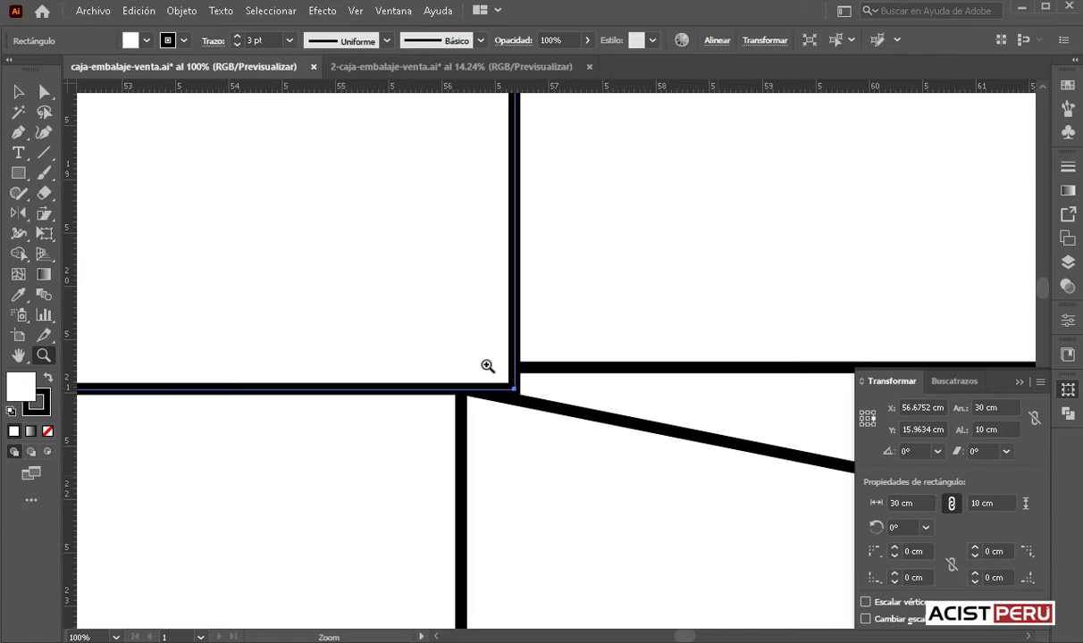
pyautogui.click(663, 446)
pyautogui.moveTo(580, 389); pyautogui.dragTo(471, 327)
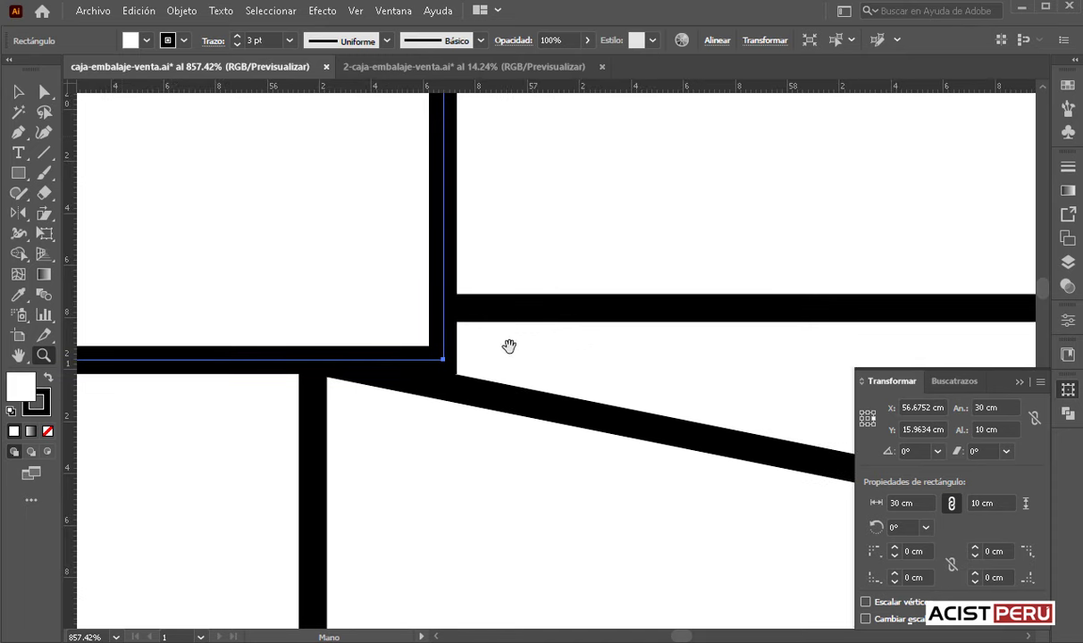
pyautogui.click(44, 91)
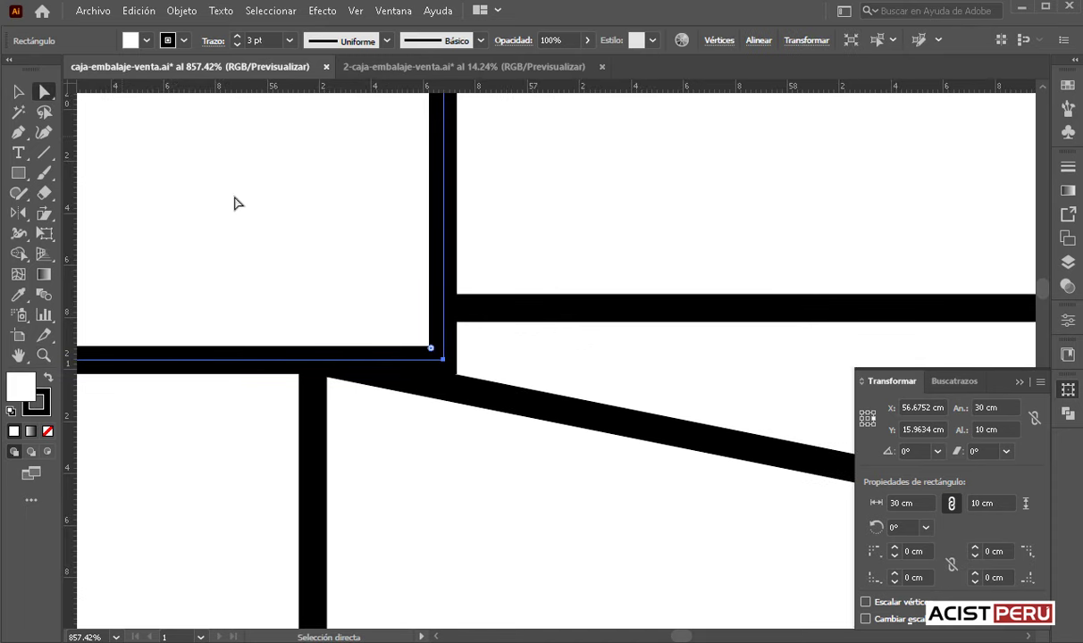
pyautogui.click(18, 132)
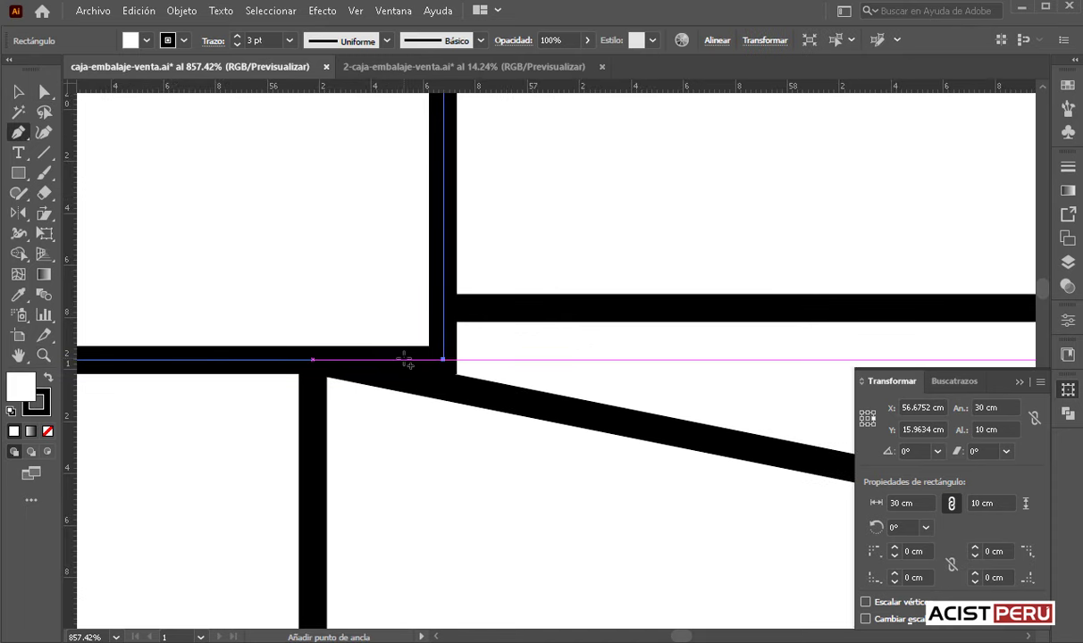
# - Add an anchor on the bottom edge, slide it left, and raise the corner to the upper flap edge
pyautogui.click(404, 360)
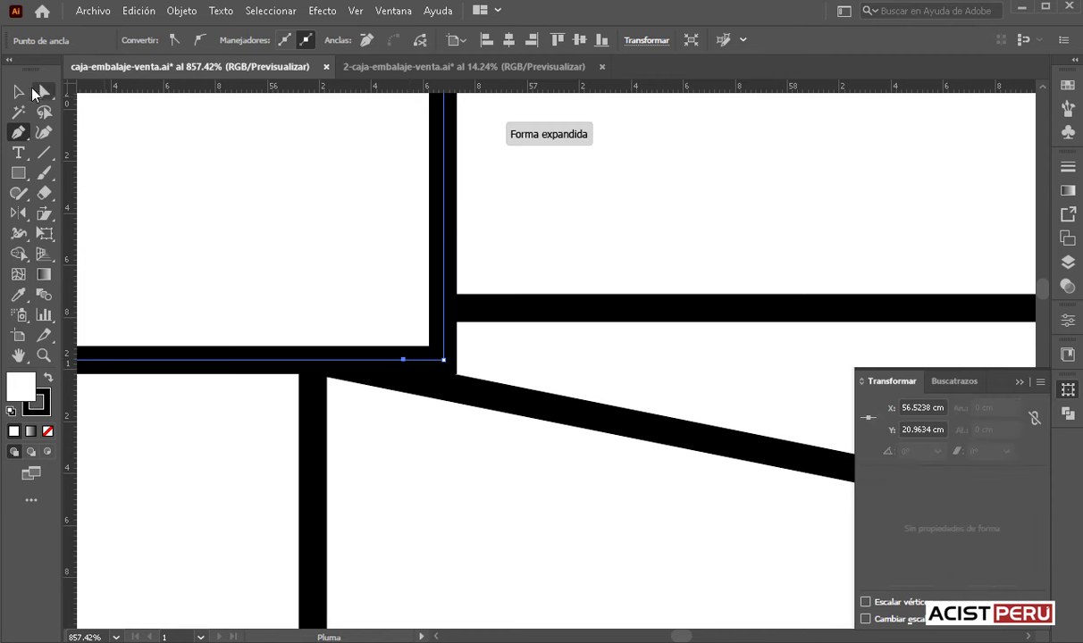
pyautogui.click(43, 91)
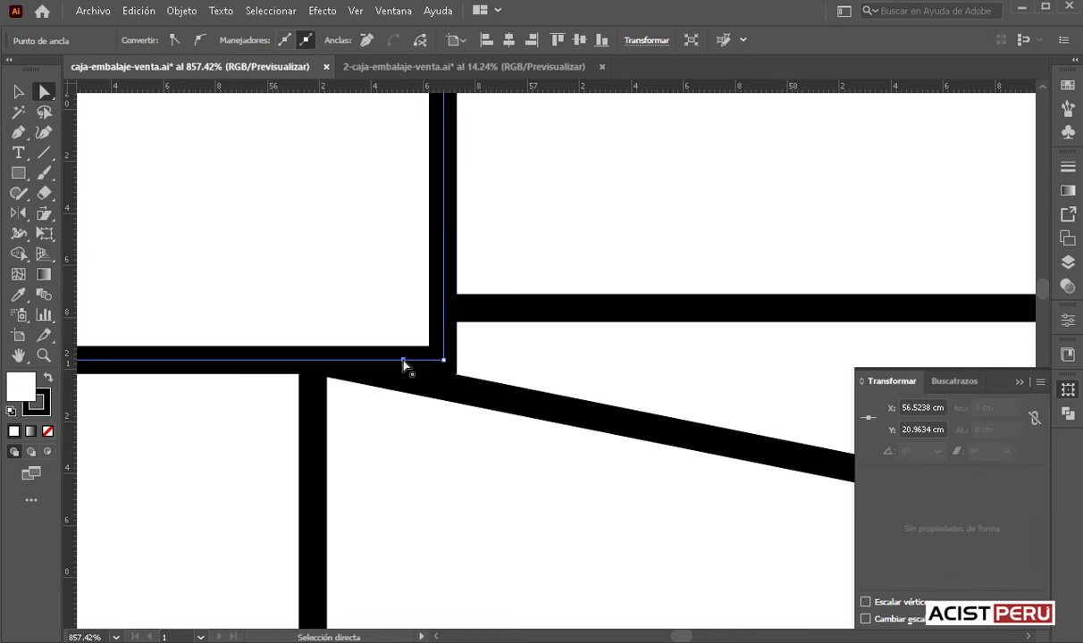
pyautogui.moveTo(404, 360); pyautogui.dragTo(320, 363)
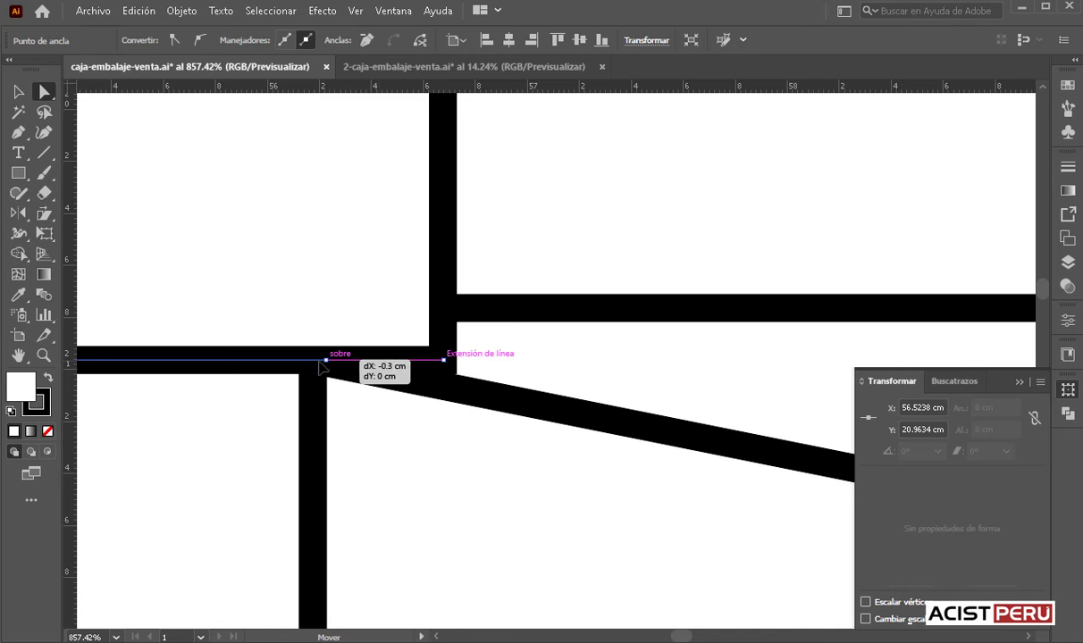
pyautogui.moveTo(319, 362); pyautogui.dragTo(313, 361)
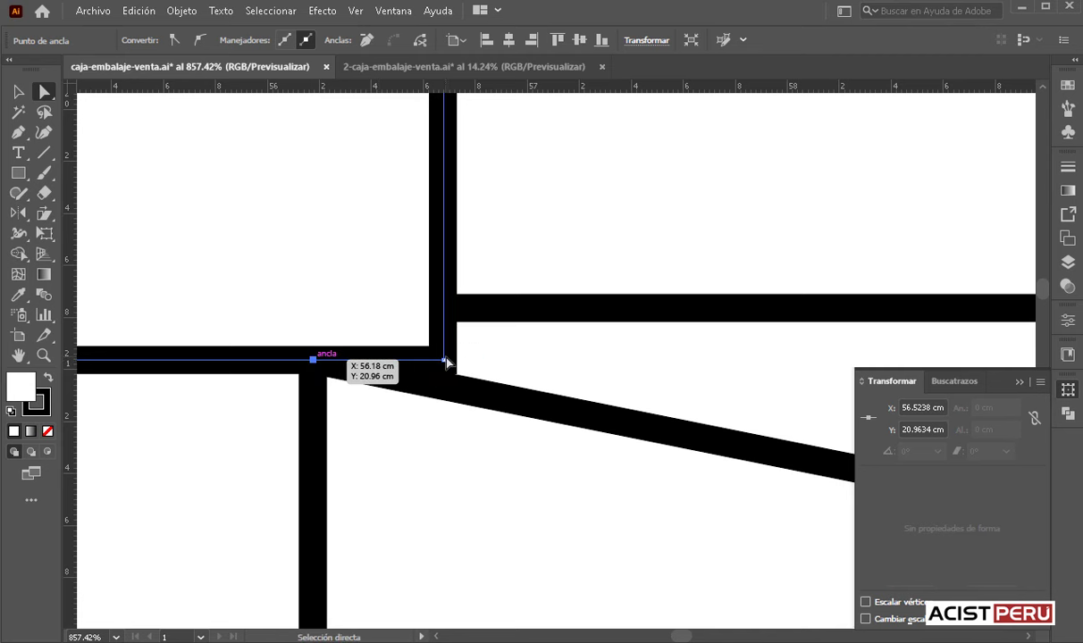
pyautogui.moveTo(446, 362); pyautogui.dragTo(443, 302)
pyautogui.click(479, 353)
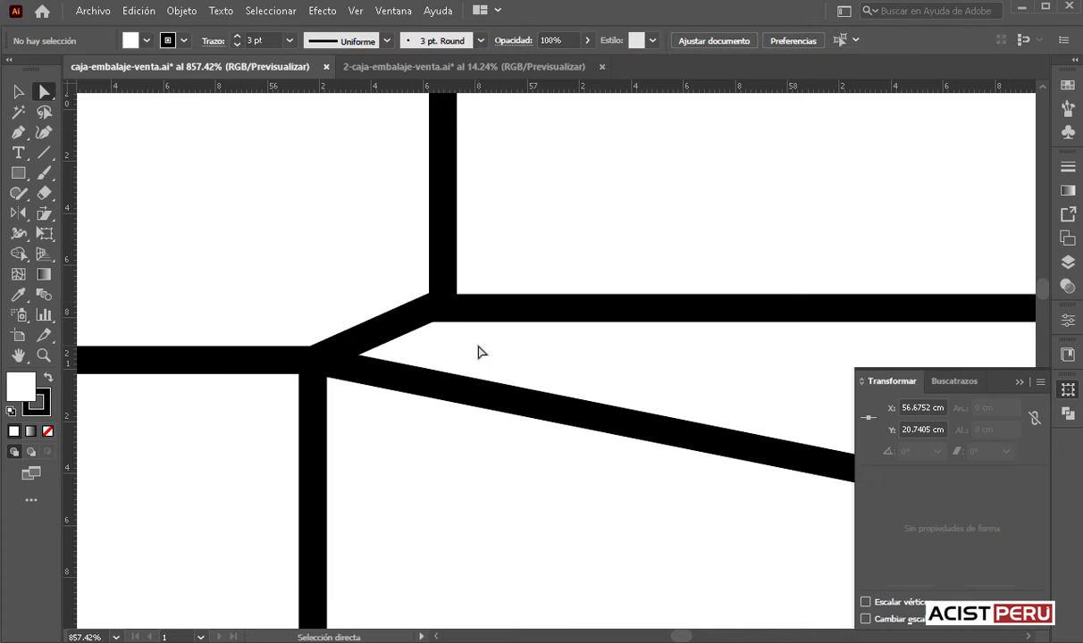
# - Zoom out and pan to frame the whole dieline on the artboard
pyautogui.hotkey('ctrl', '-')
pyautogui.scroll(-1, 479, 353)
pyautogui.scroll(-1, 479, 353)
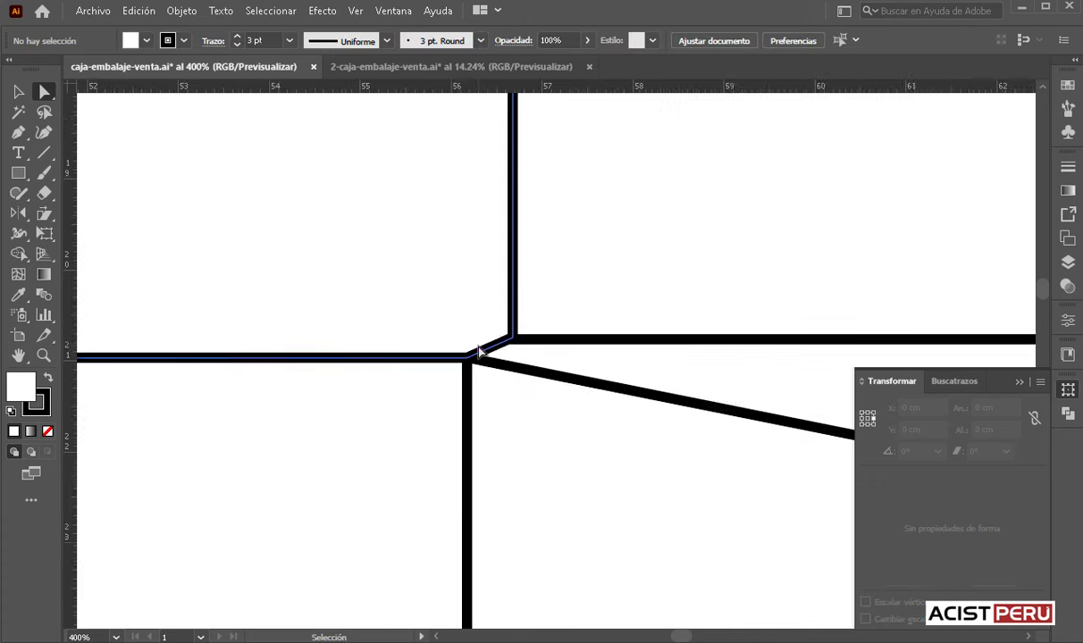
pyautogui.scroll(-1, 479, 352)
pyautogui.scroll(-1, 479, 352)
pyautogui.scroll(-2, 479, 353)
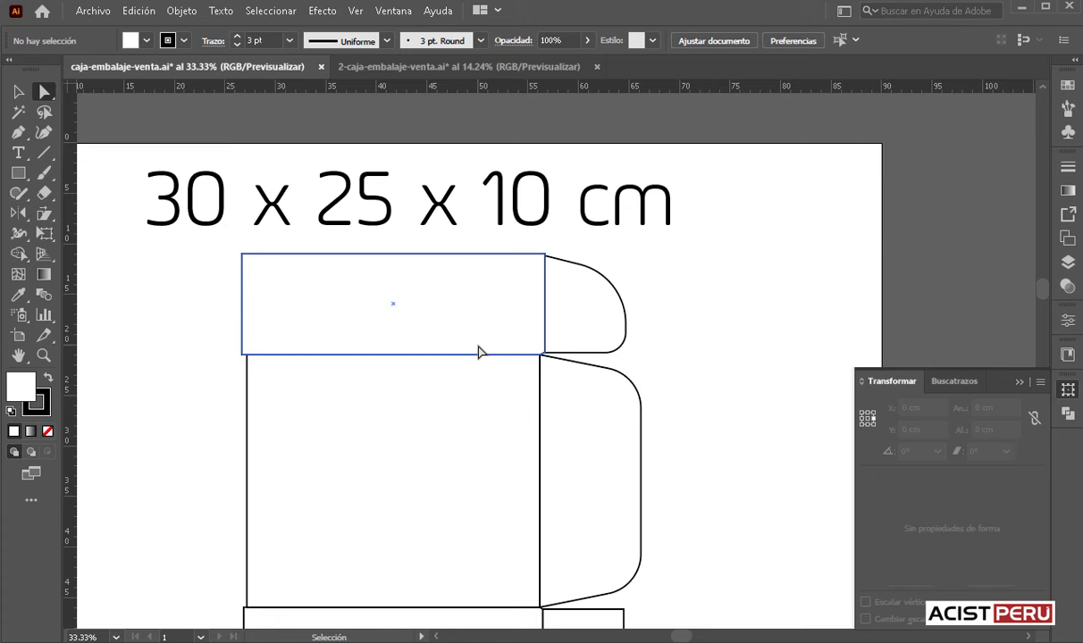
pyautogui.moveTo(520, 357)
pyautogui.mouseDown()
pyautogui.moveTo(507, 234)
pyautogui.moveTo(489, 185)
pyautogui.mouseUp()
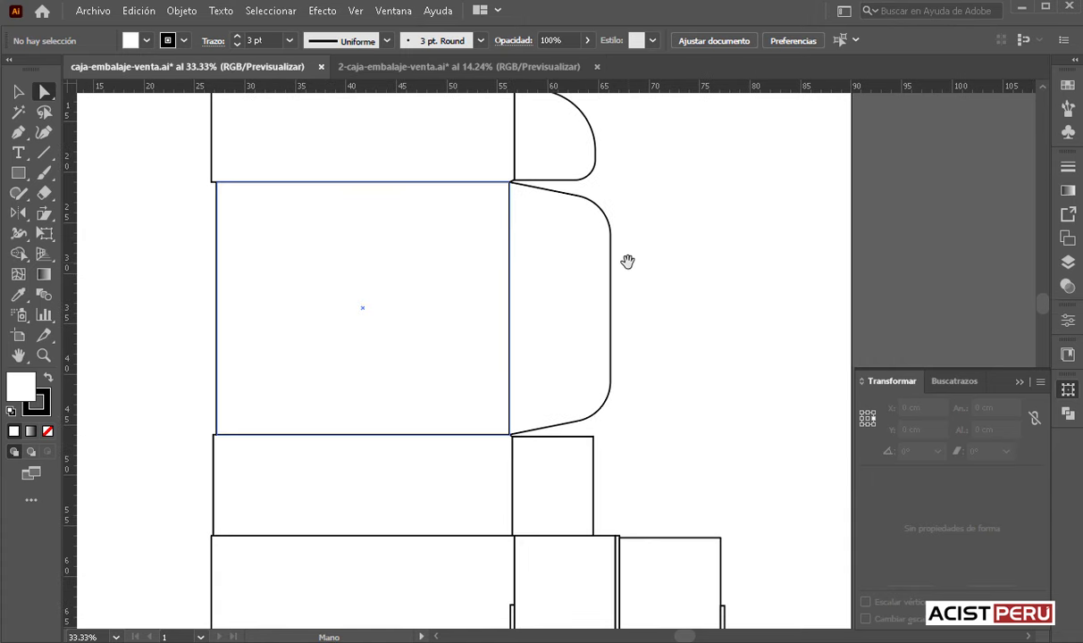
pyautogui.hotkey('ctrl', '-')
pyautogui.hotkey('ctrl', '-')
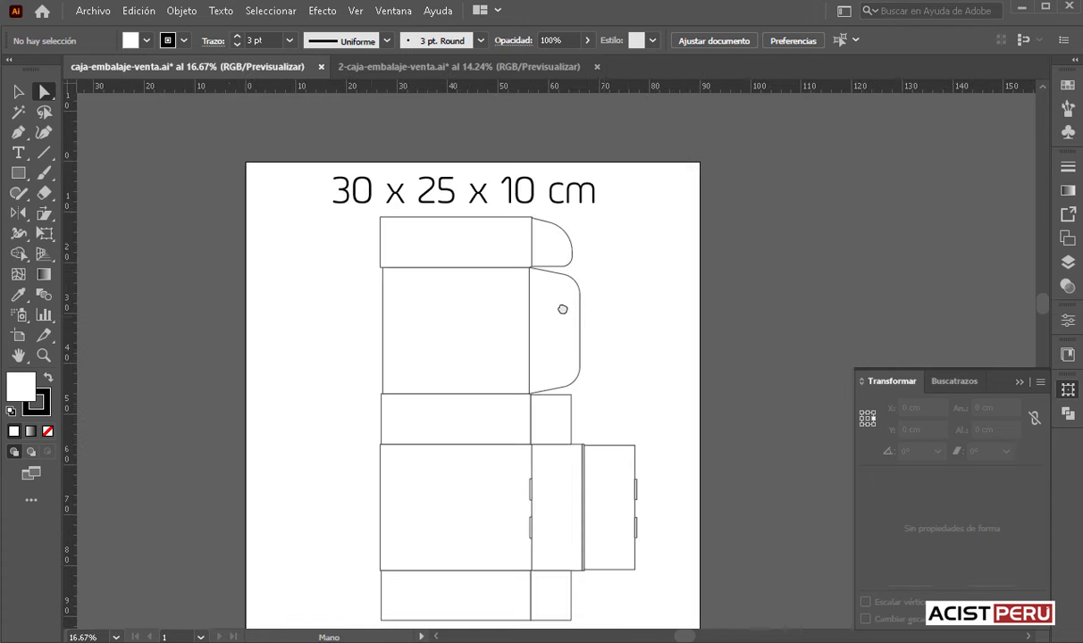
pyautogui.moveTo(562, 309); pyautogui.dragTo(520, 280)
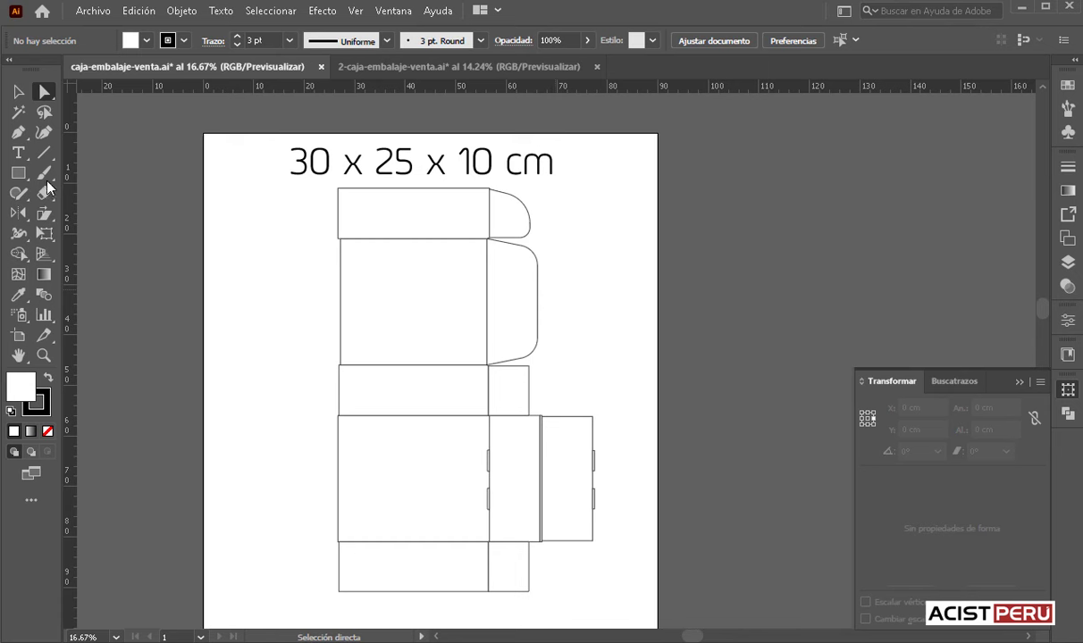
# - Marquee-select the right-side flaps and panels, undoing an accidental test move
pyautogui.click(18, 92)
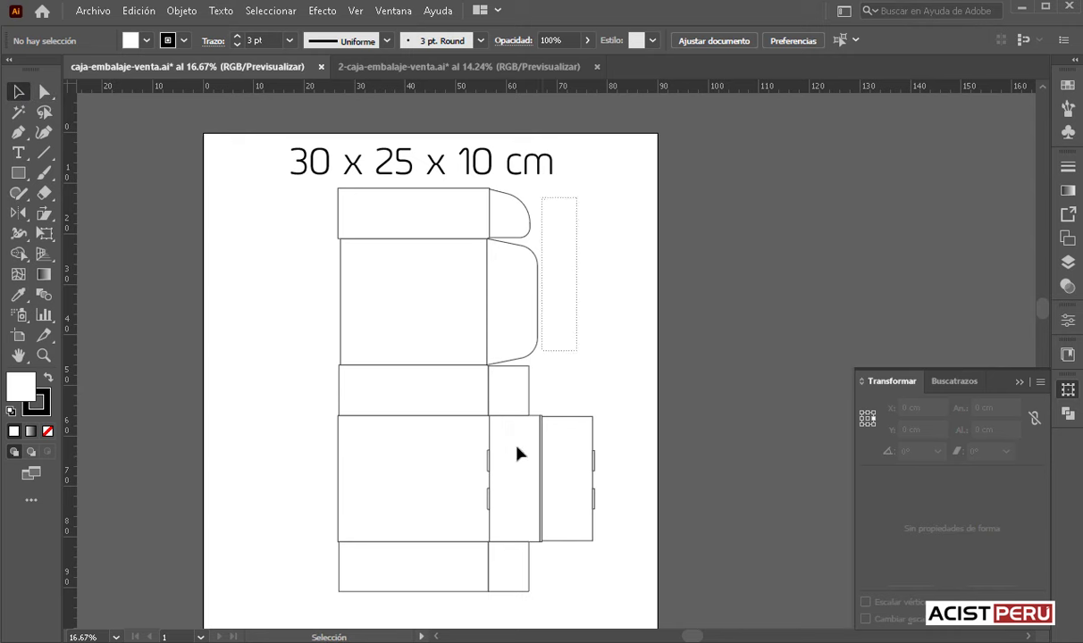
pyautogui.moveTo(516, 447); pyautogui.dragTo(500, 594)
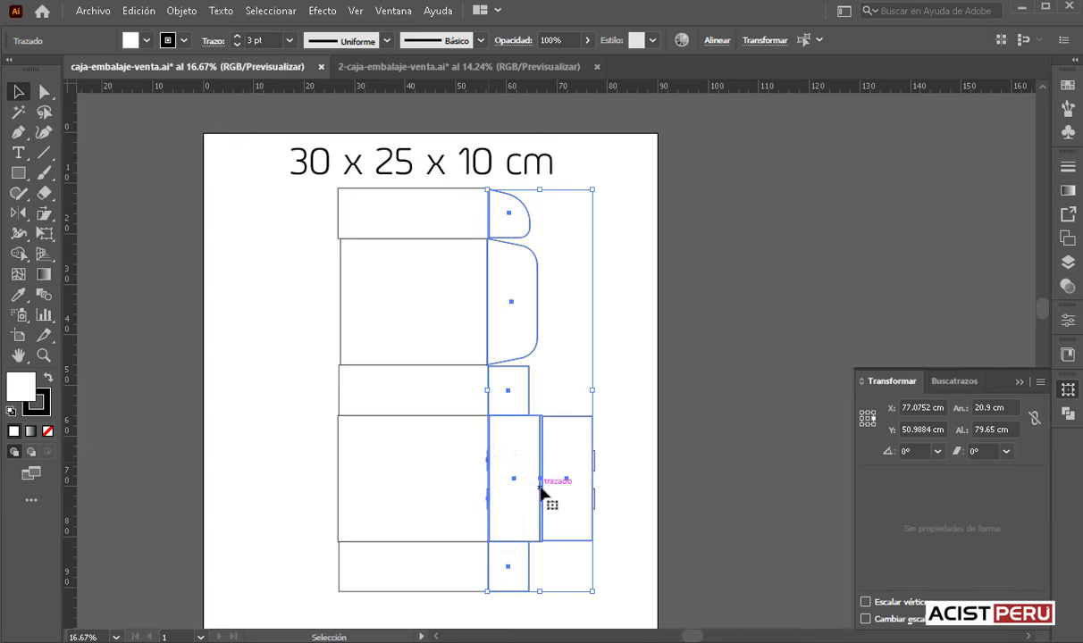
pyautogui.moveTo(543, 497); pyautogui.dragTo(664, 483)
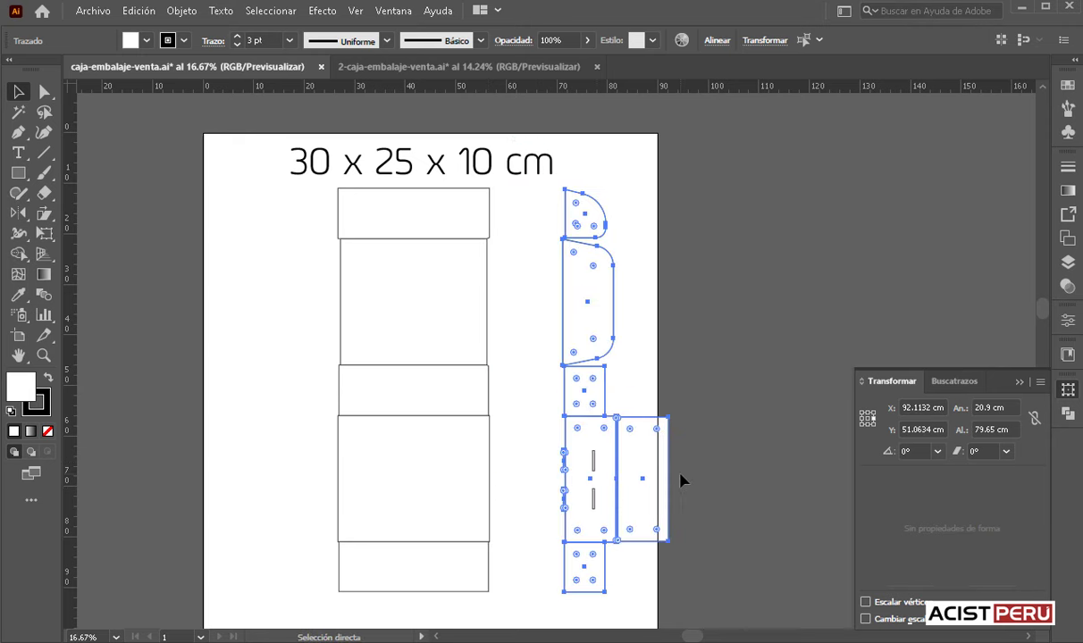
pyautogui.hotkey('ctrl', 'z')
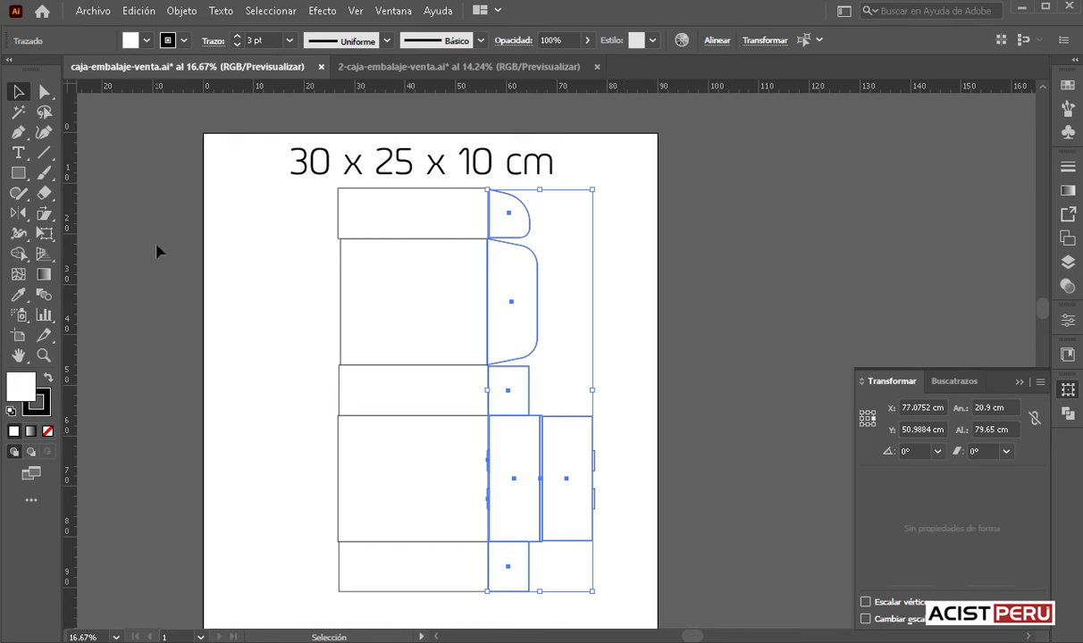
pyautogui.click(356, 11)
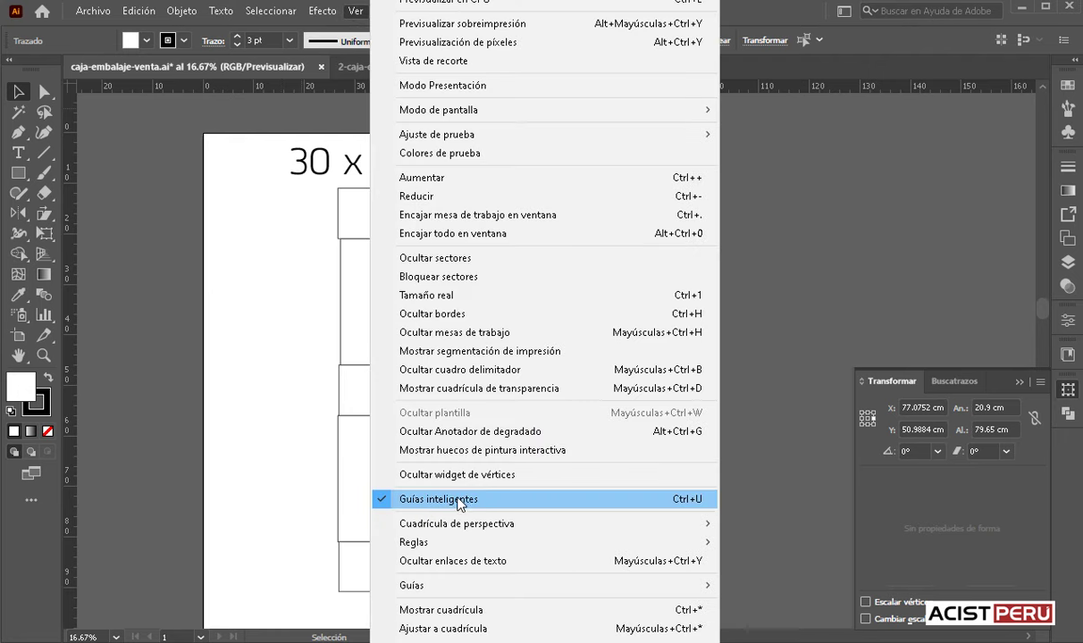
pyautogui.click(242, 68)
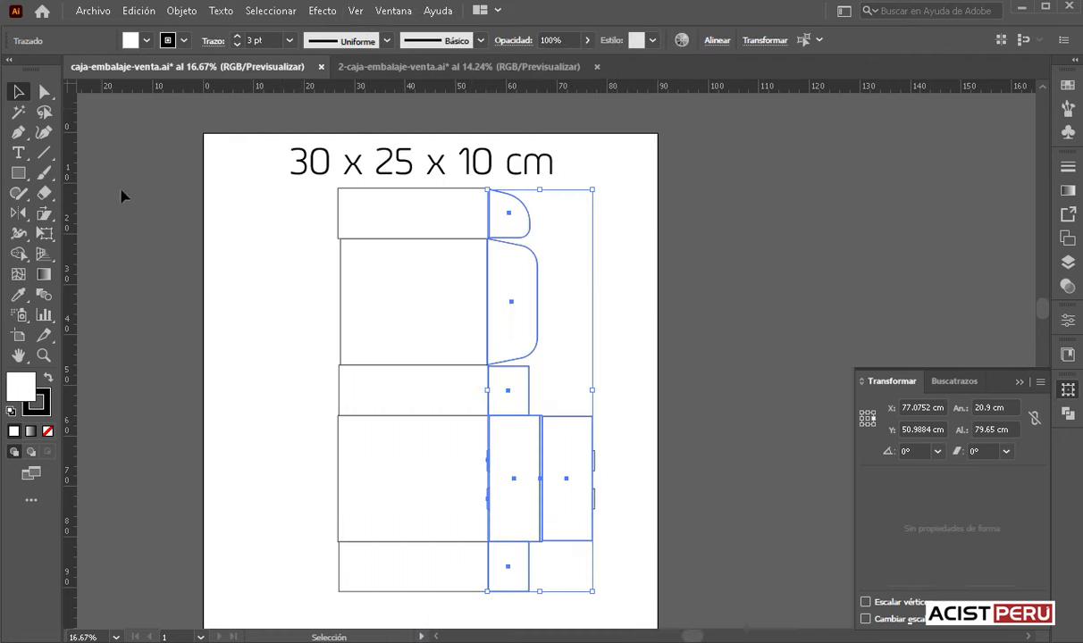
pyautogui.moveTo(20, 219); pyautogui.dragTo(86, 222)
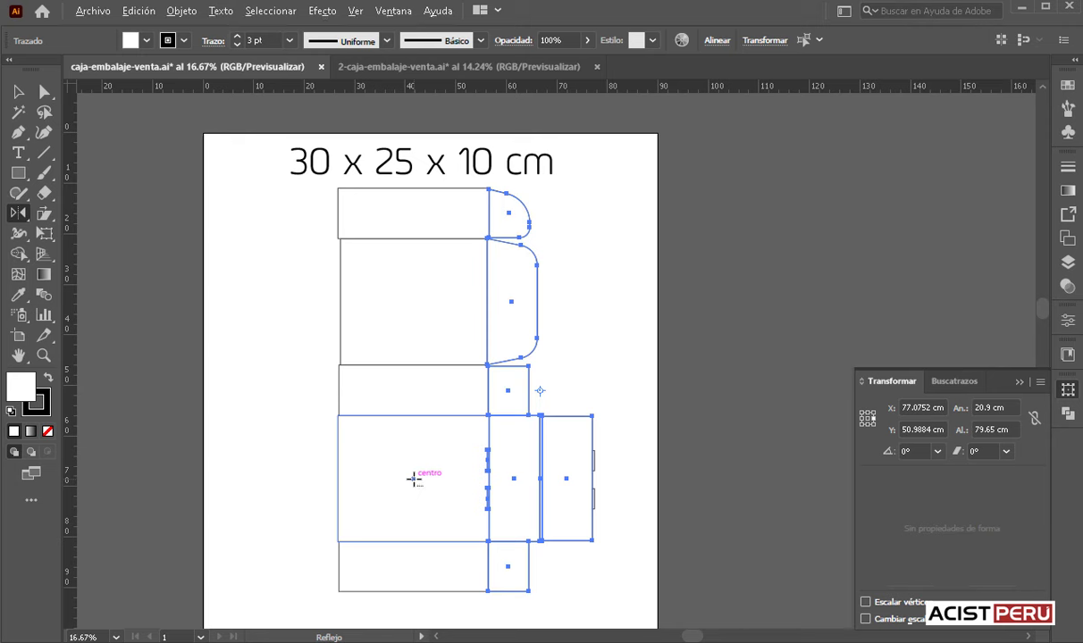
# - Reflect the right-side flaps and edge tabs vertically about the front panel's centre as a left-side copy
pyautogui.keyDown('alt'); pyautogui.click(413, 479); pyautogui.keyUp('alt')
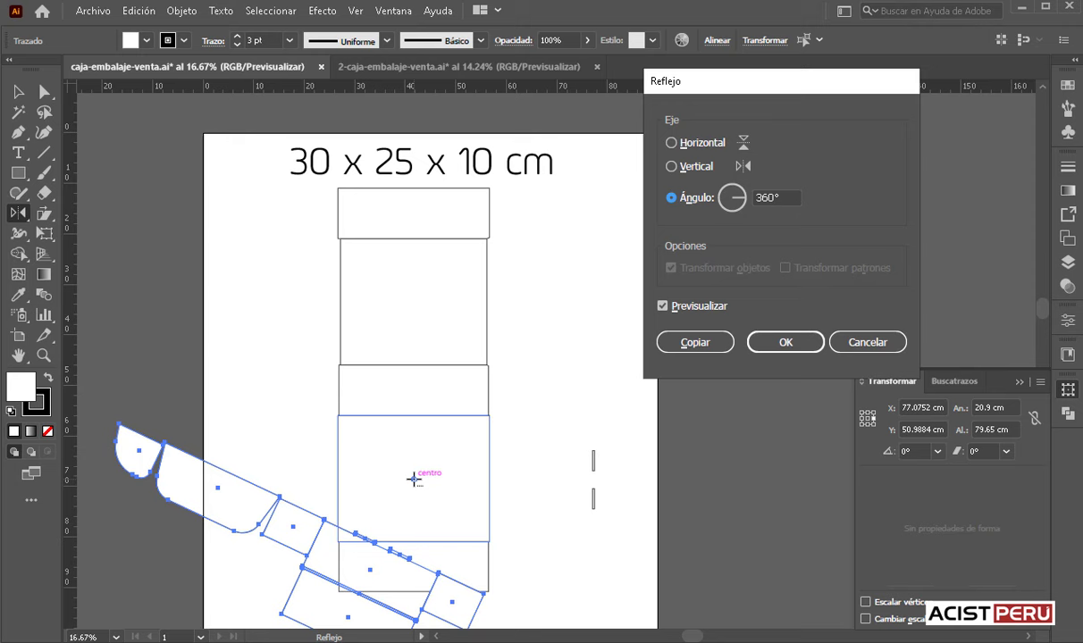
pyautogui.click(671, 167)
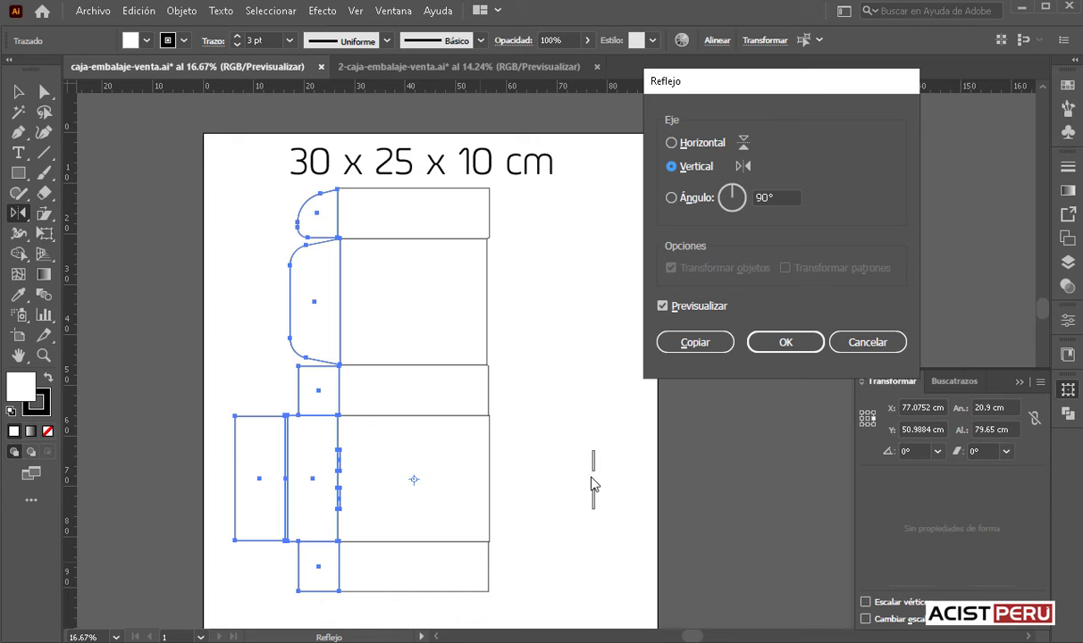
pyautogui.click(811, 326)
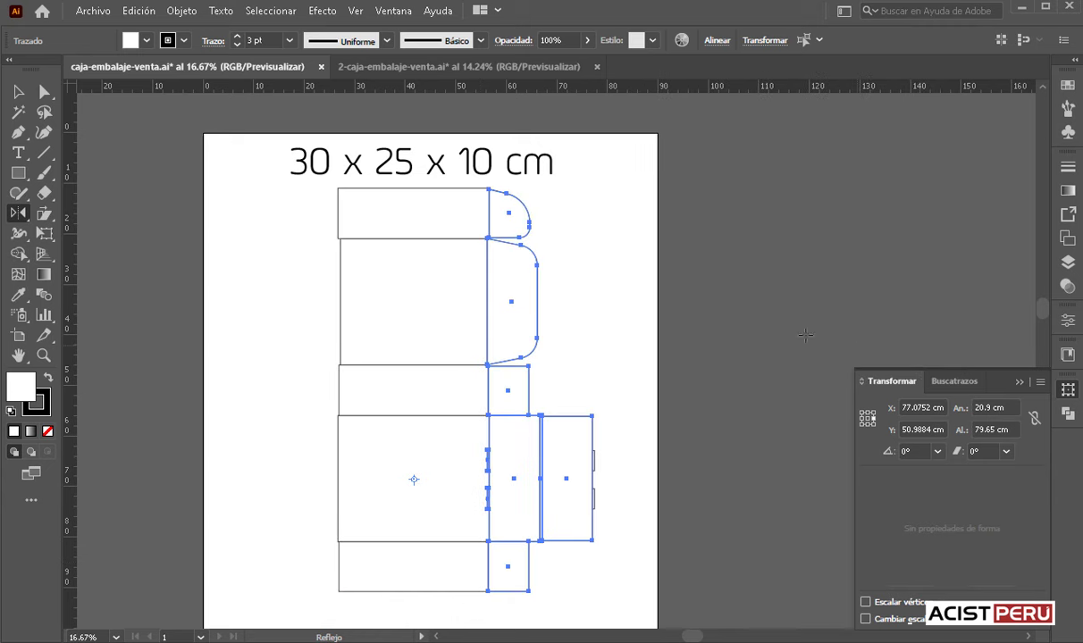
pyautogui.click(17, 93)
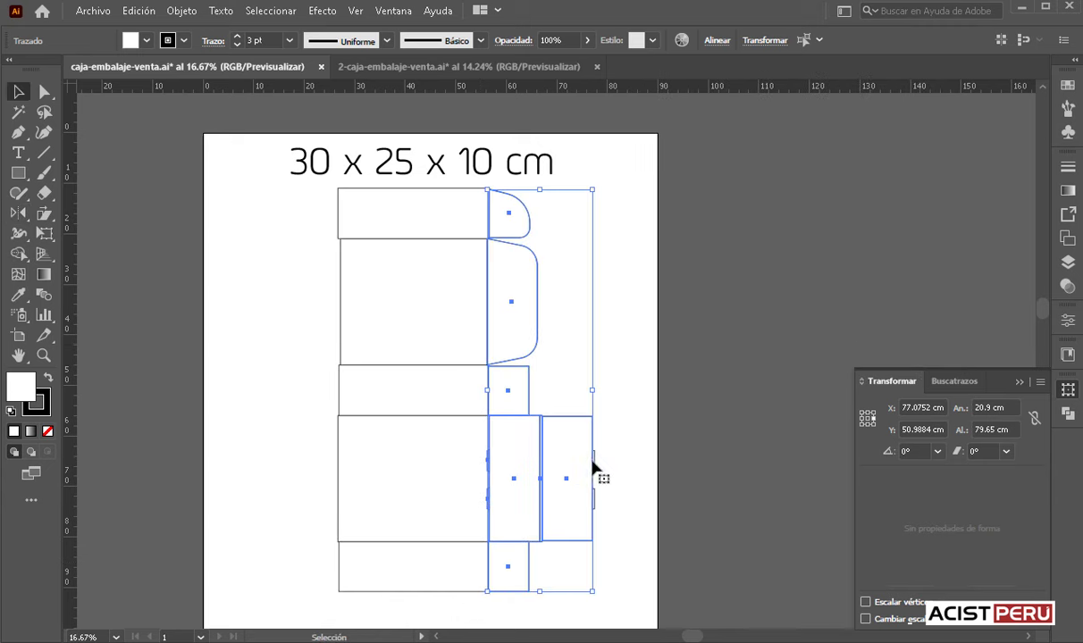
pyautogui.keyDown('shift'); pyautogui.click(595, 461); pyautogui.keyUp('shift')
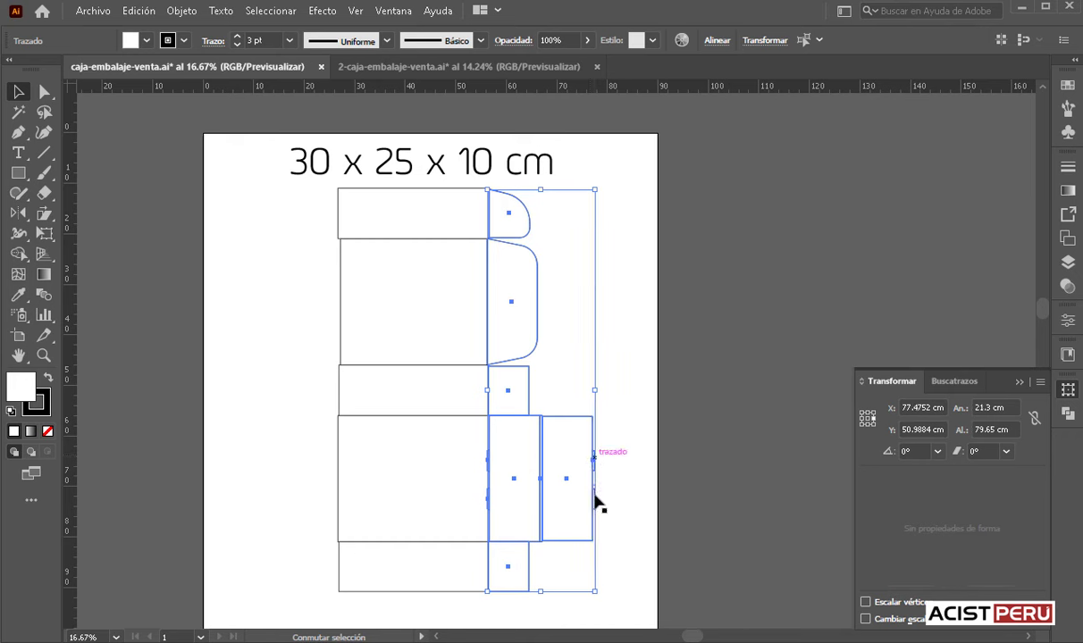
pyautogui.moveTo(595, 462); pyautogui.dragTo(595, 496)
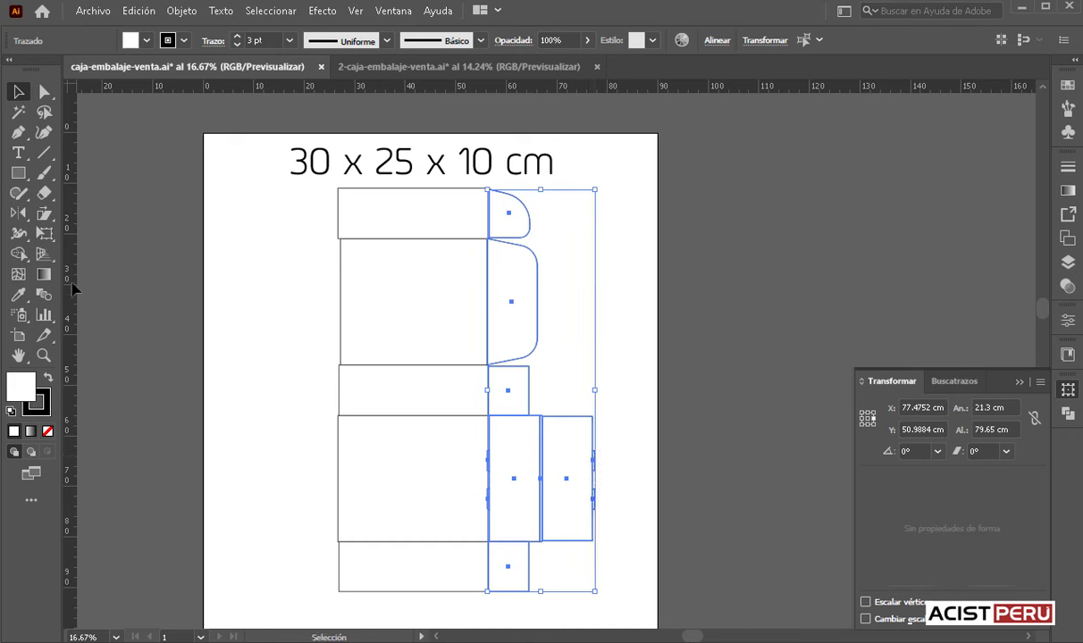
pyautogui.click(17, 212)
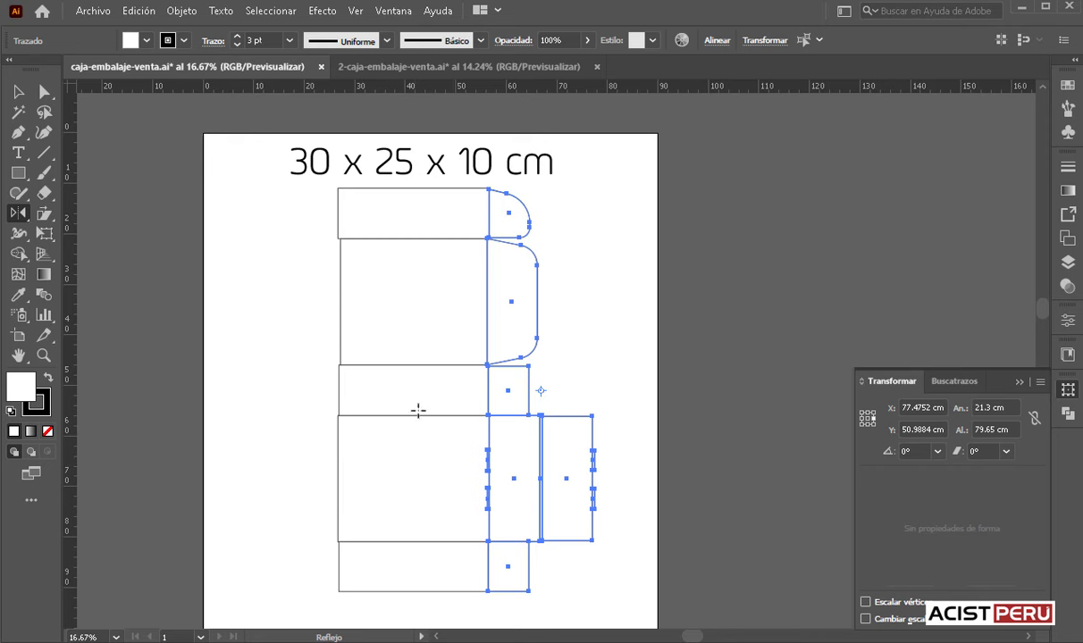
pyautogui.keyDown('alt'); pyautogui.click(413, 480); pyautogui.keyUp('alt')
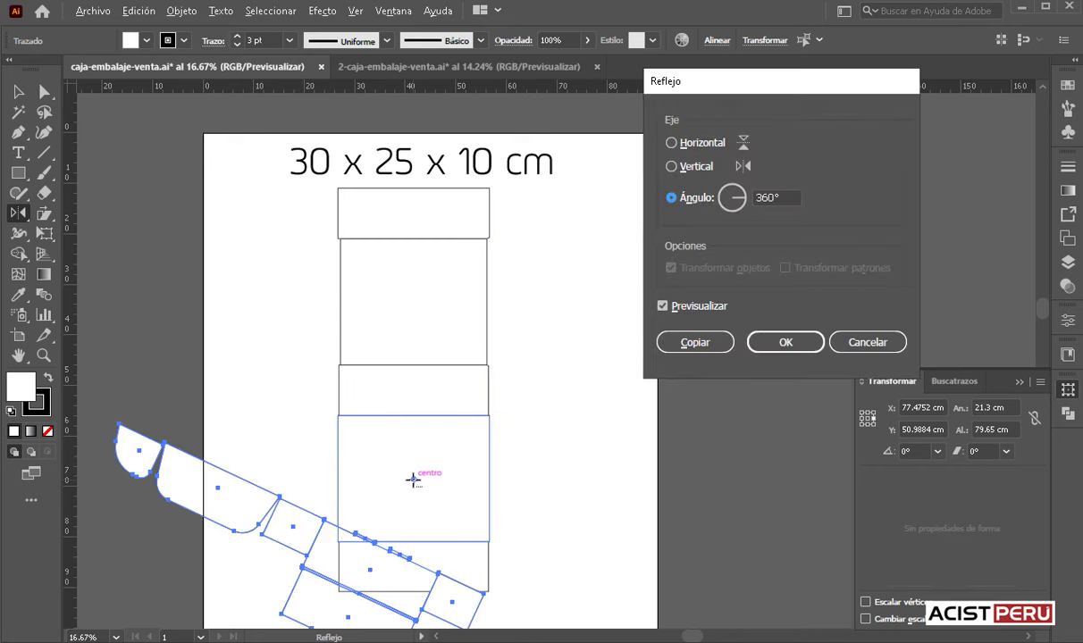
pyautogui.click(671, 166)
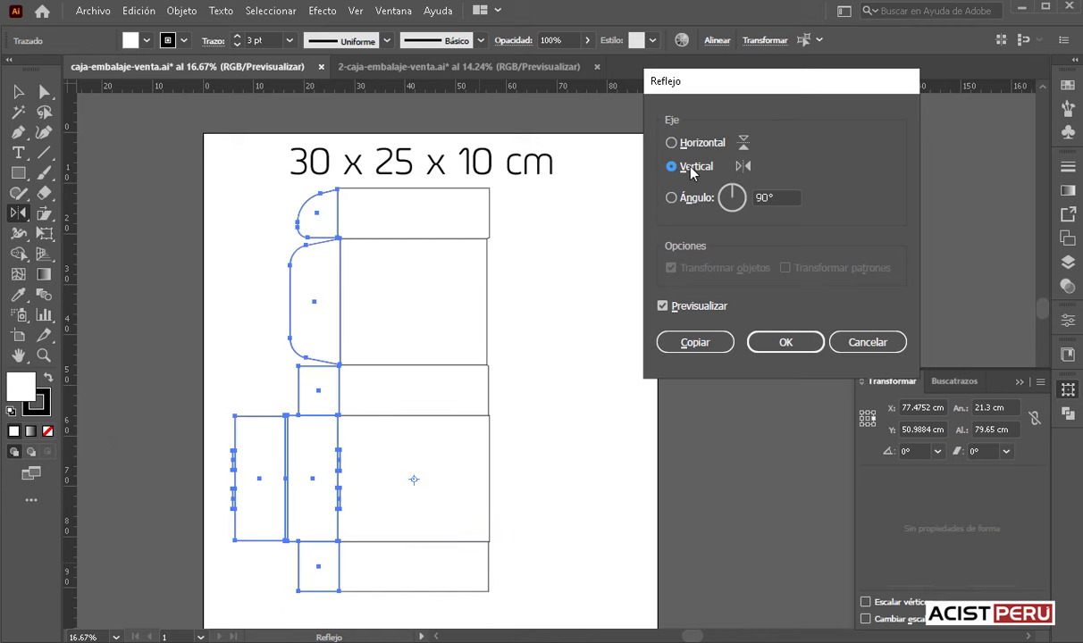
pyautogui.click(692, 343)
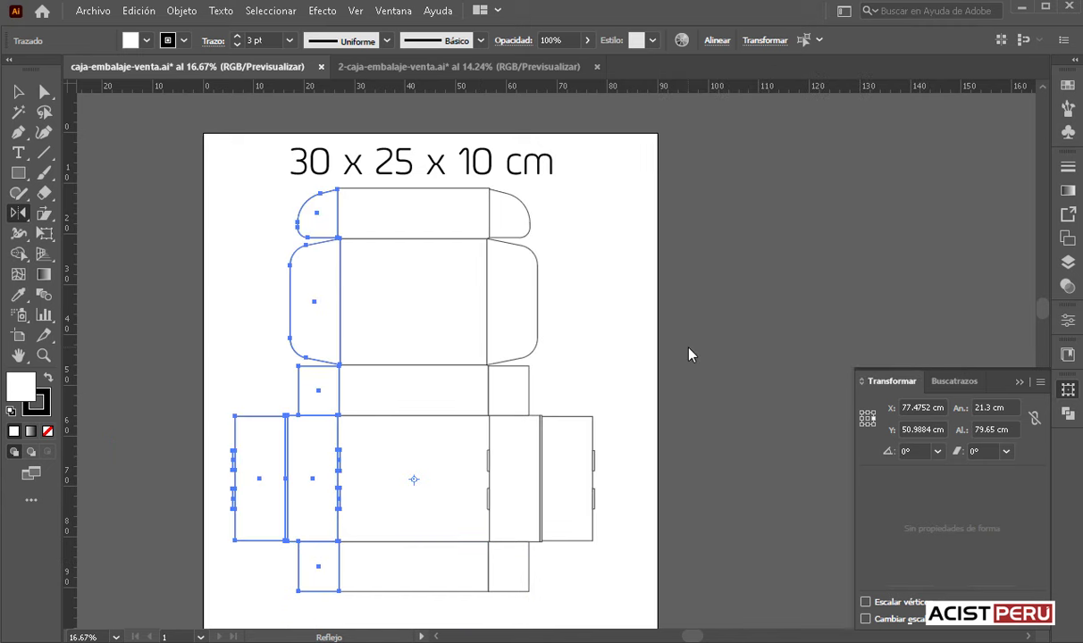
# - Zoom into the mirrored side panel's corner junction and select its outline
pyautogui.click(44, 355)
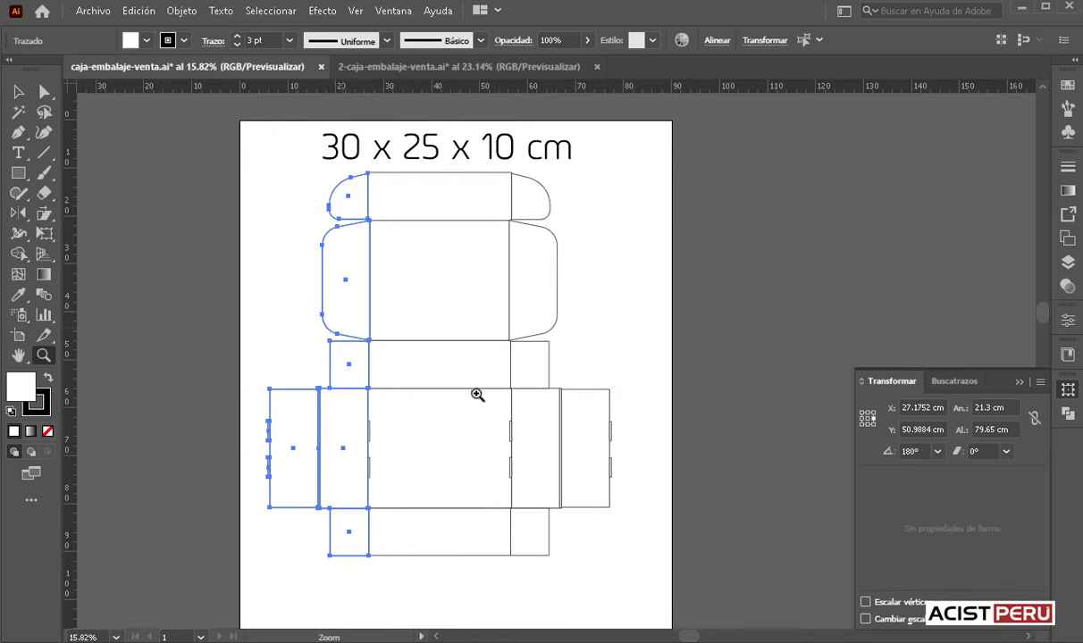
pyautogui.moveTo(464, 384)
pyautogui.mouseDown()
pyautogui.moveTo(441, 357)
pyautogui.moveTo(710, 496)
pyautogui.mouseUp()
pyautogui.moveTo(525, 422)
pyautogui.mouseDown()
pyautogui.moveTo(693, 482)
pyautogui.moveTo(508, 418)
pyautogui.mouseUp()
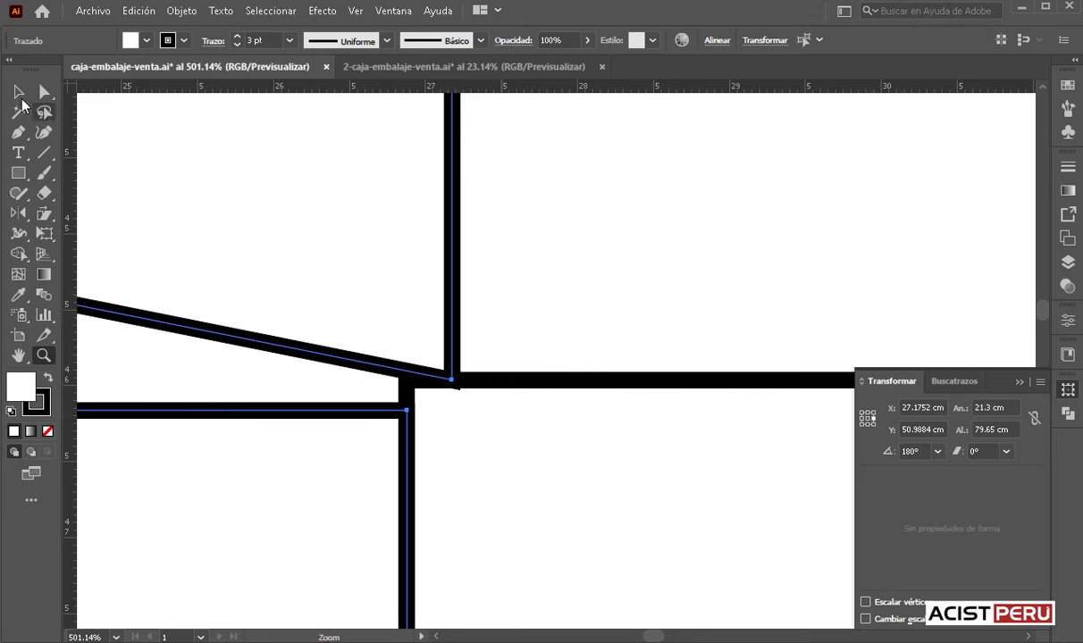
pyautogui.click(42, 91)
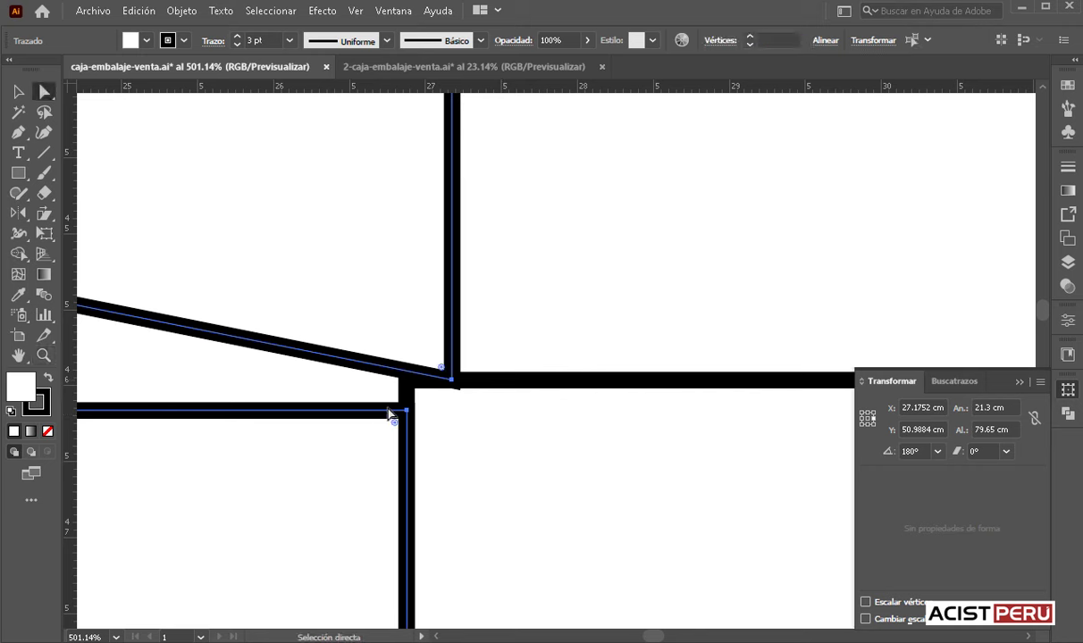
pyautogui.moveTo(494, 367); pyautogui.dragTo(430, 403)
pyautogui.click(414, 402)
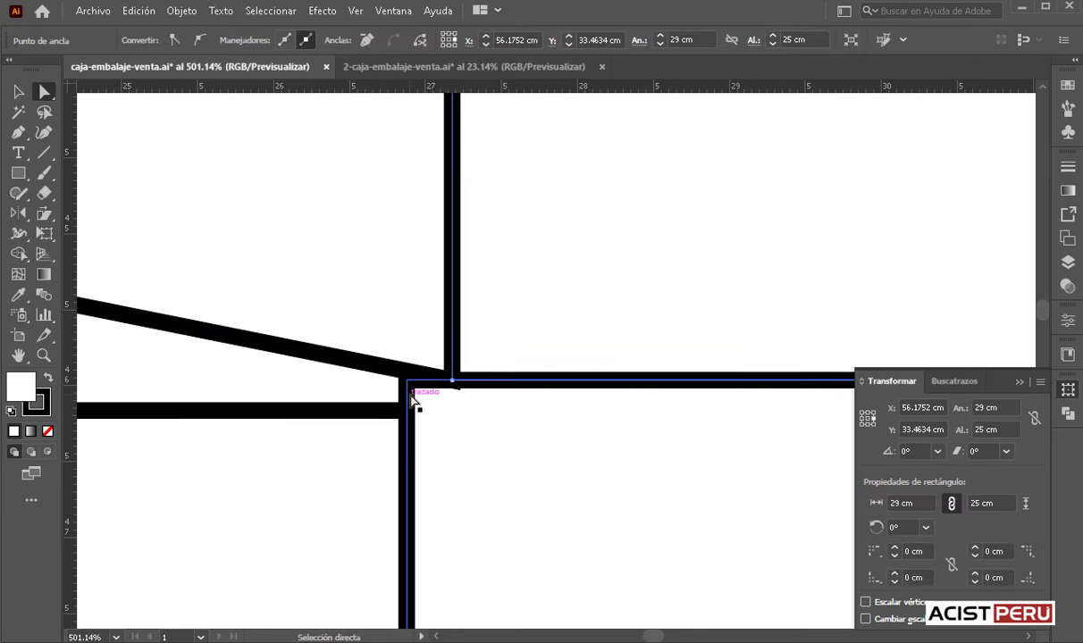
pyautogui.click(18, 134)
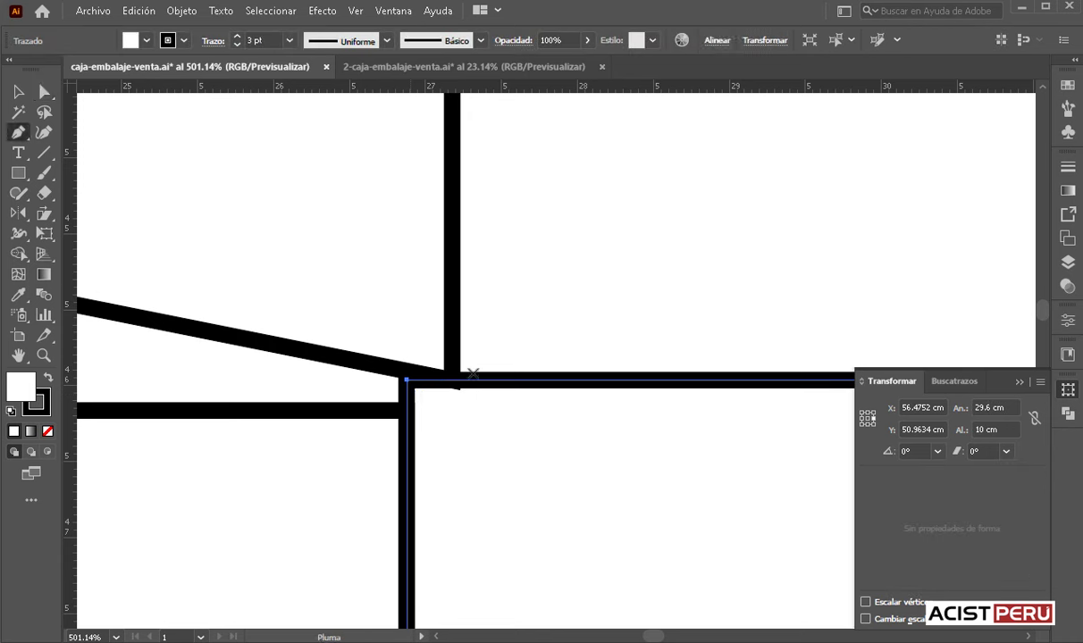
# - Add an anchor on the top edge, snap it to the intersection, and drag the corner anchor down
pyautogui.click(43, 355)
pyautogui.moveTo(384, 360); pyautogui.dragTo(522, 443)
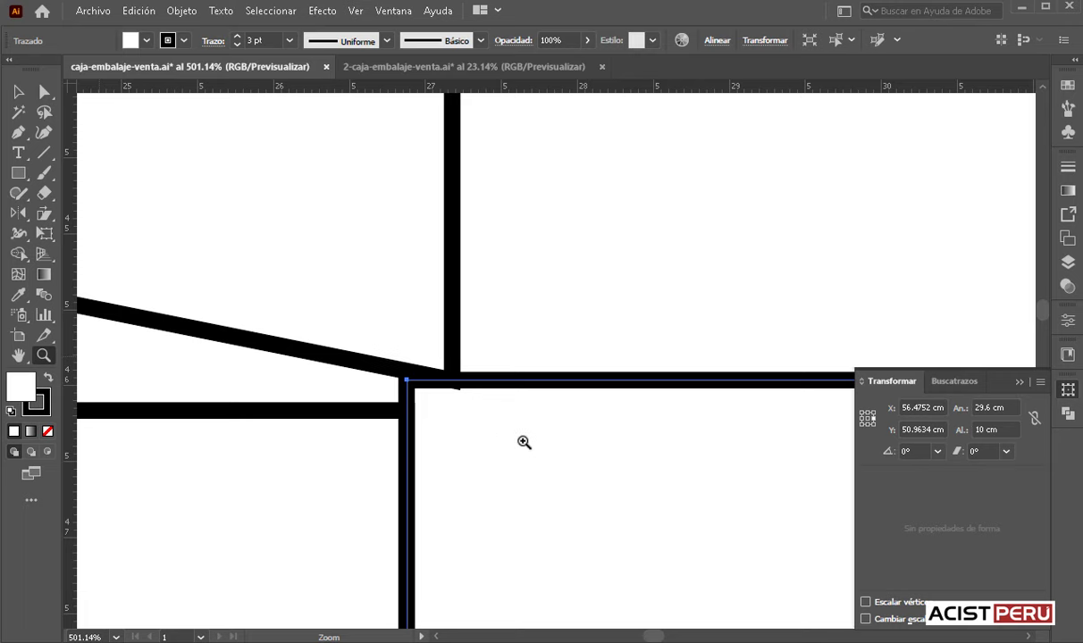
pyautogui.click(19, 133)
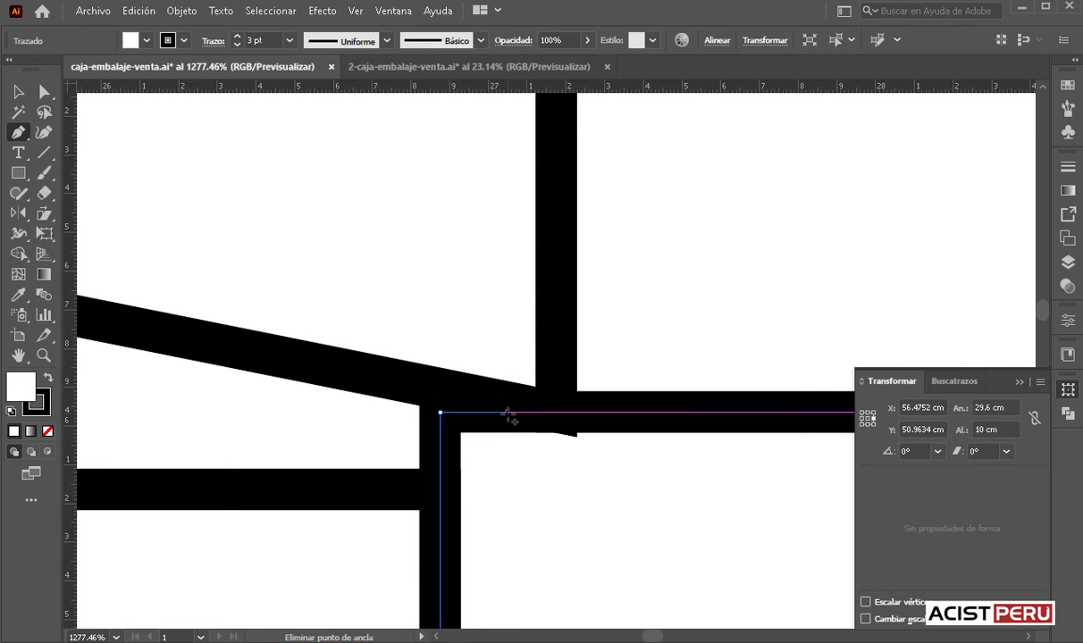
pyautogui.click(506, 412)
pyautogui.press('a')
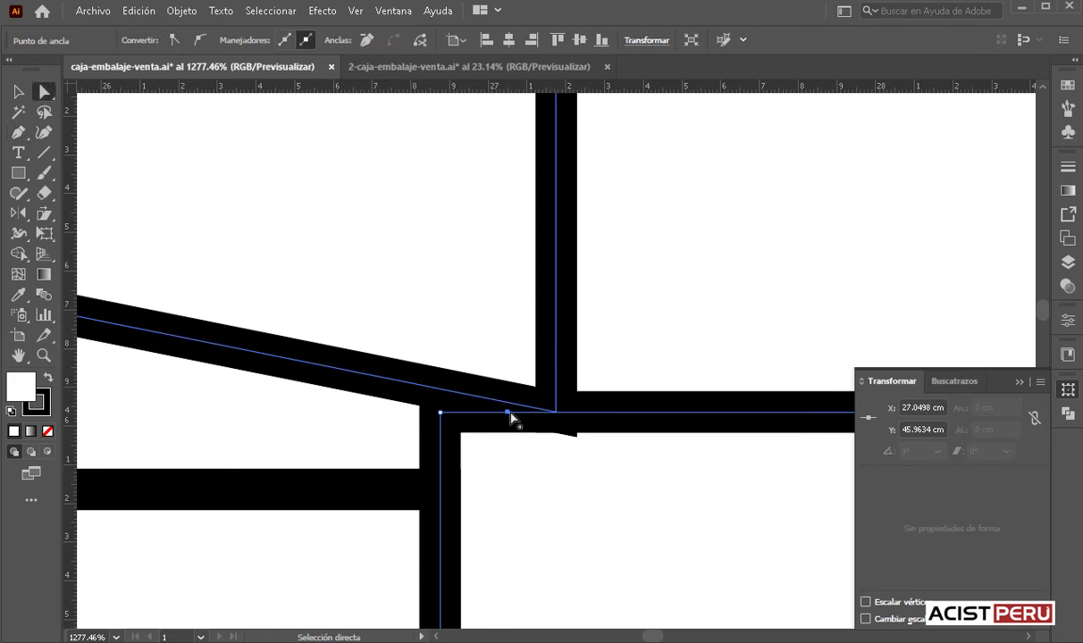
pyautogui.click(507, 413)
pyautogui.moveTo(508, 412); pyautogui.dragTo(556, 412)
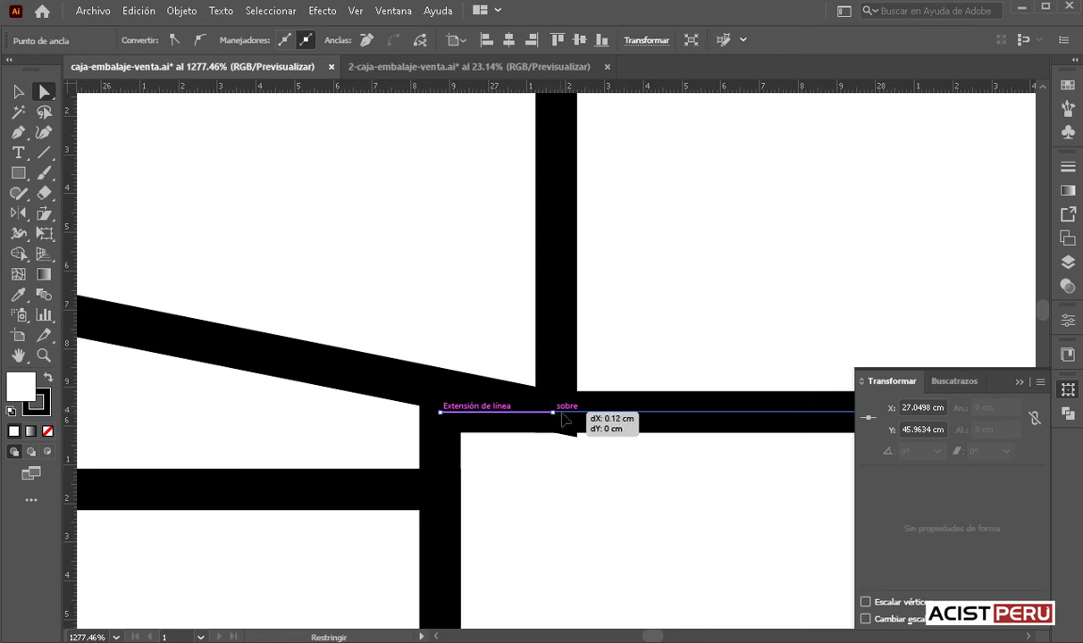
pyautogui.moveTo(556, 412); pyautogui.dragTo(556, 413)
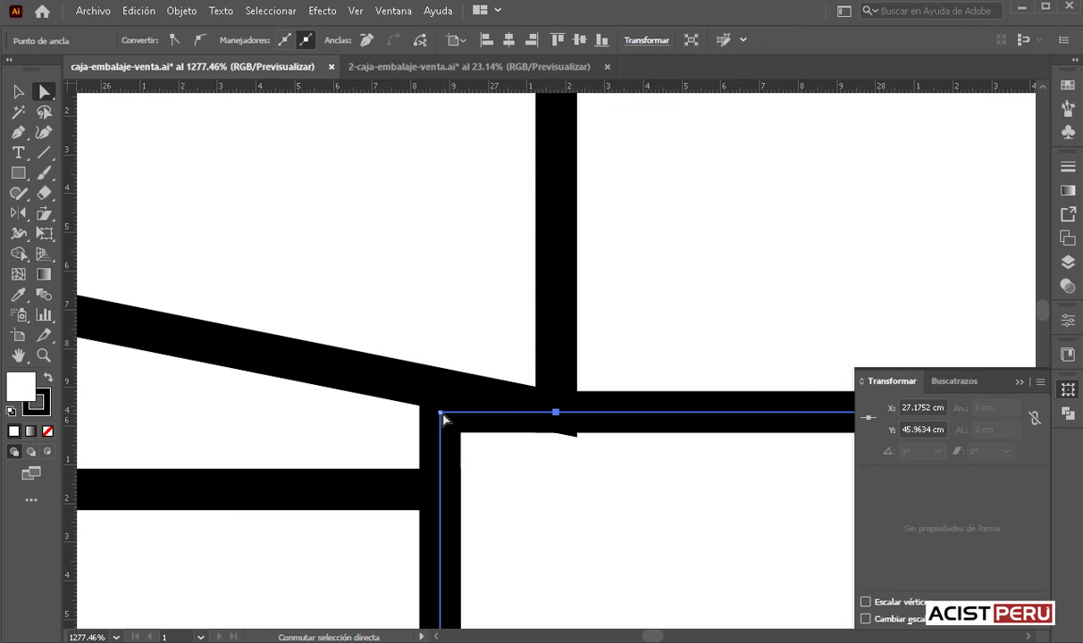
pyautogui.moveTo(441, 417); pyautogui.dragTo(440, 490)
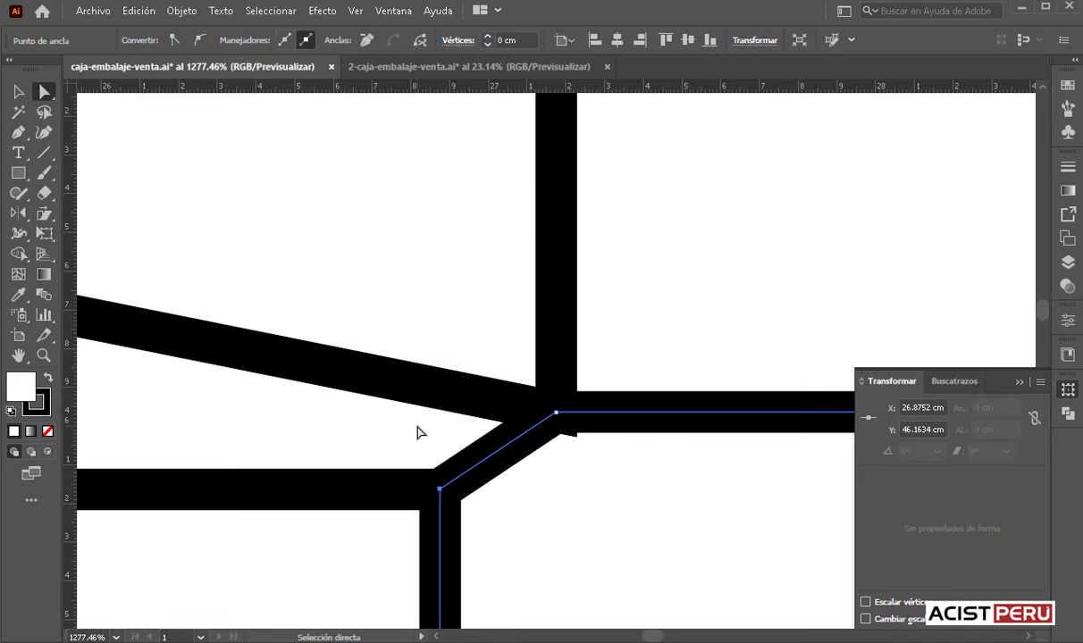
pyautogui.click(416, 434)
pyautogui.hotkey('ctrl', '-')
pyautogui.hotkey('ctrl', '-')
pyautogui.hotkey('ctrl', '-')
pyautogui.hotkey('ctrl', '-')
pyautogui.hotkey('ctrl', '-')
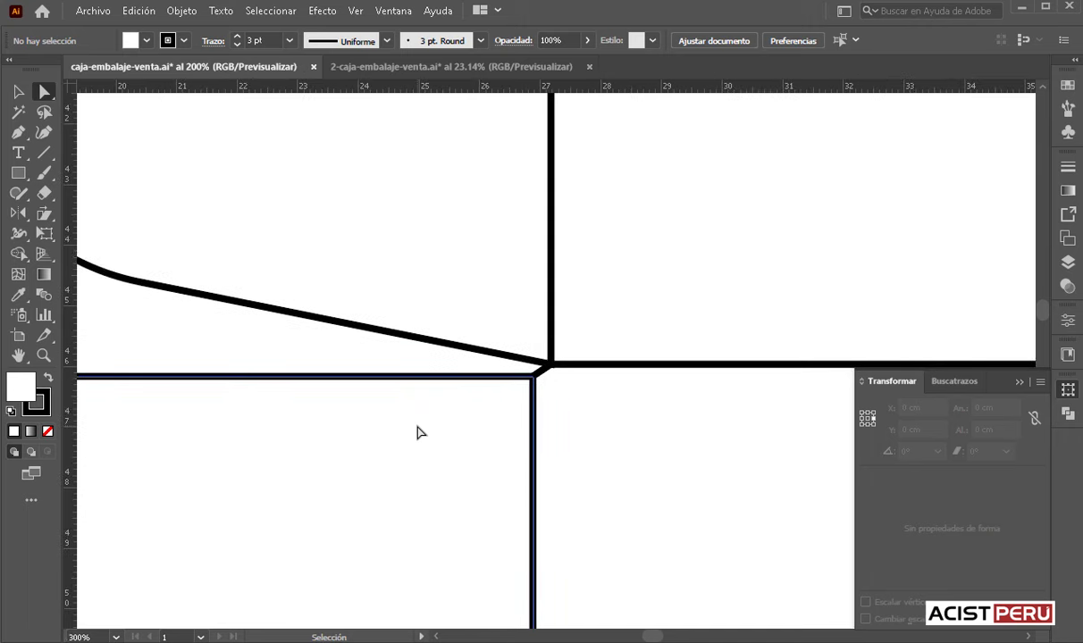
pyautogui.hotkey('ctrl', '-')
# - Pan and zoom to the flap-line junction and select the horizontal path's corner anchor
pyautogui.moveTo(553, 430); pyautogui.dragTo(553, 227)
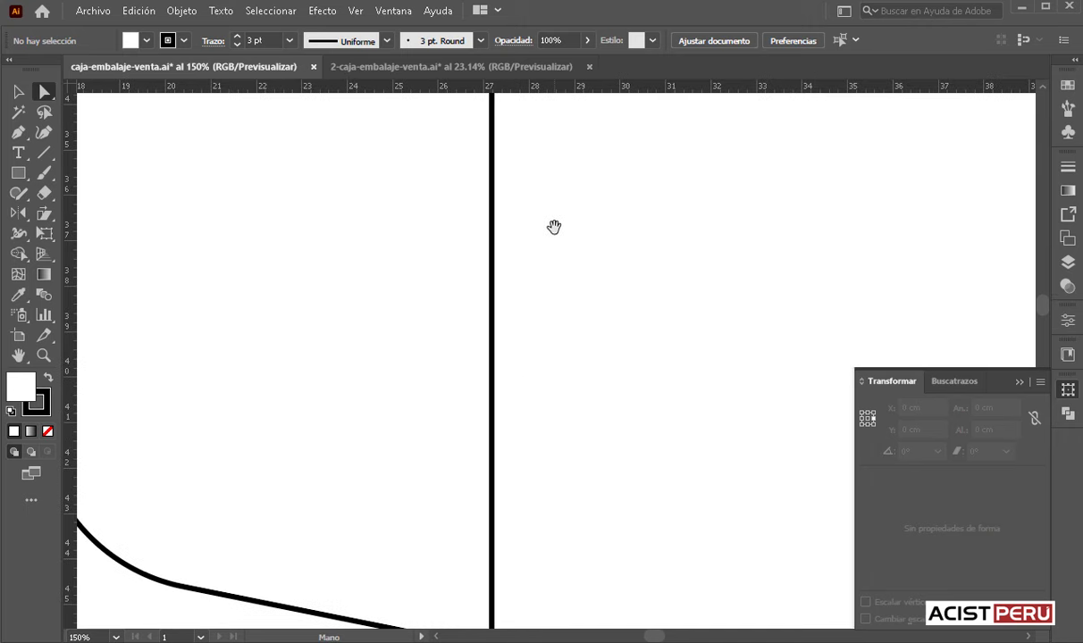
pyautogui.moveTo(536, 510); pyautogui.dragTo(520, 488)
pyautogui.scroll(3, 514, 376)
pyautogui.scroll(5, 429, 339)
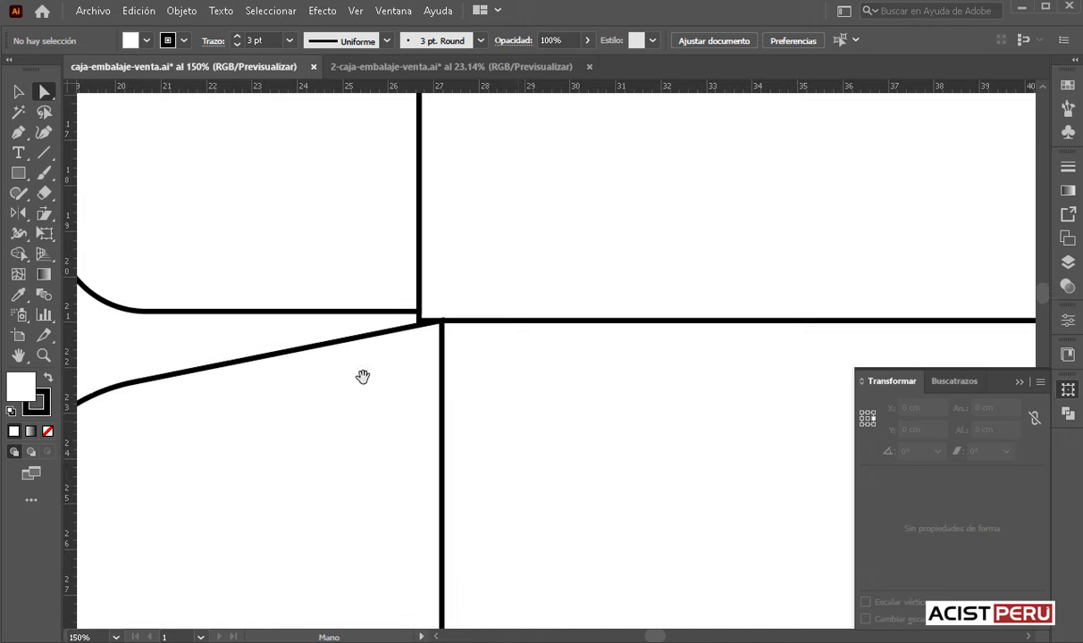
pyautogui.click(43, 355)
pyautogui.moveTo(384, 321); pyautogui.dragTo(736, 512)
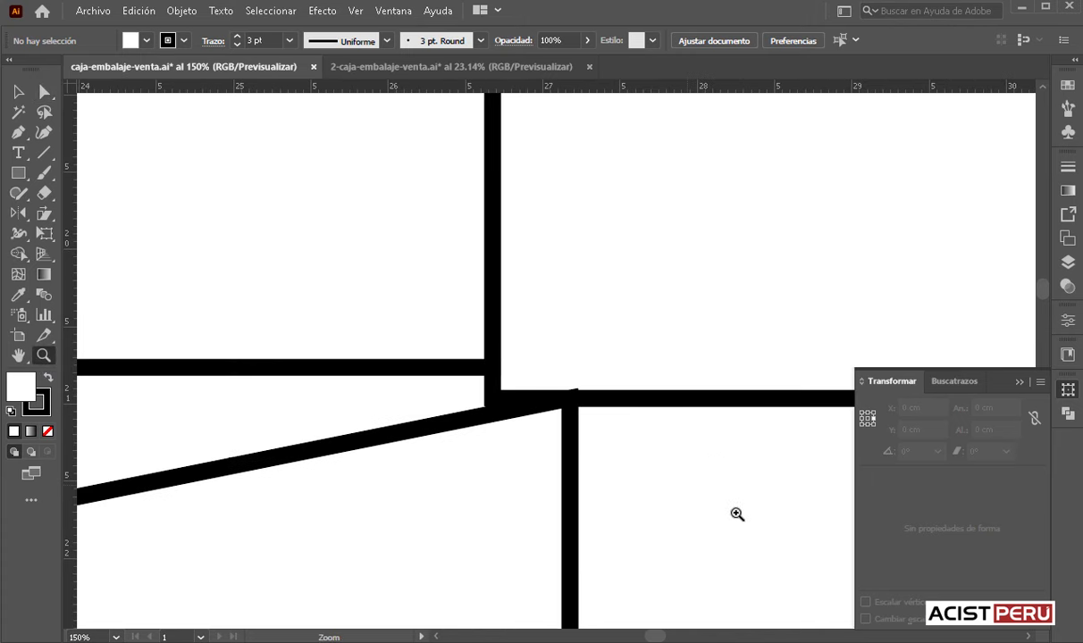
pyautogui.moveTo(671, 454); pyautogui.dragTo(545, 391)
pyautogui.click(43, 91)
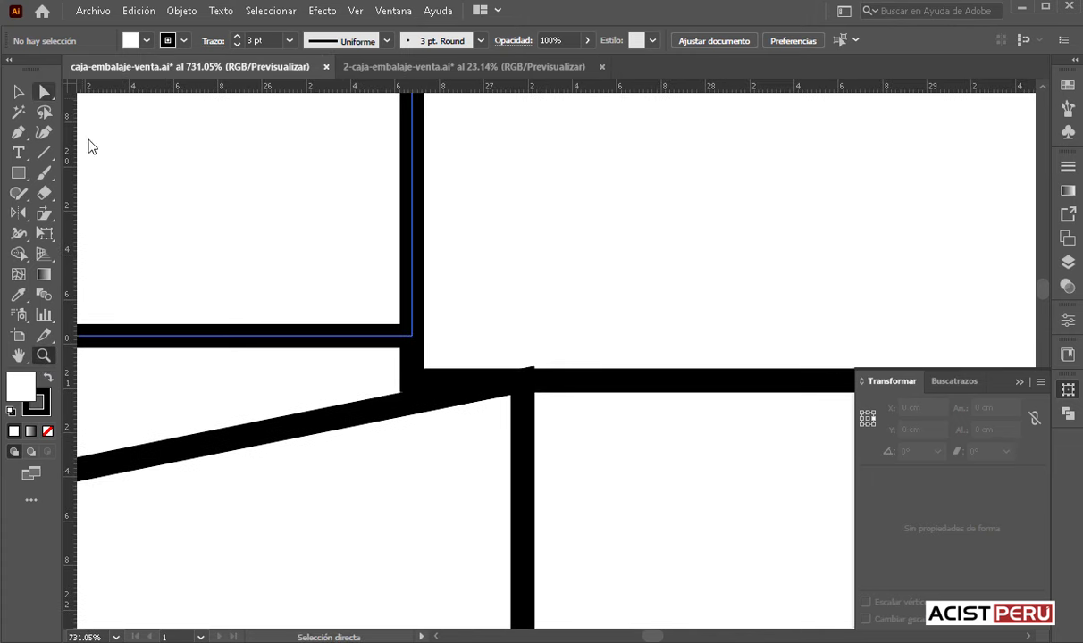
pyautogui.click(412, 381)
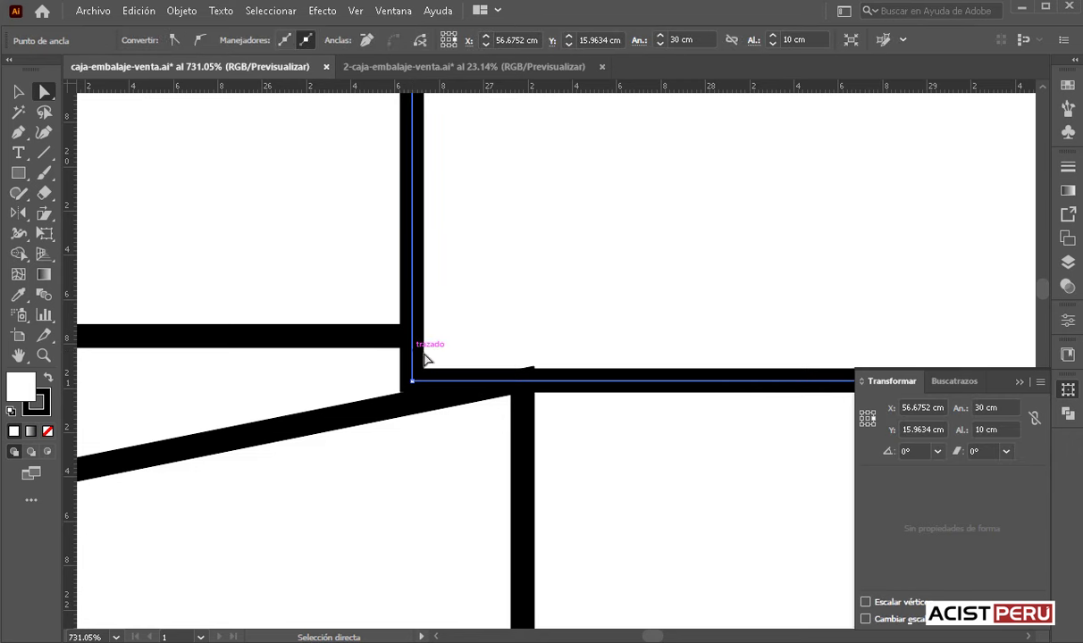
pyautogui.keyDown('shift'); pyautogui.click(404, 336); pyautogui.keyUp('shift')
# - Add an anchor on the bottom path, slide it right to the junction, and raise the corner
pyautogui.click(18, 132)
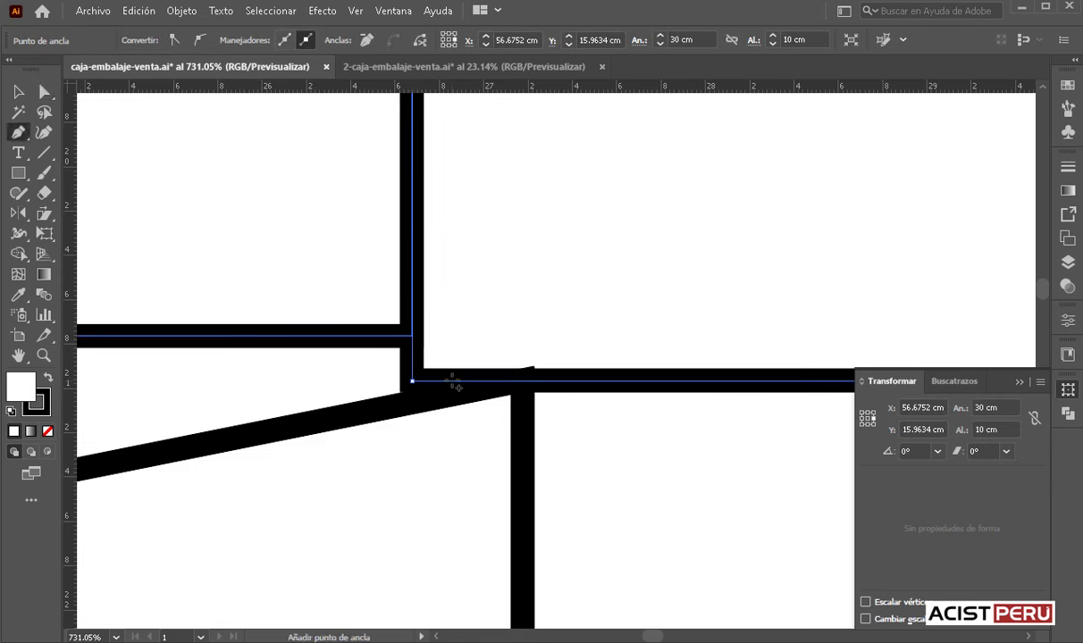
pyautogui.click(451, 381)
pyautogui.click(44, 92)
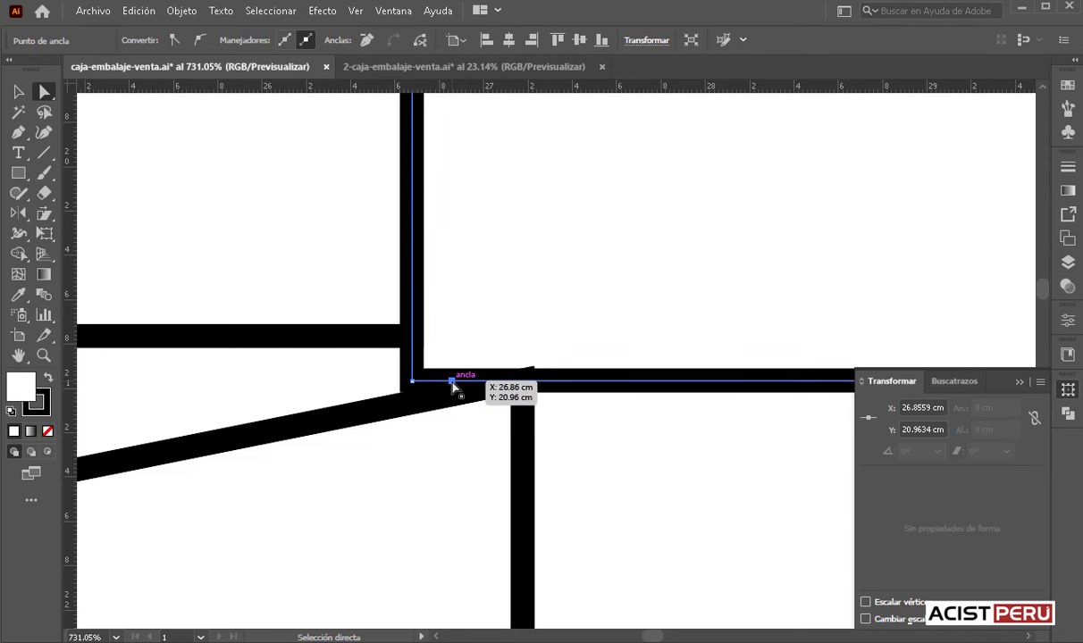
pyautogui.moveTo(451, 382); pyautogui.dragTo(521, 381)
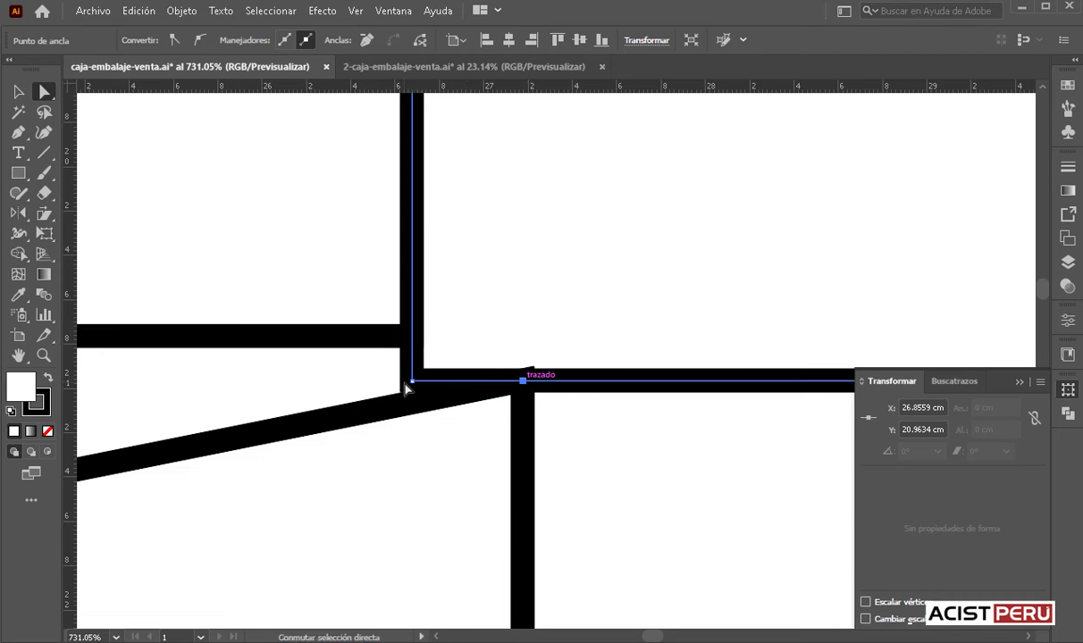
pyautogui.moveTo(412, 382); pyautogui.dragTo(411, 338)
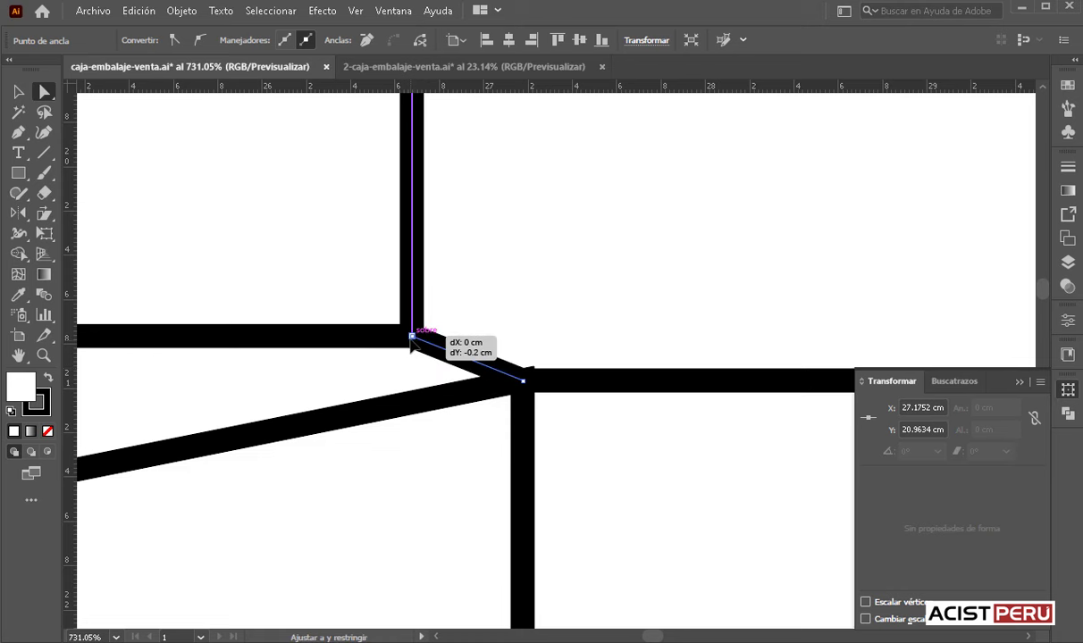
pyautogui.click(370, 377)
pyautogui.hotkey('ctrl', '-')
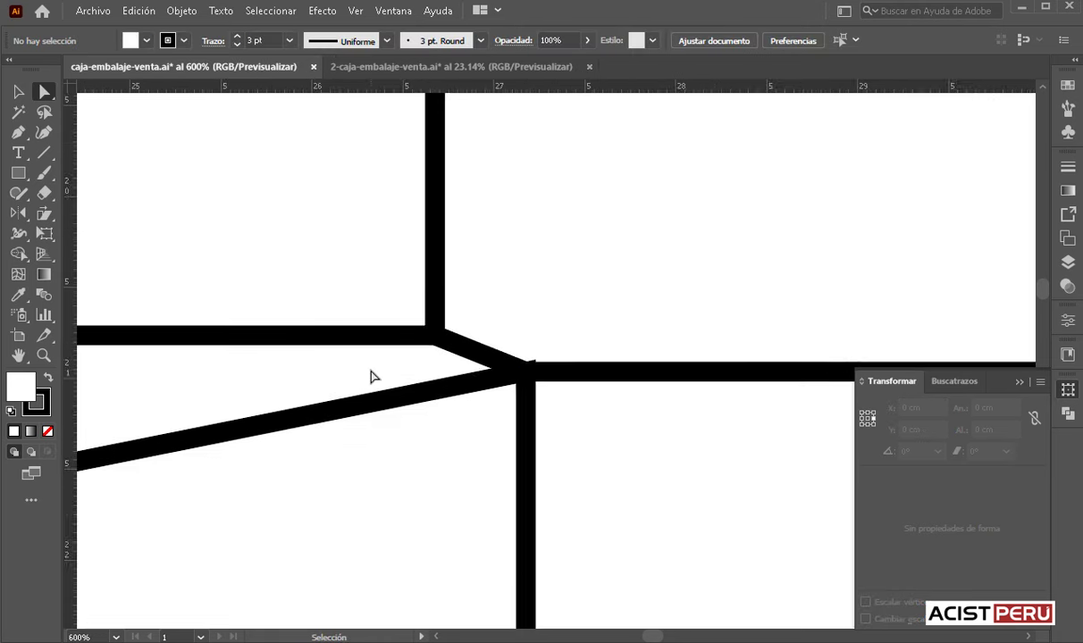
pyautogui.hotkey('ctrl', '-')
pyautogui.hotkey('ctrl', '-')
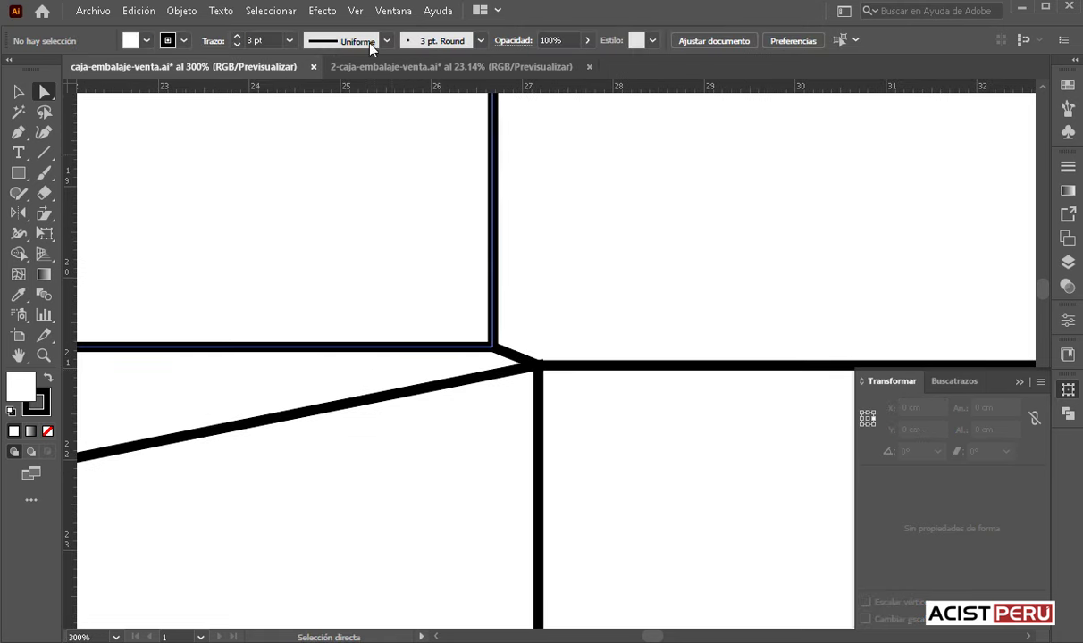
pyautogui.click(355, 10)
# - In Outline view, zoom on the corner junction and nudge the 8 × 9.8 cm rectangle slightly left and down
pyautogui.click(393, 4)
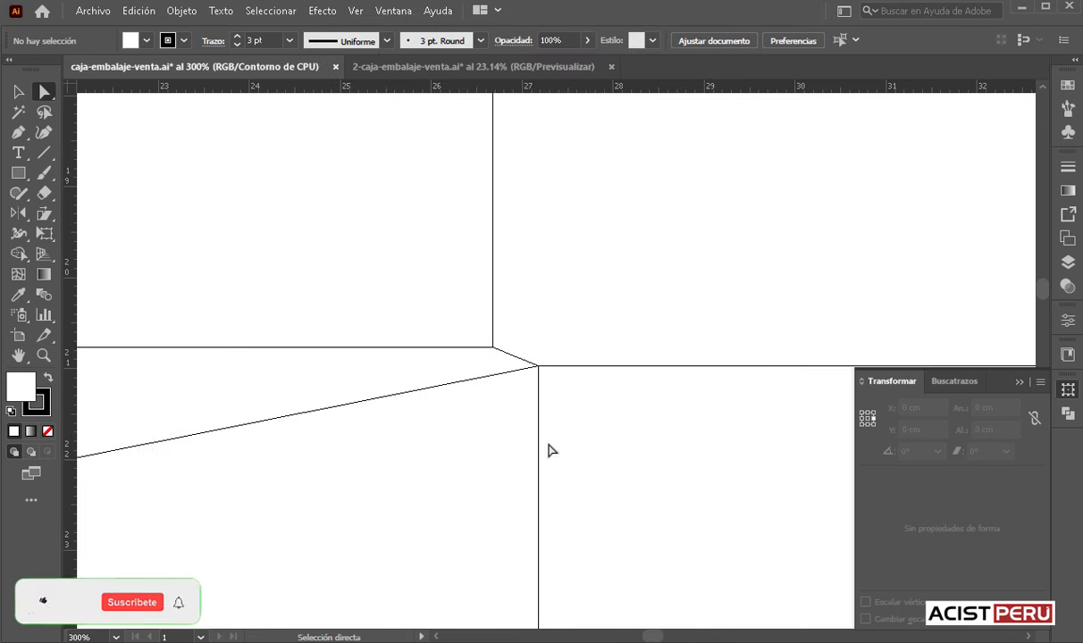
pyautogui.moveTo(587, 438); pyautogui.dragTo(506, 89)
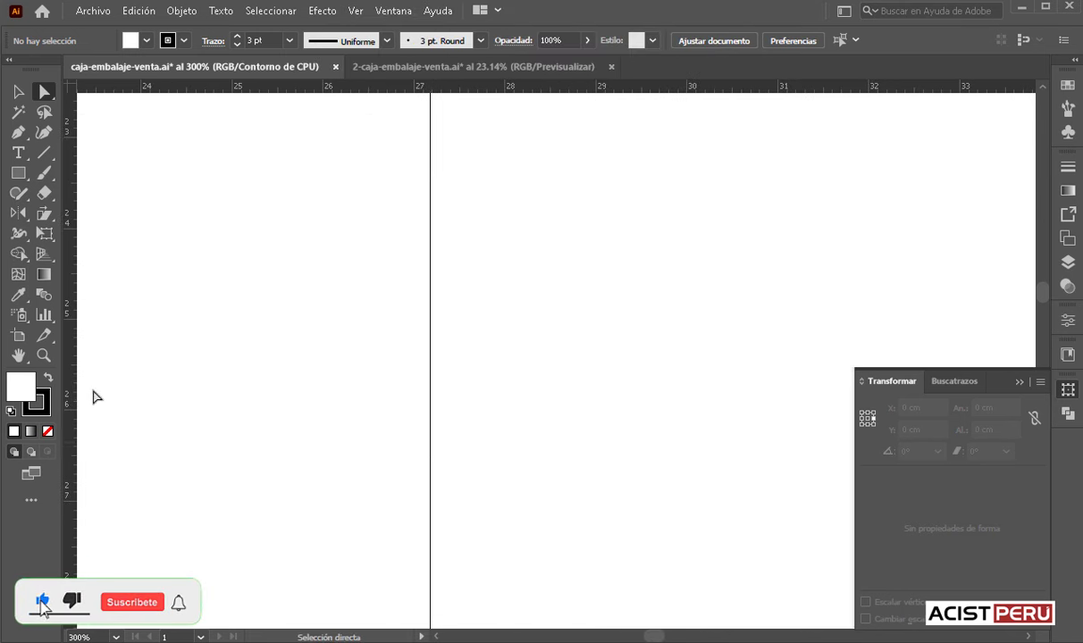
pyautogui.click(43, 355)
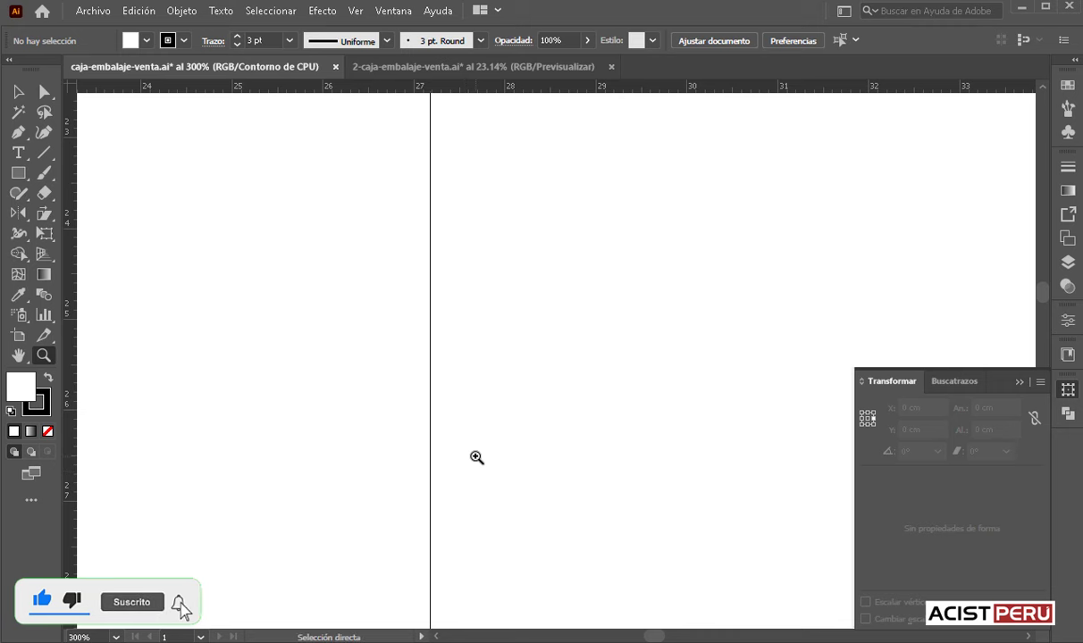
pyautogui.scroll(-4, 476, 457)
pyautogui.moveTo(476, 457)
pyautogui.mouseDown()
pyautogui.moveTo(436, 266)
pyautogui.moveTo(386, 573)
pyautogui.mouseUp()
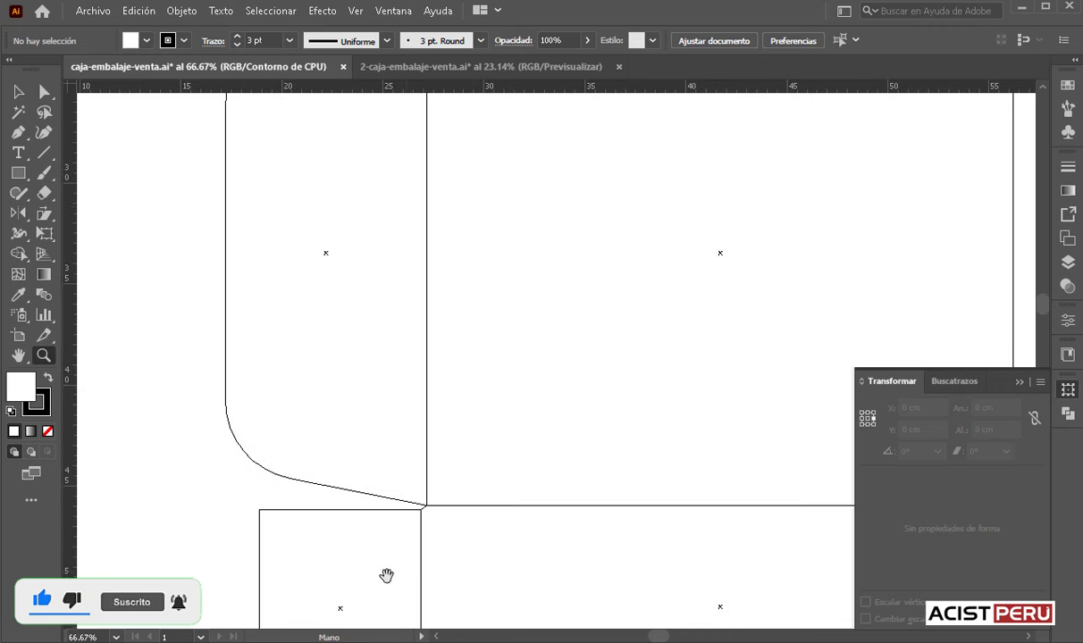
pyautogui.moveTo(377, 507); pyautogui.dragTo(600, 570)
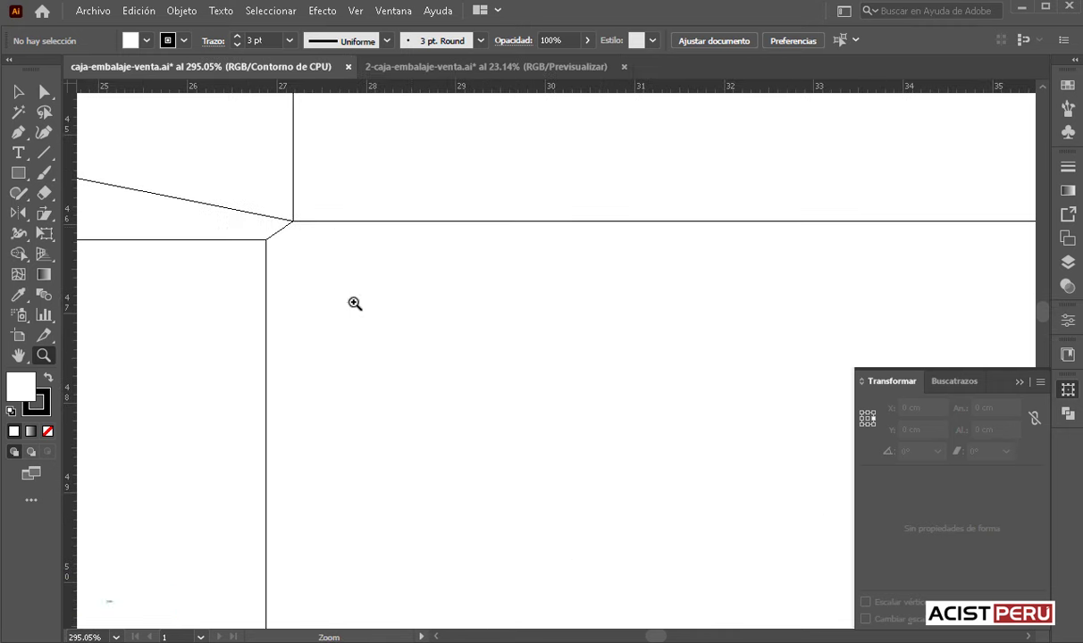
pyautogui.moveTo(254, 219); pyautogui.dragTo(353, 303)
pyautogui.click(18, 91)
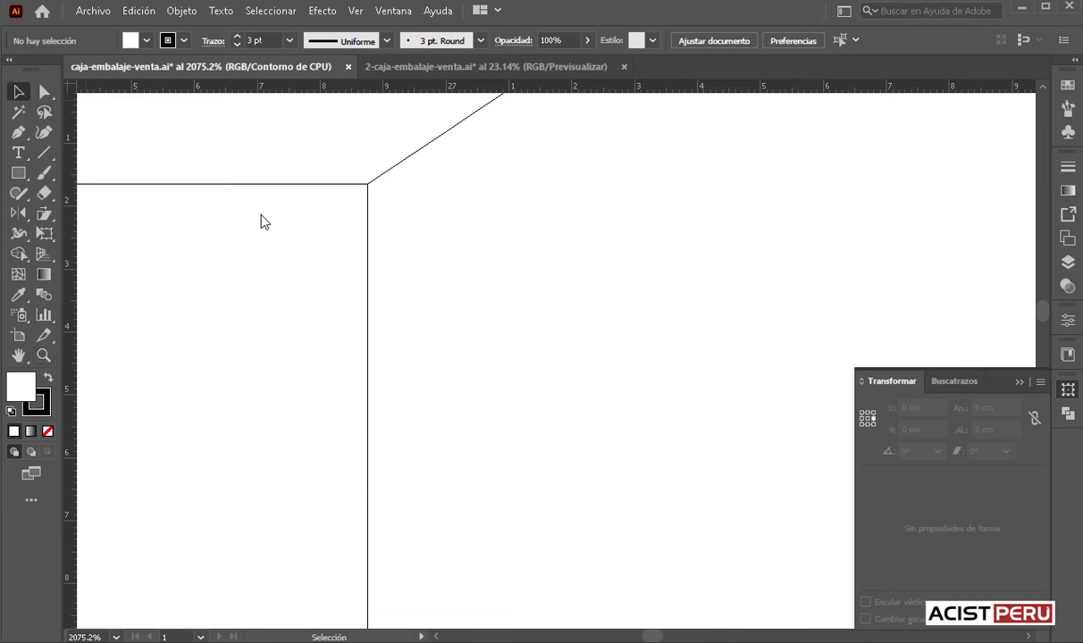
pyautogui.moveTo(257, 194); pyautogui.dragTo(248, 199)
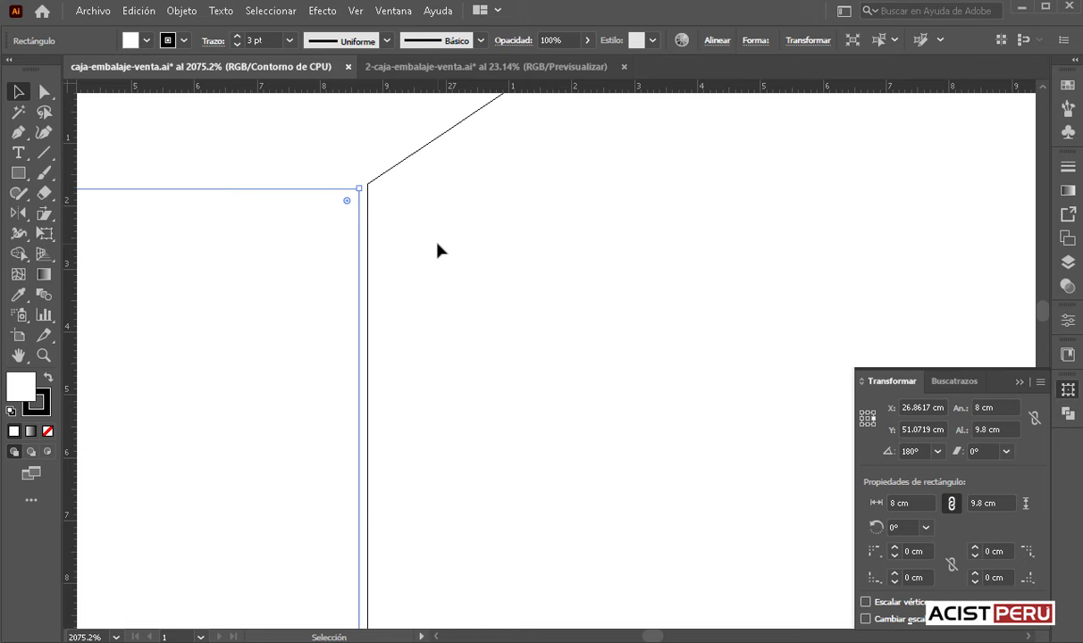
# - Nudge the rectangle's corner onto the diagonal junction, then zoom out to the whole die-line
pyautogui.click(353, 11)
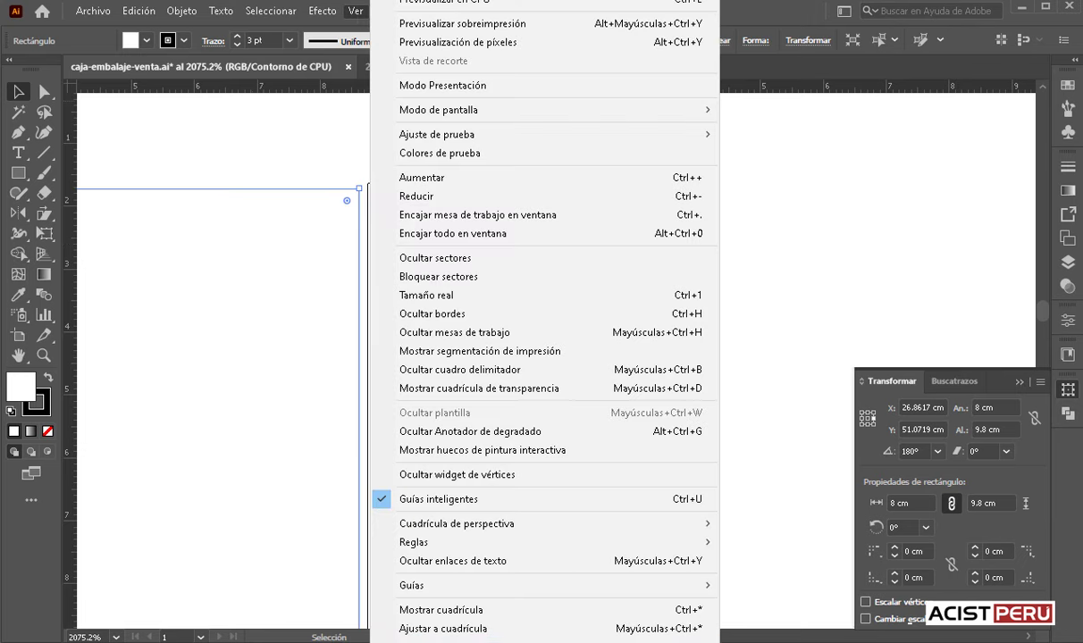
pyautogui.scroll(-2, 536, 607)
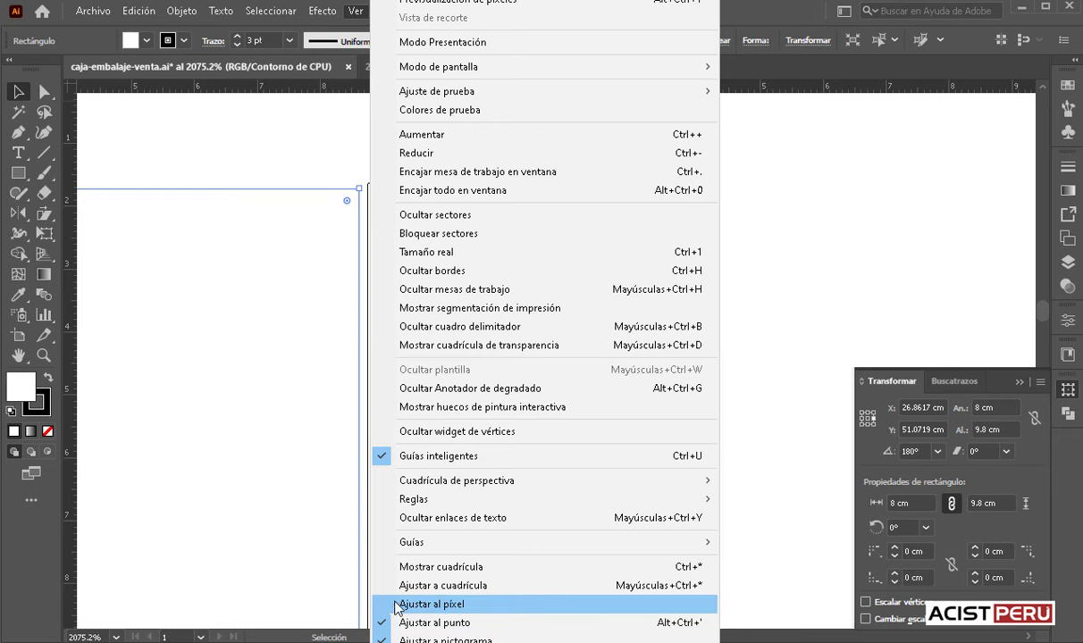
pyautogui.click(303, 165)
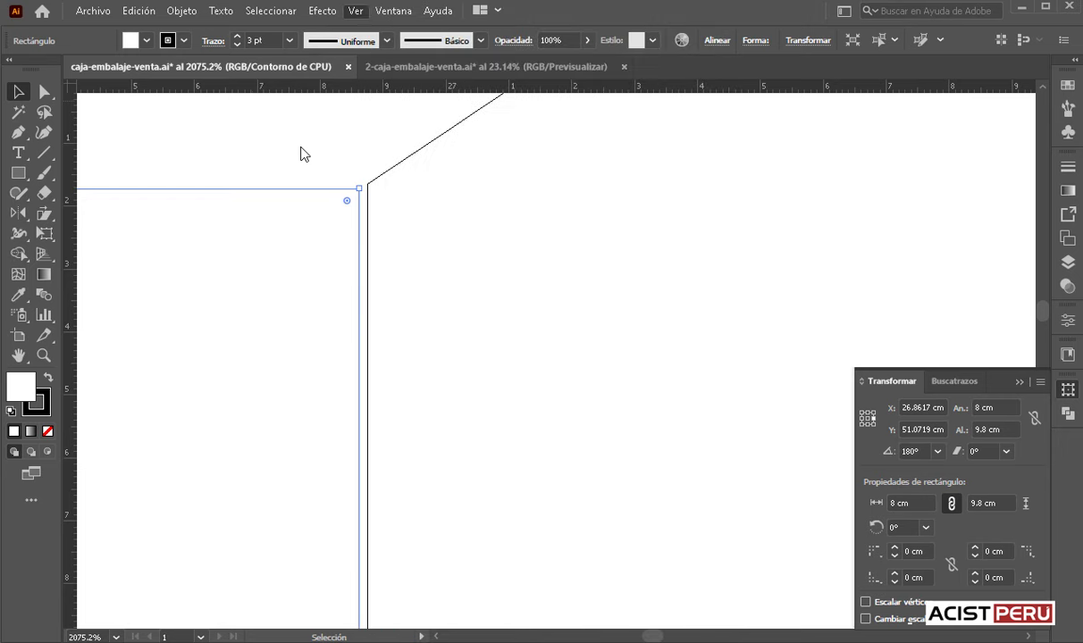
pyautogui.click(301, 153)
pyautogui.press('a')
pyautogui.hotkey('ctrl', 'z')
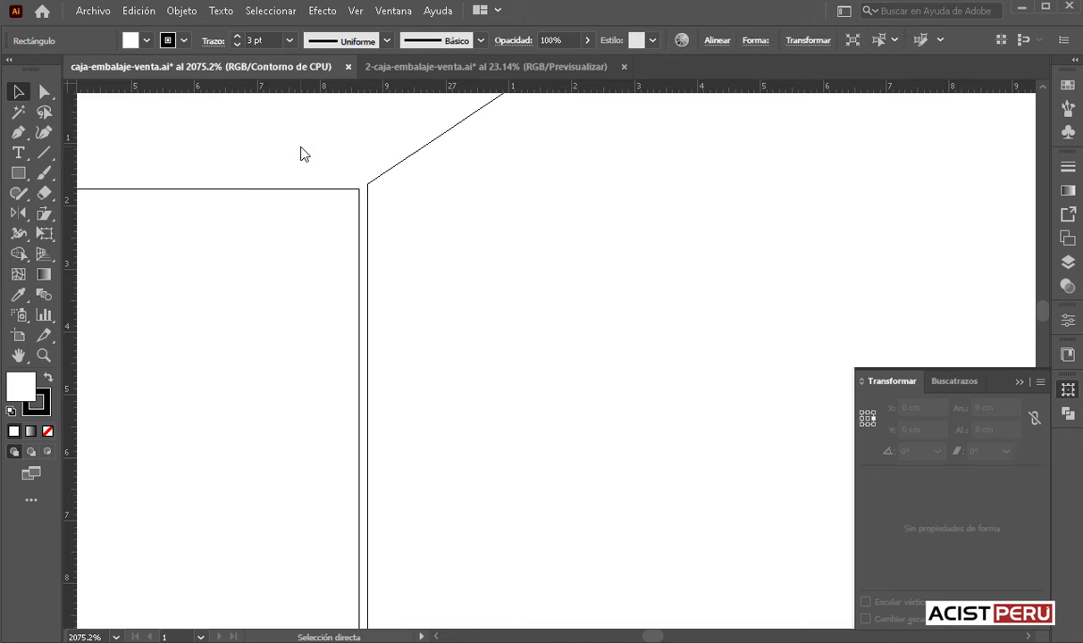
pyautogui.hotkey('ctrl', '-')
pyautogui.hotkey('ctrl', '-')
pyautogui.hotkey('ctrl', '-')
pyautogui.hotkey('ctrl', '-')
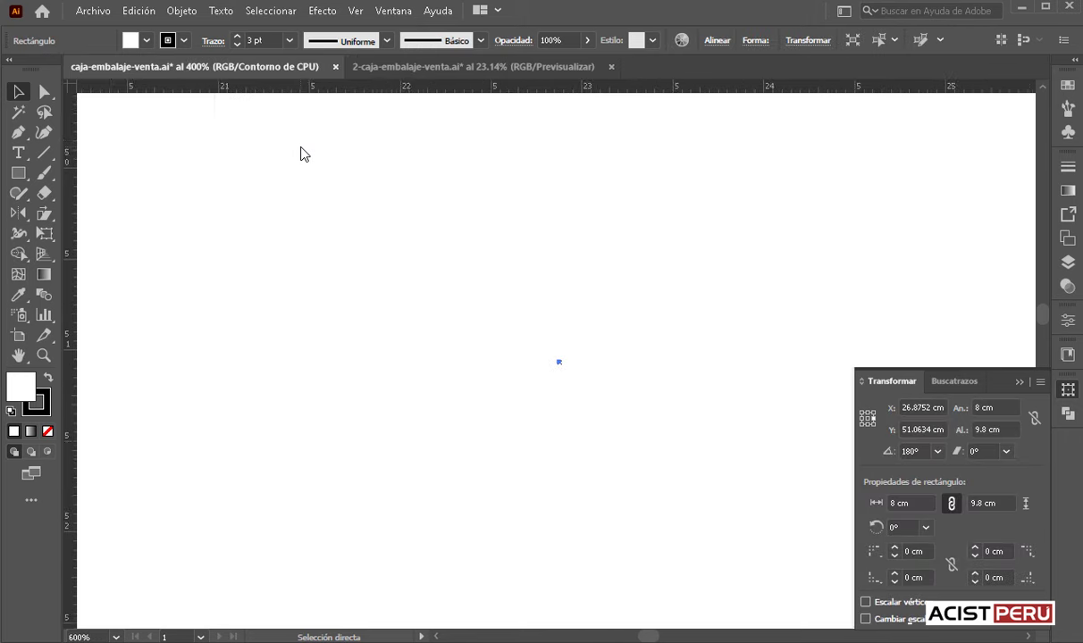
pyautogui.hotkey('ctrl', '-')
pyautogui.hotkey('ctrl', '-')
pyautogui.hotkey('ctrl', '-')
pyautogui.hotkey('ctrl', '-')
pyautogui.hotkey('ctrl', '-')
pyautogui.hotkey('ctrl', '-')
pyautogui.hotkey('ctrl', '-')
pyautogui.hotkey('ctrl', '-')
pyautogui.hotkey('ctrl', '-')
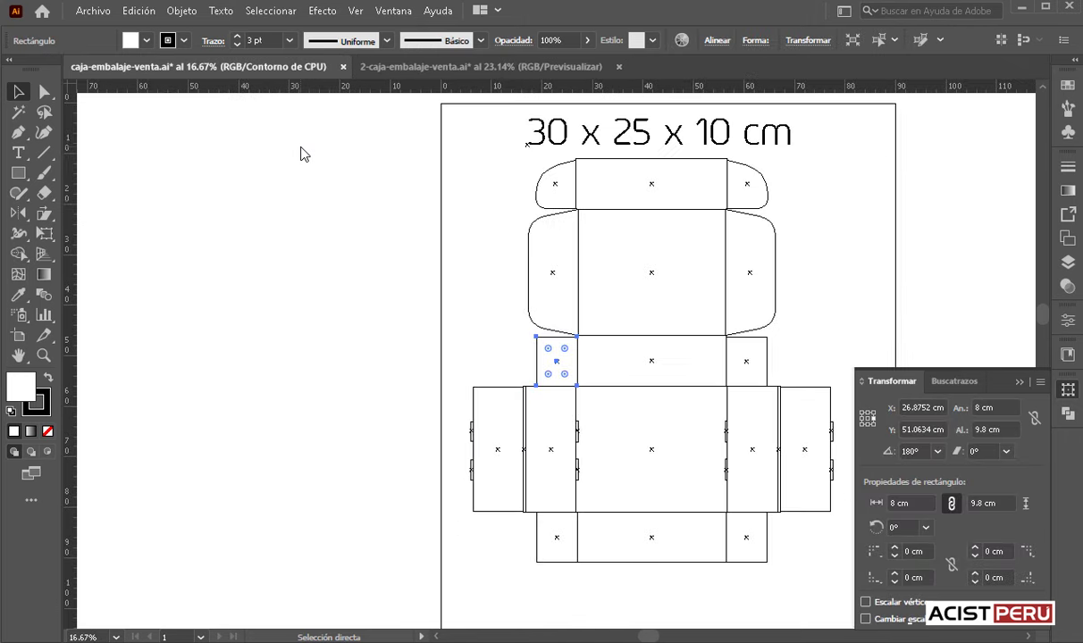
pyautogui.press('v')
# - Switch to overprint preview and marquee-select the right side panel with its notches
pyautogui.click(358, 10)
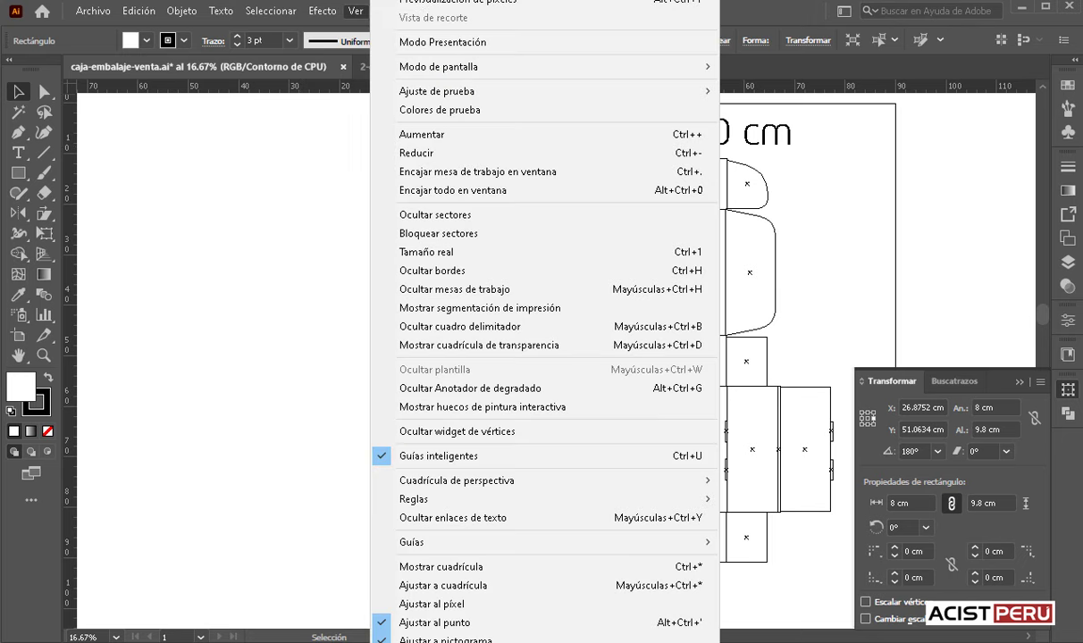
pyautogui.hotkey('ctrl', 'alt', 'shift', 'y')
pyautogui.click(826, 243)
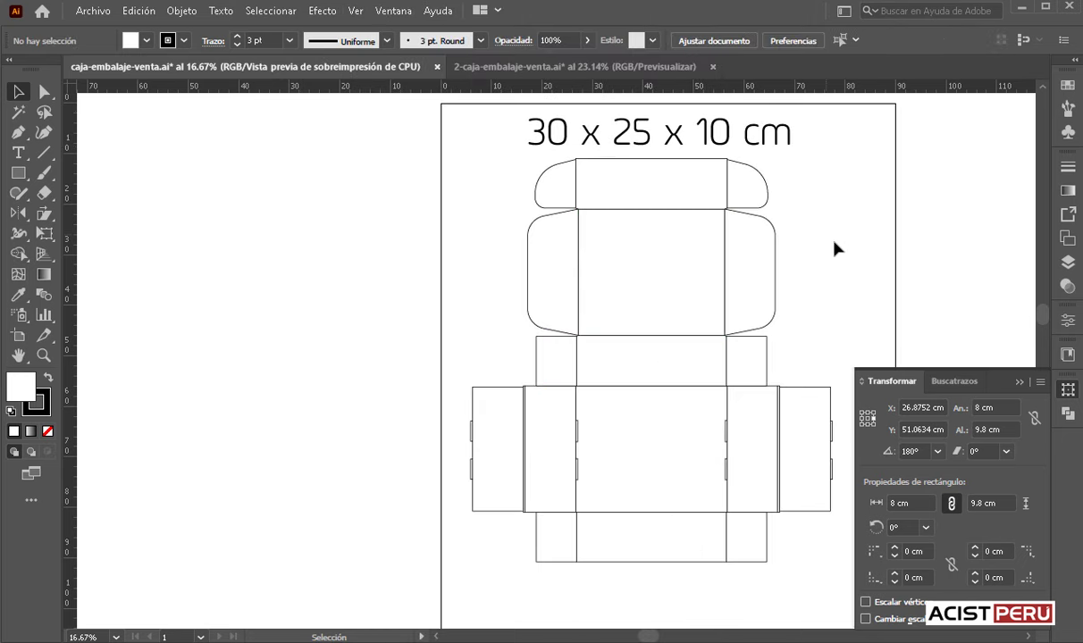
pyautogui.moveTo(831, 243); pyautogui.dragTo(575, 253)
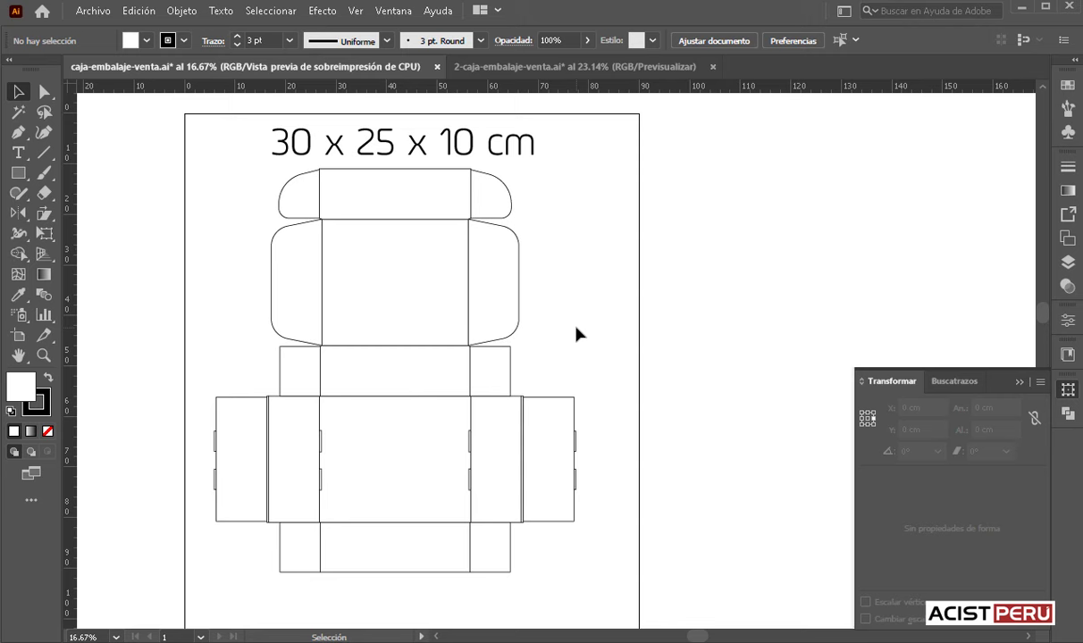
pyautogui.hotkey('ctrl', '+')
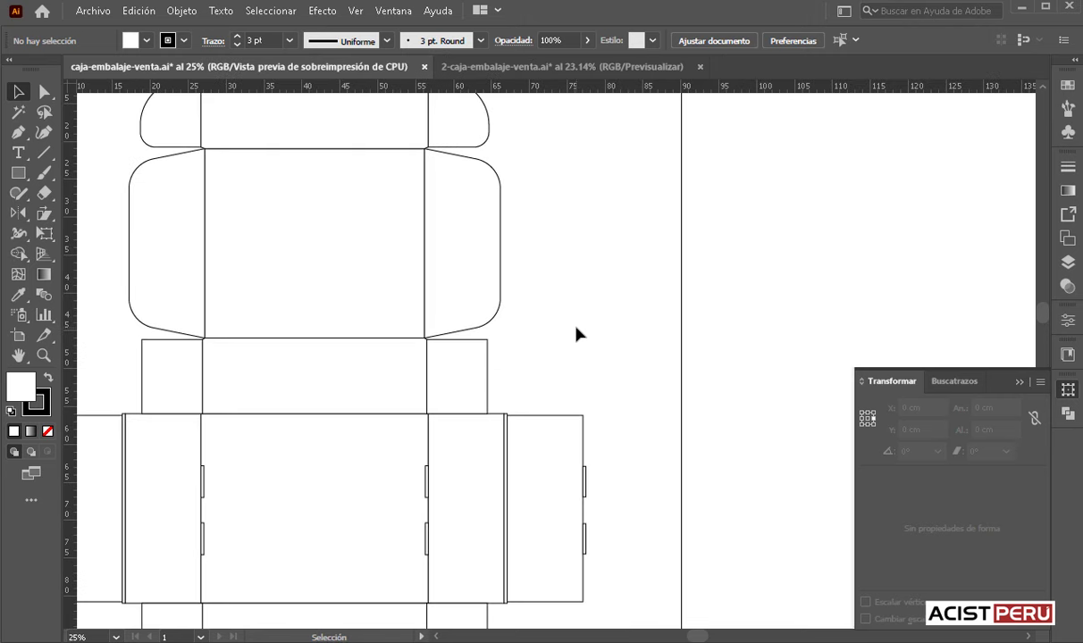
pyautogui.moveTo(616, 411)
pyautogui.mouseDown()
pyautogui.moveTo(551, 559)
pyautogui.moveTo(597, 531)
pyautogui.mouseUp()
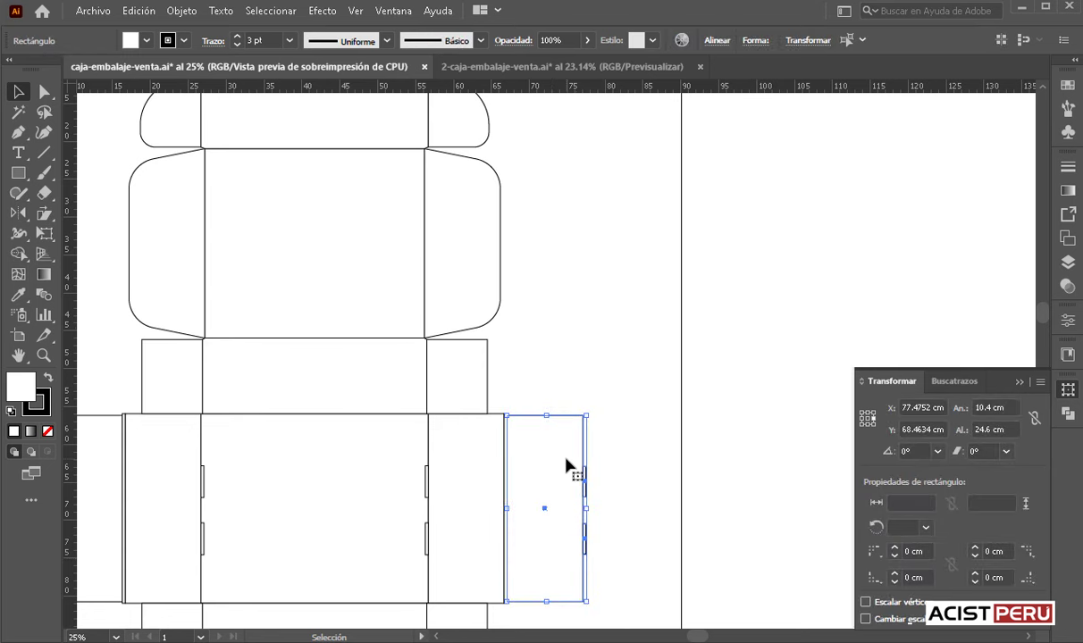
# - Unite the right and left side panels each with their notches into single shapes
pyautogui.click(393, 12)
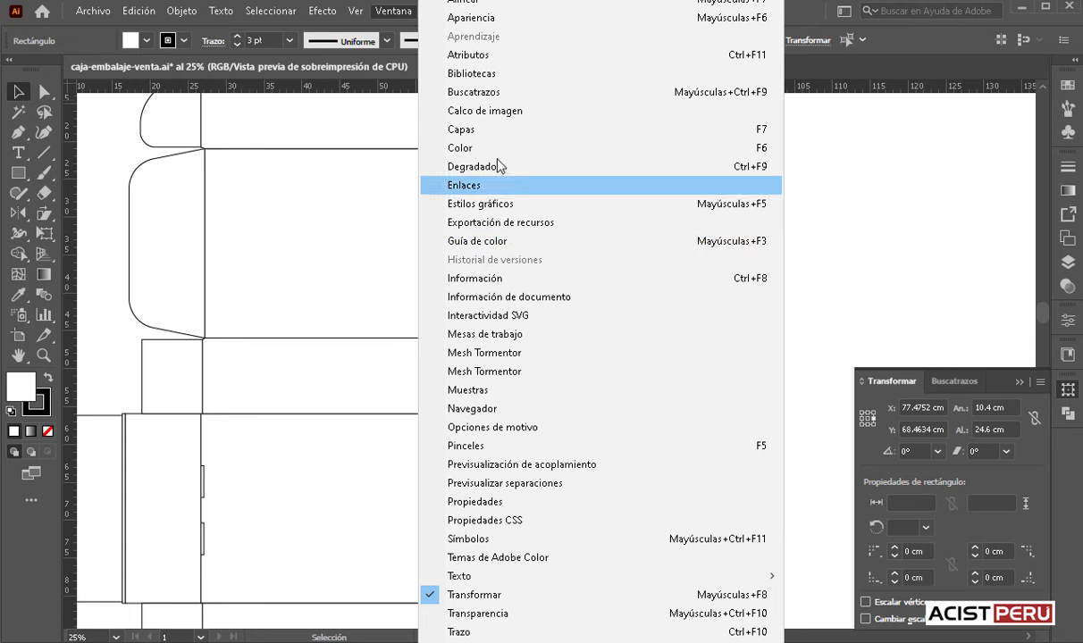
pyautogui.click(497, 93)
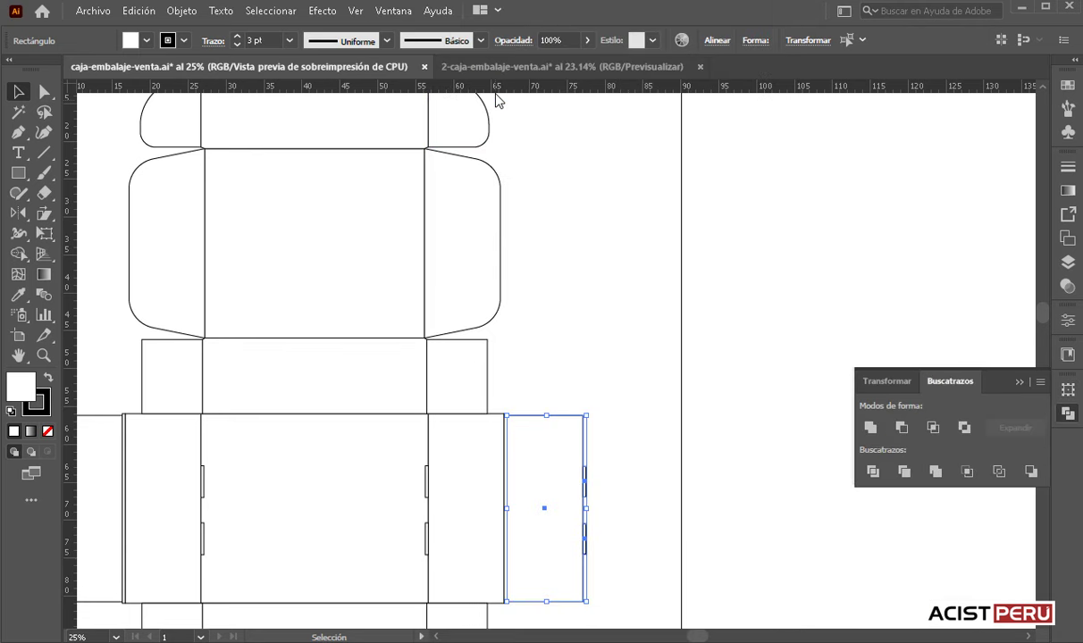
pyautogui.click(876, 432)
pyautogui.click(615, 378)
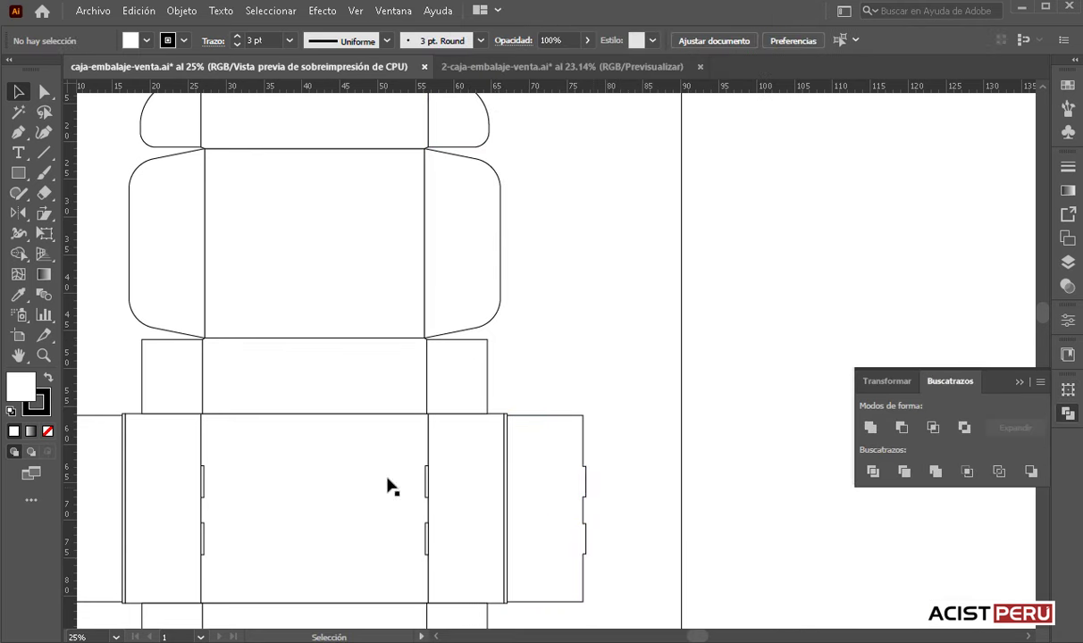
pyautogui.moveTo(314, 481); pyautogui.dragTo(505, 465)
pyautogui.moveTo(219, 369); pyautogui.dragTo(261, 573)
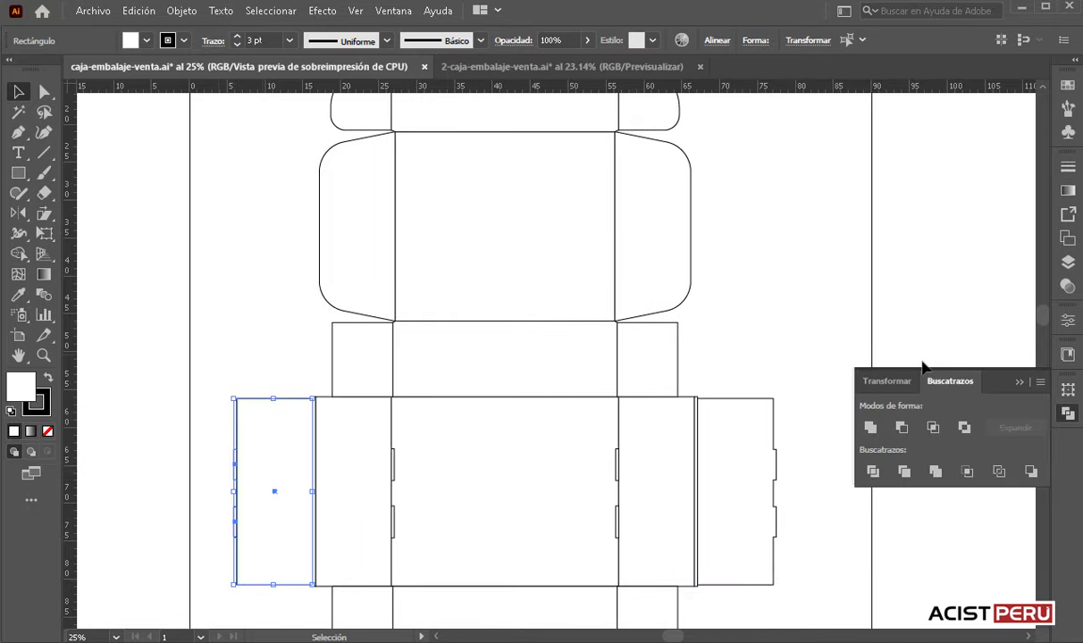
pyautogui.click(872, 428)
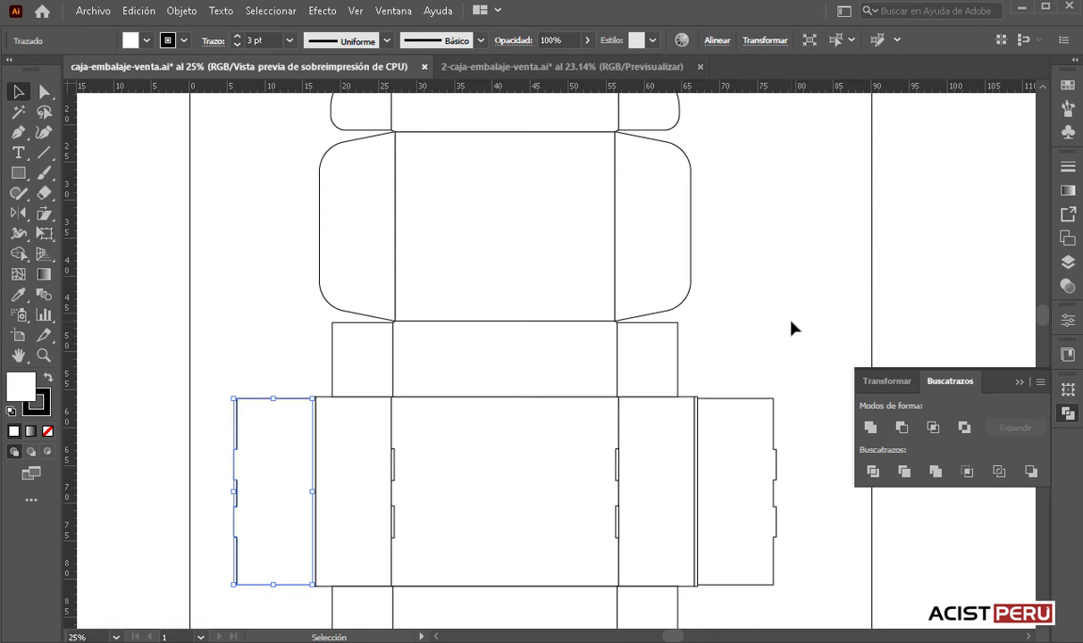
pyautogui.click(760, 347)
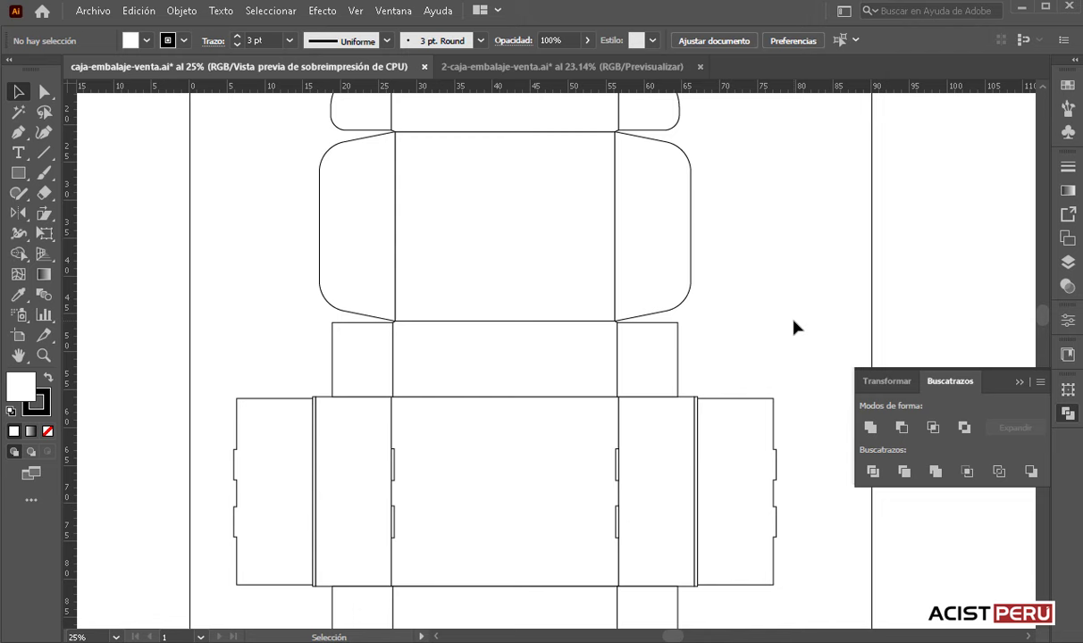
# - Select the entire dieline and move it 10 cm down beneath the heading
pyautogui.hotkey('ctrl', '-')
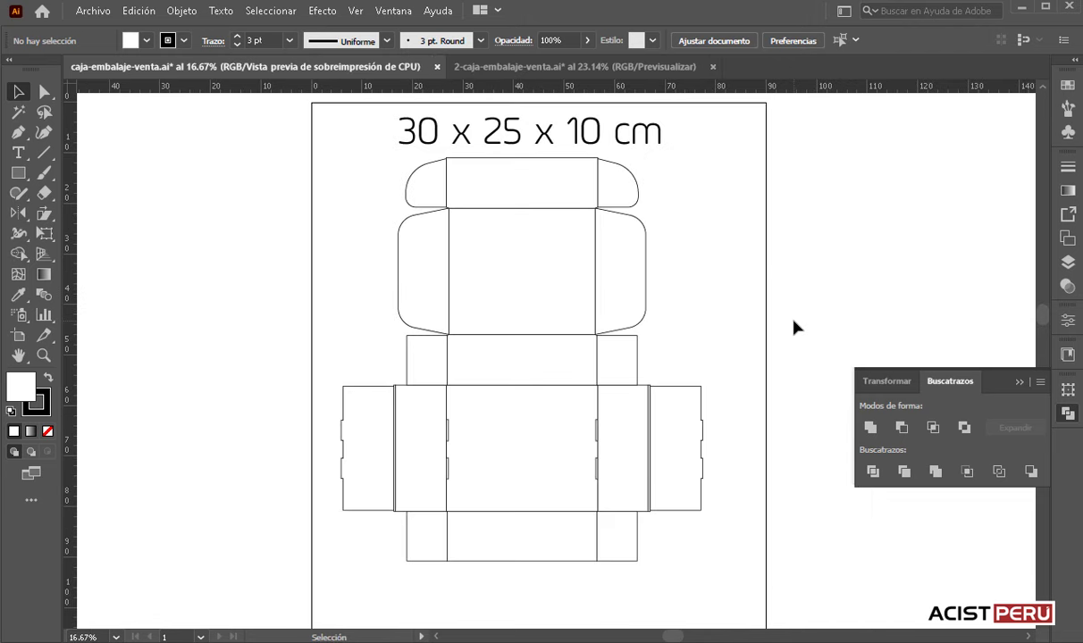
pyautogui.moveTo(671, 311); pyautogui.dragTo(608, 288)
pyautogui.moveTo(246, 145); pyautogui.dragTo(696, 552)
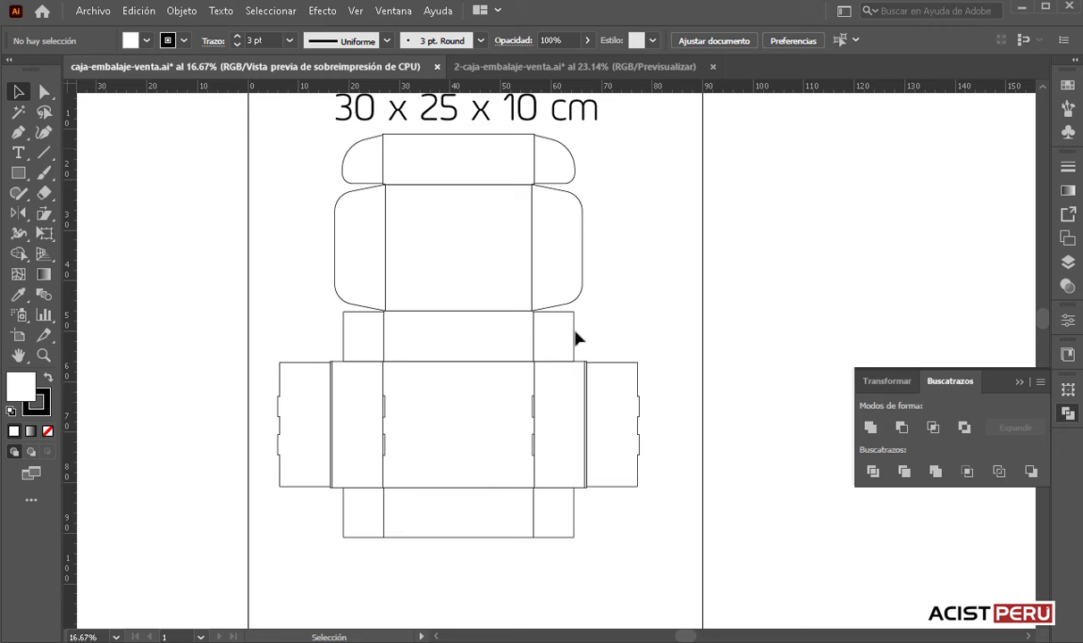
pyautogui.moveTo(485, 243); pyautogui.dragTo(459, 304)
pyautogui.click(679, 234)
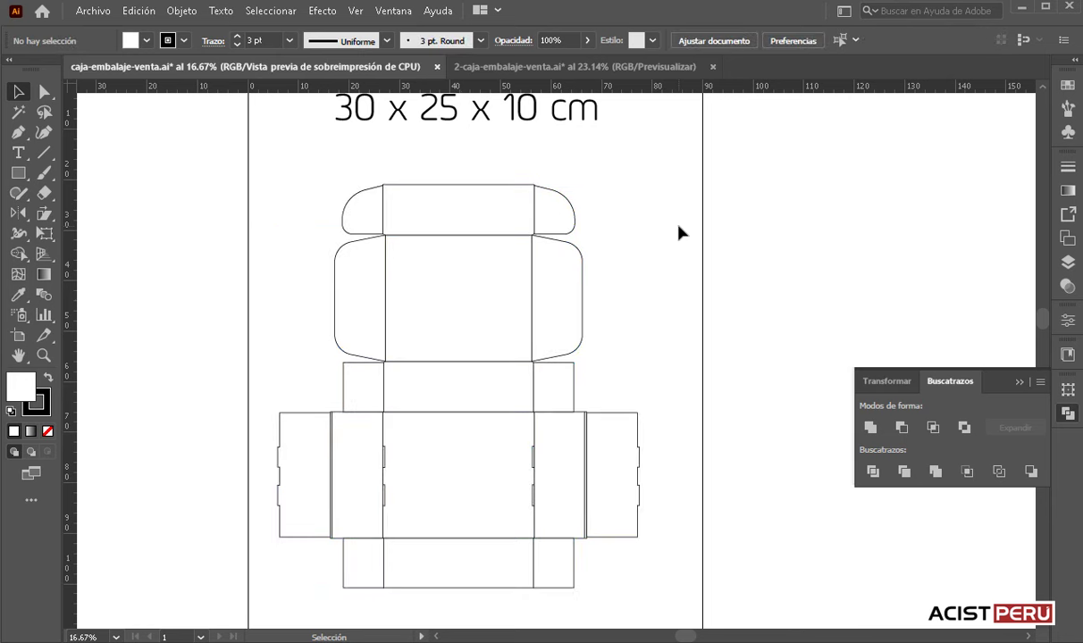
pyautogui.moveTo(675, 241); pyautogui.dragTo(633, 245)
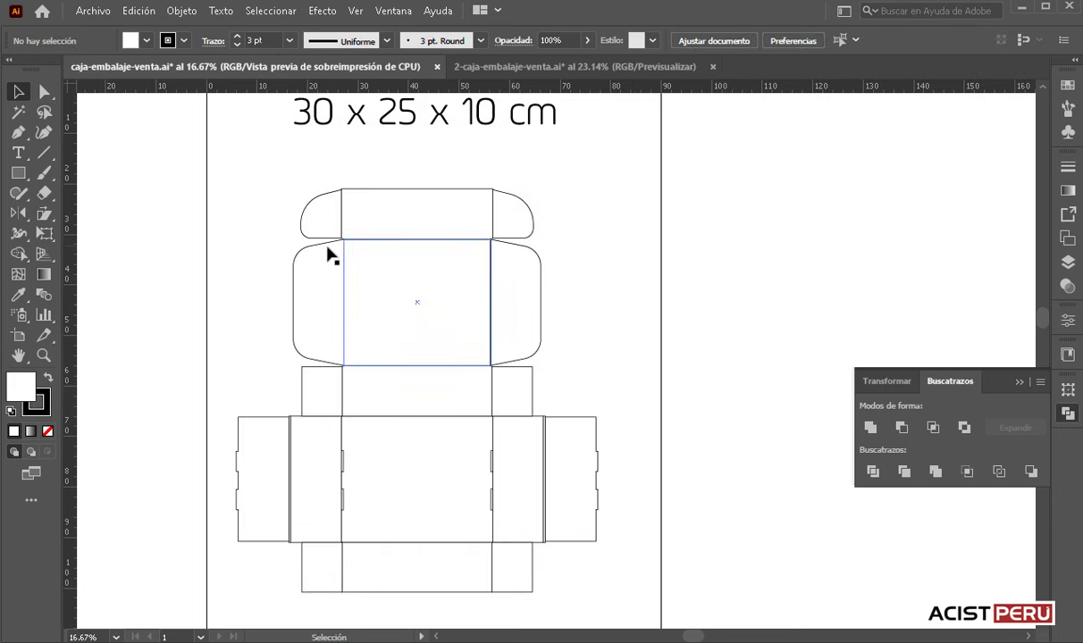
# - Duplicate CAPA 1, name the layers DISEÑO DE CAJA and TROQUEL, and hide DISEÑO DE CAJA
pyautogui.click(1069, 262)
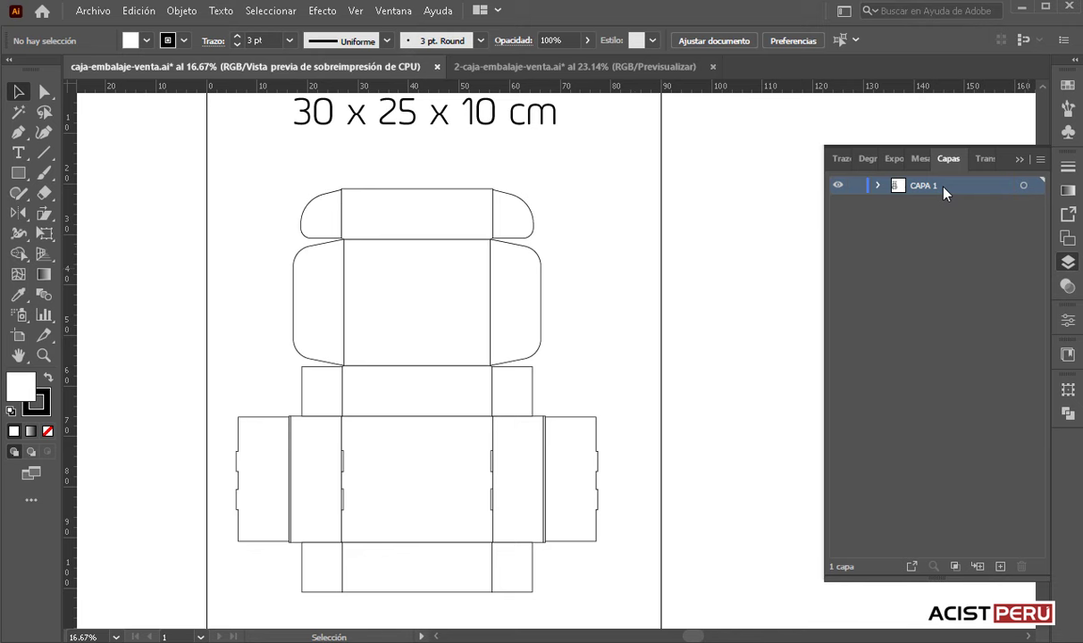
pyautogui.moveTo(948, 192); pyautogui.dragTo(999, 566)
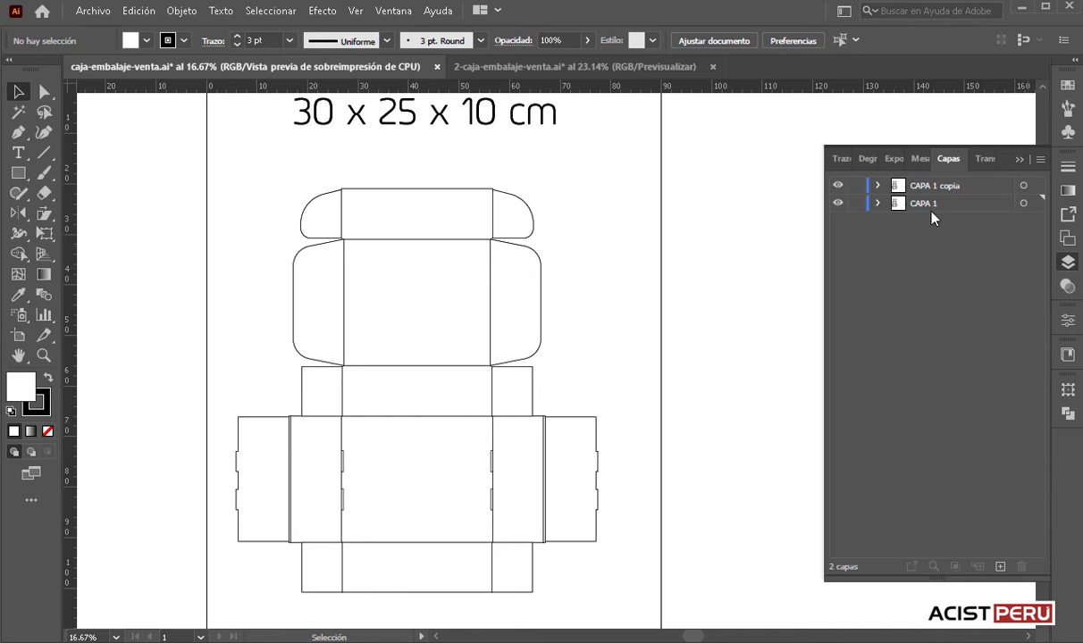
pyautogui.doubleClick(926, 202)
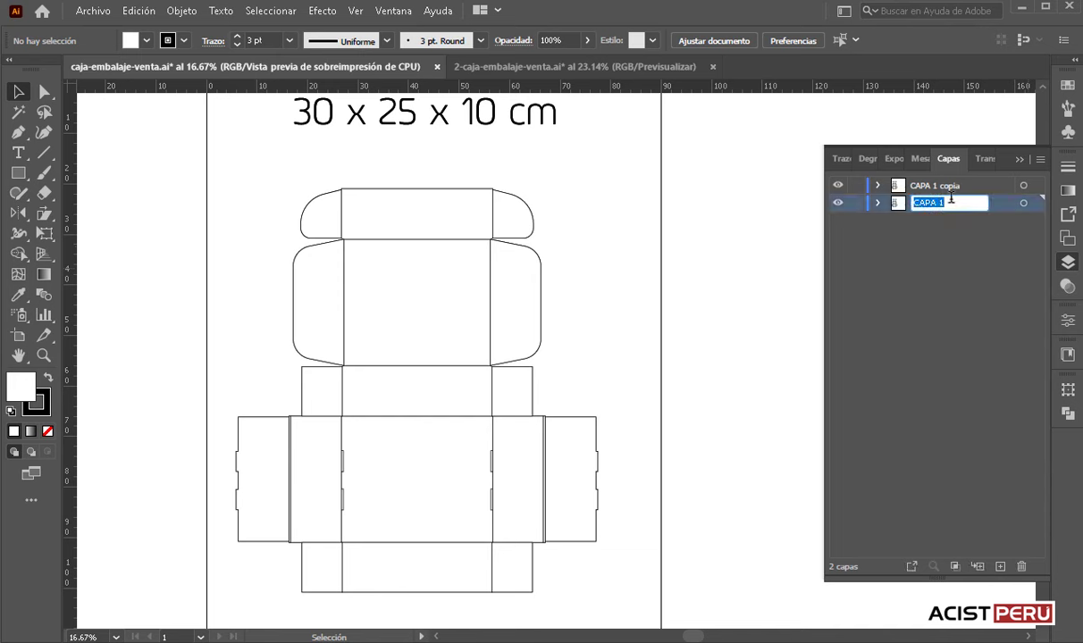
pyautogui.write('DISEÑO DE CAJ')
pyautogui.press('Return')
pyautogui.doubleClick(938, 185)
pyautogui.write('TROQUEL')
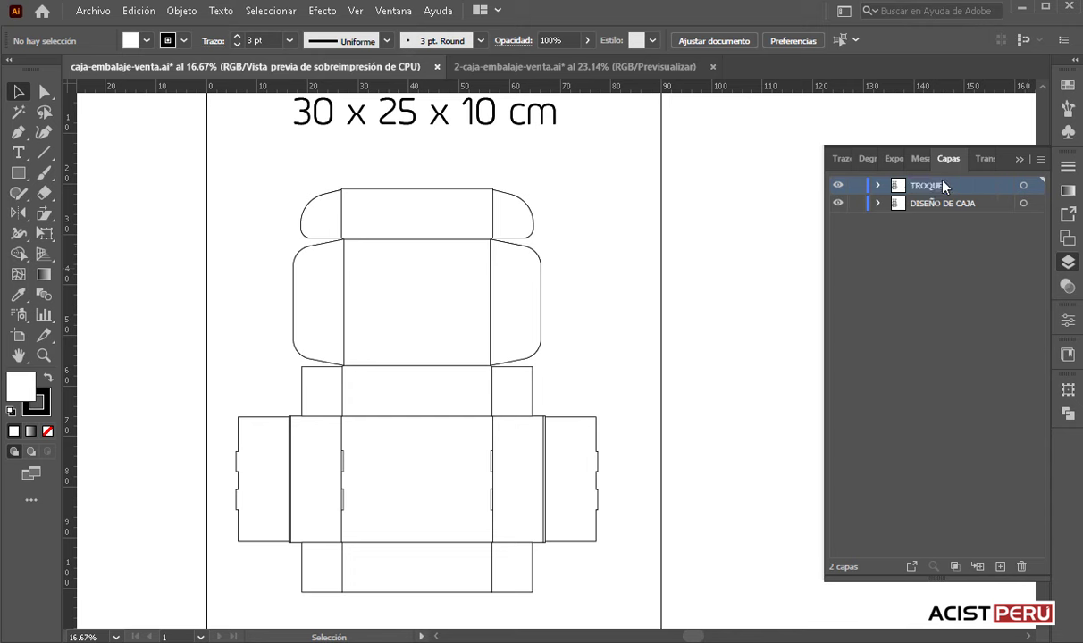
pyautogui.press('Return')
pyautogui.click(838, 203)
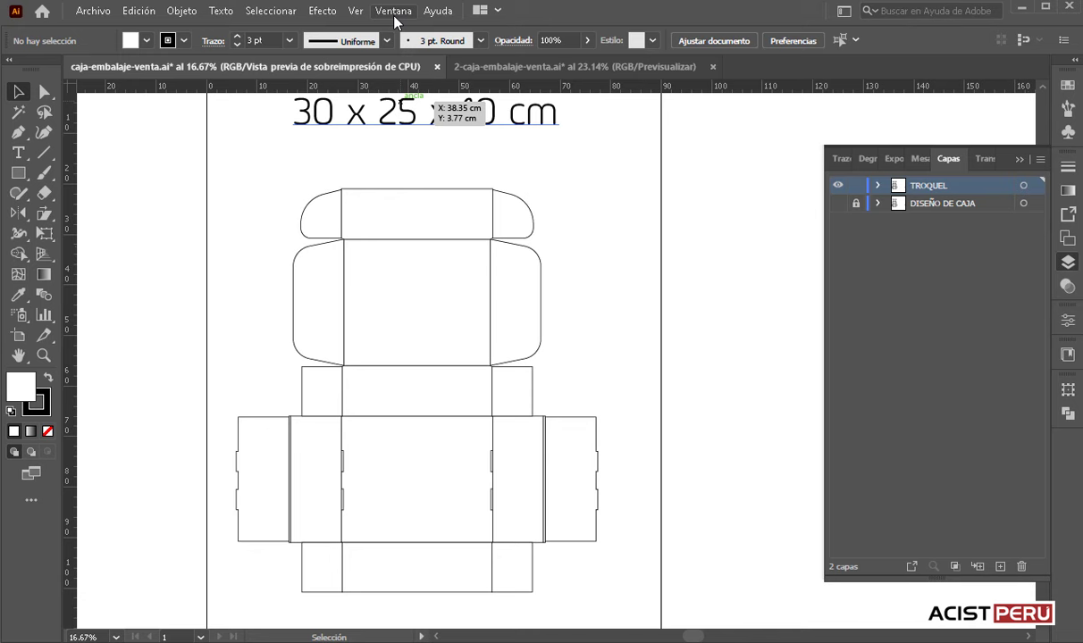
# - Apply Pathfinder Outline to the whole box dieline to split it into paths
pyautogui.click(395, 18)
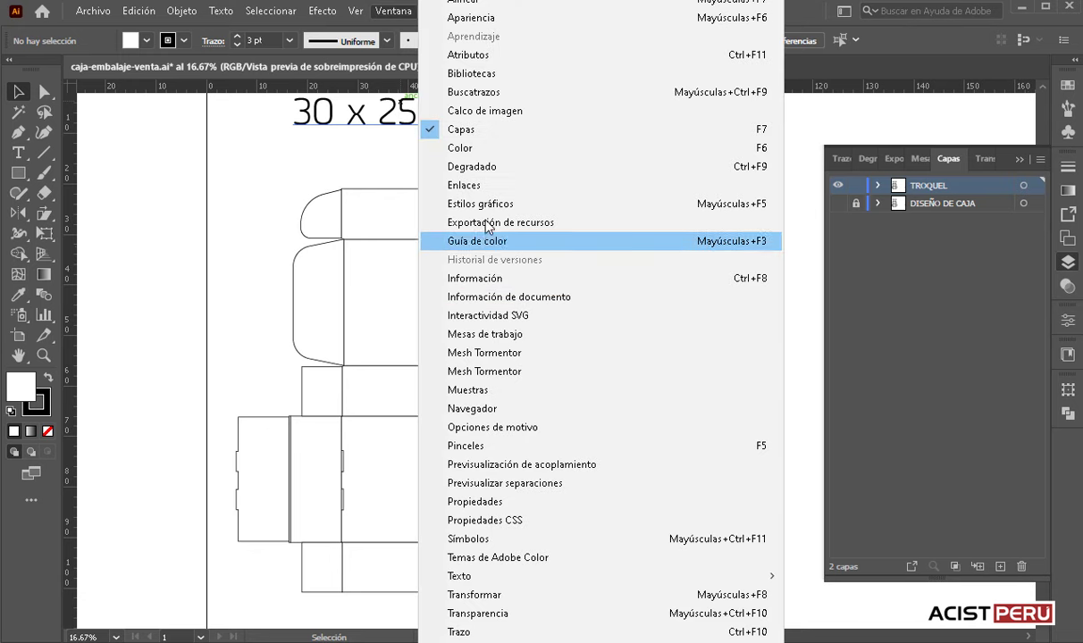
pyautogui.click(484, 92)
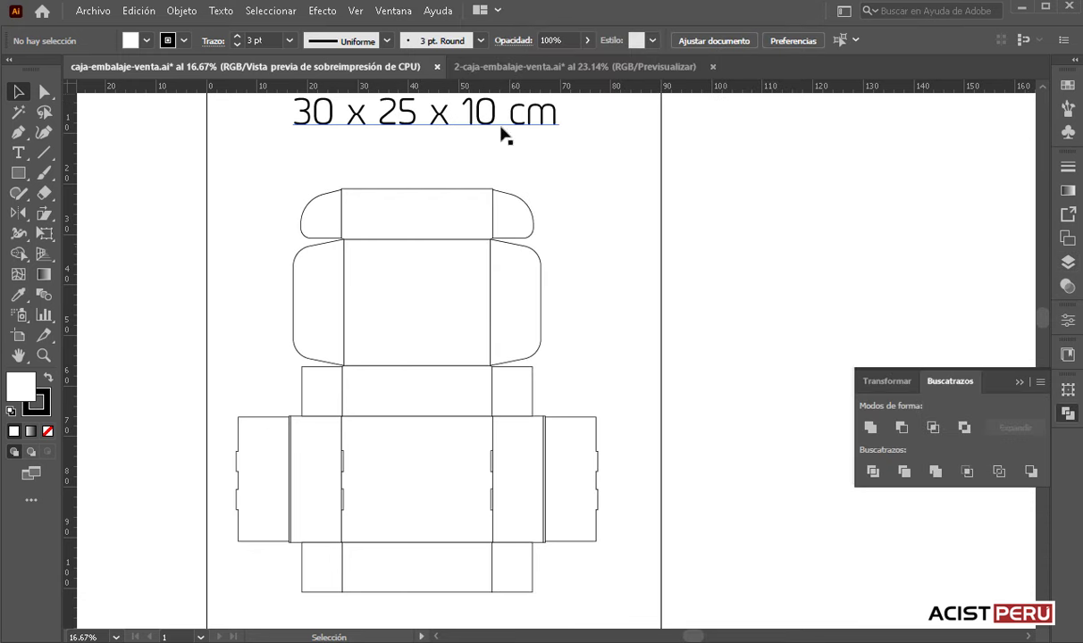
pyautogui.moveTo(199, 170); pyautogui.dragTo(632, 611)
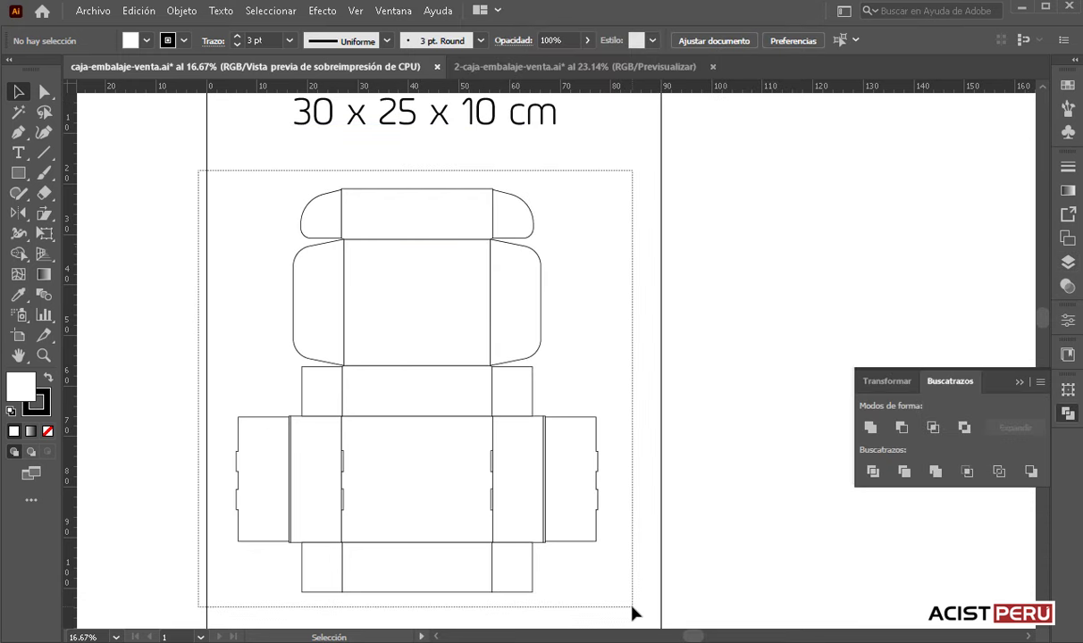
pyautogui.click(998, 472)
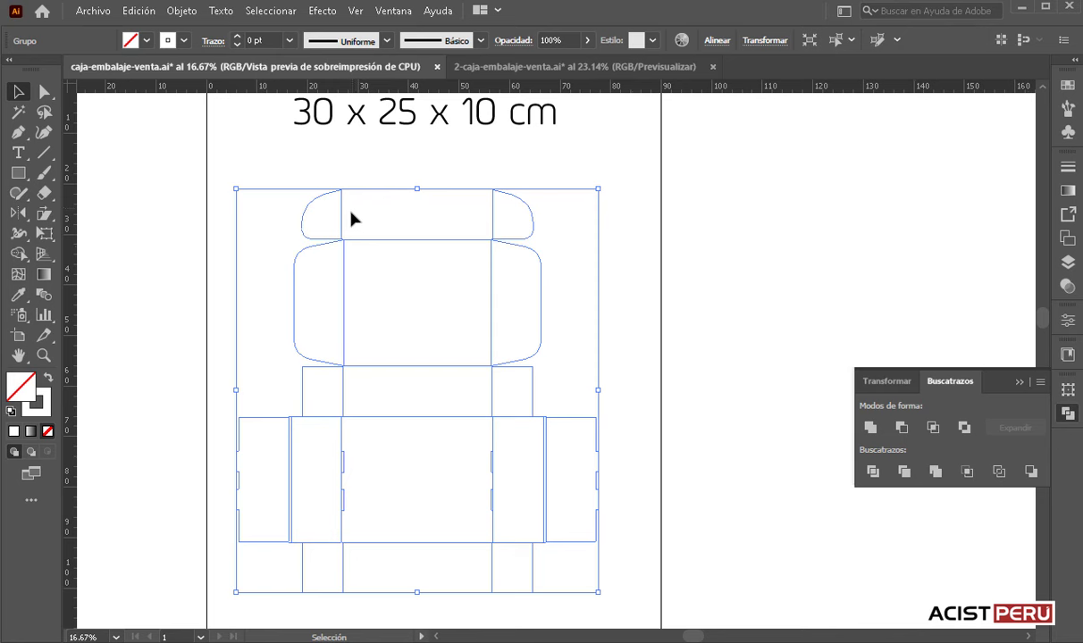
# - Give the outlined dieline a red stroke with 4 pt weight
pyautogui.click(183, 44)
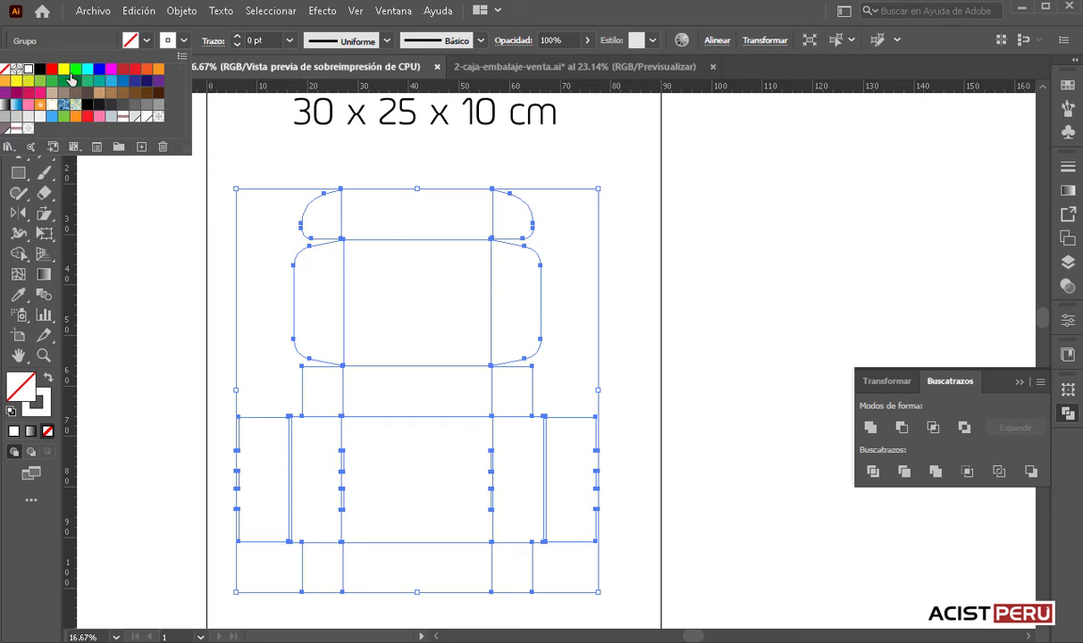
pyautogui.click(51, 70)
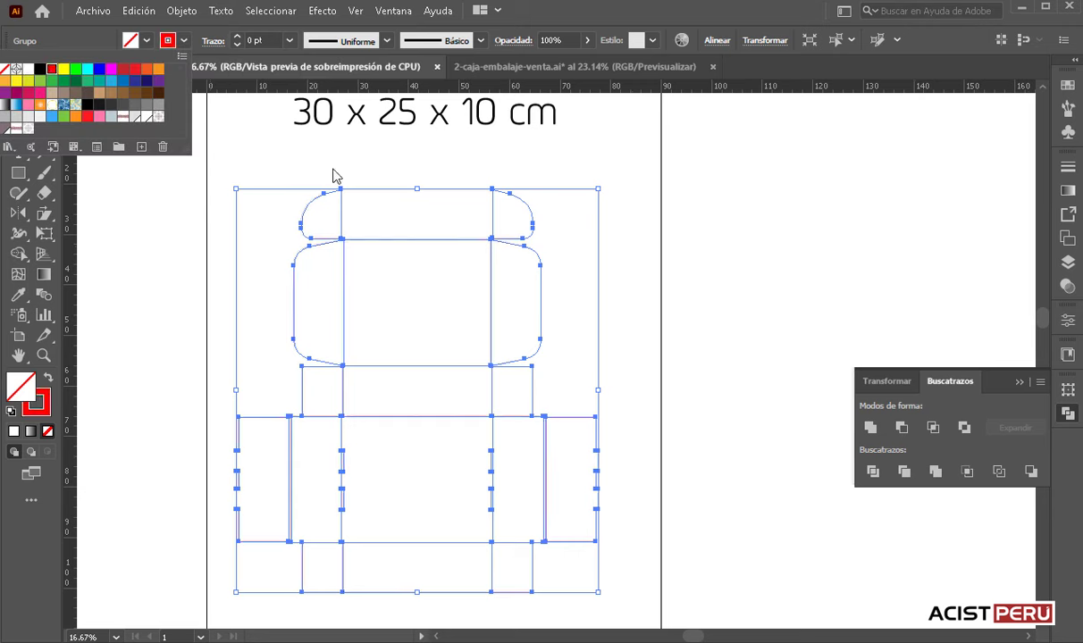
pyautogui.click(255, 40)
pyautogui.write('4')
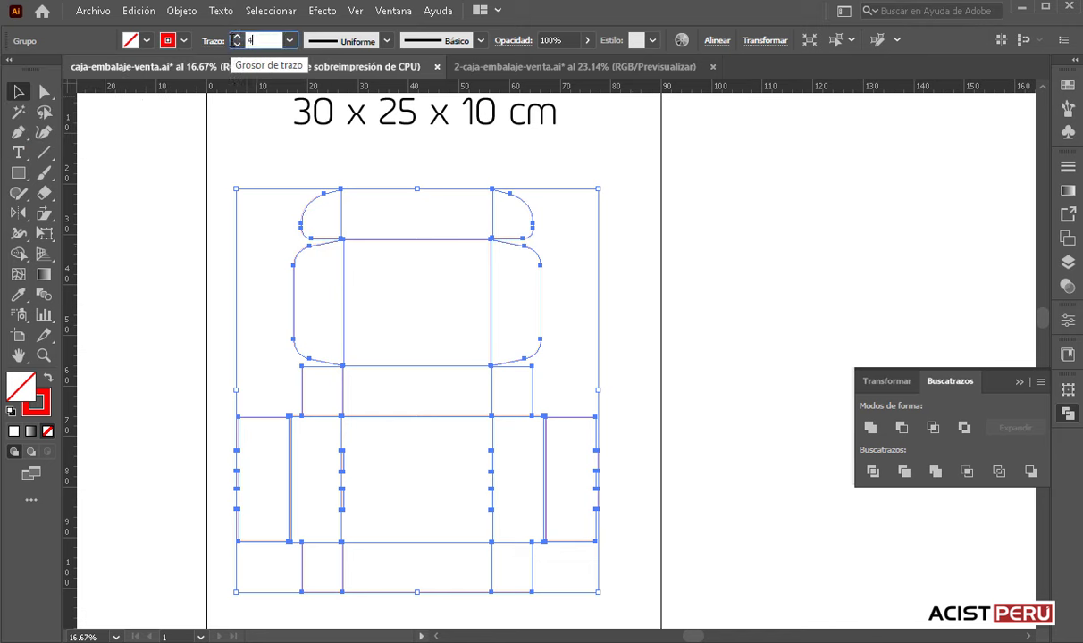
pyautogui.press('Return')
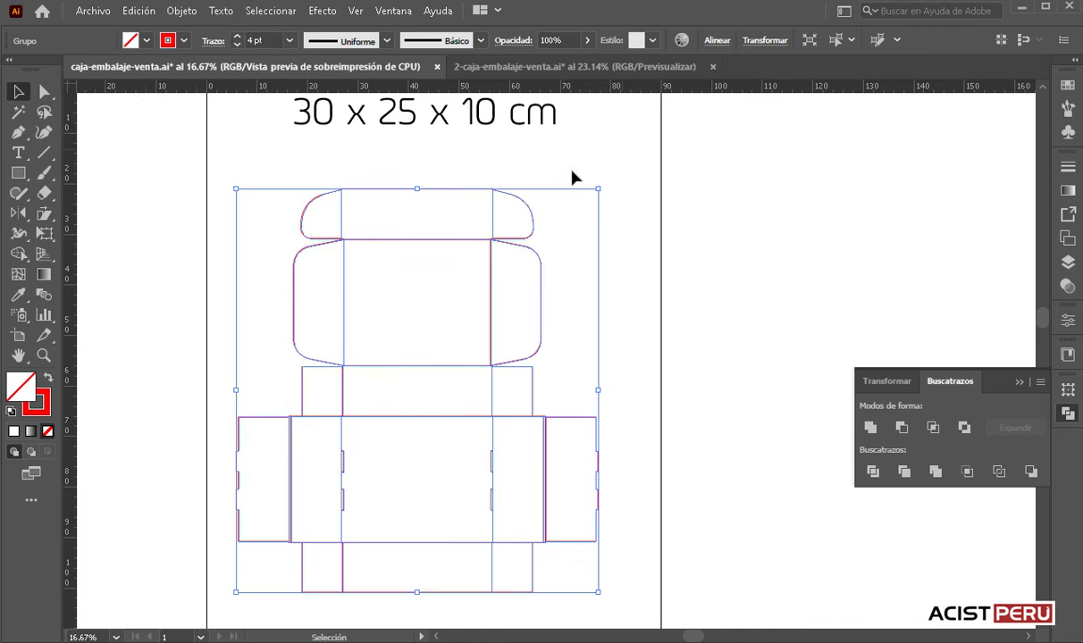
pyautogui.moveTo(299, 165); pyautogui.dragTo(475, 366)
# - Ungroup the box dieline with Object > Ungroup
pyautogui.click(182, 11)
pyautogui.click(225, 111)
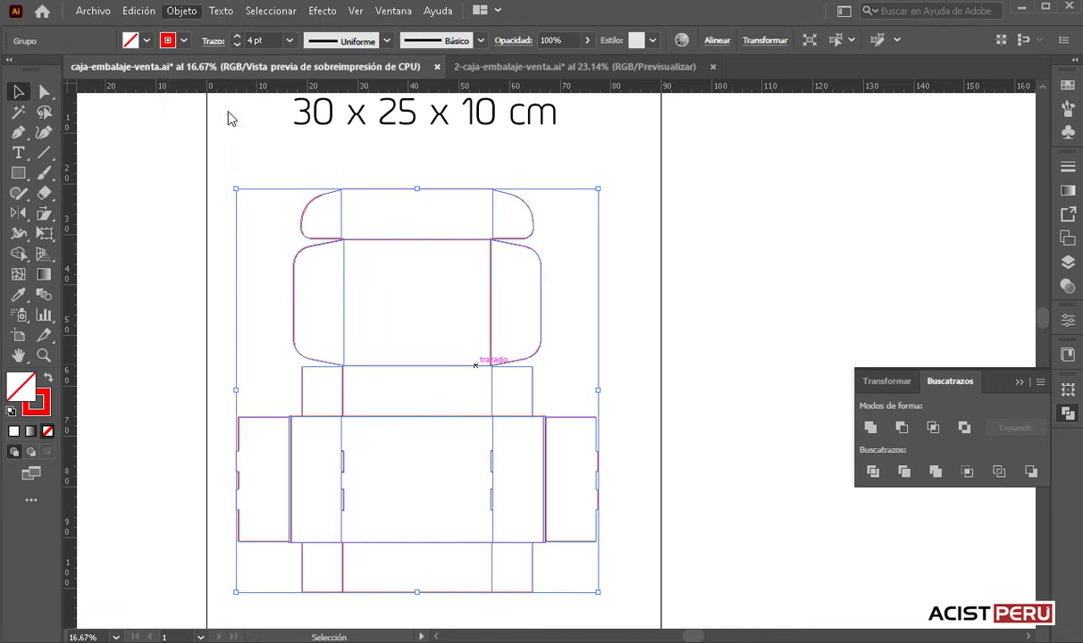
pyautogui.click(251, 156)
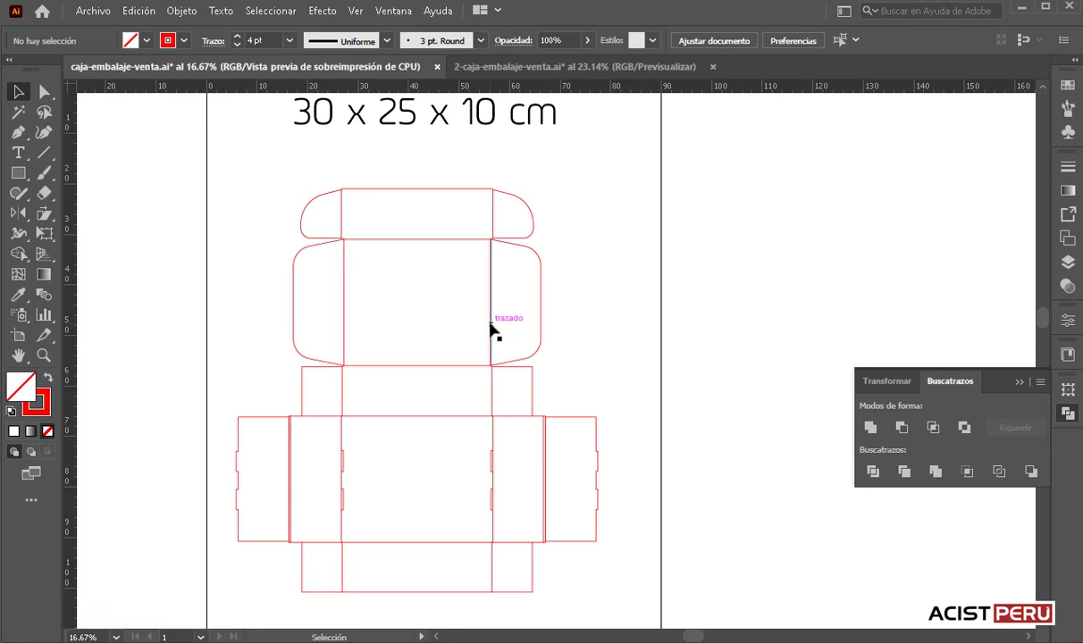
# - Test-move a fold line, a slot segment and a side panel, then undo the moves
pyautogui.hotkey('ctrl', '+')
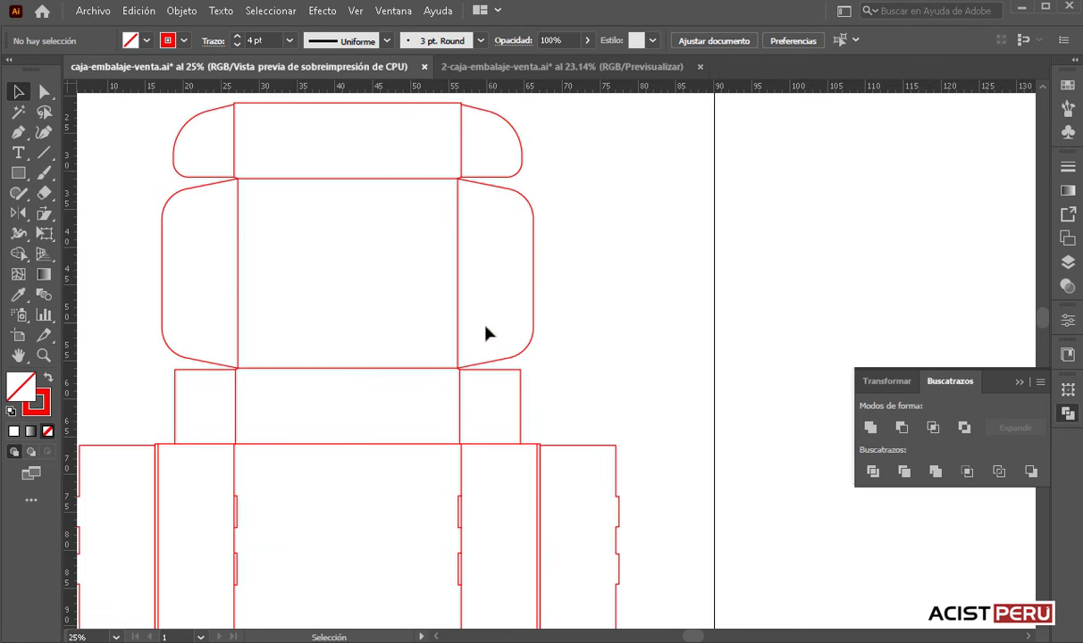
pyautogui.moveTo(458, 326); pyautogui.dragTo(410, 329)
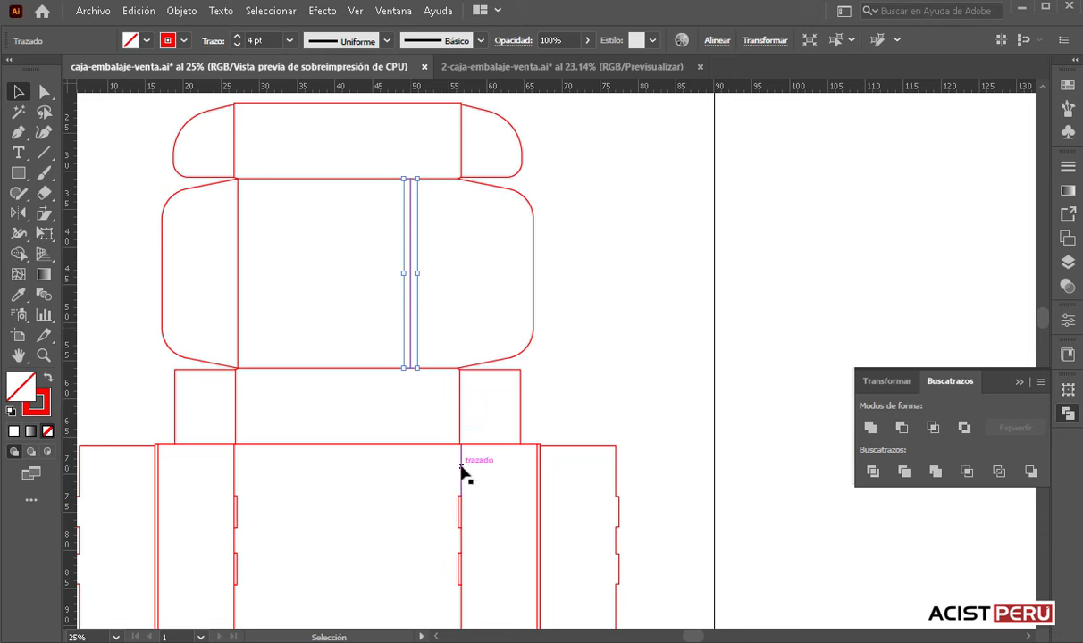
pyautogui.moveTo(462, 476); pyautogui.dragTo(400, 476)
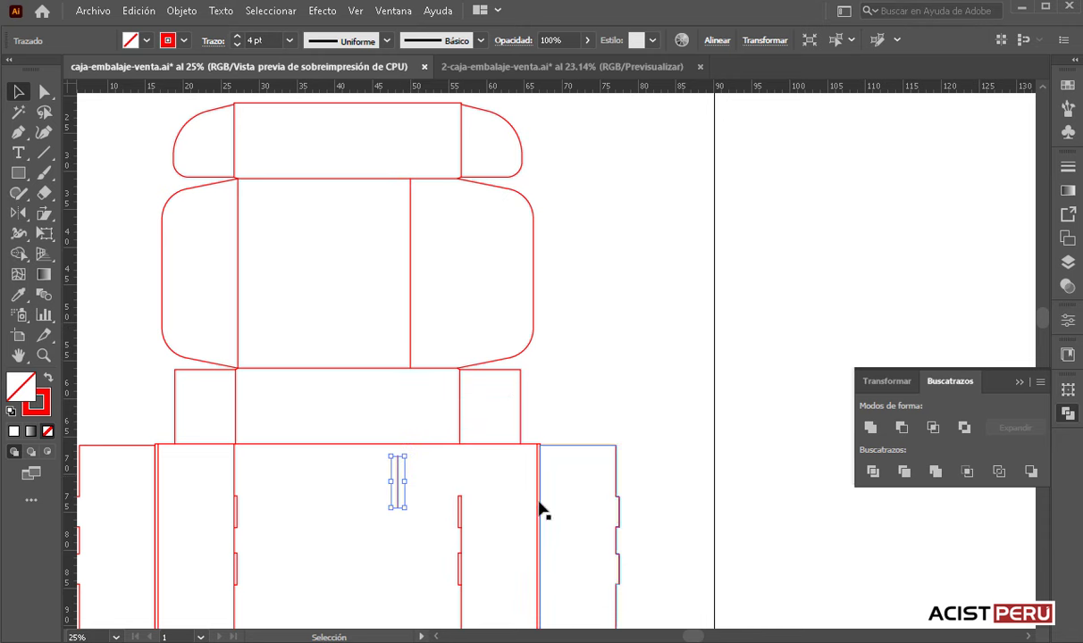
pyautogui.moveTo(538, 508); pyautogui.dragTo(500, 509)
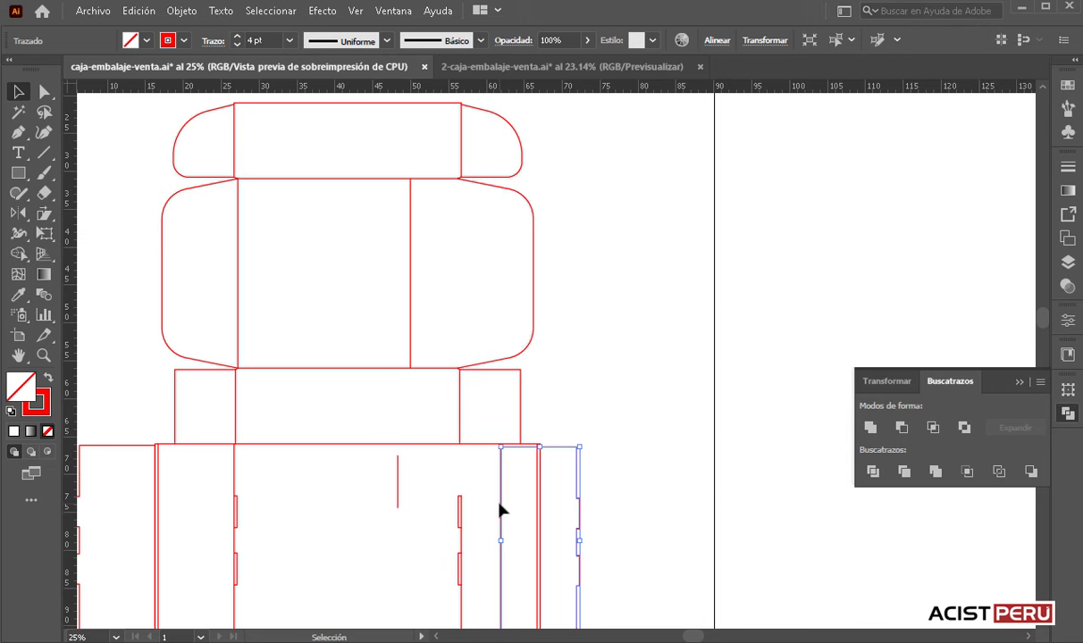
pyautogui.hotkey('ctrl', 'z')
pyautogui.hotkey('ctrl', 'z')
pyautogui.hotkey('ctrl', 'z')
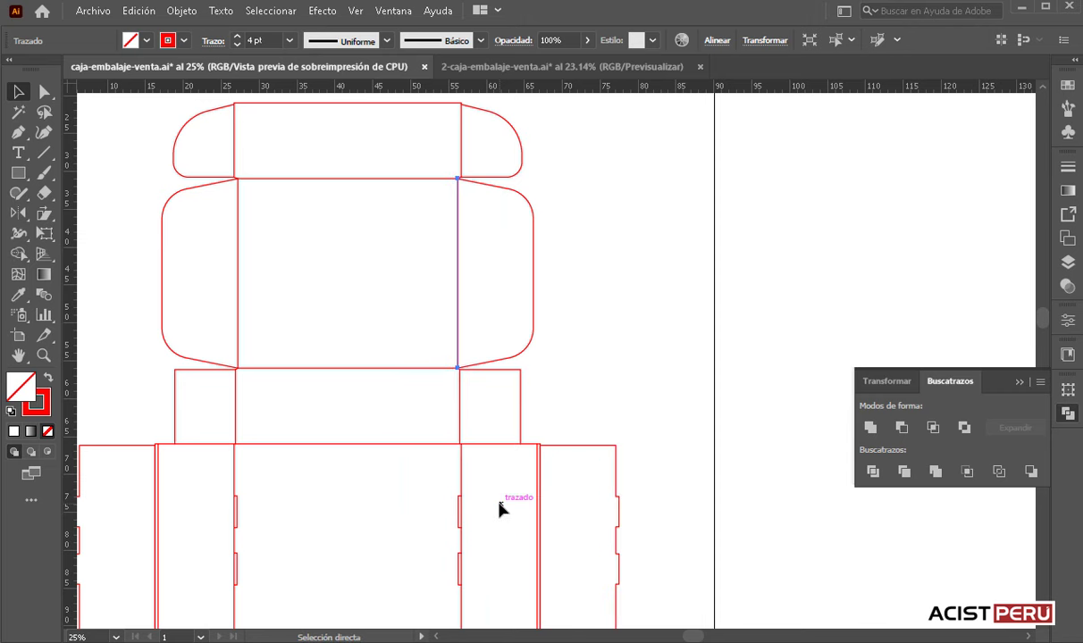
pyautogui.click(621, 179)
pyautogui.press('space')
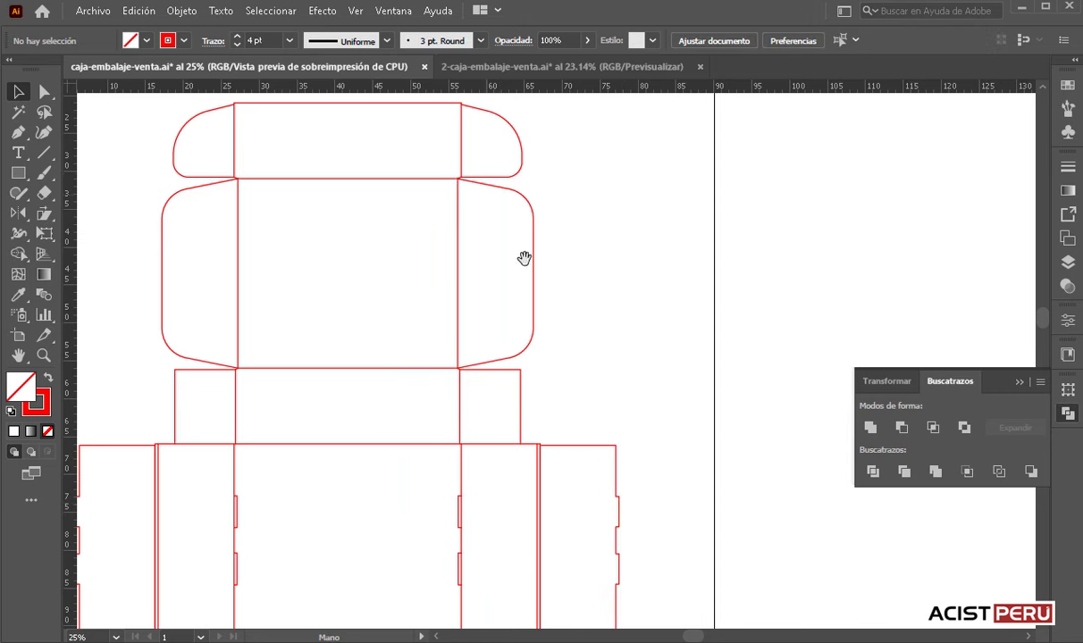
pyautogui.moveTo(525, 258); pyautogui.dragTo(536, 270)
pyautogui.click(503, 70)
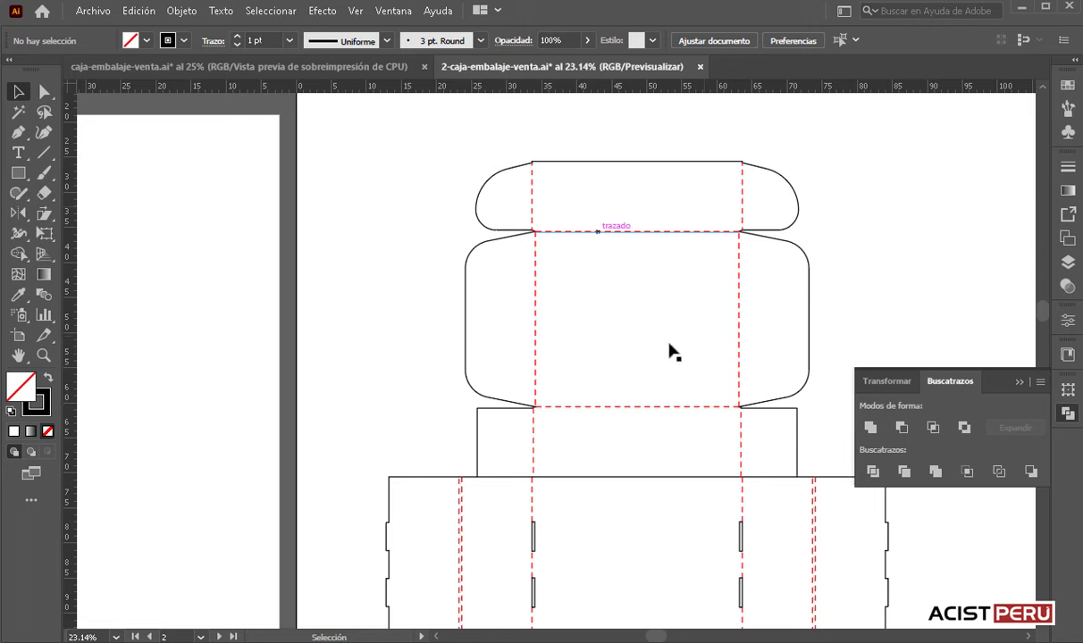
pyautogui.scroll(-3, 672, 353)
pyautogui.scroll(-2, 706, 367)
pyautogui.scroll(2, 728, 371)
pyautogui.scroll(2, 729, 268)
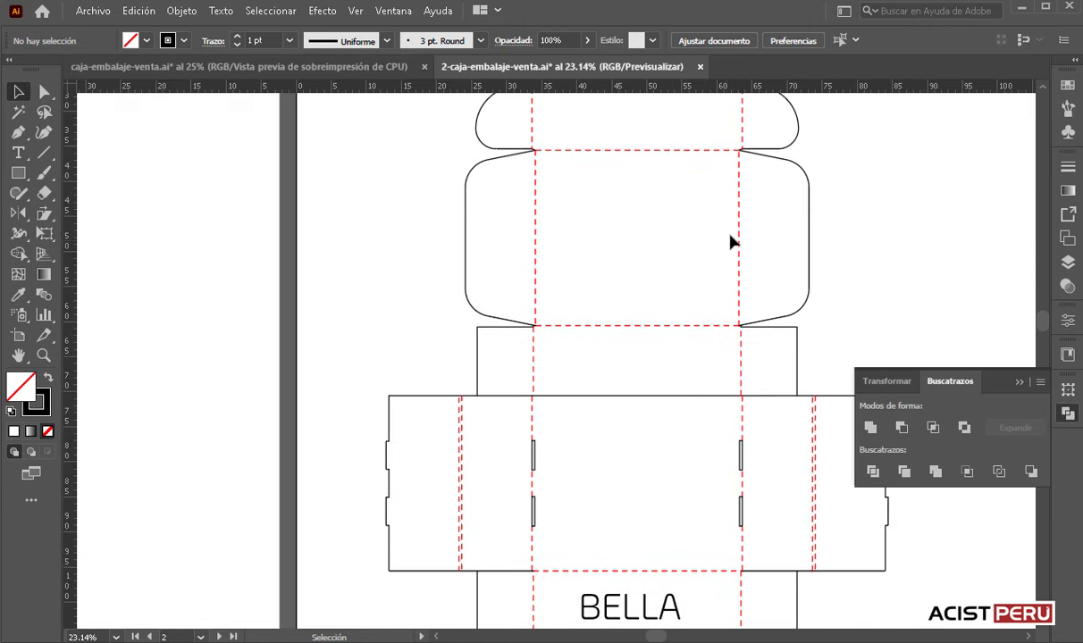
pyautogui.scroll(2, 746, 258)
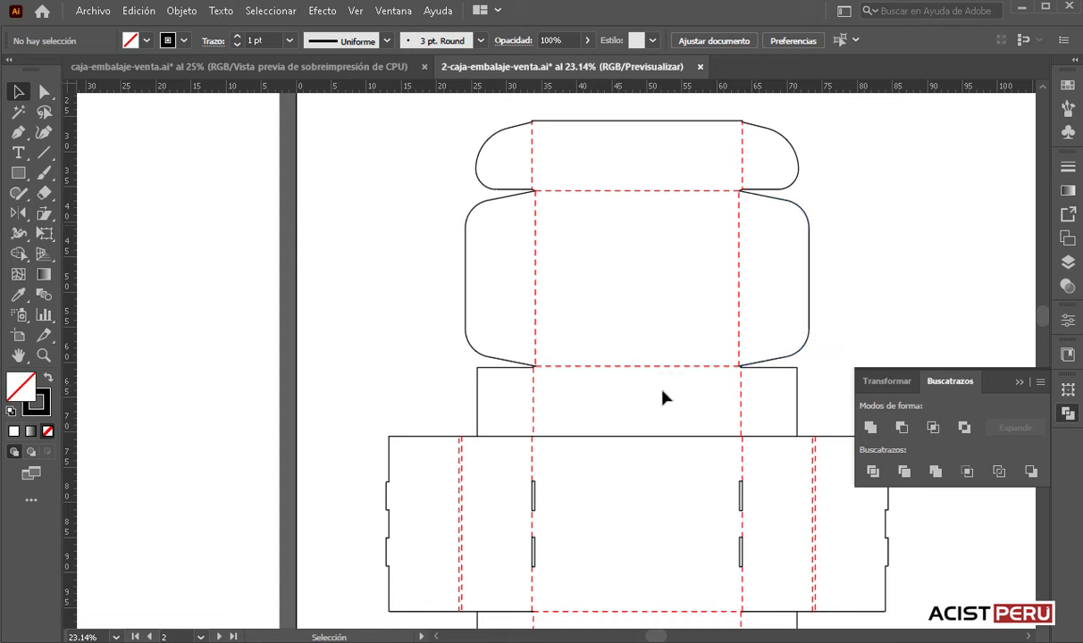
pyautogui.click(300, 70)
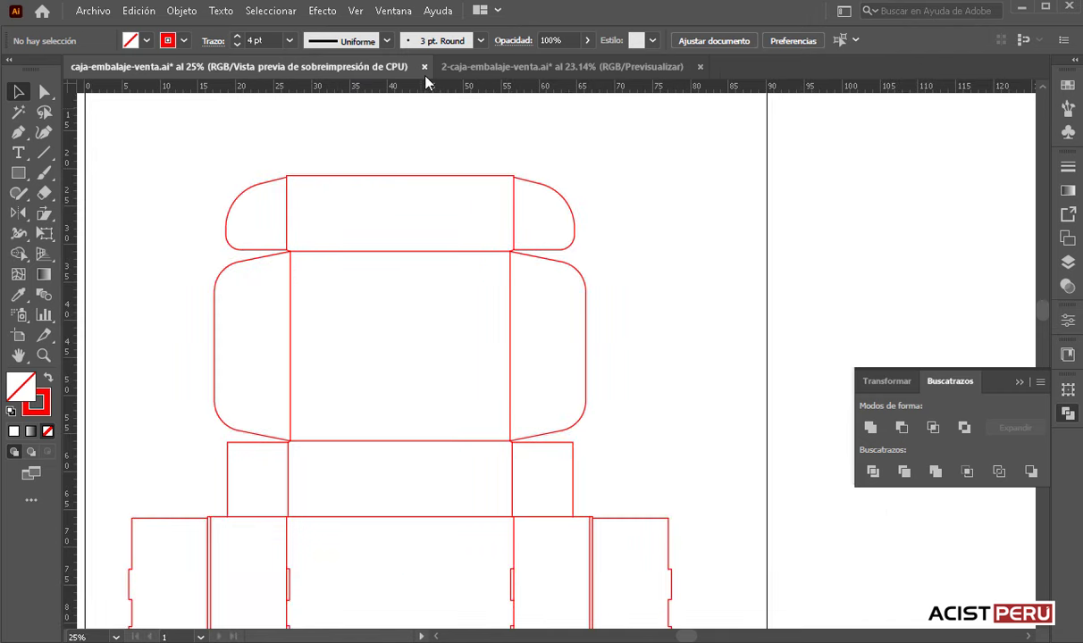
# - Make the top flap's two fold lines dashed with a 20 pt dash
pyautogui.click(460, 68)
pyautogui.click(296, 69)
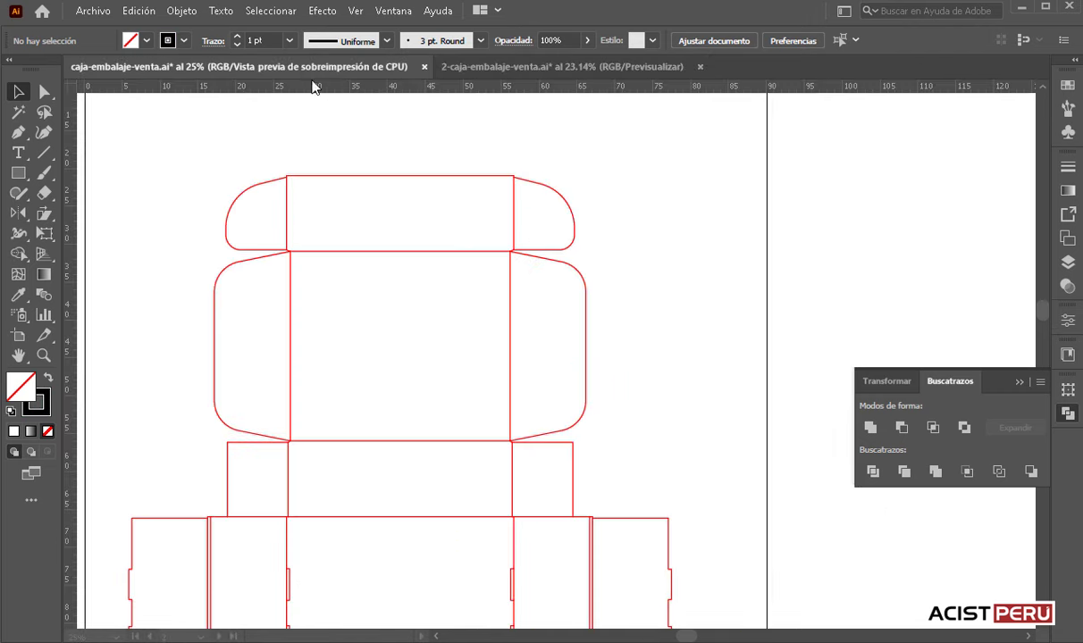
pyautogui.click(288, 206)
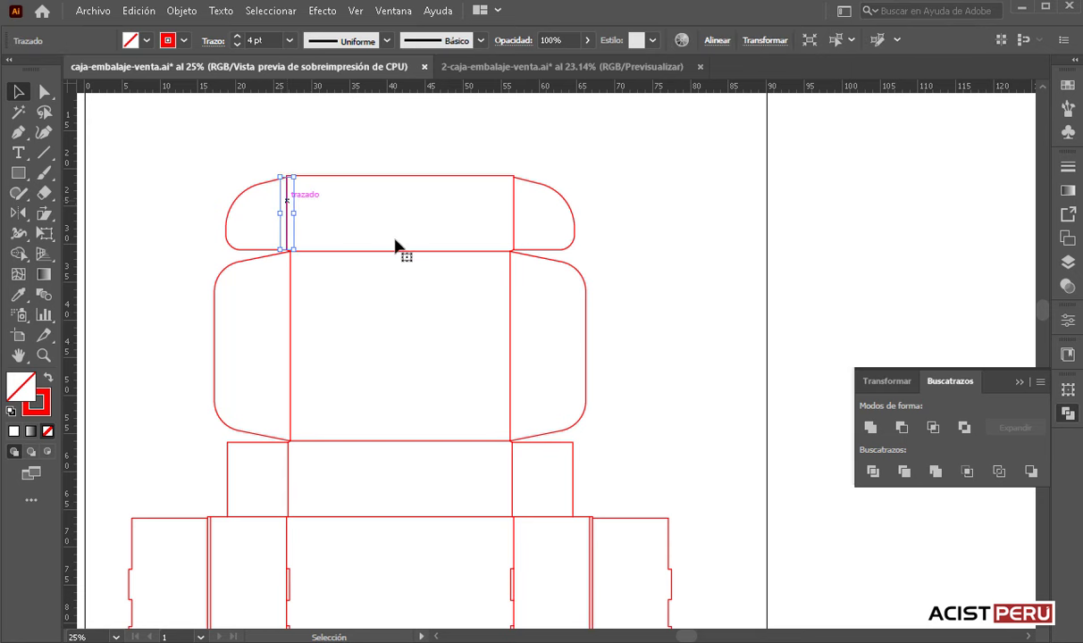
pyautogui.keyDown('shift'); pyautogui.click(515, 213); pyautogui.keyUp('shift')
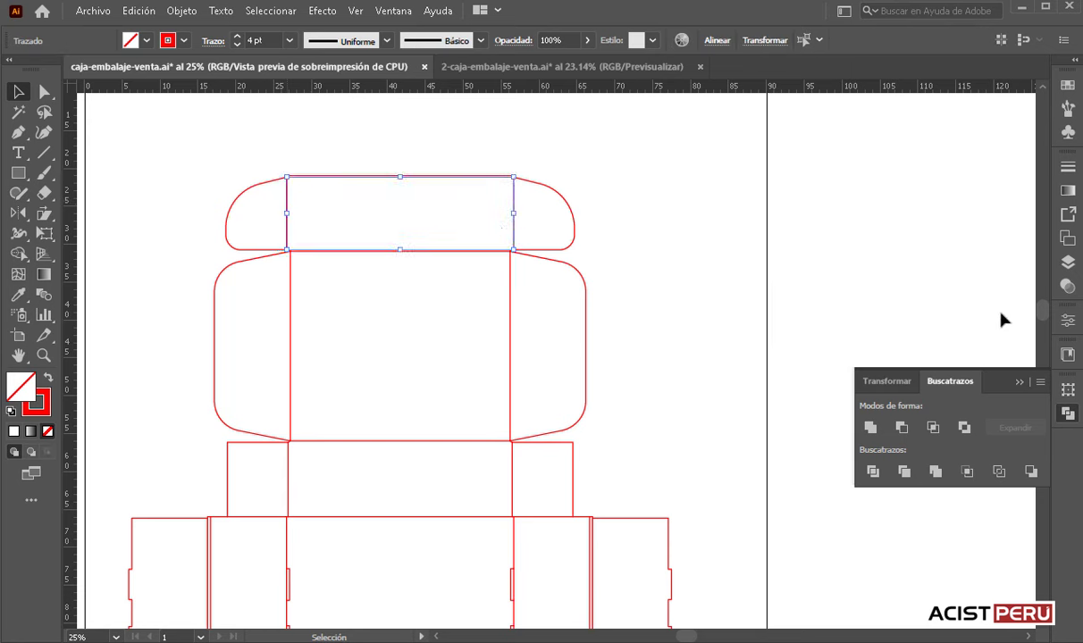
pyautogui.click(1068, 169)
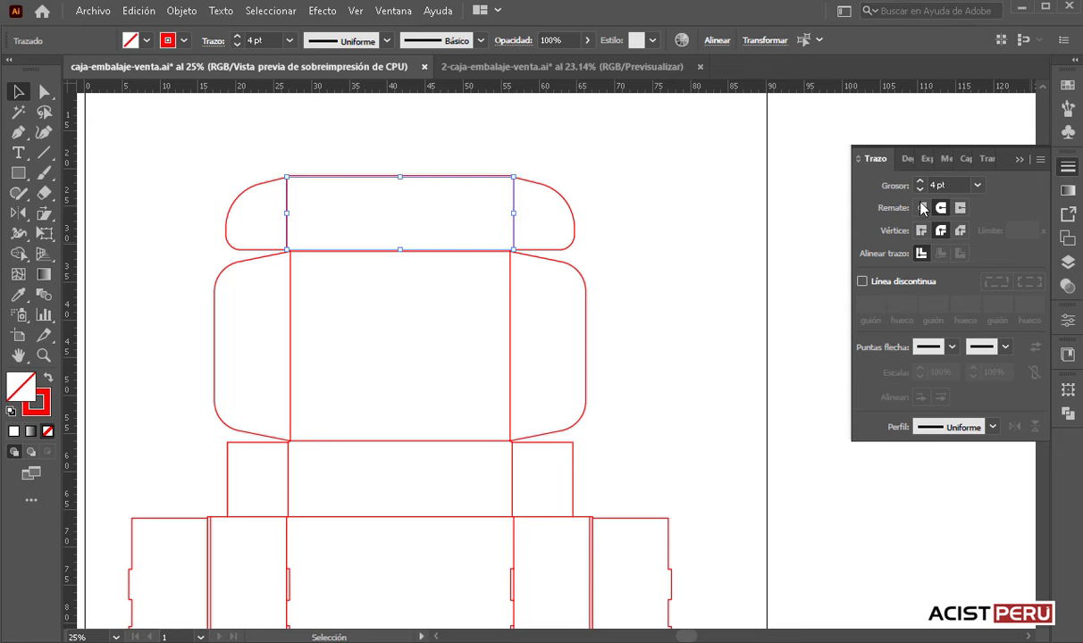
pyautogui.click(862, 281)
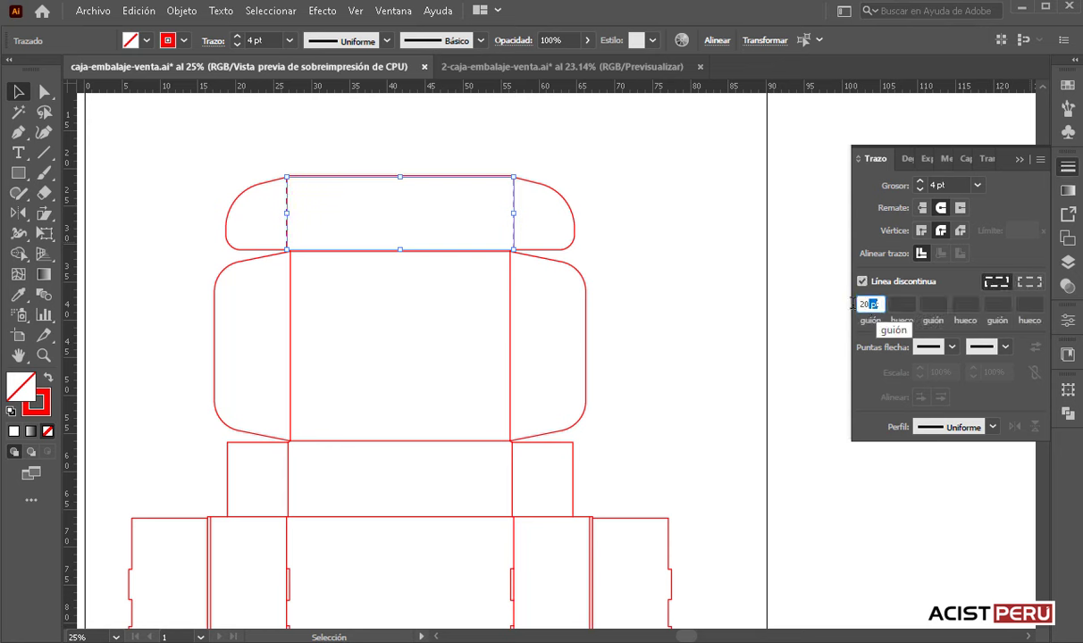
pyautogui.click(873, 306)
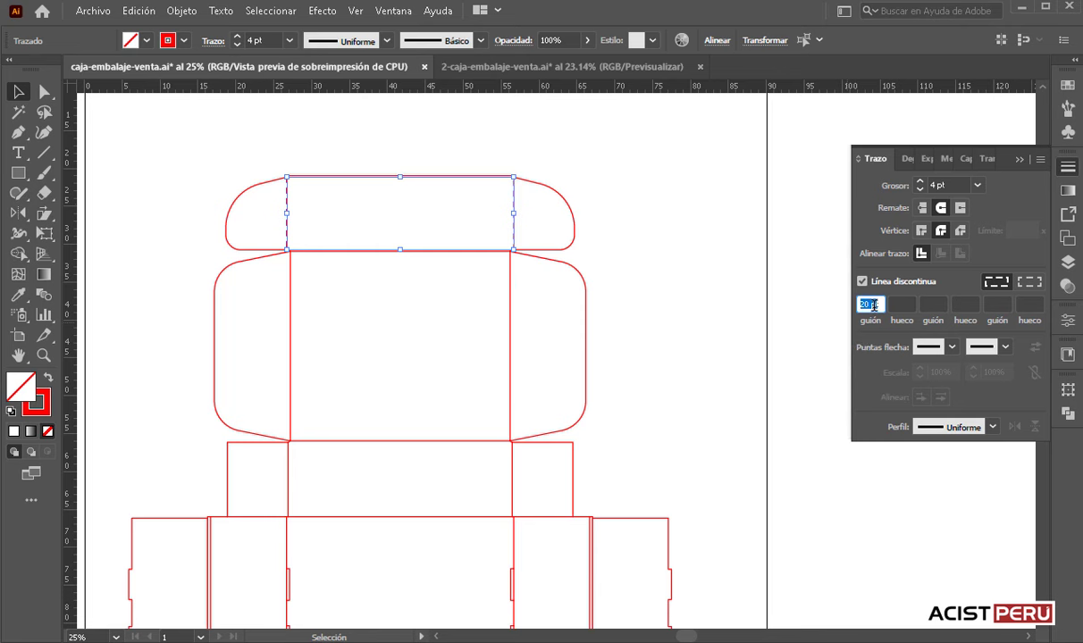
pyautogui.click(616, 168)
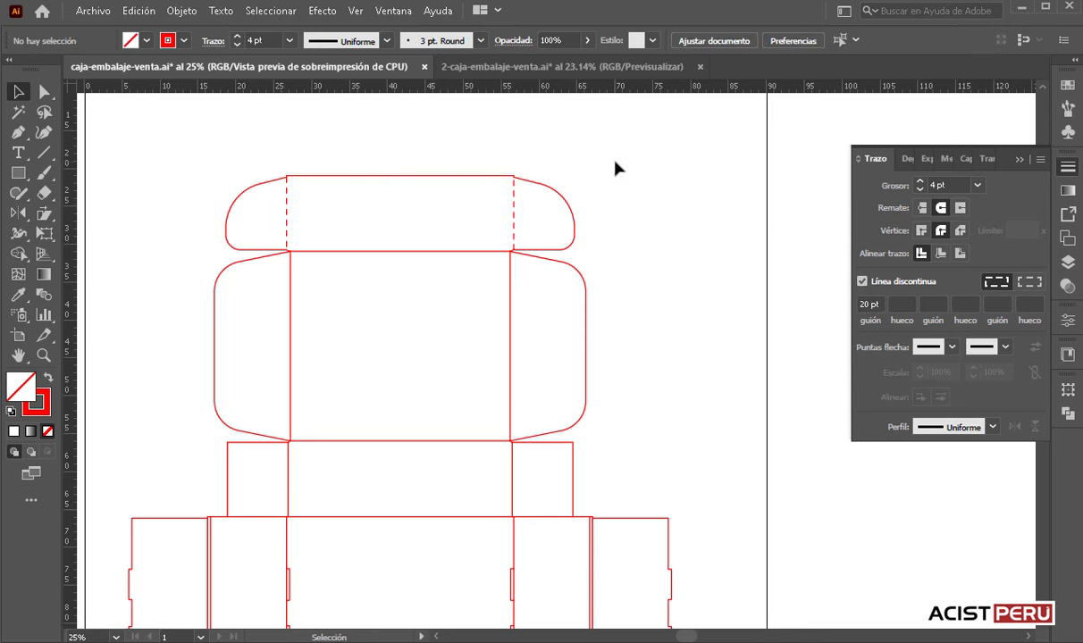
# - Make the fold line under the top flap and the main panel's side lines dashed
pyautogui.hotkey('ctrl', '+')
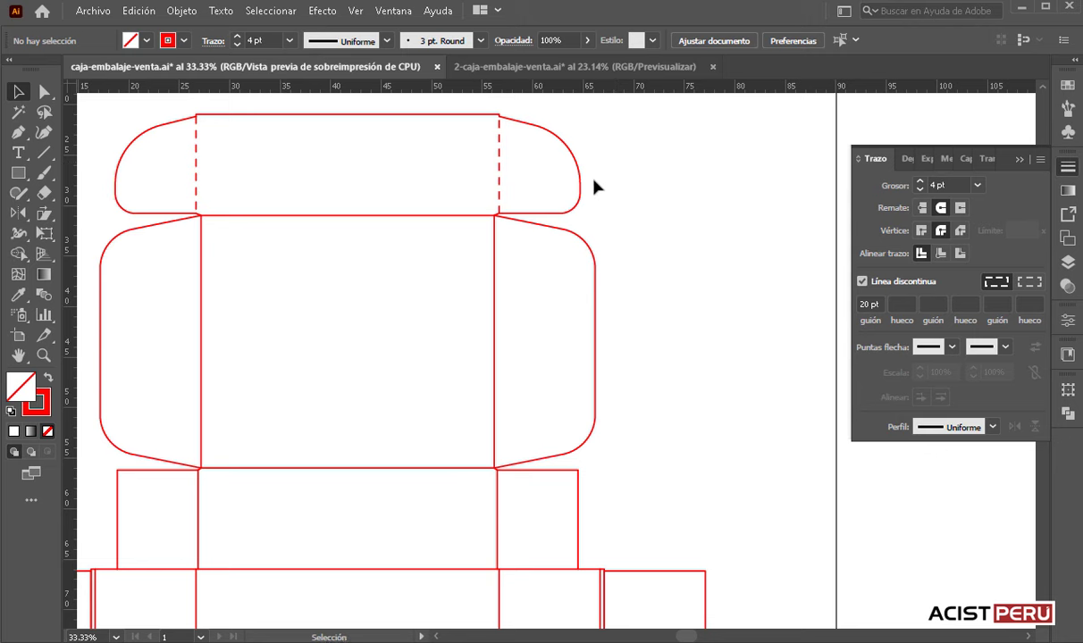
pyautogui.moveTo(592, 184); pyautogui.dragTo(529, 240)
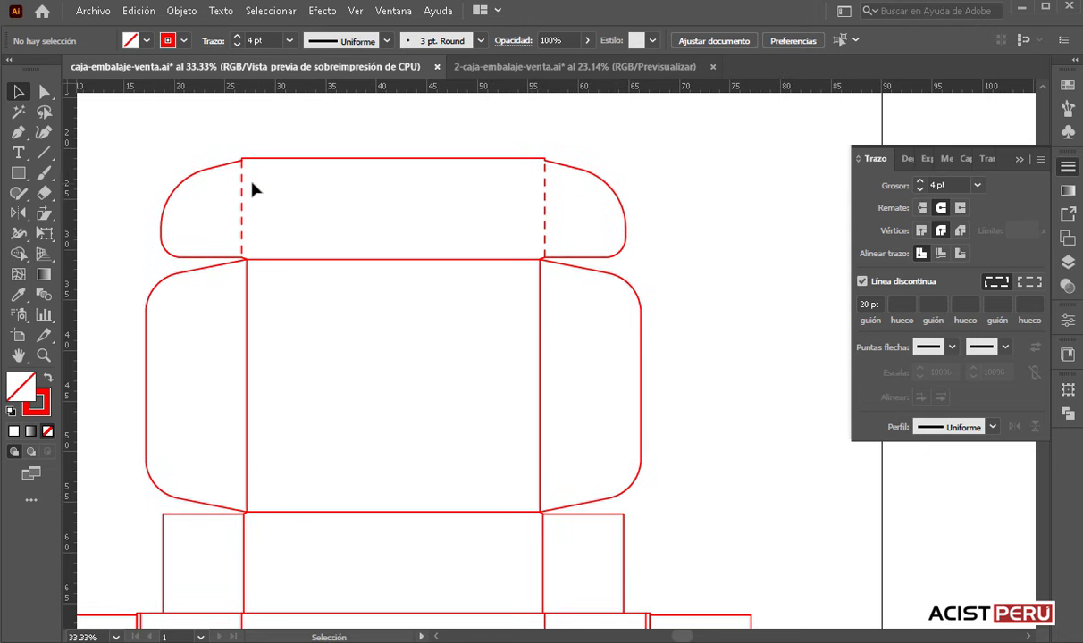
pyautogui.click(331, 261)
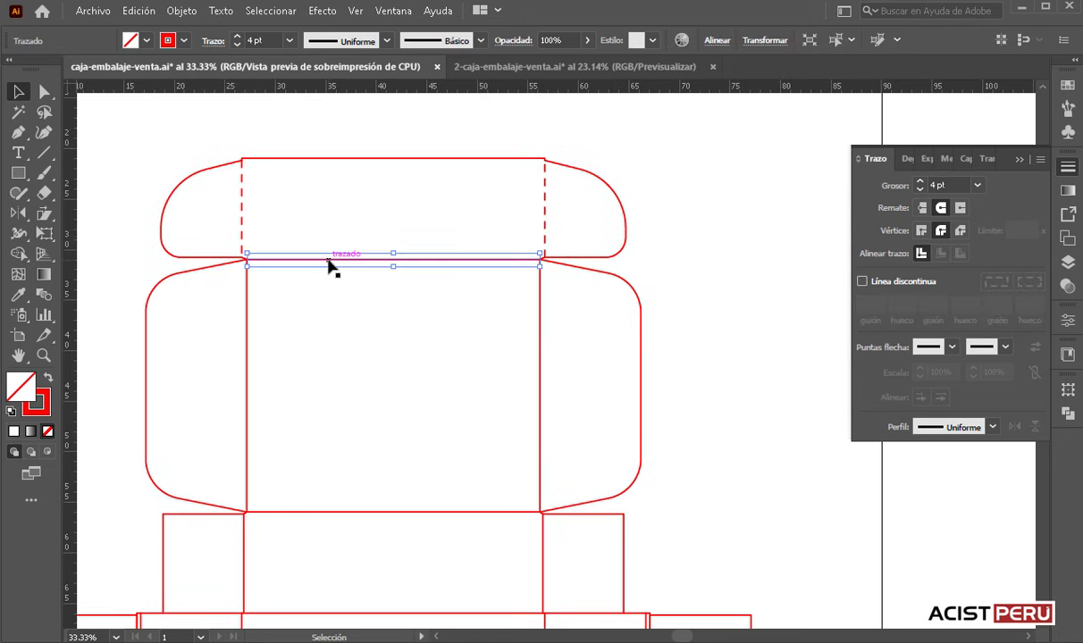
pyautogui.keyDown('shift'); pyautogui.click(255, 322); pyautogui.keyUp('shift')
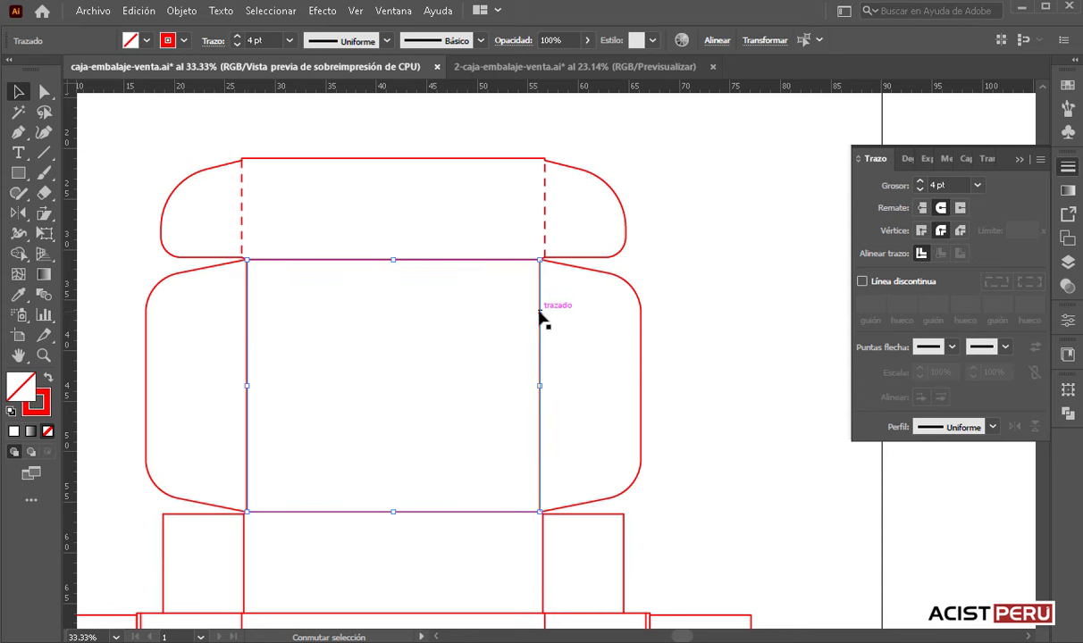
pyautogui.click(863, 281)
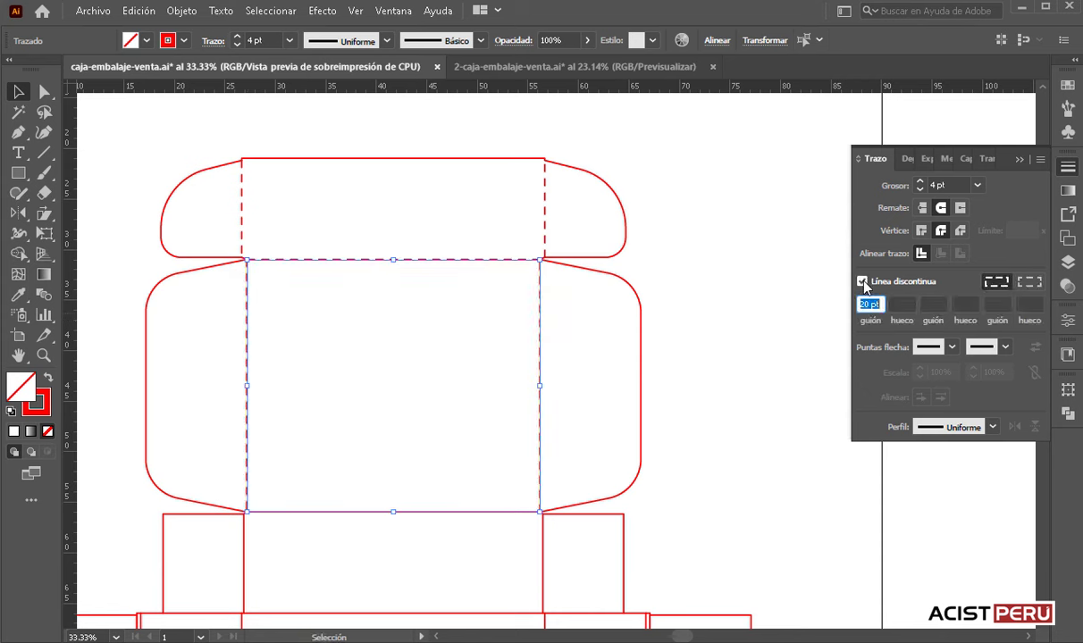
pyautogui.click(783, 273)
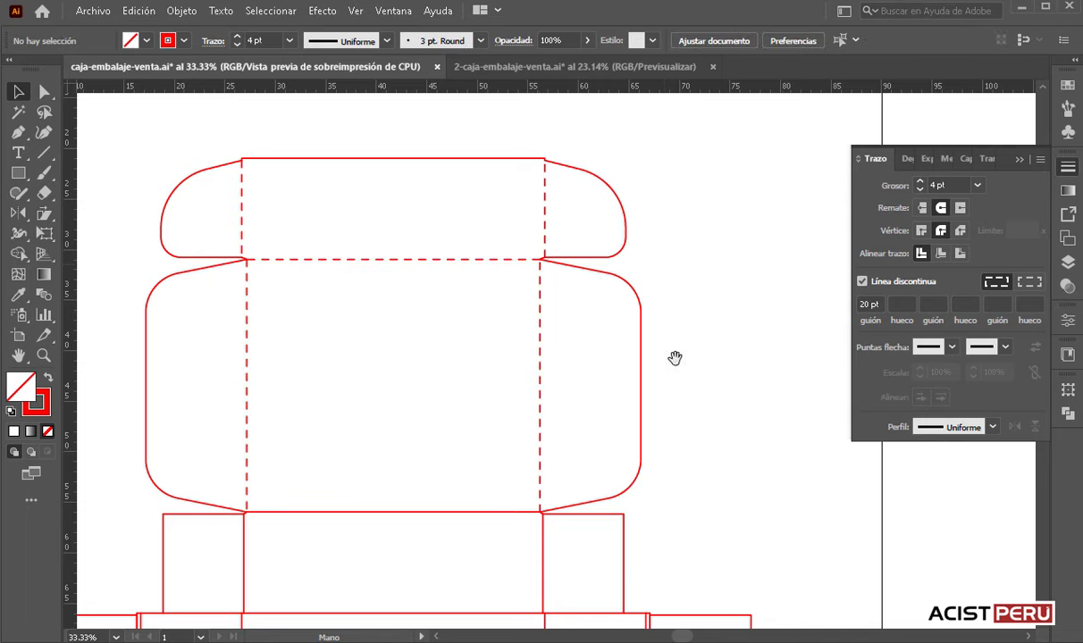
# - Make the fold lines below the main panel dashed
pyautogui.moveTo(672, 362); pyautogui.dragTo(710, 233)
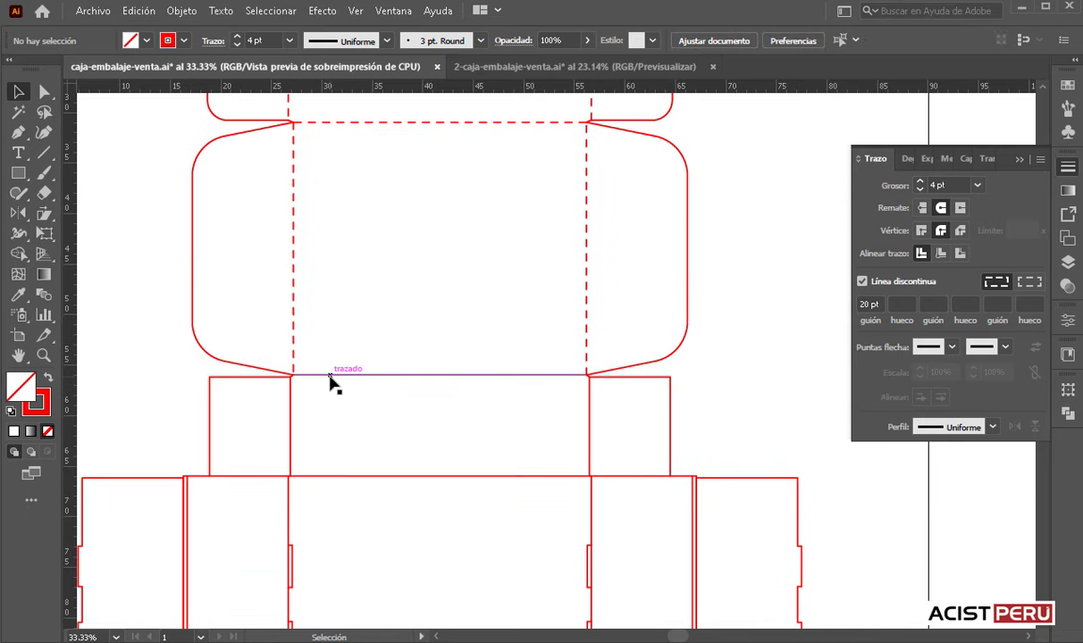
pyautogui.click(290, 413)
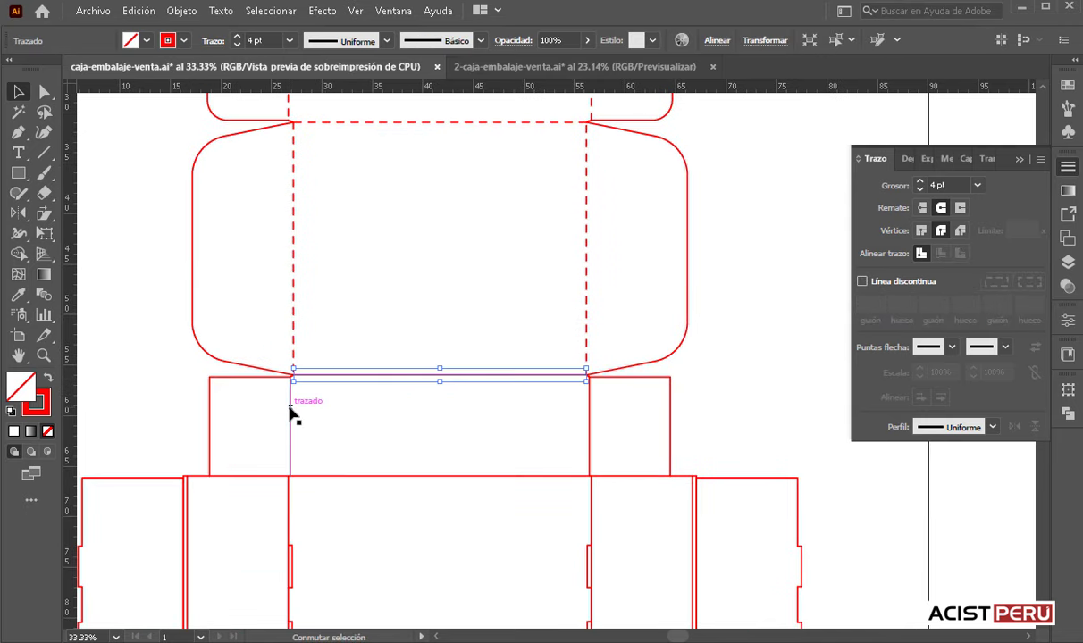
pyautogui.keyDown('shift'); pyautogui.click(587, 438); pyautogui.keyUp('shift')
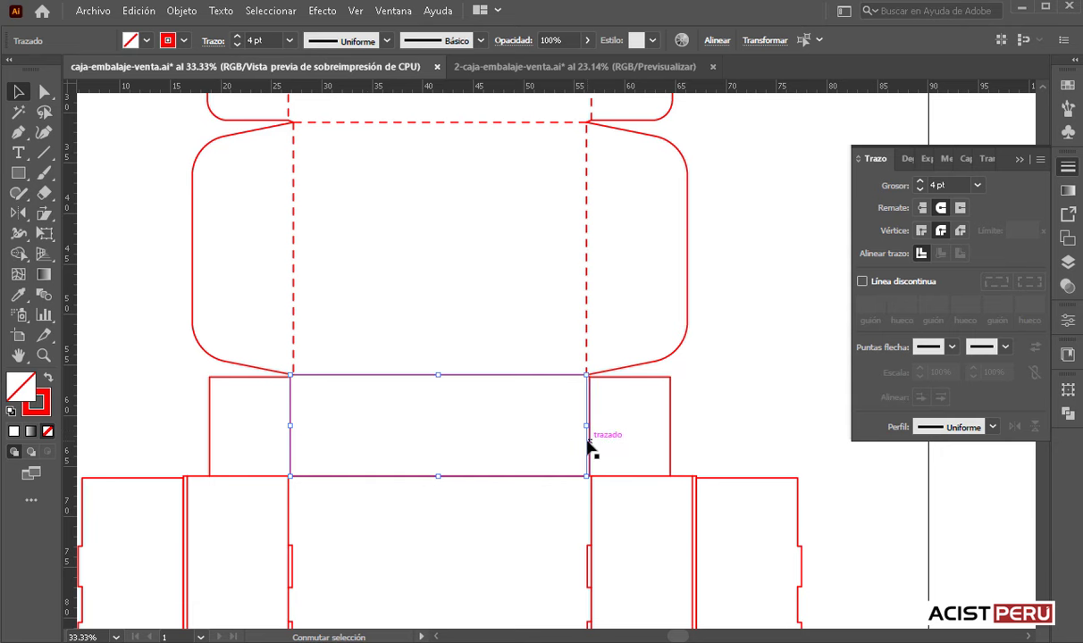
pyautogui.moveTo(586, 435); pyautogui.dragTo(592, 439)
pyautogui.click(862, 281)
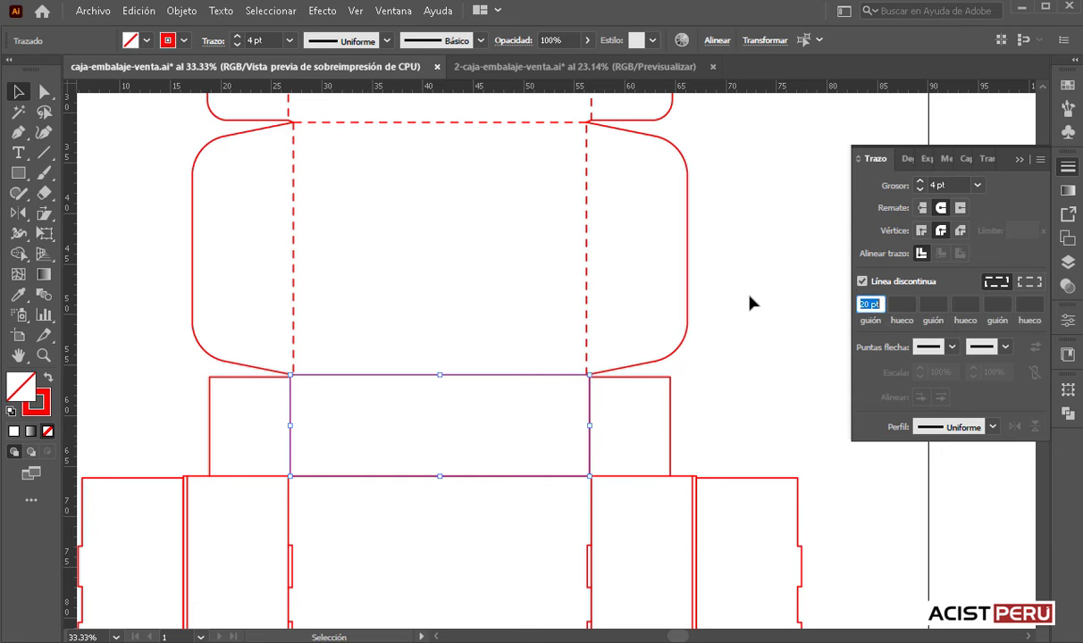
pyautogui.click(755, 295)
# - Make the left side panel's outline dashed
pyautogui.moveTo(534, 418); pyautogui.dragTo(496, 288)
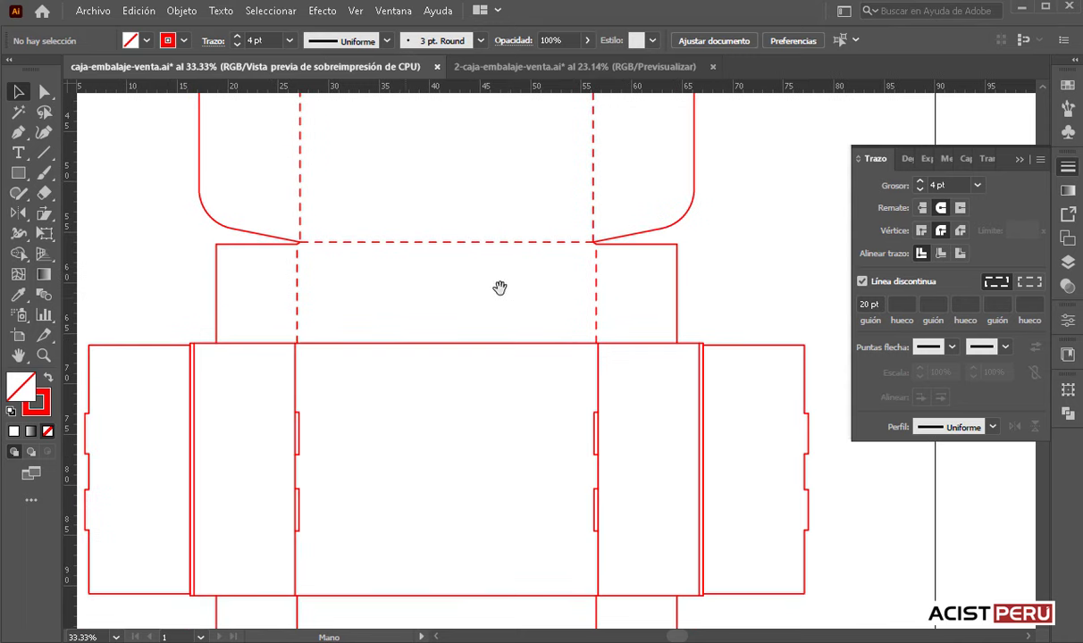
pyautogui.moveTo(156, 384); pyautogui.dragTo(323, 504)
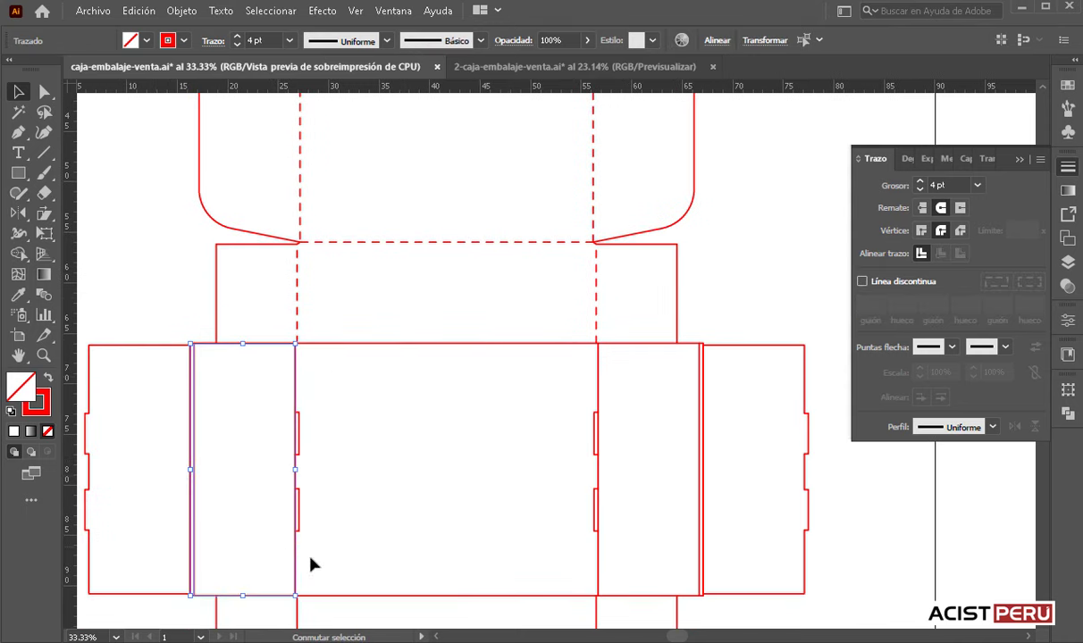
pyautogui.click(862, 281)
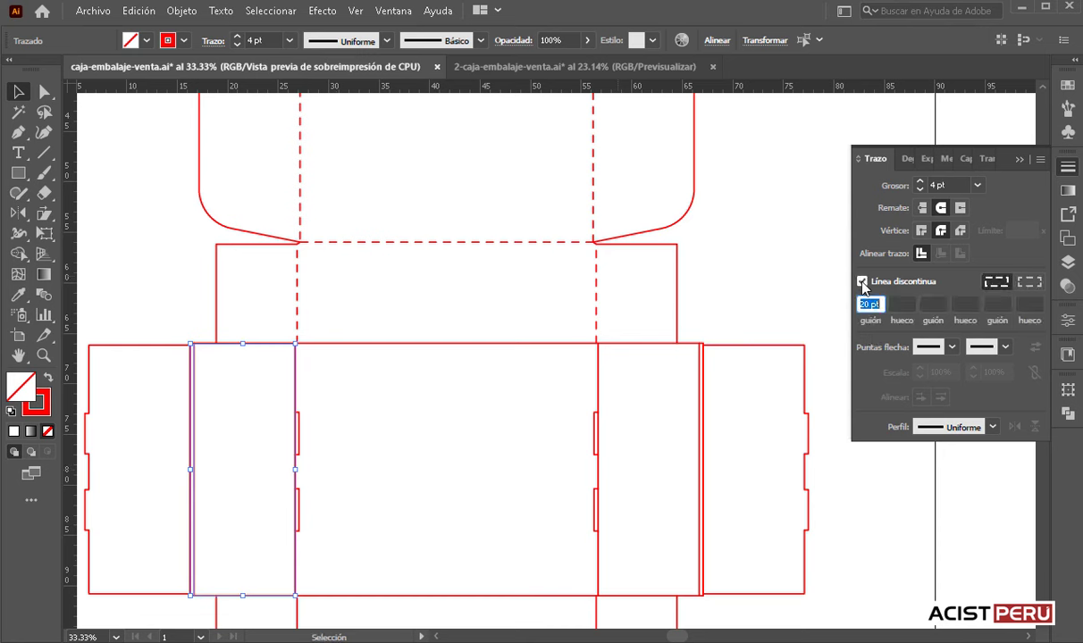
pyautogui.click(739, 302)
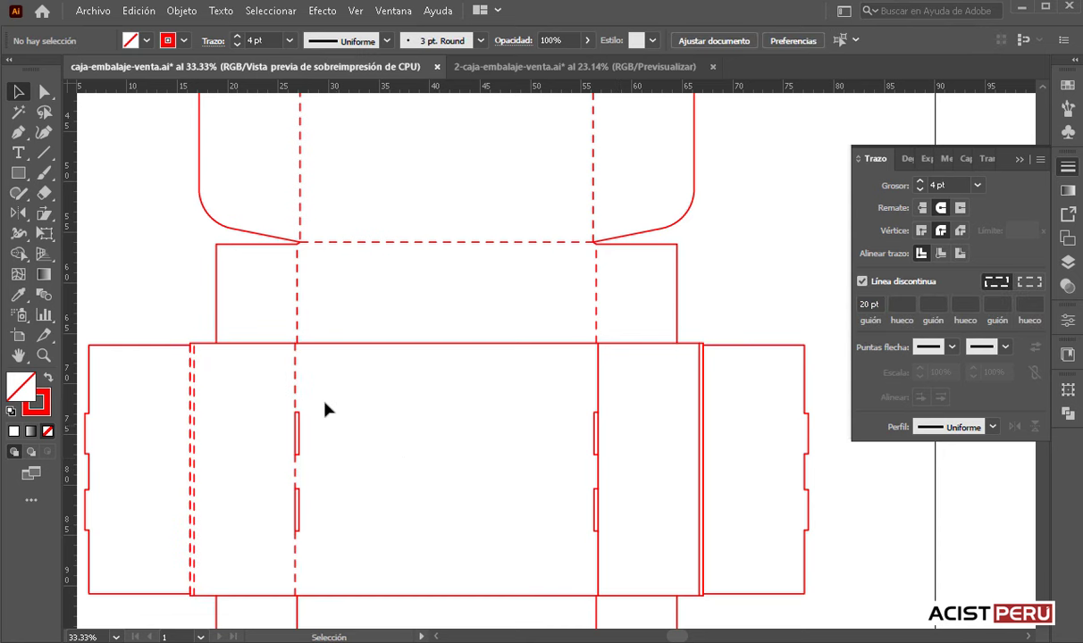
# - Make the two right-hand panels and the notched flap paths dashed
pyautogui.moveTo(563, 388); pyautogui.dragTo(747, 398)
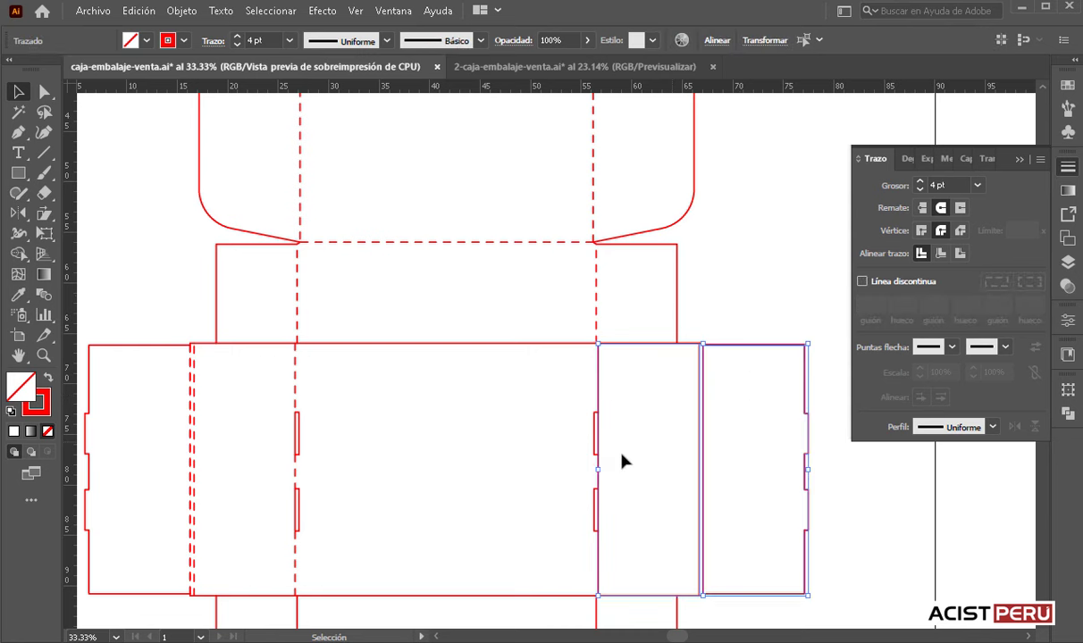
pyautogui.moveTo(558, 557); pyautogui.dragTo(628, 572)
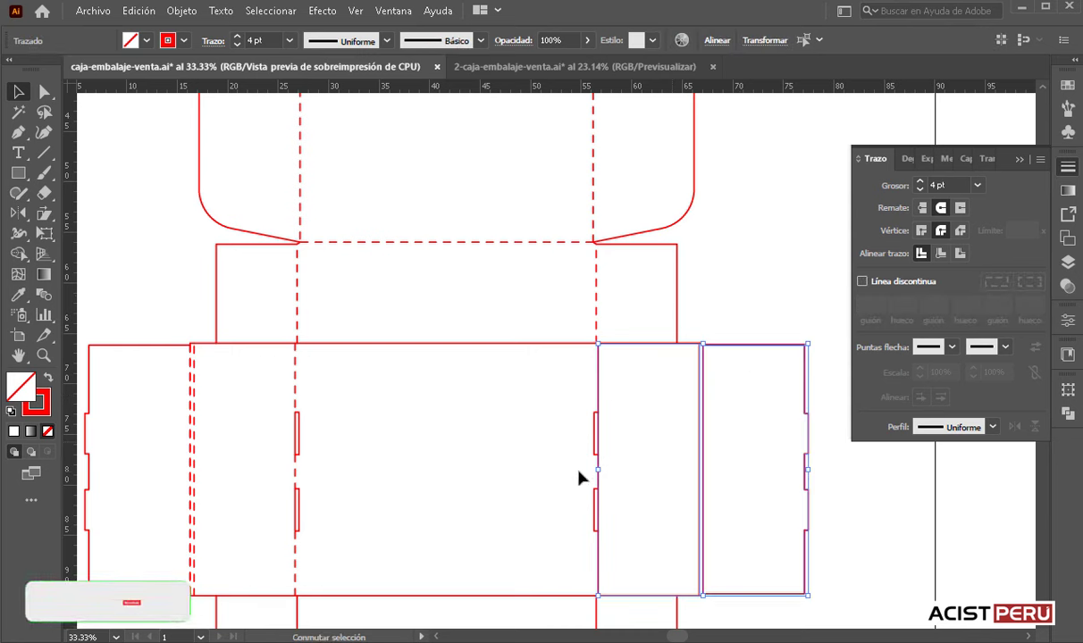
pyautogui.click(878, 284)
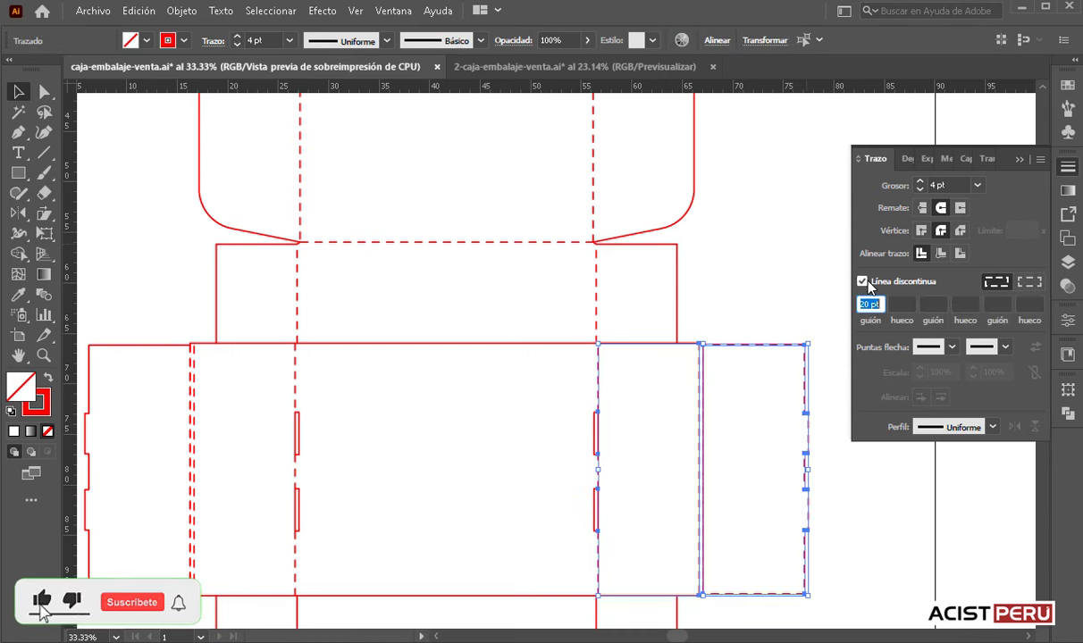
pyautogui.click(753, 270)
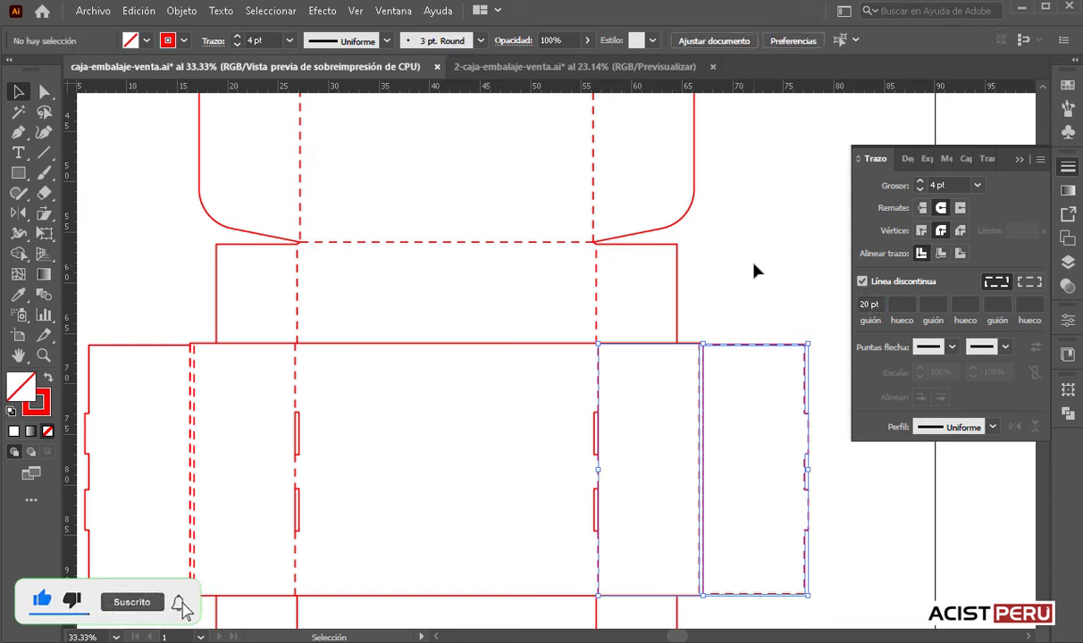
# - Return the rightmost notched flap's outline to a solid stroke
pyautogui.click(733, 347)
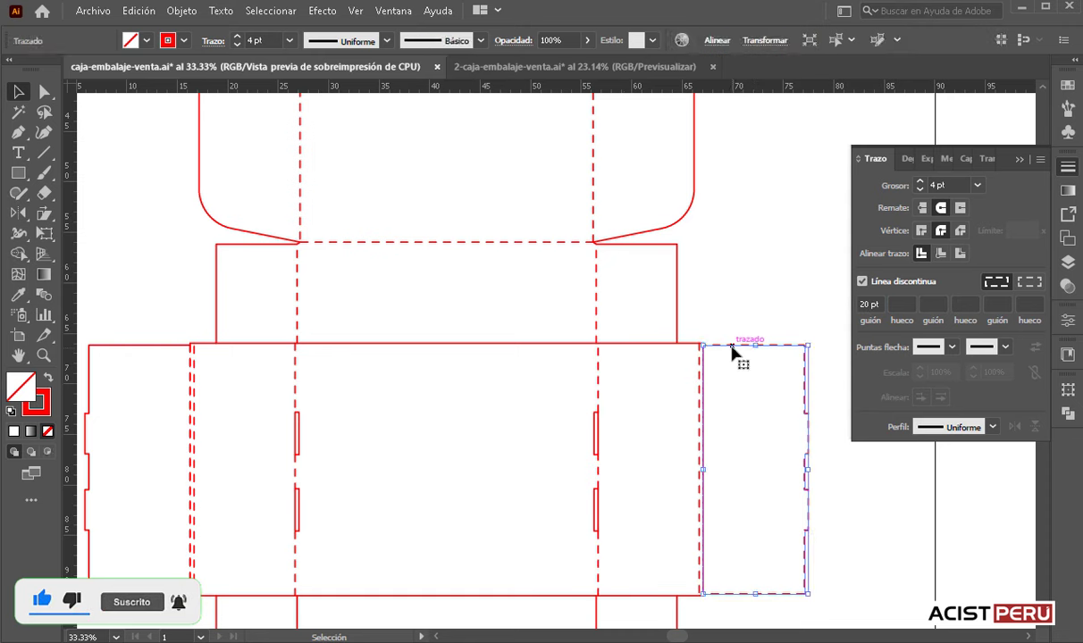
pyautogui.click(862, 281)
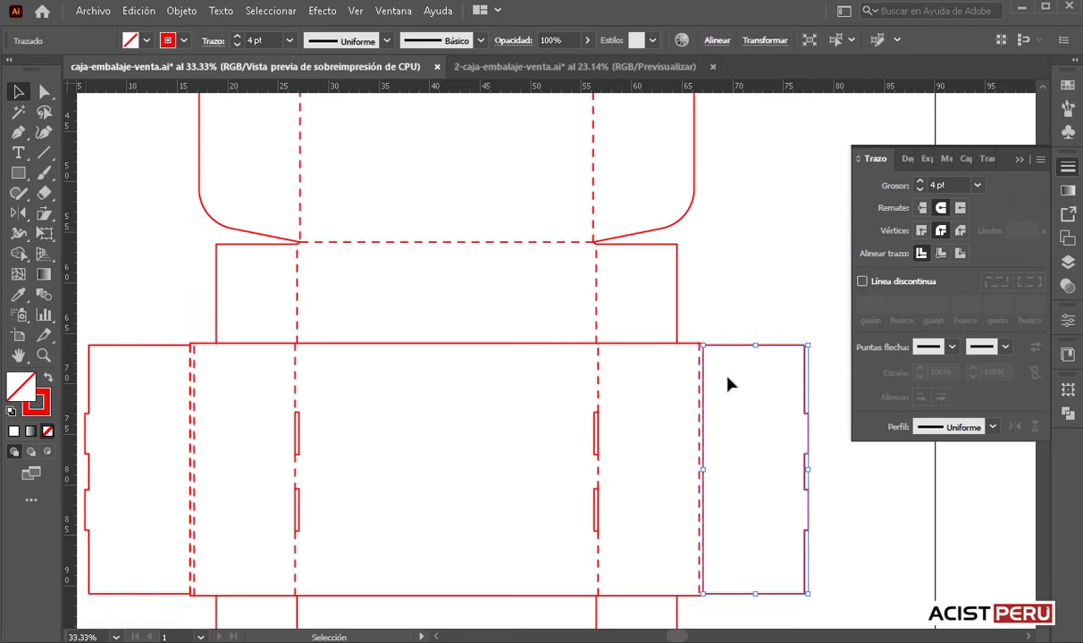
pyautogui.click(730, 315)
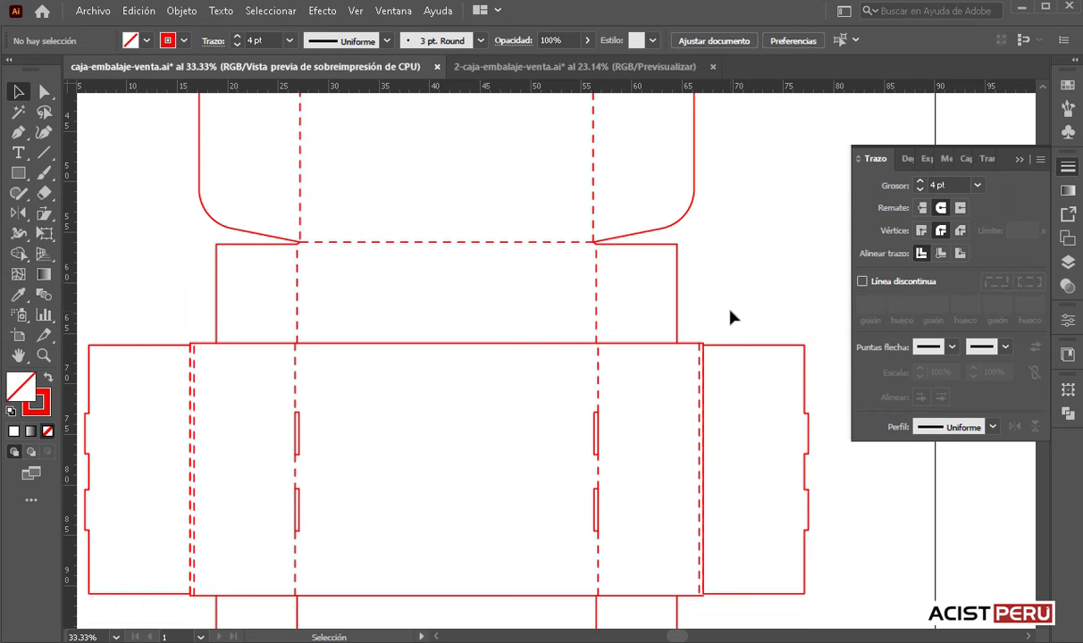
pyautogui.click(704, 372)
# - Zoom in on the notched flap and reposition it against the fold line
pyautogui.press('a')
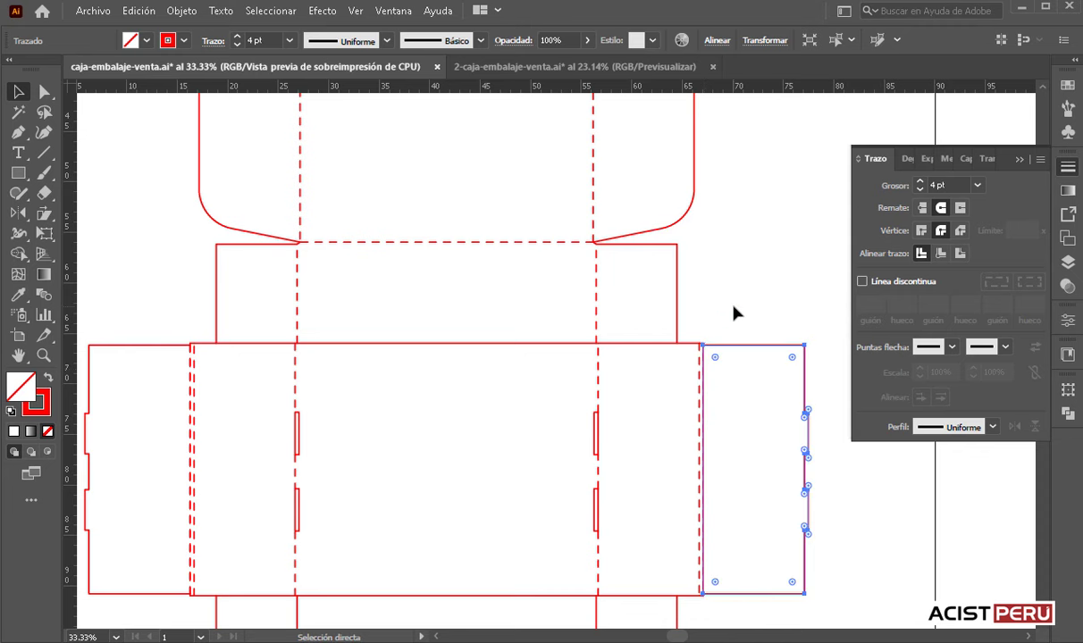
pyautogui.hotkey('ctrl', '+')
pyautogui.hotkey('ctrl', '+')
pyautogui.press('v')
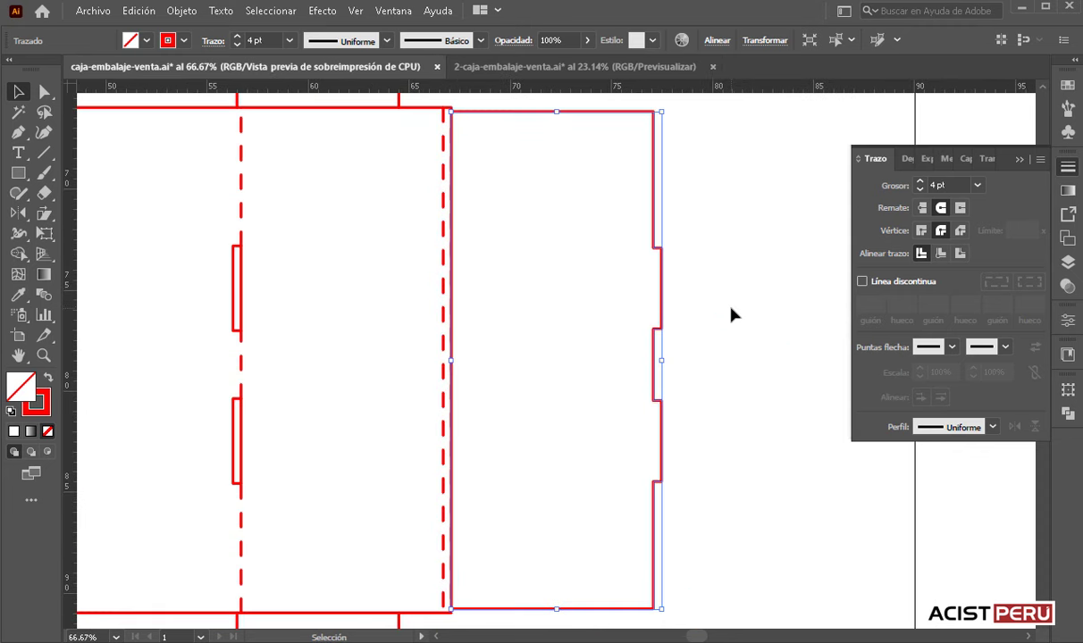
pyautogui.hscroll(1, 596, 346)
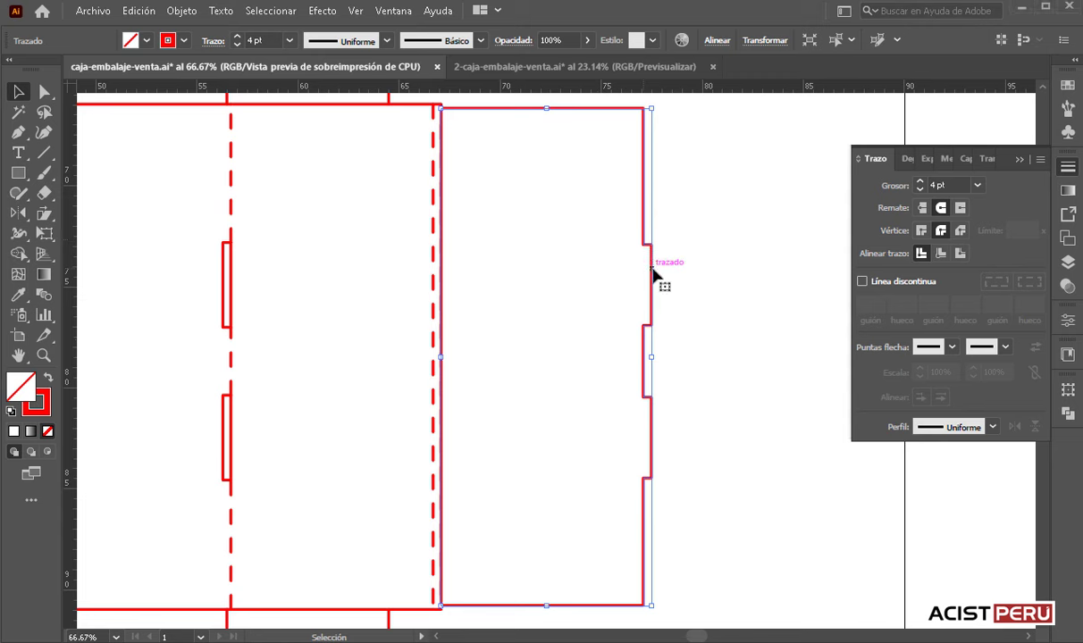
pyautogui.moveTo(652, 273); pyautogui.dragTo(769, 280)
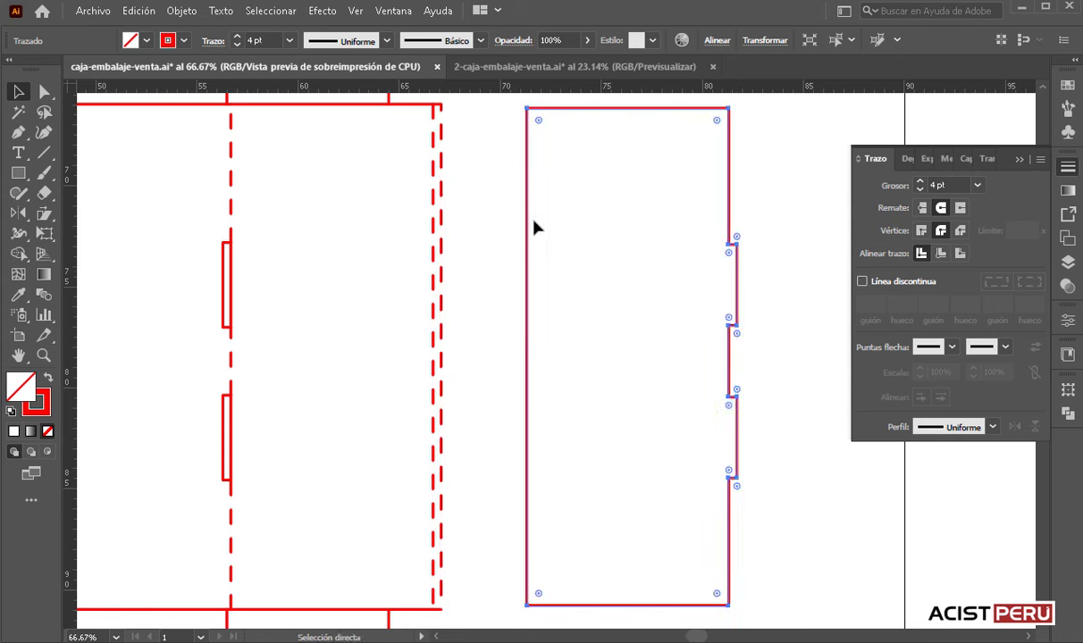
pyautogui.moveTo(533, 223); pyautogui.dragTo(449, 223)
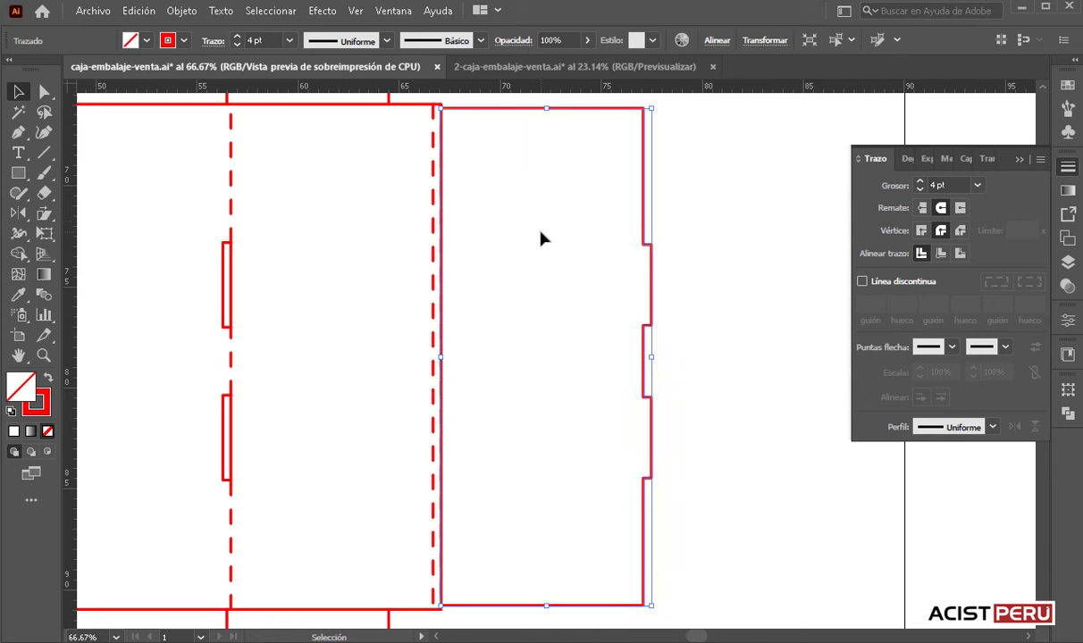
# - Cut the flap's outline at its bottom-left and top-left corner anchors
pyautogui.click(43, 89)
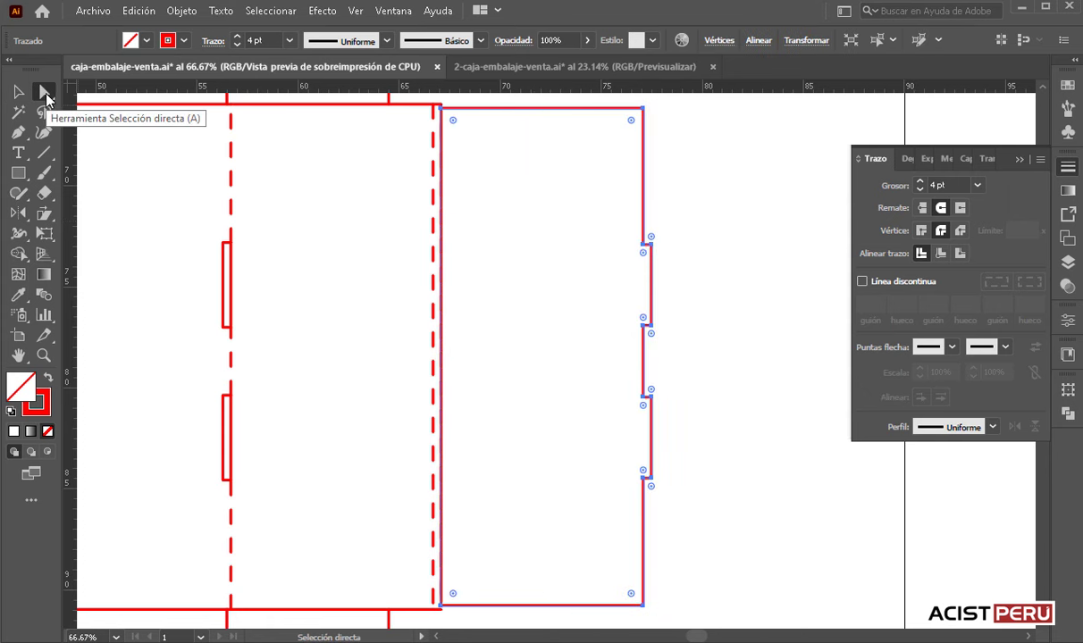
pyautogui.click(441, 607)
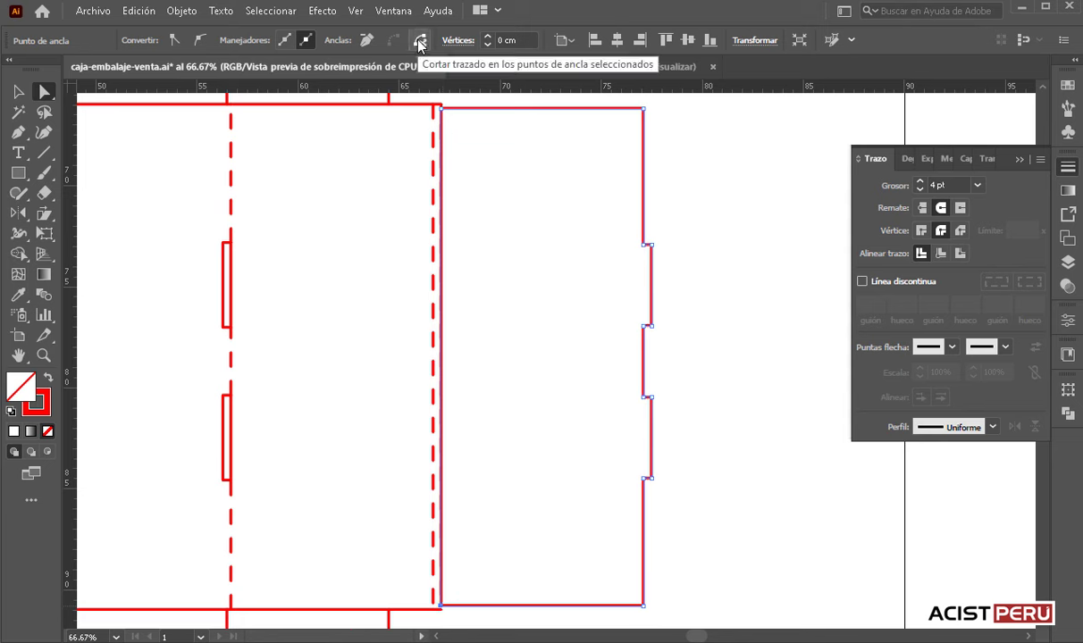
pyautogui.click(419, 41)
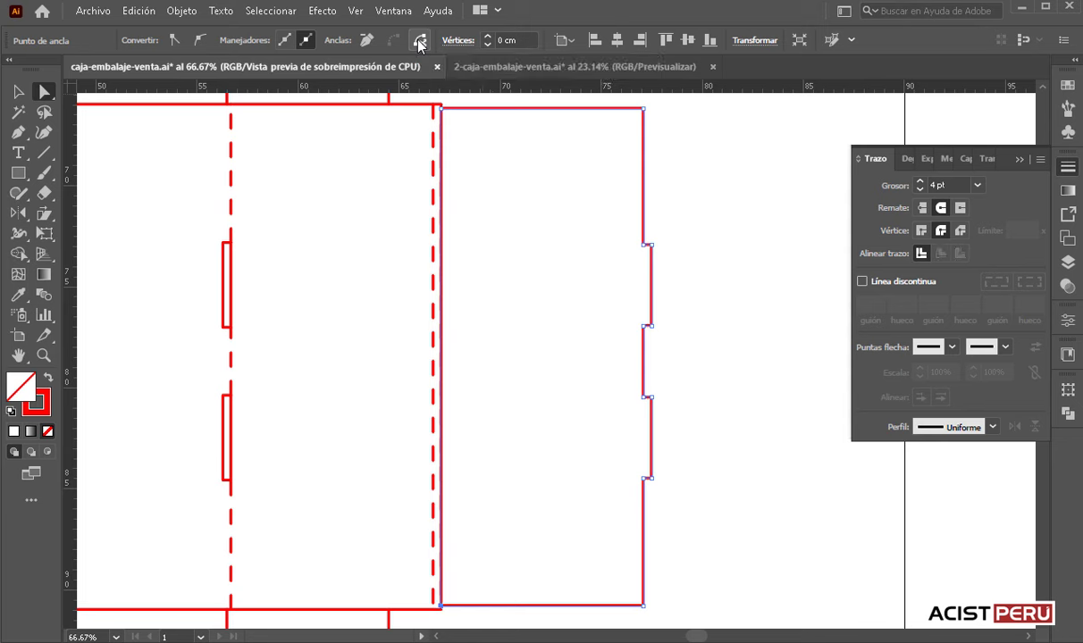
pyautogui.click(441, 109)
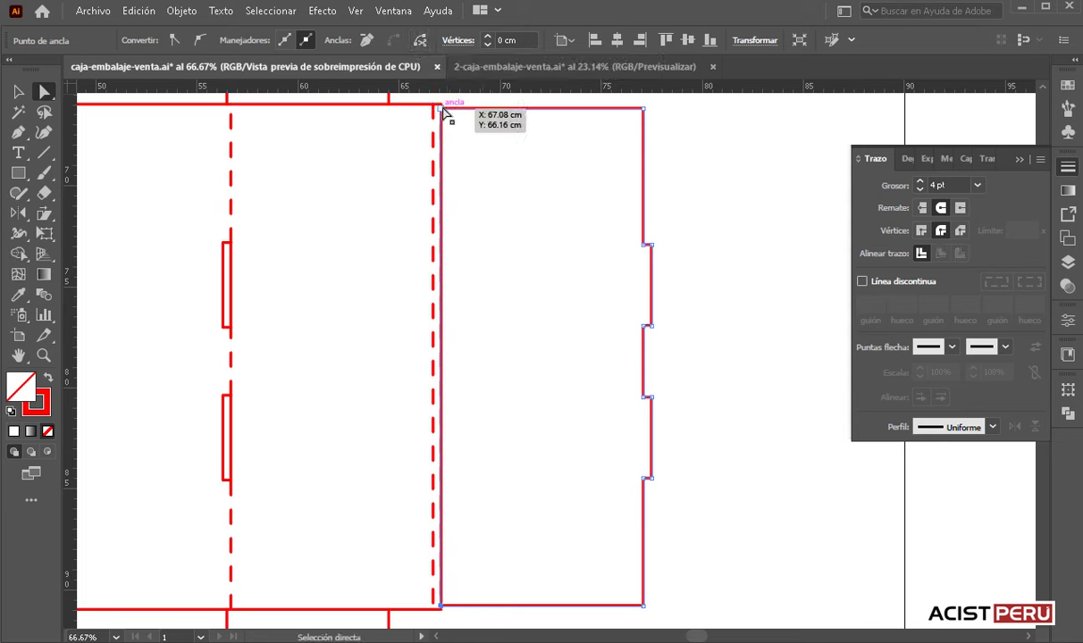
pyautogui.click(421, 41)
# - Delete the detached solid left edge and fit the artboard in the window
pyautogui.press('v')
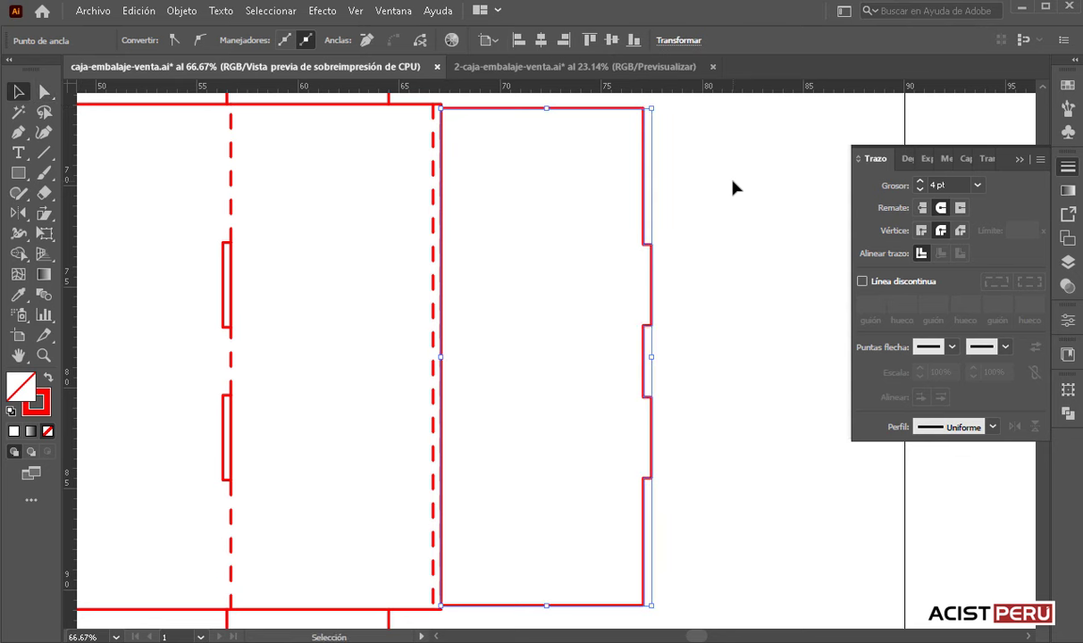
pyautogui.moveTo(444, 185); pyautogui.dragTo(748, 206)
pyautogui.press('Delete')
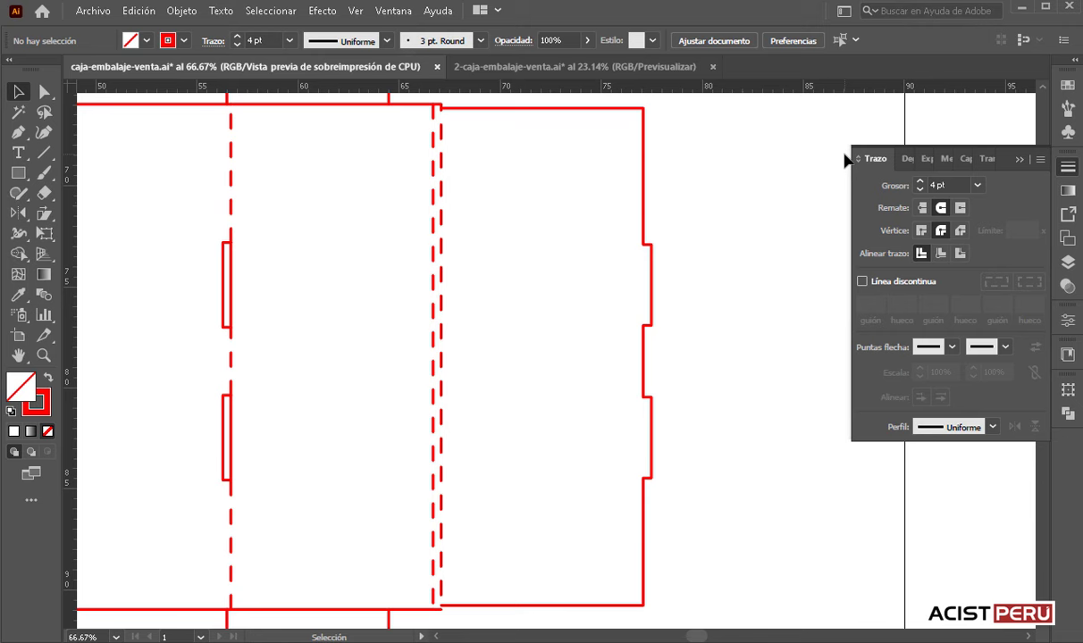
pyautogui.press('ctrl')
pyautogui.hotkey('ctrl', '0')
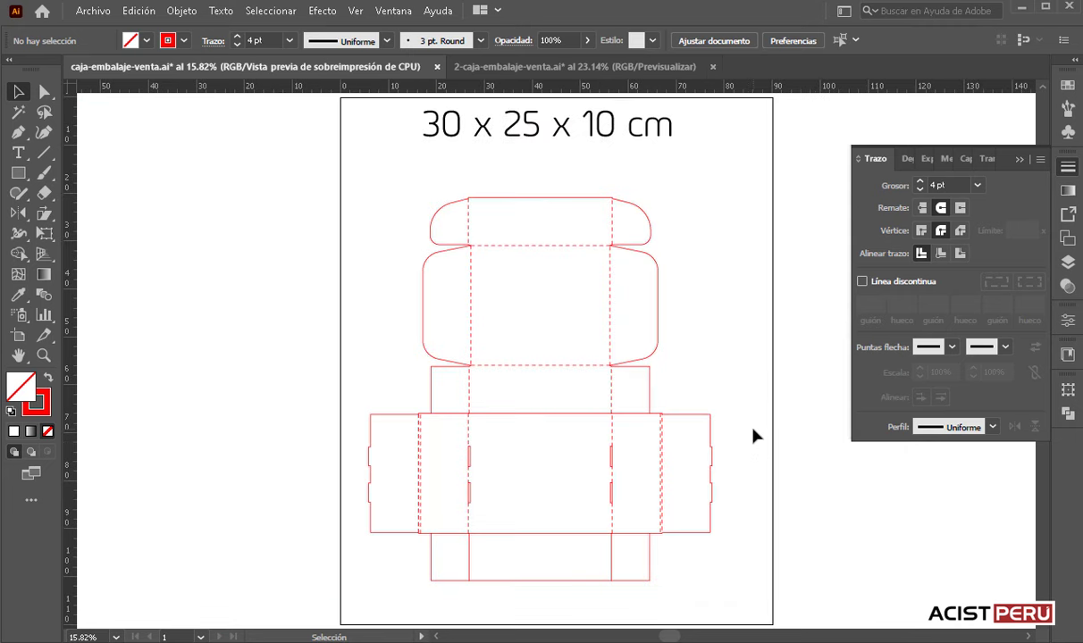
# - Make the bottom flap's fold line and adjoining vertical fold lines dashed
pyautogui.click(518, 535)
pyautogui.keyDown('shift'); pyautogui.click(470, 559); pyautogui.keyUp('shift')
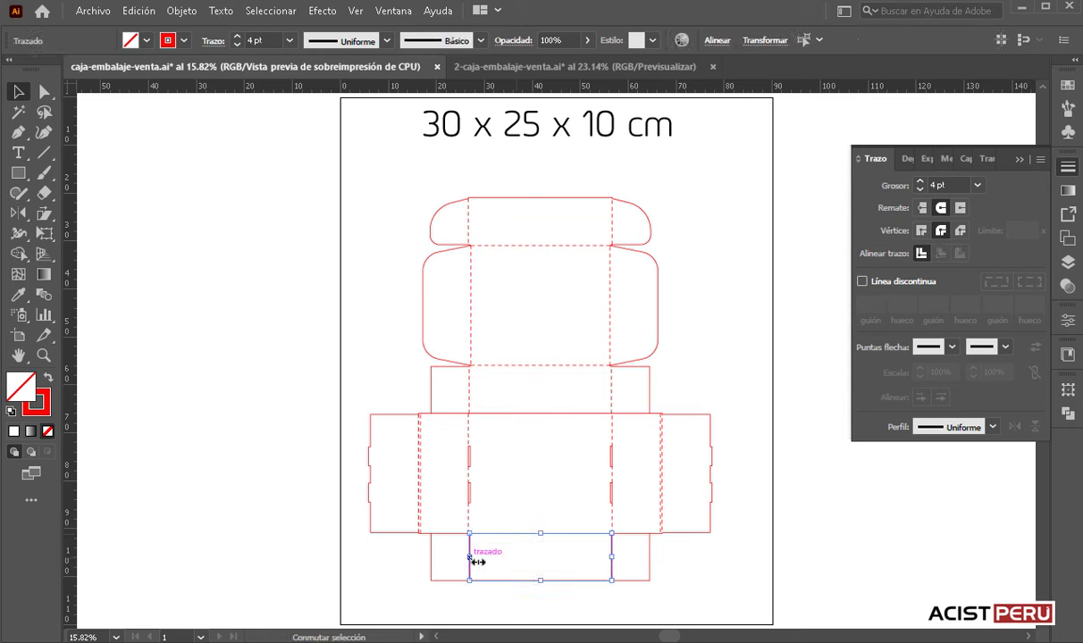
pyautogui.click(862, 283)
pyautogui.click(715, 309)
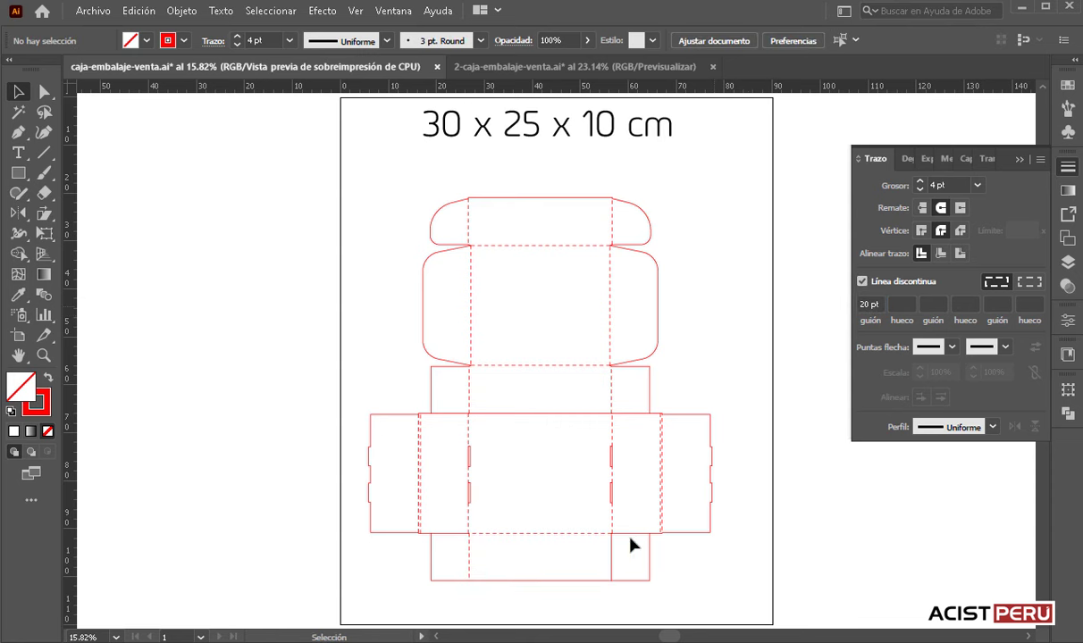
pyautogui.click(611, 558)
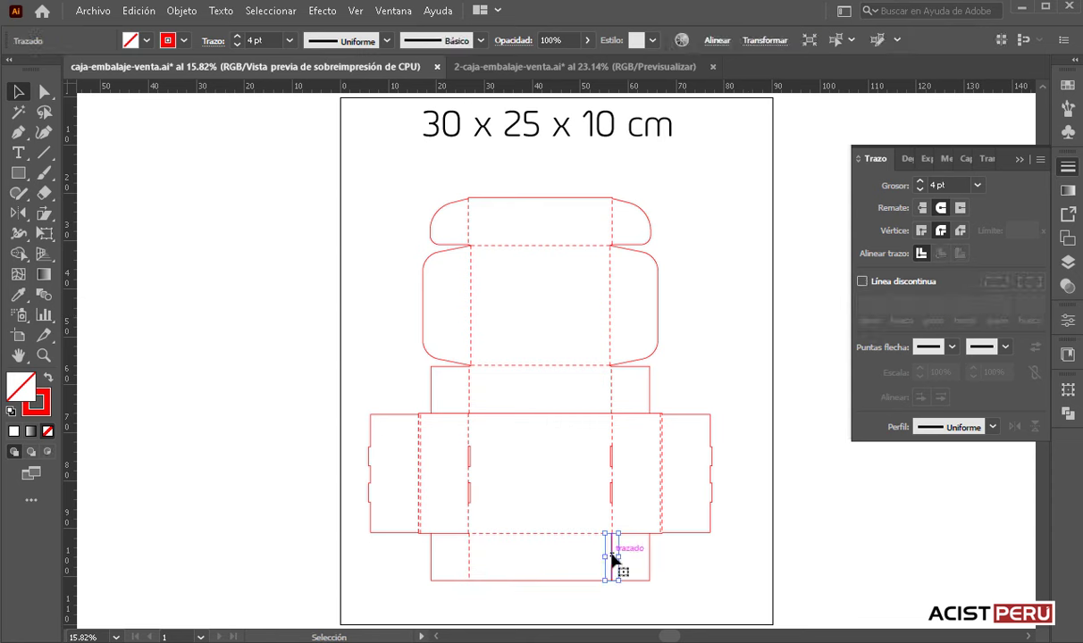
pyautogui.click(862, 282)
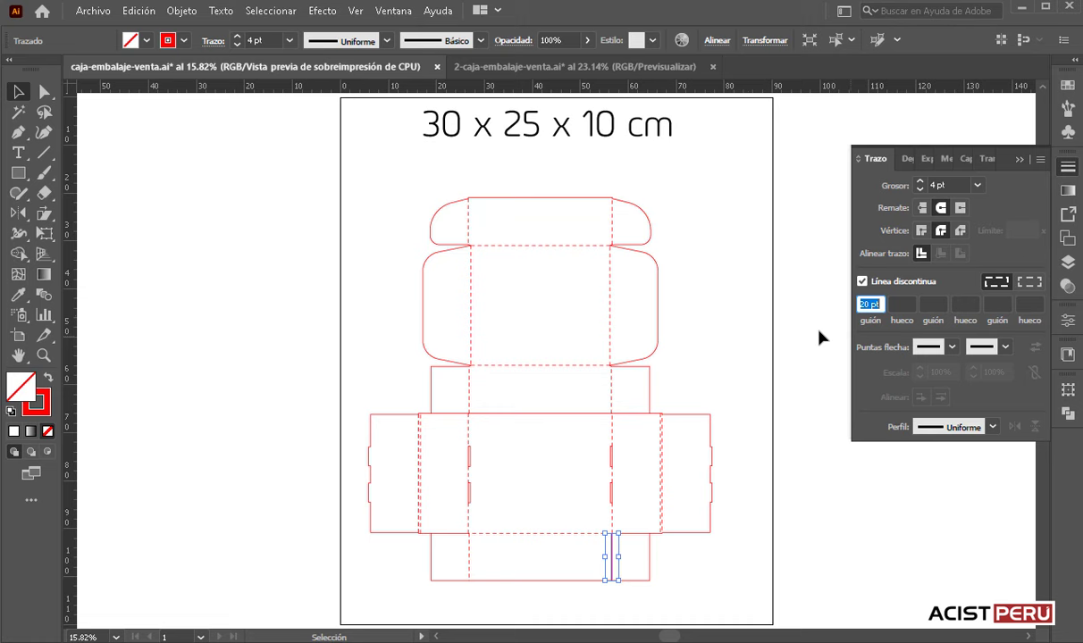
pyautogui.click(755, 322)
# - Make the main panel's top fold line dashed, then fit the artboard
pyautogui.hotkey('ctrl', '+')
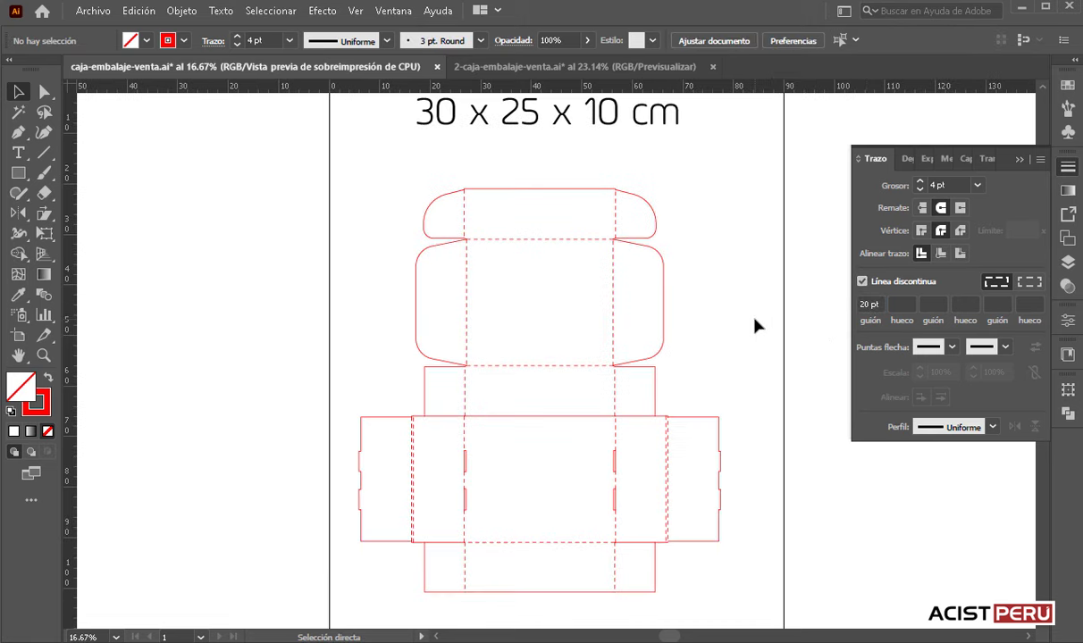
pyautogui.hotkey('ctrl', '+')
pyautogui.moveTo(568, 327); pyautogui.dragTo(550, 164)
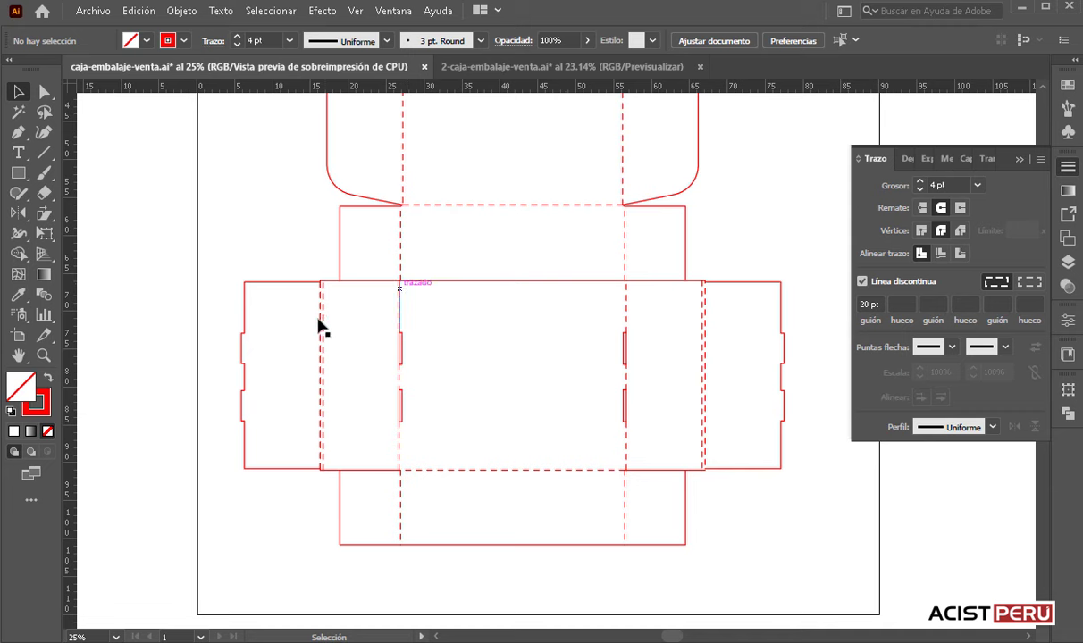
pyautogui.scroll(2, 587, 314)
pyautogui.scroll(2, 581, 323)
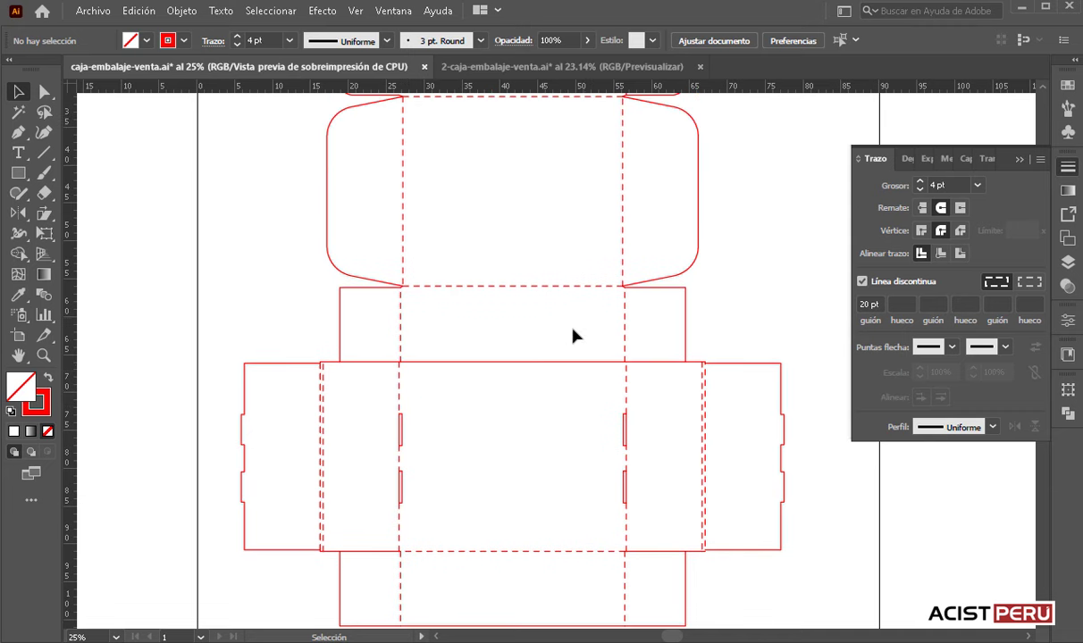
pyautogui.click(466, 363)
pyautogui.click(862, 280)
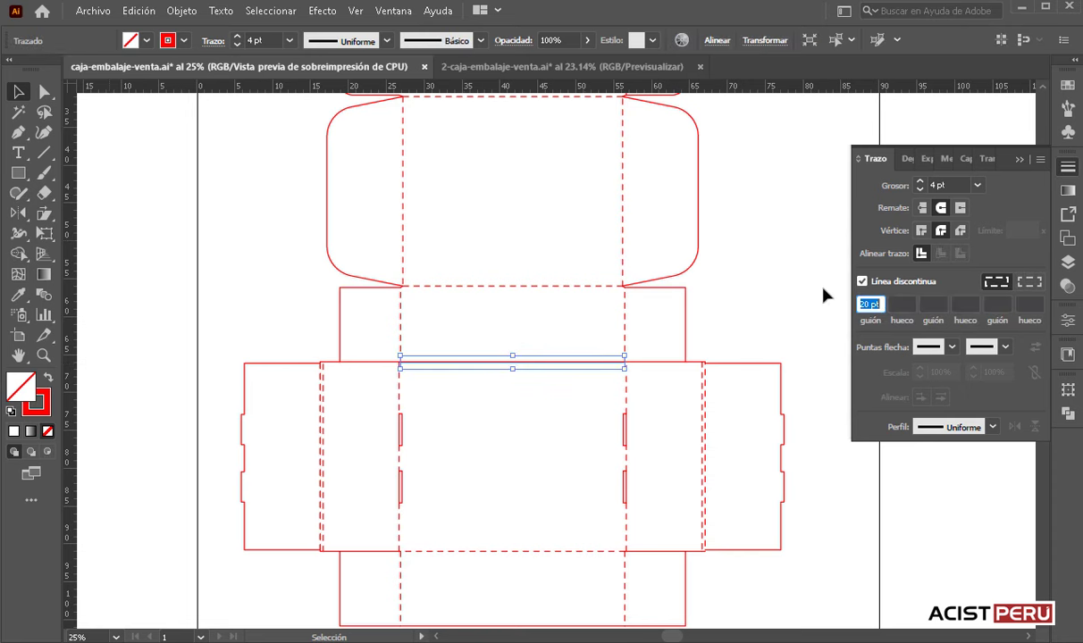
pyautogui.click(476, 390)
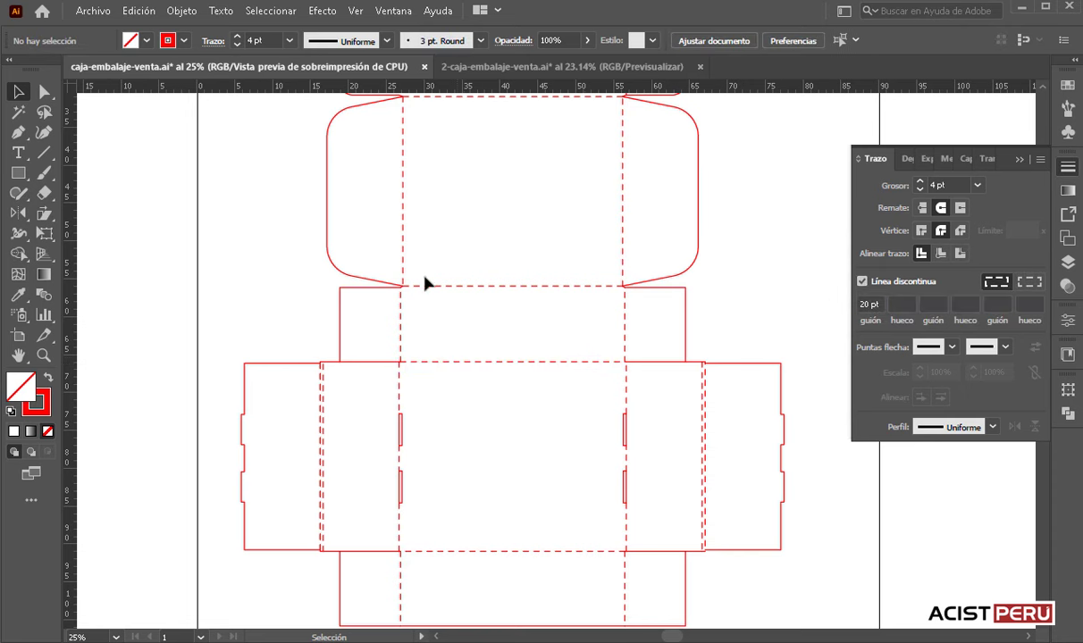
pyautogui.scroll(3, 526, 308)
pyautogui.scroll(3, 525, 308)
pyautogui.hotkey('ctrl', '0')
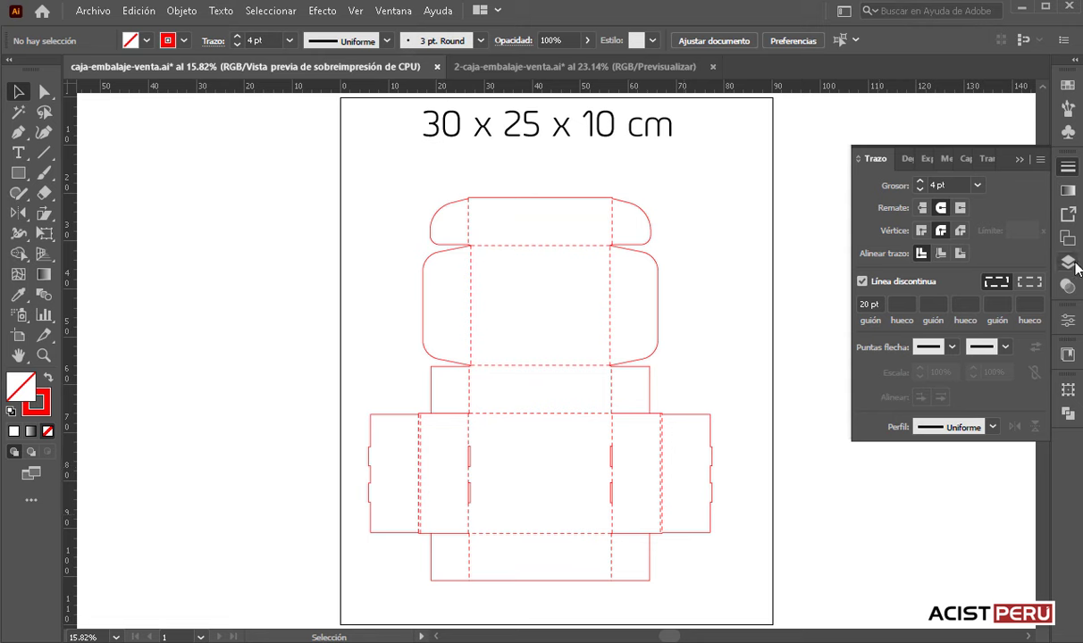
# - Lock and hide TROQUEL, then show and unlock DISEÑO DE CAJA
pyautogui.press('F7')
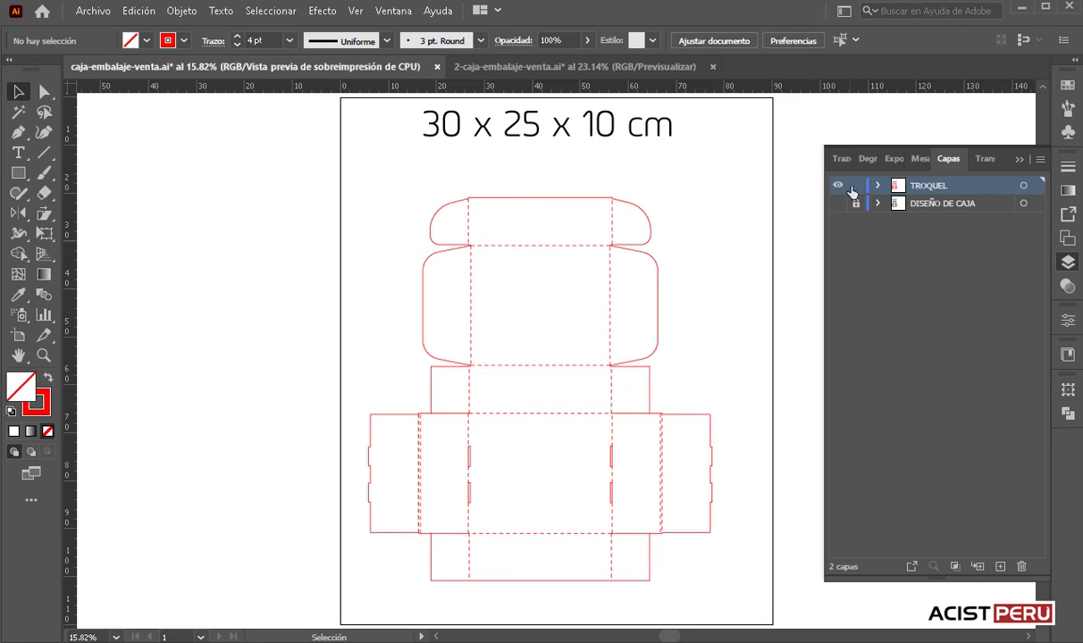
pyautogui.click(856, 186)
pyautogui.click(837, 185)
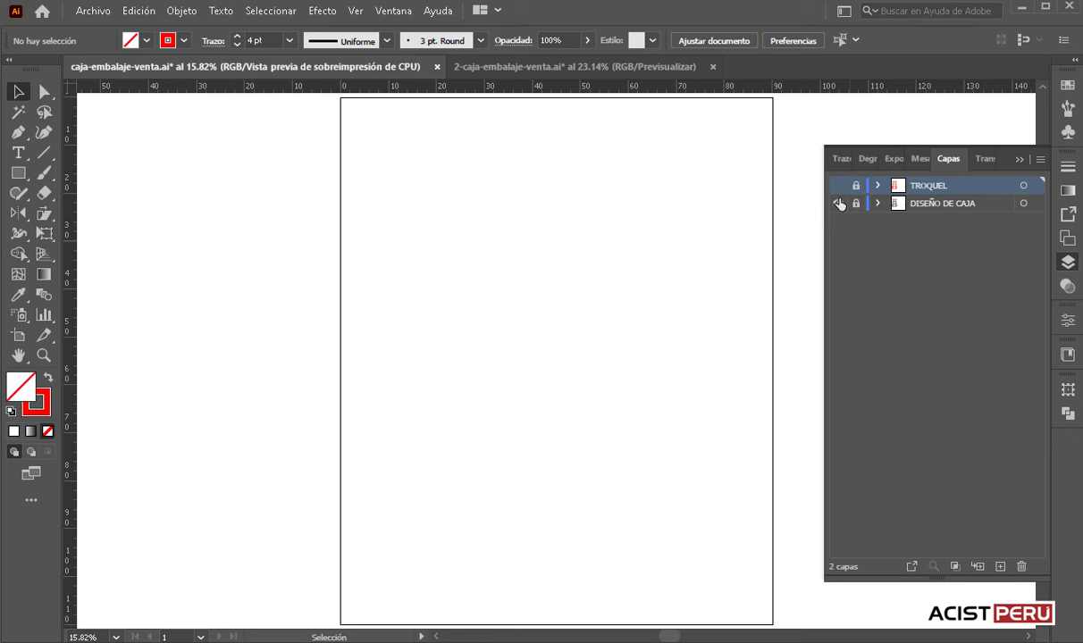
pyautogui.click(837, 203)
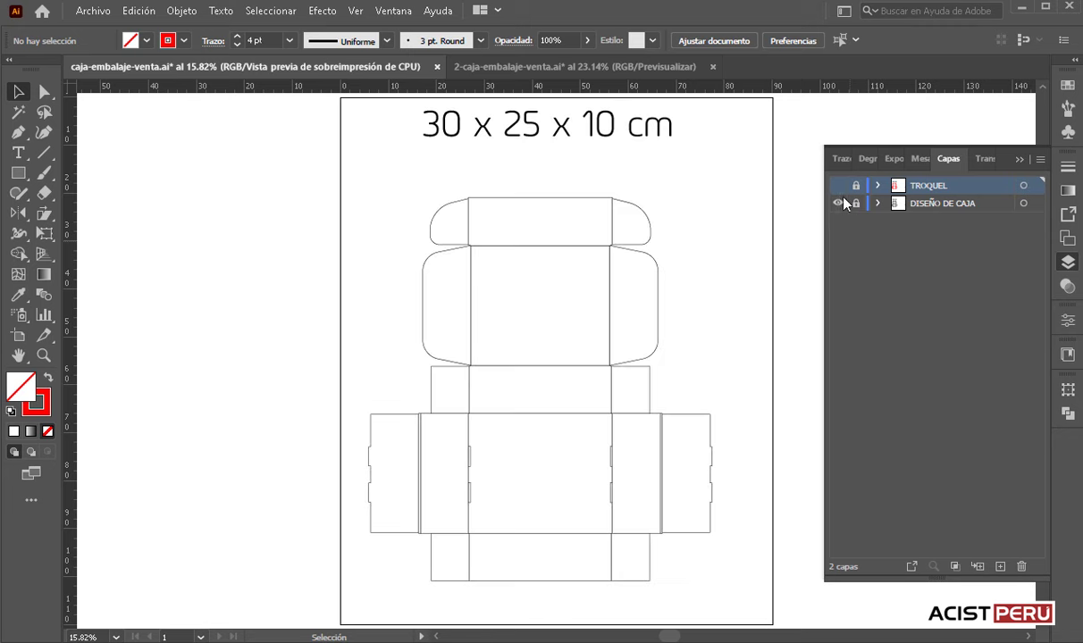
pyautogui.click(938, 204)
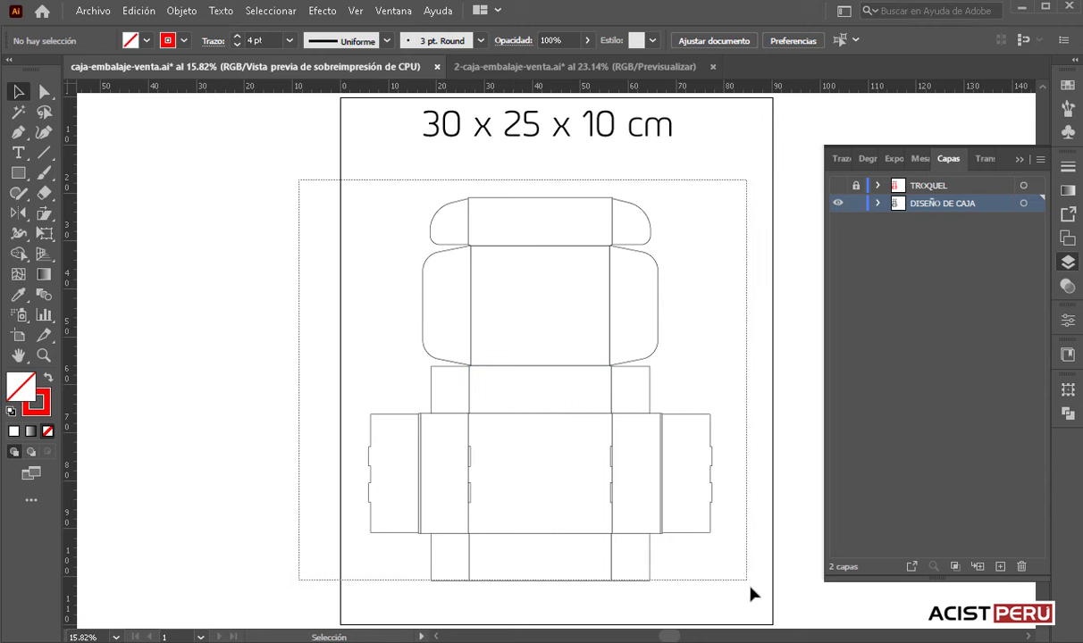
# - Marquee-select all the grey box dieline pieces
pyautogui.moveTo(299, 185); pyautogui.dragTo(753, 596)
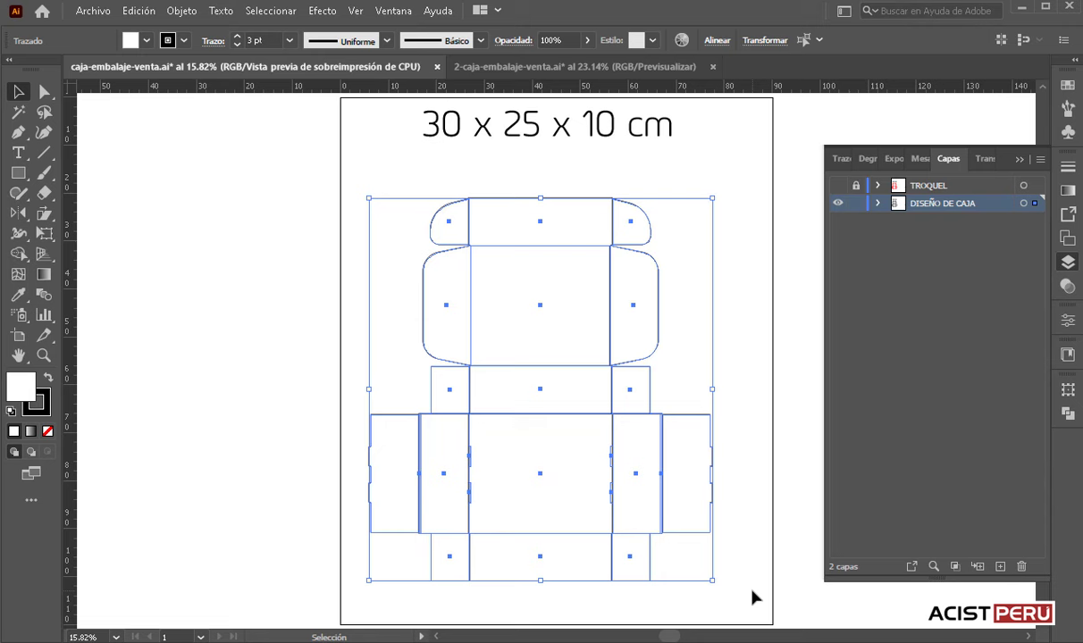
pyautogui.press('a')
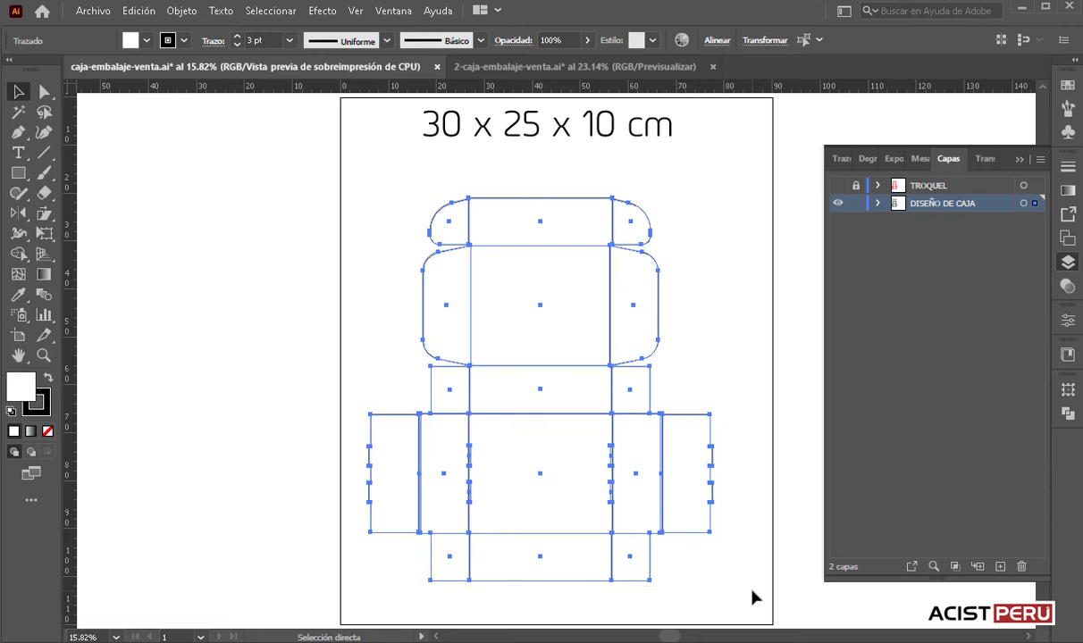
pyautogui.press('v')
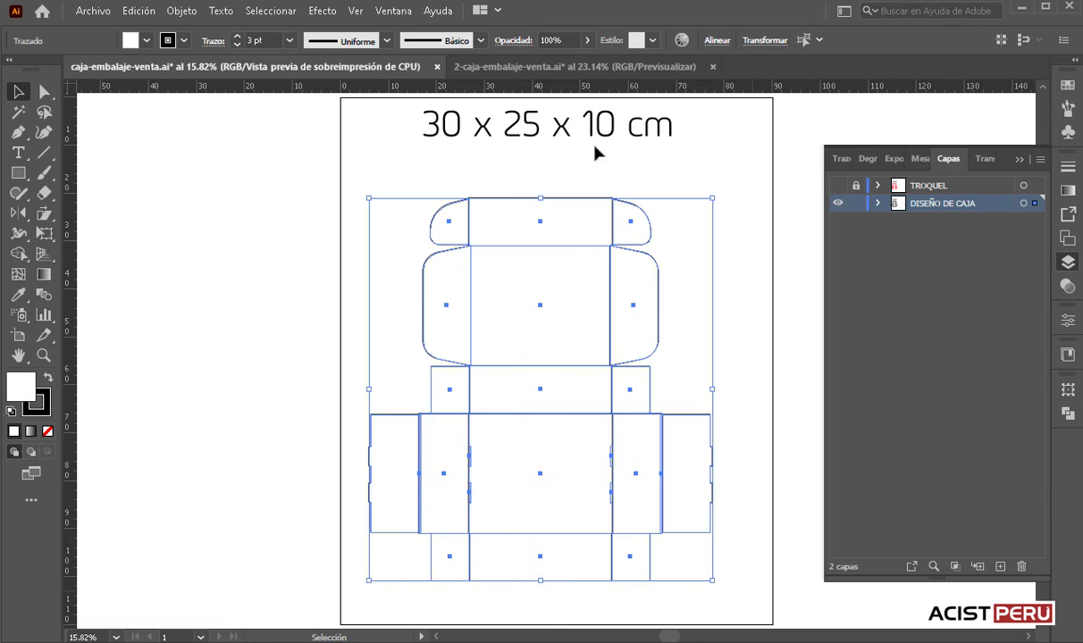
pyautogui.click(393, 10)
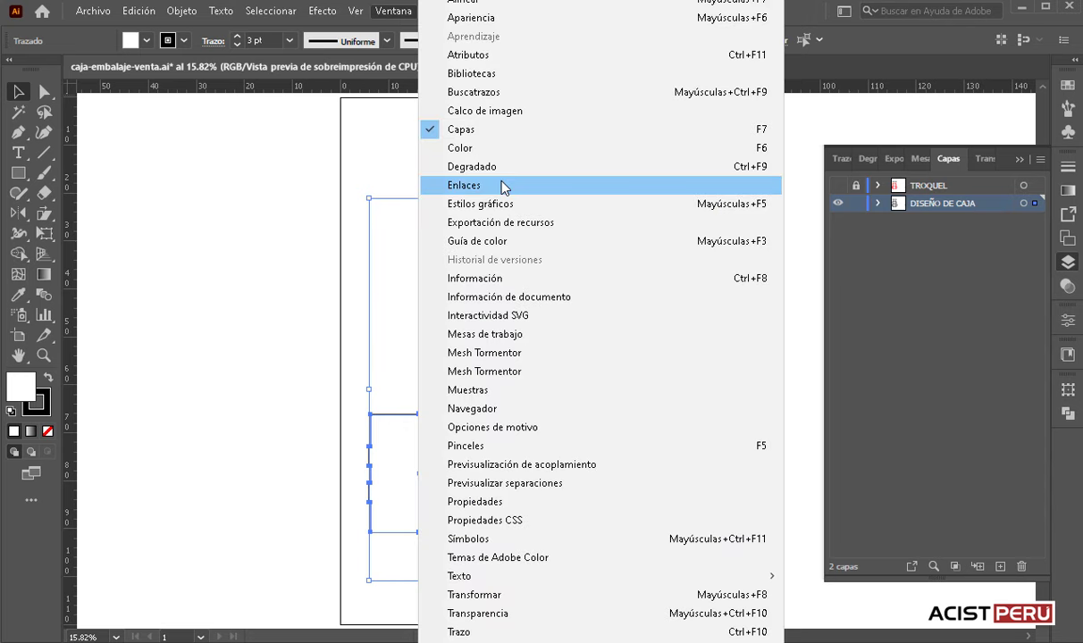
# - Unite all grey box pieces into one outline with Pathfinder Unir
pyautogui.click(460, 93)
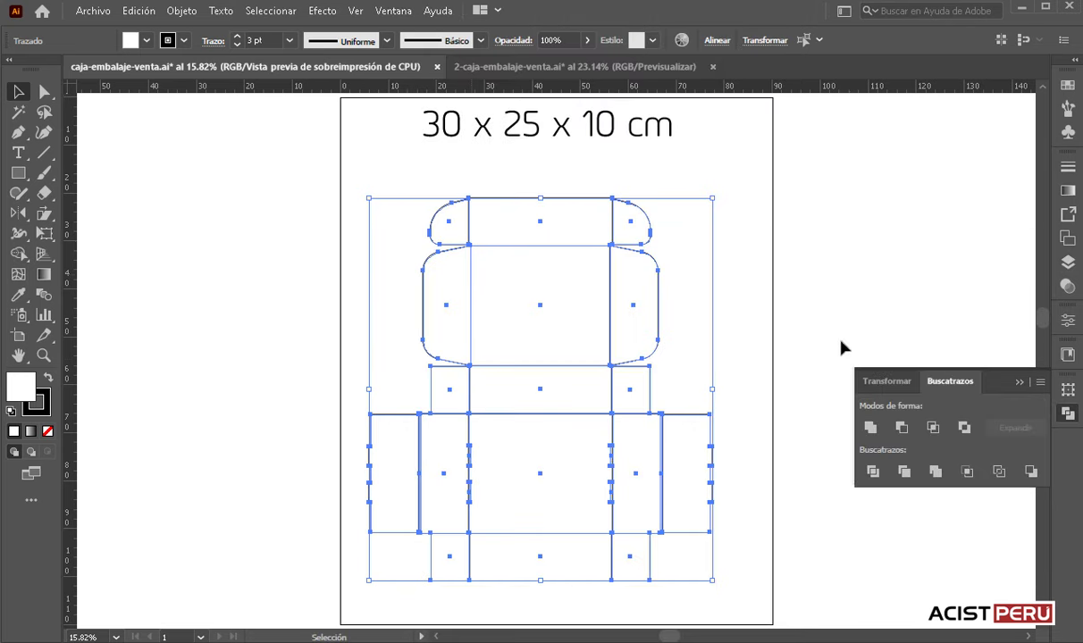
pyautogui.click(871, 436)
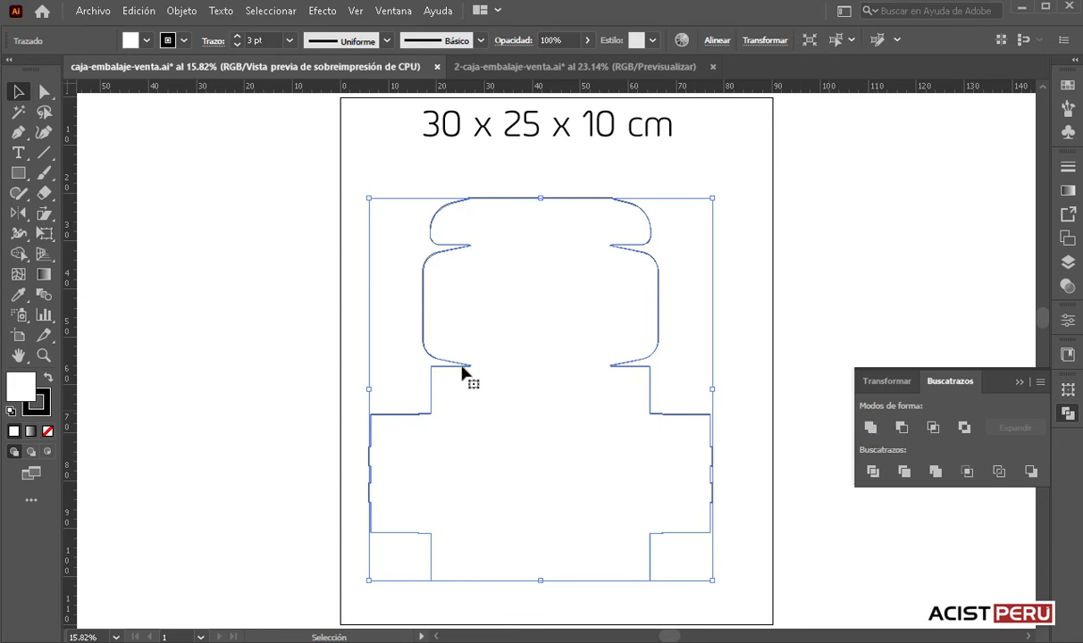
pyautogui.moveTo(457, 370); pyautogui.dragTo(213, 339)
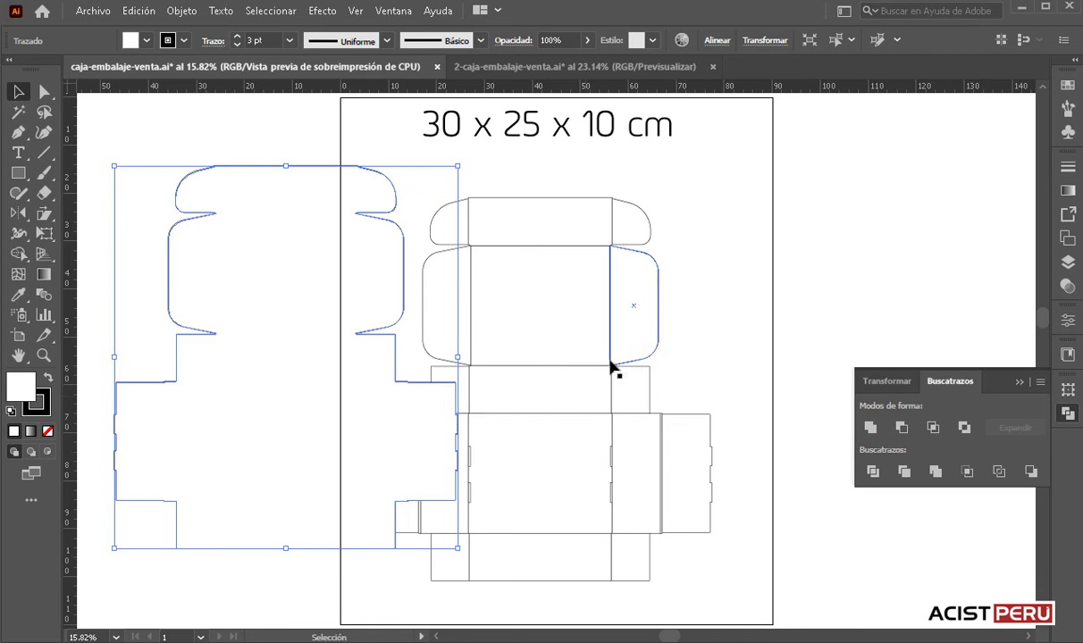
pyautogui.press('a')
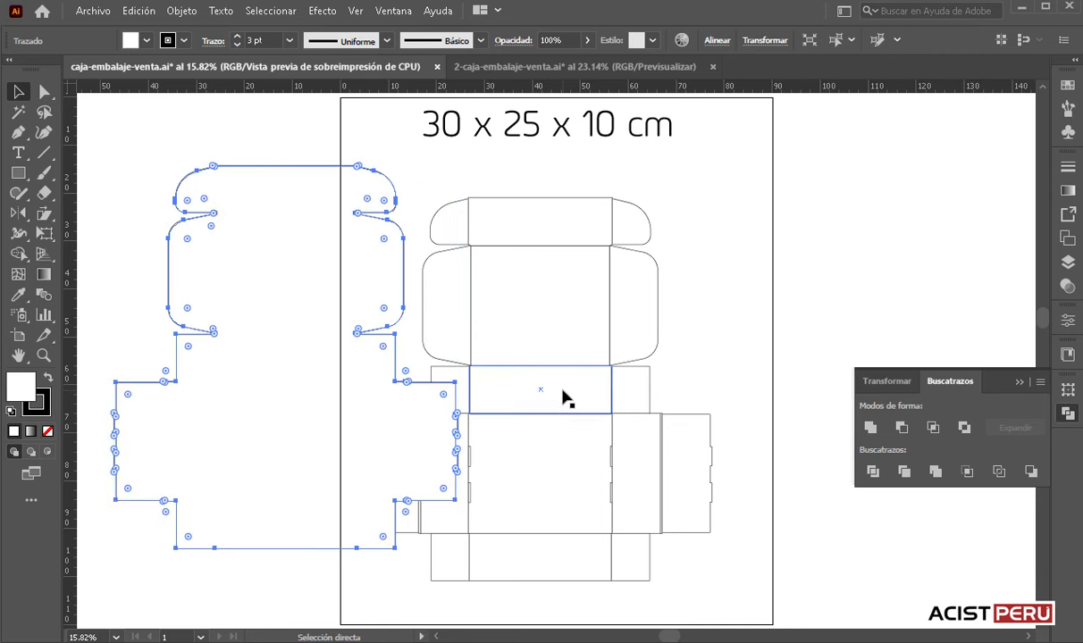
pyautogui.hotkey('ctrl', 'z')
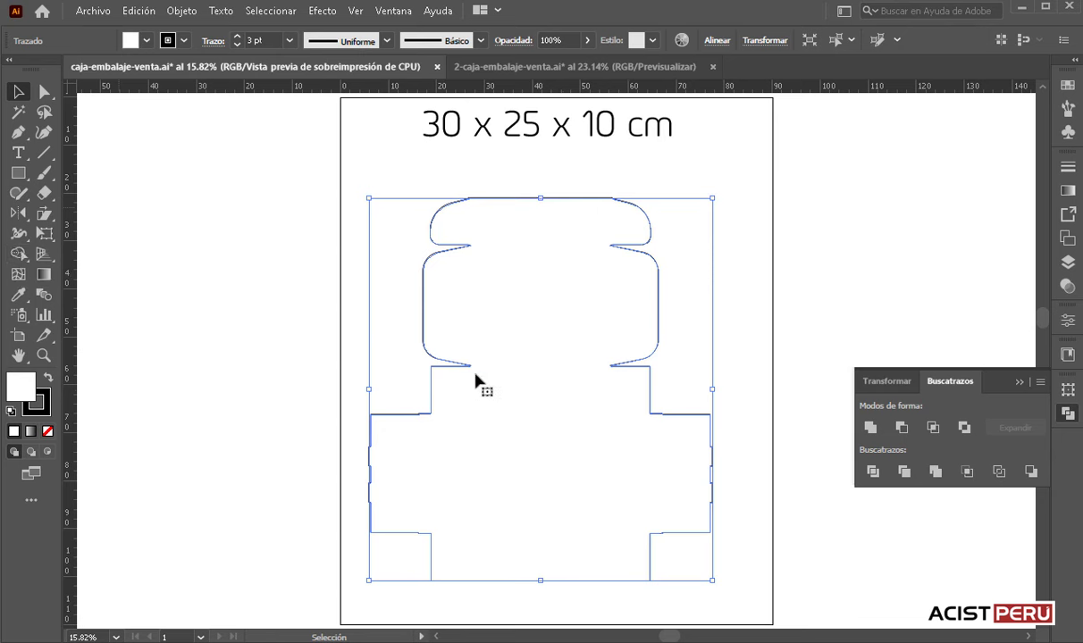
pyautogui.moveTo(483, 407); pyautogui.dragTo(719, 359)
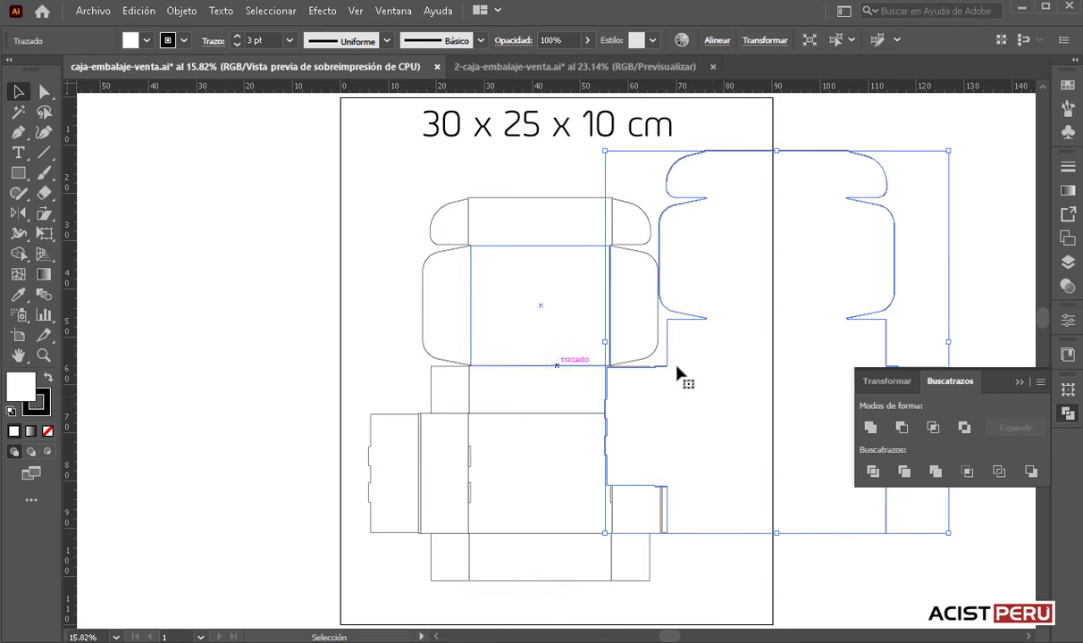
pyautogui.hotkey('ctrl', 'z')
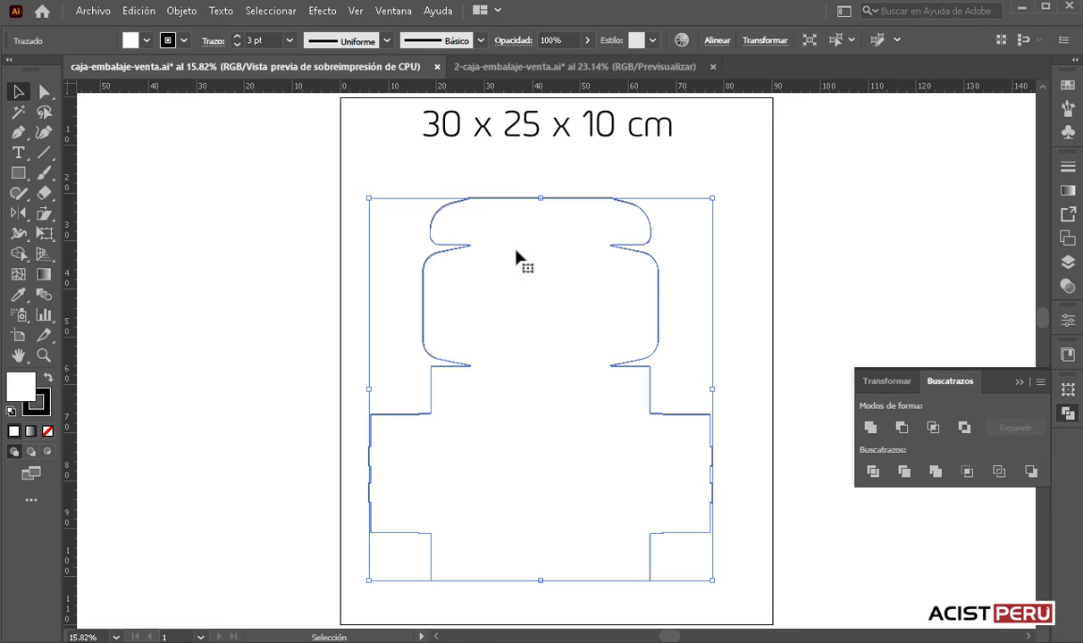
# - Bring up Objeto > Trazado > Desplazamiento for the united outline
pyautogui.click(181, 10)
pyautogui.moveTo(207, 413)
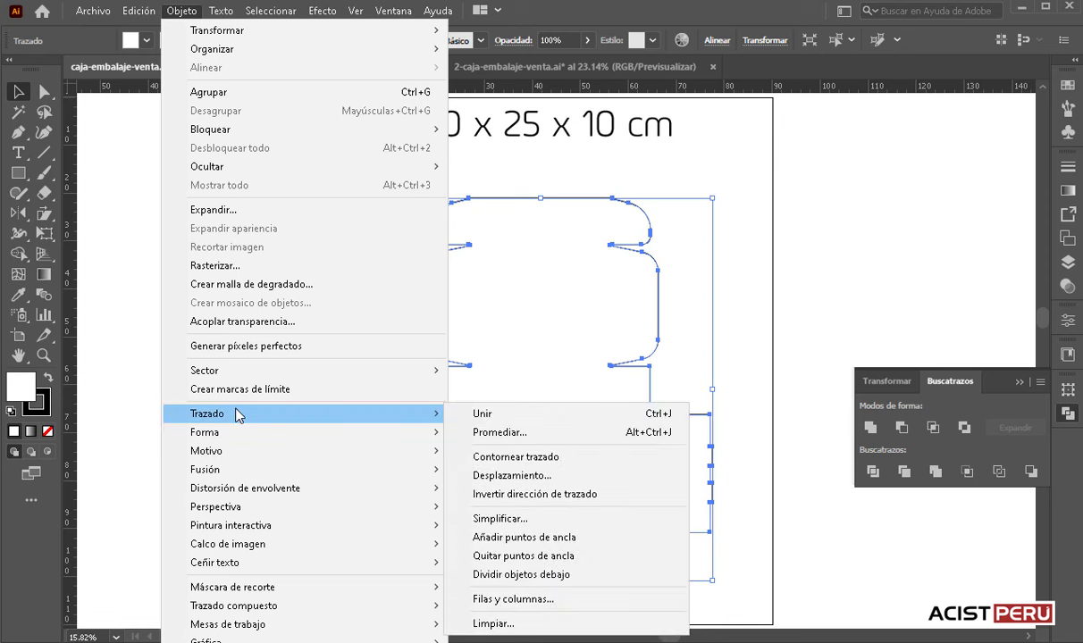
pyautogui.click(545, 475)
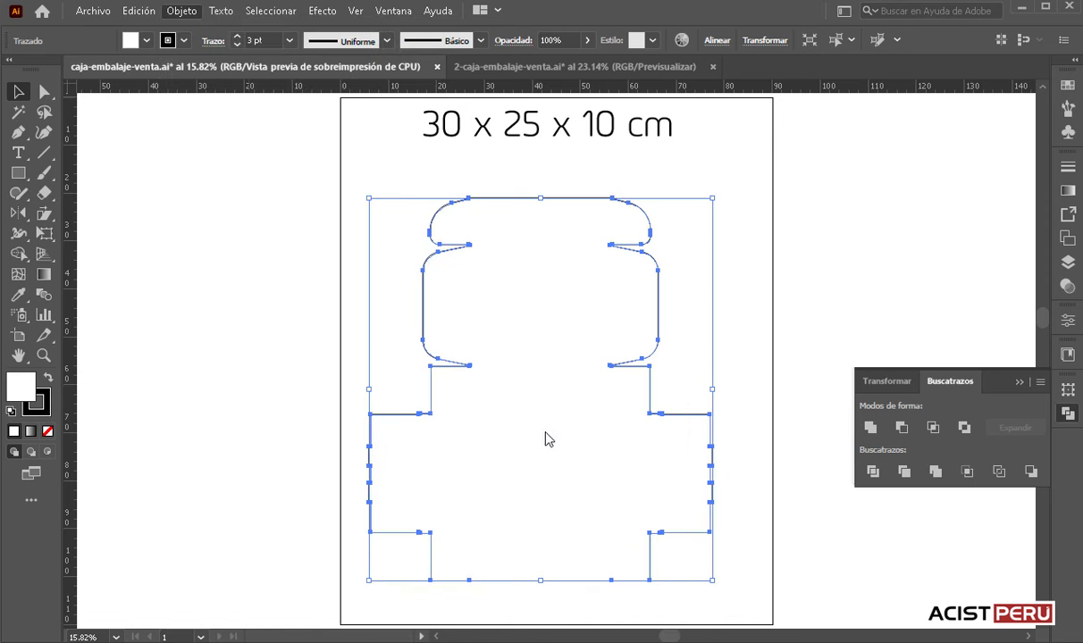
pyautogui.click(531, 306)
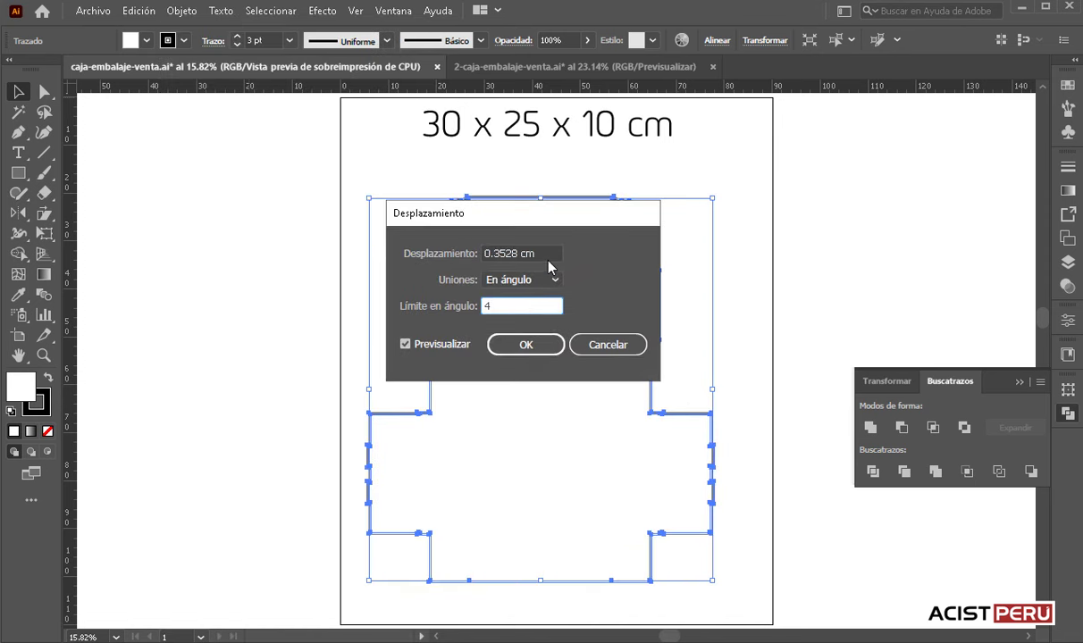
# - Apply a 0.4 cm offset path around the box outline
pyautogui.click(551, 252)
pyautogui.doubleClick(551, 253)
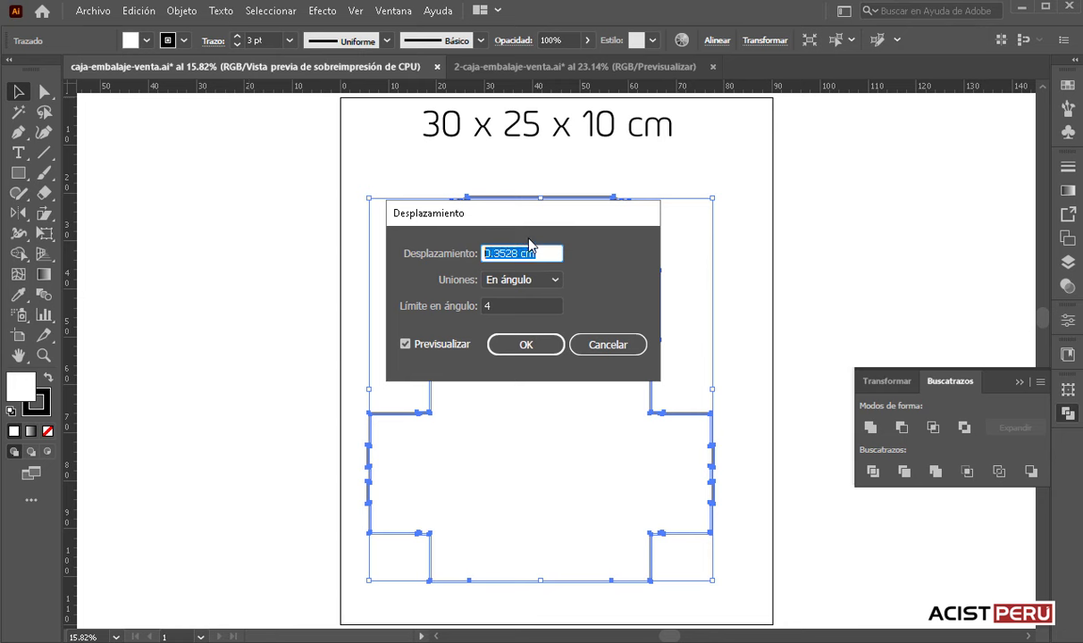
pyautogui.write('0')
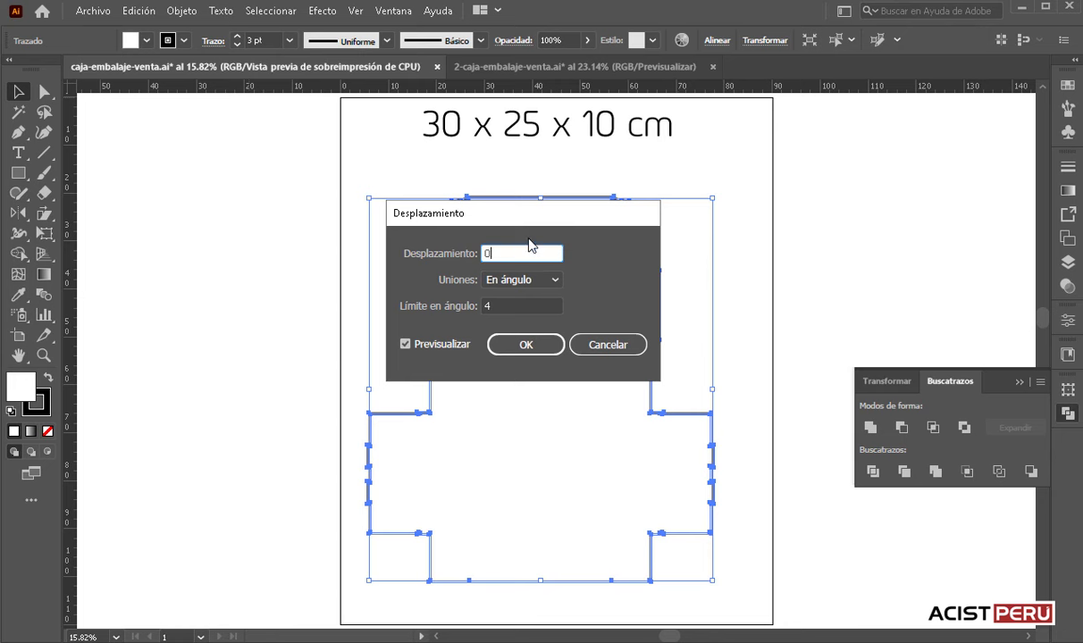
pyautogui.write('.4')
pyautogui.press('Return')
pyautogui.click(773, 205)
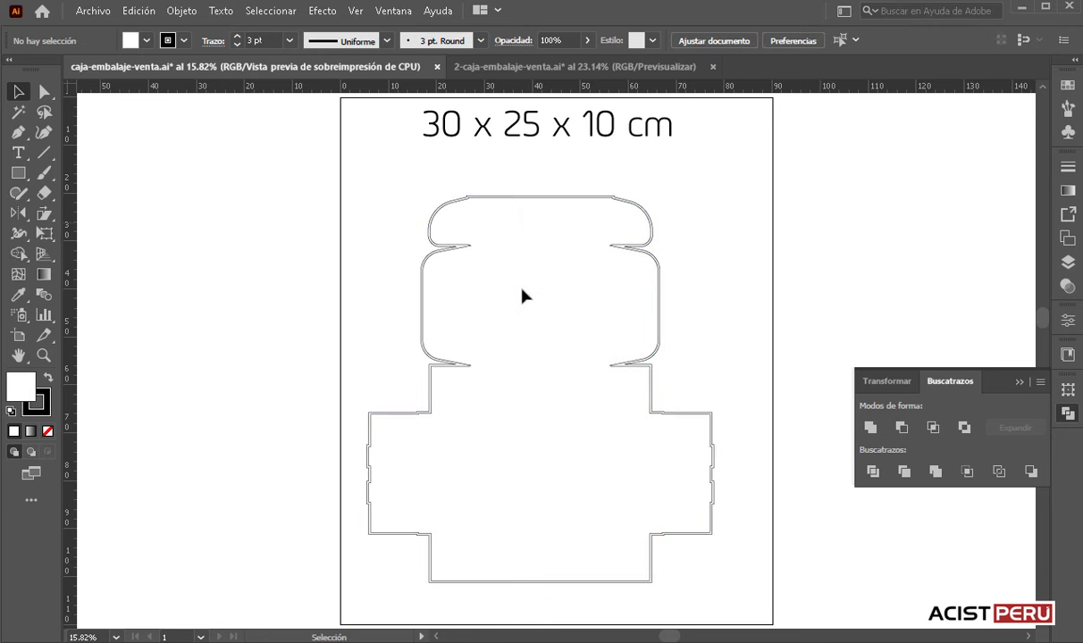
pyautogui.click(449, 255)
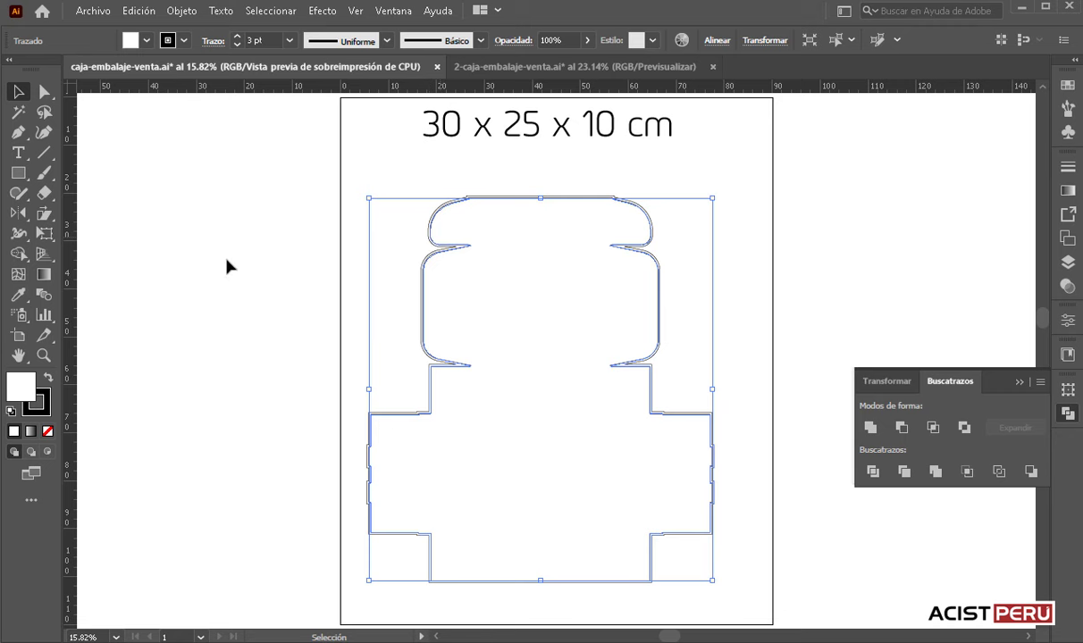
# - Merge the offset and box outlines into one shape with Unir
pyautogui.click(43, 354)
pyautogui.moveTo(416, 186); pyautogui.dragTo(575, 287)
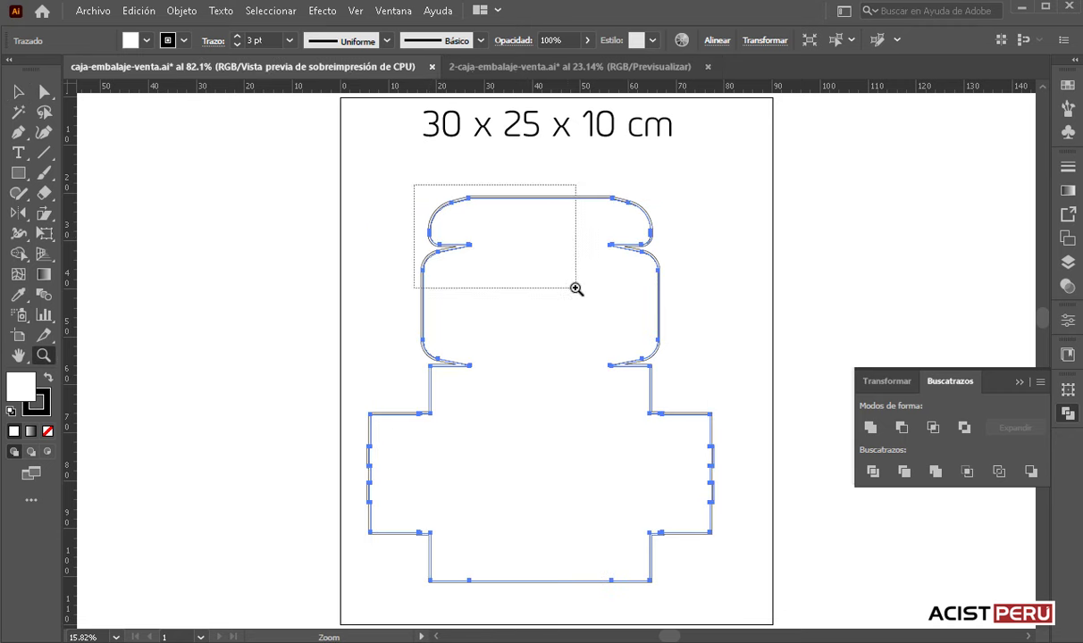
pyautogui.click(17, 91)
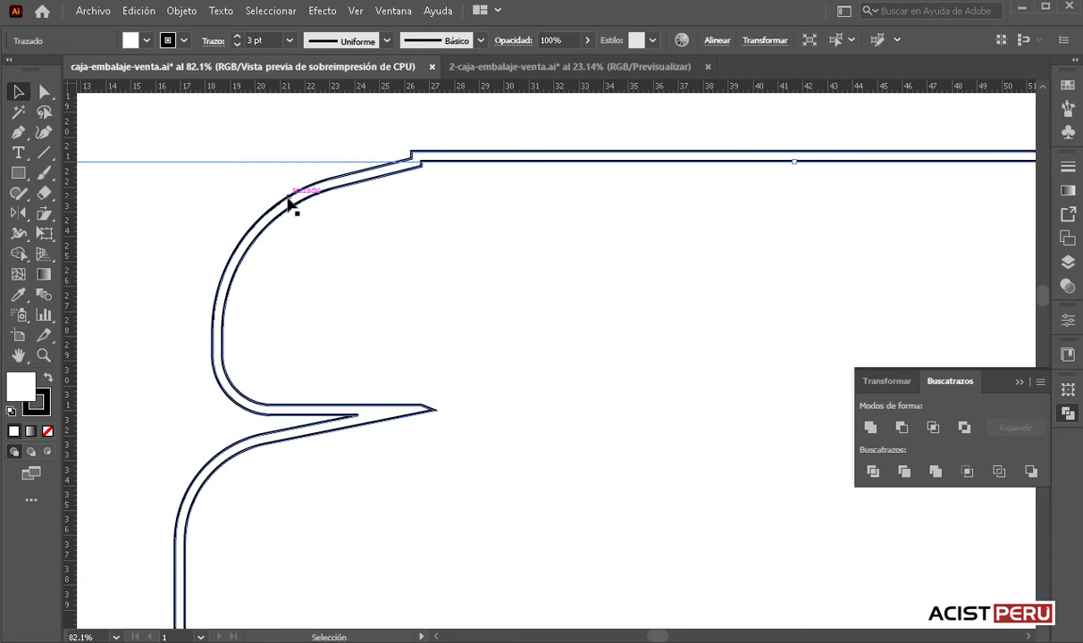
pyautogui.moveTo(284, 205)
pyautogui.mouseDown()
pyautogui.moveTo(464, 303)
pyautogui.moveTo(268, 210)
pyautogui.mouseUp()
pyautogui.click(870, 427)
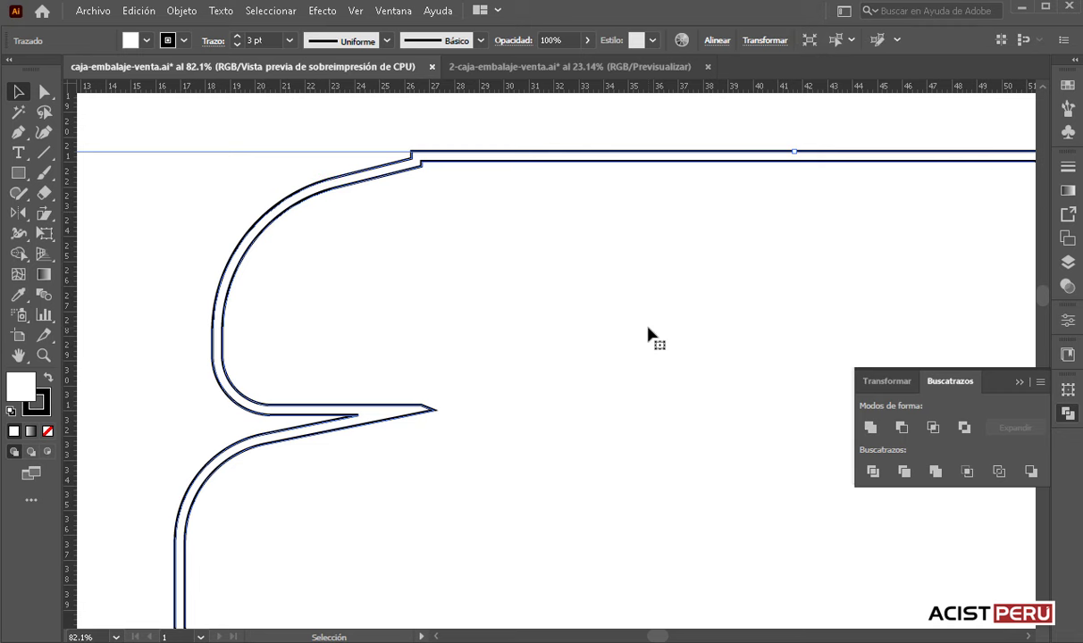
pyautogui.press('a')
pyautogui.hotkey('ctrl', '-')
pyautogui.hotkey('ctrl', '-')
pyautogui.hotkey('ctrl', '-')
pyautogui.hotkey('ctrl', '-')
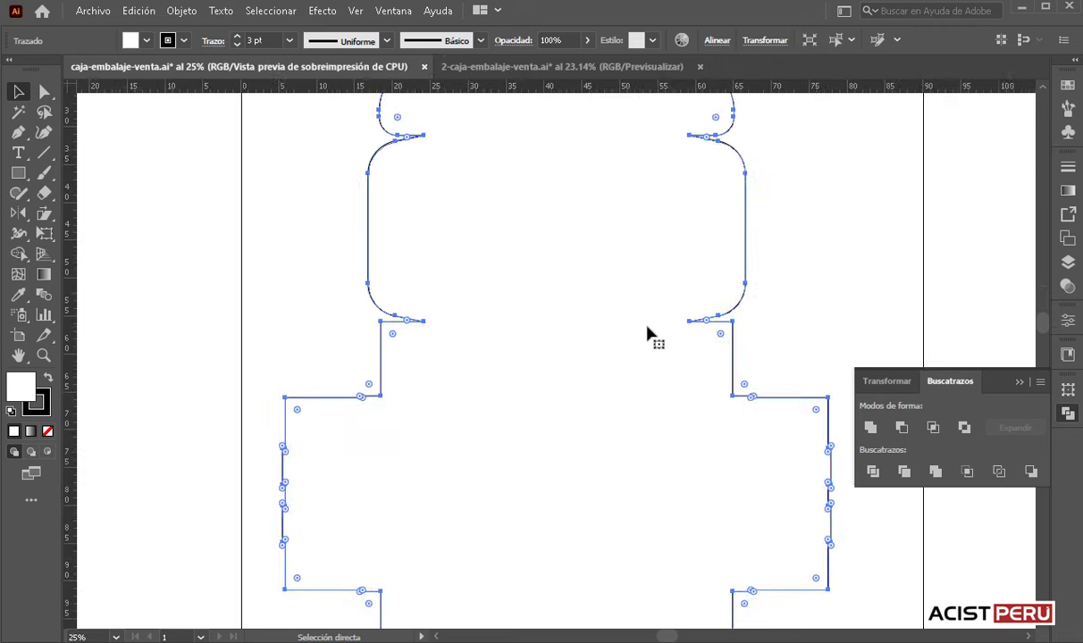
pyautogui.hotkey('ctrl', '-')
pyautogui.hotkey('ctrl', '-')
pyautogui.hotkey('ctrl', '+')
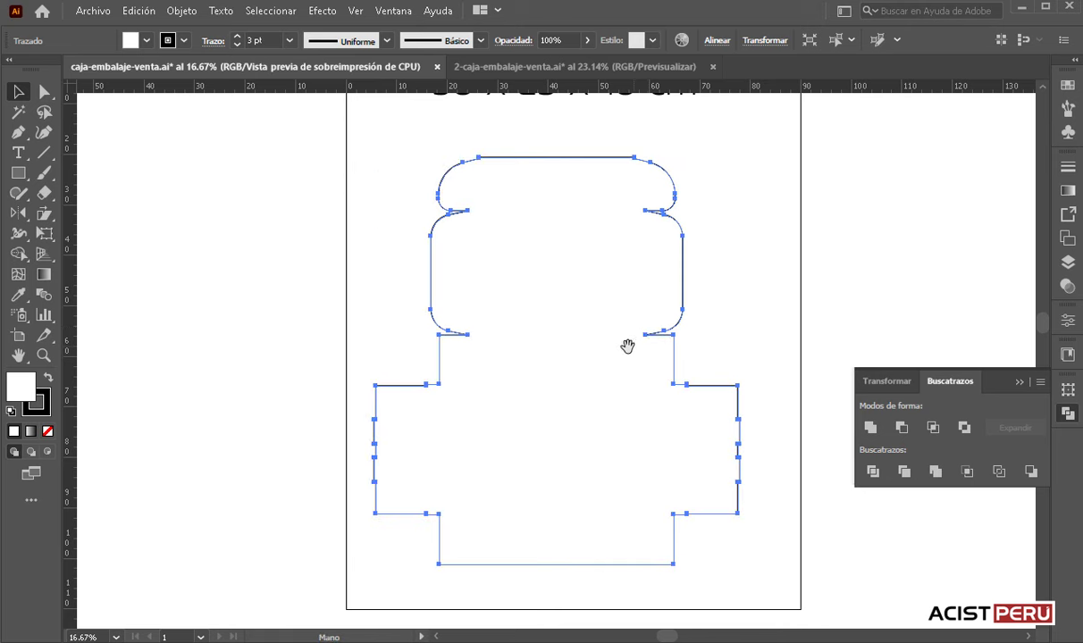
pyautogui.moveTo(594, 330); pyautogui.dragTo(465, 312)
pyautogui.press('v')
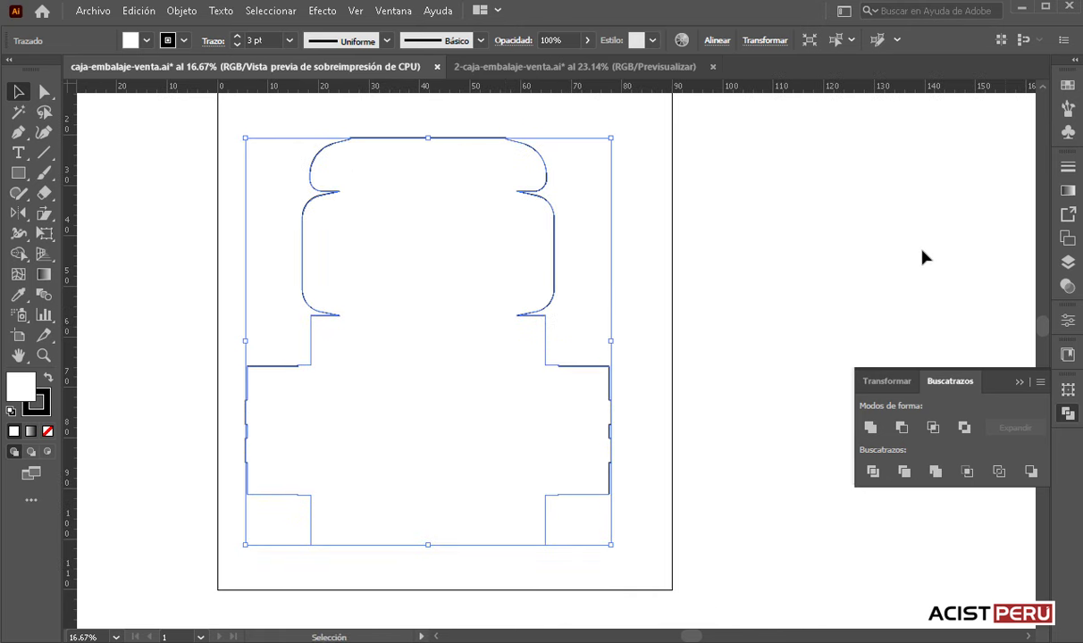
# - Fill the merged outer shape with a mauve swatch
pyautogui.click(1068, 85)
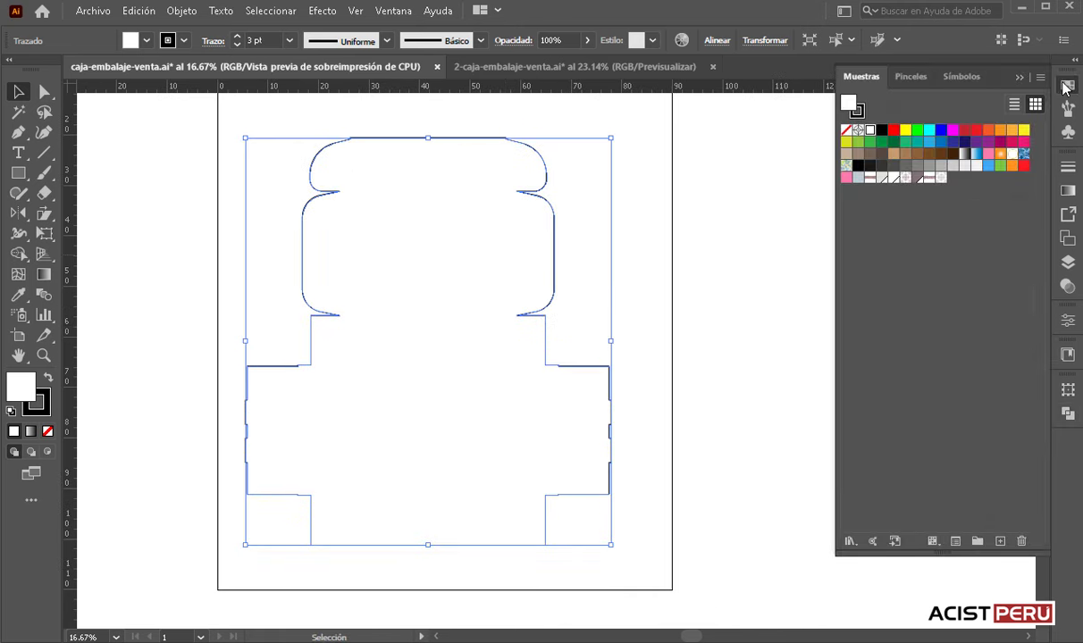
pyautogui.click(917, 178)
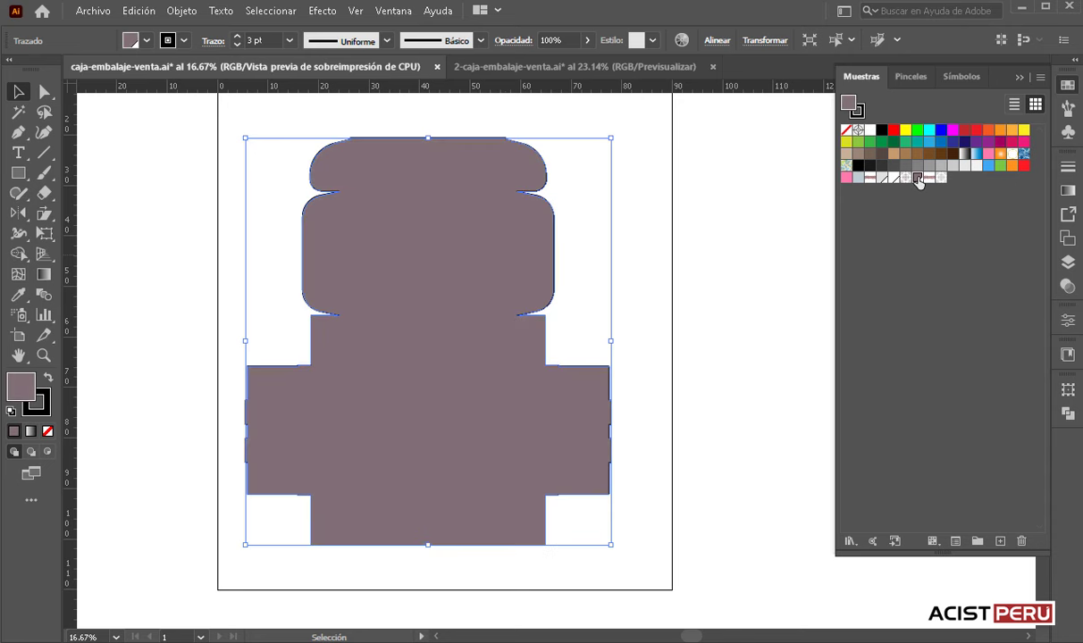
pyautogui.scroll(1, 465, 318)
# - Send the mauve shape behind the panel outlines with Organizar > Enviar detrás
pyautogui.rightClick(465, 318)
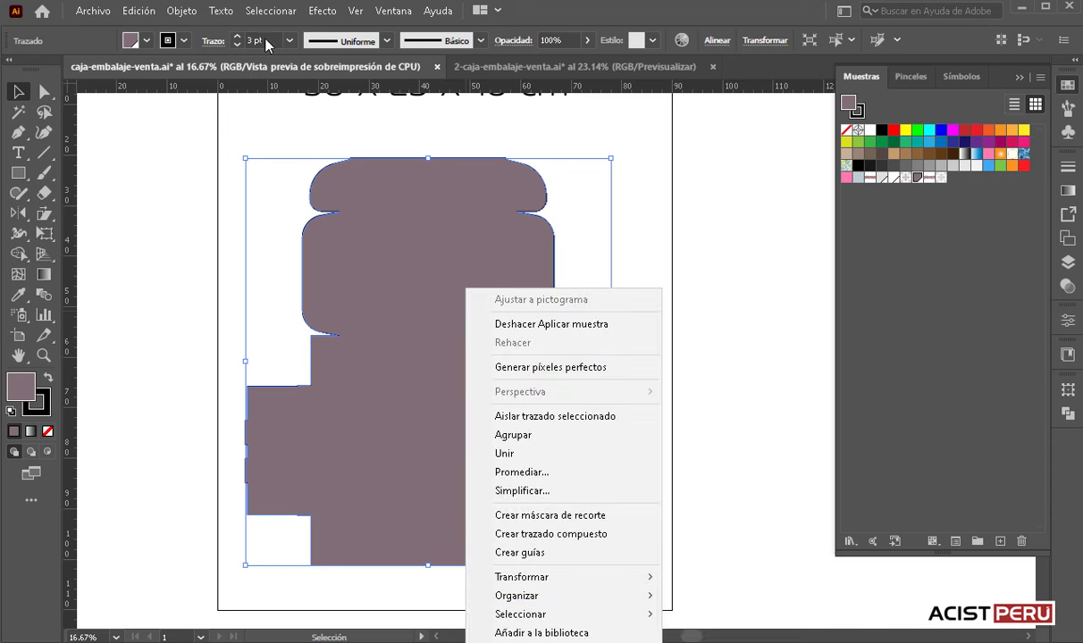
pyautogui.click(394, 167)
pyautogui.rightClick(394, 167)
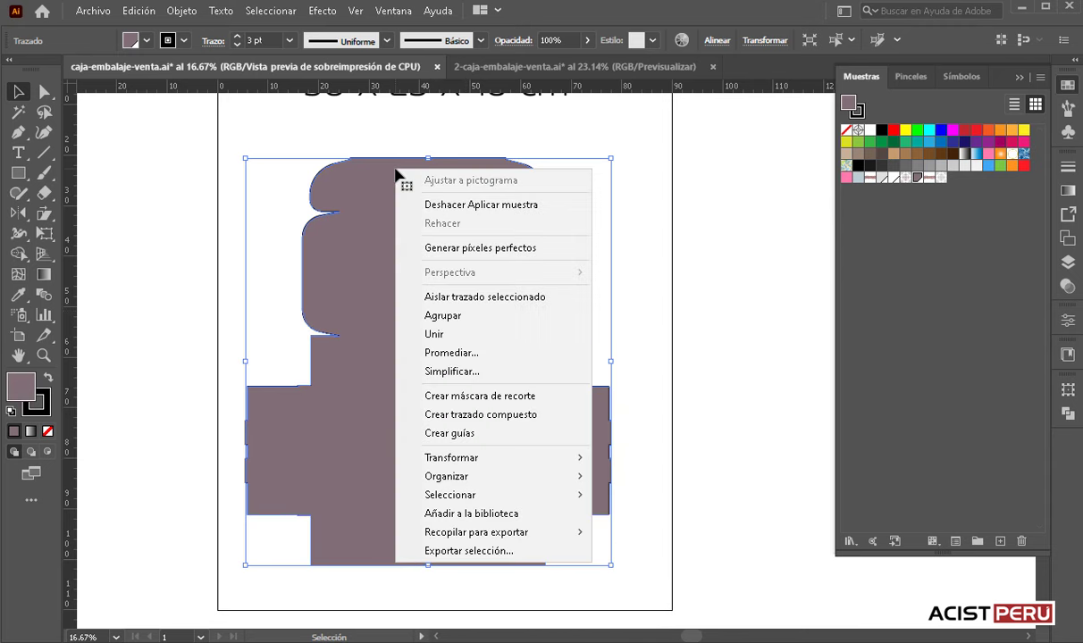
pyautogui.moveTo(447, 477)
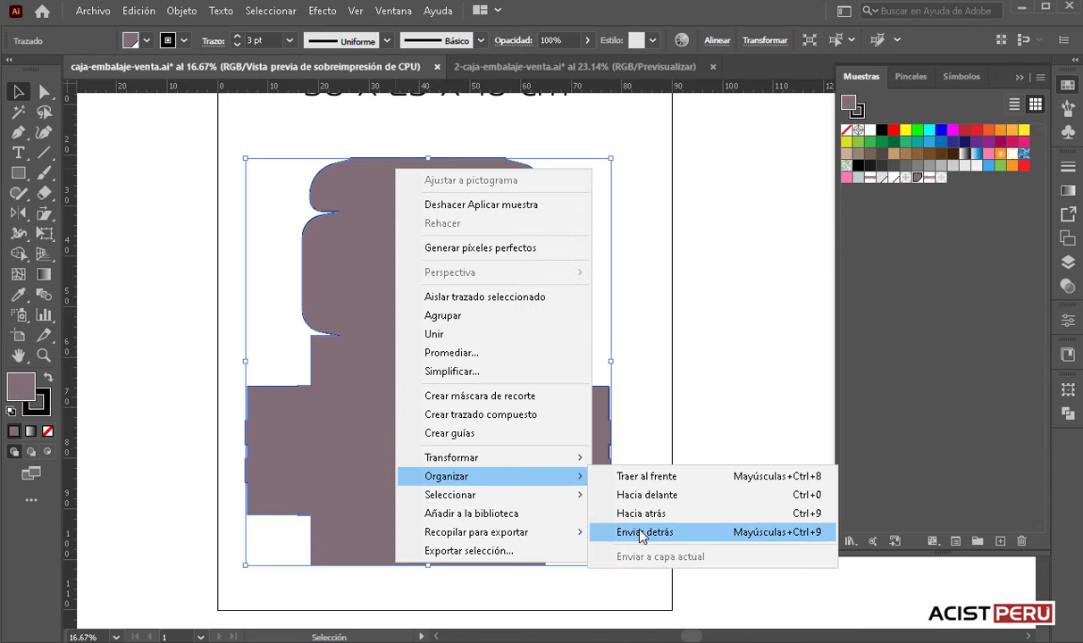
pyautogui.click(641, 528)
pyautogui.click(182, 11)
pyautogui.moveTo(211, 49)
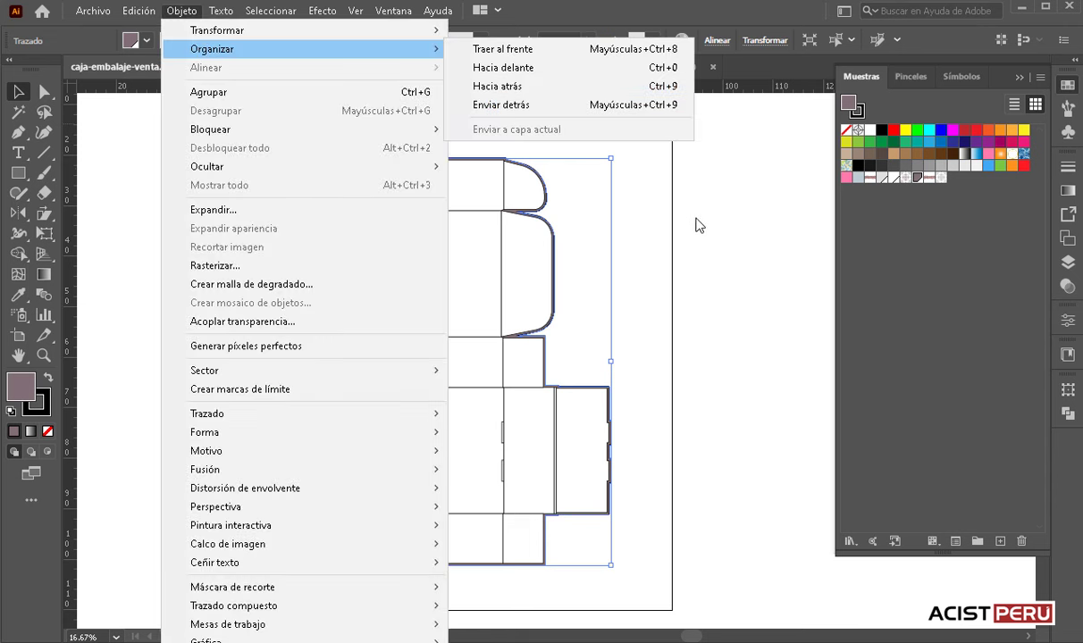
pyautogui.click(726, 227)
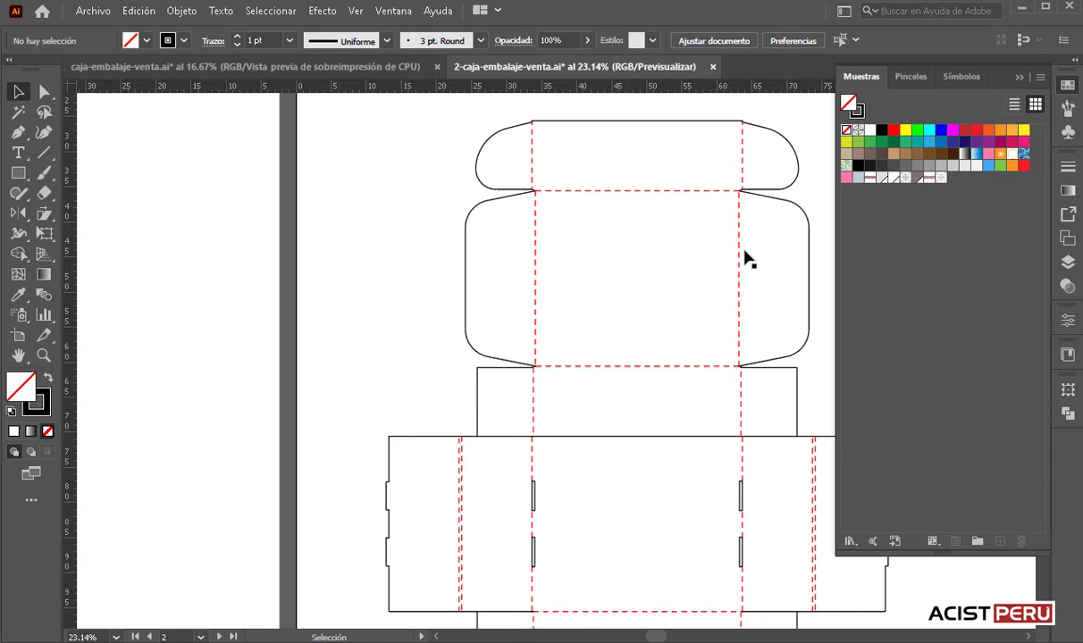
# - Show the CAJA copia layer in 2-caja for reference, then return to caja-embalaje-venta.ai
pyautogui.click(1069, 262)
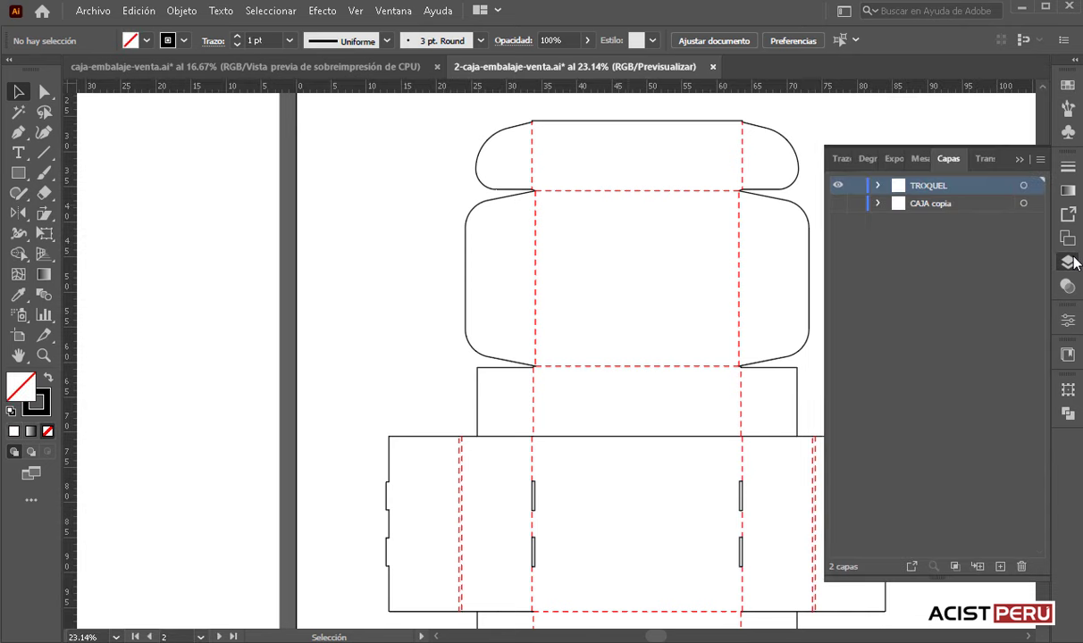
pyautogui.click(838, 204)
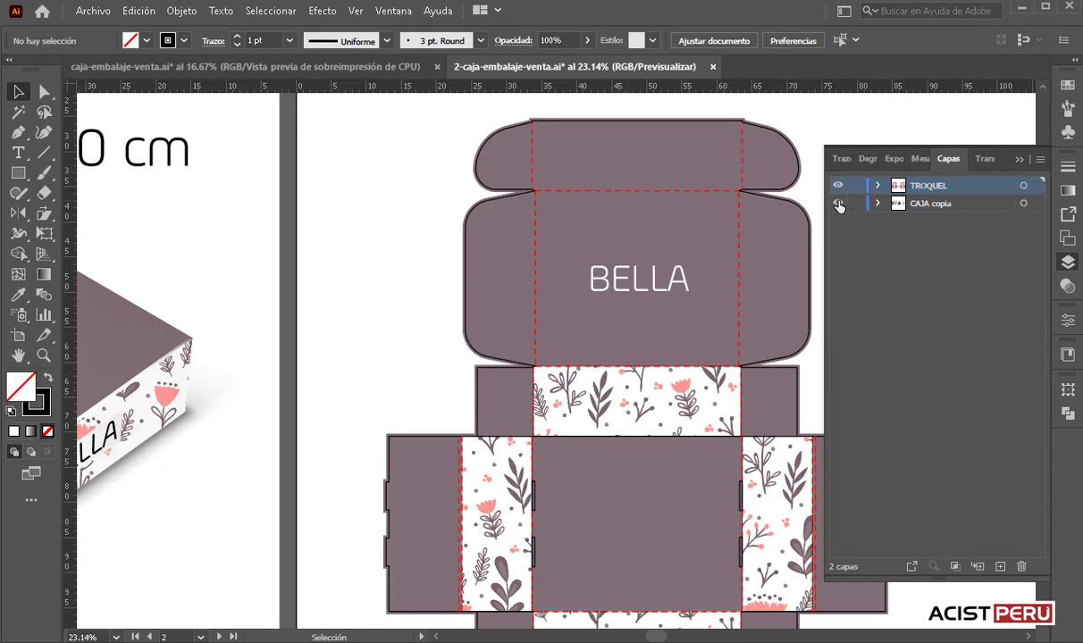
pyautogui.moveTo(542, 340); pyautogui.dragTo(469, 287)
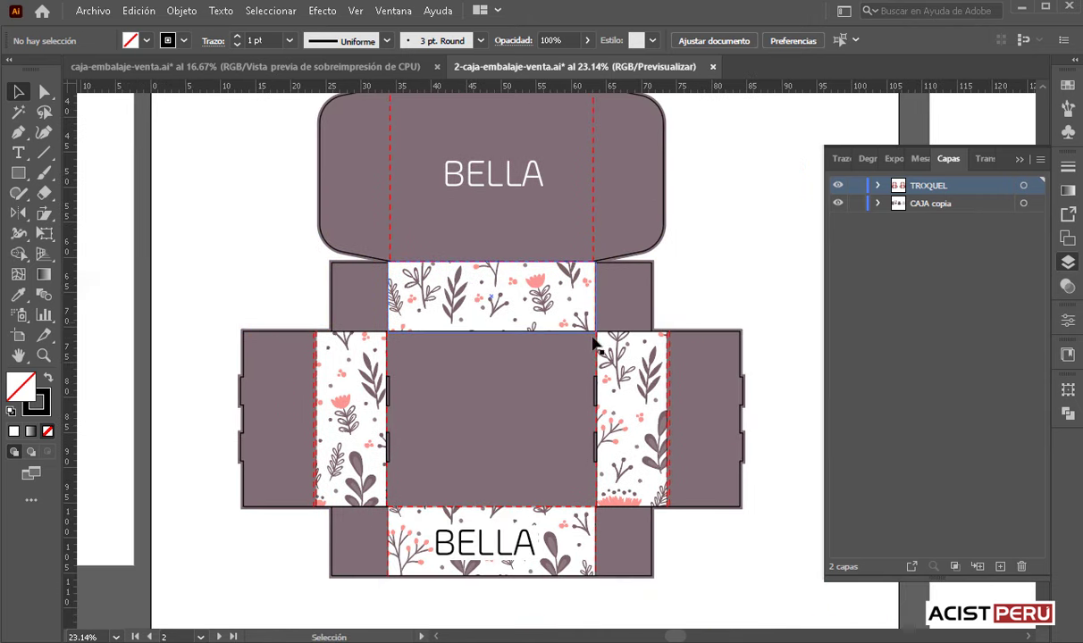
pyautogui.click(293, 68)
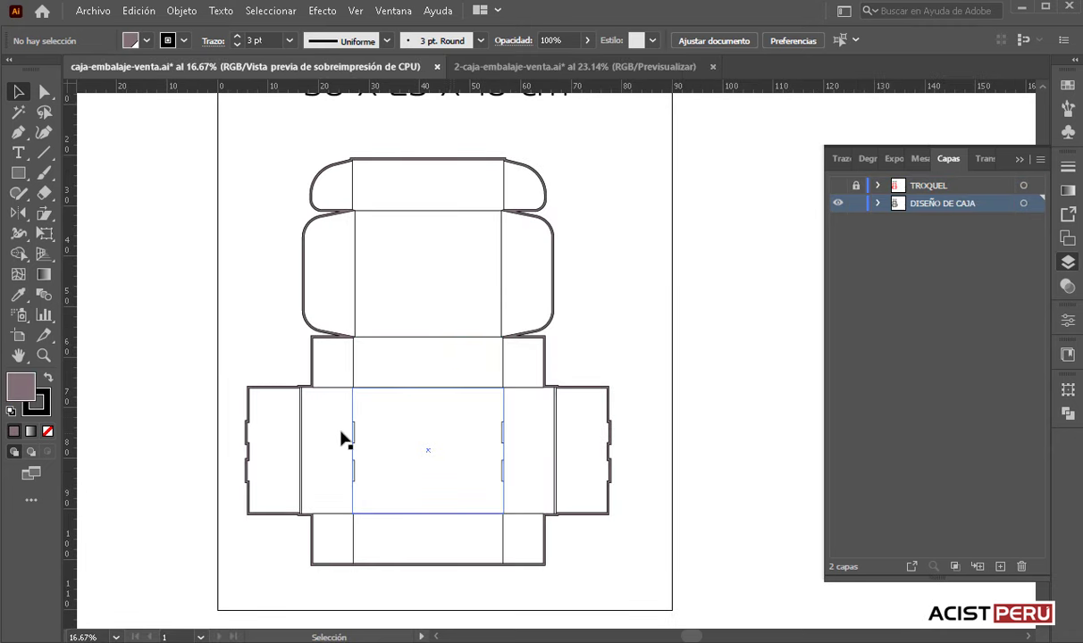
# - Fill the left, top, right and bottom panels around the base with the floral pattern swatch
pyautogui.press('d')
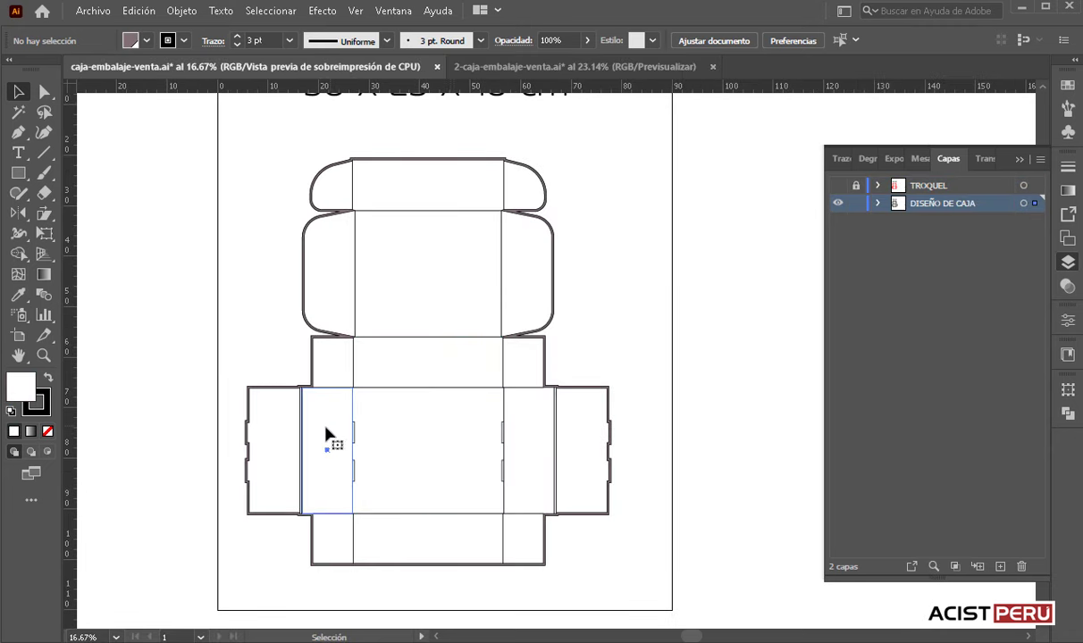
pyautogui.click(327, 435)
pyautogui.keyDown('shift'); pyautogui.click(415, 367); pyautogui.keyUp('shift')
pyautogui.keyDown('shift'); pyautogui.click(516, 431); pyautogui.keyUp('shift')
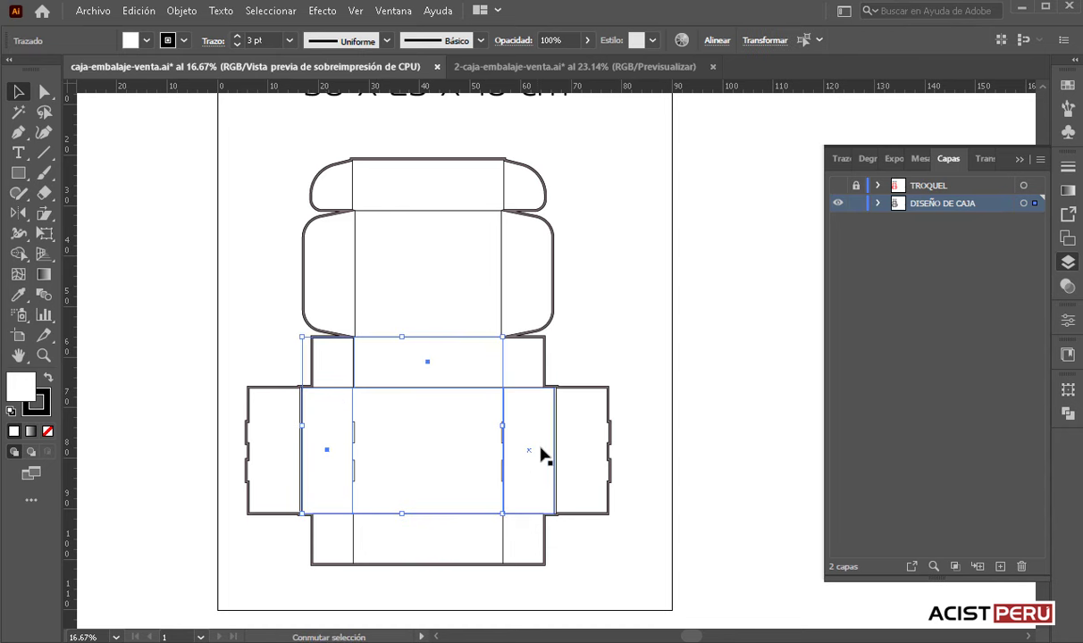
pyautogui.keyDown('shift'); pyautogui.click(447, 556); pyautogui.keyUp('shift')
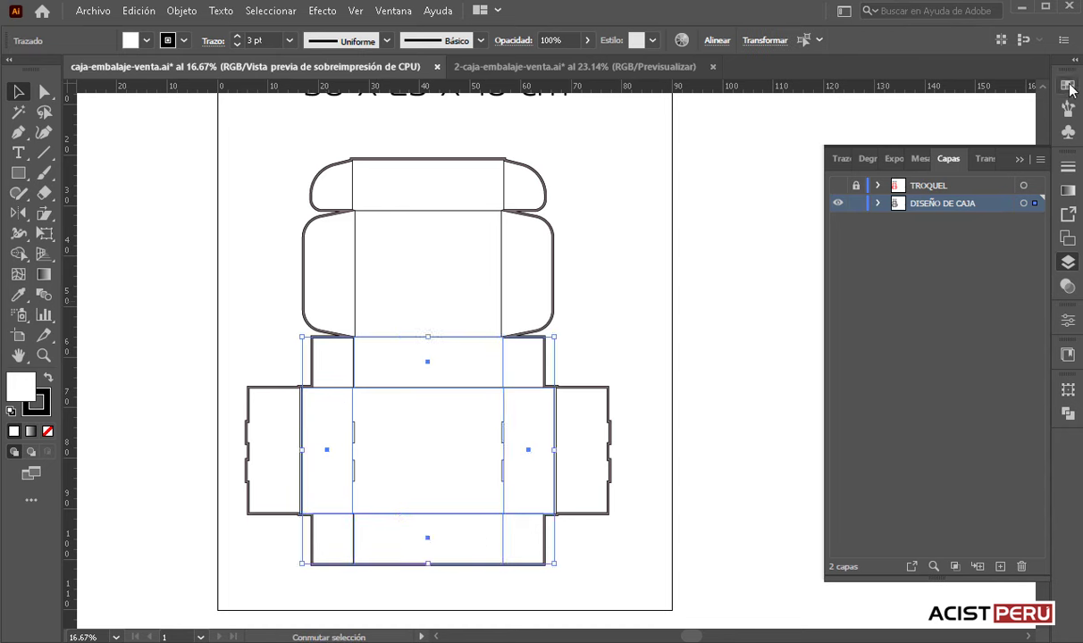
pyautogui.click(1068, 86)
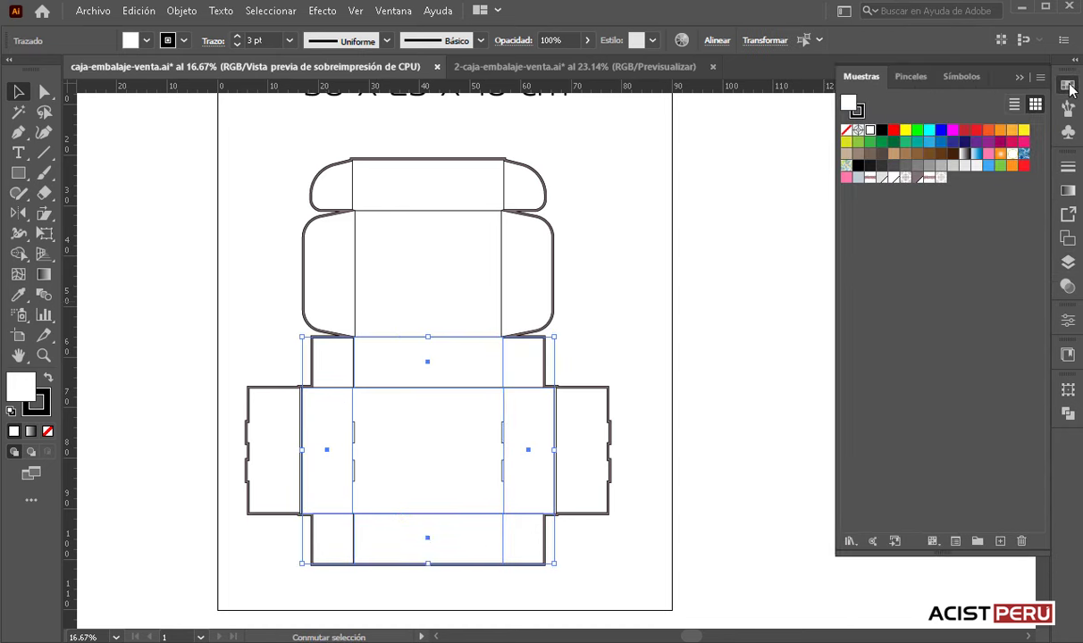
pyautogui.click(941, 179)
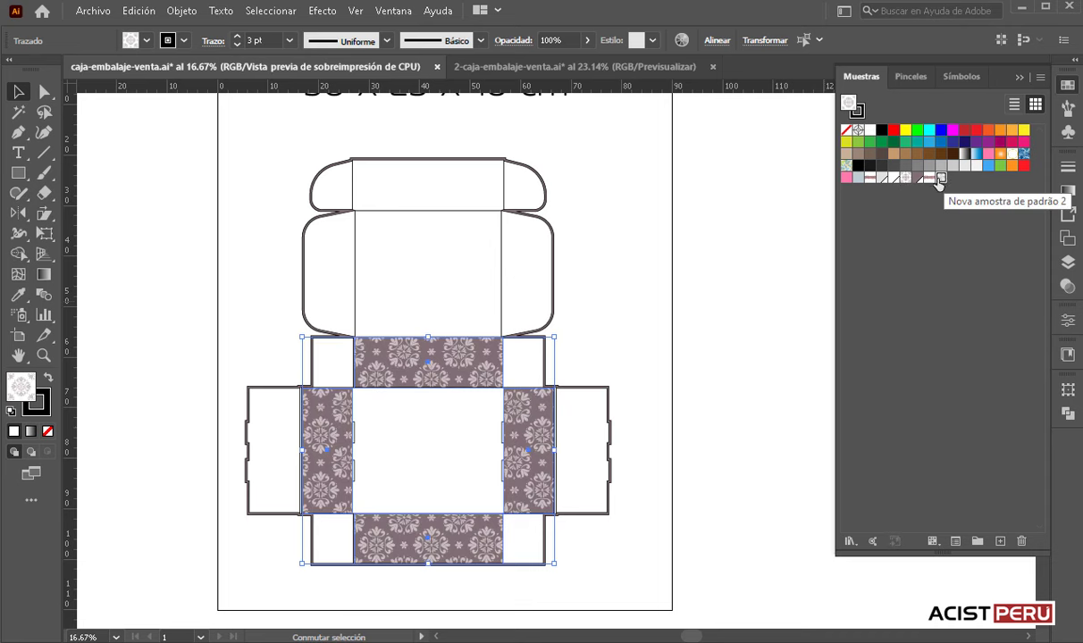
pyautogui.click(929, 177)
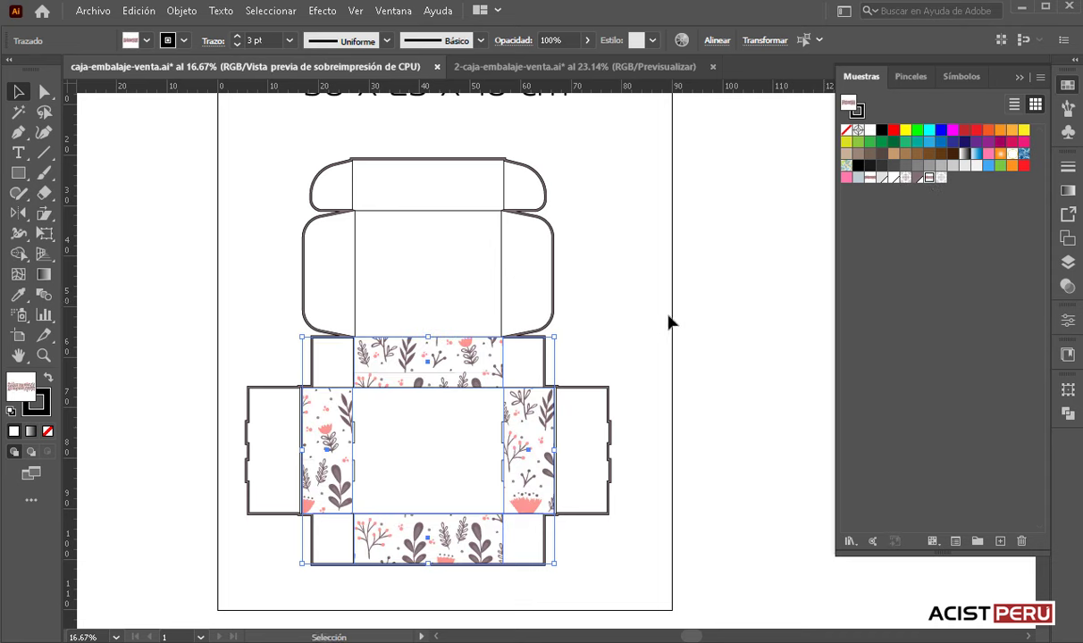
pyautogui.click(714, 338)
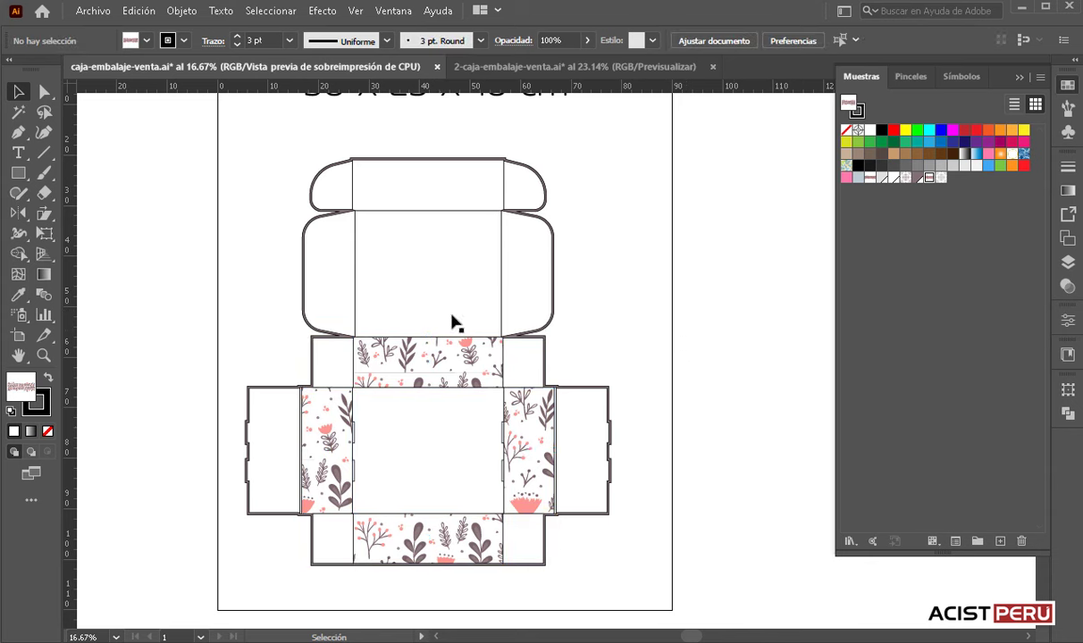
# - Fill the centre lid panel, top flaps and both lid sides with mauve
pyautogui.click(415, 278)
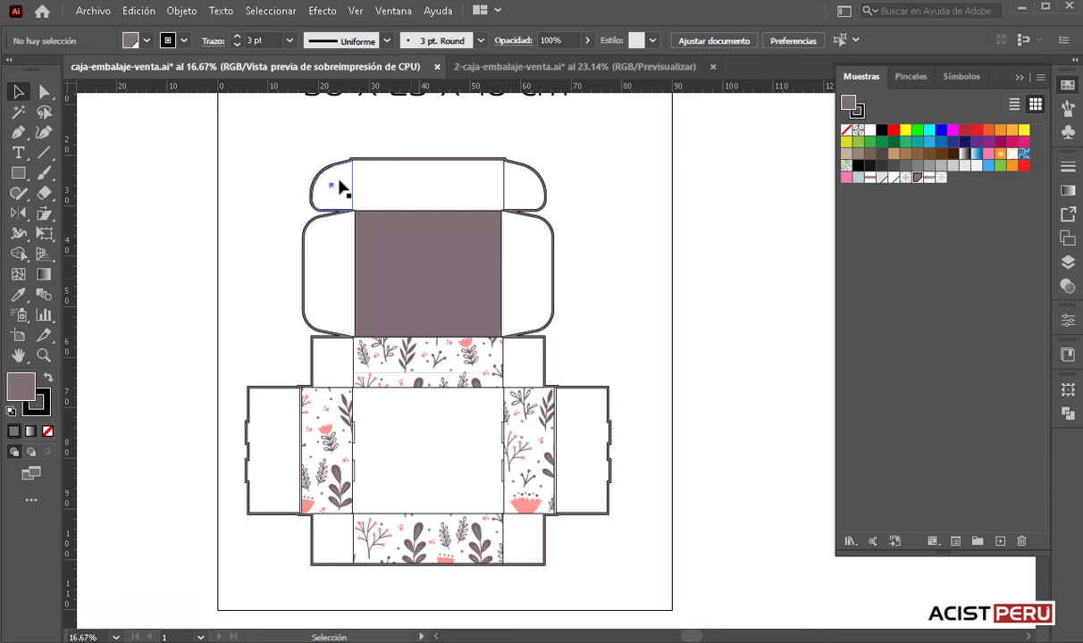
pyautogui.click(439, 195)
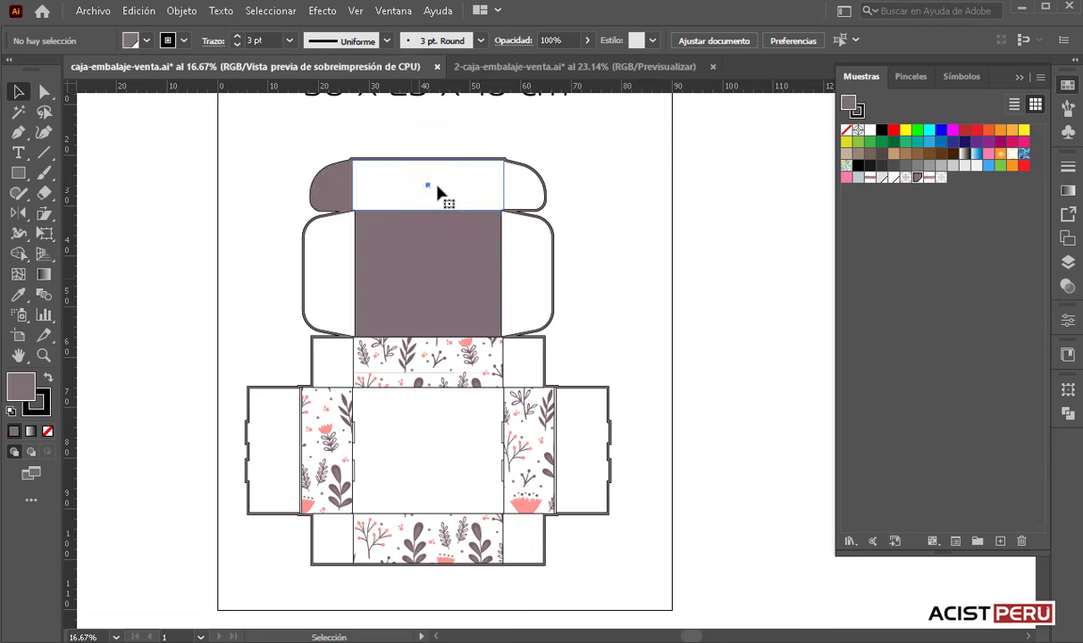
pyautogui.click(526, 284)
pyautogui.click(326, 272)
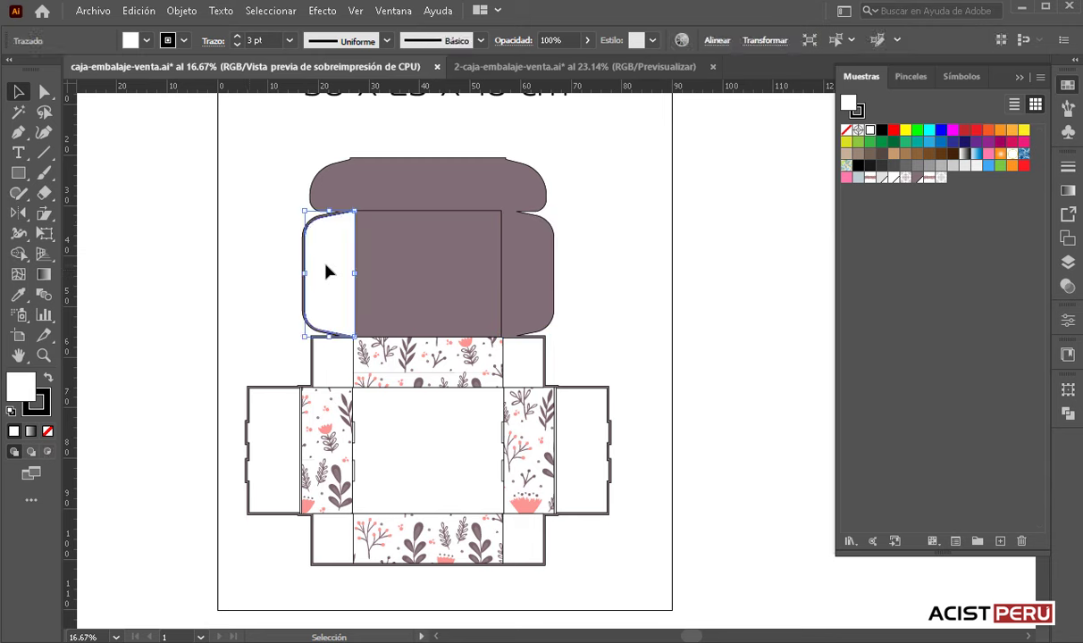
pyautogui.click(340, 369)
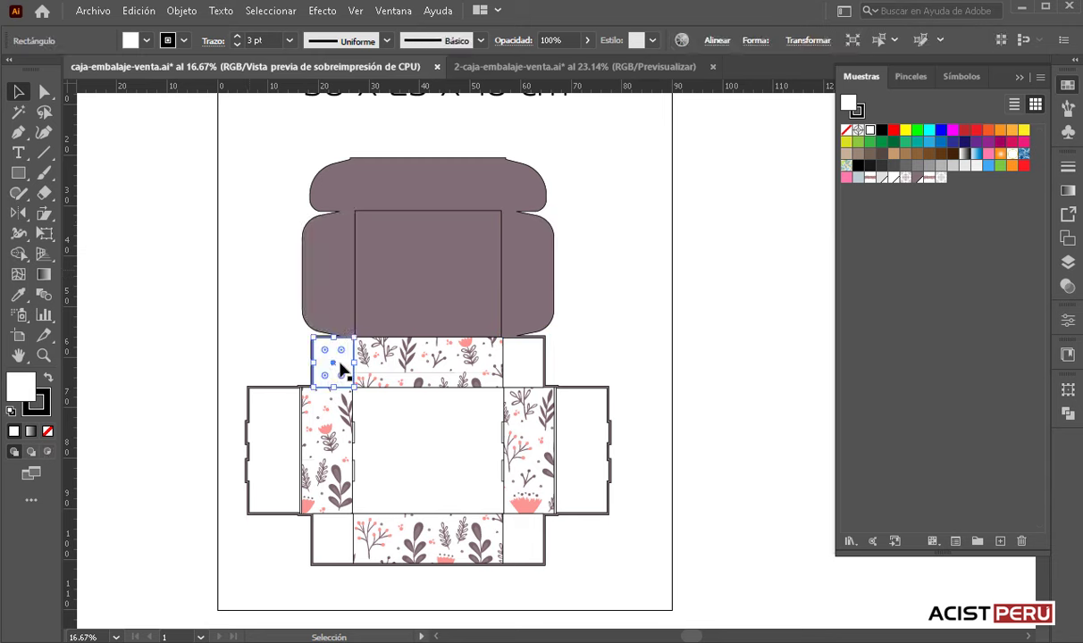
# - Fill the side flaps, centre panel and small corner squares mauve, and show the Layers panel
pyautogui.click(274, 436)
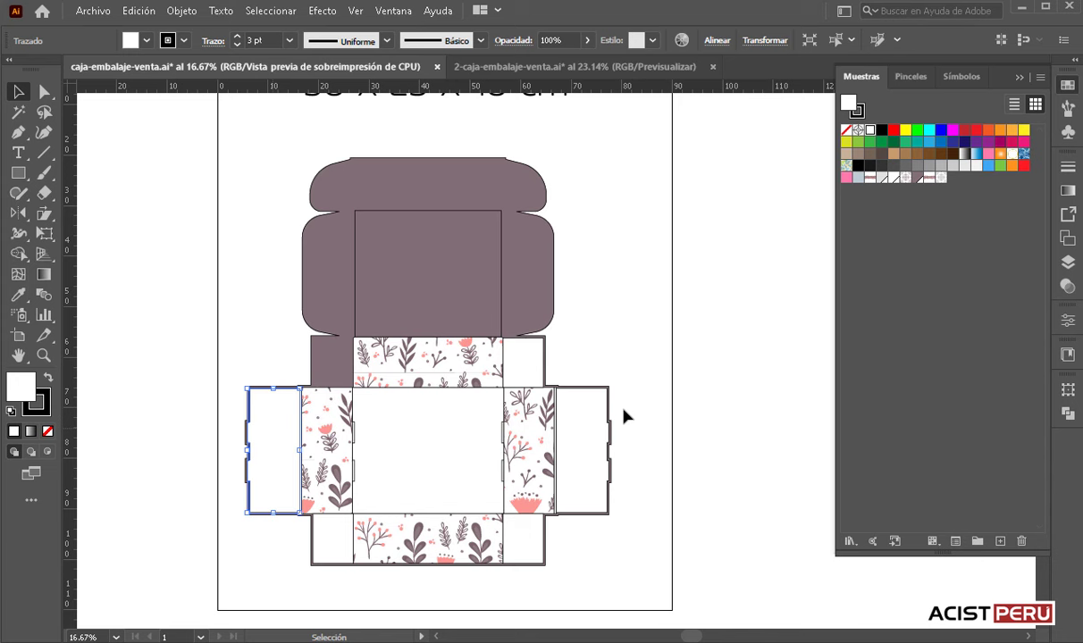
pyautogui.click(520, 367)
pyautogui.click(435, 450)
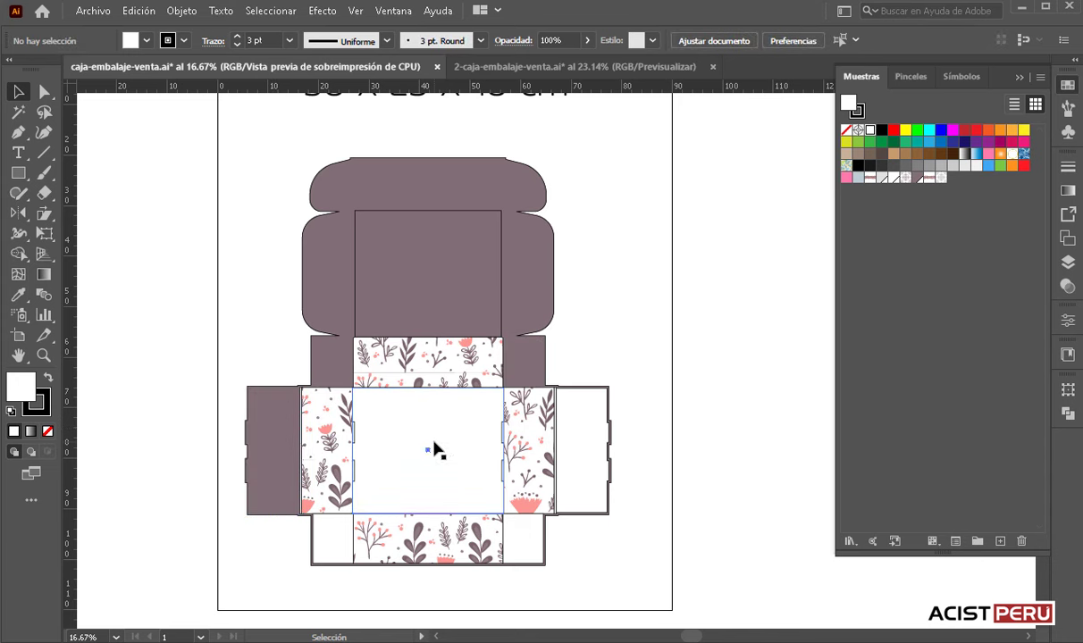
pyautogui.click(585, 440)
pyautogui.click(524, 542)
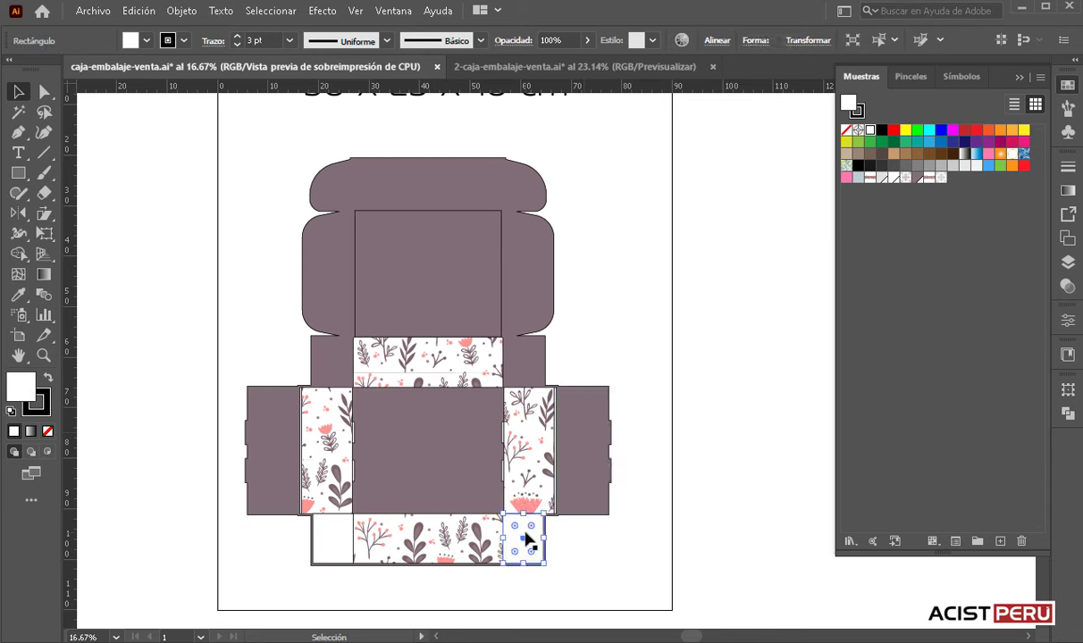
pyautogui.click(337, 540)
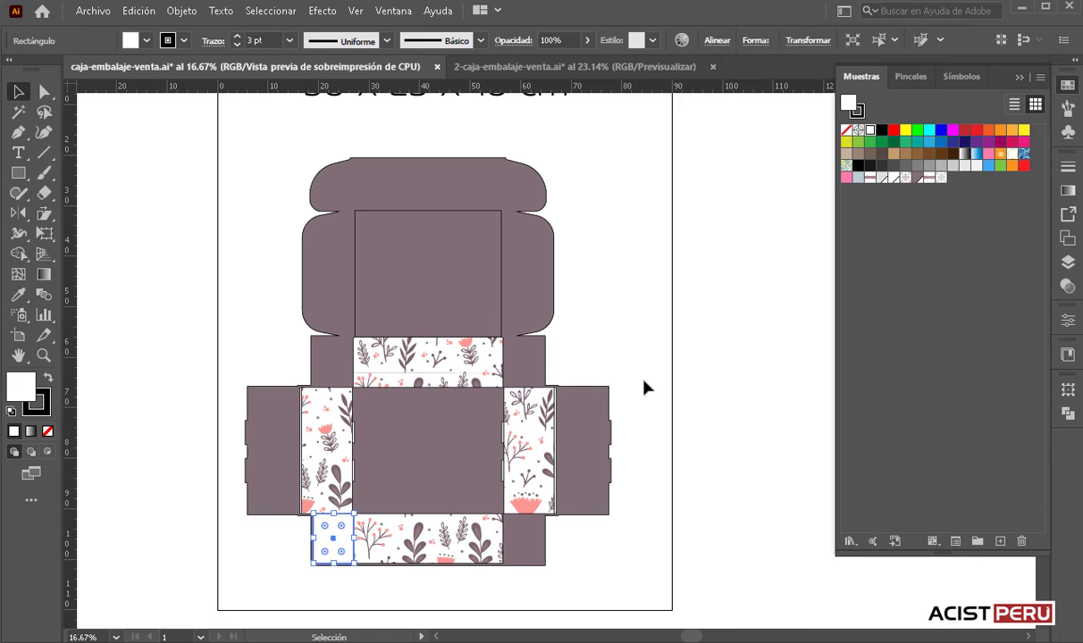
pyautogui.click(650, 344)
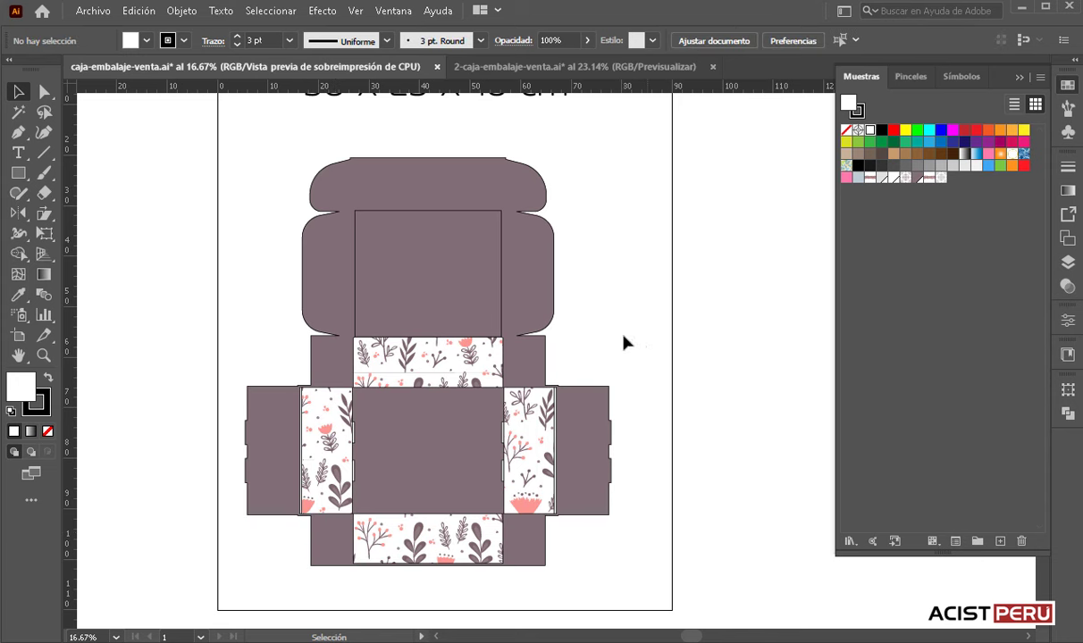
pyautogui.press('F7')
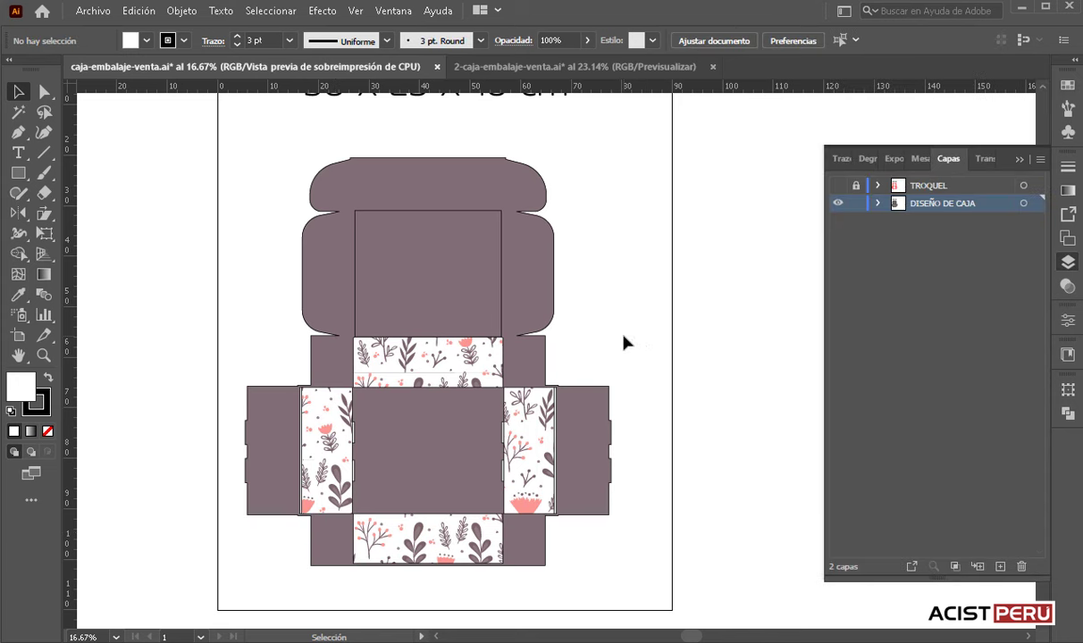
# - Remove the stroke from the top, left and right floral panels
pyautogui.click(403, 223)
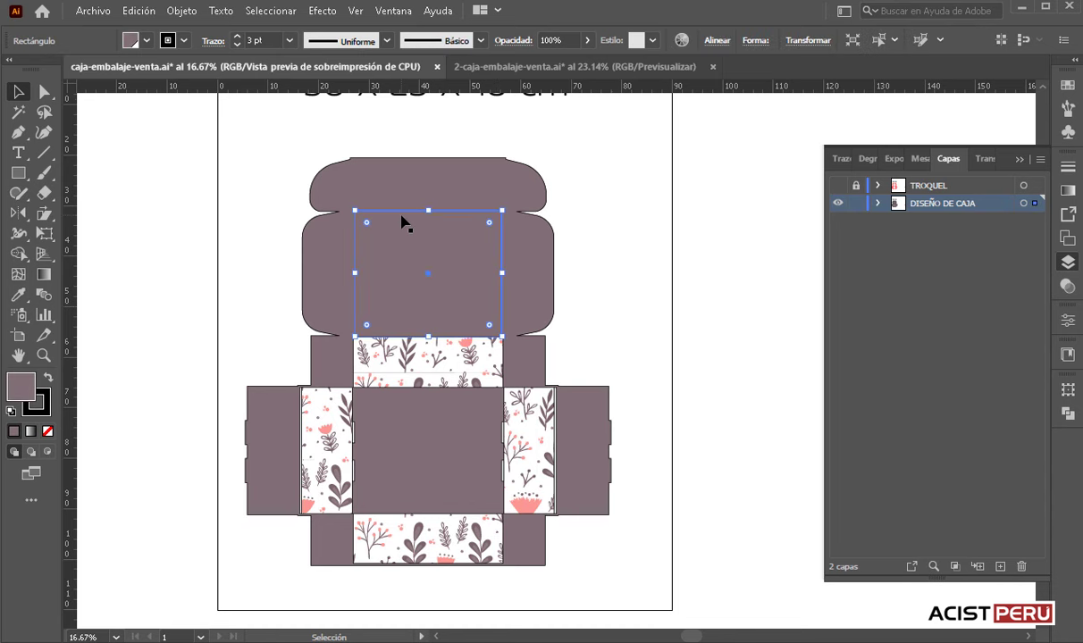
pyautogui.hotkey('ctrl', 'shift', 'a')
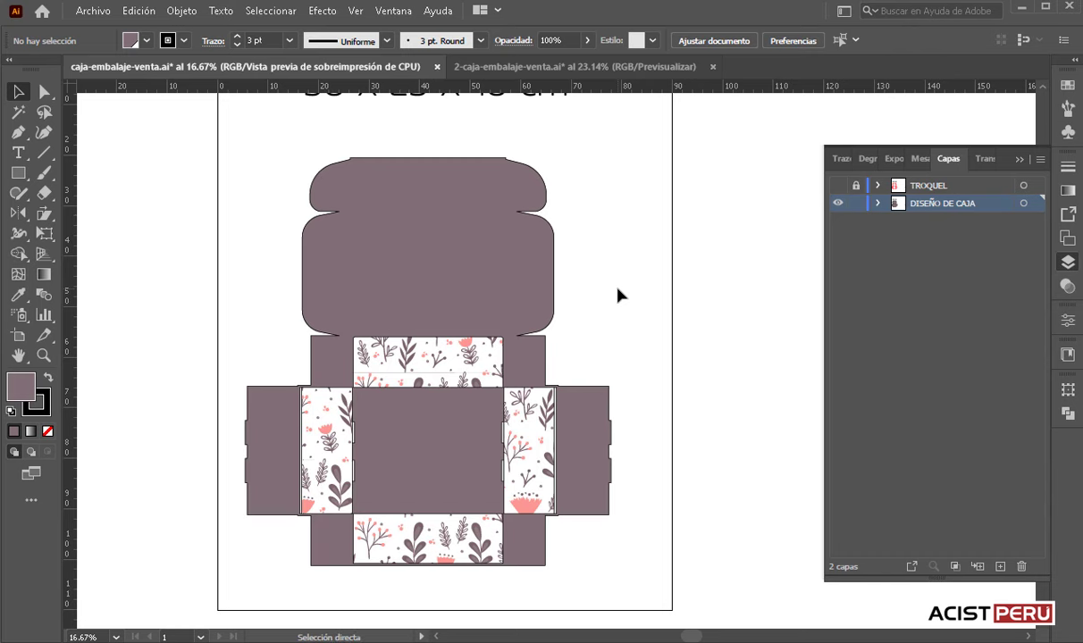
pyautogui.hotkey('ctrl', '+')
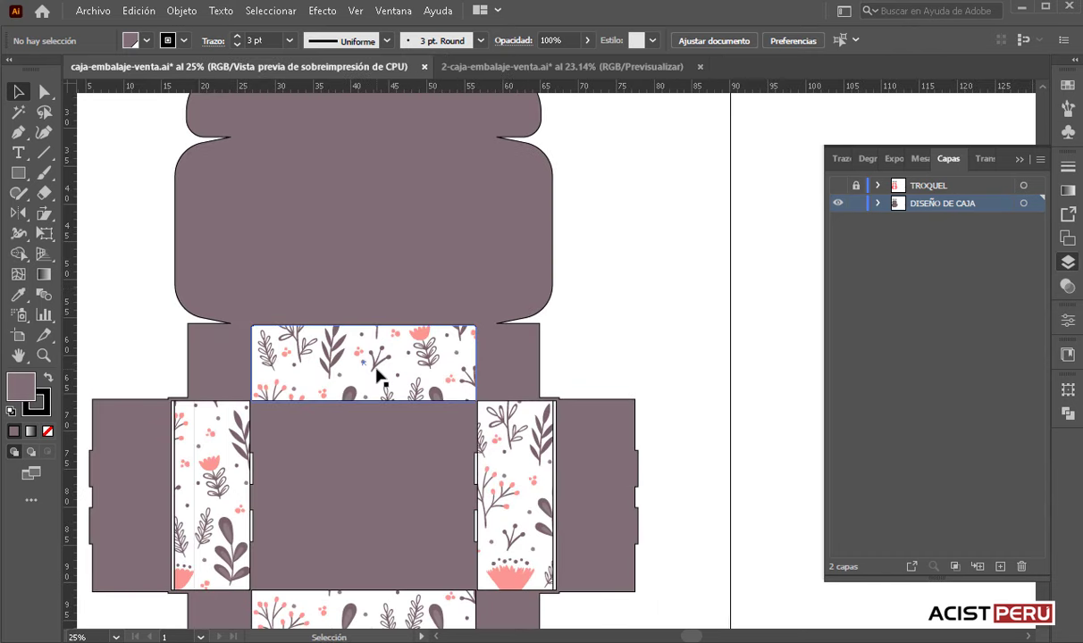
pyautogui.click(377, 375)
pyautogui.keyDown('shift'); pyautogui.click(218, 465); pyautogui.keyUp('shift')
pyautogui.keyDown('shift'); pyautogui.click(512, 483); pyautogui.keyUp('shift')
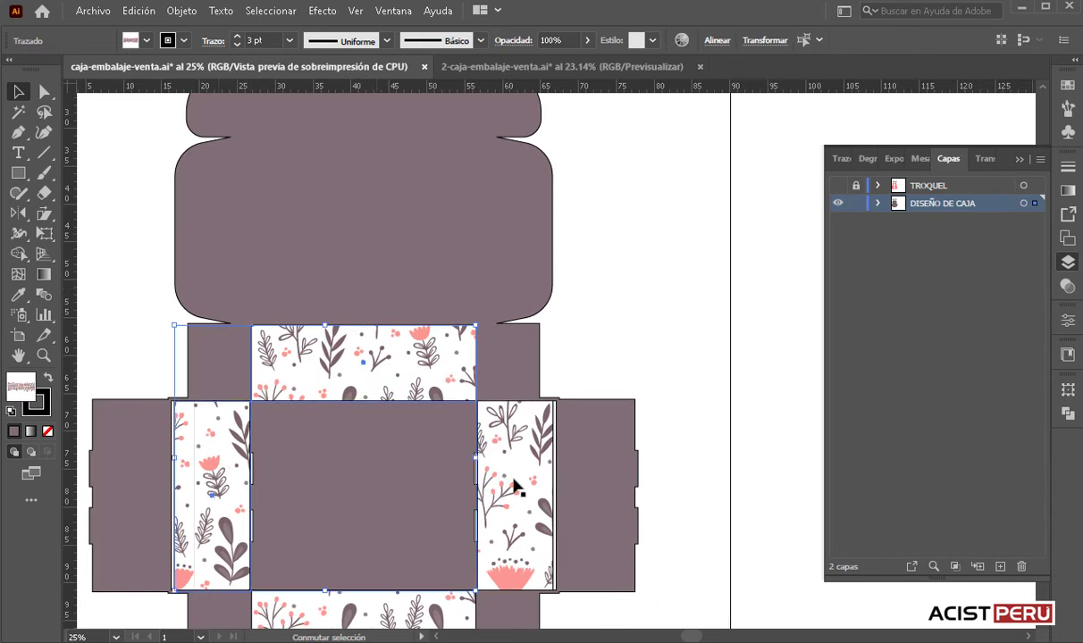
pyautogui.click(47, 410)
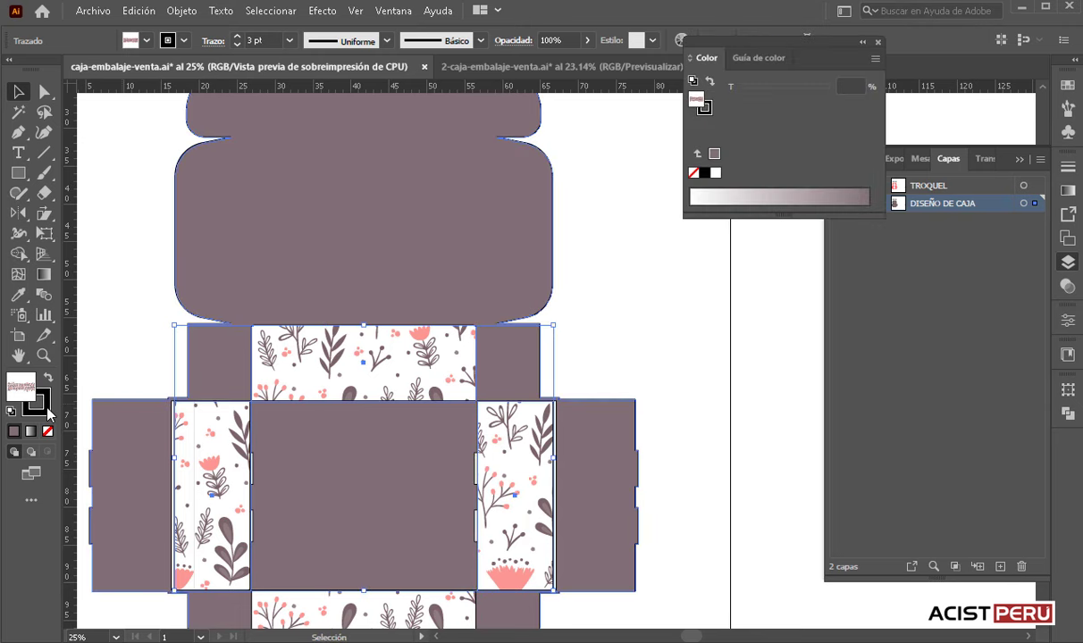
pyautogui.click(47, 431)
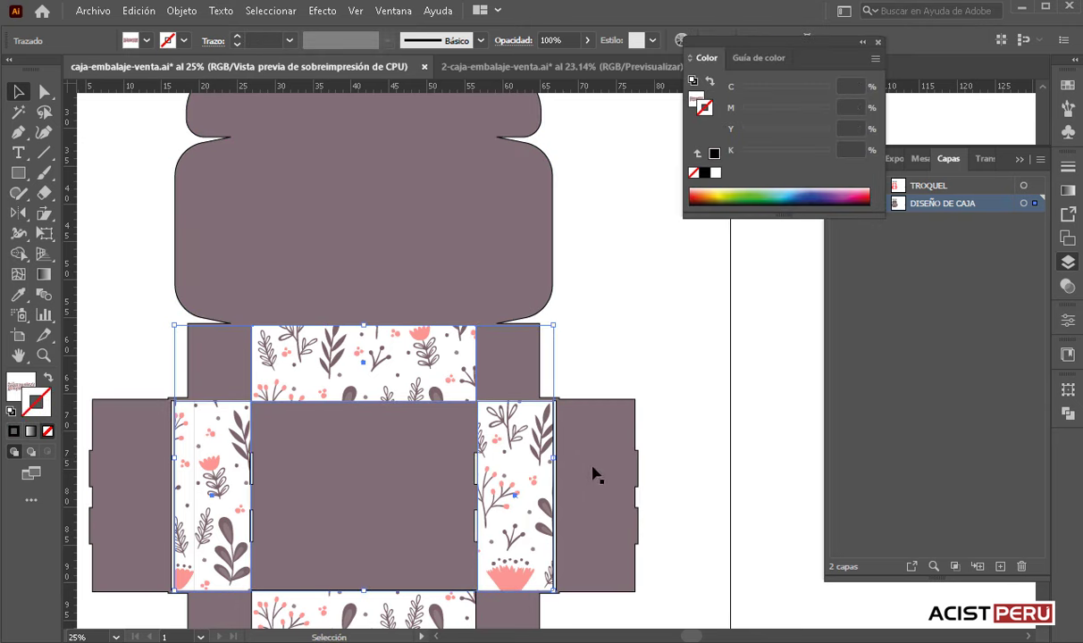
# - Remove the stroke from the bottom floral panel as well
pyautogui.click(701, 393)
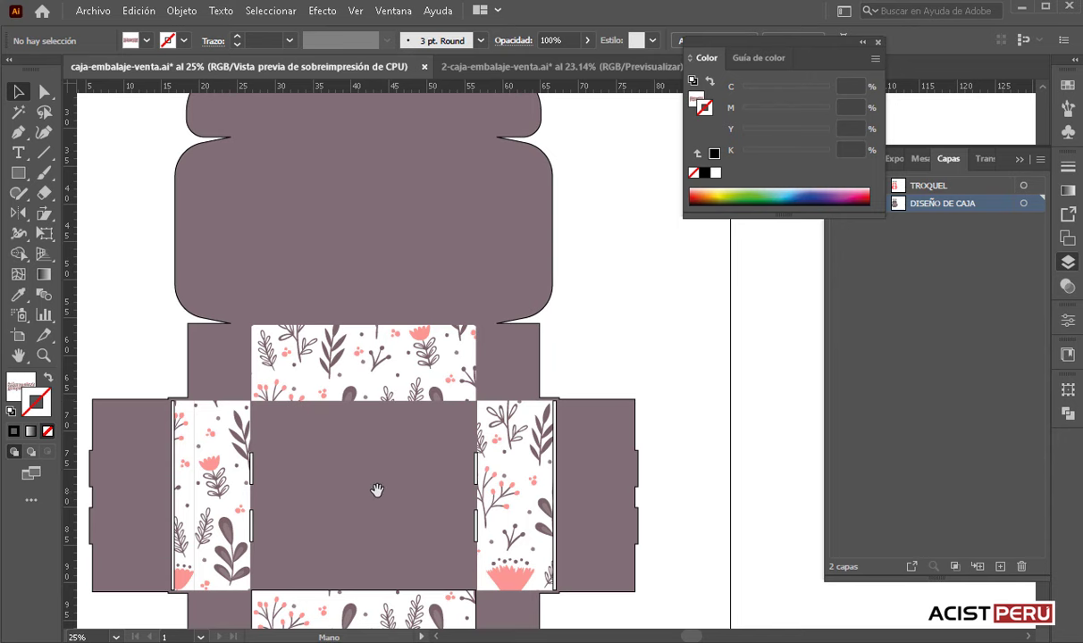
pyautogui.moveTo(375, 467); pyautogui.dragTo(371, 369)
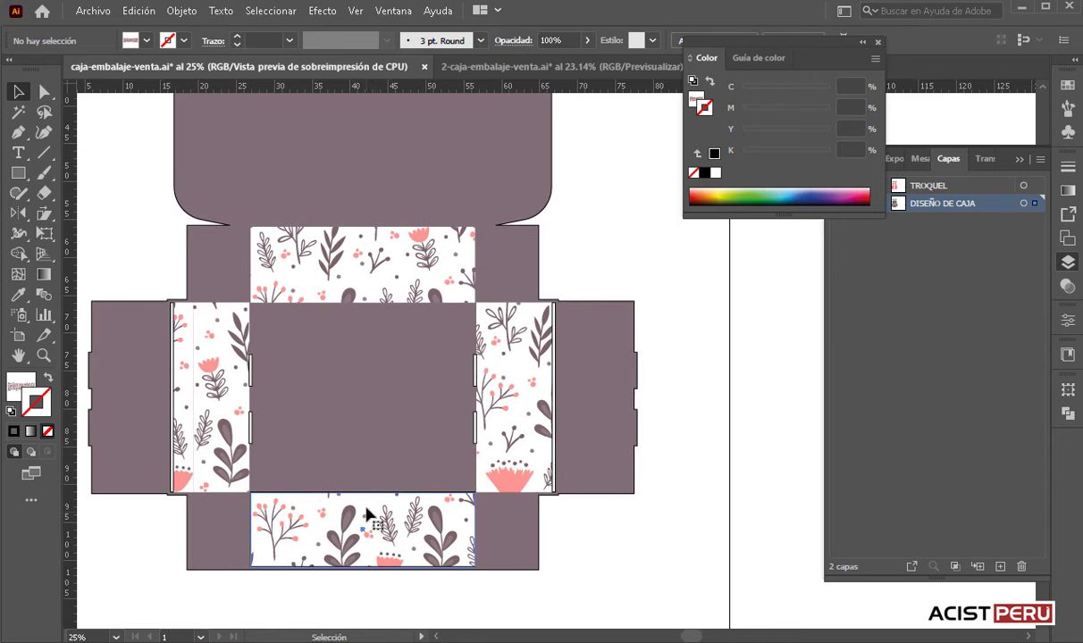
pyautogui.click(353, 500)
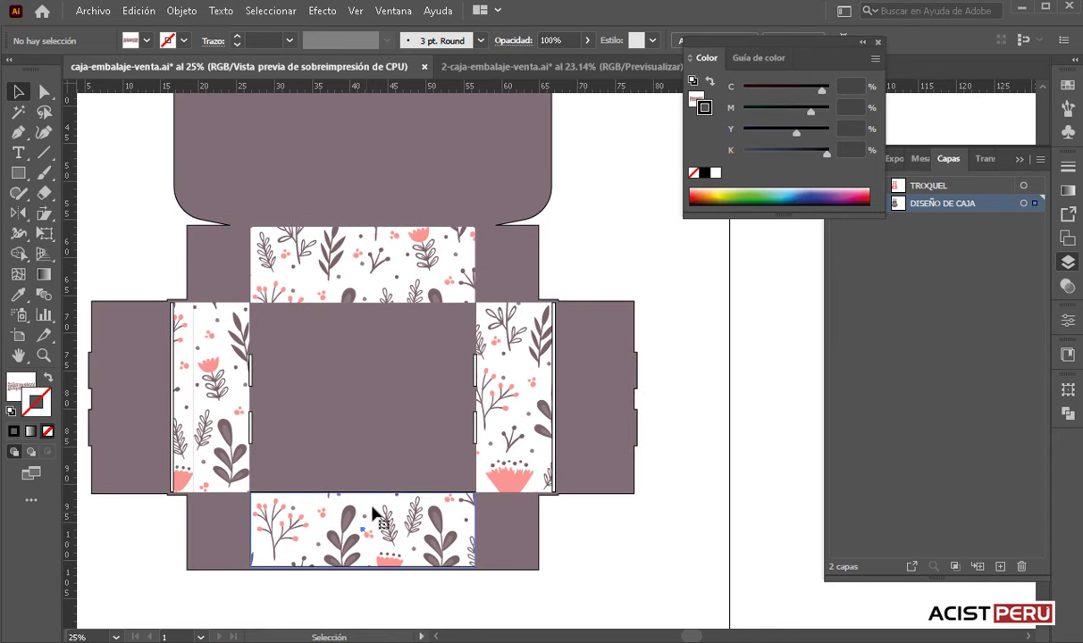
pyautogui.click(48, 432)
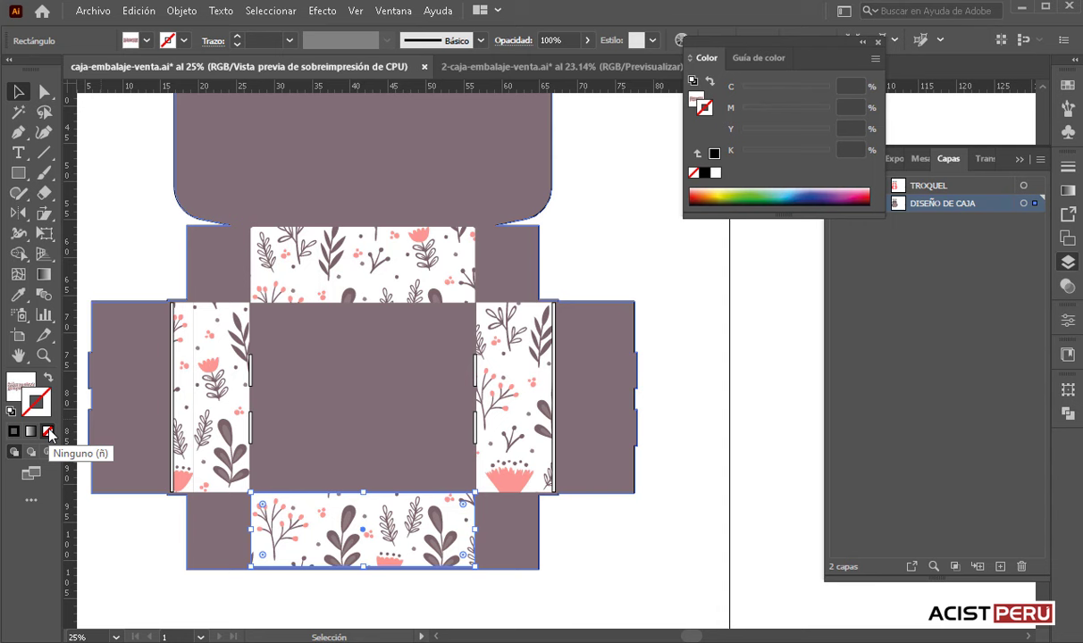
pyautogui.click(130, 546)
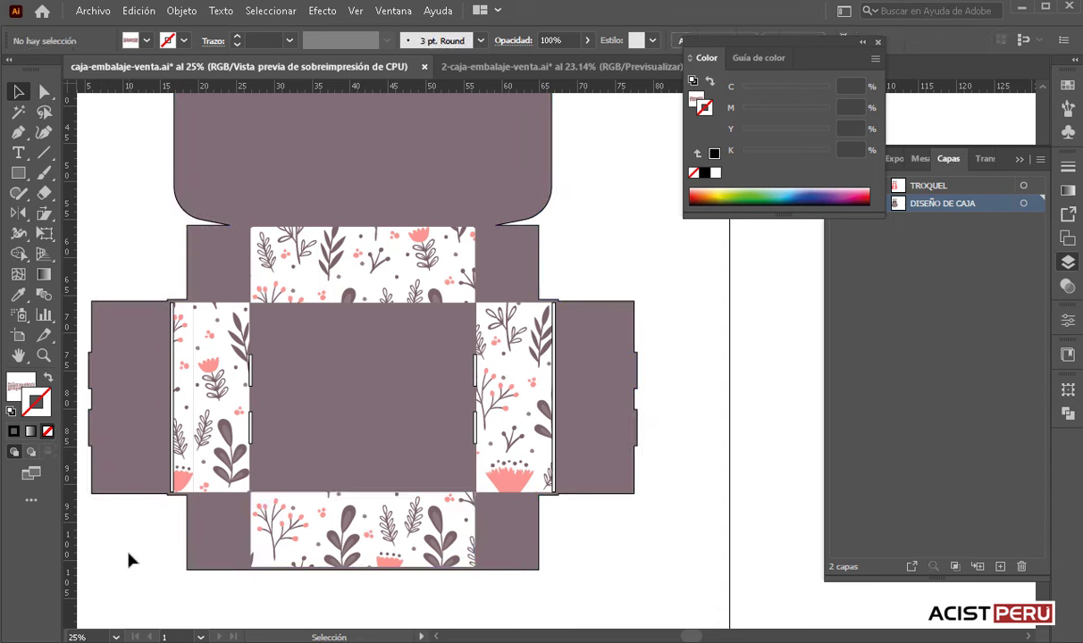
# - Delete the thin stray paths along the left and right panel edges
pyautogui.click(252, 373)
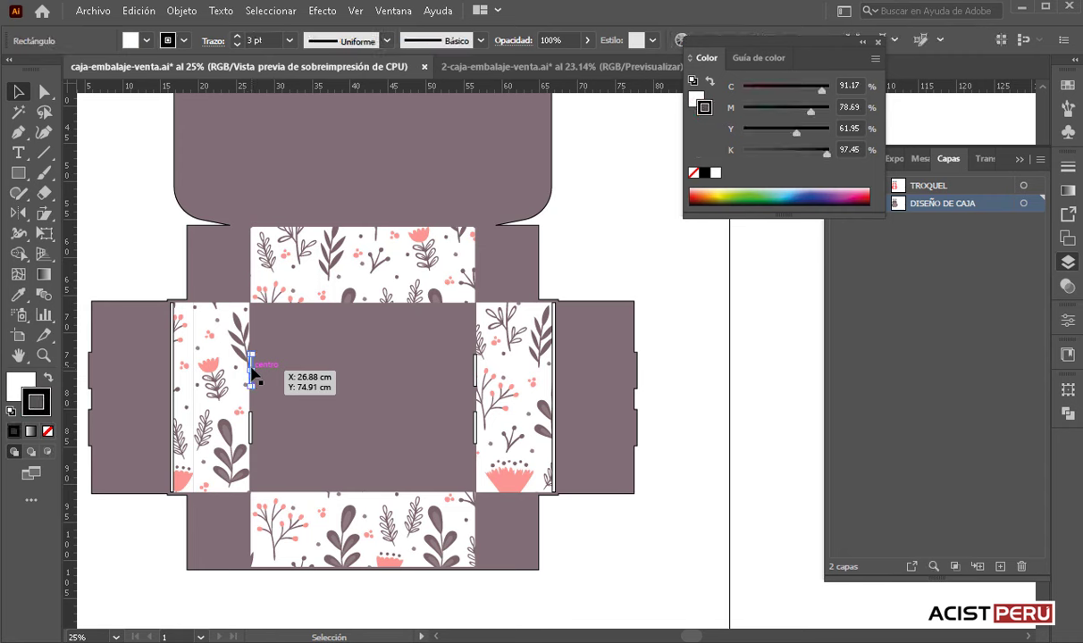
pyautogui.press('Delete')
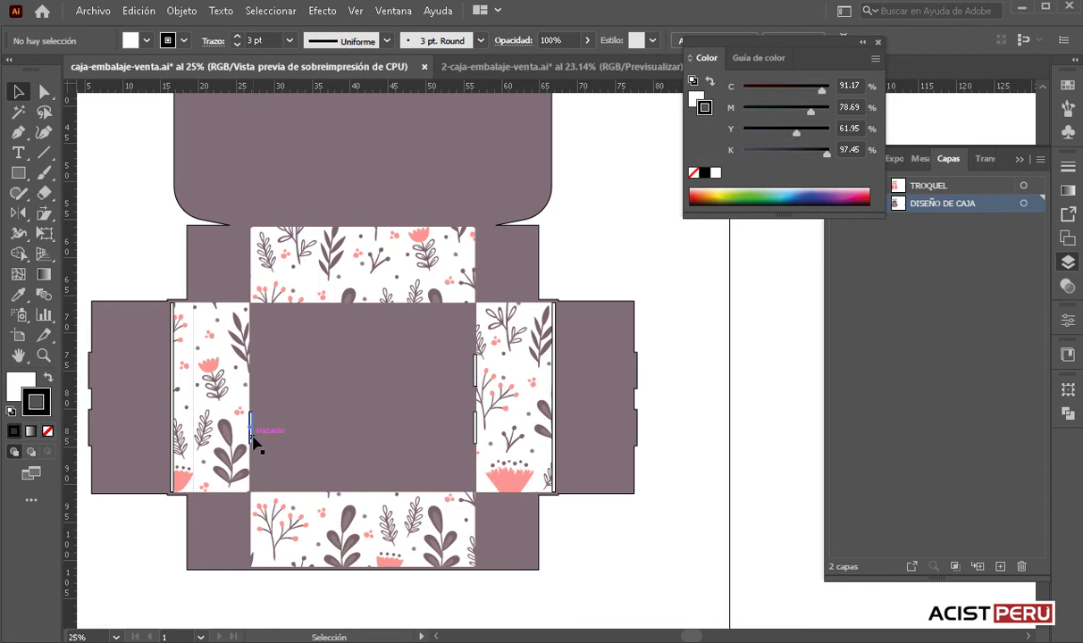
pyautogui.click(254, 444)
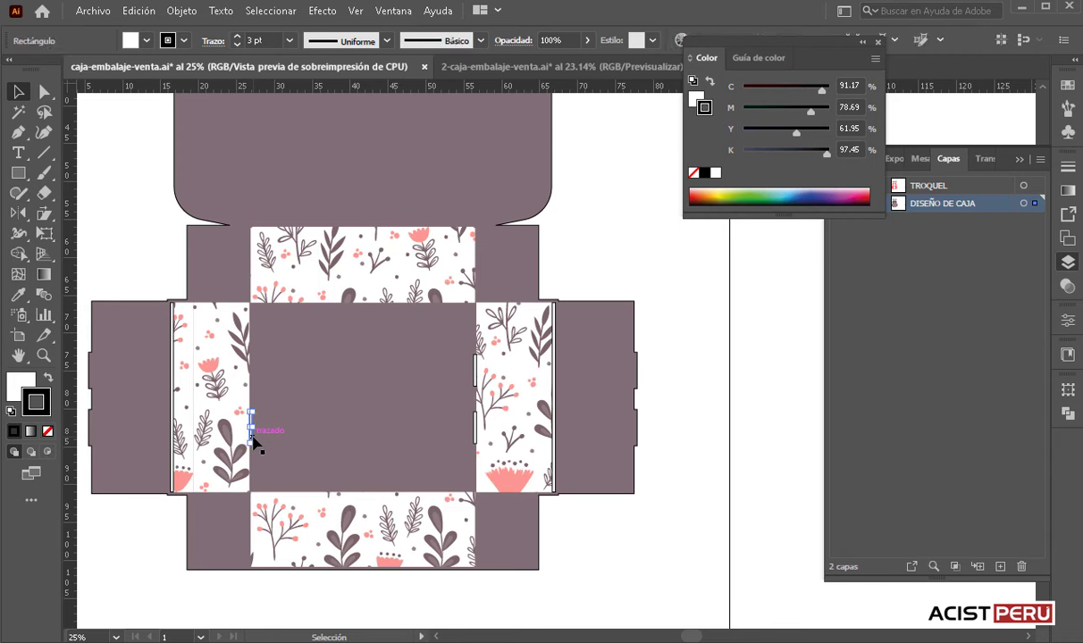
pyautogui.press('Delete')
pyautogui.click(476, 371)
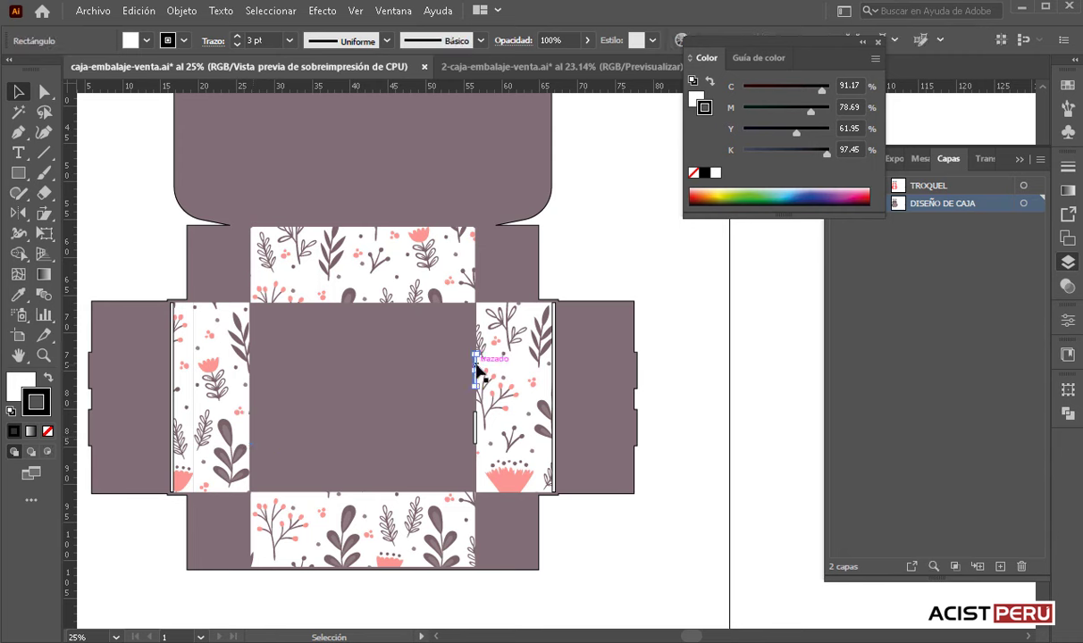
pyautogui.press('Delete')
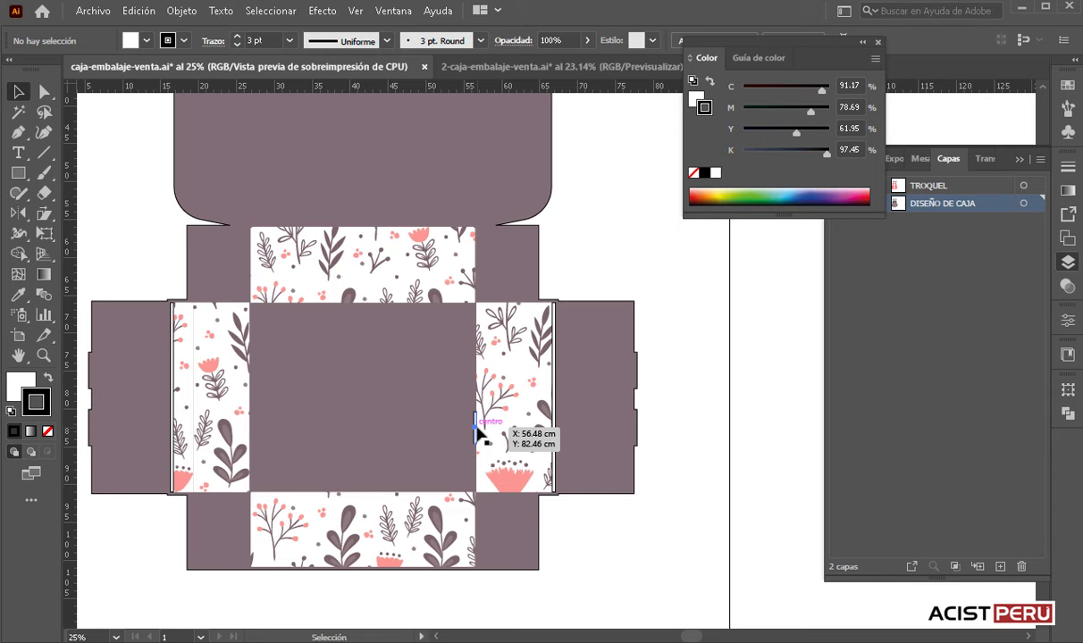
# - Set the stroke of the two remaining thin edge strips to None
pyautogui.click(554, 335)
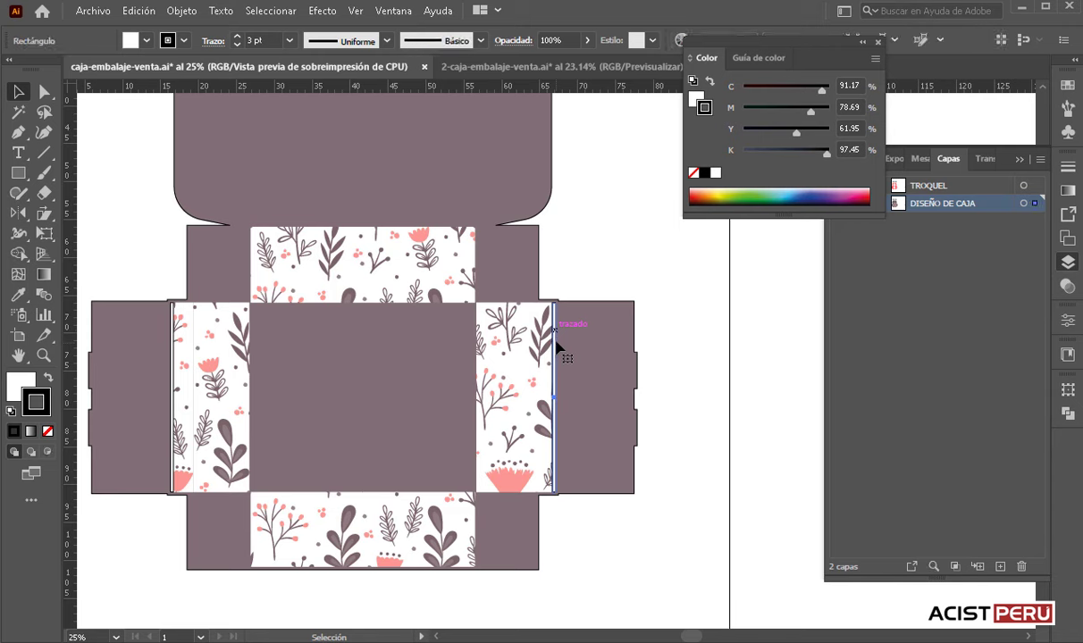
pyautogui.keyDown('shift'); pyautogui.click(173, 384); pyautogui.keyUp('shift')
pyautogui.click(47, 434)
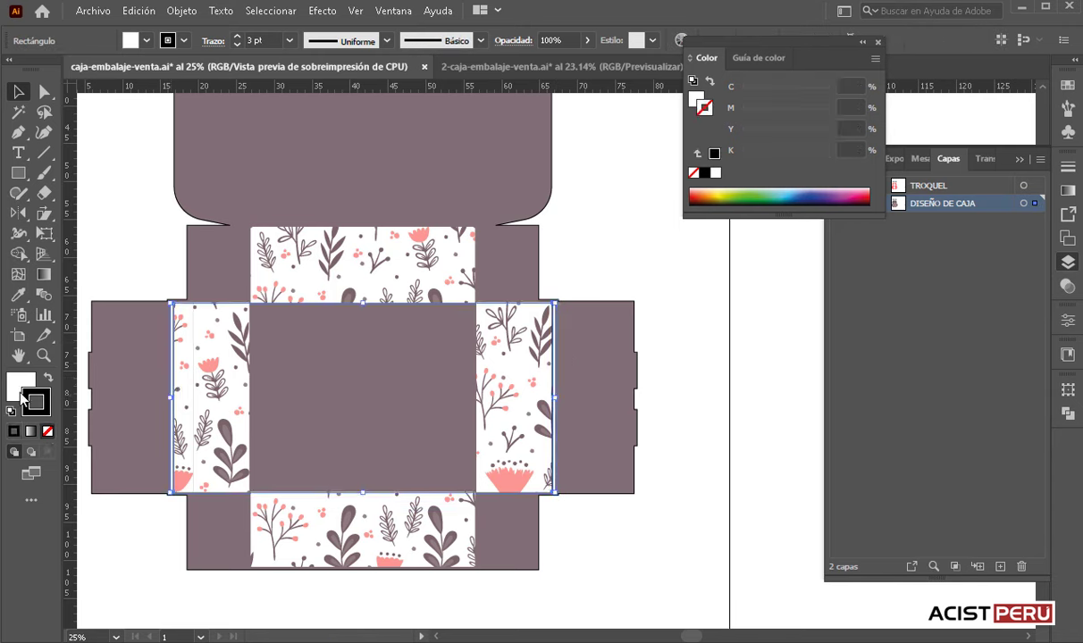
pyautogui.click(140, 246)
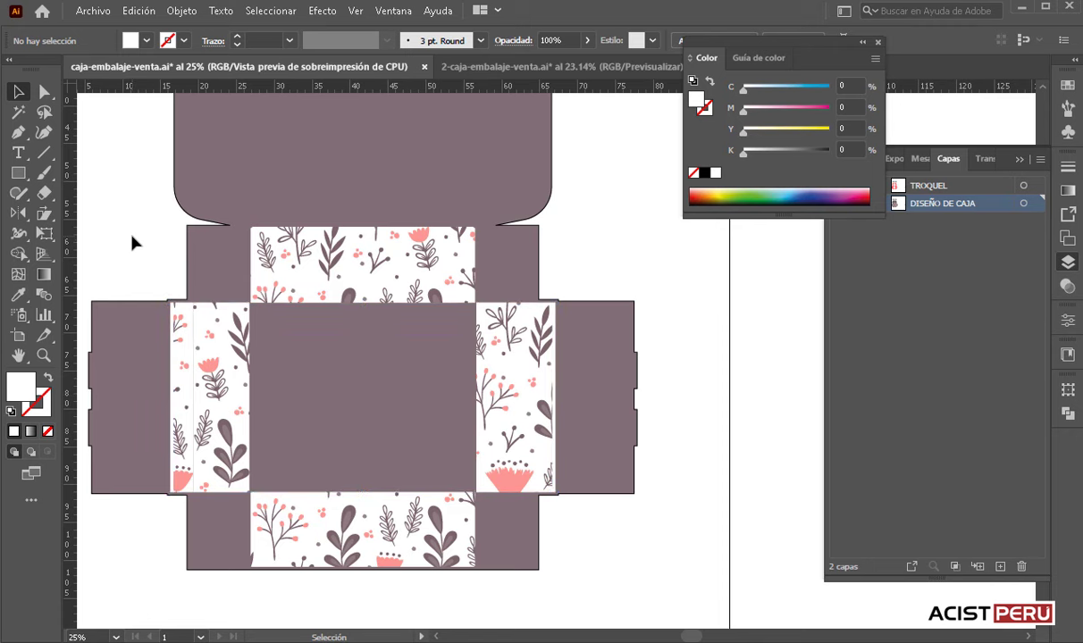
# - Set the whole box artwork's stroke to None and check the edges
pyautogui.hotkey('ctrl', '-')
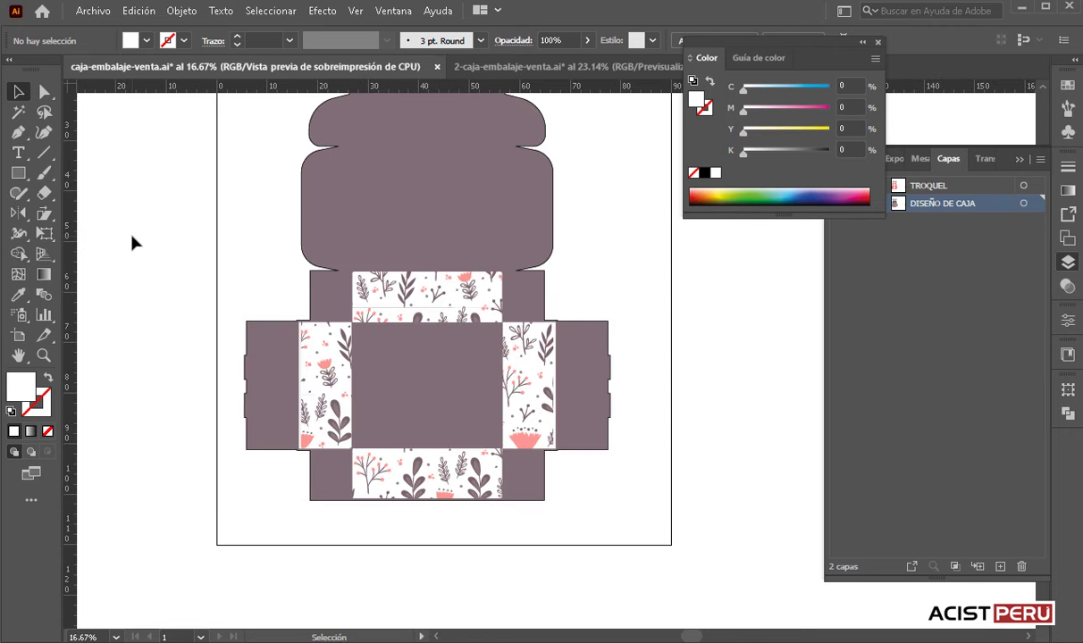
pyautogui.moveTo(370, 330); pyautogui.dragTo(313, 386)
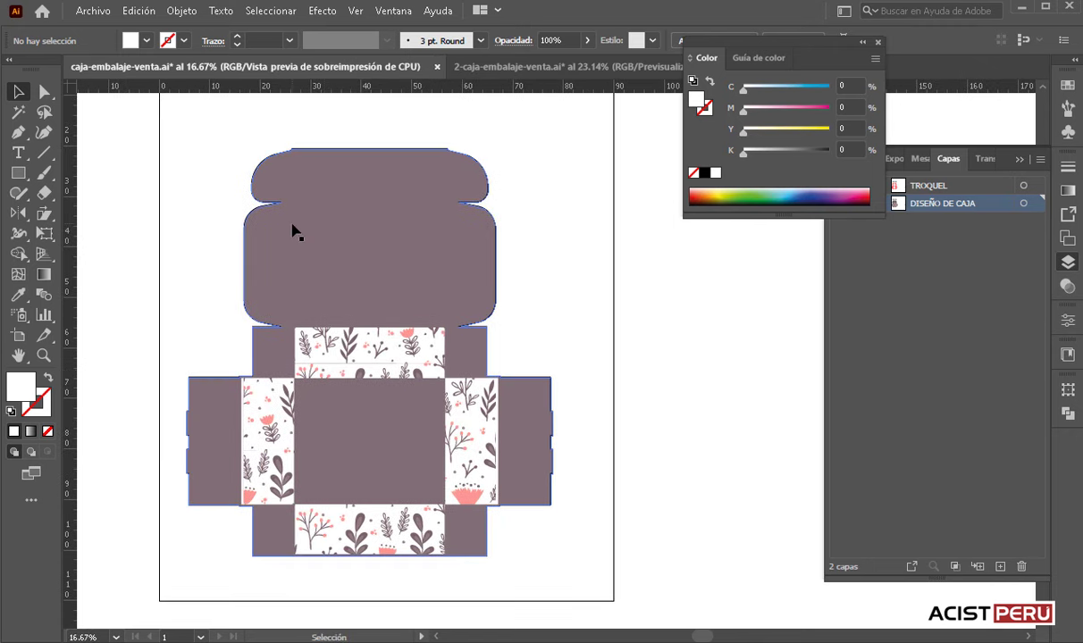
pyautogui.click(299, 258)
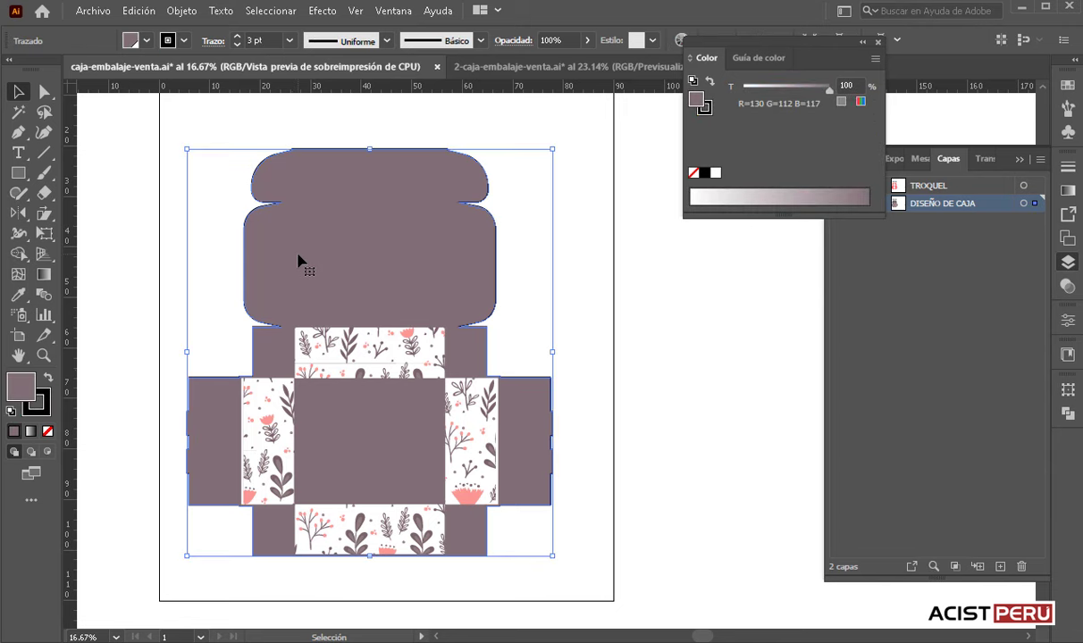
pyautogui.click(38, 402)
pyautogui.press('/')
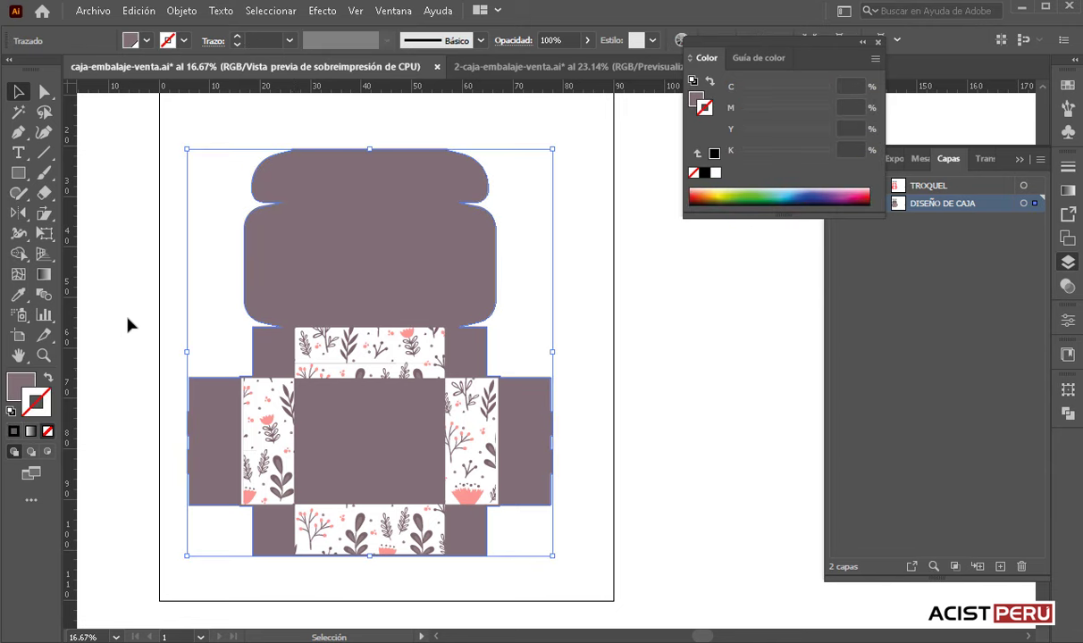
pyautogui.click(643, 328)
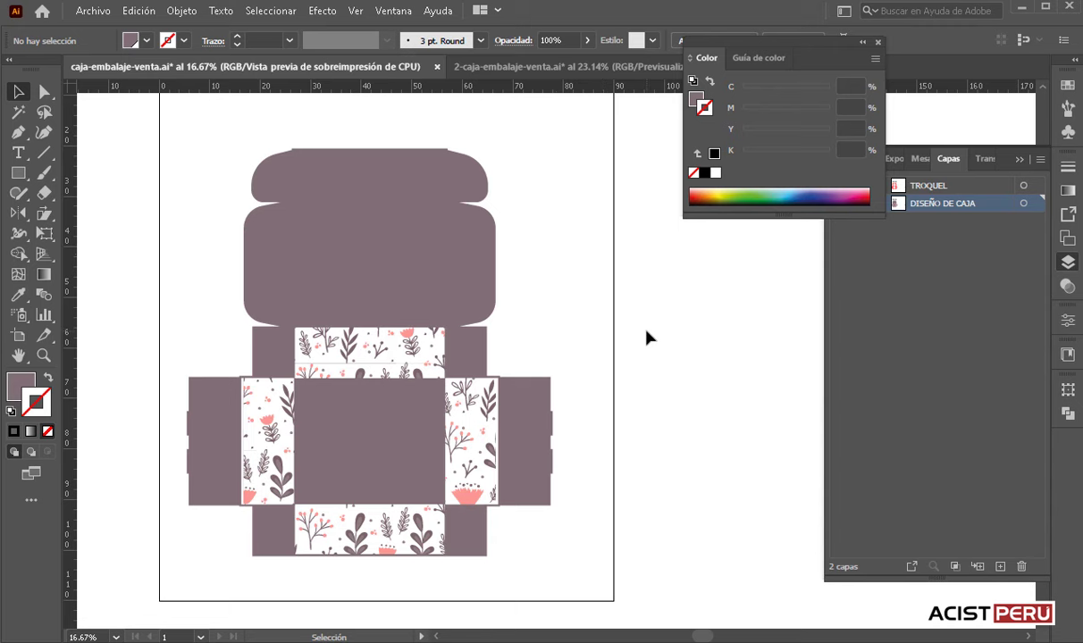
pyautogui.hotkey('ctrl', '+')
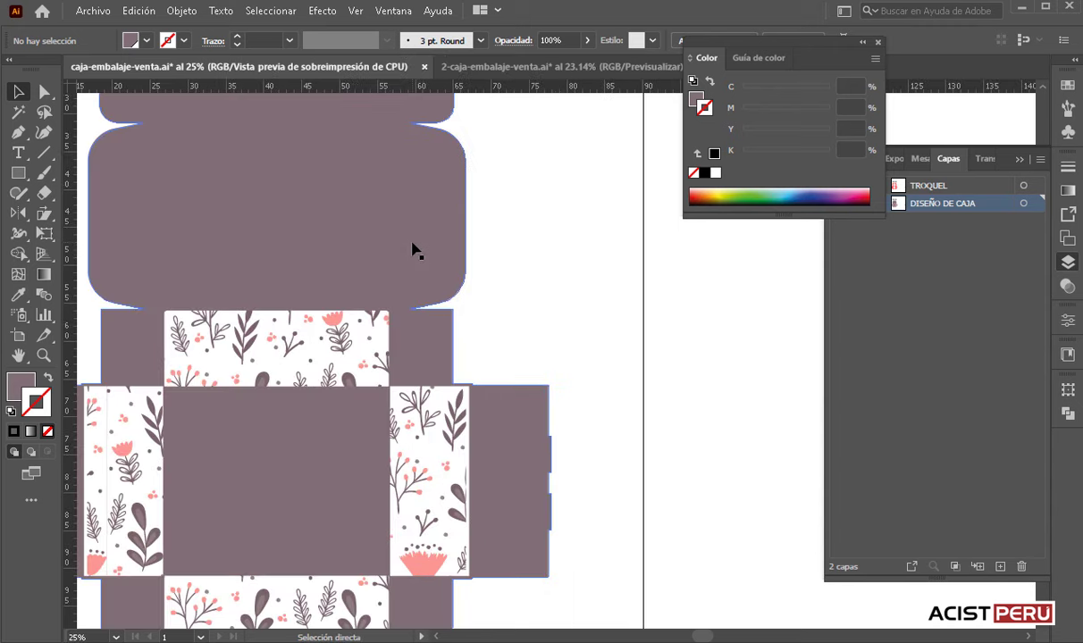
pyautogui.hotkey('ctrl', '-')
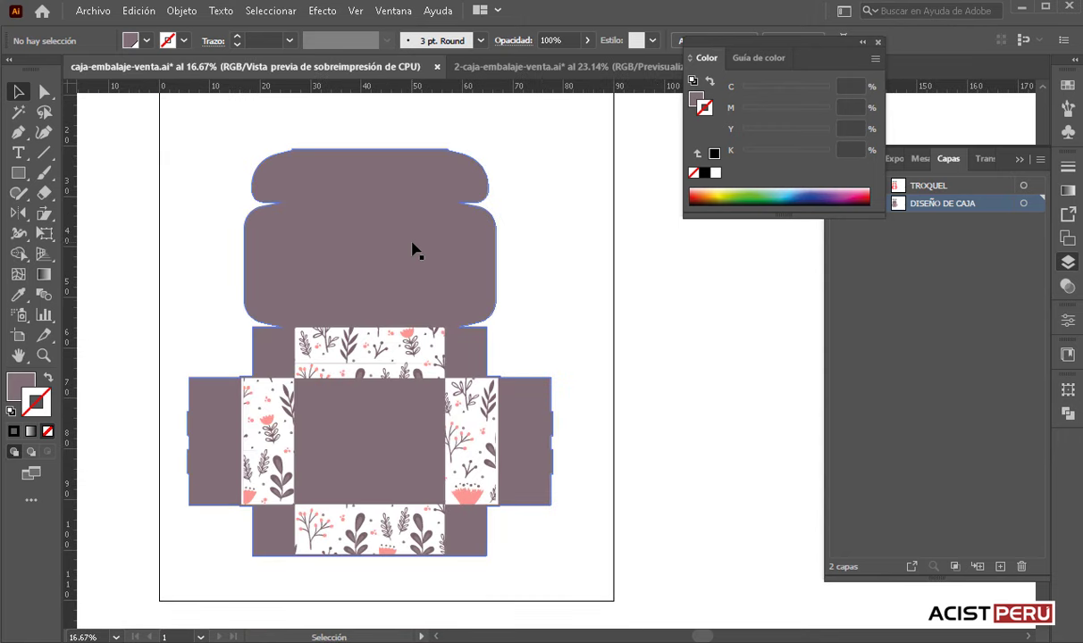
# - Turn on the TROQUEL layer and toggle DISEÑO DE CAJA to compare the dieline
pyautogui.click(1069, 260)
pyautogui.click(1068, 262)
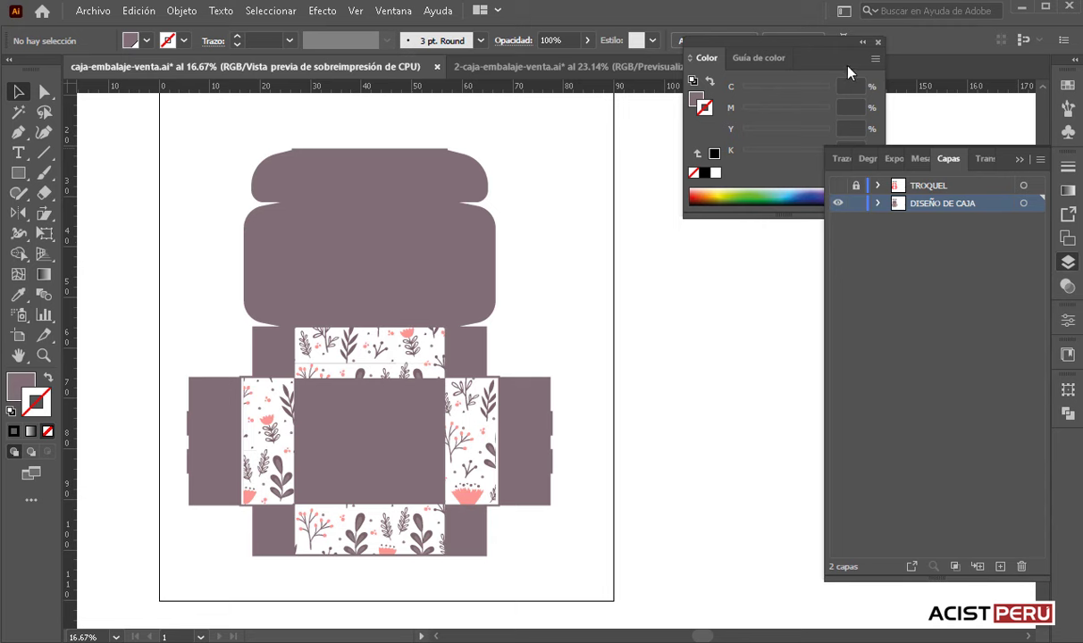
pyautogui.click(877, 42)
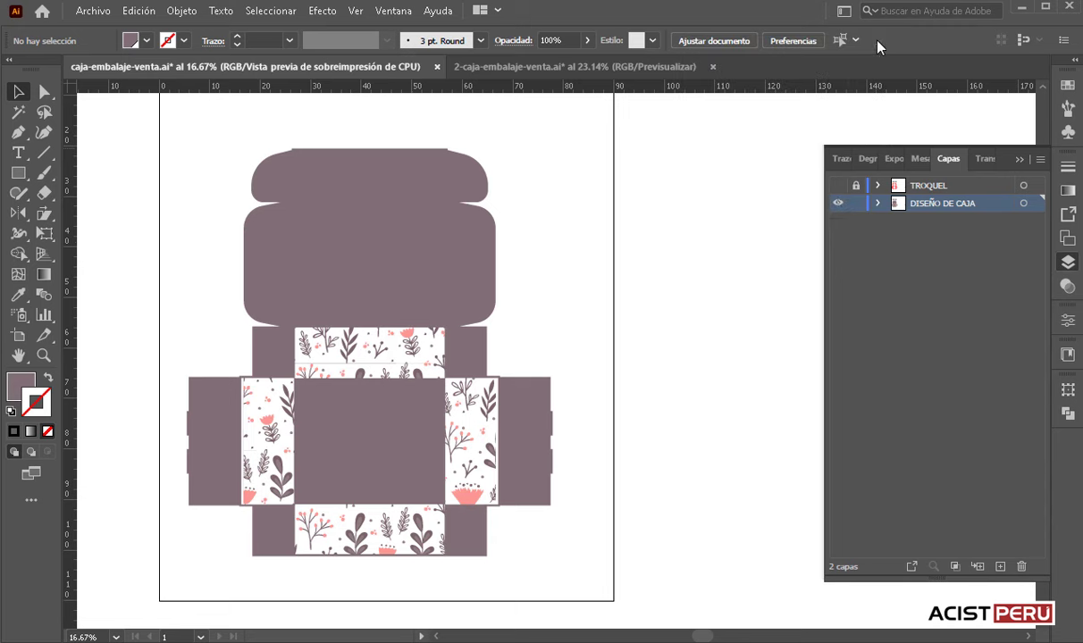
pyautogui.click(837, 185)
pyautogui.click(837, 205)
pyautogui.click(837, 205)
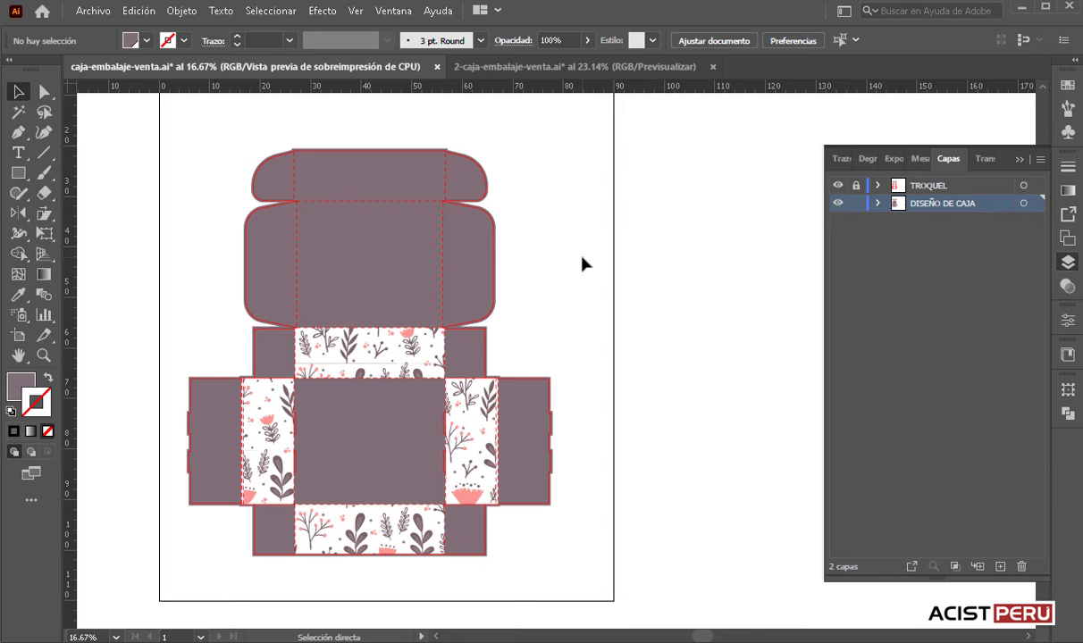
# - Zoom in and out to check the dieline aligns, toggling TROQUEL visibility
pyautogui.hotkey('ctrl', '+')
pyautogui.hotkey('ctrl', '+')
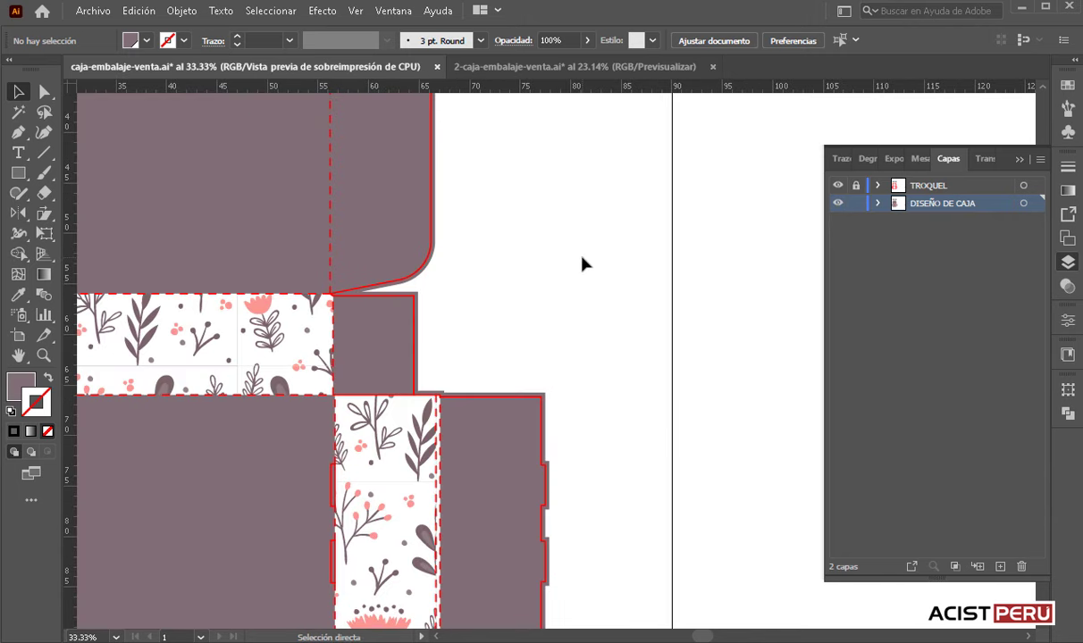
pyautogui.hotkey('ctrl', '-')
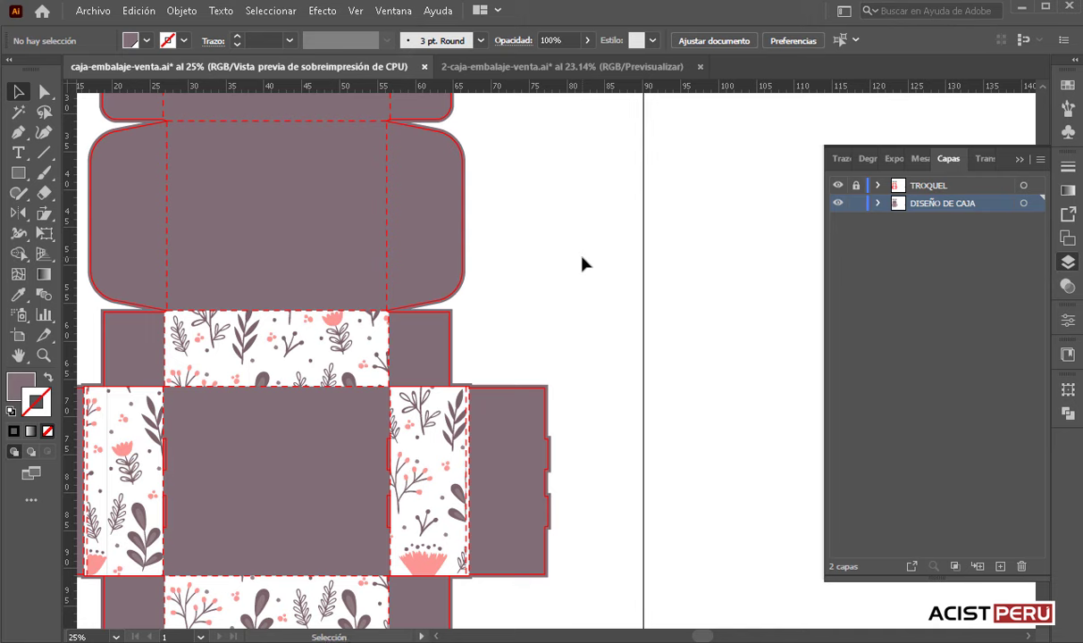
pyautogui.hotkey('ctrl', '0')
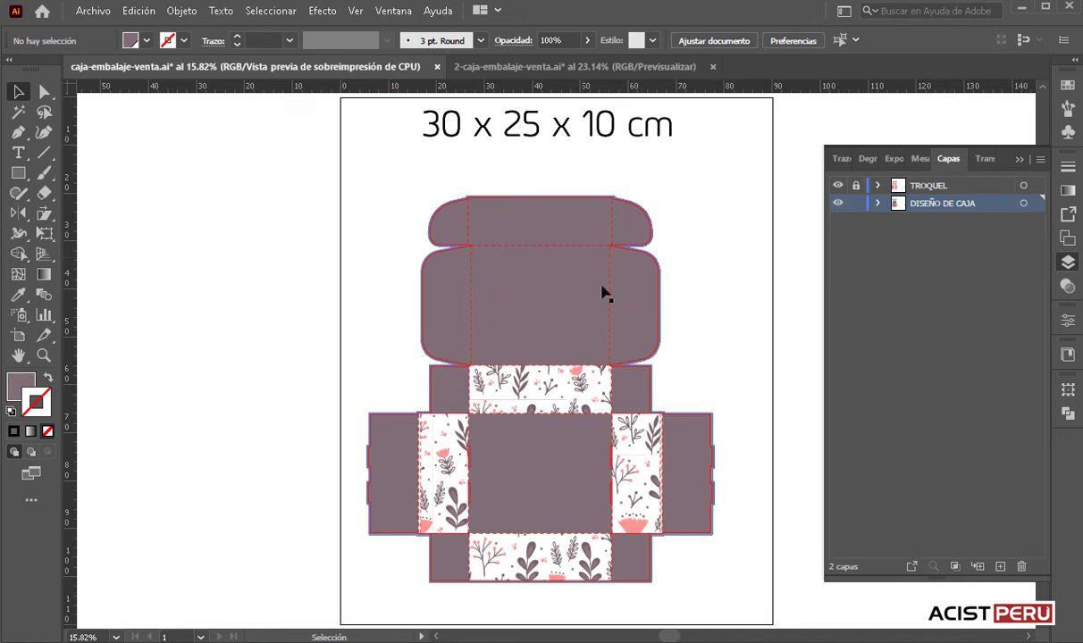
pyautogui.hscroll(5, 486, 318)
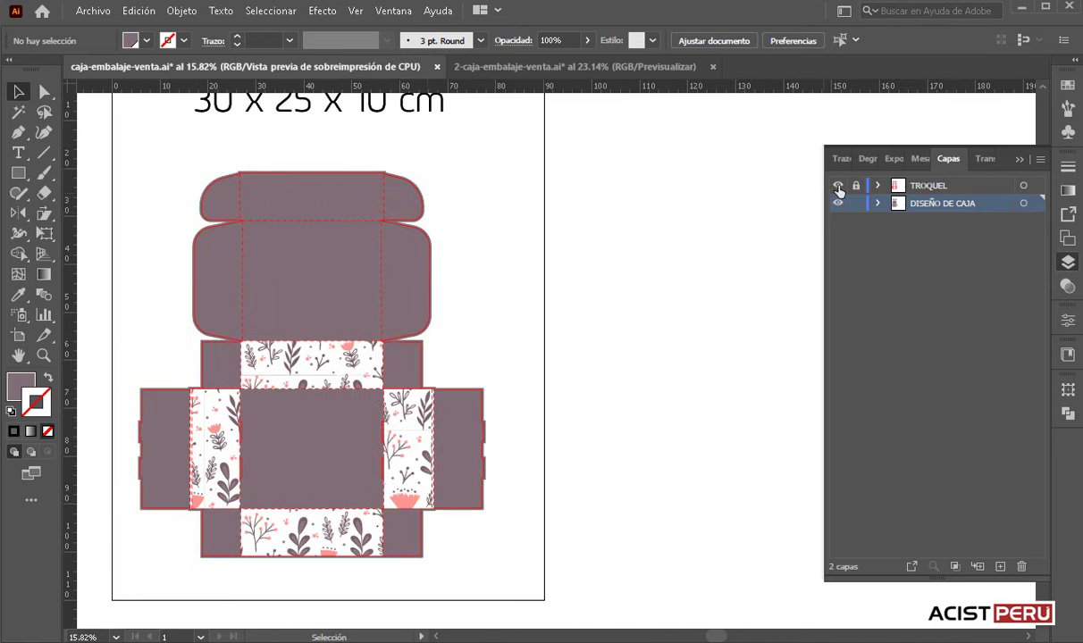
pyautogui.click(837, 186)
pyautogui.hotkey('ctrl', '-')
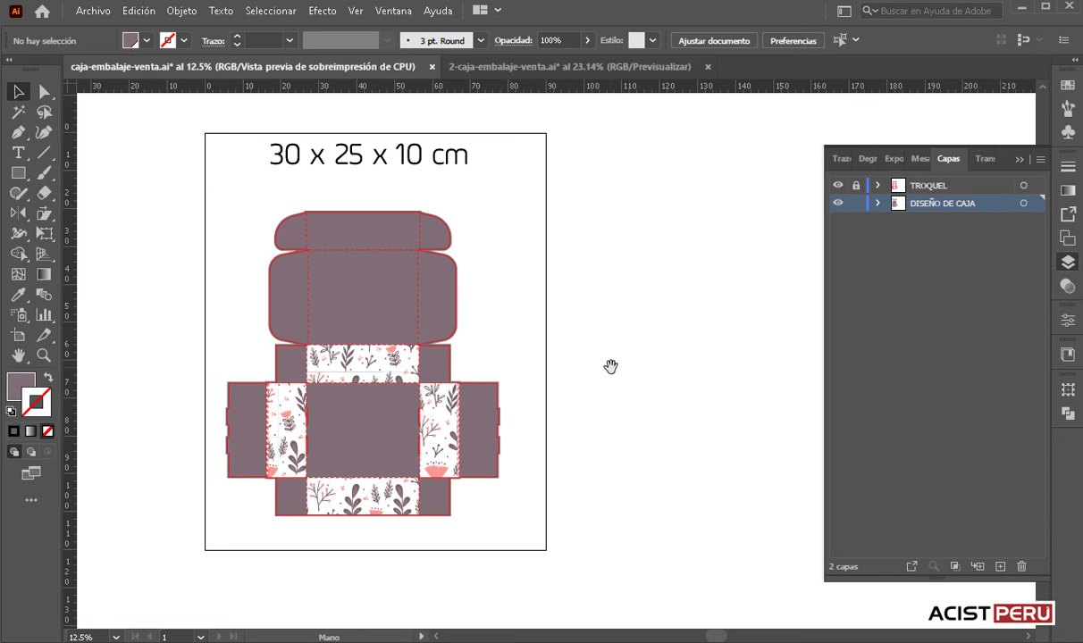
# - Try Alt-dragging a copy of the artboard, dismiss the locked-objects warning, and undo it
pyautogui.moveTo(611, 365); pyautogui.dragTo(532, 357)
pyautogui.click(18, 335)
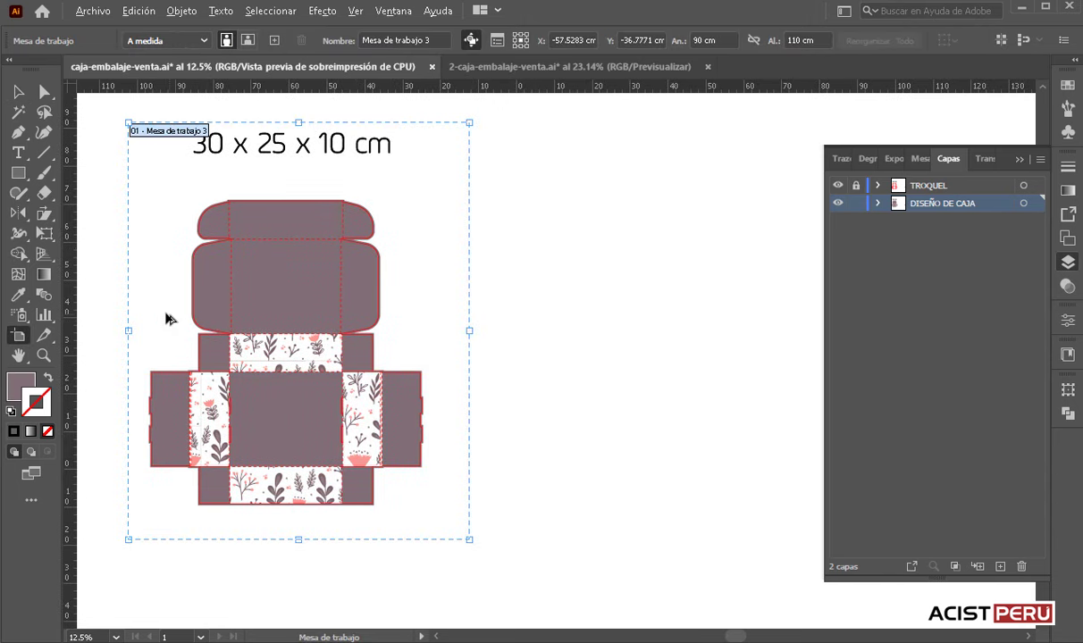
pyautogui.press('alt')
pyautogui.click(18, 91)
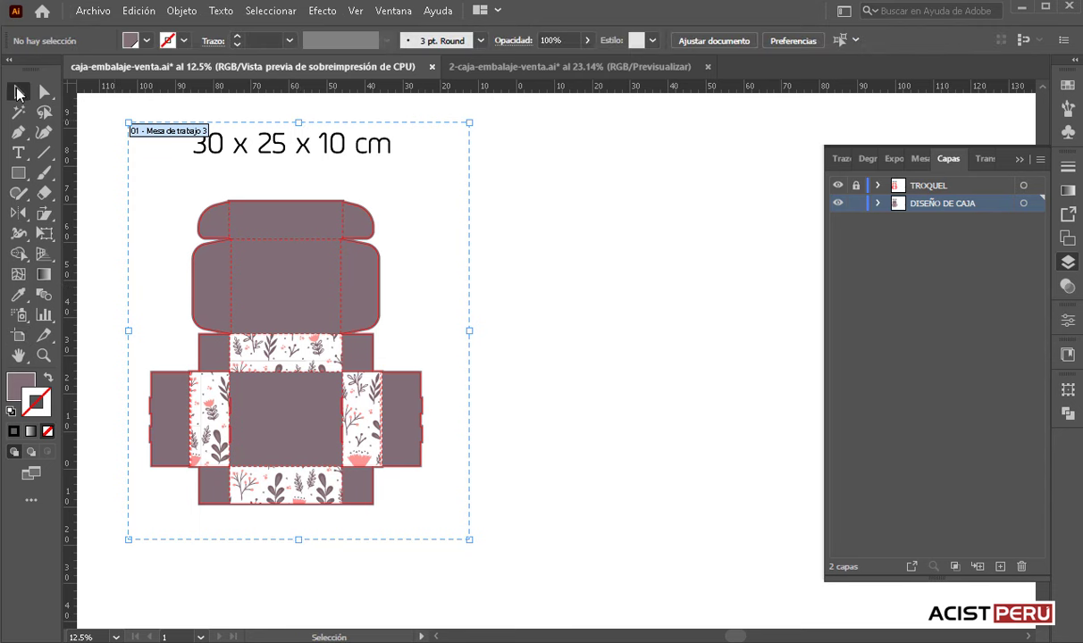
pyautogui.click(18, 335)
pyautogui.moveTo(141, 324); pyautogui.dragTo(388, 327)
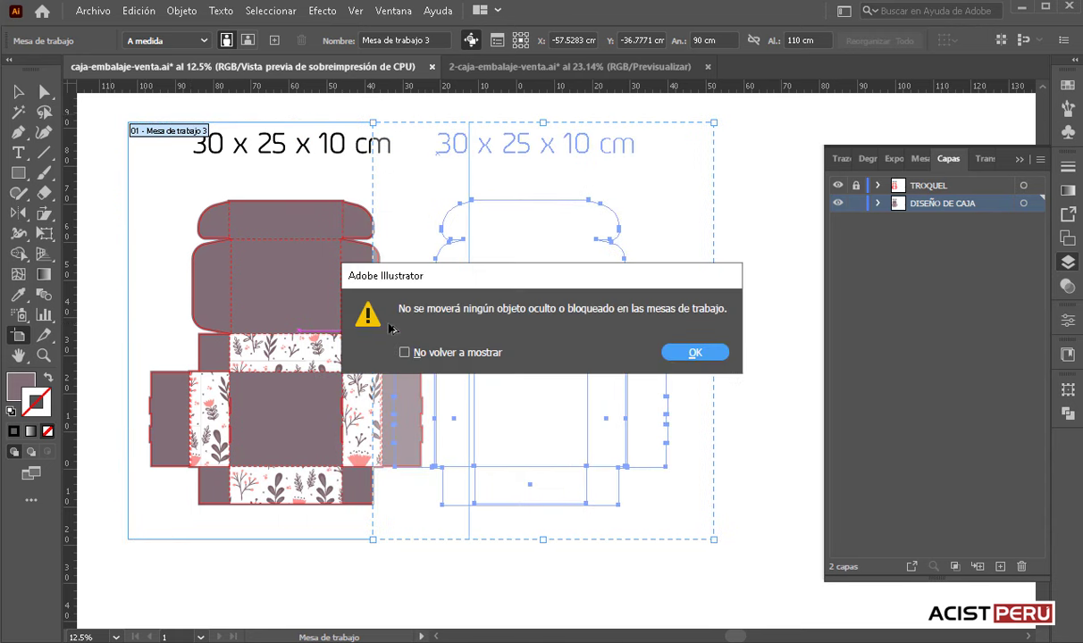
pyautogui.click(720, 359)
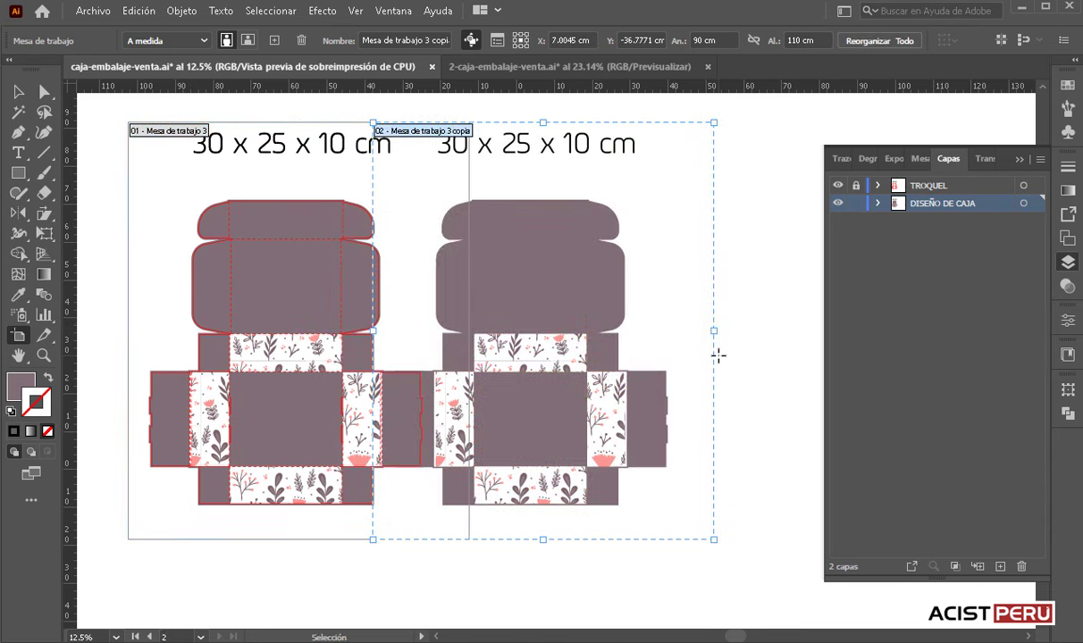
pyautogui.hotkey('ctrl', 'z')
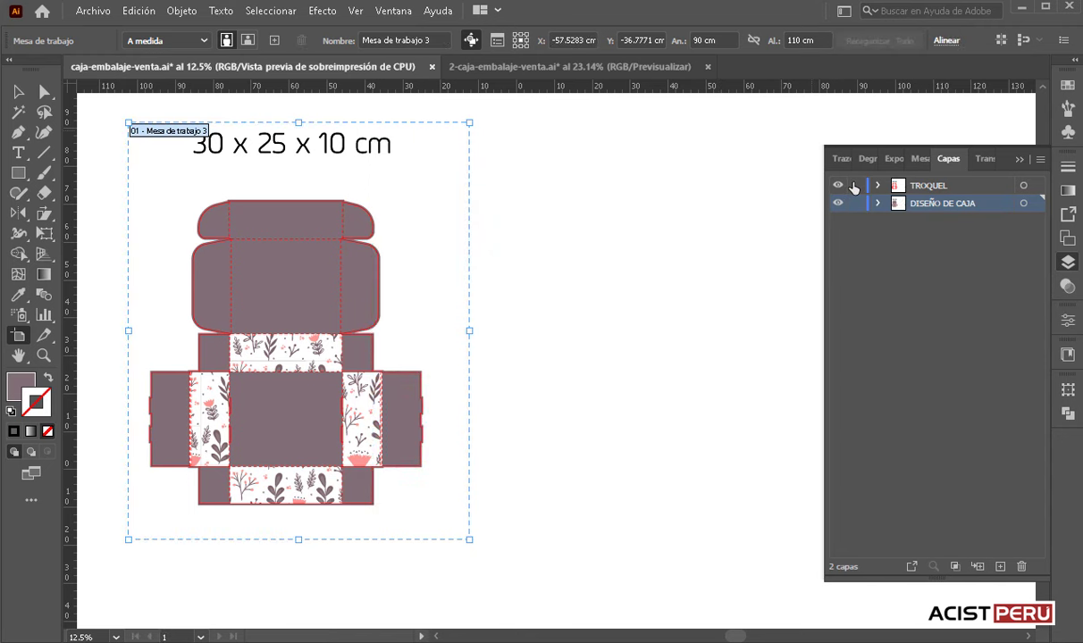
pyautogui.press('v')
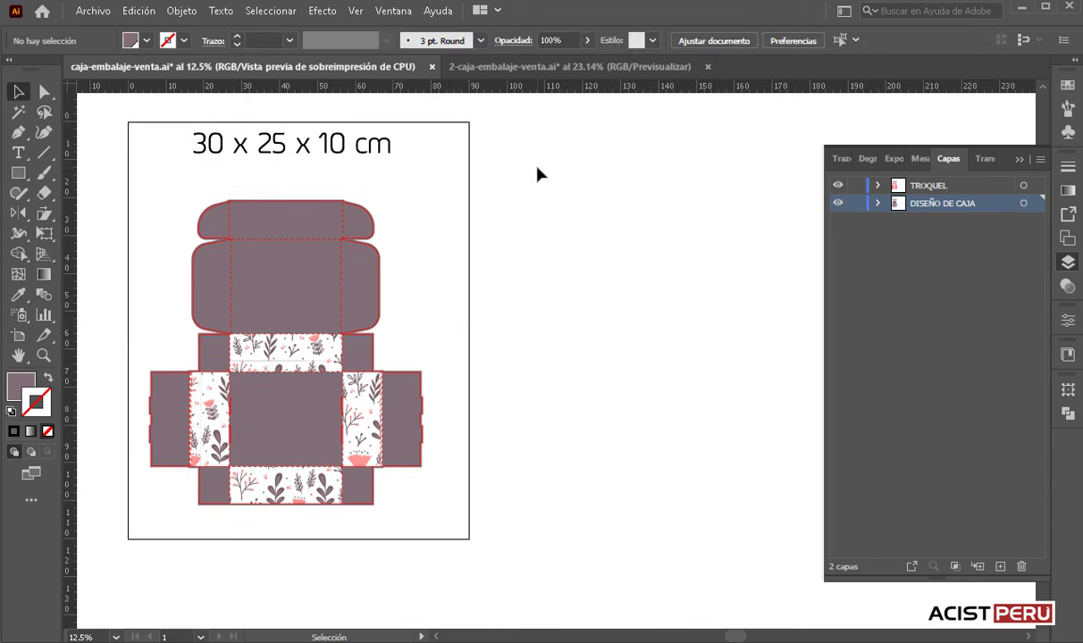
# - Alt-drag the artboard right to create Mesa de trabajo 3 copia, and turn off Overprint Preview
pyautogui.hotkey('ctrl', '-')
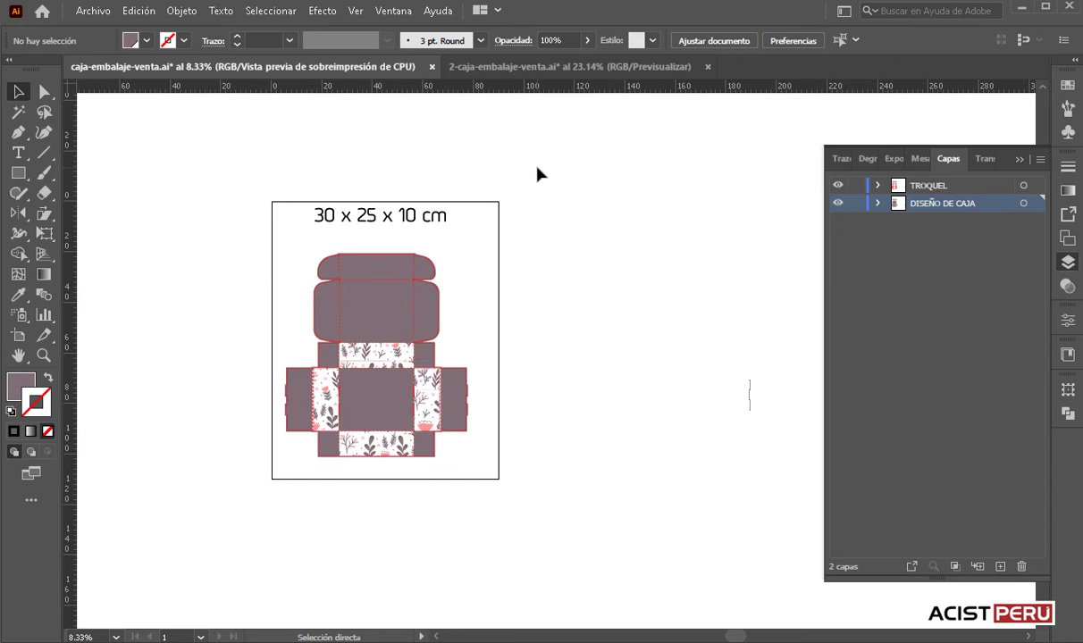
pyautogui.hotkey('ctrl', '+')
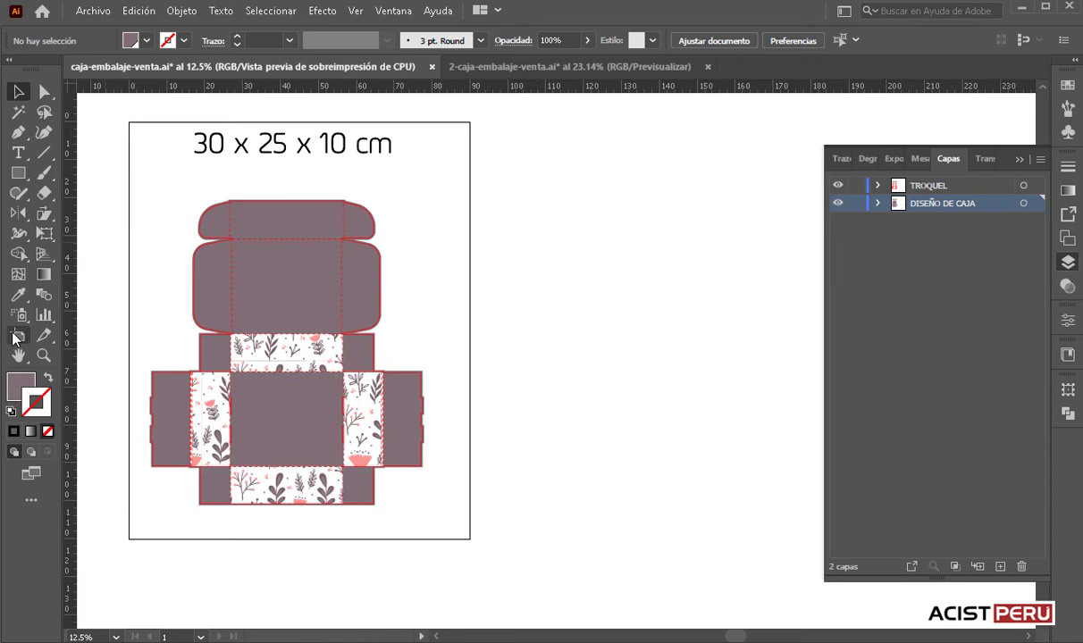
pyautogui.click(18, 335)
pyautogui.moveTo(152, 272); pyautogui.dragTo(527, 287)
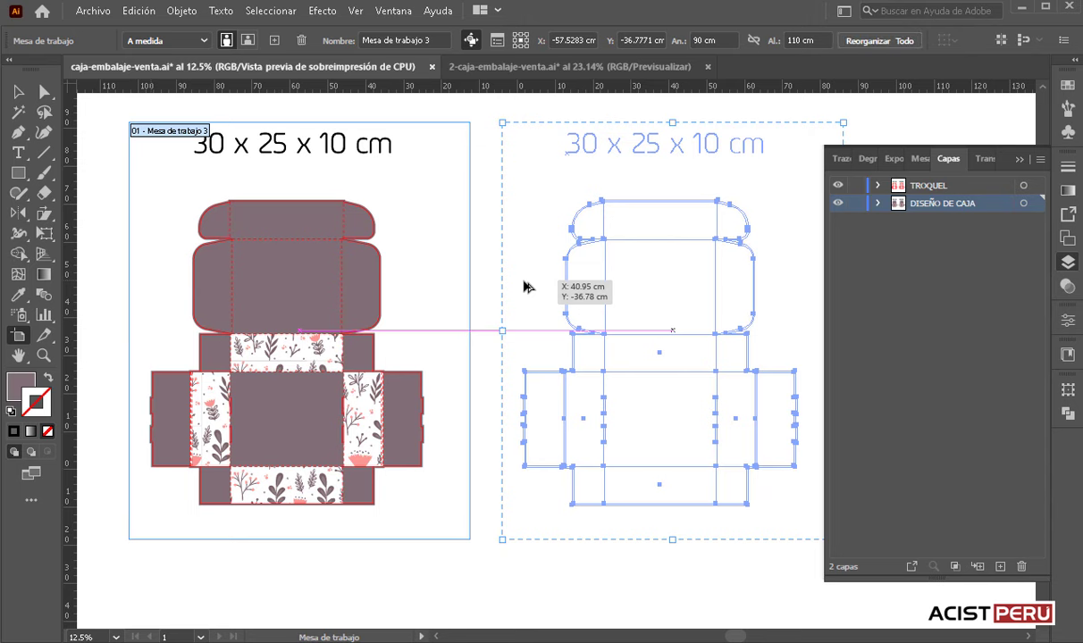
pyautogui.moveTo(527, 287); pyautogui.dragTo(527, 287)
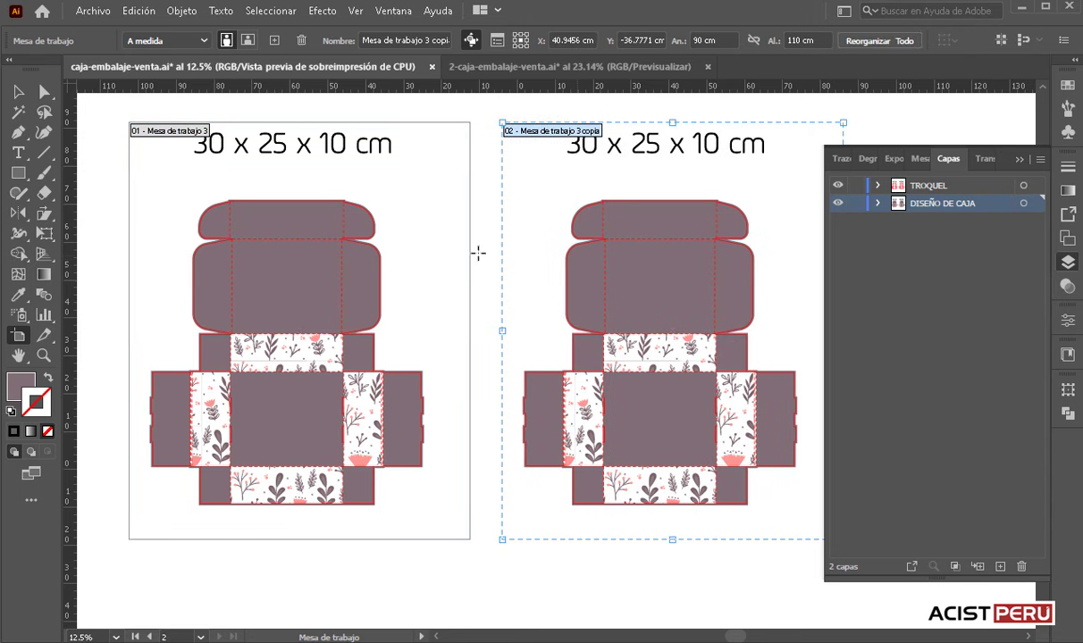
pyautogui.click(20, 93)
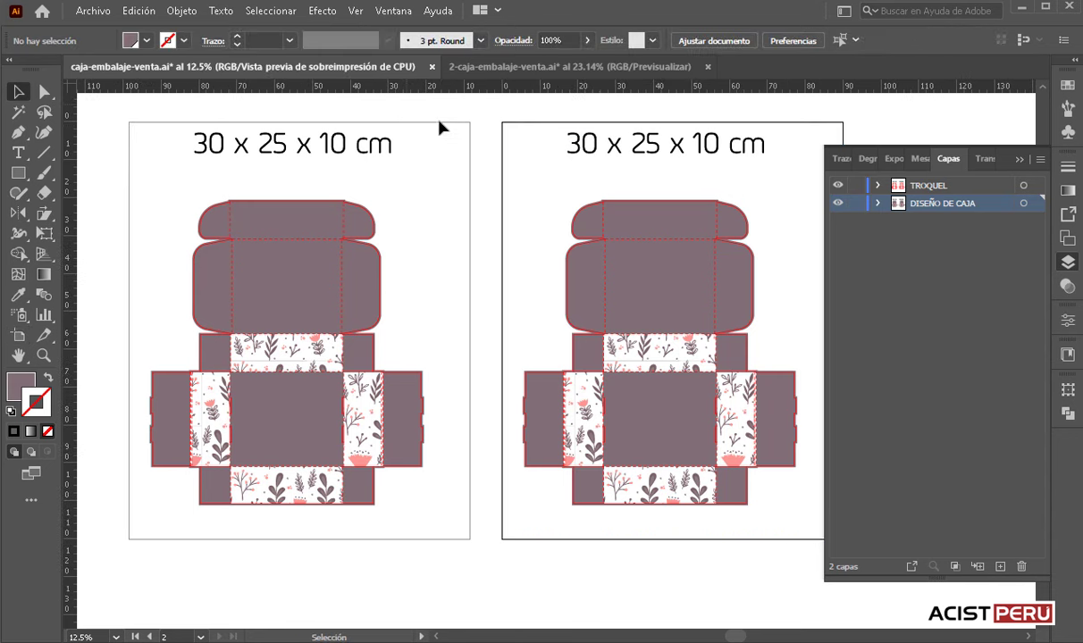
pyautogui.hotkey('ctrl', 'alt', 'shift', 'y')
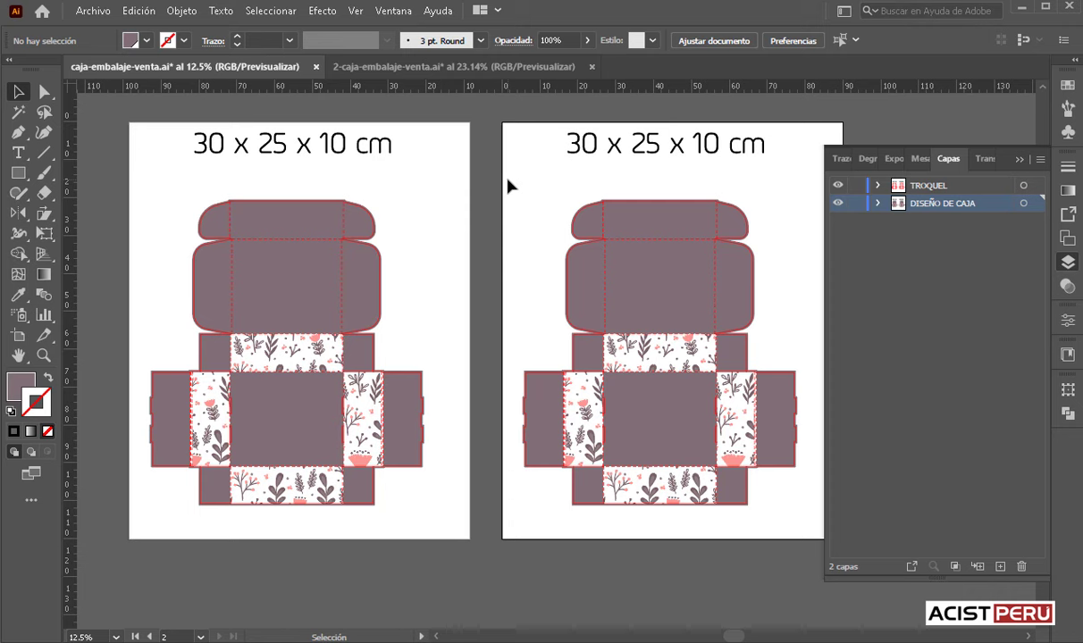
# - Send the right box's bottom and right floral panels to the back, then select its mauve shape
pyautogui.moveTo(649, 362); pyautogui.dragTo(588, 418)
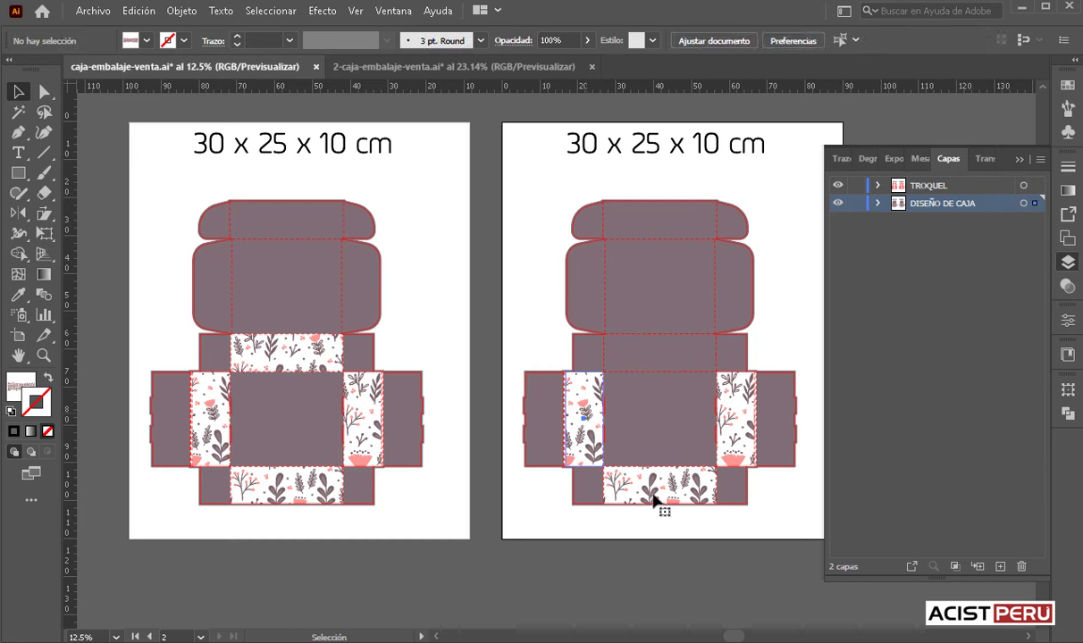
pyautogui.click(655, 487)
pyautogui.hotkey('ctrl', 'shift', '[')
pyautogui.click(709, 434)
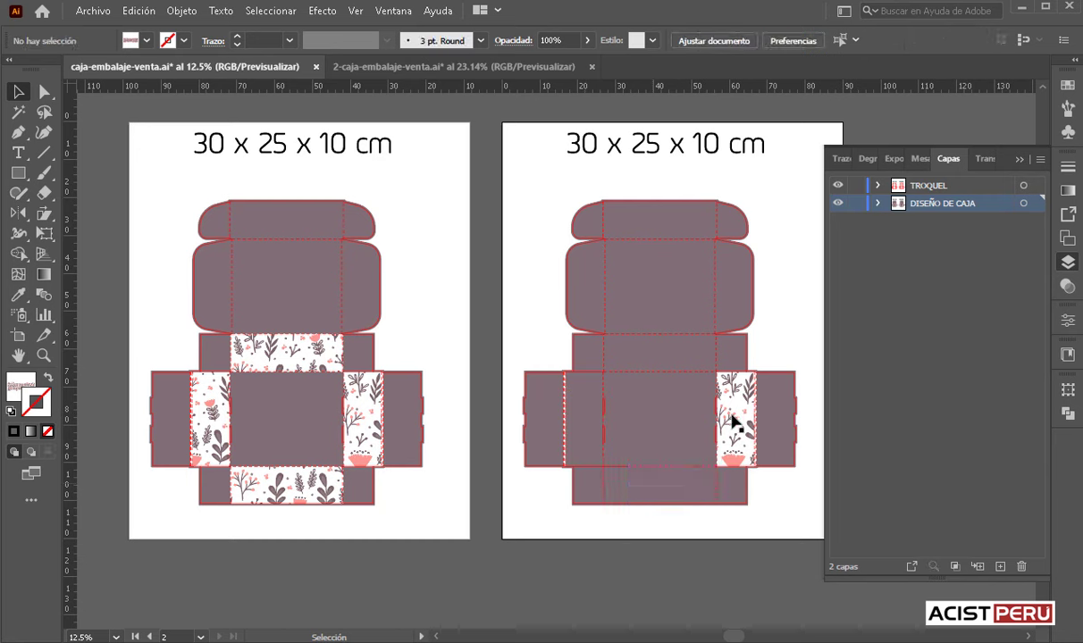
pyautogui.click(732, 420)
pyautogui.hotkey('ctrl', 'shift', '[')
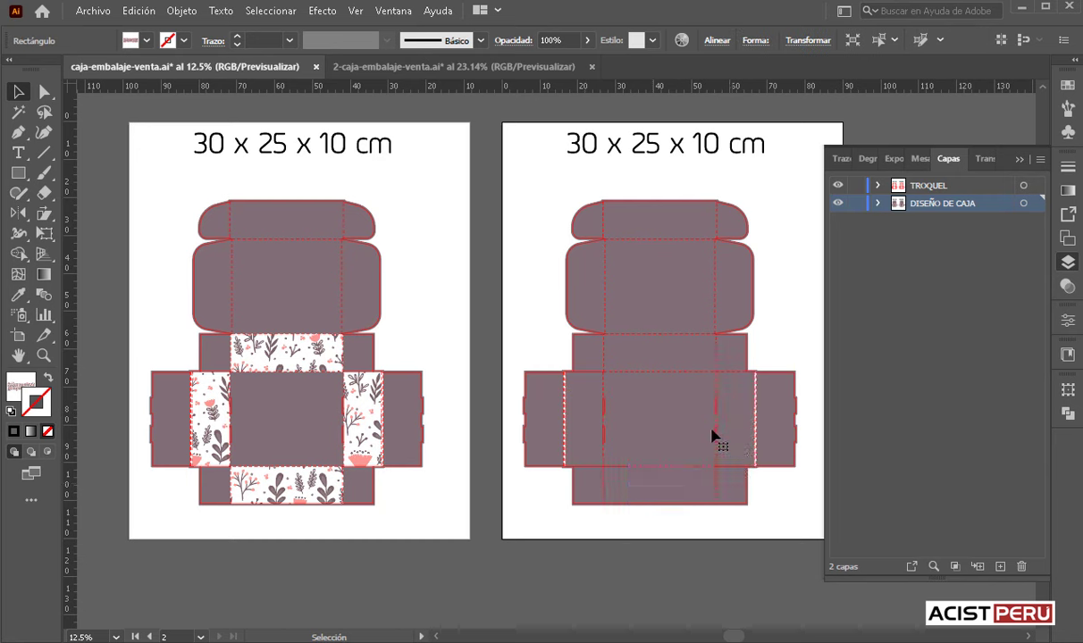
pyautogui.click(541, 343)
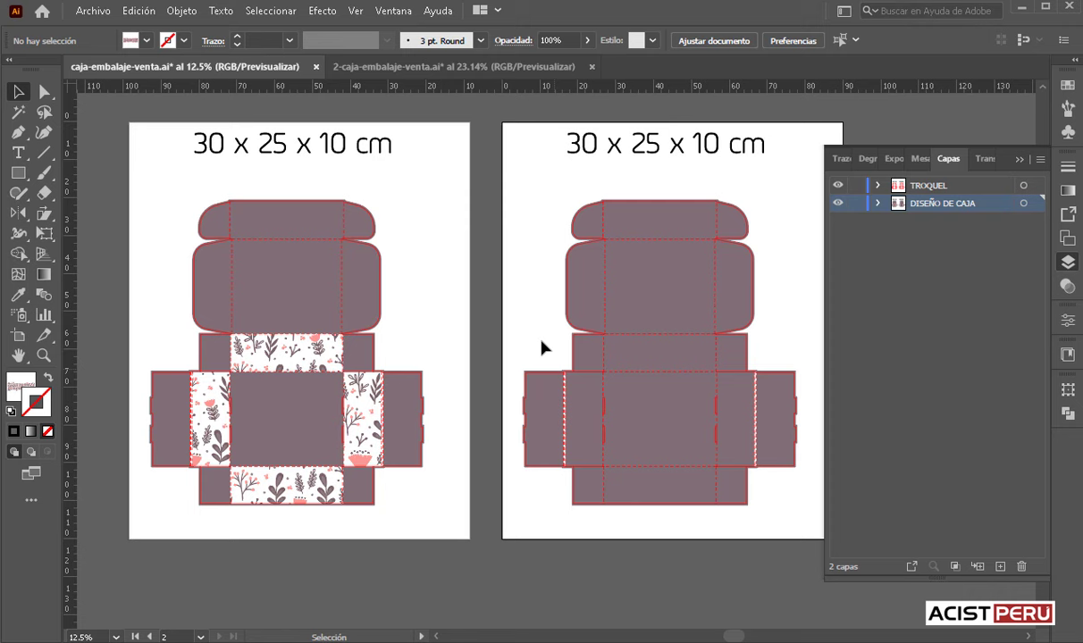
pyautogui.press('ctrl')
pyautogui.click(657, 281)
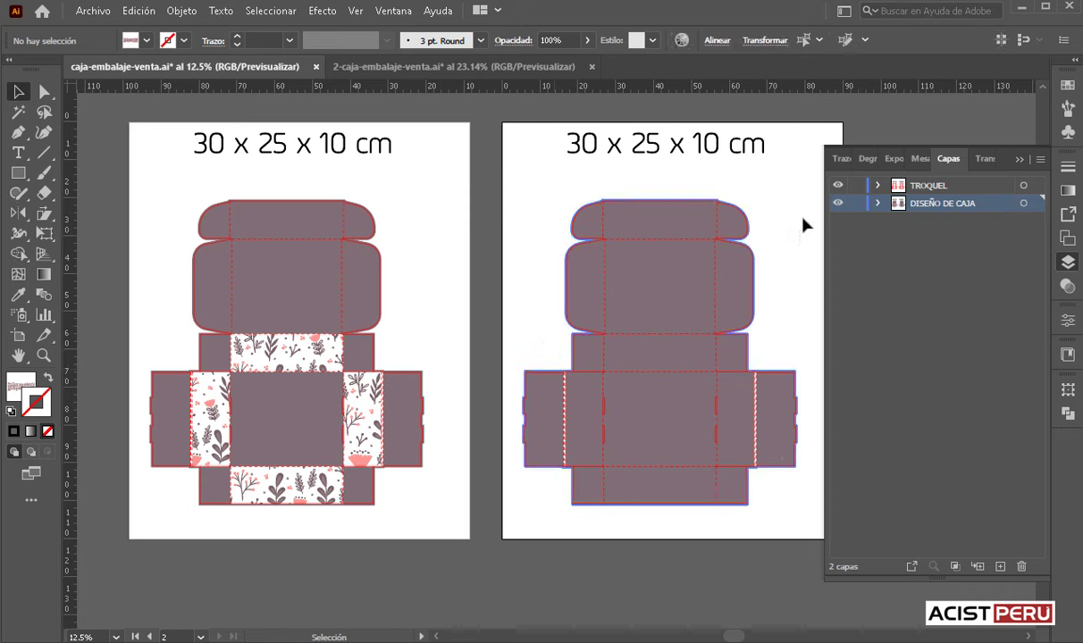
# - Hide TROQUEL and give the right box's stroke the Nova amostra de padrão 2 pattern
pyautogui.click(837, 186)
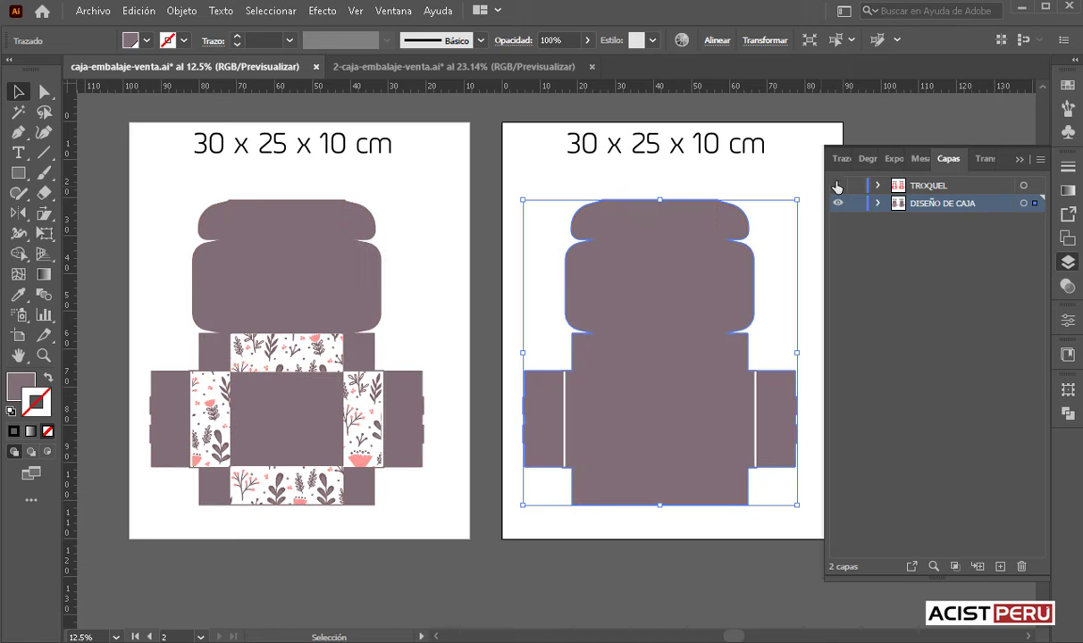
pyautogui.press('a')
pyautogui.hotkey('ctrl', '+')
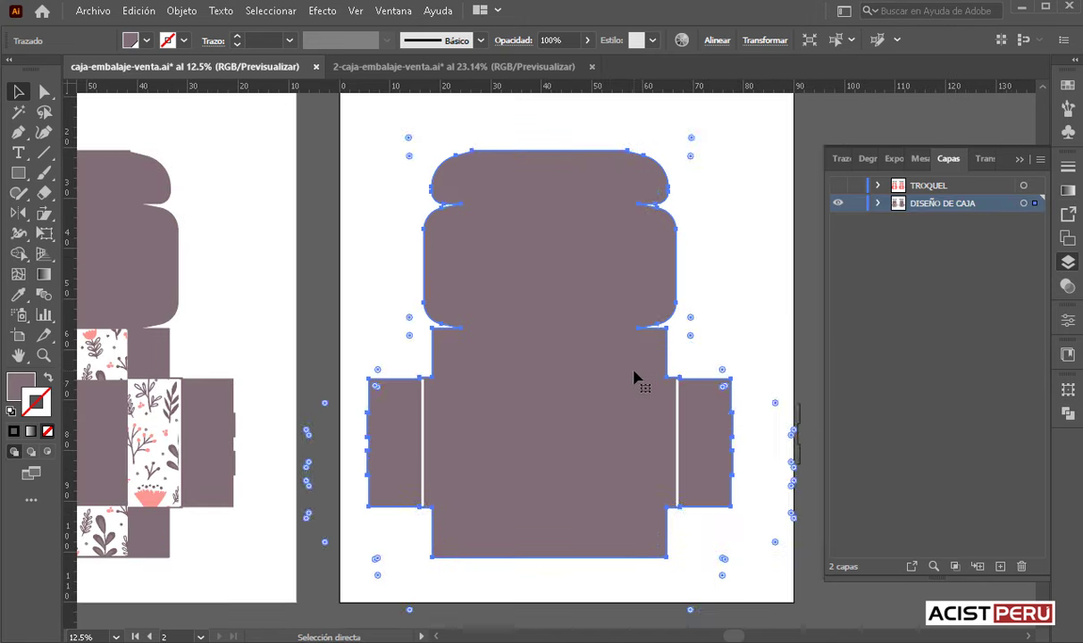
pyautogui.hotkey('ctrl', '+')
pyautogui.hotkey('ctrl', '-')
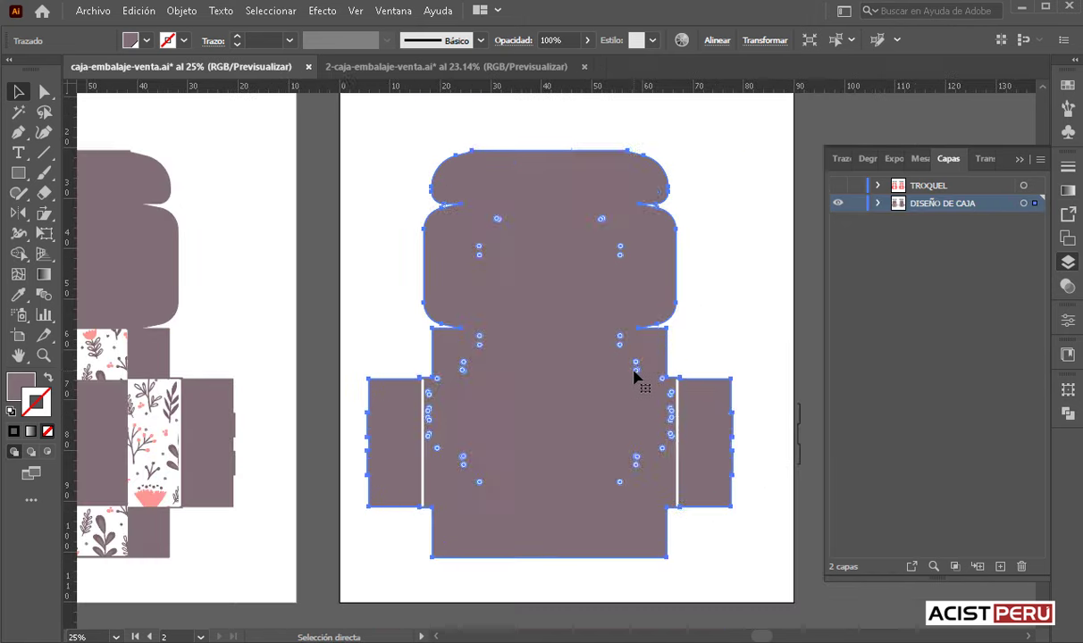
pyautogui.press('v')
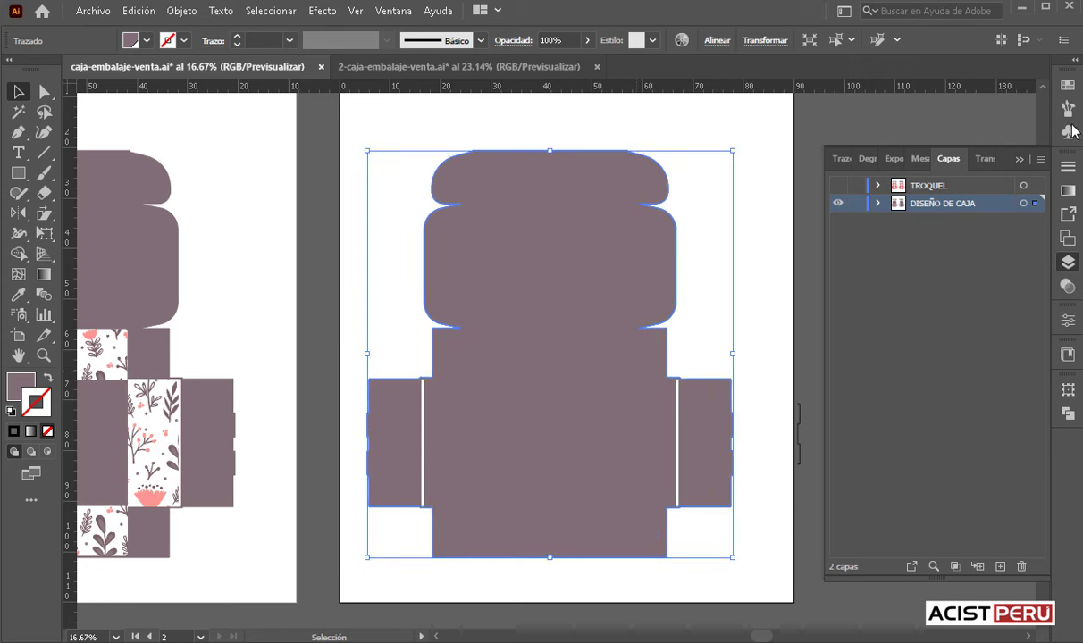
pyautogui.click(1068, 85)
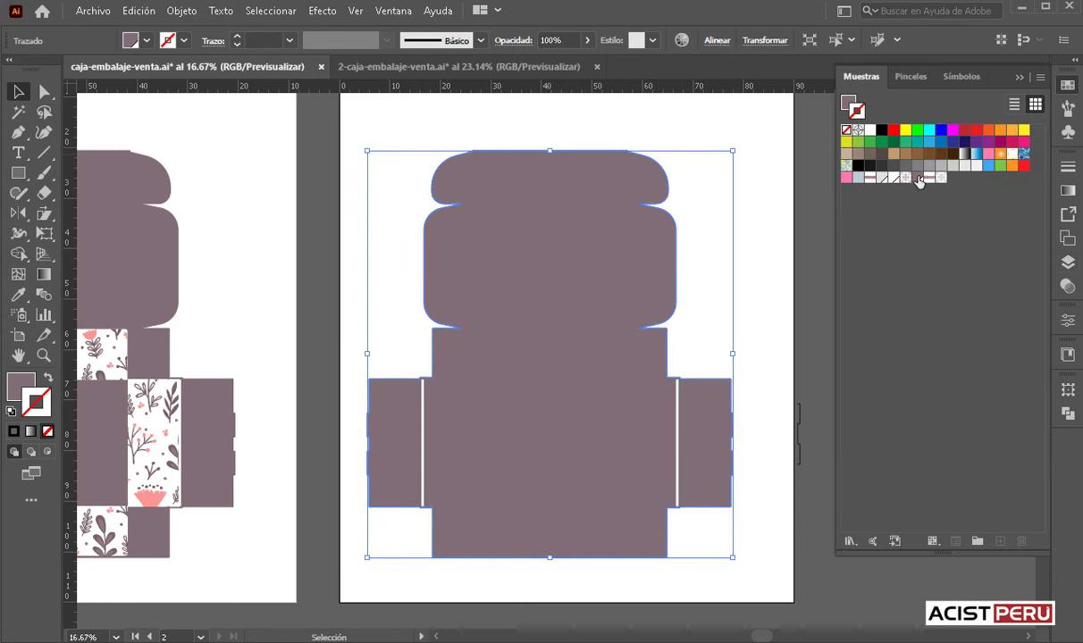
pyautogui.click(940, 179)
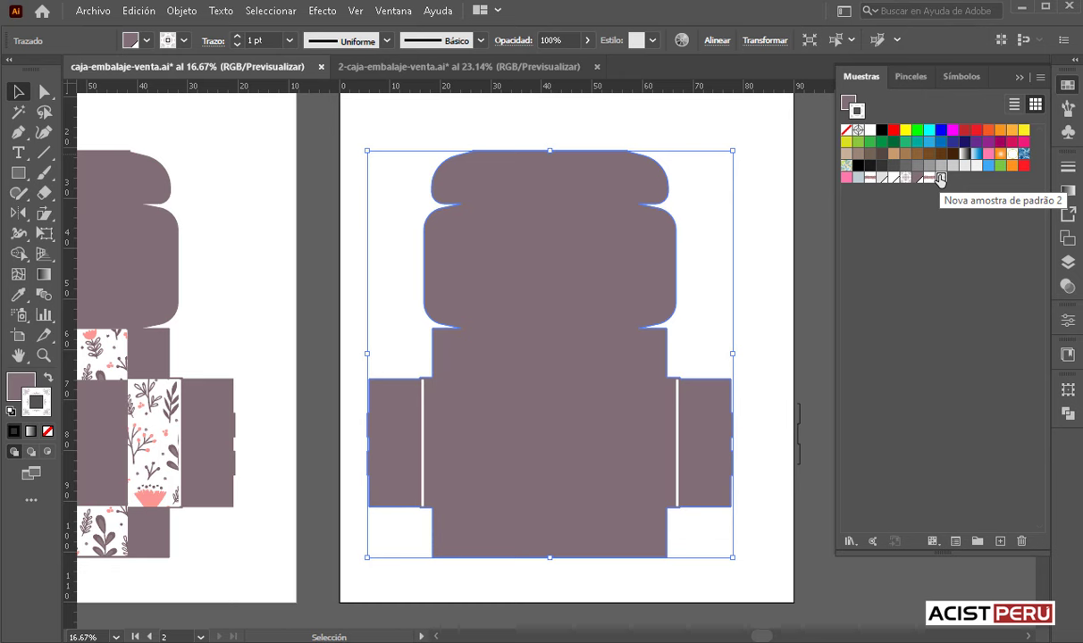
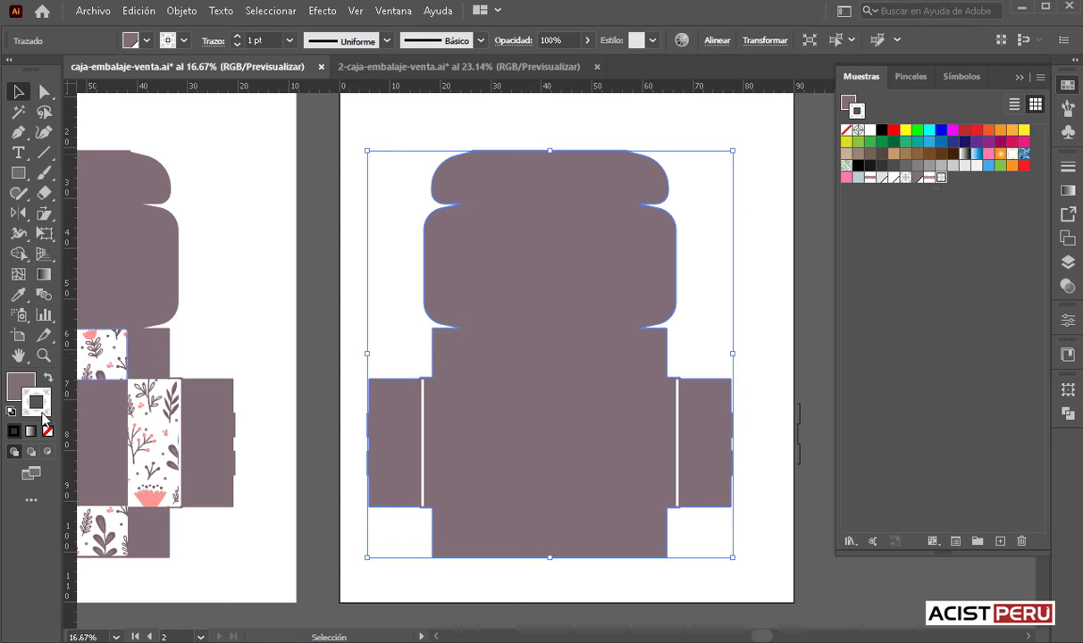
# - Remove the box shape's stroke and fill it with the grey damask pattern swatch
pyautogui.press('/')
pyautogui.click(21, 386)
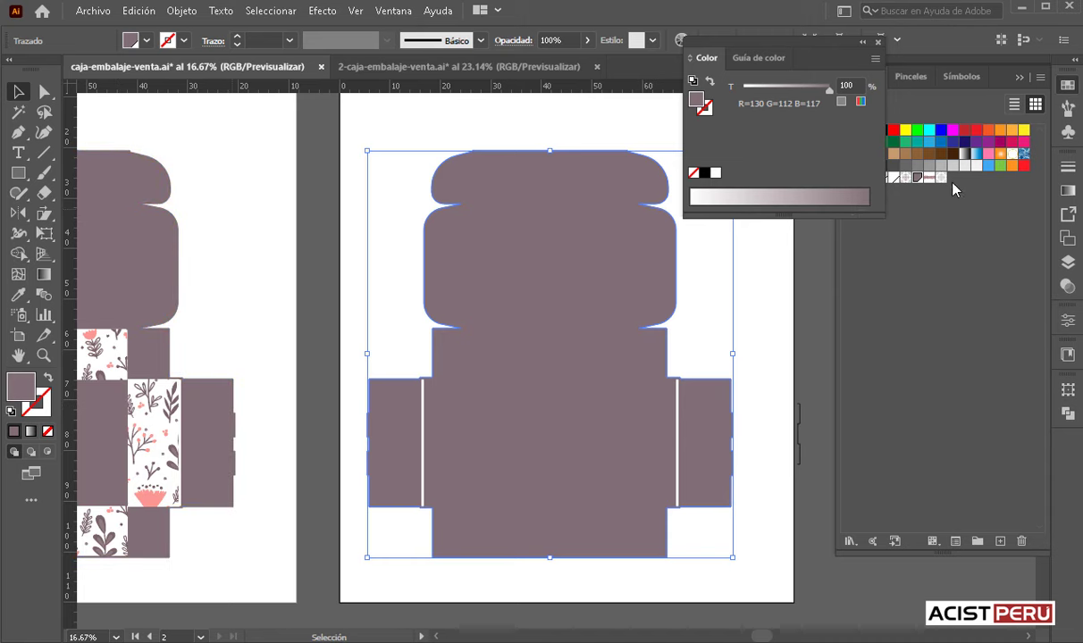
pyautogui.click(887, 174)
pyautogui.click(939, 178)
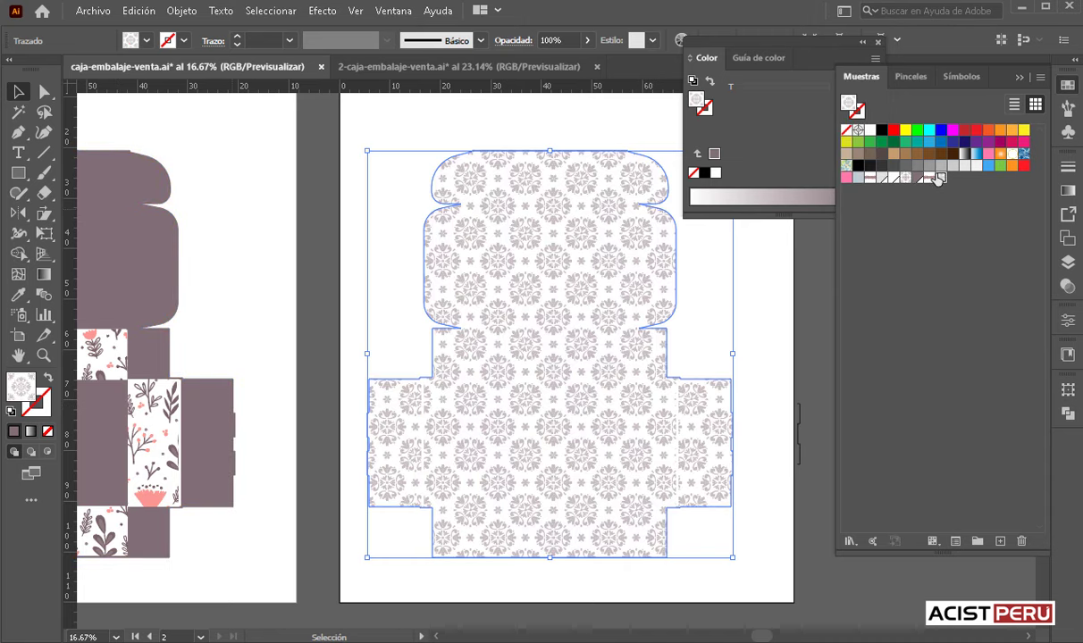
# - Deselect the box, zoom out to show both artboards, and close the Color panel
pyautogui.click(780, 344)
pyautogui.hotkey('ctrl', '-')
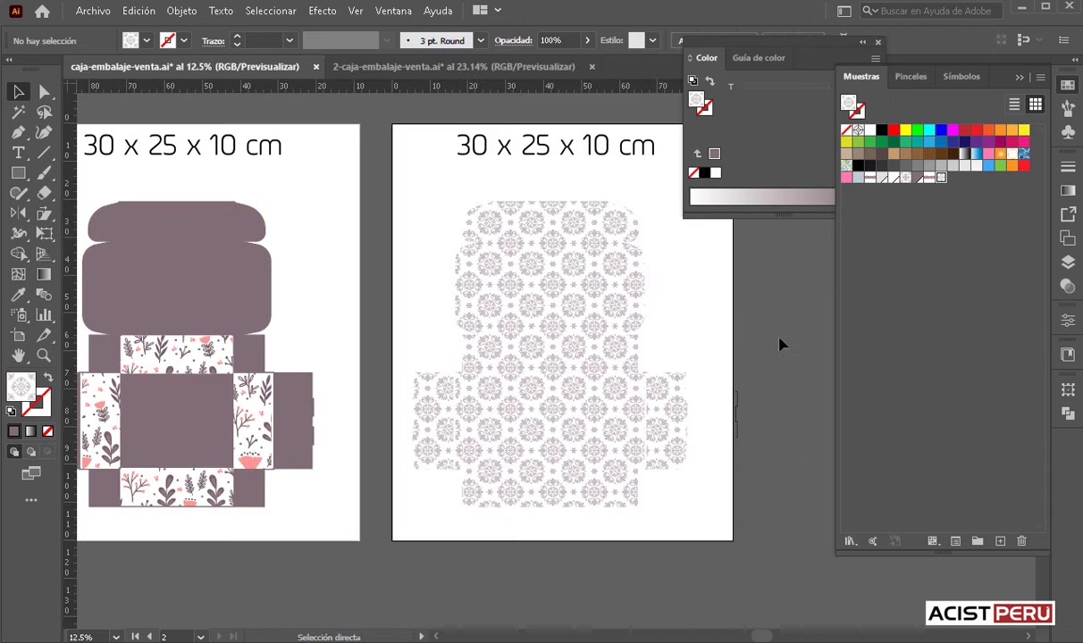
pyautogui.moveTo(519, 353); pyautogui.dragTo(565, 355)
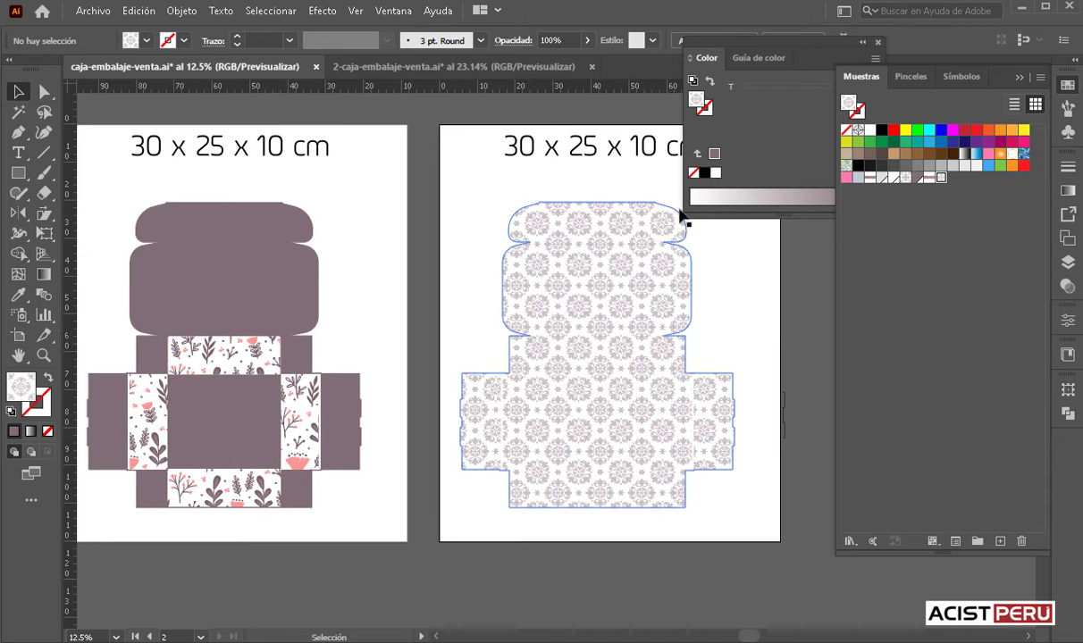
pyautogui.click(877, 40)
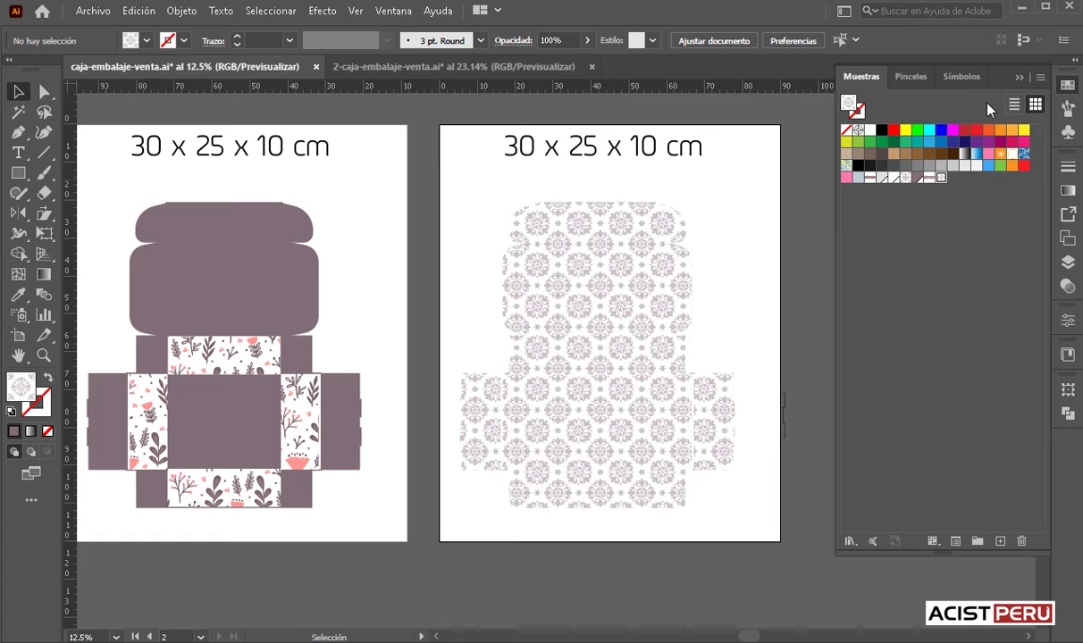
# - Make the red TROQUEL die-cut layer visible and zoom in to inspect its lines
pyautogui.press('F7')
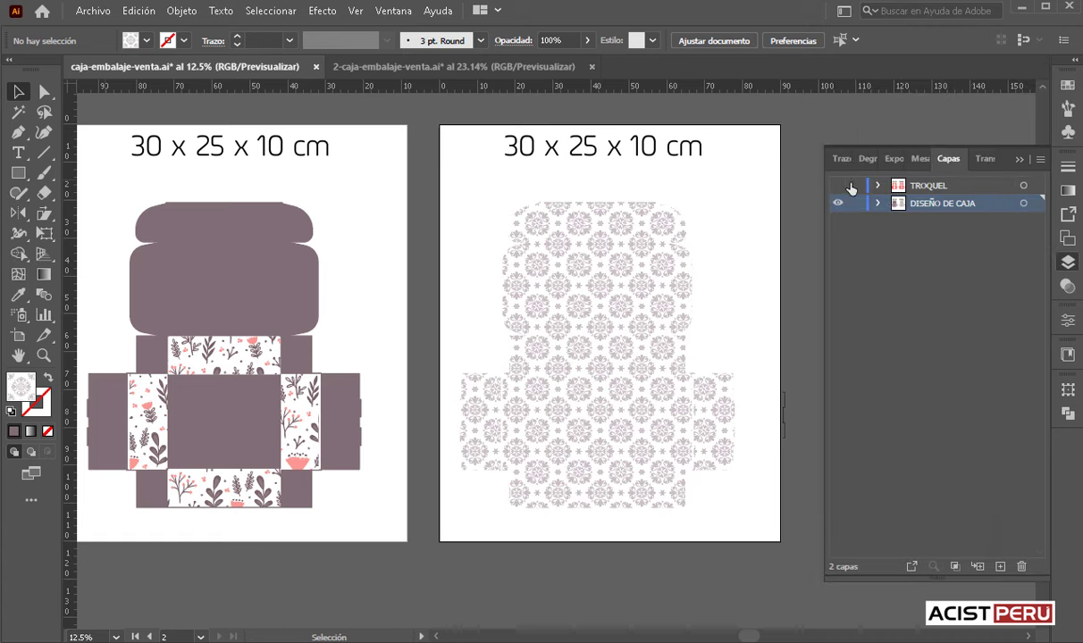
pyautogui.click(835, 187)
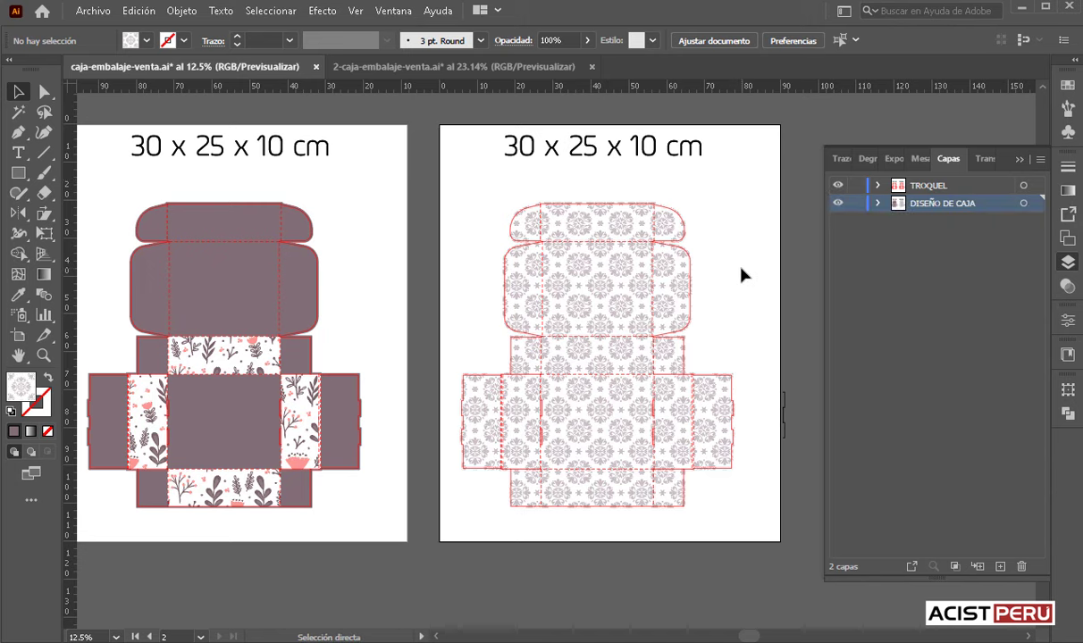
pyautogui.hotkey('ctrl', '+')
pyautogui.hotkey('ctrl', '+')
pyautogui.hotkey('ctrl', '+')
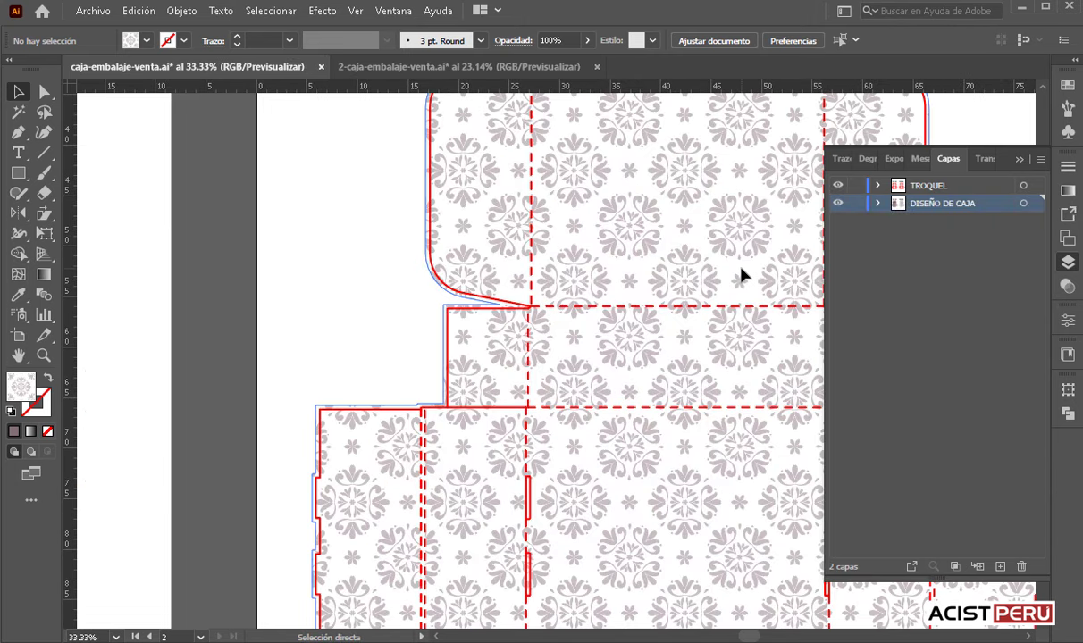
pyautogui.hotkey('ctrl', '-')
pyautogui.hotkey('ctrl', '-')
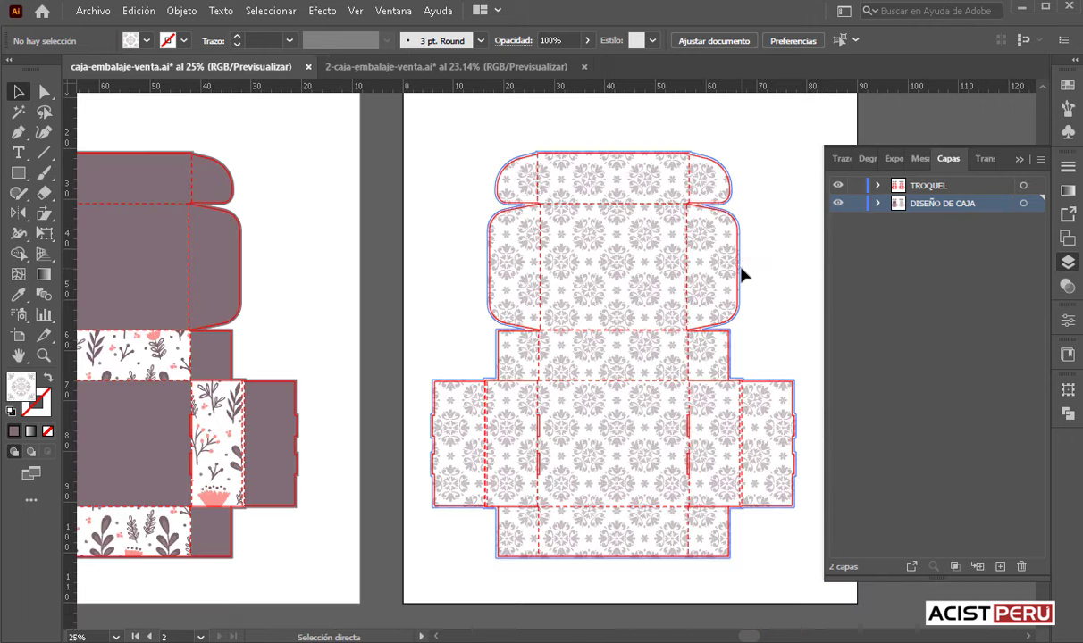
pyautogui.hotkey('ctrl', '-')
pyautogui.hotkey('ctrl', '+')
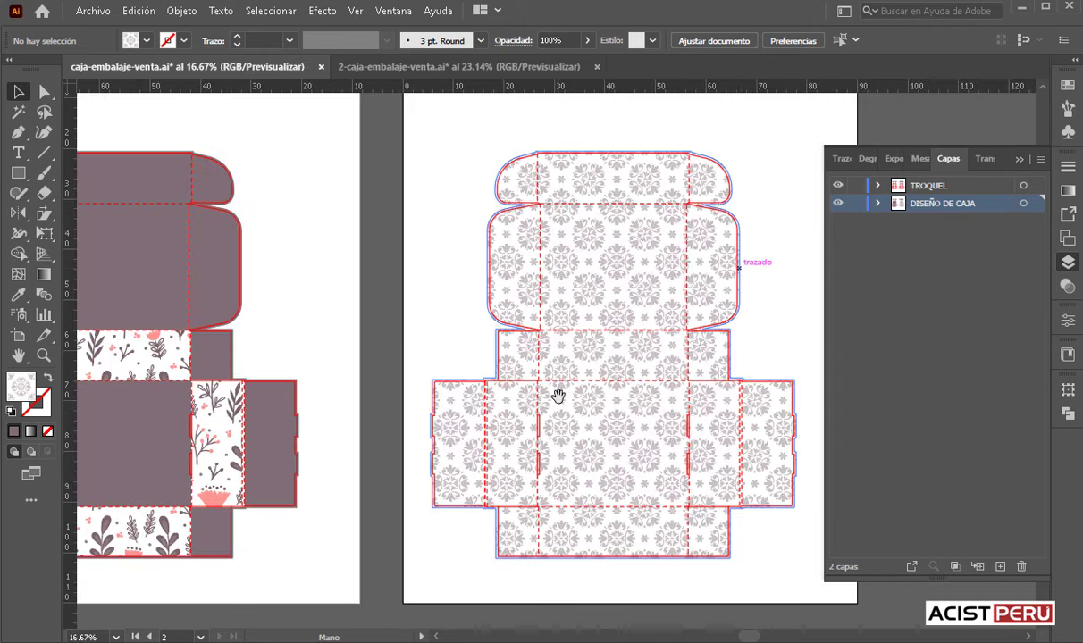
# - Switch to 2-caja-embalaje-venta.ai and select the BELLA text on the lid
pyautogui.moveTo(559, 398); pyautogui.dragTo(691, 388)
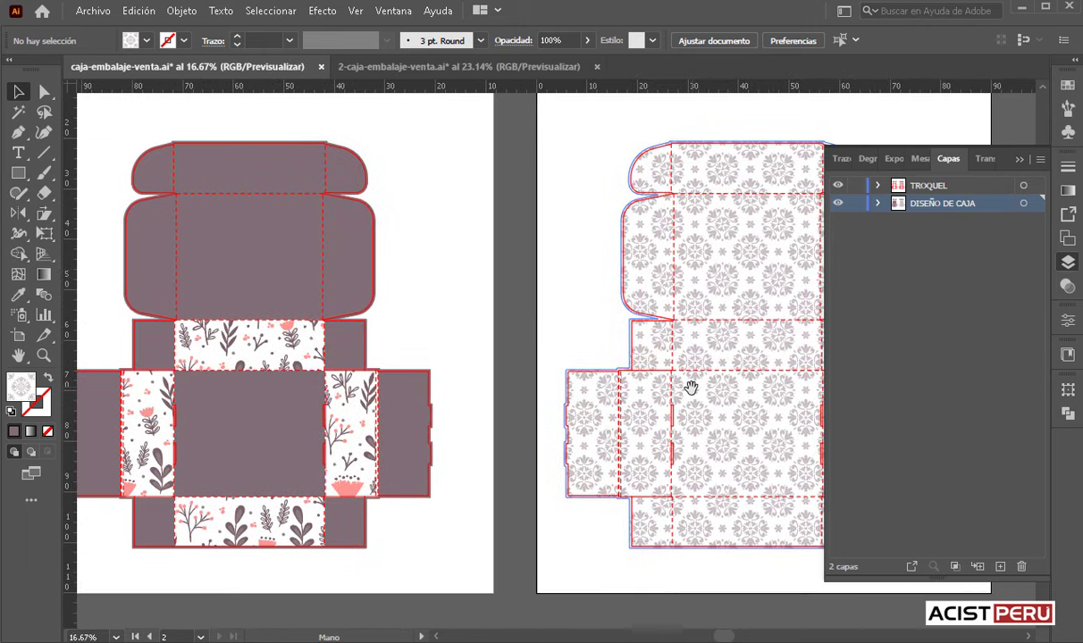
pyautogui.click(380, 61)
pyautogui.click(459, 171)
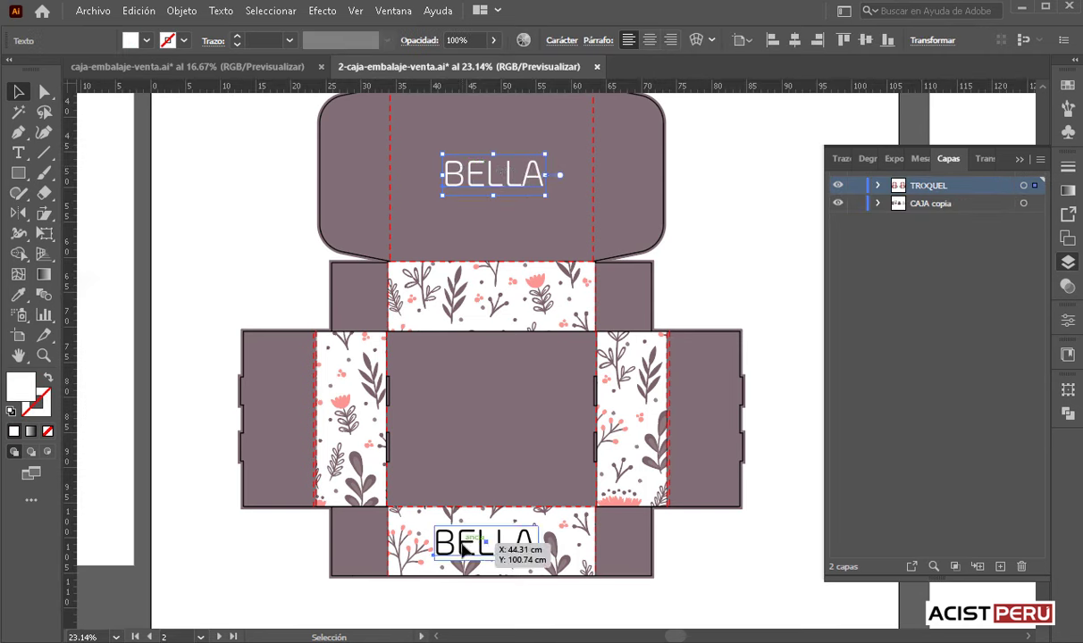
# - Paste both BELLA texts into caja-embalaje-venta.ai and align them on the lid and bottom panel
pyautogui.moveTo(463, 549); pyautogui.dragTo(463, 549)
pyautogui.click(188, 66)
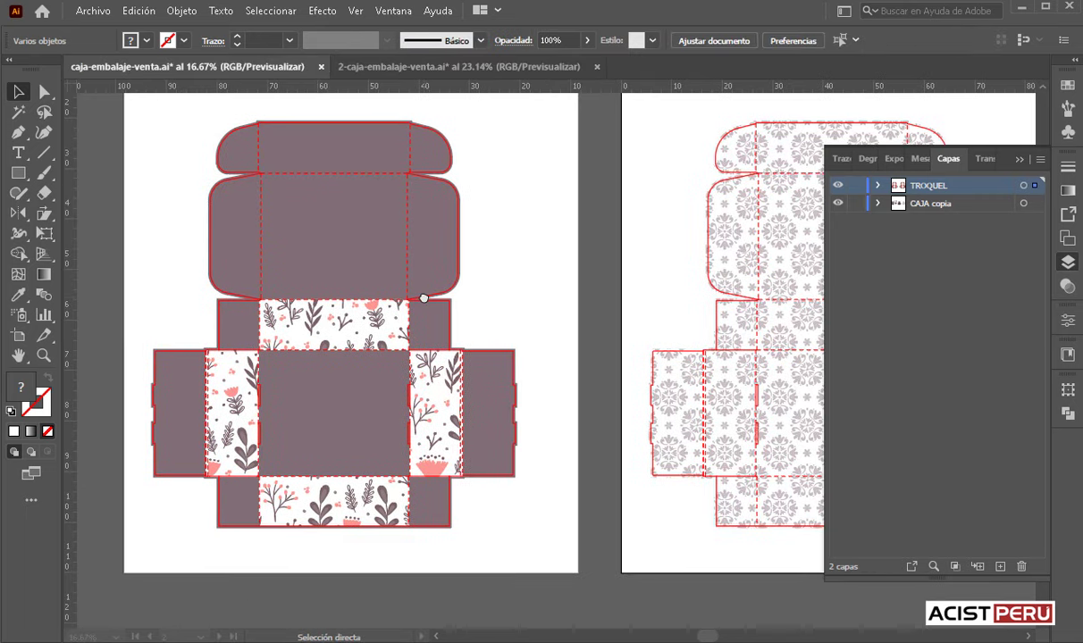
pyautogui.hotkey('ctrl', 'v')
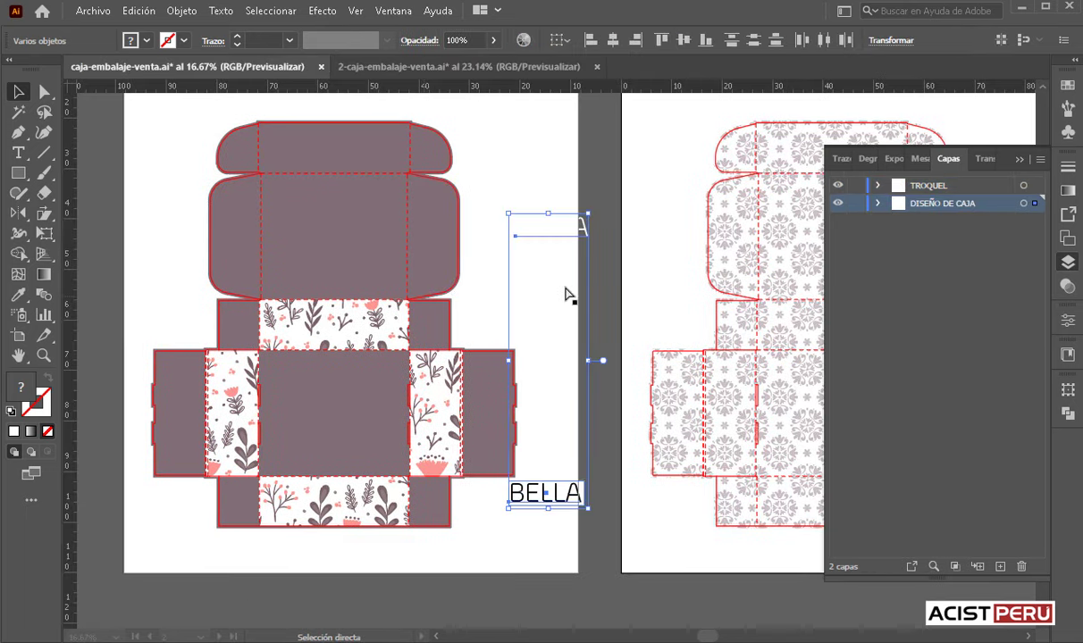
pyautogui.moveTo(533, 497); pyautogui.dragTo(346, 508)
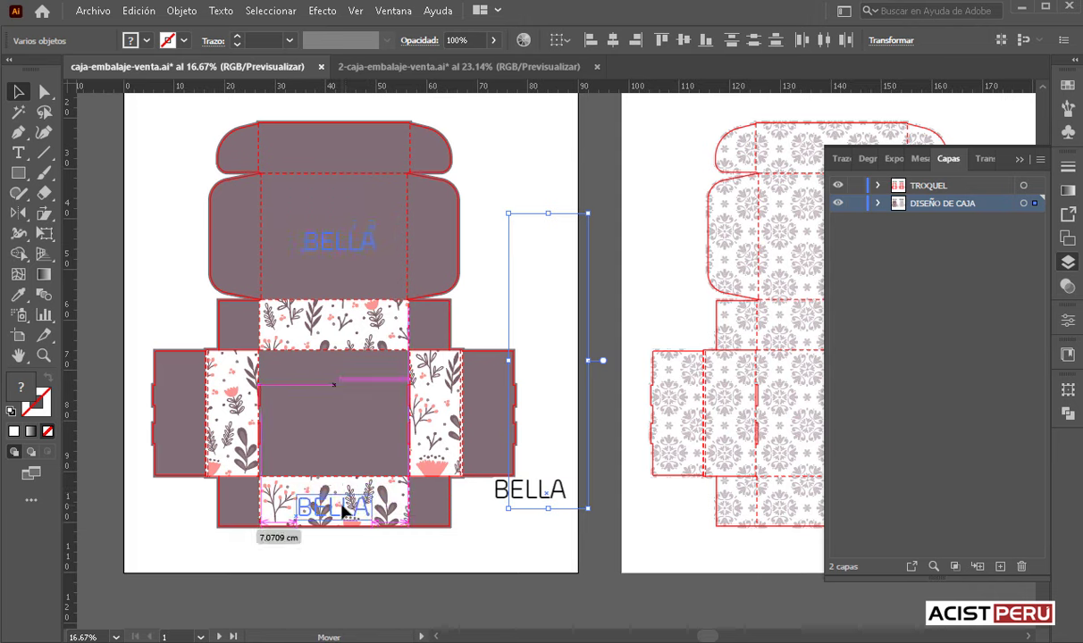
pyautogui.moveTo(345, 509); pyautogui.dragTo(339, 507)
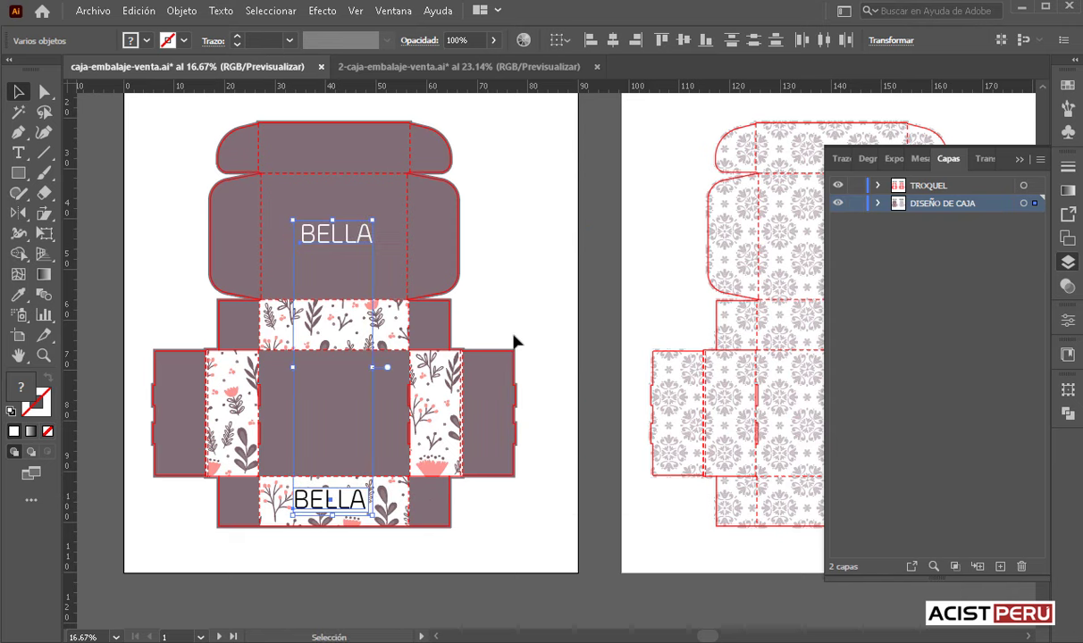
pyautogui.click(537, 283)
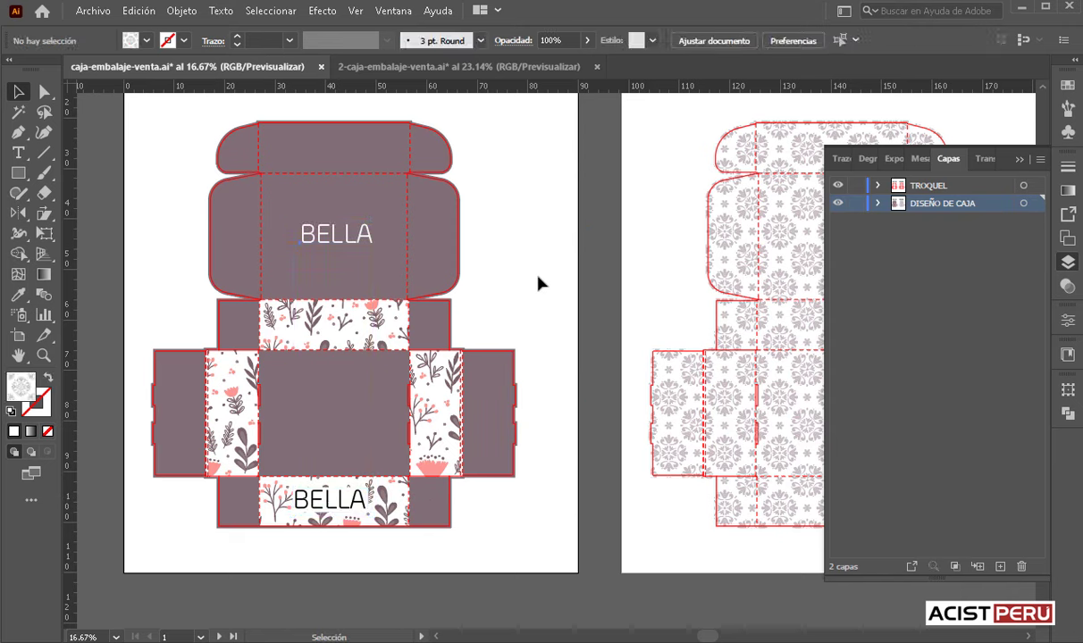
pyautogui.click(391, 64)
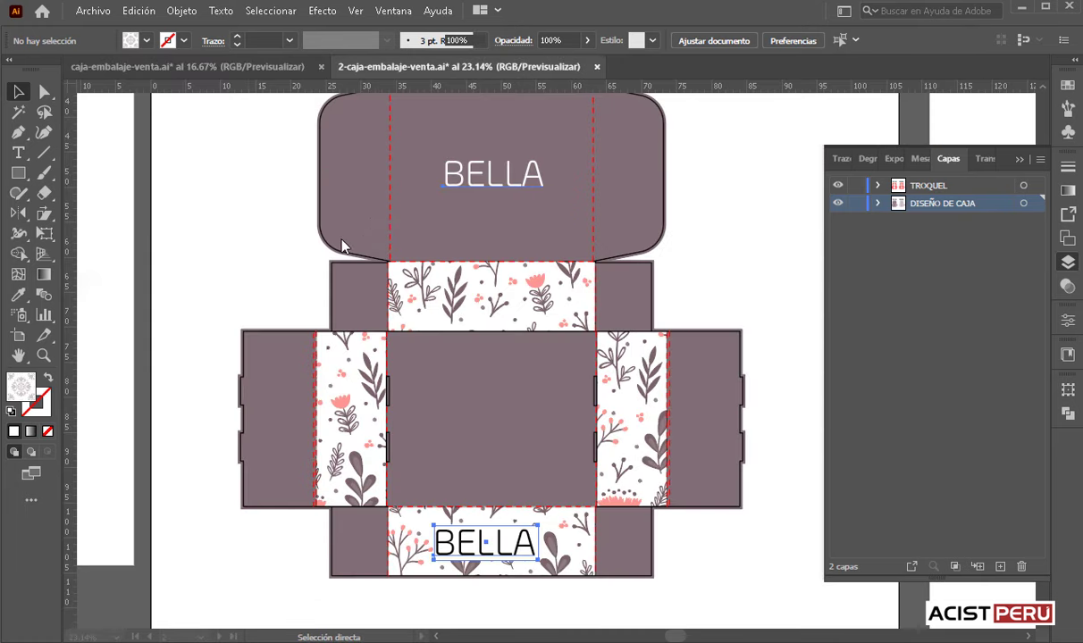
# - Scroll to the artboard with the 30 x 25 x 10 cm 3D box mockups and deselect everything
pyautogui.hscroll(-1, 578, 333)
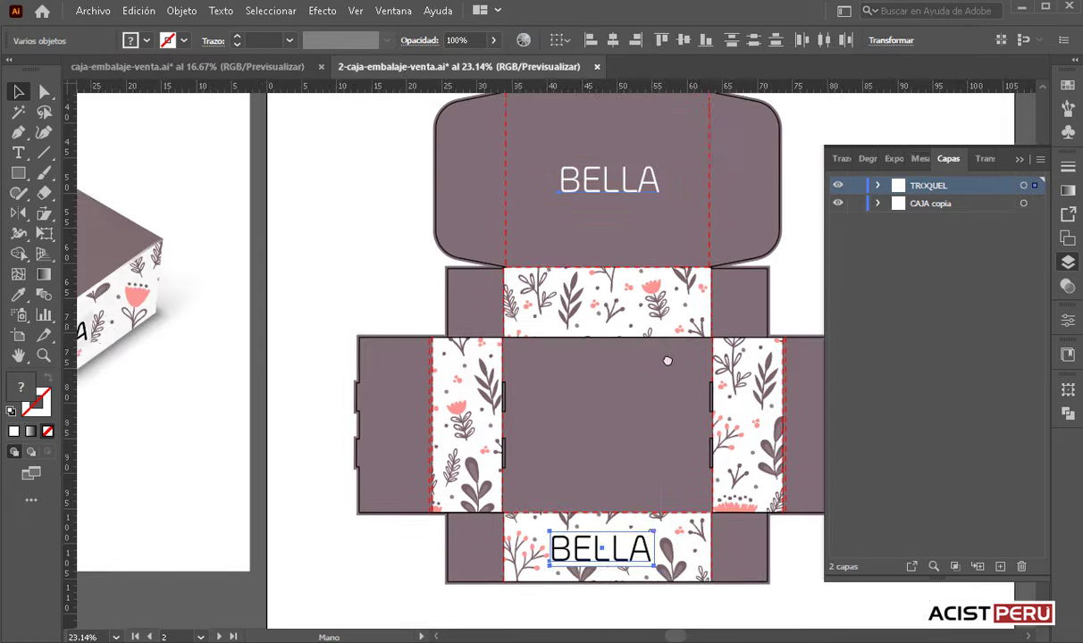
pyautogui.hscroll(-3, 667, 360)
pyautogui.hscroll(-1, 551, 355)
pyautogui.hscroll(-1, 621, 349)
pyautogui.hscroll(-2, 411, 380)
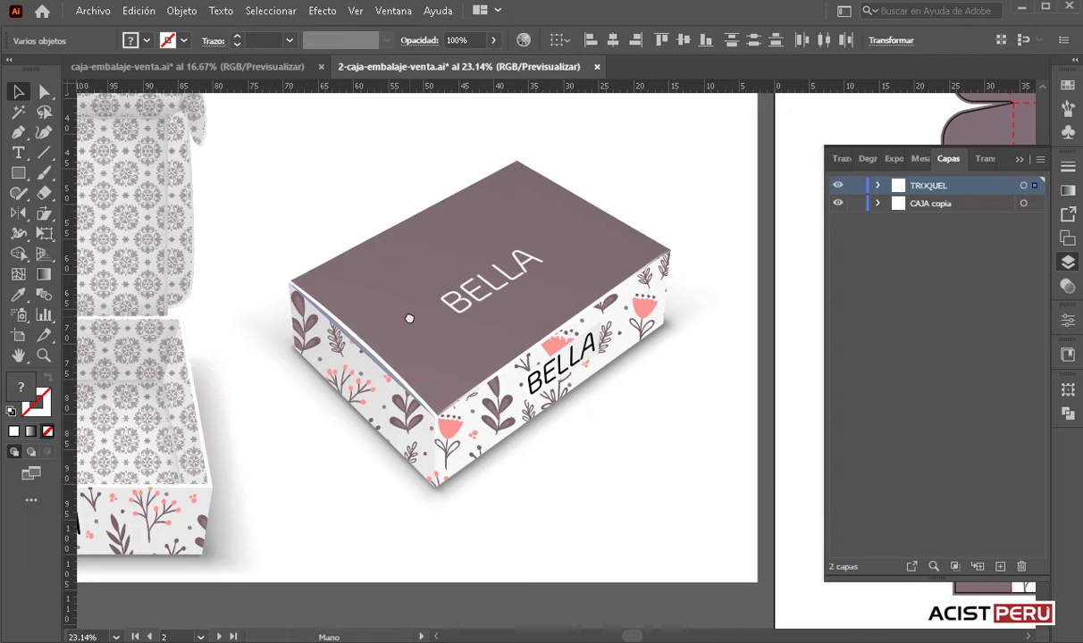
pyautogui.hotkey('ctrl', '0')
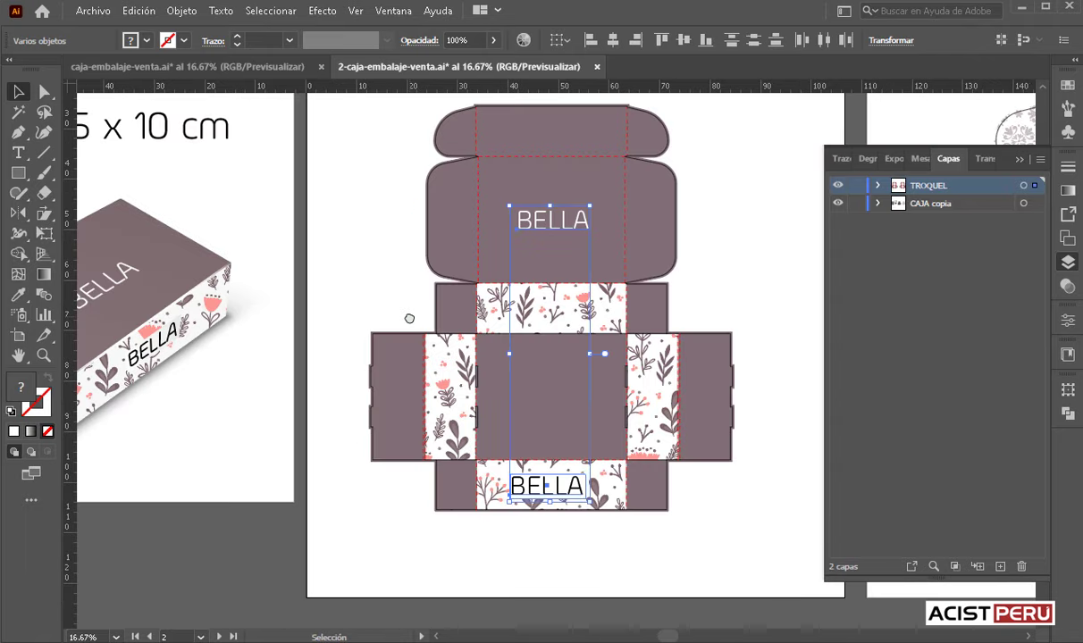
pyautogui.hscroll(-1, 217, 472)
pyautogui.hscroll(-2, 578, 470)
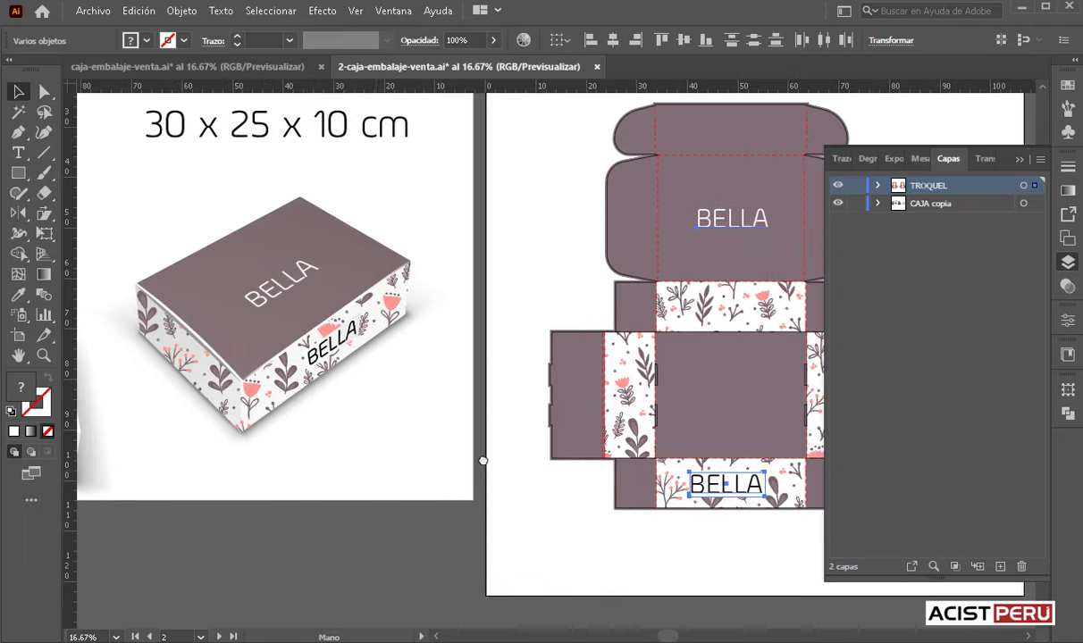
pyautogui.hscroll(-2, 483, 459)
pyautogui.hscroll(2, 476, 425)
pyautogui.hscroll(-4, 568, 425)
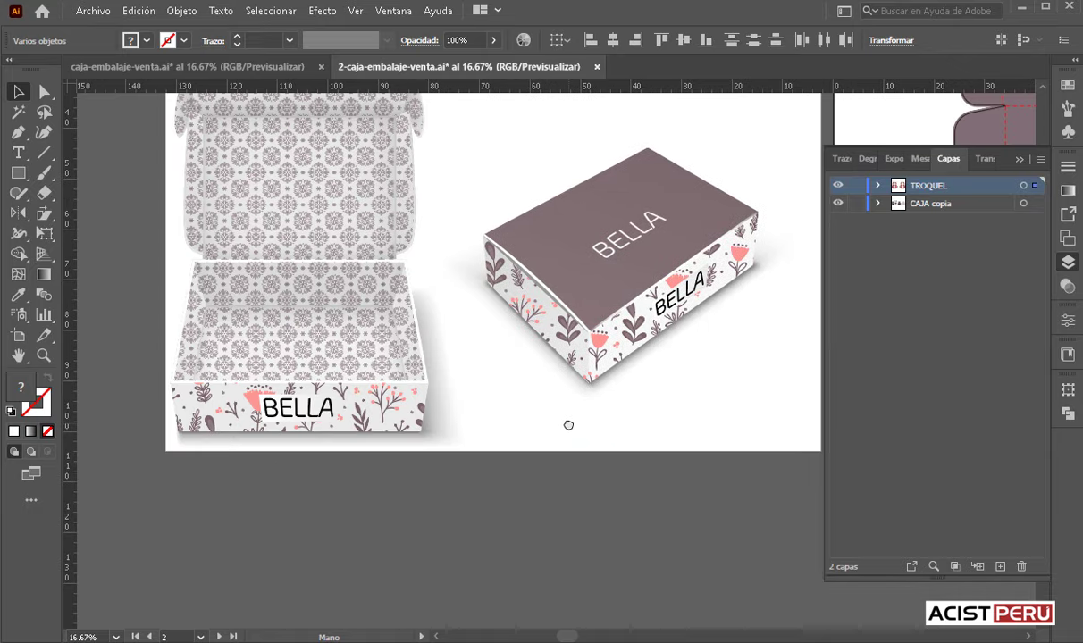
pyautogui.scroll(-1, 557, 472)
pyautogui.scroll(1, 556, 472)
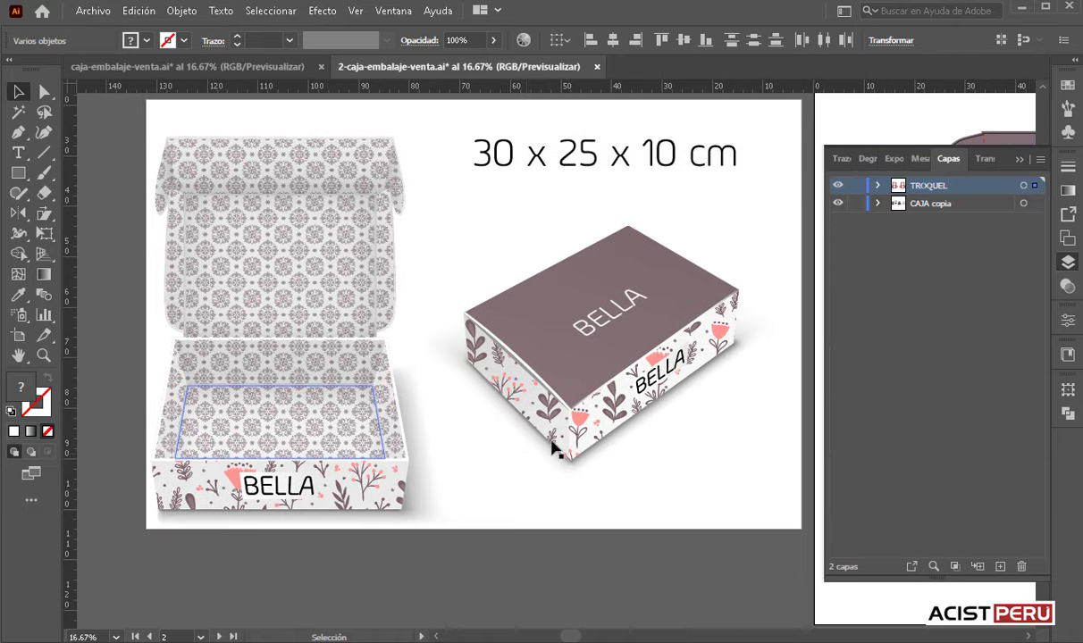
pyautogui.click(447, 597)
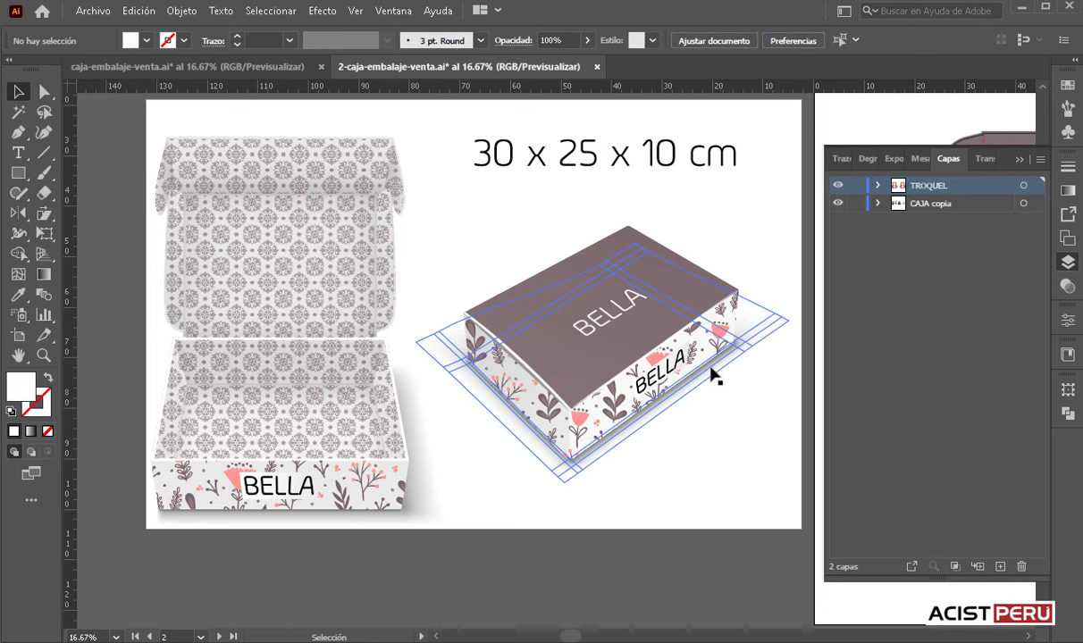
# - Return to caja-embalaje-venta.ai and hide the DISEÑO DE CAJA layer's artwork
pyautogui.click(236, 66)
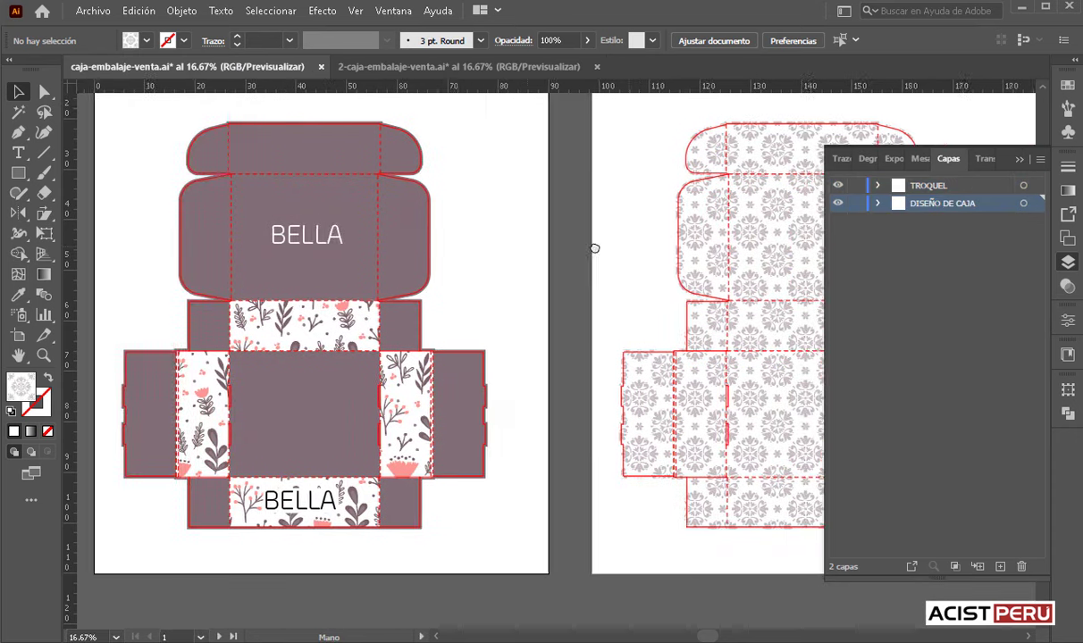
pyautogui.moveTo(660, 259); pyautogui.dragTo(416, 249)
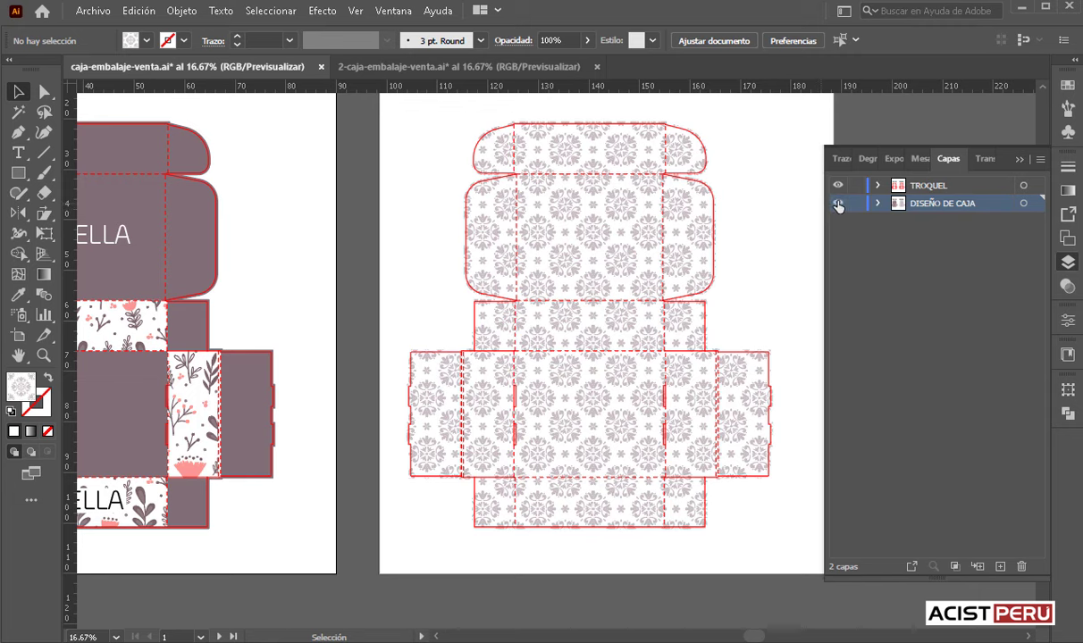
pyautogui.click(763, 181)
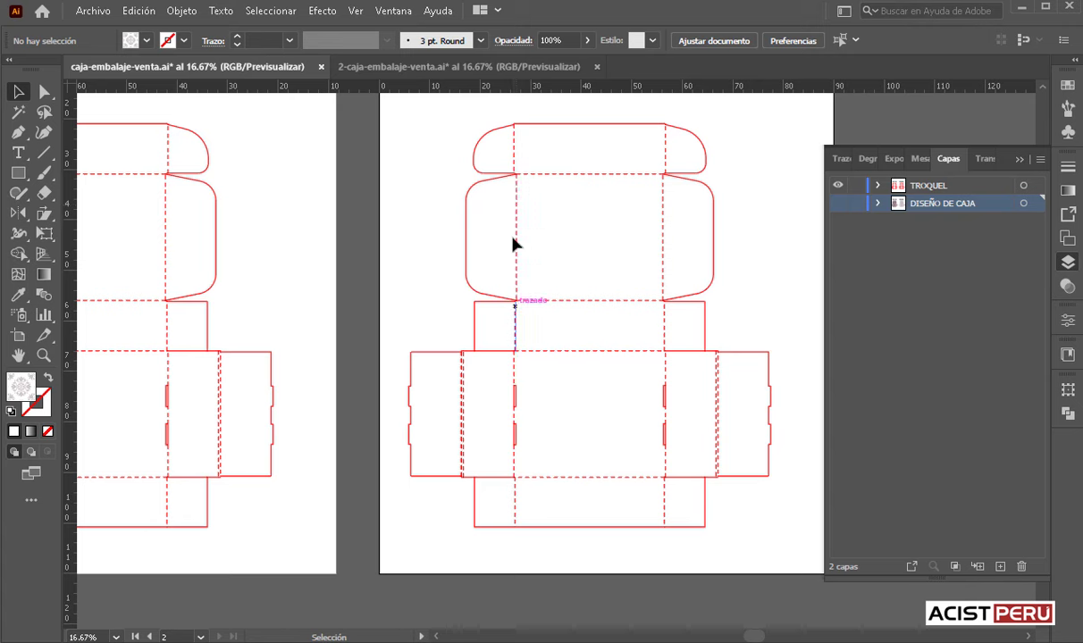
# - Marquee-select the red TROQUEL die-cut lines to check them, then hide that layer
pyautogui.moveTo(761, 134); pyautogui.dragTo(390, 529)
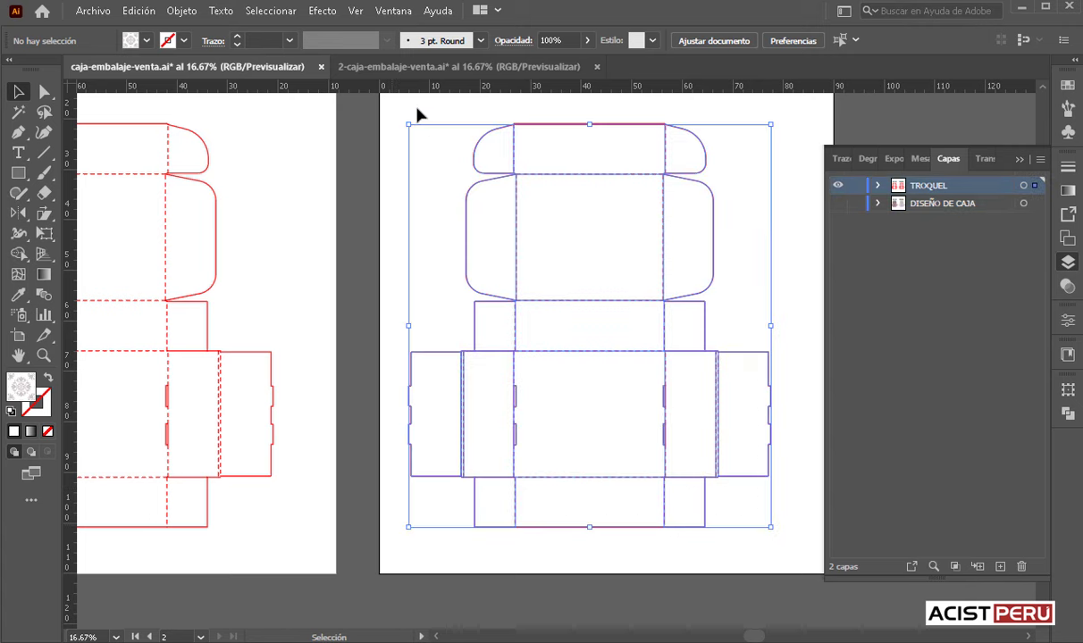
pyautogui.moveTo(401, 107)
pyautogui.mouseDown()
pyautogui.moveTo(789, 561)
pyautogui.moveTo(790, 518)
pyautogui.mouseUp()
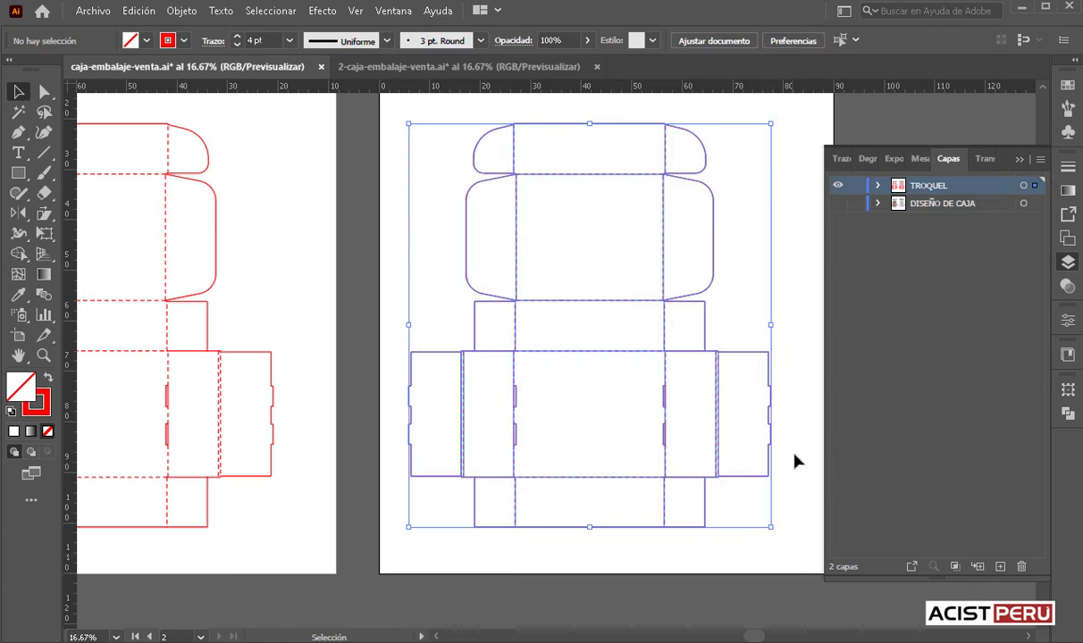
pyautogui.click(766, 203)
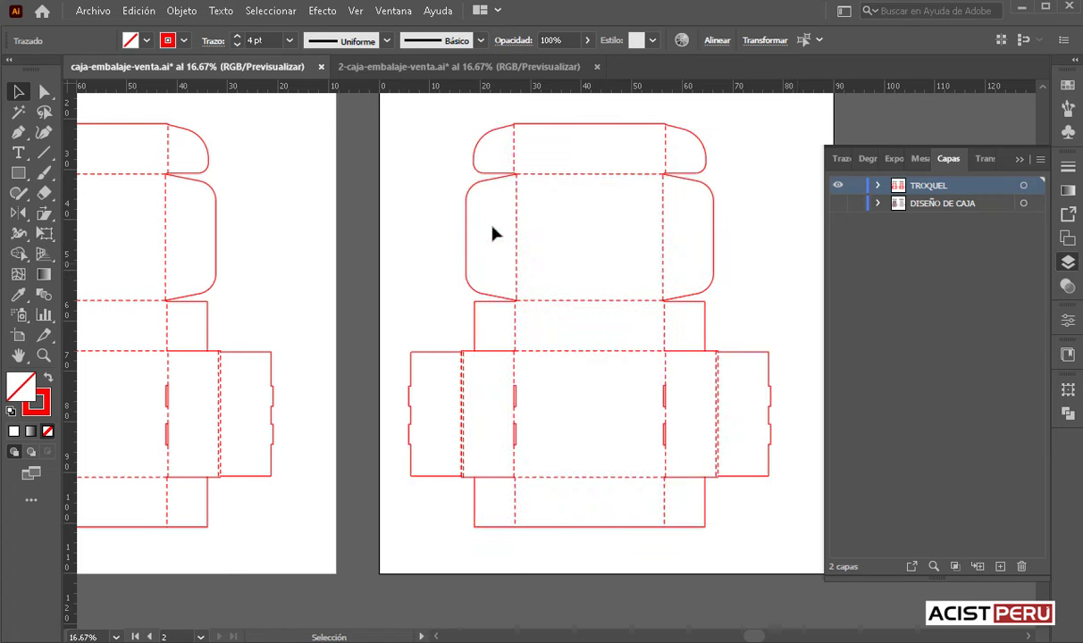
pyautogui.click(837, 185)
# - Show the box artwork with the red TROQUEL lines on top, and make DISEÑO DE CAJA the active layer
pyautogui.click(837, 203)
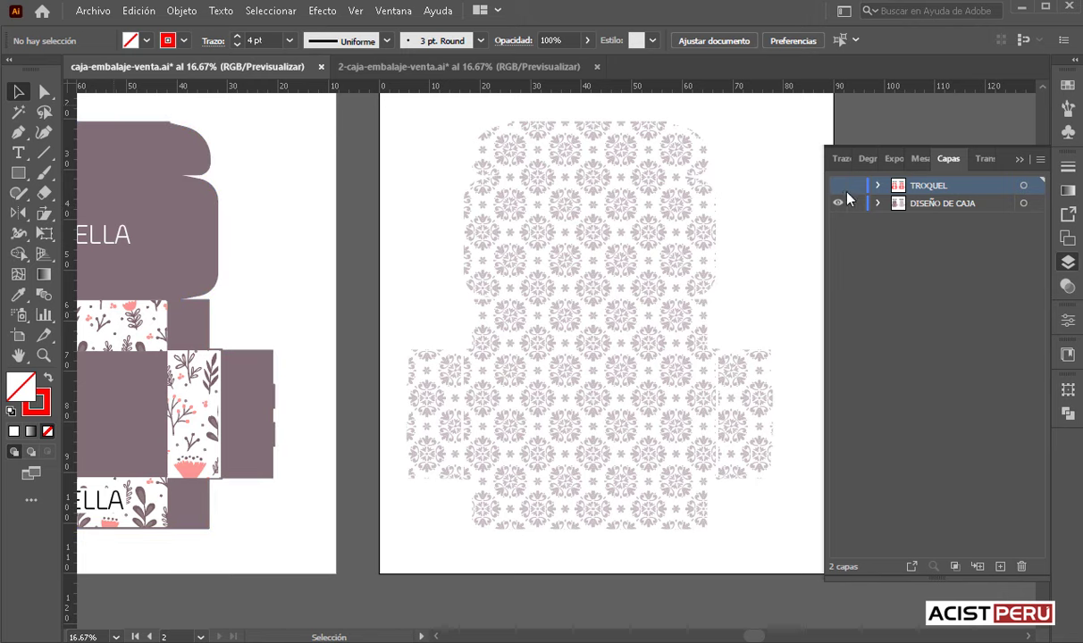
pyautogui.moveTo(218, 345); pyautogui.dragTo(439, 345)
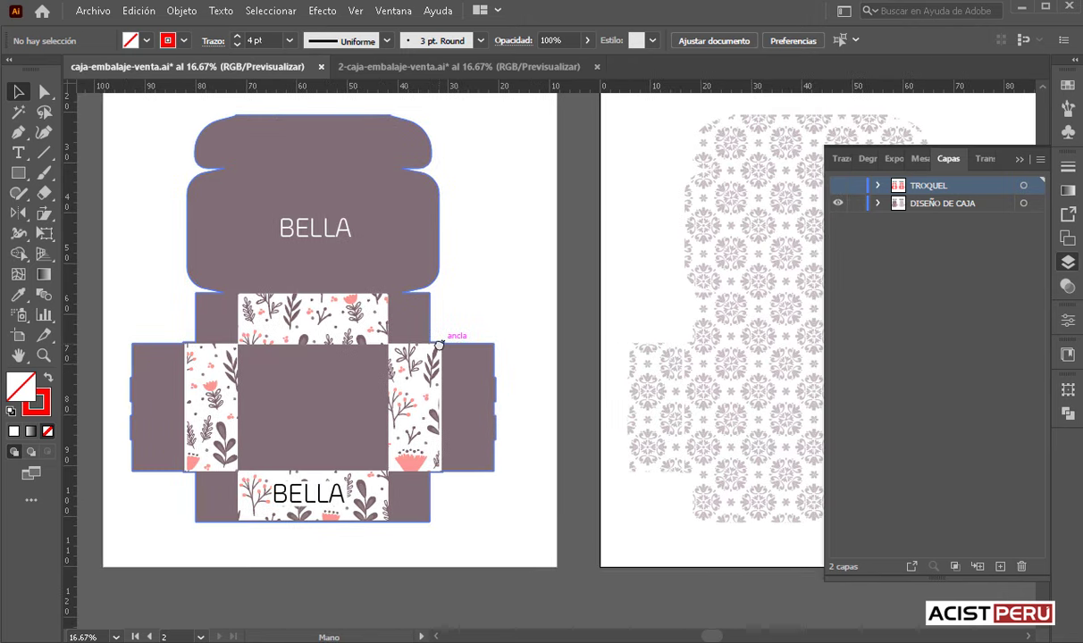
pyautogui.click(838, 186)
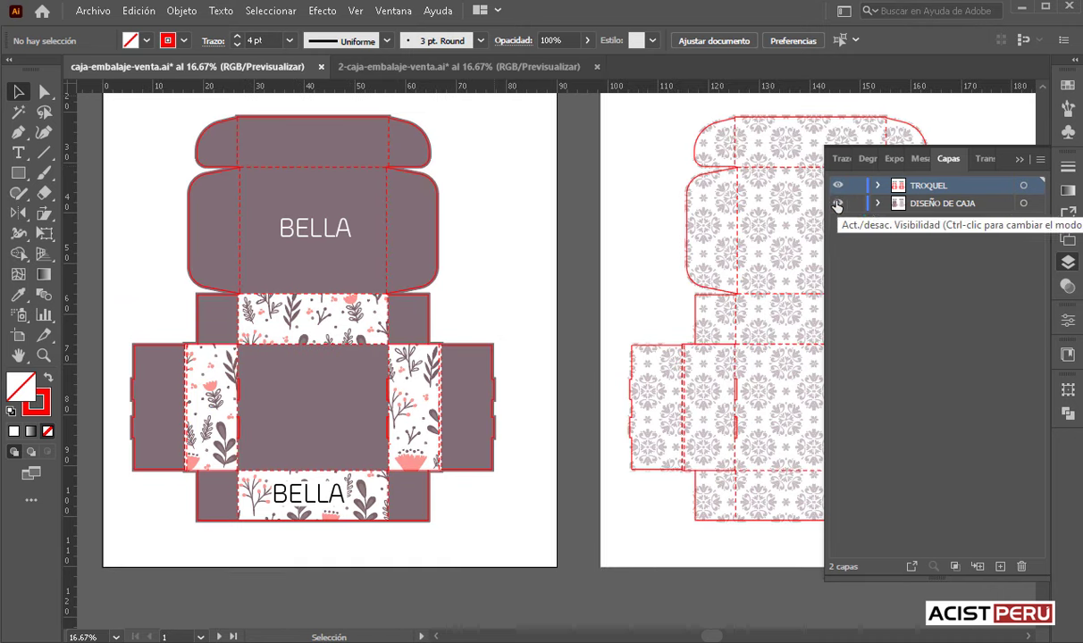
pyautogui.click(575, 188)
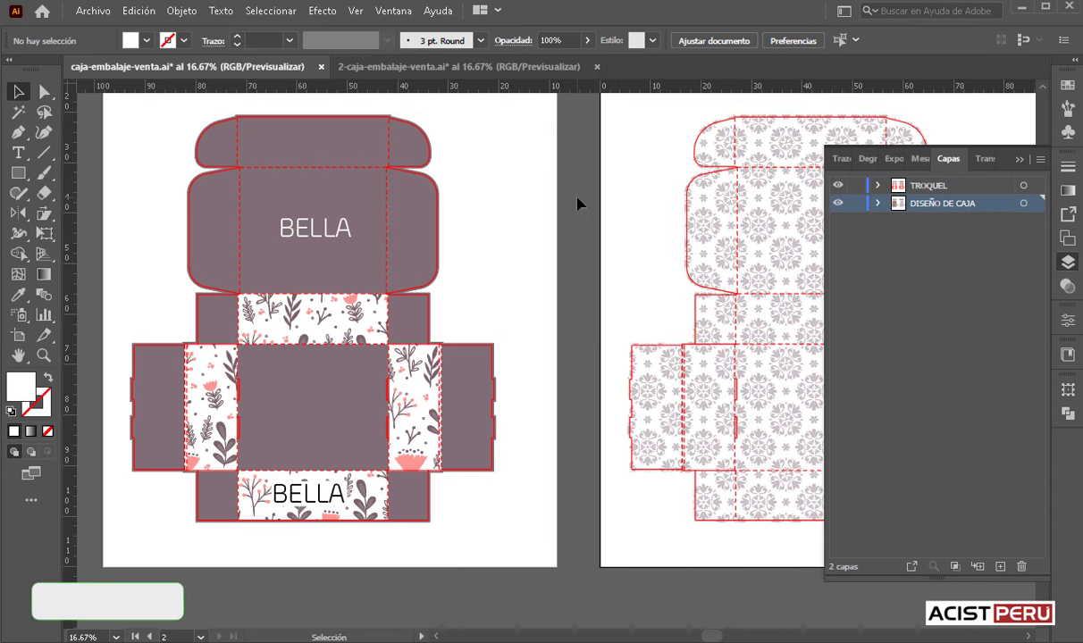